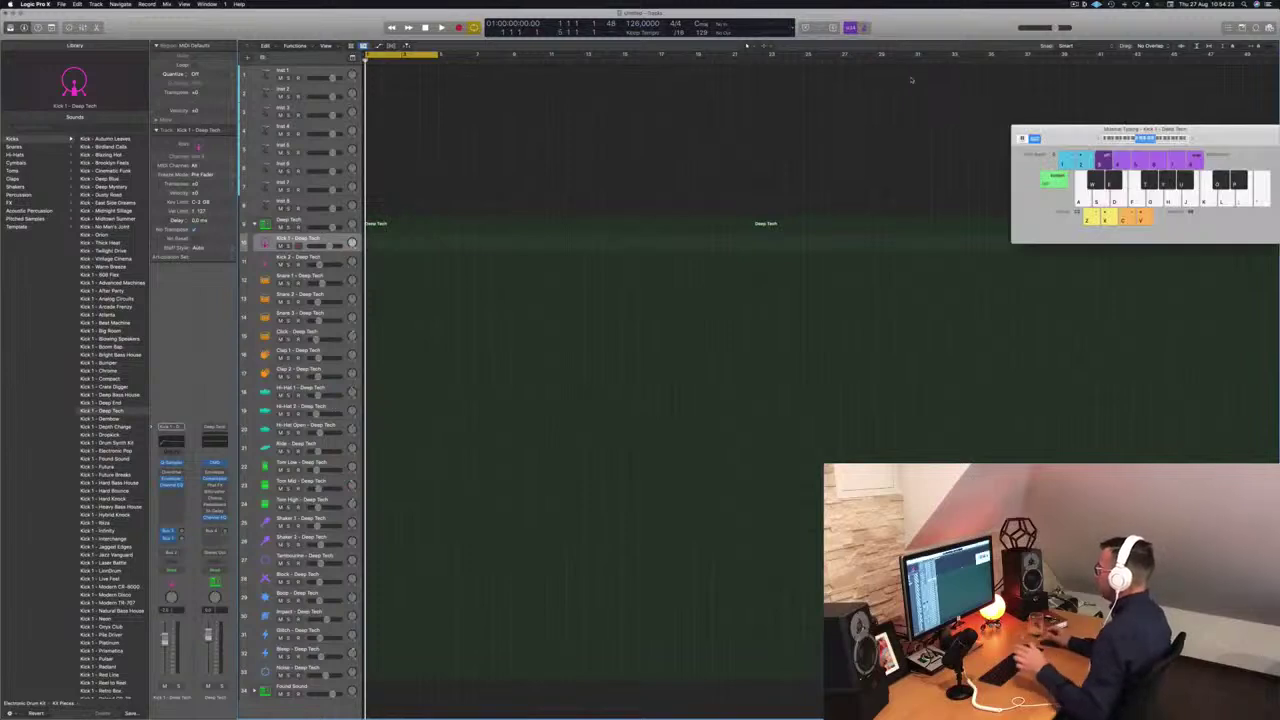
Lower the Musical Typing octave, test the kick sound, and record a one-bar kick pattern on the Kick 1 - Deep Tech track
left_click_drag(1075, 131, 982, 131)
key("z")
key("a")
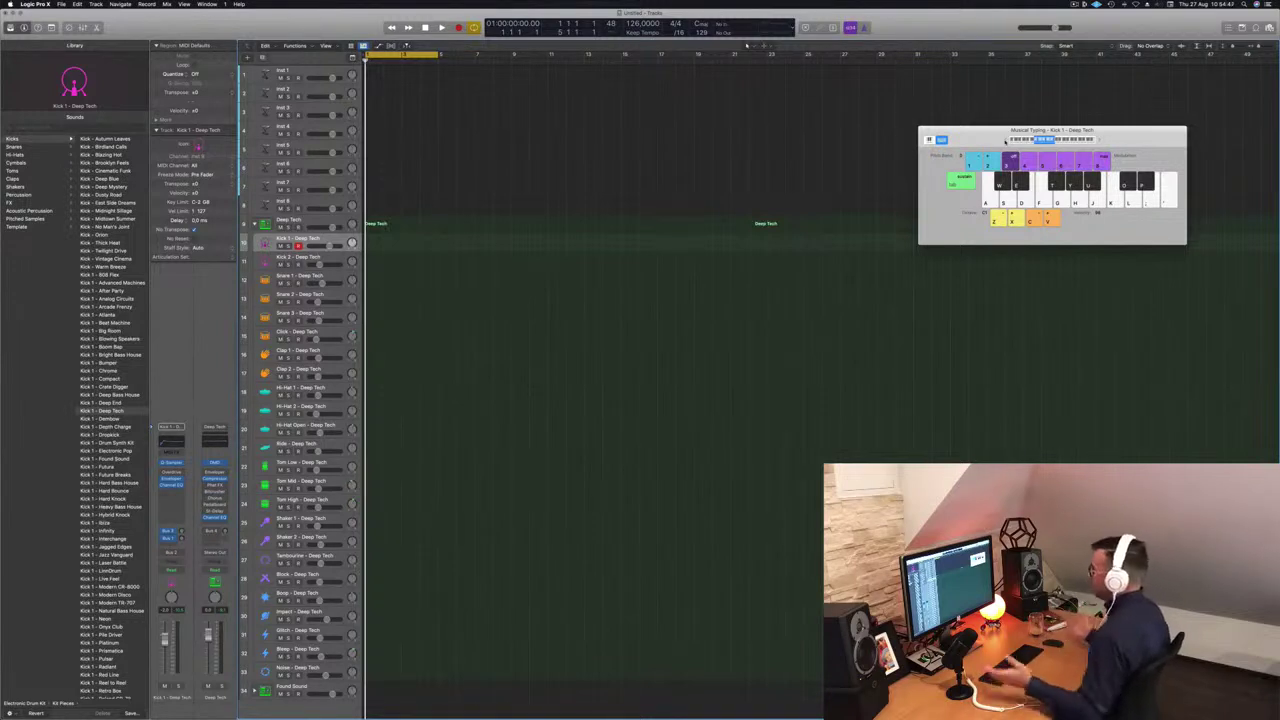
key("a")
key("r")
key("a")
key("a")
key("space")
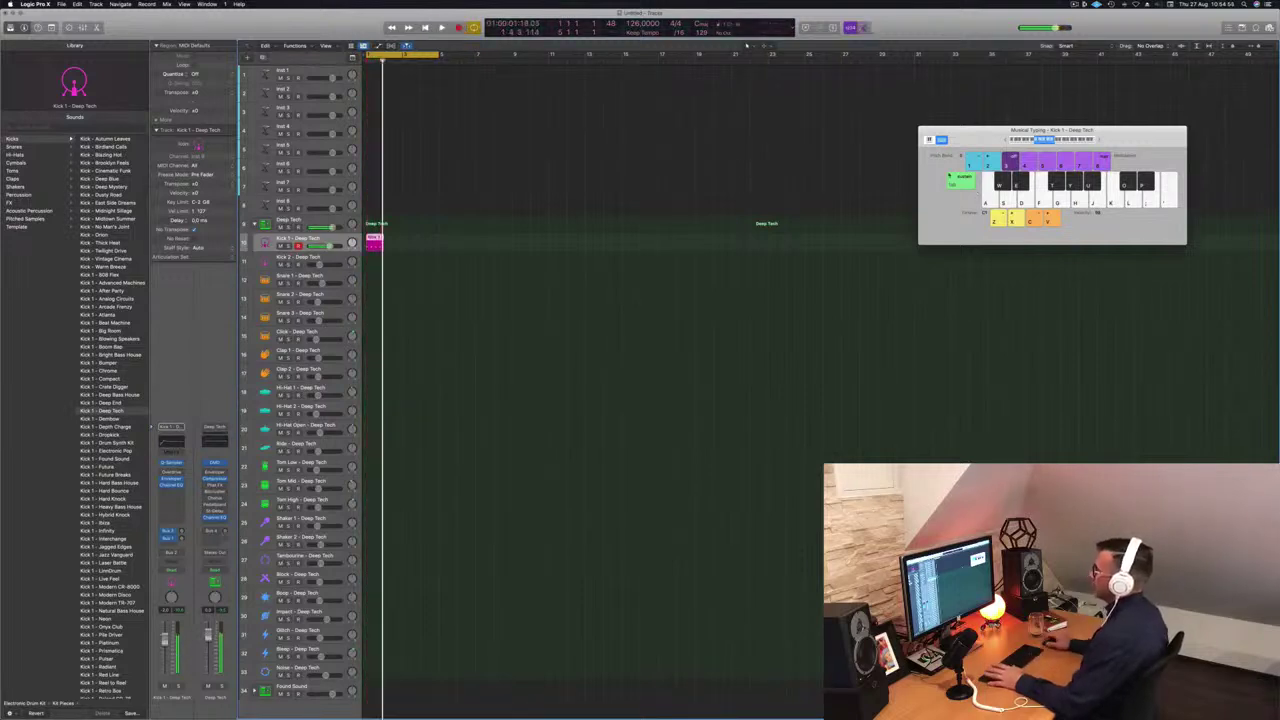
Show the recorded kick region in the Piano Roll and quantize all its notes to 1/16 Note
key("e")
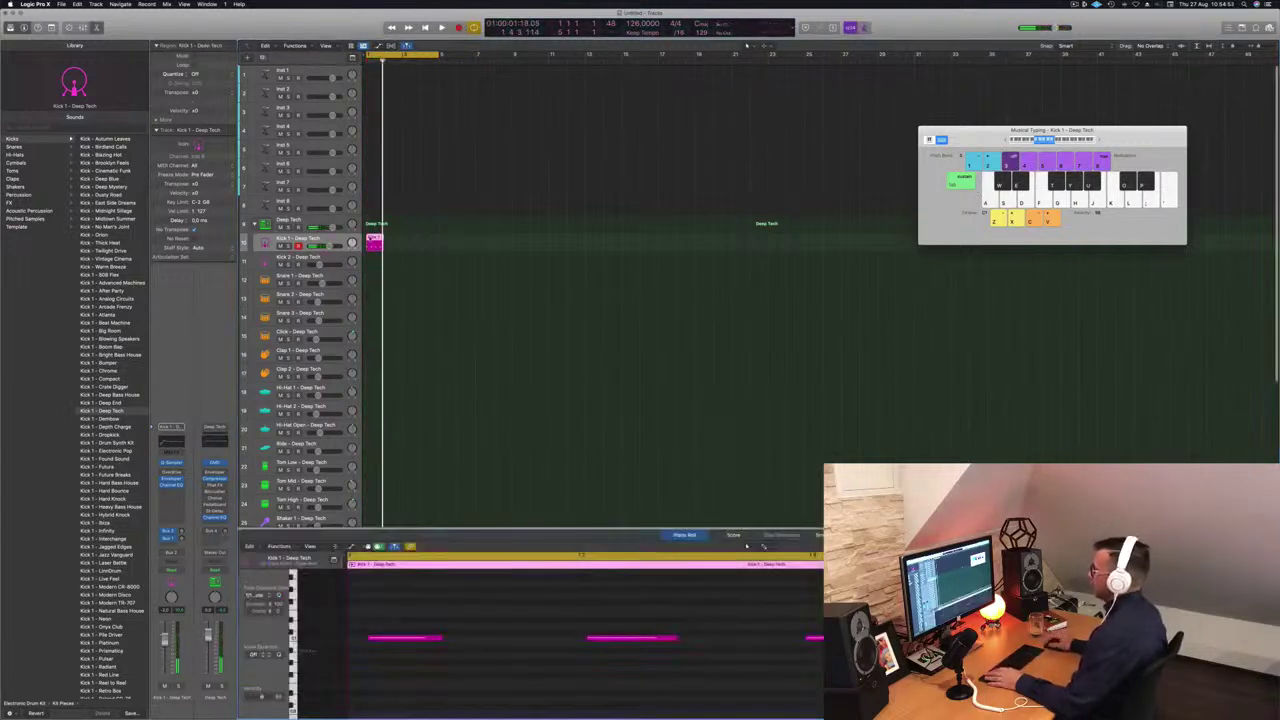
left_click_drag(407, 625, 1100, 682)
key("q")
left_click(654, 617)
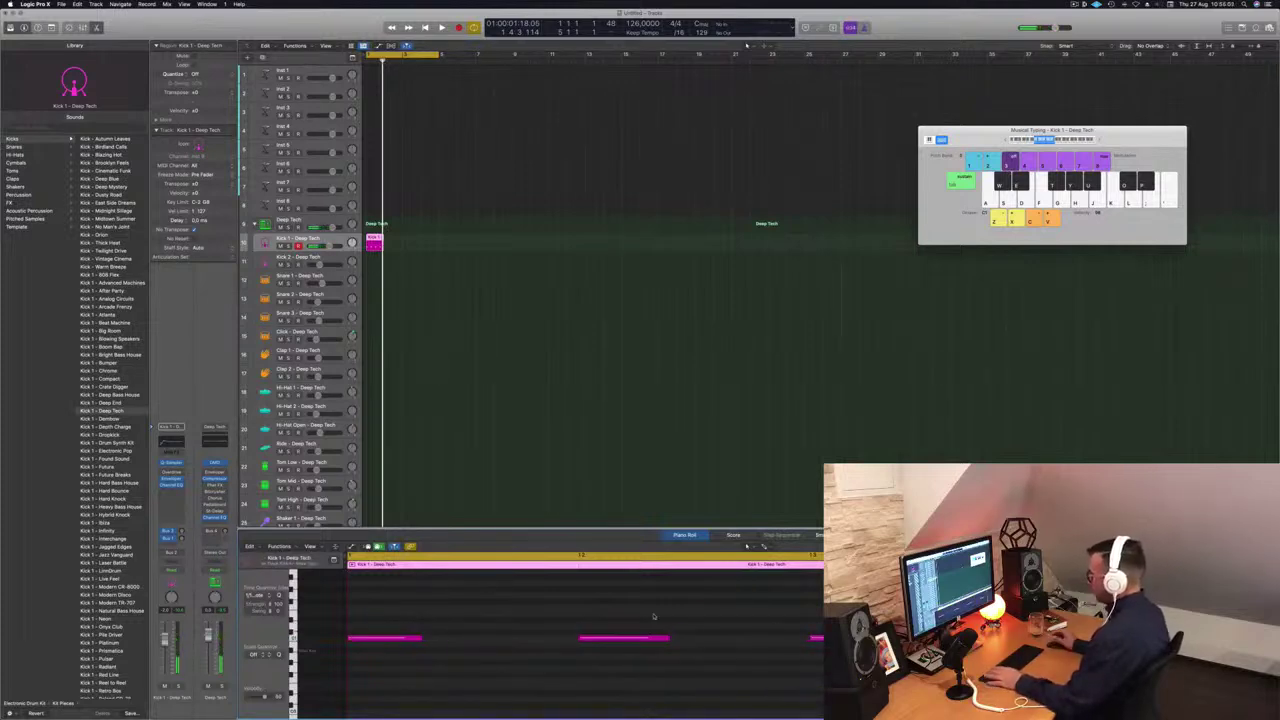
Transpose all the kick notes down two semitones and play the result
left_click_drag(407, 615, 1100, 697)
key("alt+Down")
key("alt+Down")
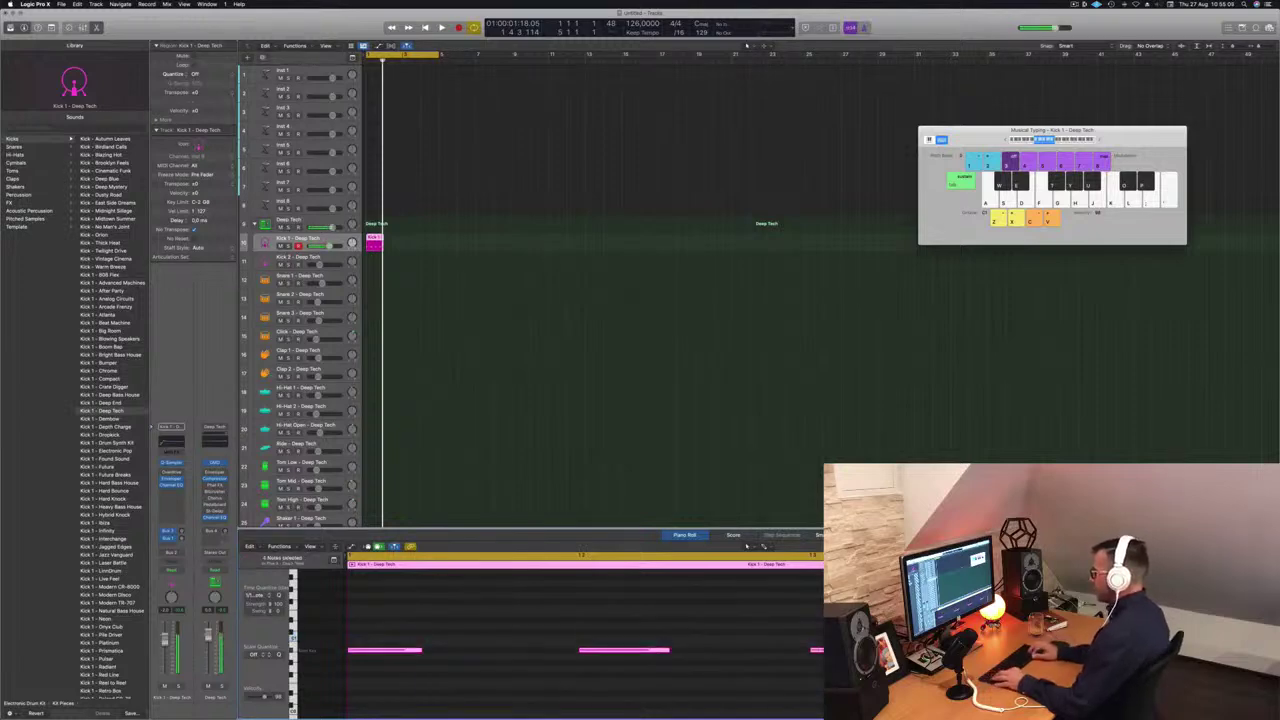
key("space")
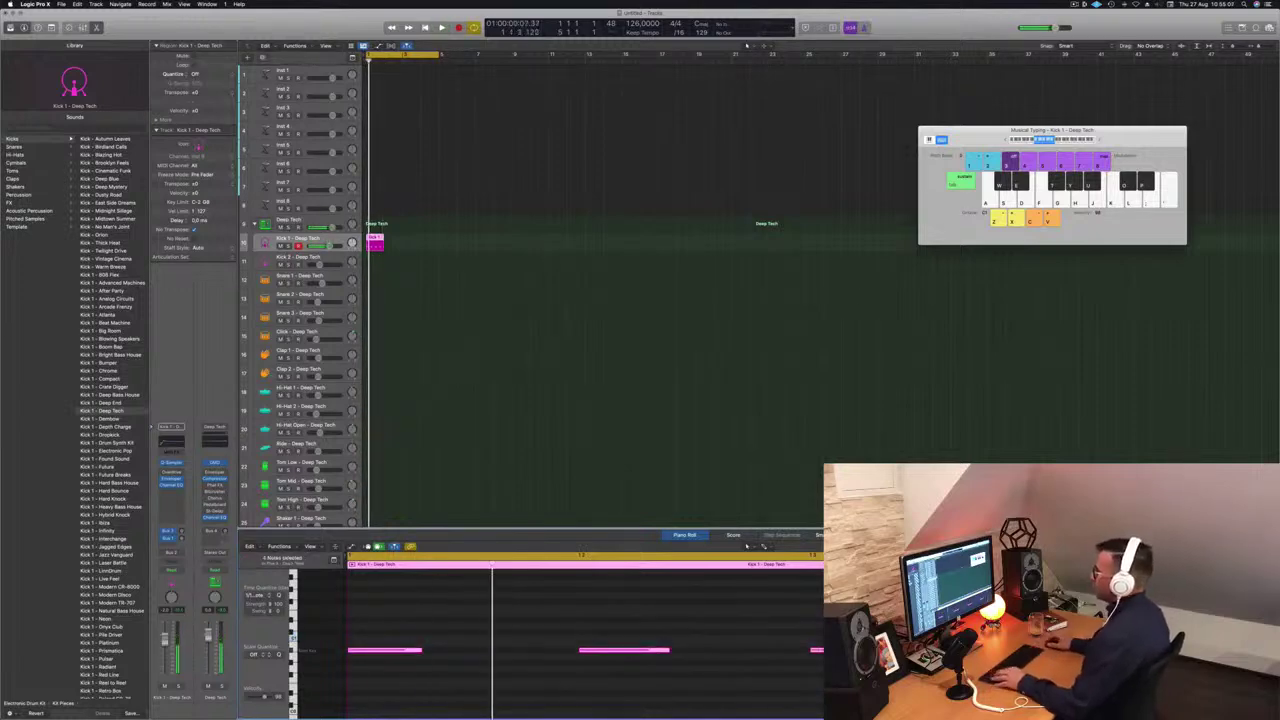
Duplicate the one-bar kick region until it fills 16 bars, and extend the cycle range to bar 17
left_click_drag(377, 243, 395, 245)
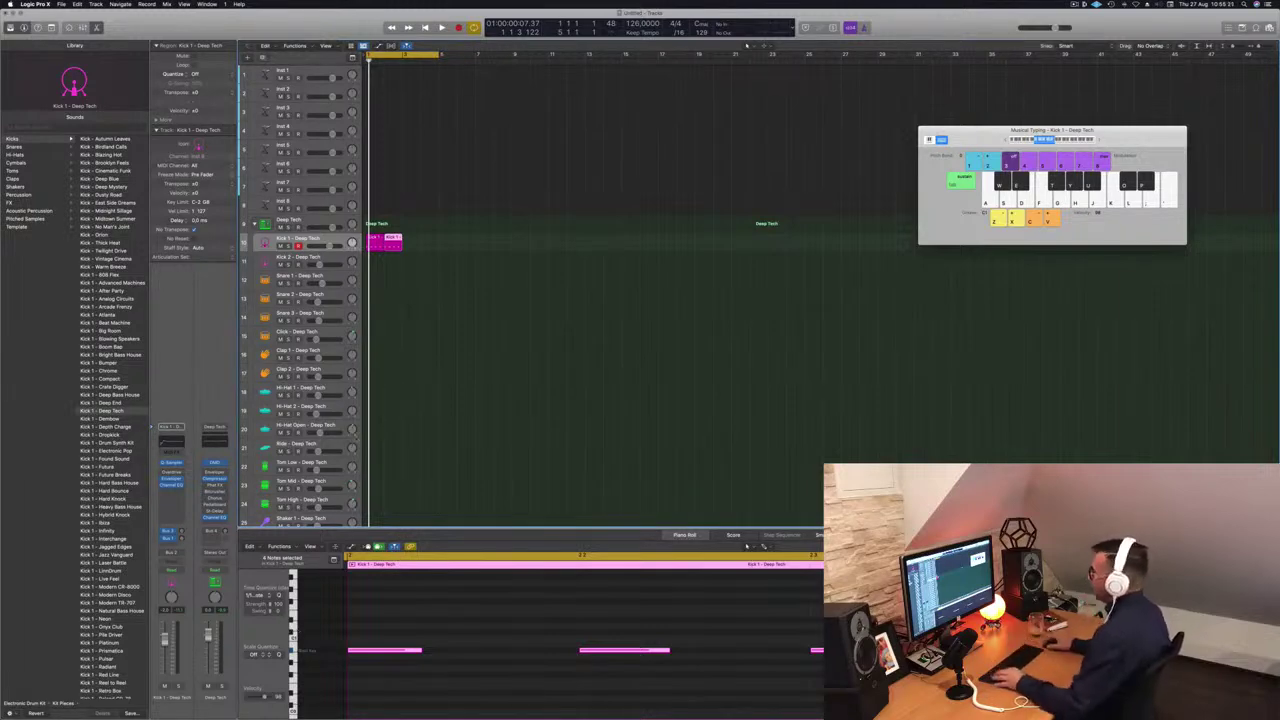
left_click_drag(429, 247, 521, 245)
left_click_drag(438, 55, 658, 57)
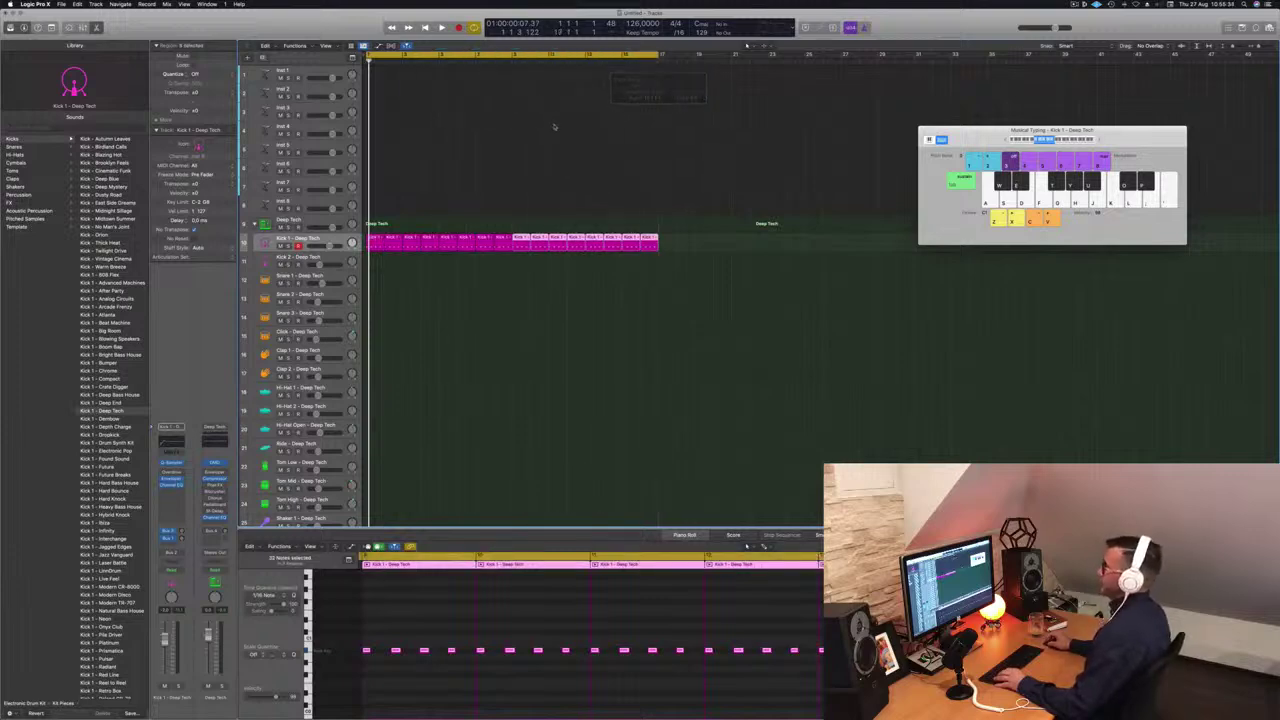
left_click(555, 127)
key("space")
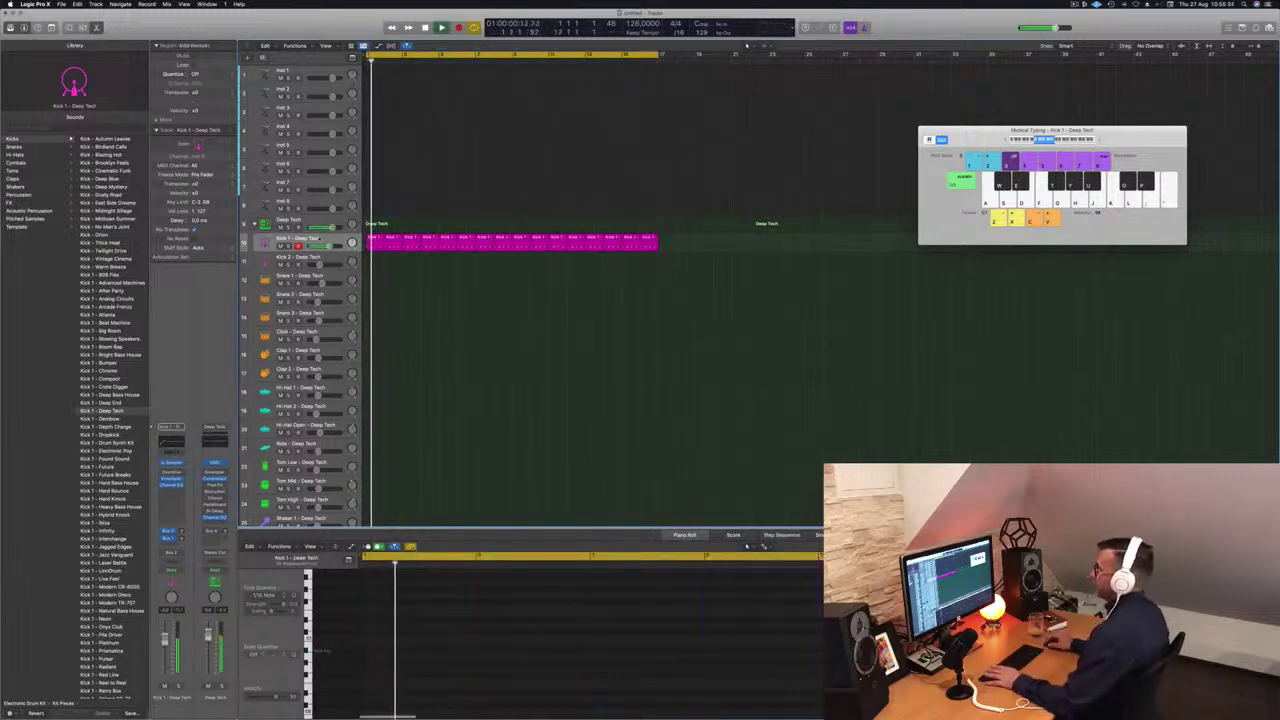
key("super+a")
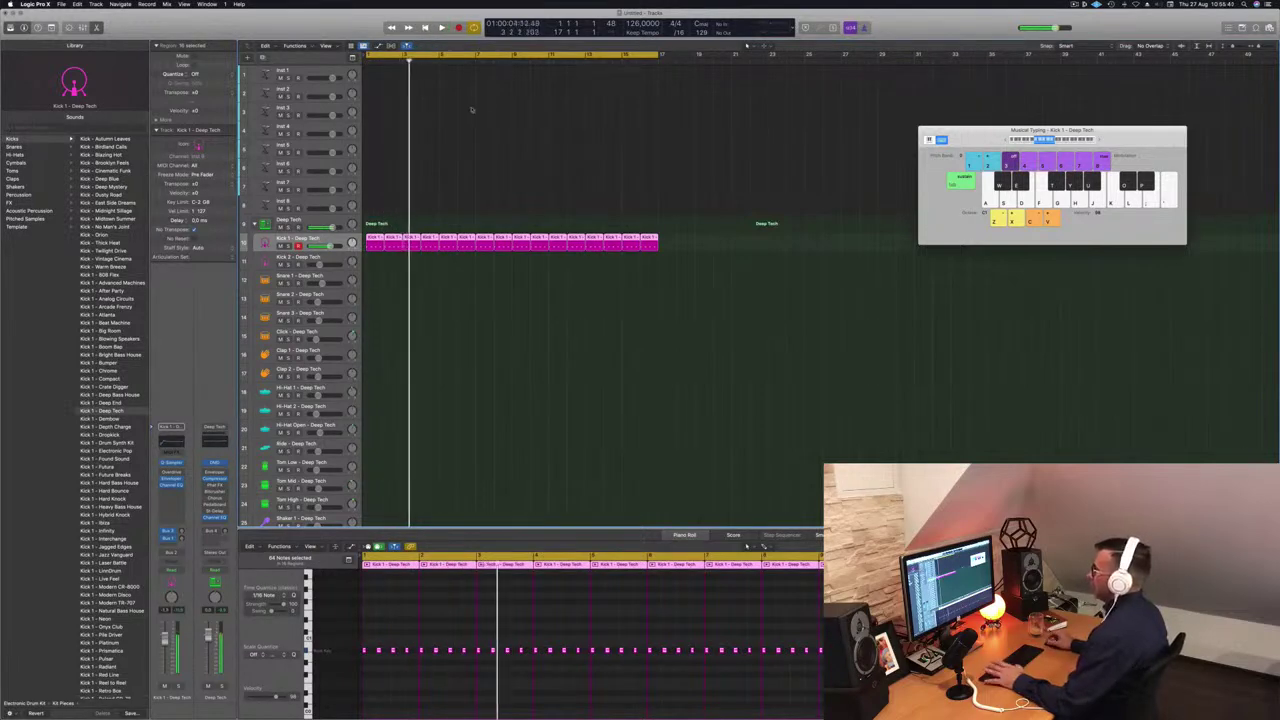
Open Alchemy on the Inst 1 track and load the 70s Classic Synth Bass preset from the Bass category
left_click(308, 71)
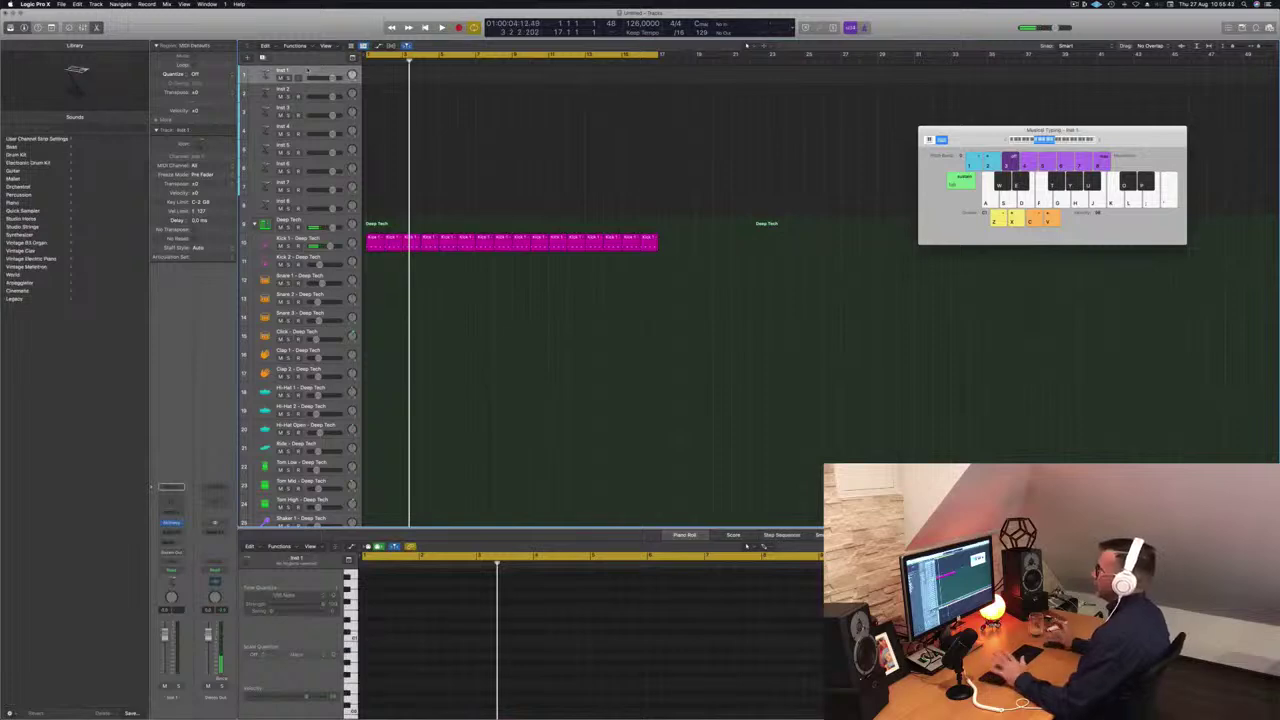
key("Return")
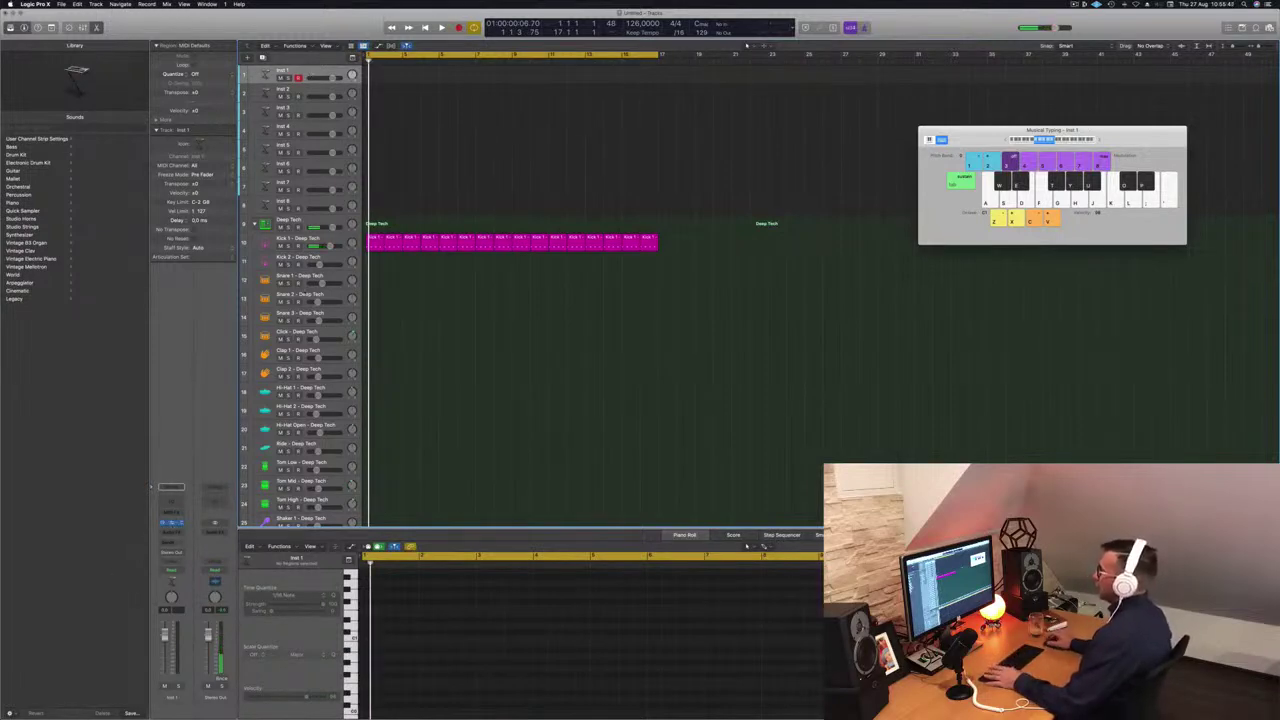
left_click(171, 522)
left_click_drag(626, 118, 666, 118)
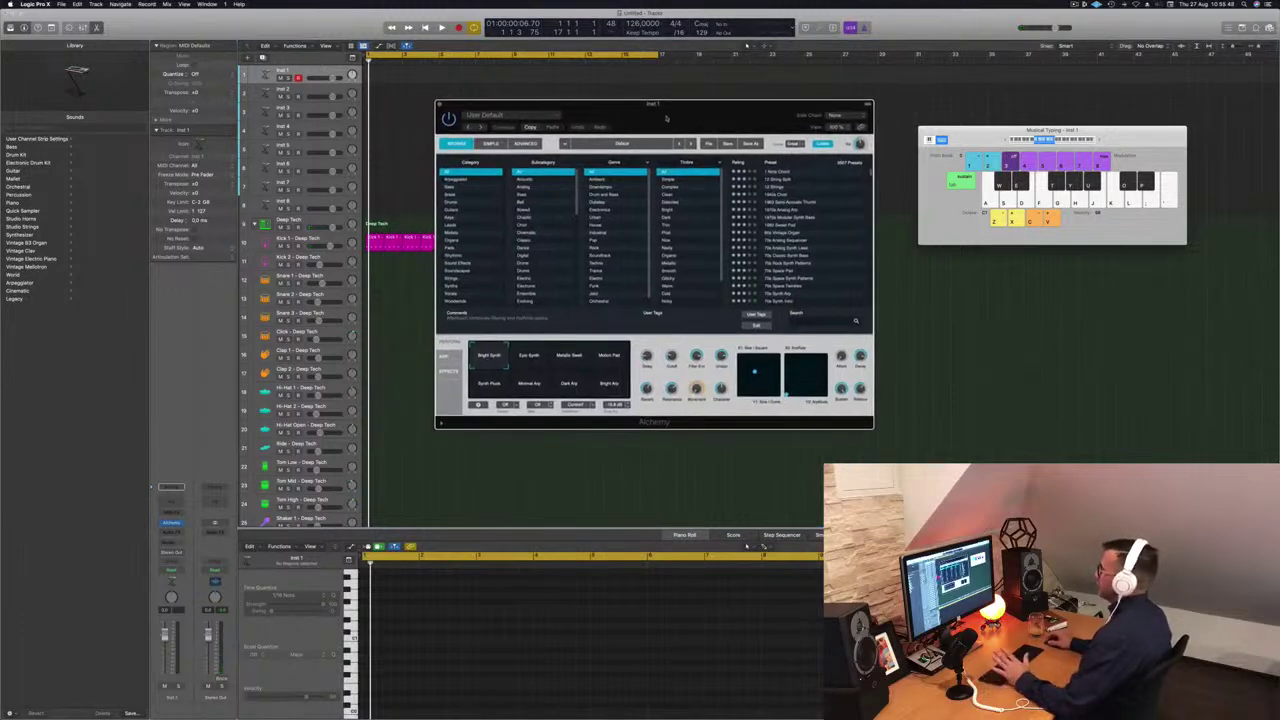
left_click(465, 187)
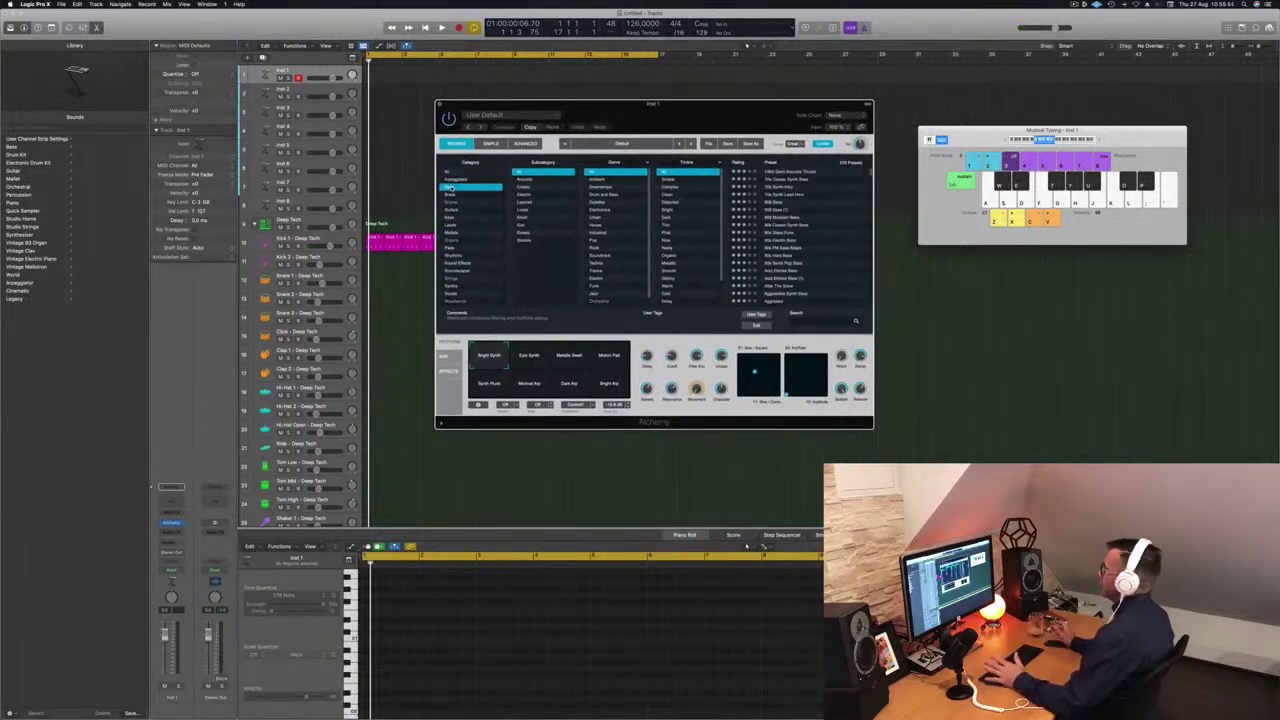
left_click(791, 181)
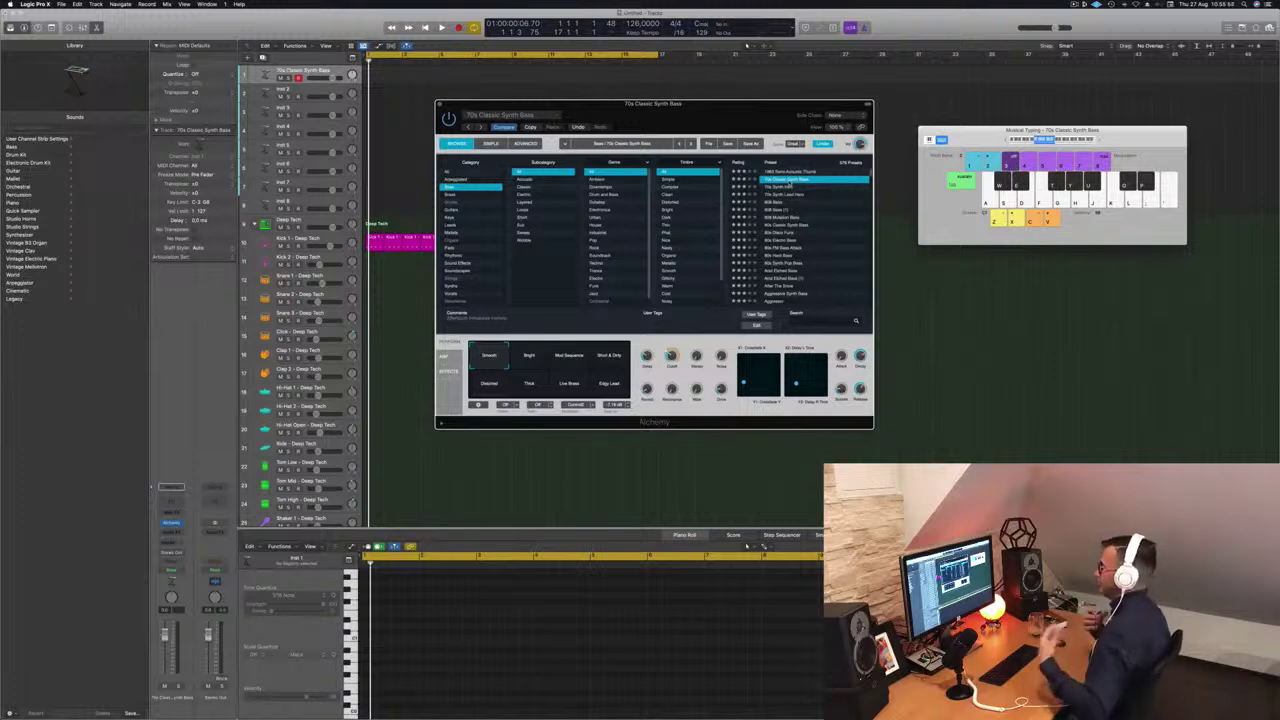
Audition the bass sound and raise the Musical Typing range by one octave
left_click_drag(729, 111, 810, 123)
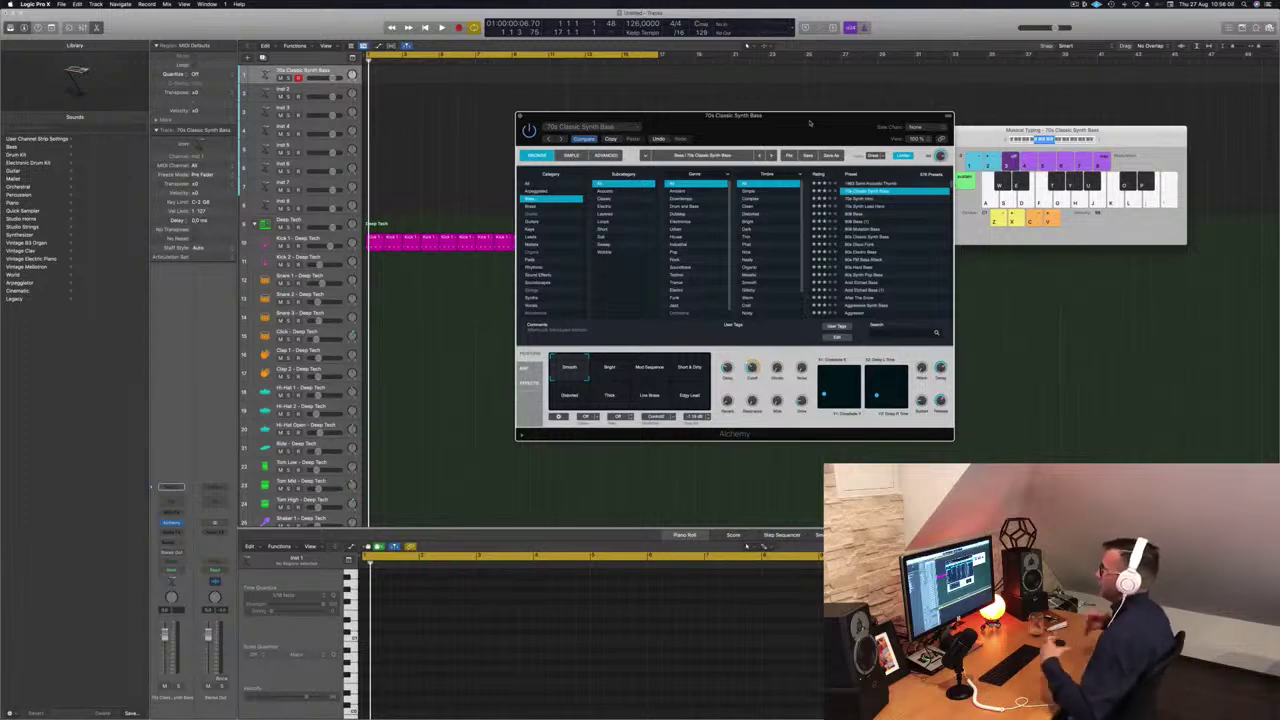
left_click_drag(845, 128, 841, 127)
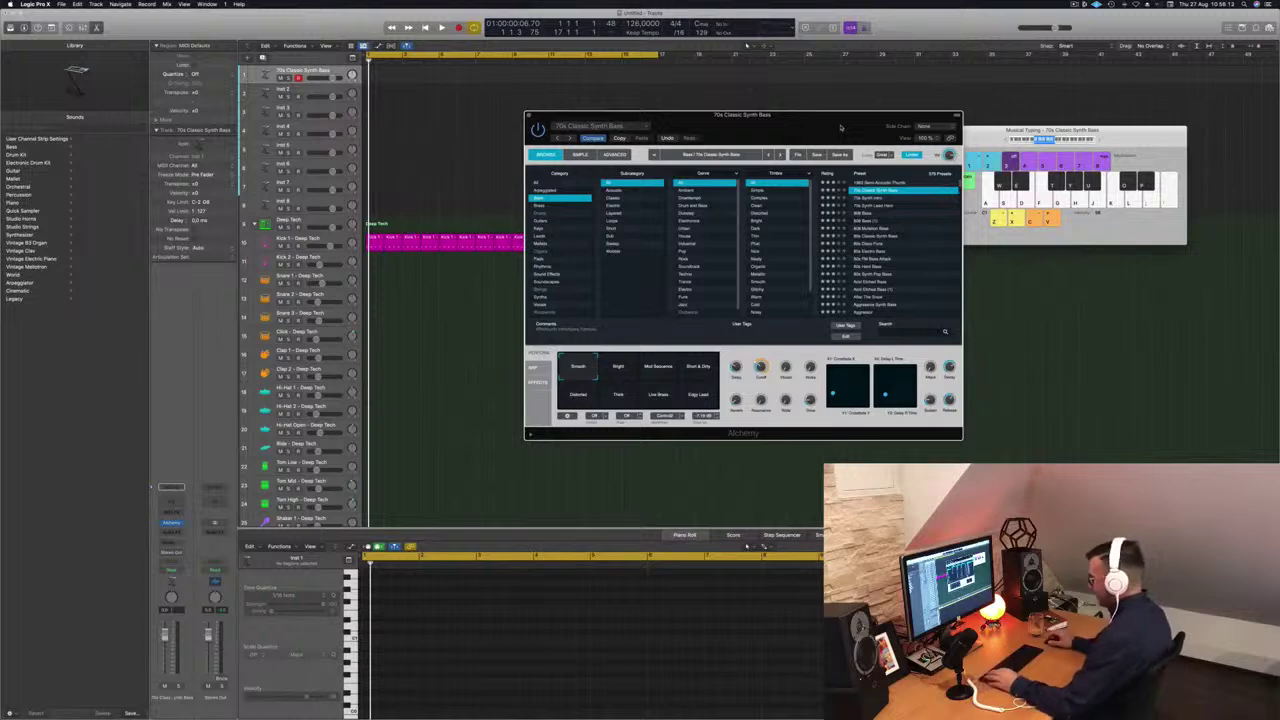
key("a")
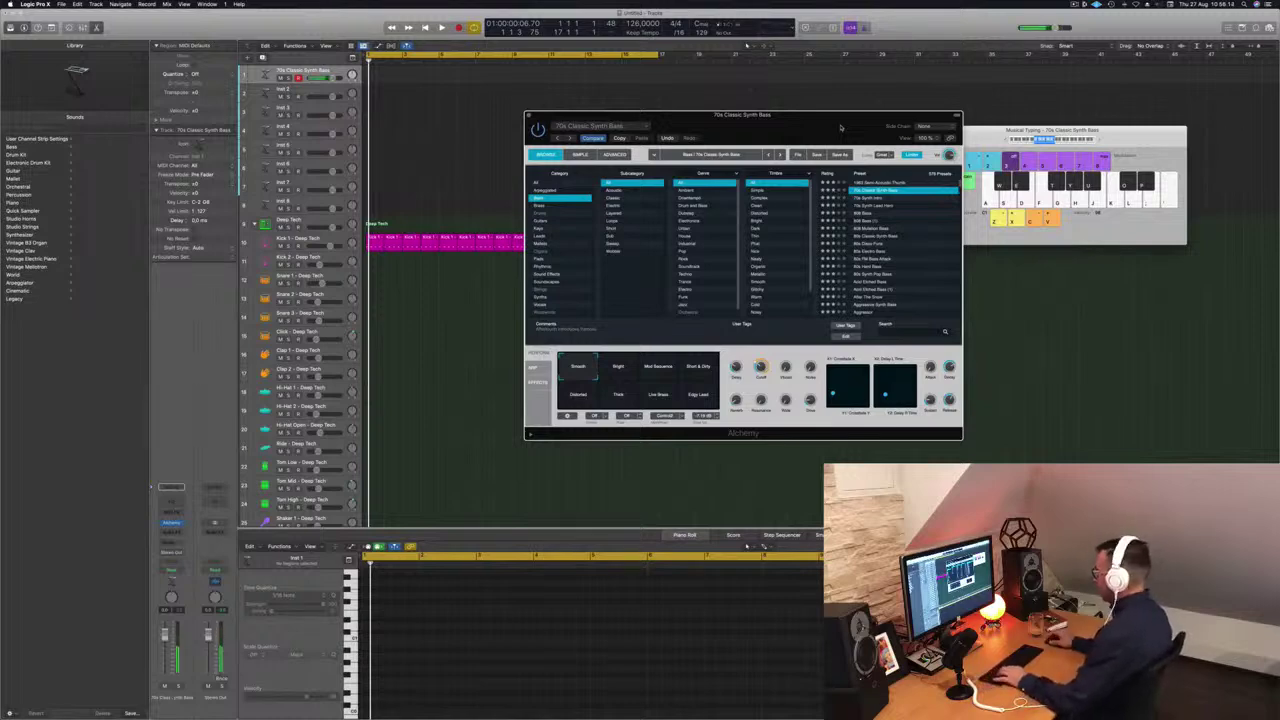
left_click(1099, 139)
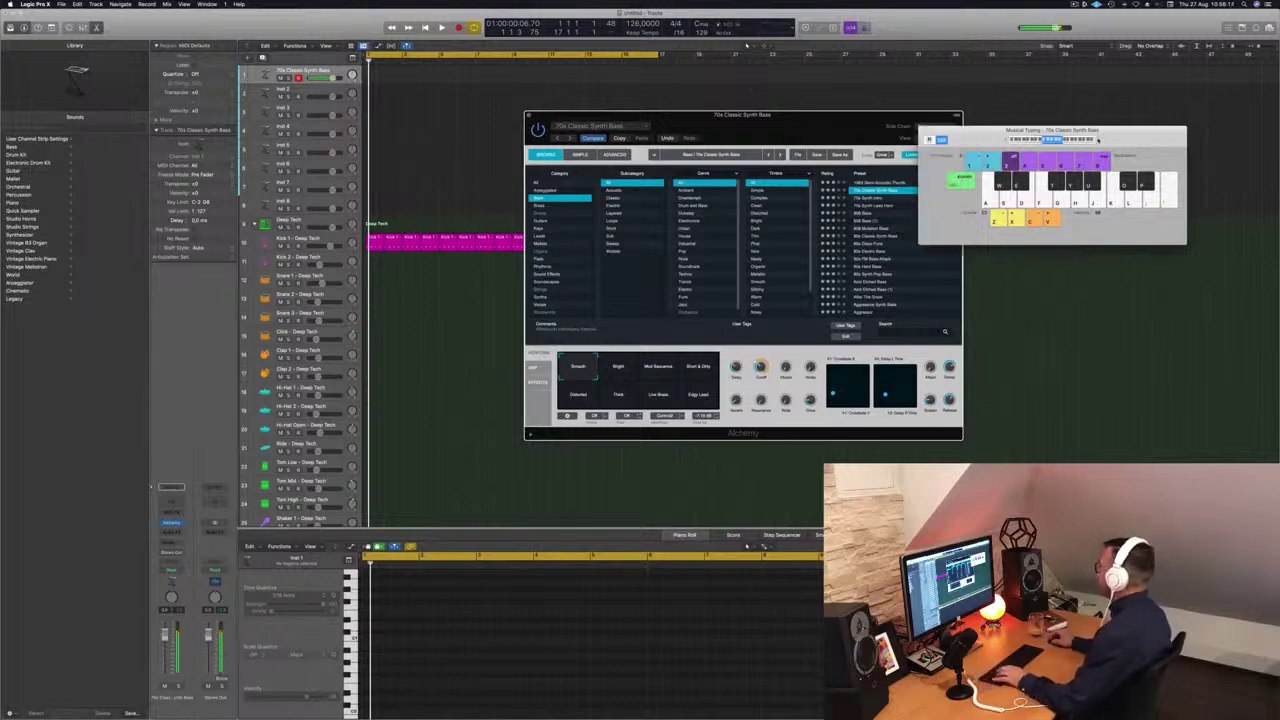
left_click_drag(799, 116, 886, 134)
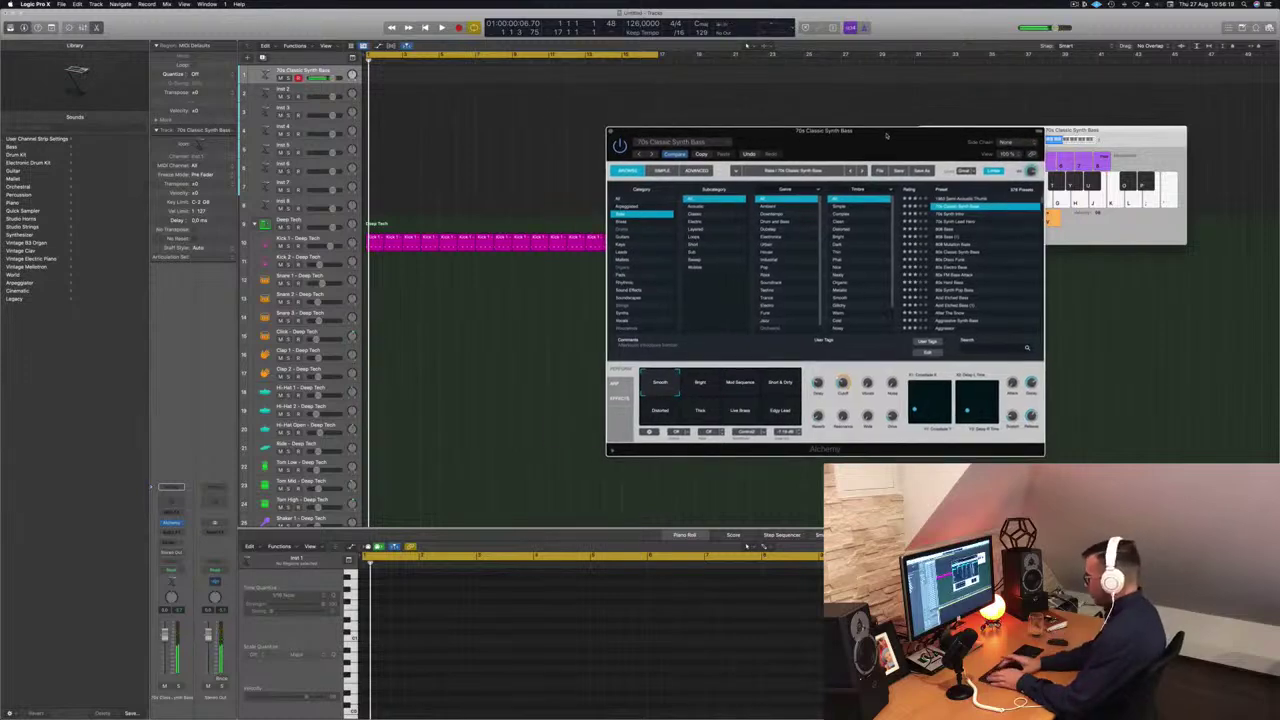
Record a one-bar repeated-note bass pattern on the 70s Classic Synth Bass track over the kick
key("r")
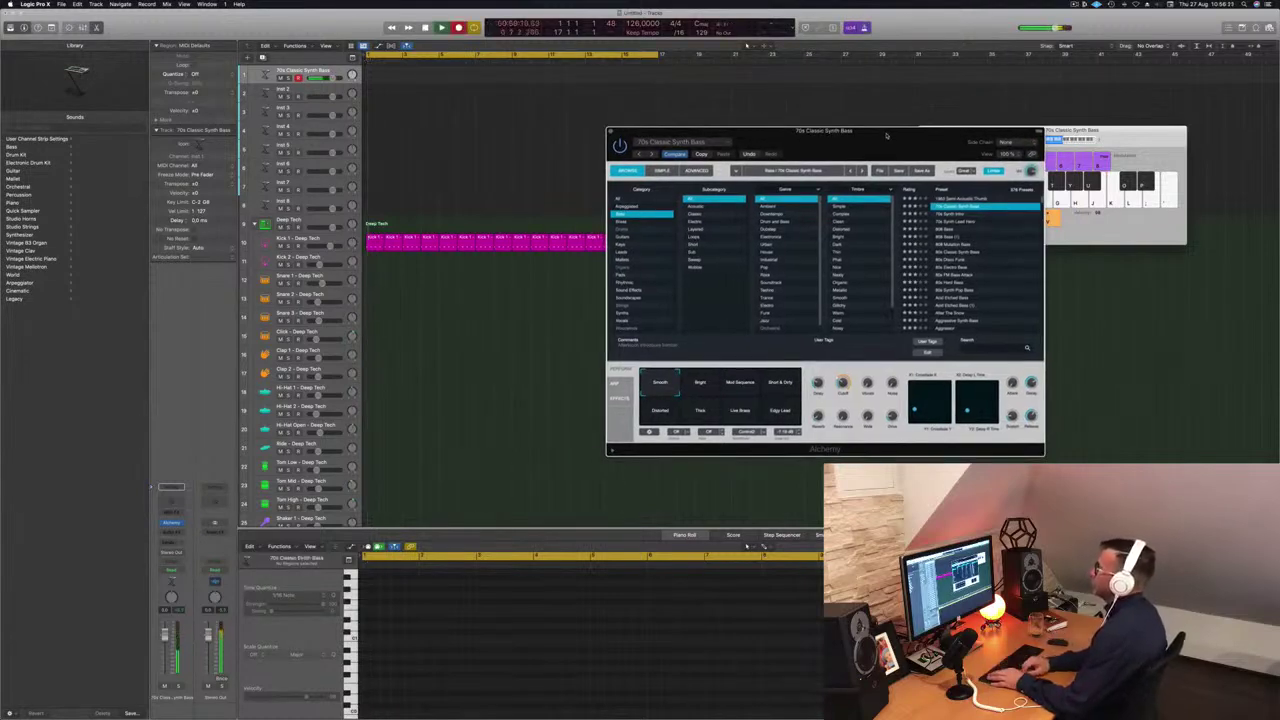
key("a")
key("a")
key("a")
key("a")
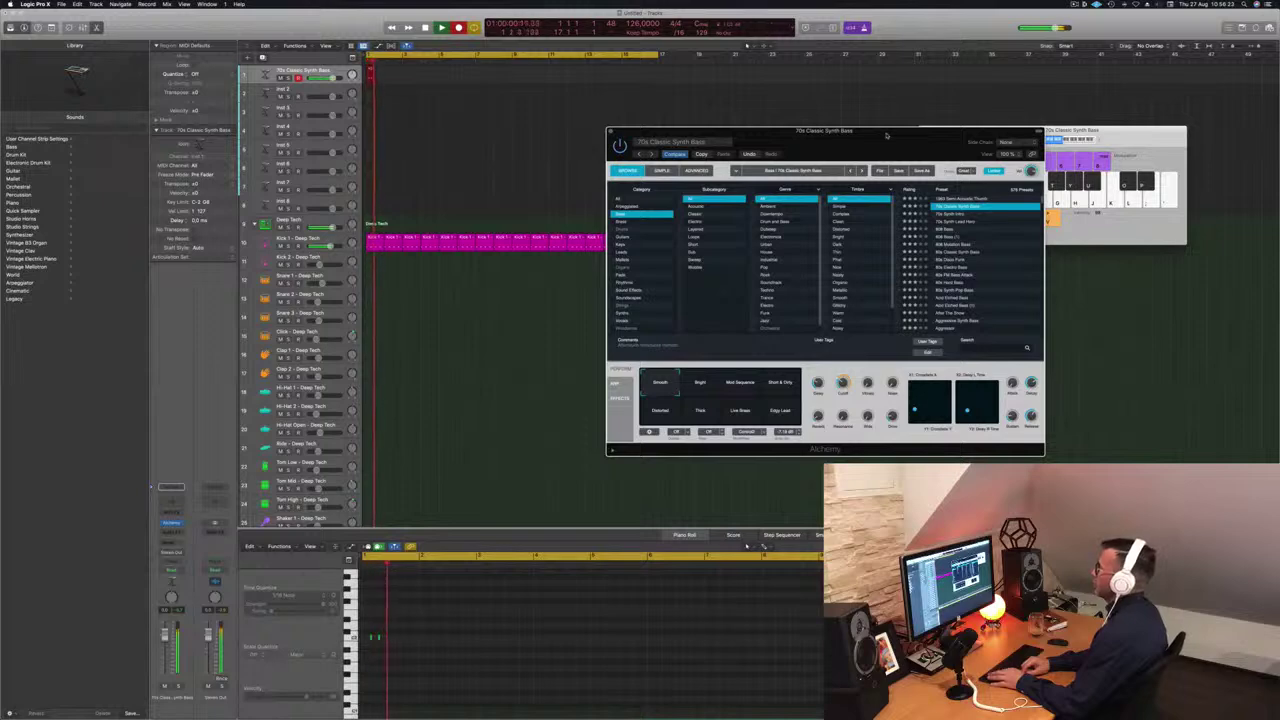
key("space")
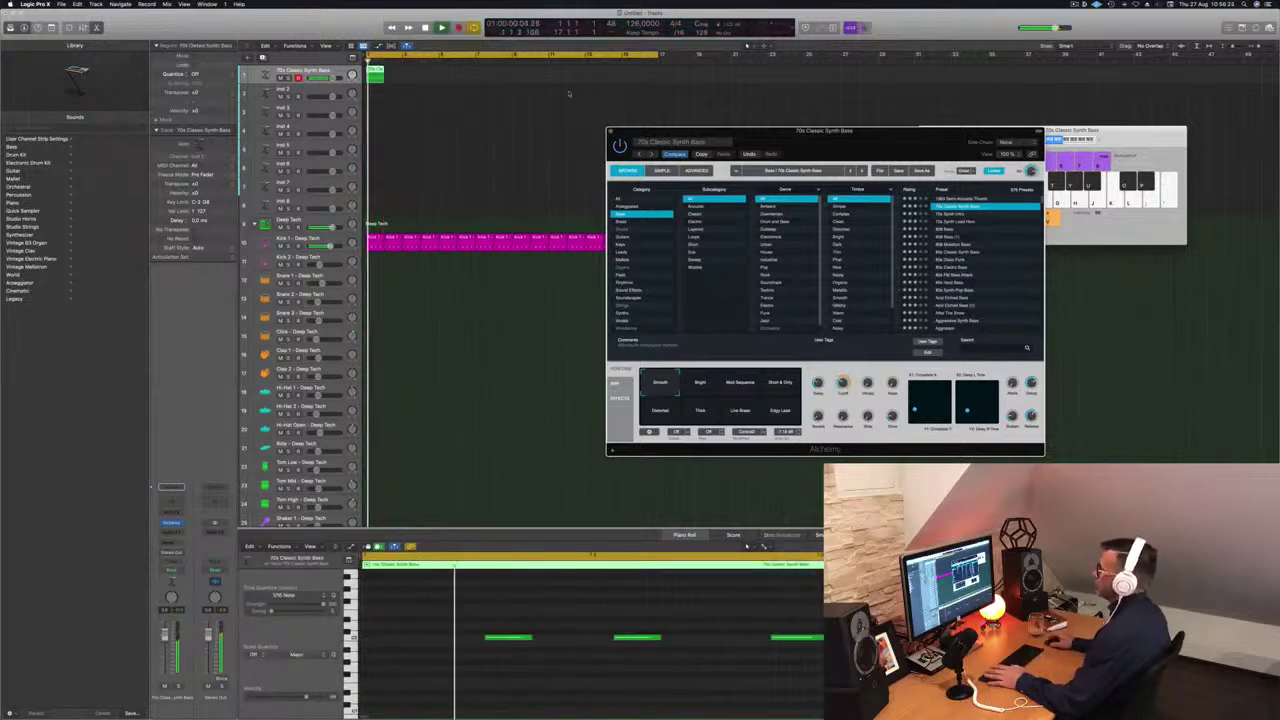
Quantize all the recorded bass notes to 1/16 Note and play them back
left_click_drag(428, 604, 804, 676)
key("q")
key("space")
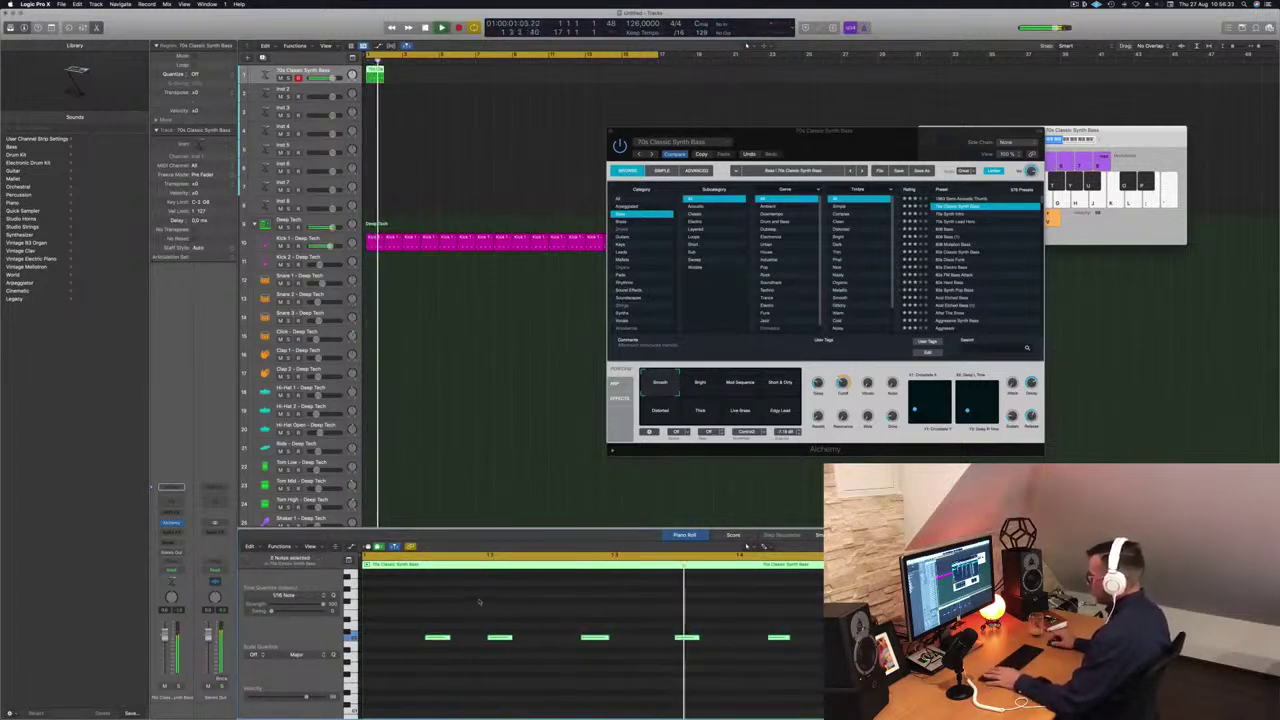
Delete the last two bass notes and copy the first two notes two beats further on in the bar
left_click_drag(628, 607, 824, 664)
key("Delete")
left_click(437, 636)
left_click_drag(437, 636, 681, 641)
key("space")
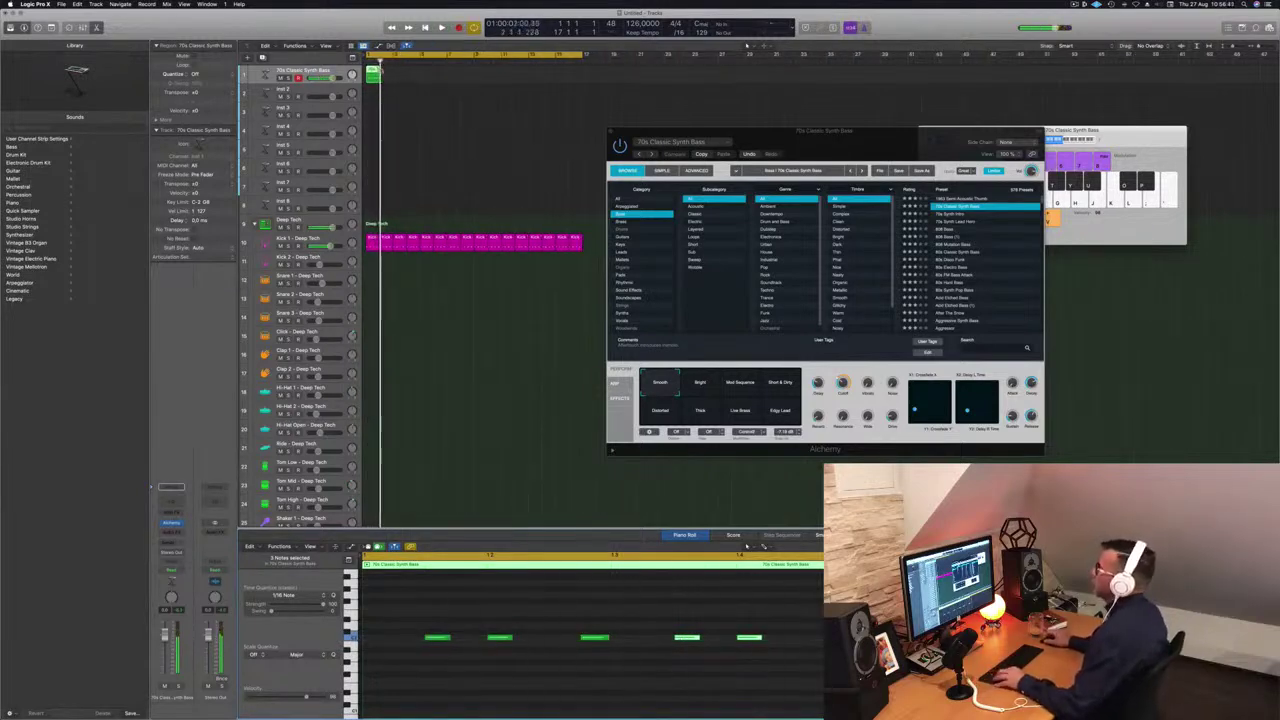
Duplicate the one-bar bass region until it fills the same 16 bars as the kick
left_click_drag(374, 74, 428, 79)
left_click(370, 71, "shift")
left_click(385, 72, "shift")
left_click(371, 70, "shift")
mouse_move(482, 80)
left_mouse_down()
mouse_move(373, 70)
mouse_move(479, 75)
left_mouse_up()
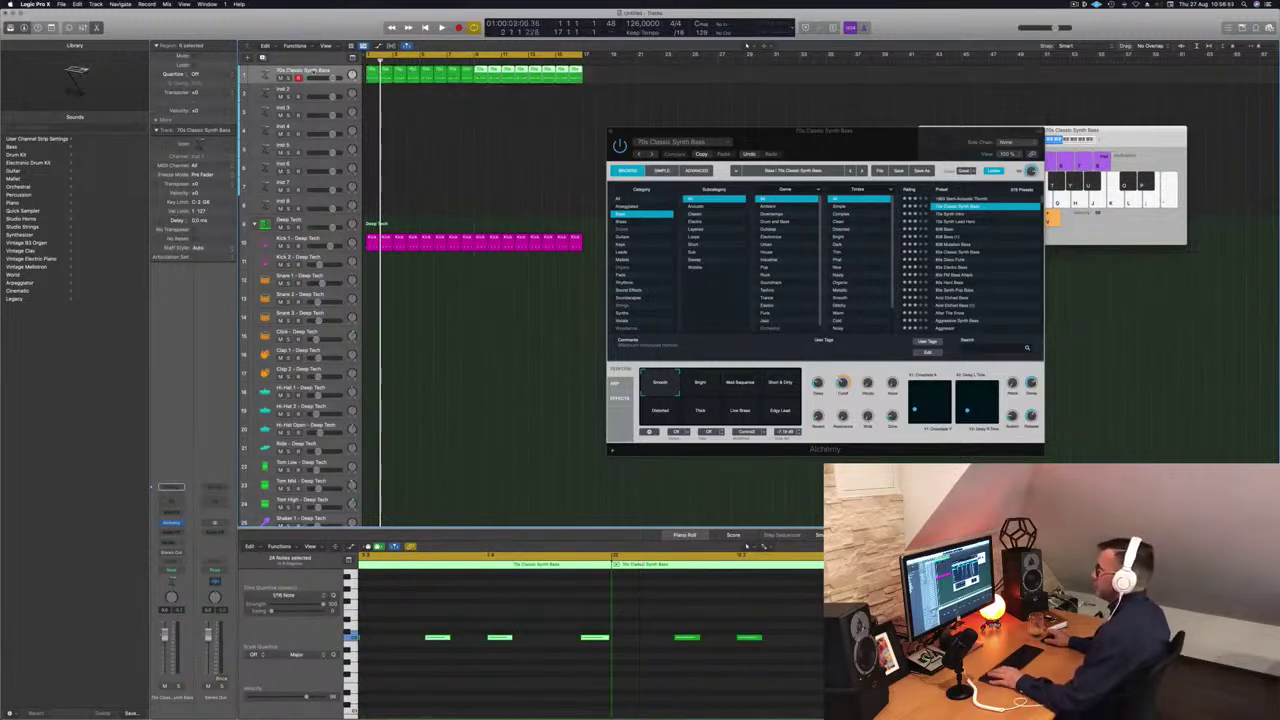
Play the loop and lower the 70s Classic Synth Bass track's volume to balance it against the kick
left_click(309, 71)
key("space")
key("space")
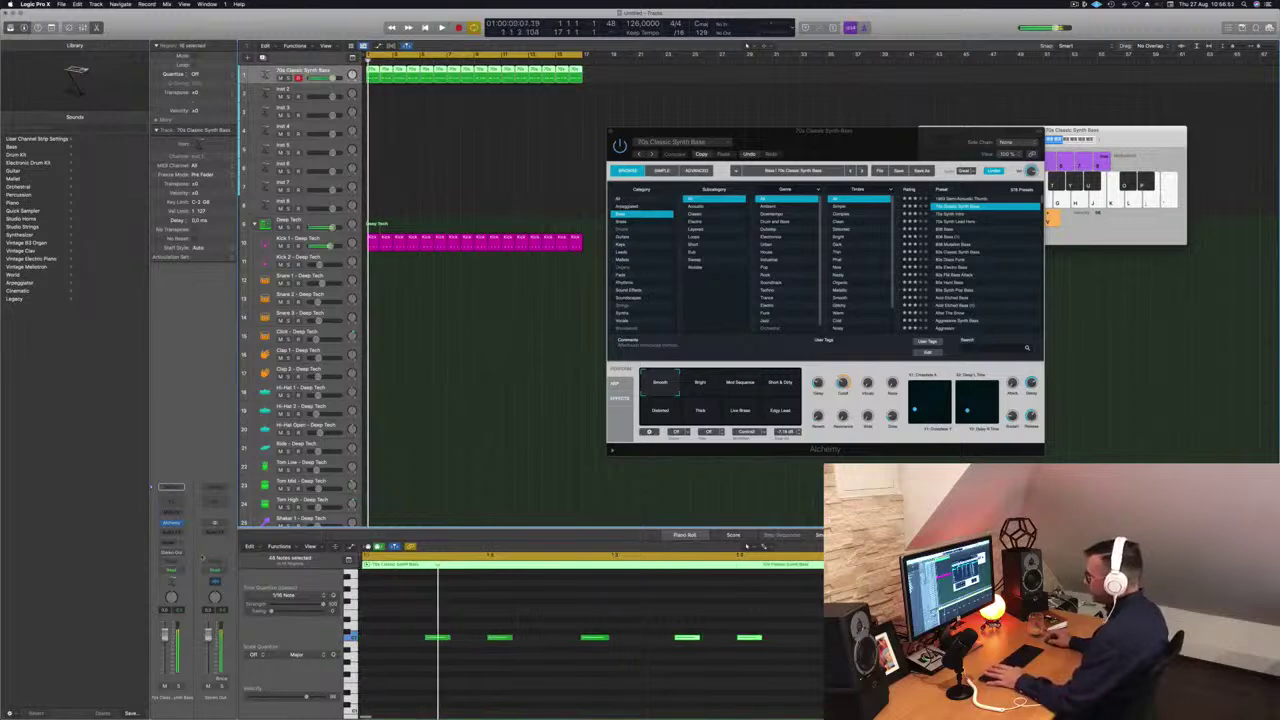
left_click_drag(165, 635, 165, 646)
key("space")
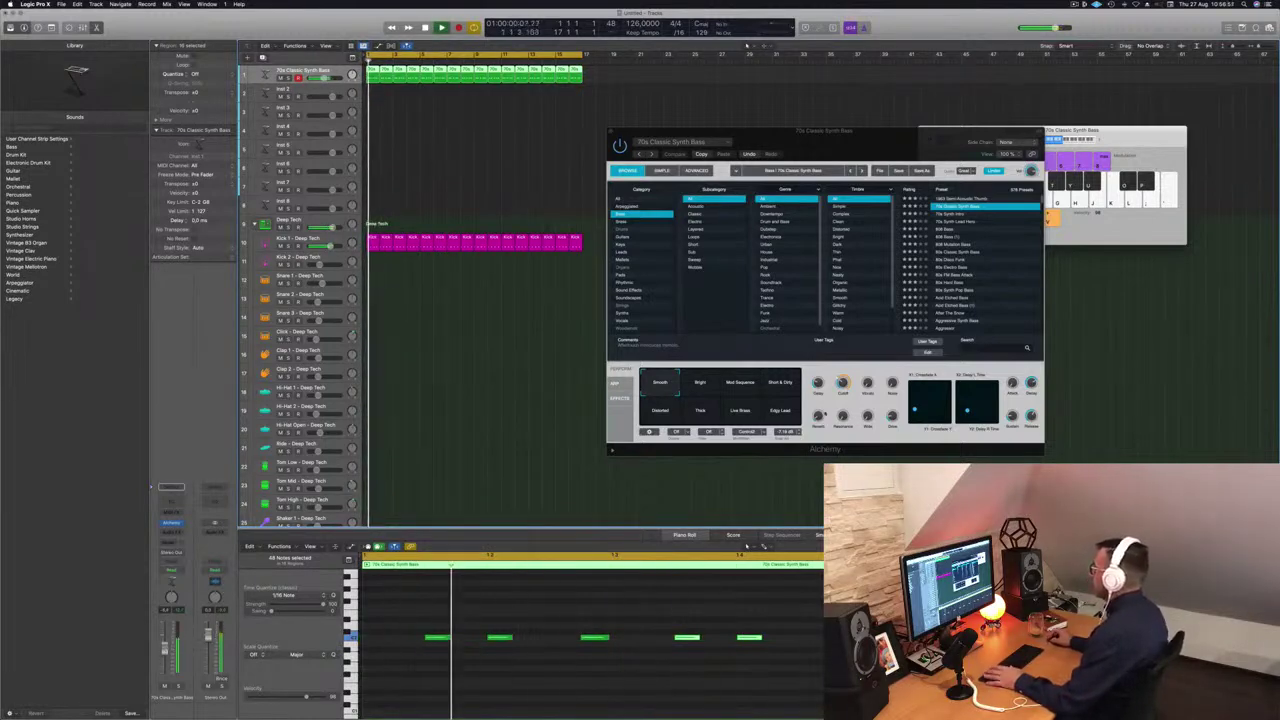
Turn down the Cutoff of the Alchemy bass sound and replay the loop from the start
left_click_drag(843, 384, 841, 394)
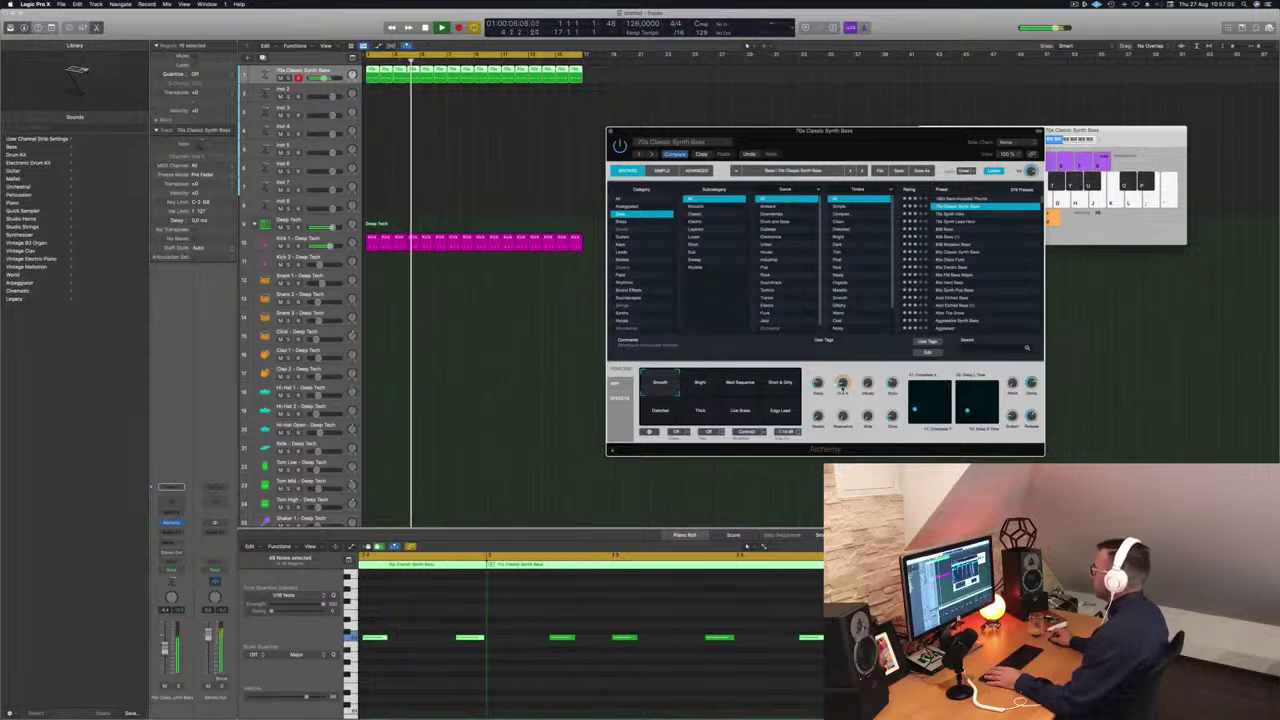
left_click_drag(864, 145, 795, 140)
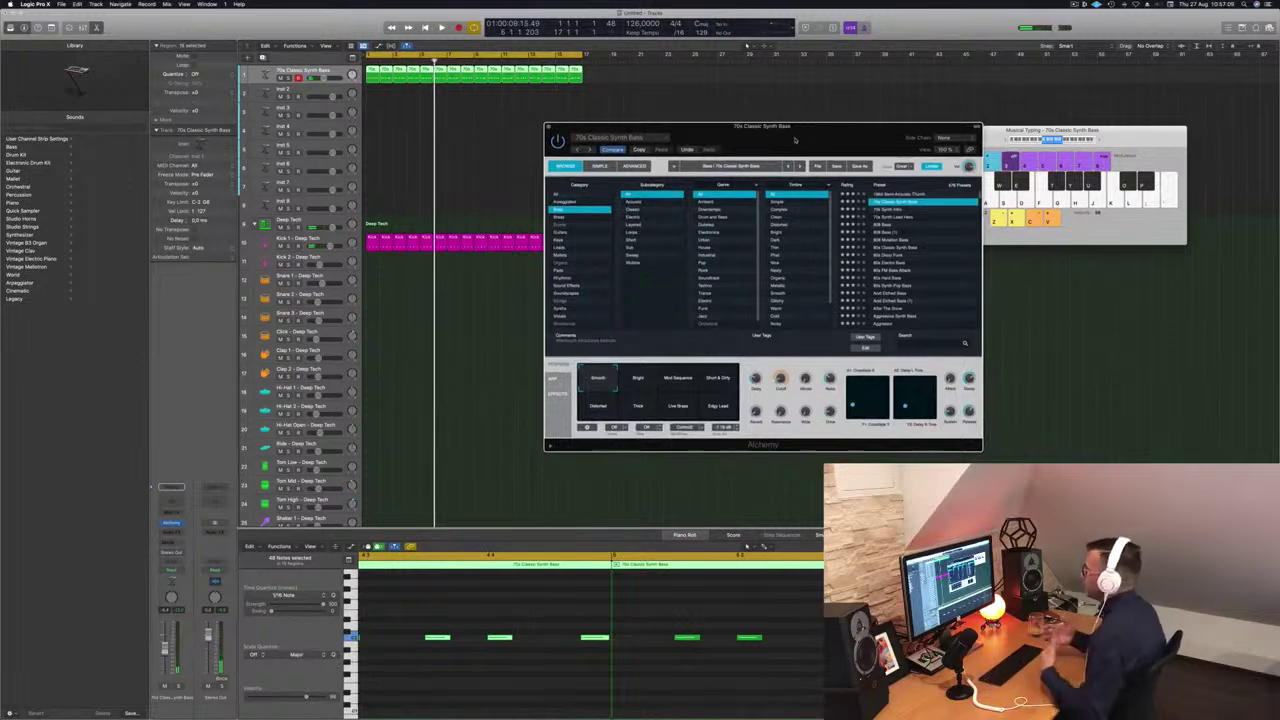
key("Return")
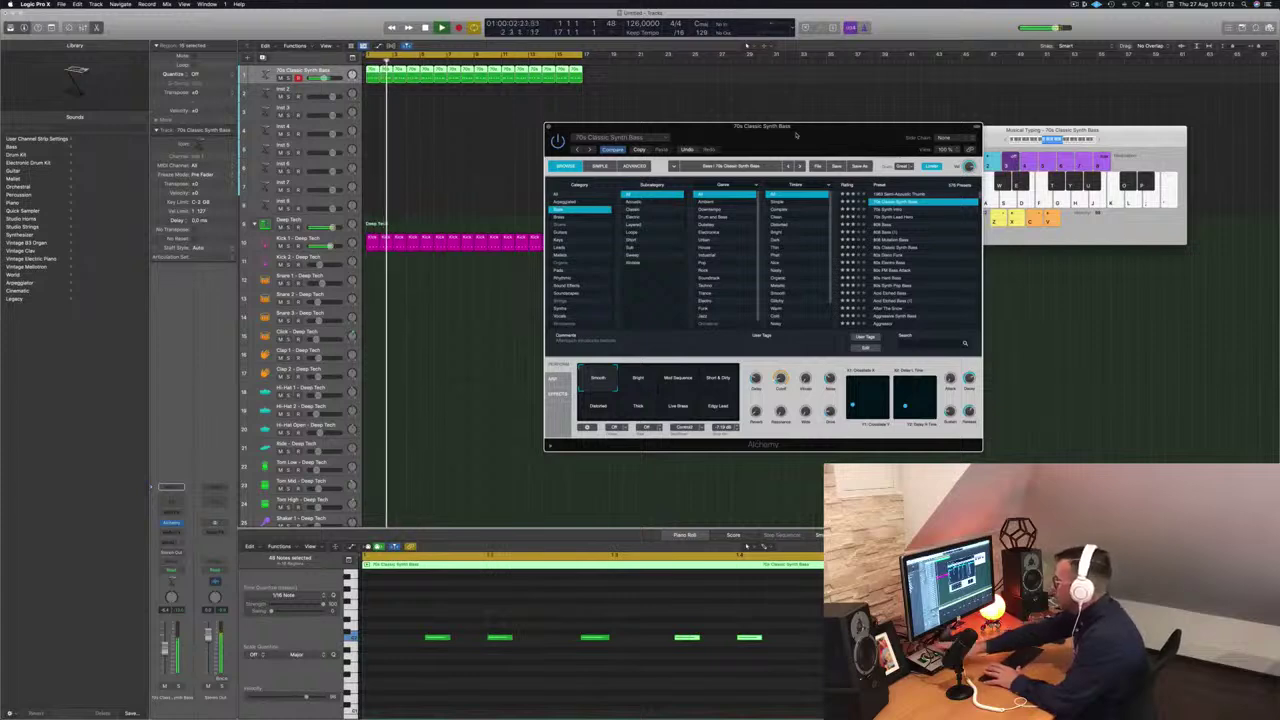
left_click_drag(796, 135, 828, 134)
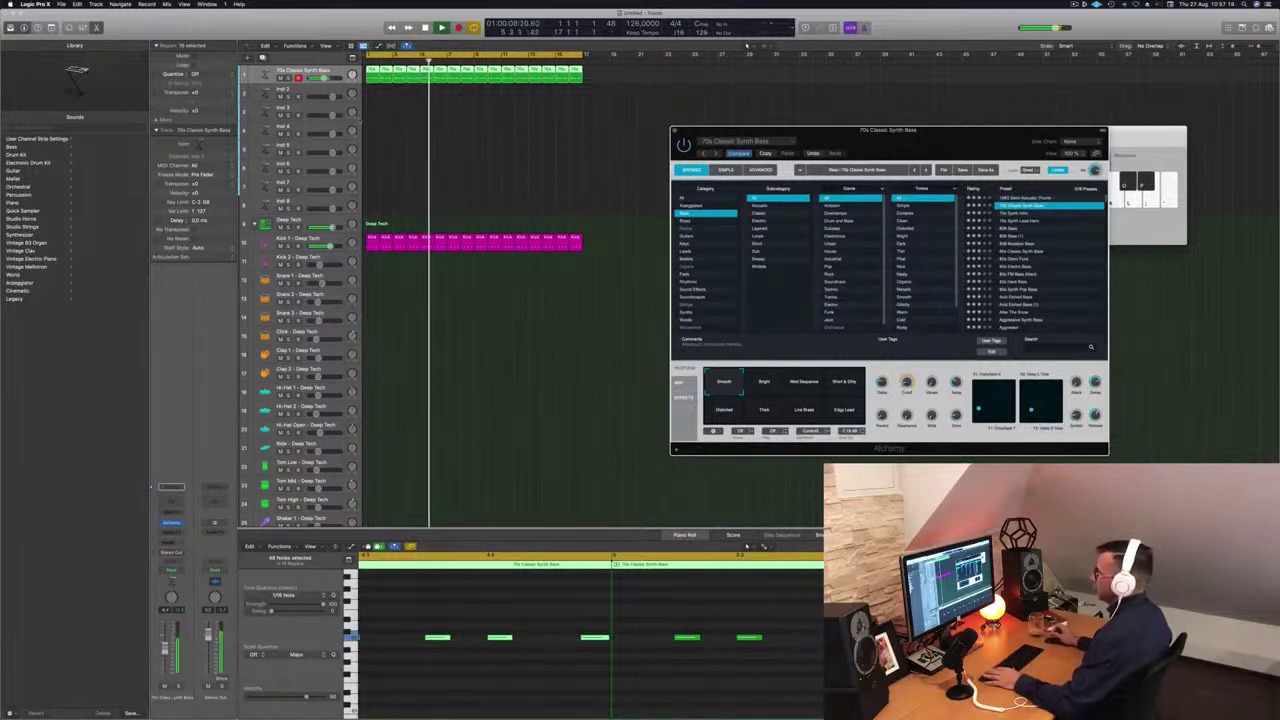
left_click(369, 120)
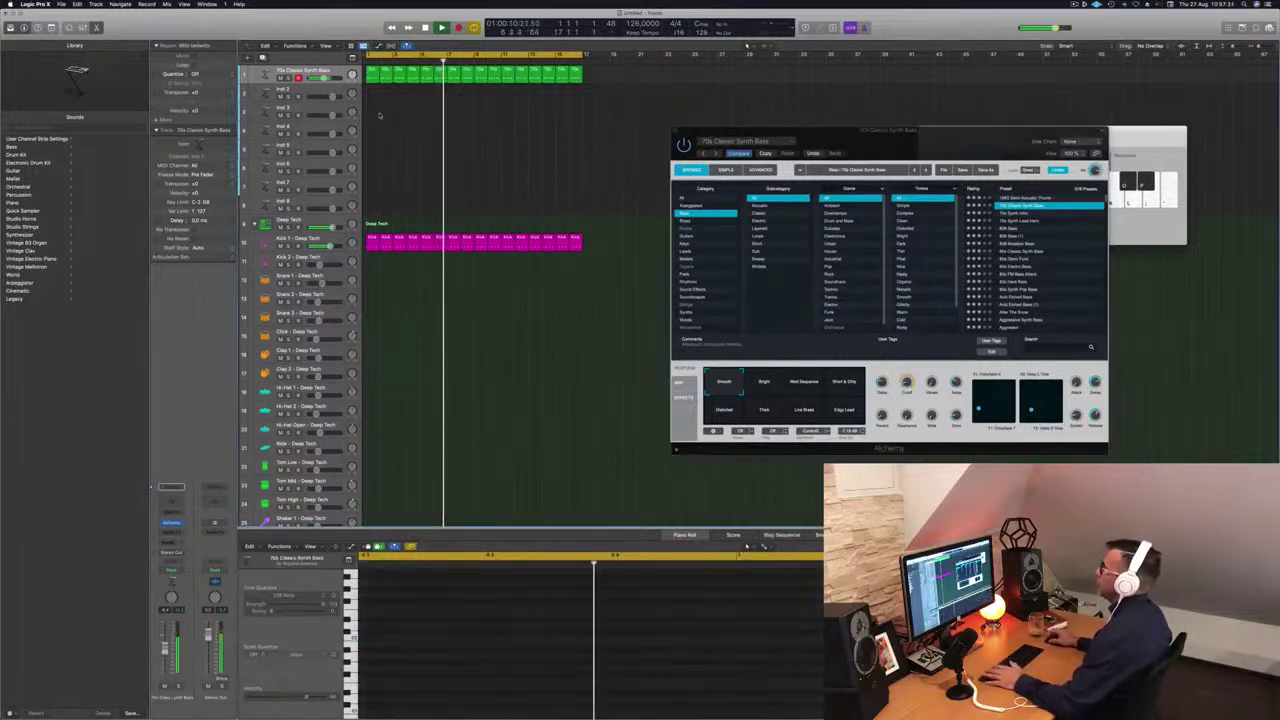
left_click(337, 73)
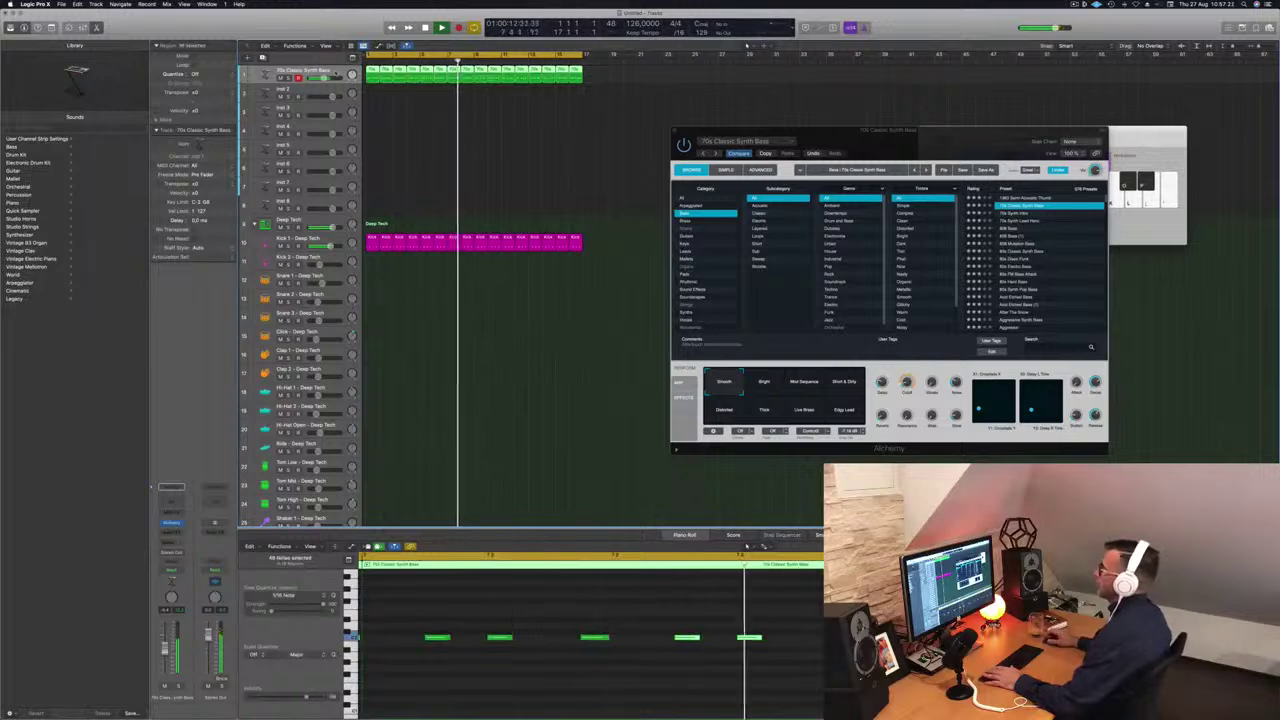
left_click(444, 151)
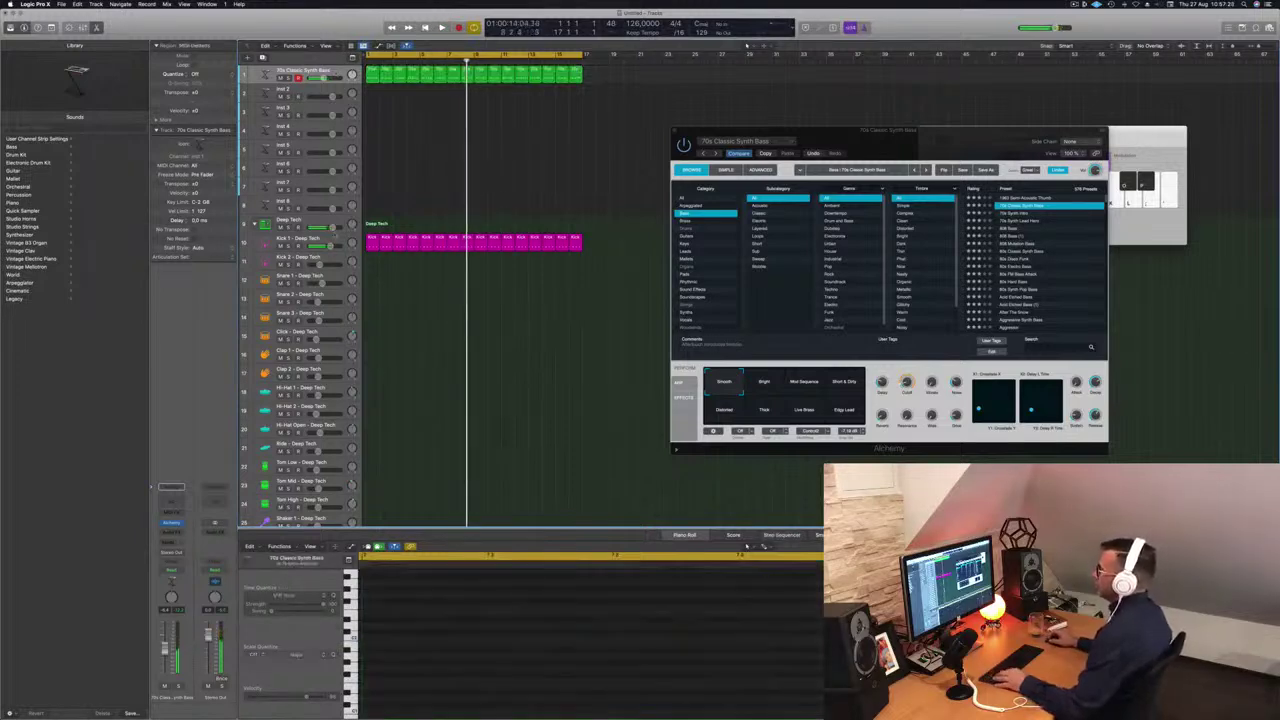
Copy the first Kick 1 region onto the Snare 1 track at bar 1 and transpose its four notes to a snare sound
left_click(369, 239)
left_click_drag(369, 239, 372, 279)
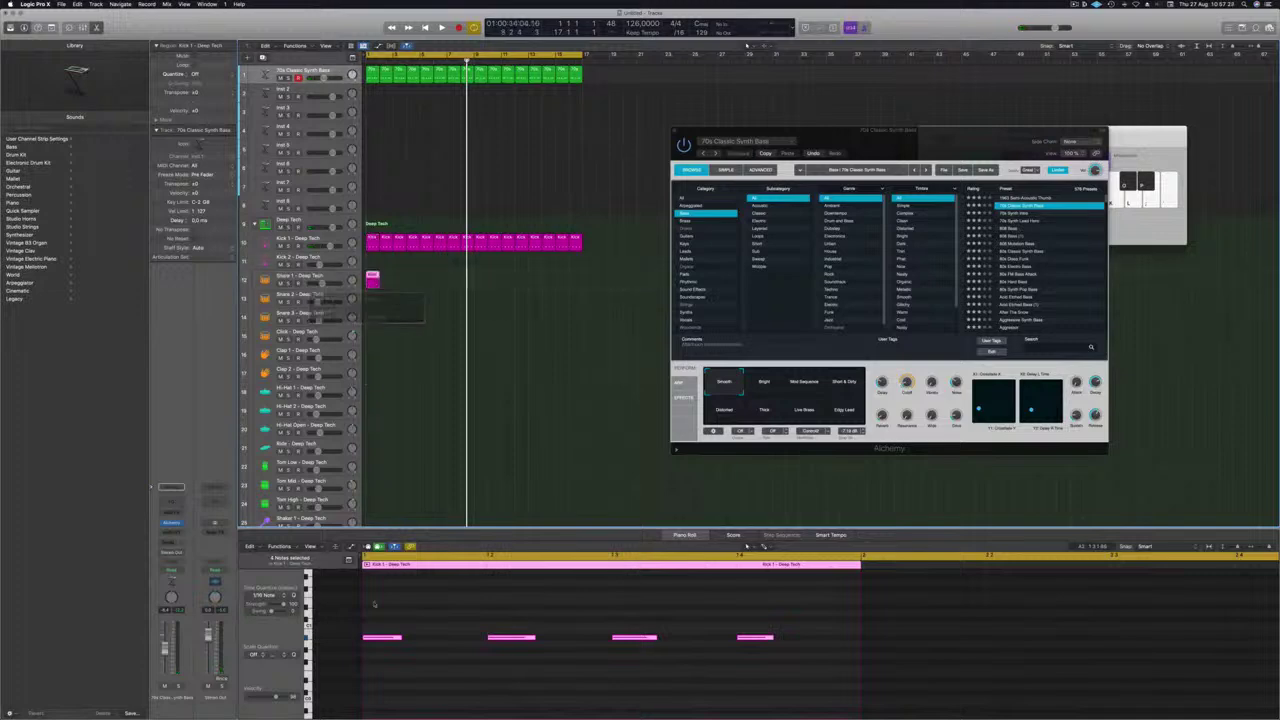
left_click_drag(388, 622, 740, 665)
scroll(700, 670, "up", 5)
scroll(659, 679, "down", 5)
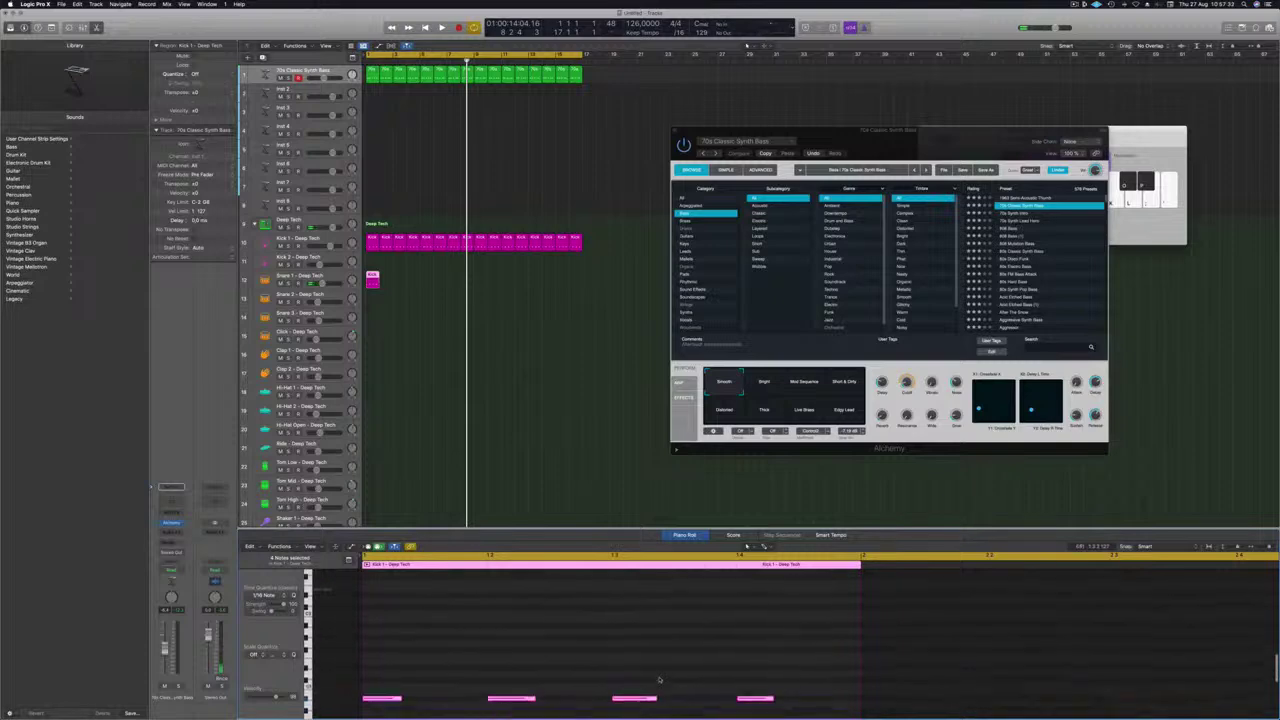
scroll(659, 679, "down", 4)
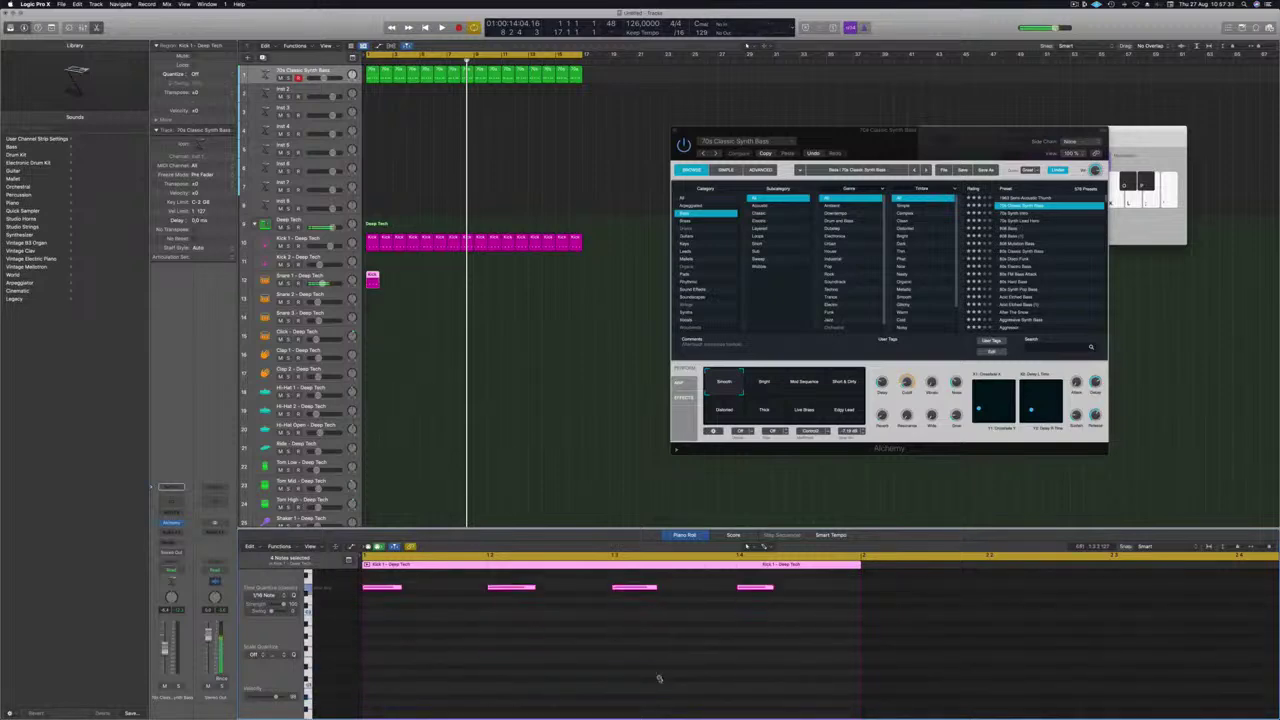
Delete the first and third notes of the Snare 1 region, keeping only the hits on beats 2 and 4
left_click_drag(445, 687, 362, 584)
key("Delete")
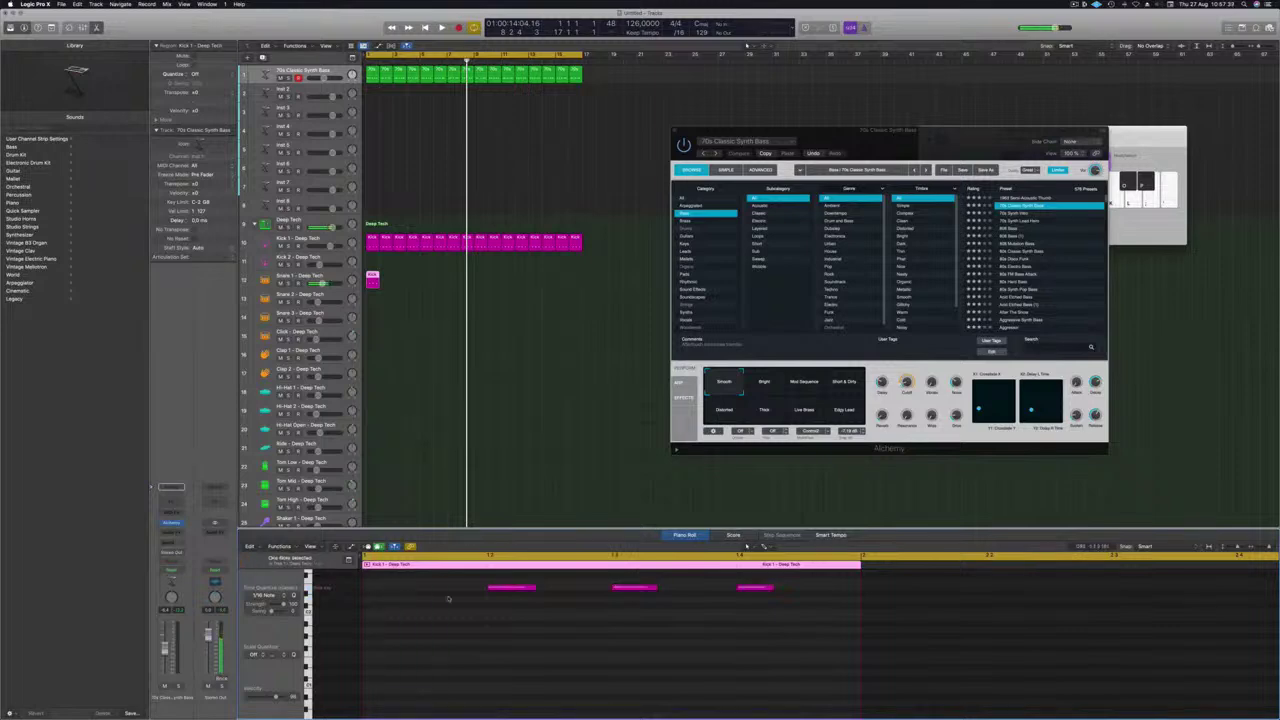
left_click_drag(597, 616, 666, 580)
key("Delete")
Duplicate the one-bar Snare 1 region until it fills the same 16 bars as the kick and play the loop
left_click_drag(378, 279, 392, 280)
left_click_drag(380, 281, 437, 279)
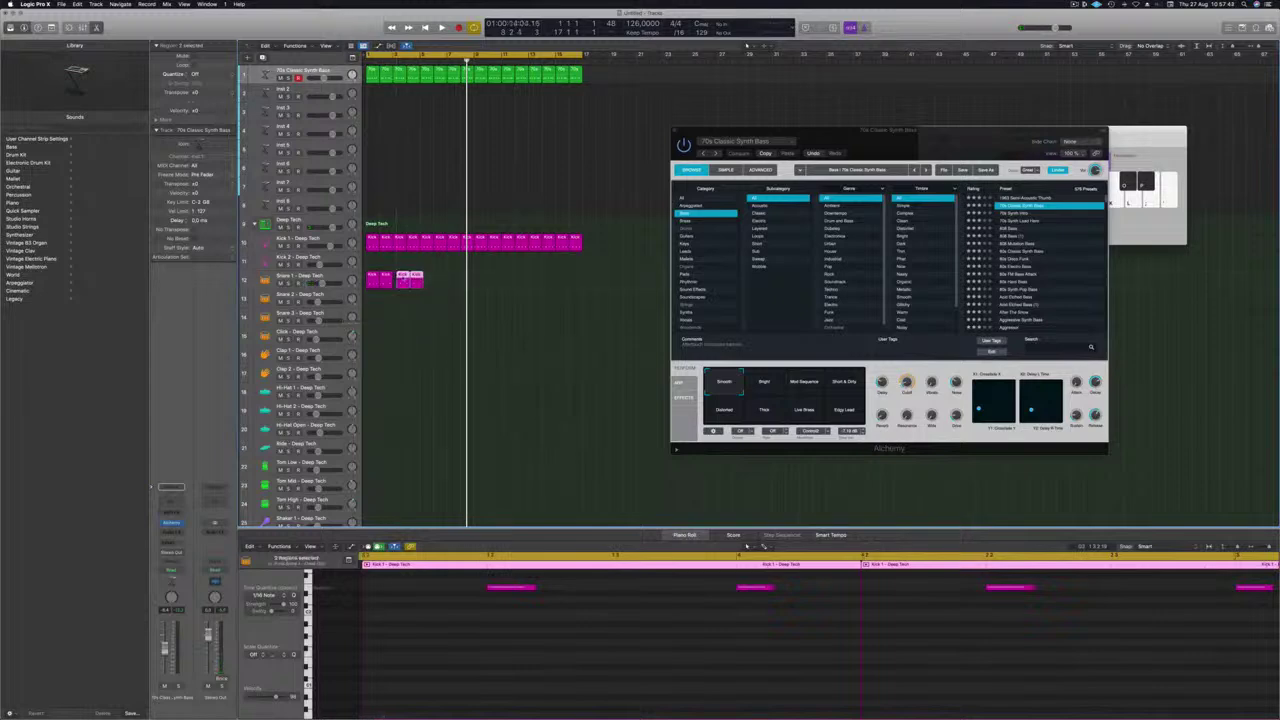
mouse_move(438, 280)
left_mouse_down()
mouse_move(370, 282)
mouse_move(425, 284)
left_mouse_up()
left_click_drag(503, 281, 467, 281)
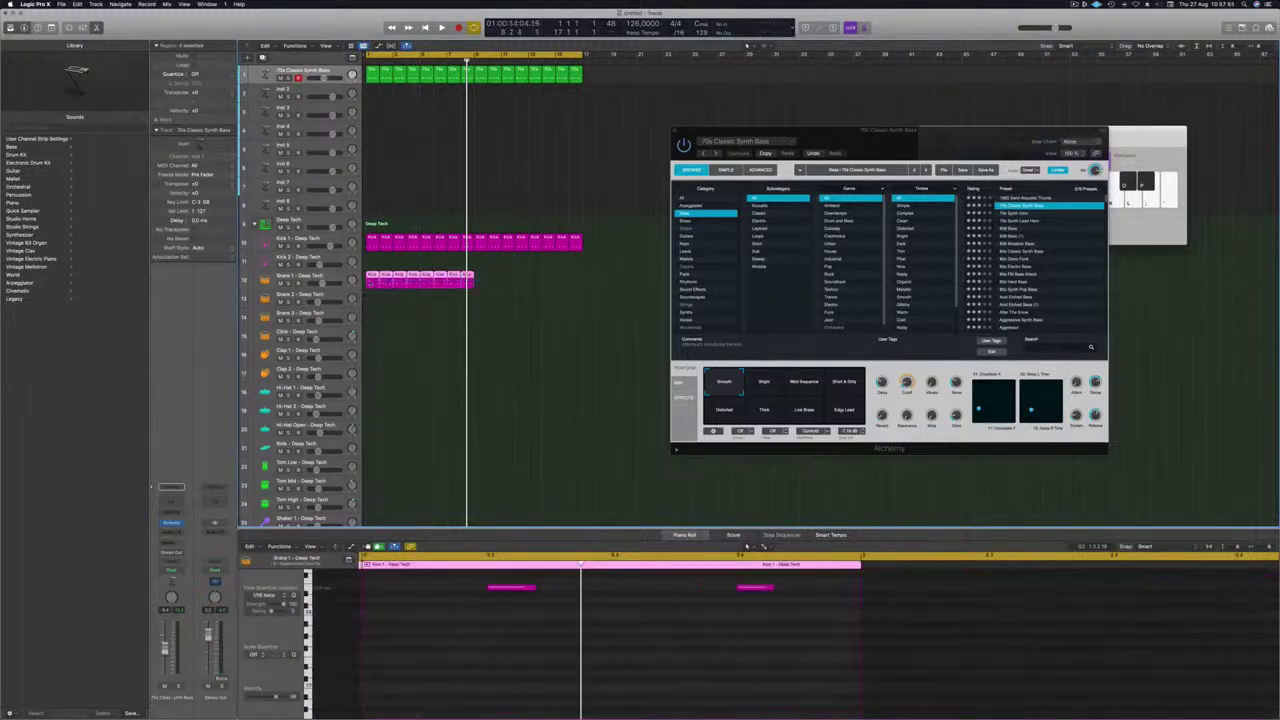
left_click_drag(371, 276, 480, 284)
key("space")
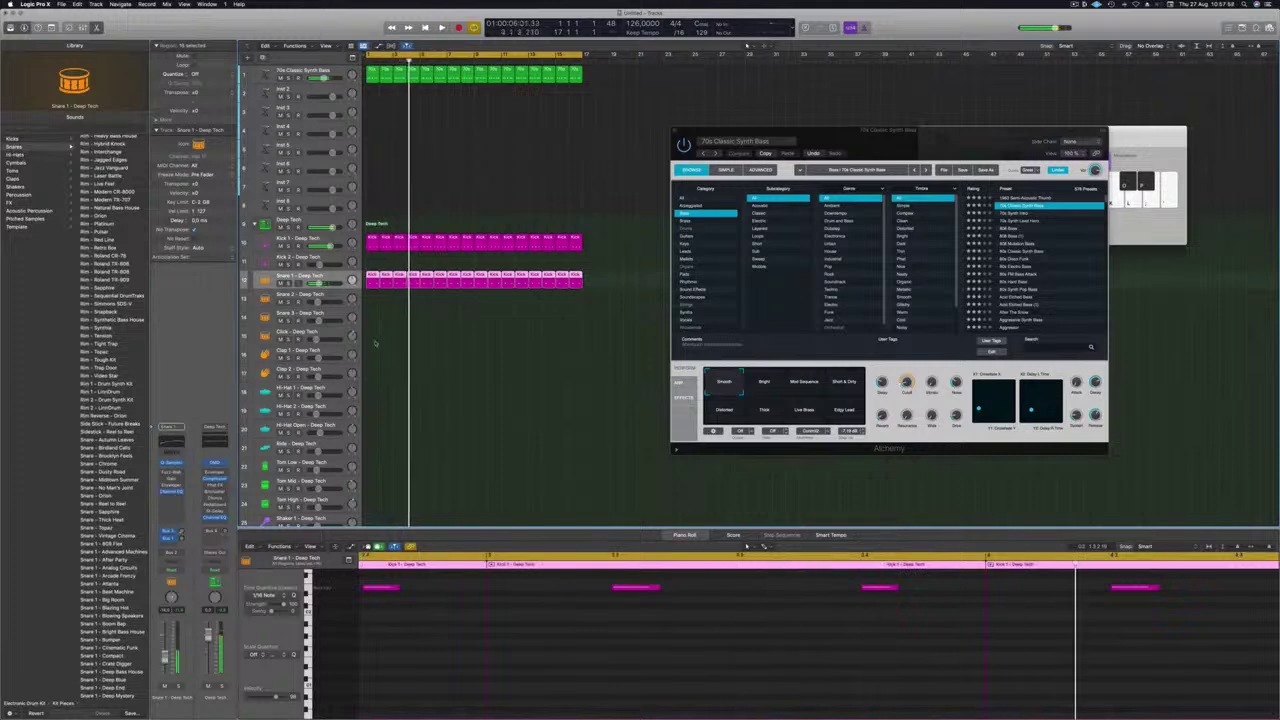
Copy the first Kick 1 region onto the Hi-Hat Open track at bar 1
left_click(368, 262)
left_click(373, 275)
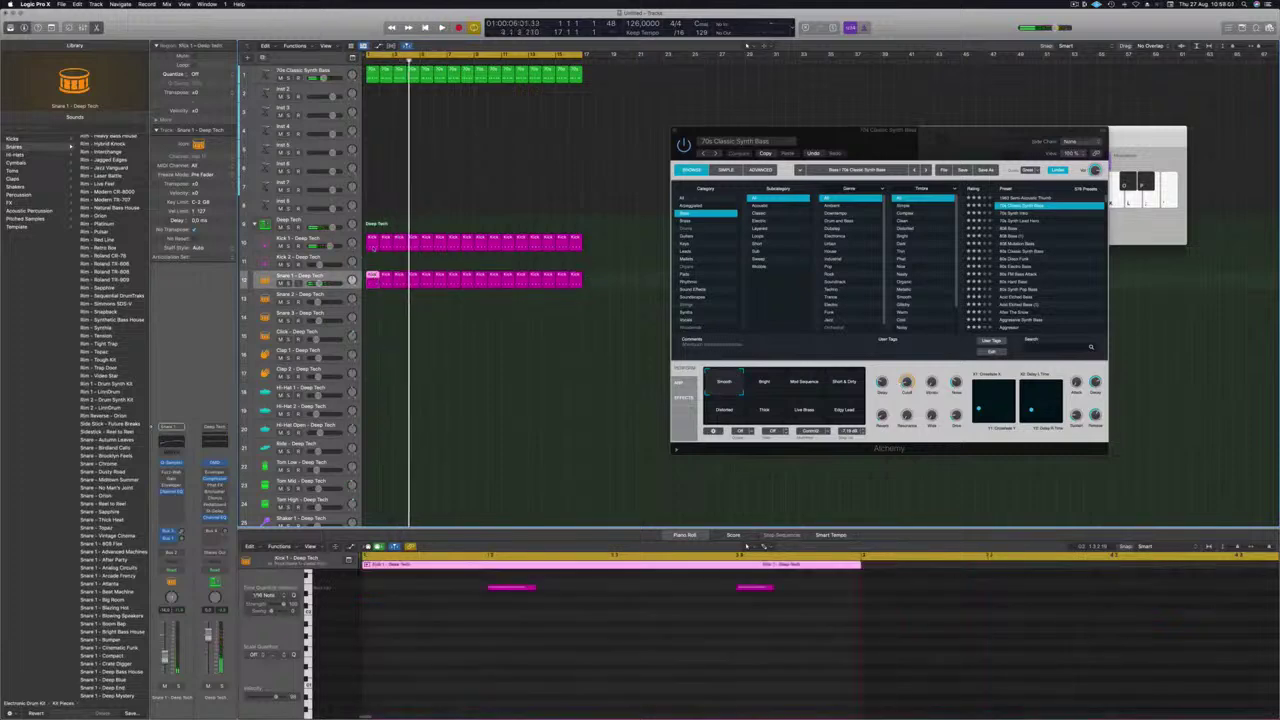
left_click_drag(373, 277, 372, 430)
Select the four notes of the Hi-Hat Open region, transpose them in the piano roll and play the loop
scroll(399, 675, "up", 5)
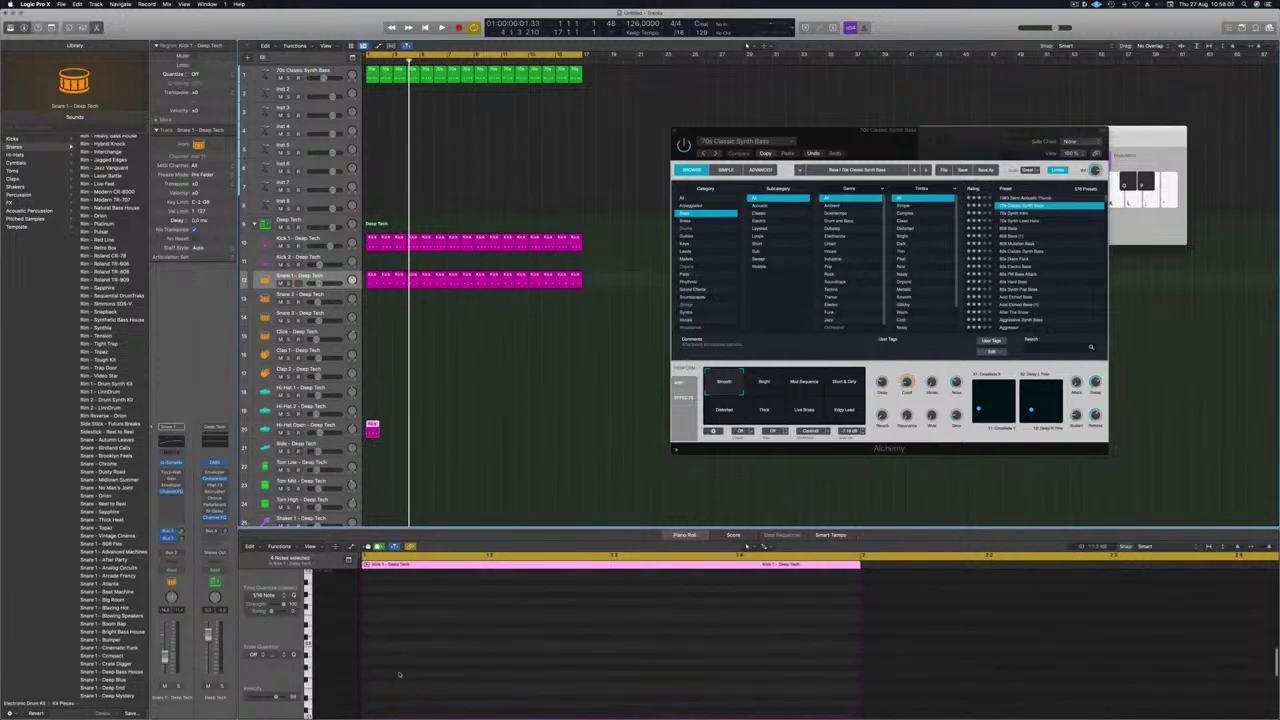
scroll(379, 681, "down", 3)
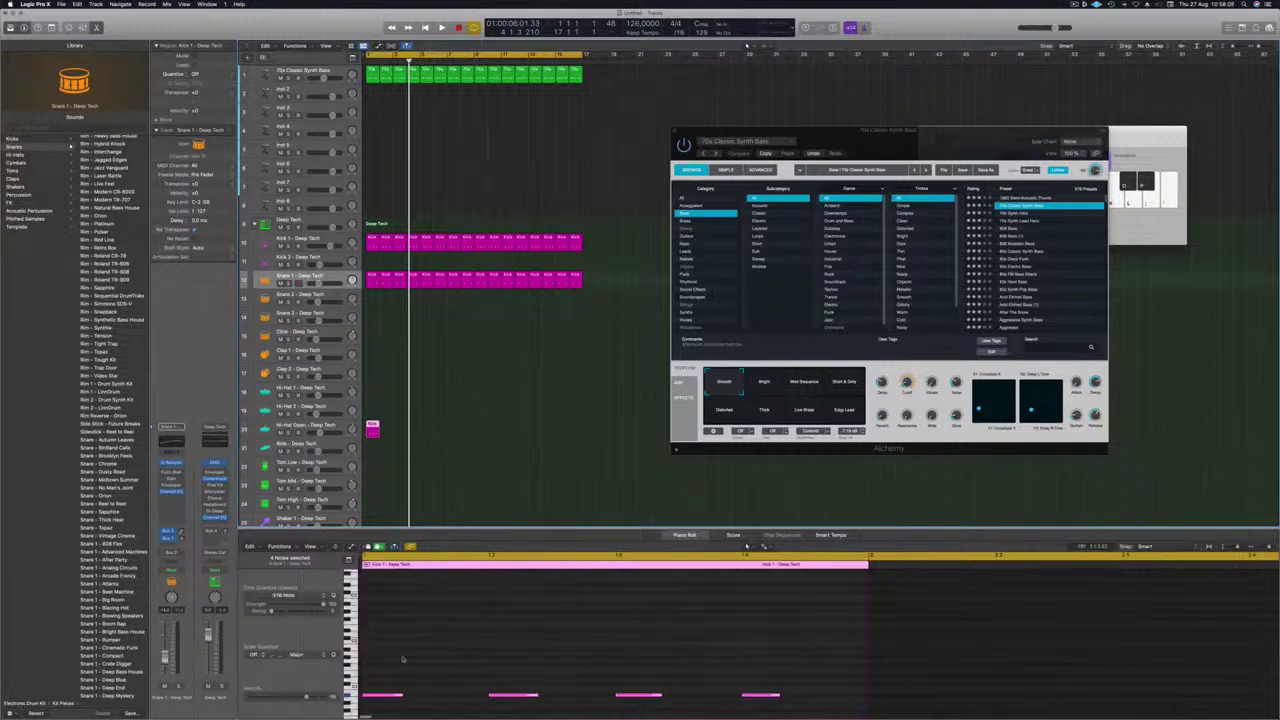
scroll(403, 659, "up", 1)
scroll(403, 659, "right", 2)
scroll(408, 659, "left", 2)
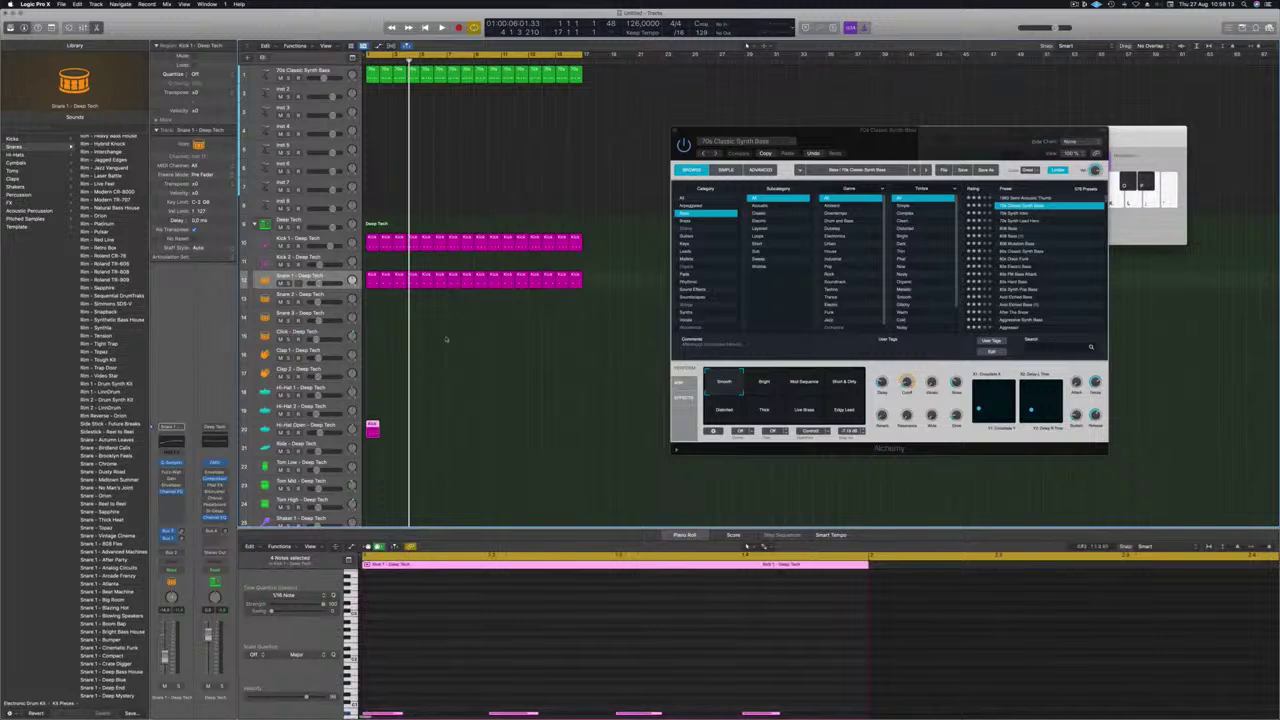
scroll(600, 640, "down", 4)
scroll(390, 574, "right", 2)
scroll(390, 576, "left", 2)
scroll(377, 591, "up", 5)
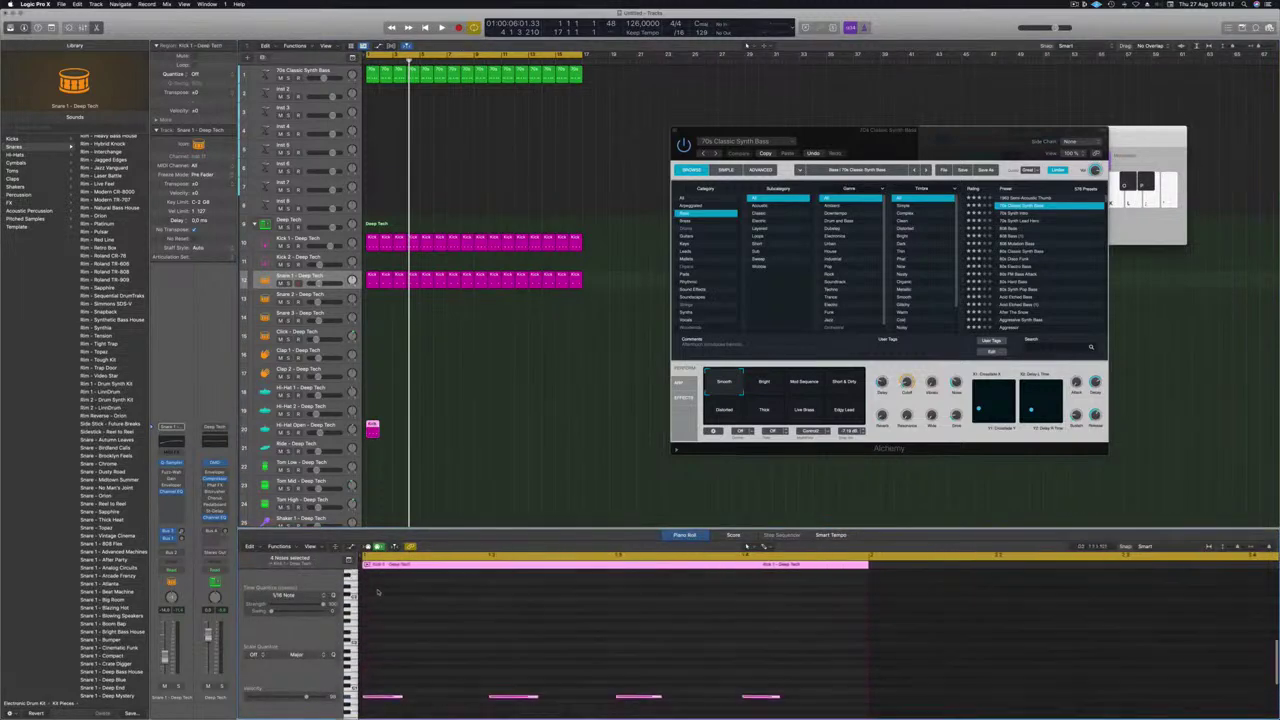
scroll(377, 591, "down", 3)
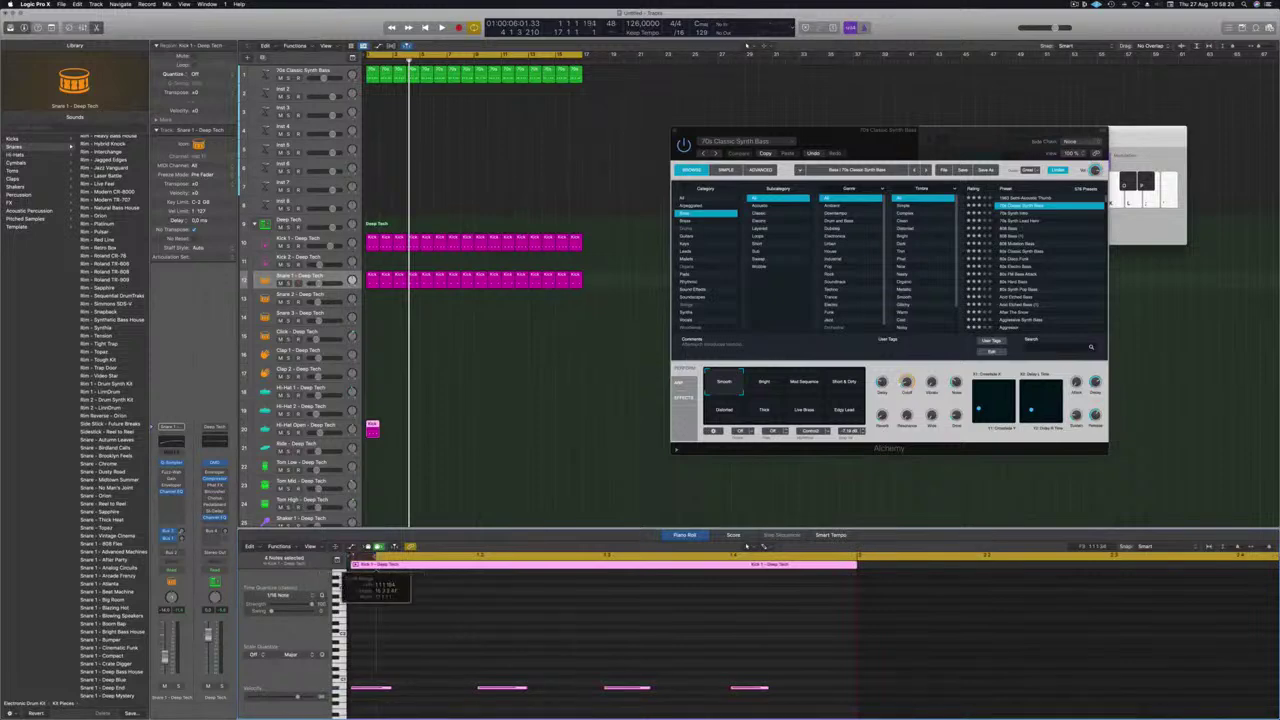
left_click_drag(388, 645, 797, 707)
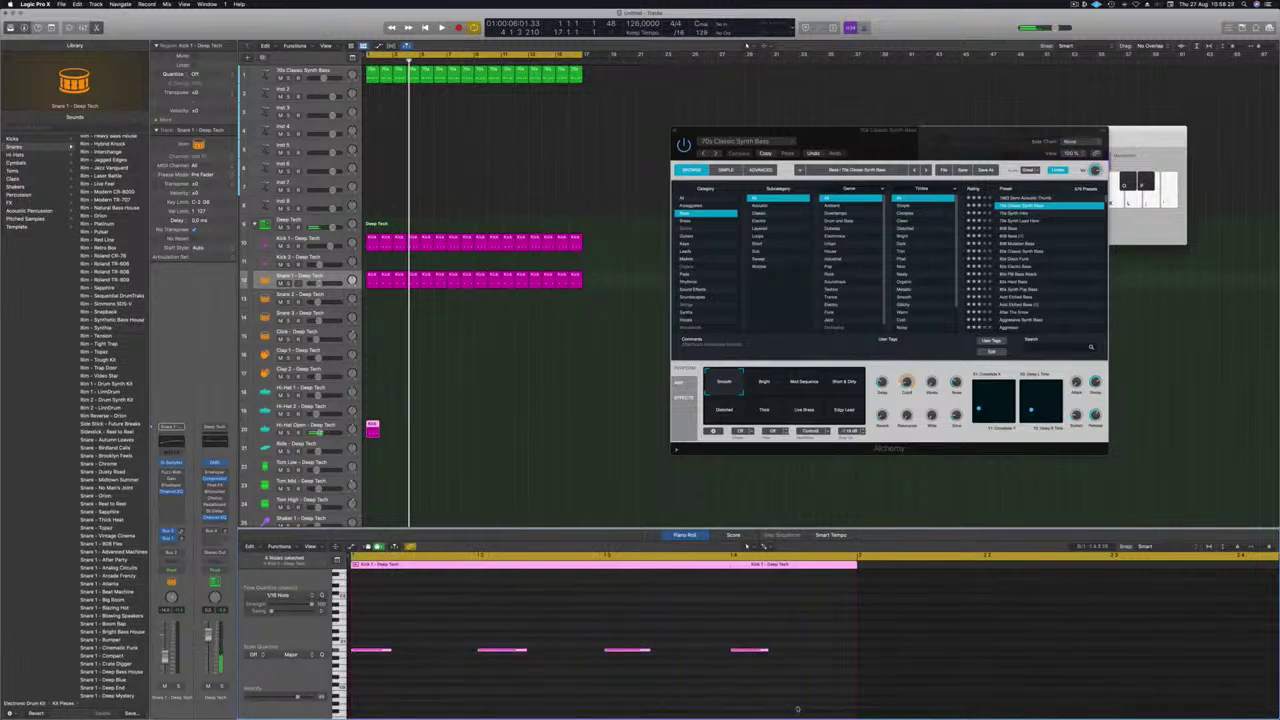
key("space")
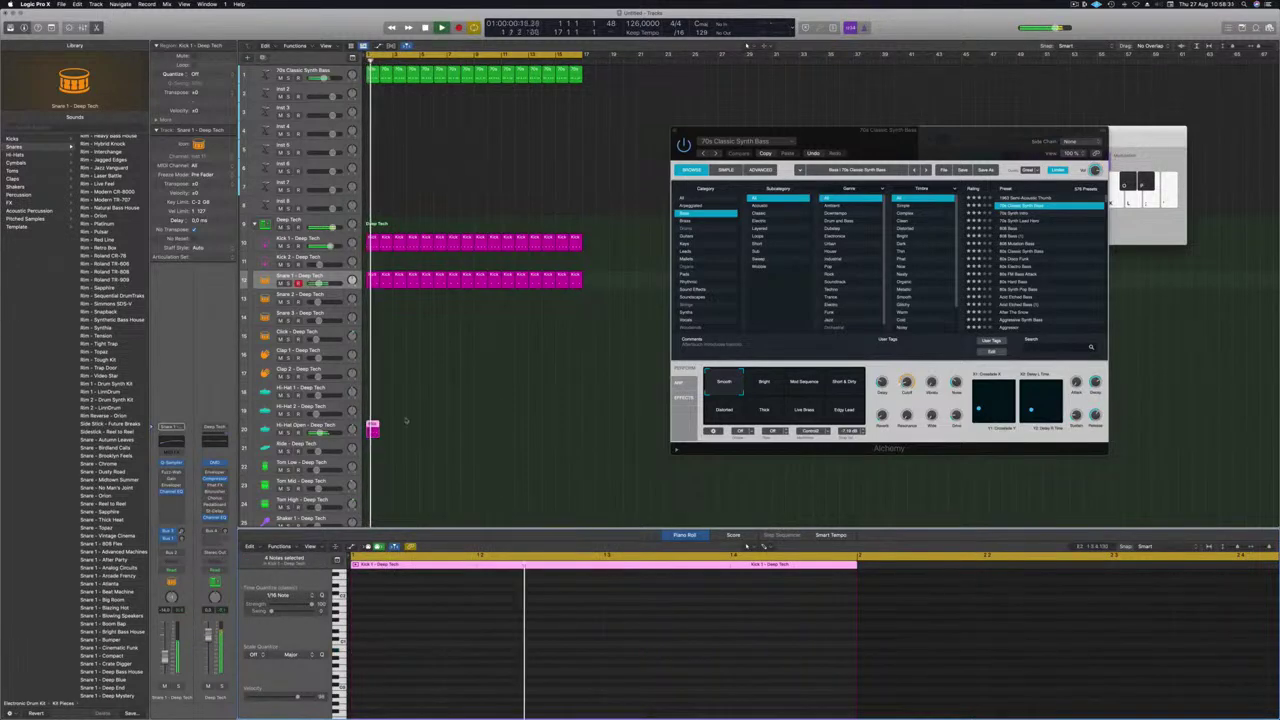
Shift all four Hi-Hat Open notes half a beat later so they fall on the off-beats
key("e")
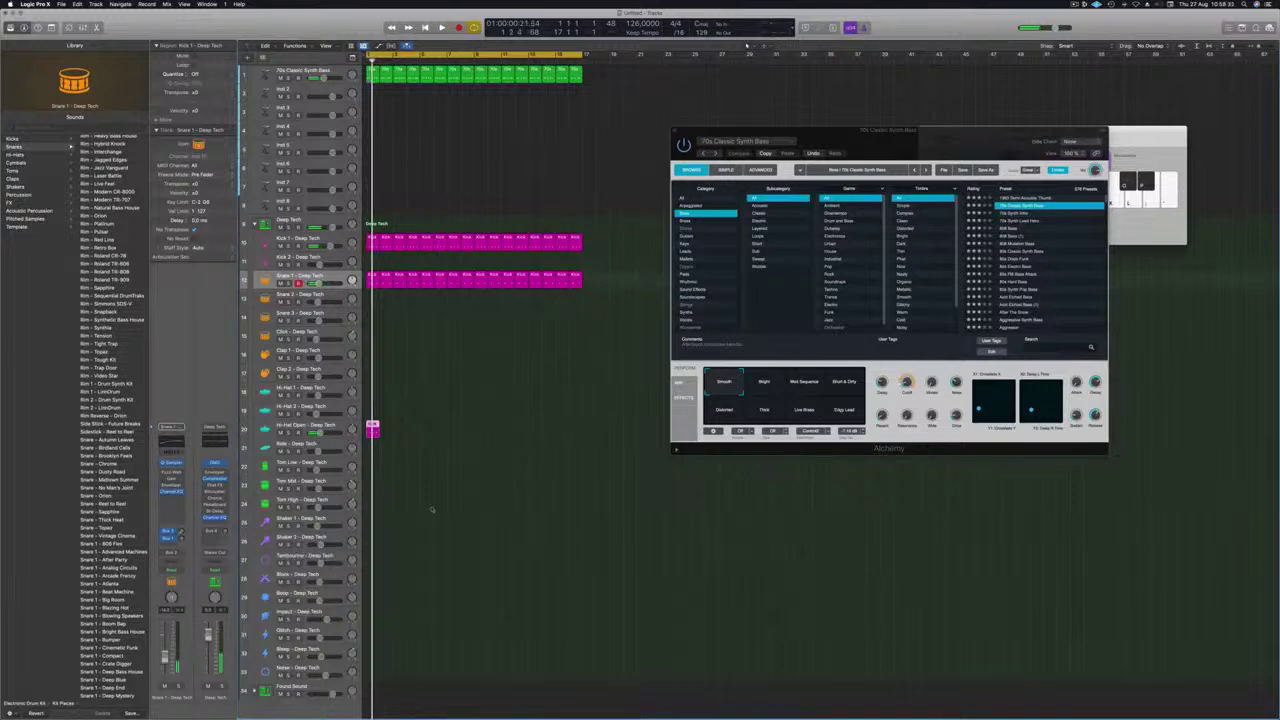
key("e")
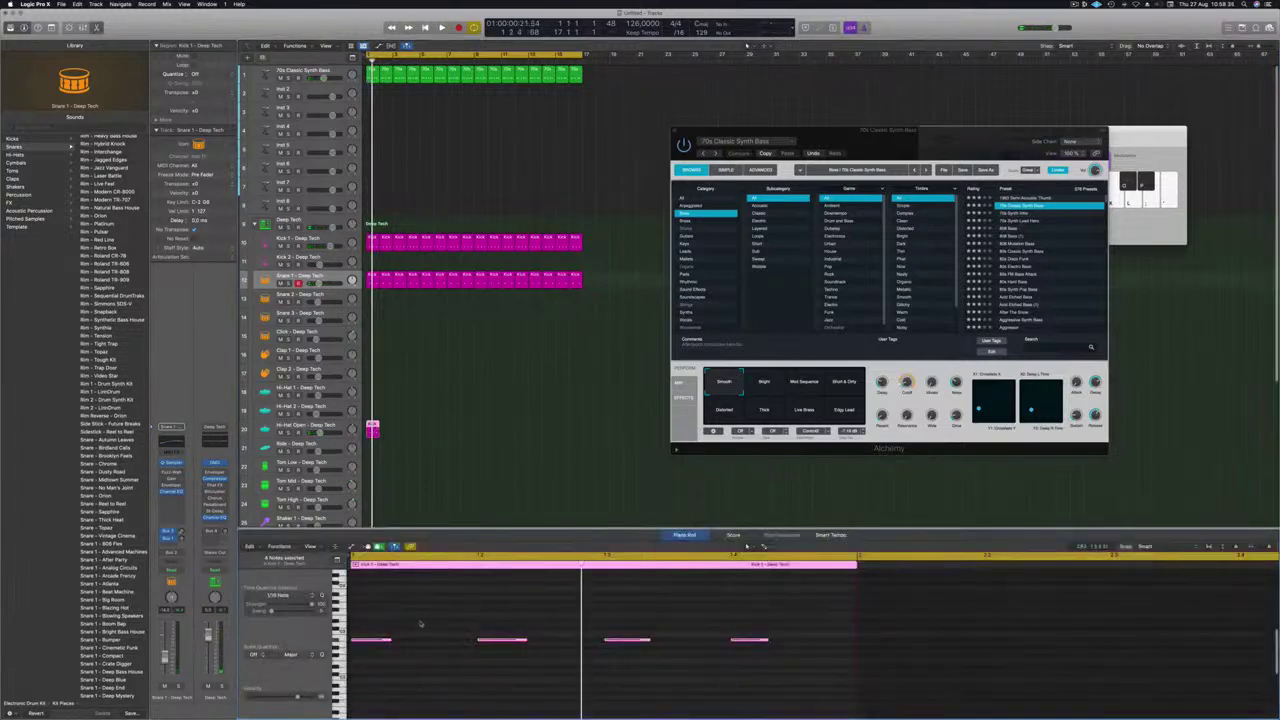
left_click_drag(425, 670, 761, 665)
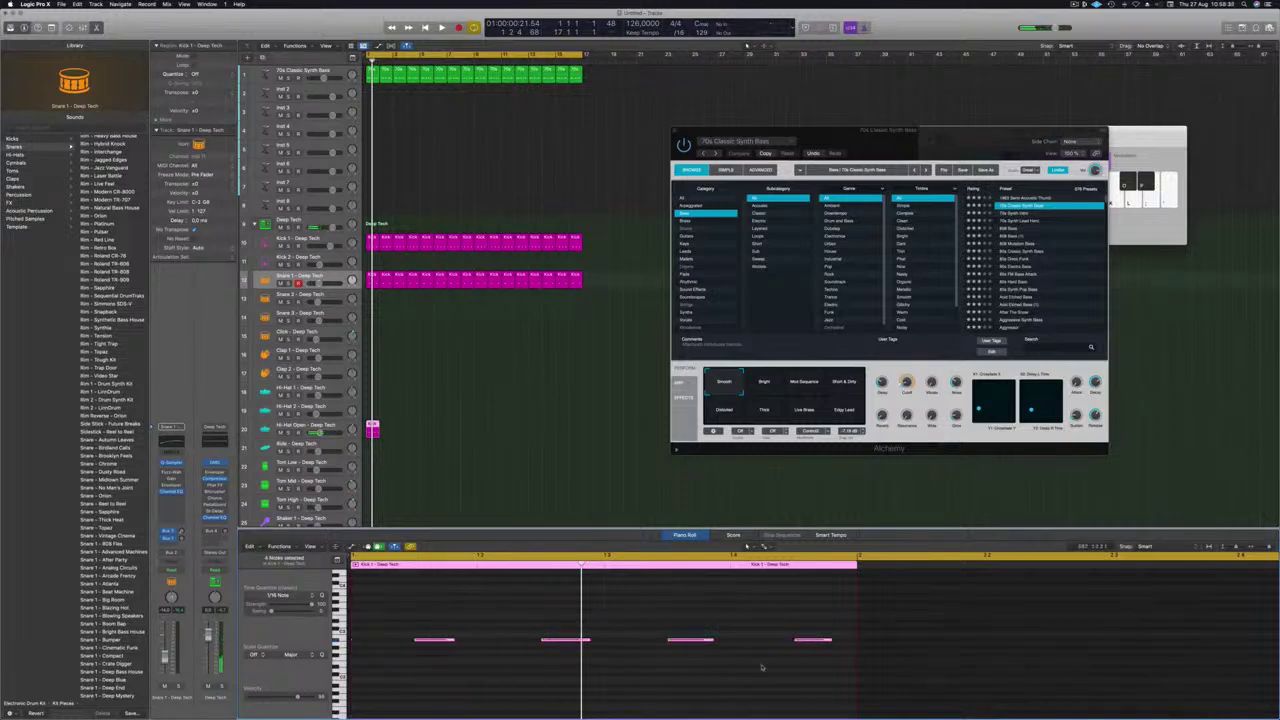
Try different pitches for the four off-beat Hi-Hat Open notes while the loop plays
key("alt+Up")
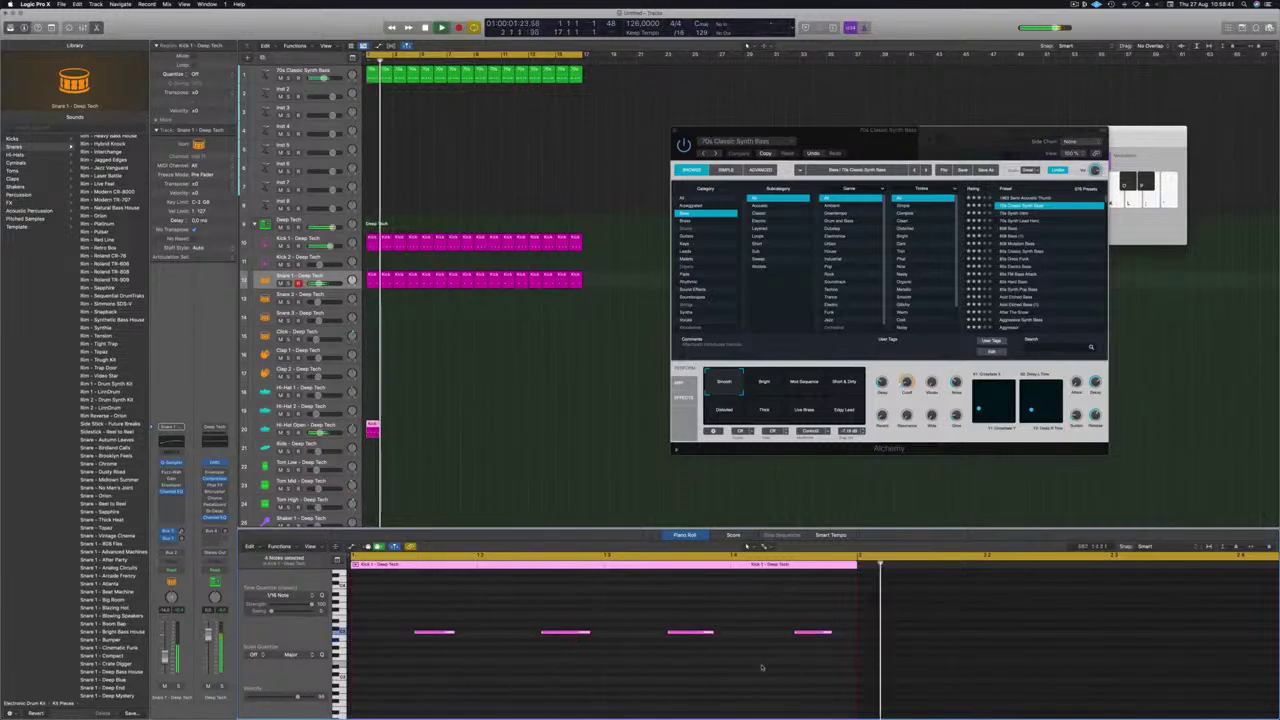
key("alt+Down")
key("alt+Down")
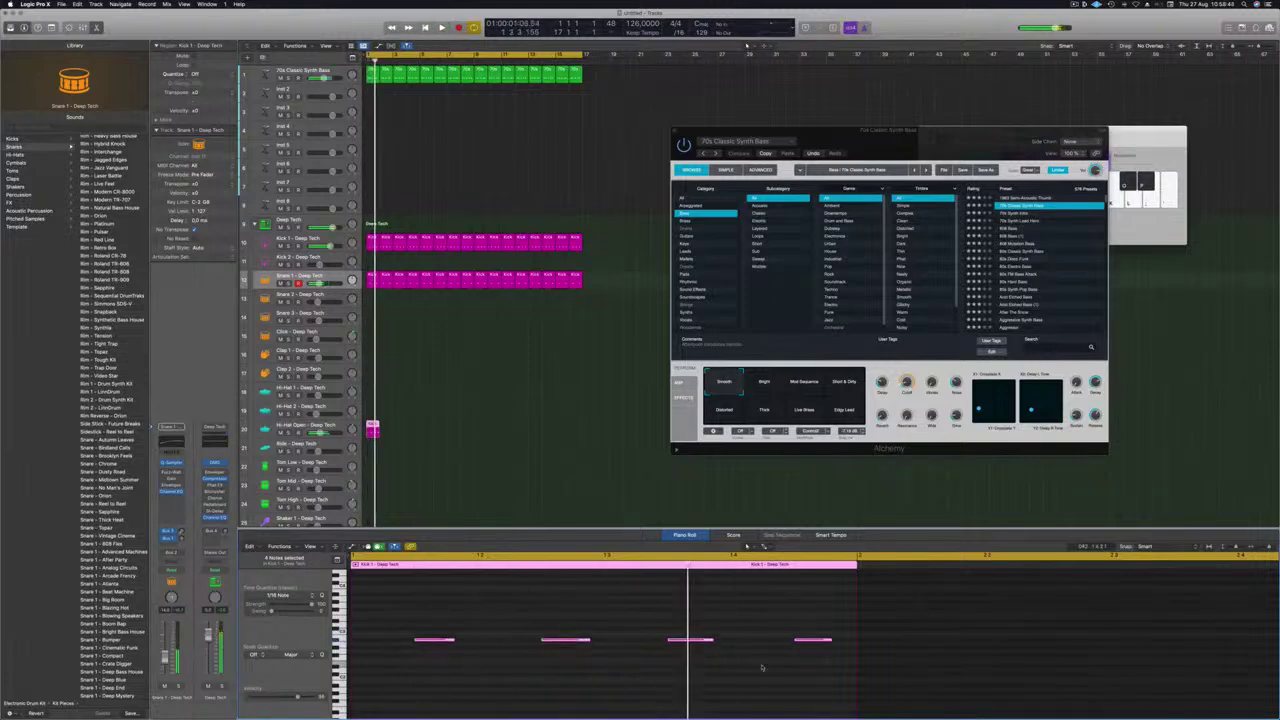
key("Up")
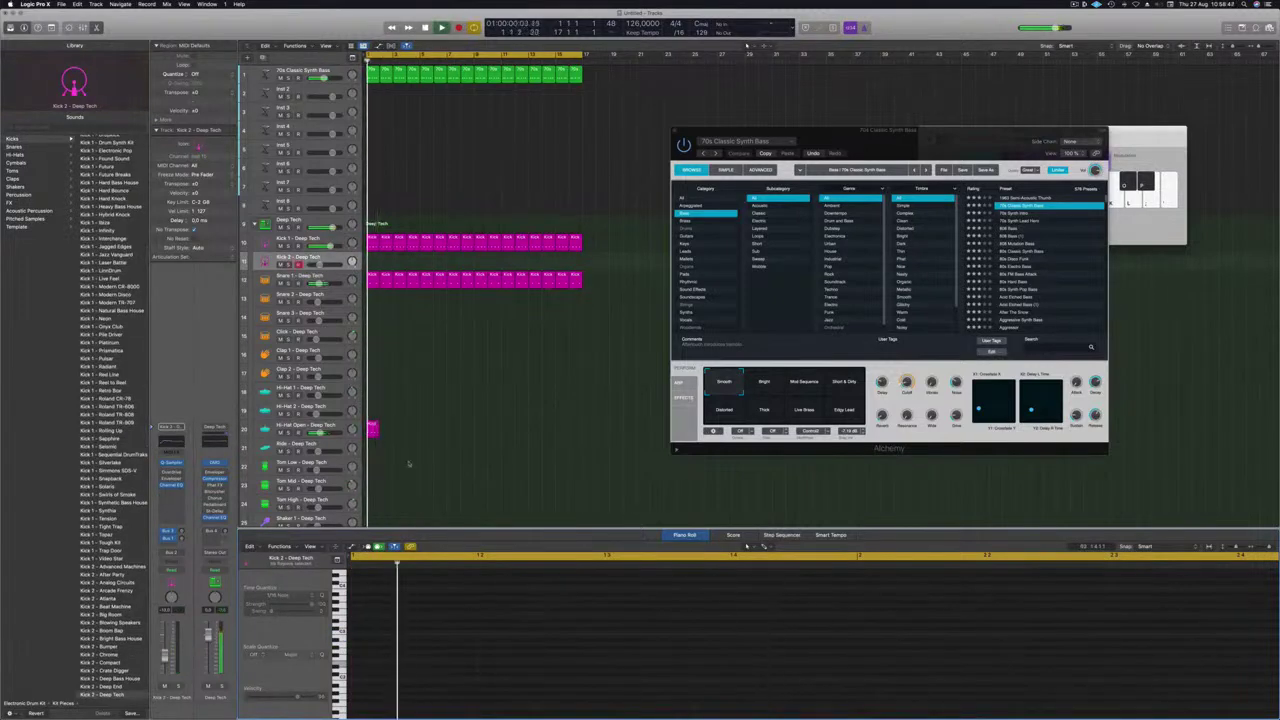
left_click(374, 431)
left_click_drag(409, 597, 832, 716)
scroll(839, 707, "down", 5)
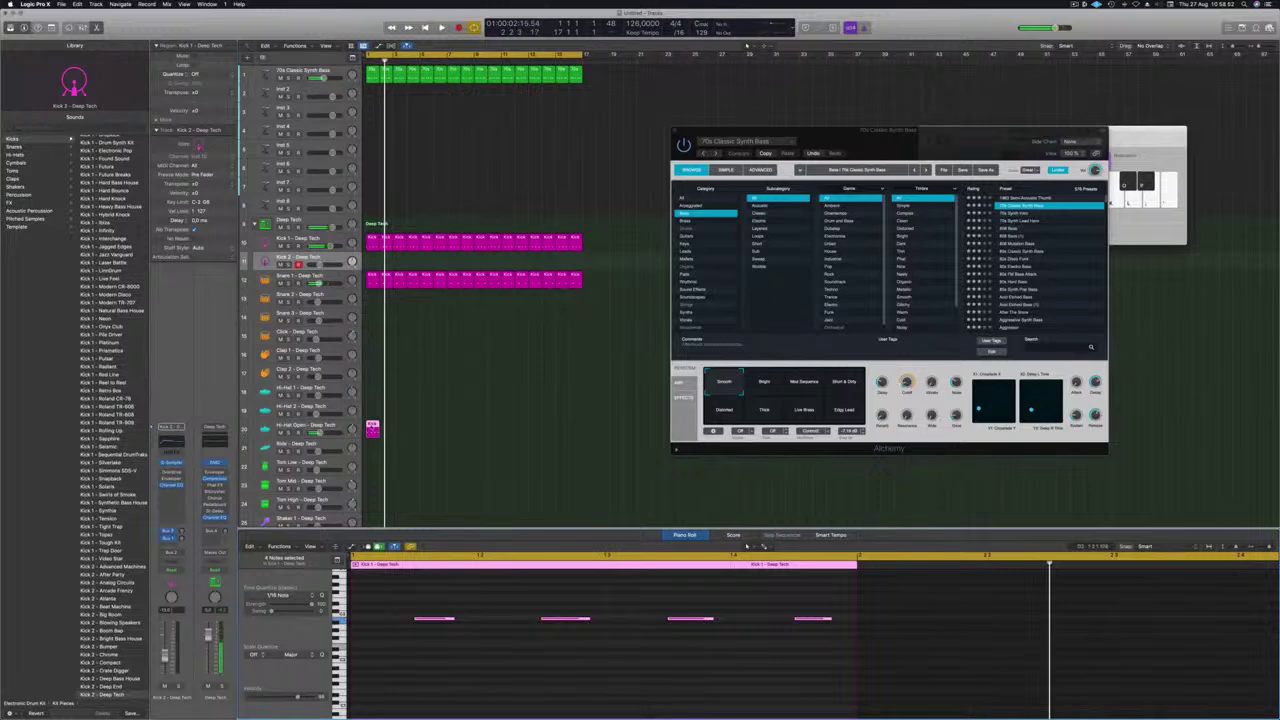
Duplicate the one-bar Hi-Hat Open region until it fills the same 16 bars as the kick
left_click_drag(372, 430, 426, 432)
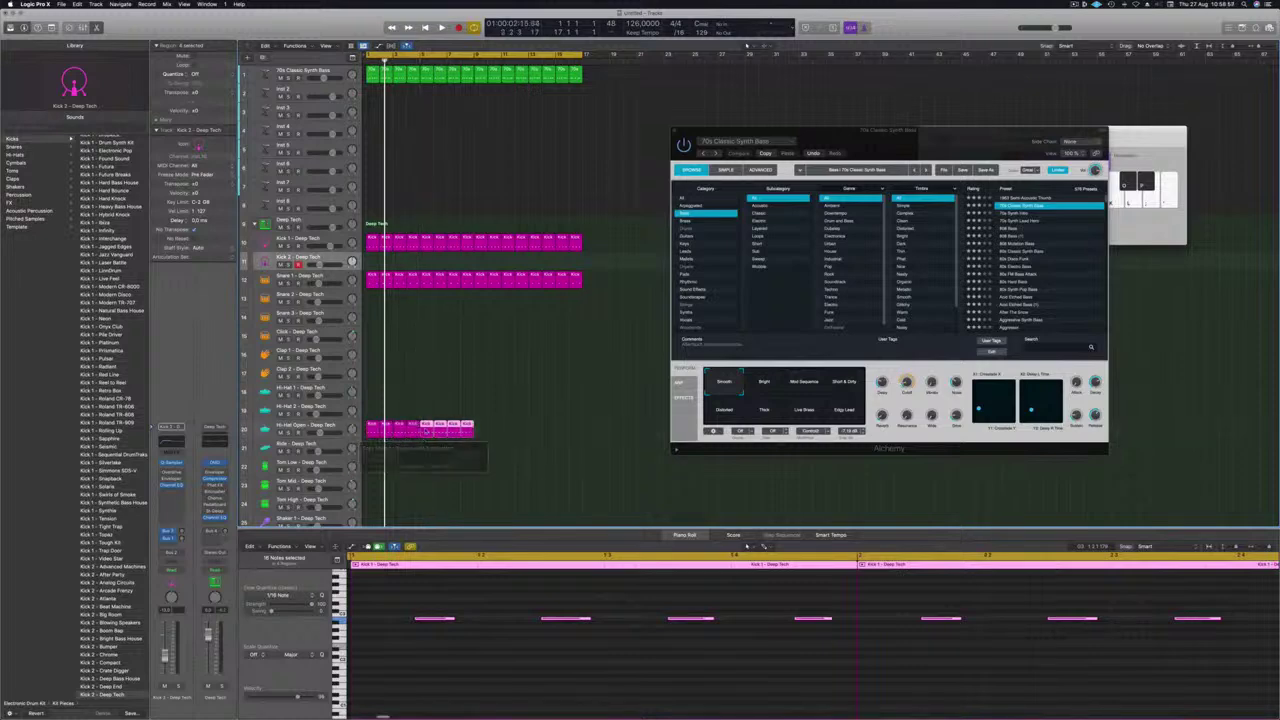
left_click(489, 435)
mouse_move(473, 427)
left_mouse_down()
mouse_move(581, 432)
mouse_move(386, 433)
mouse_move(494, 433)
left_mouse_up()
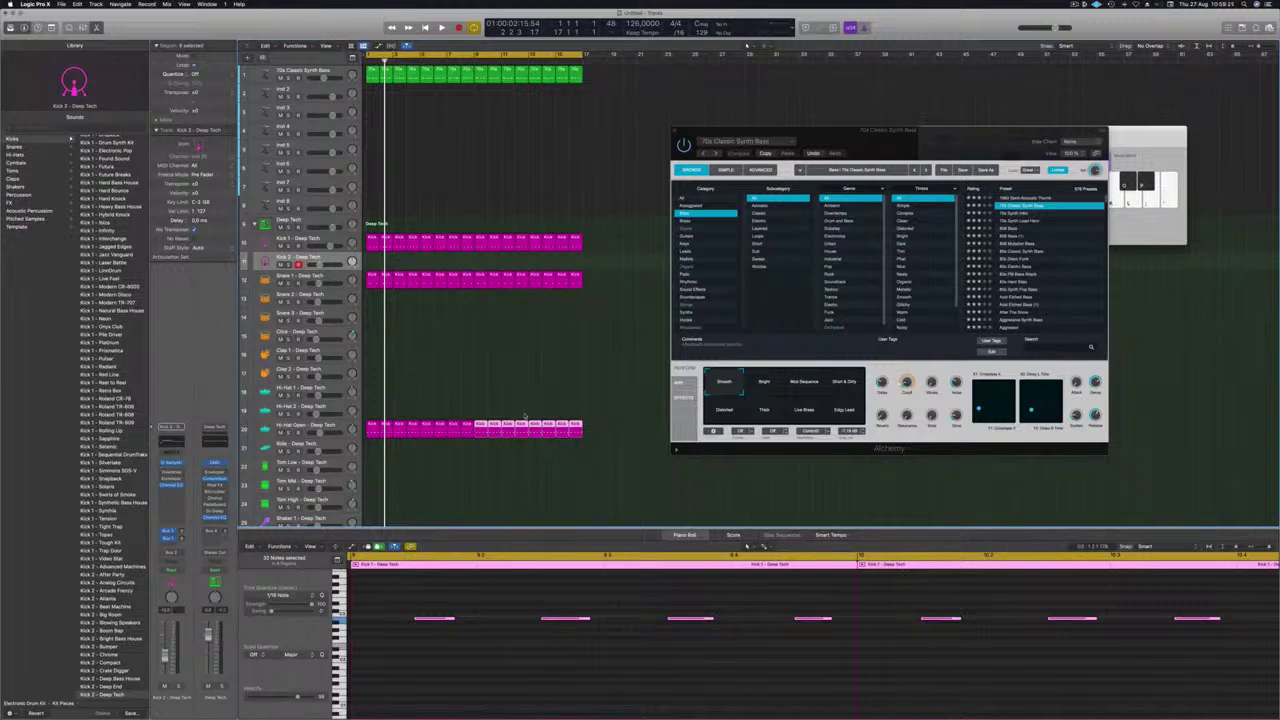
Play the loop from the start and lower the Hi-Hat Open track's volume slightly
key("Return")
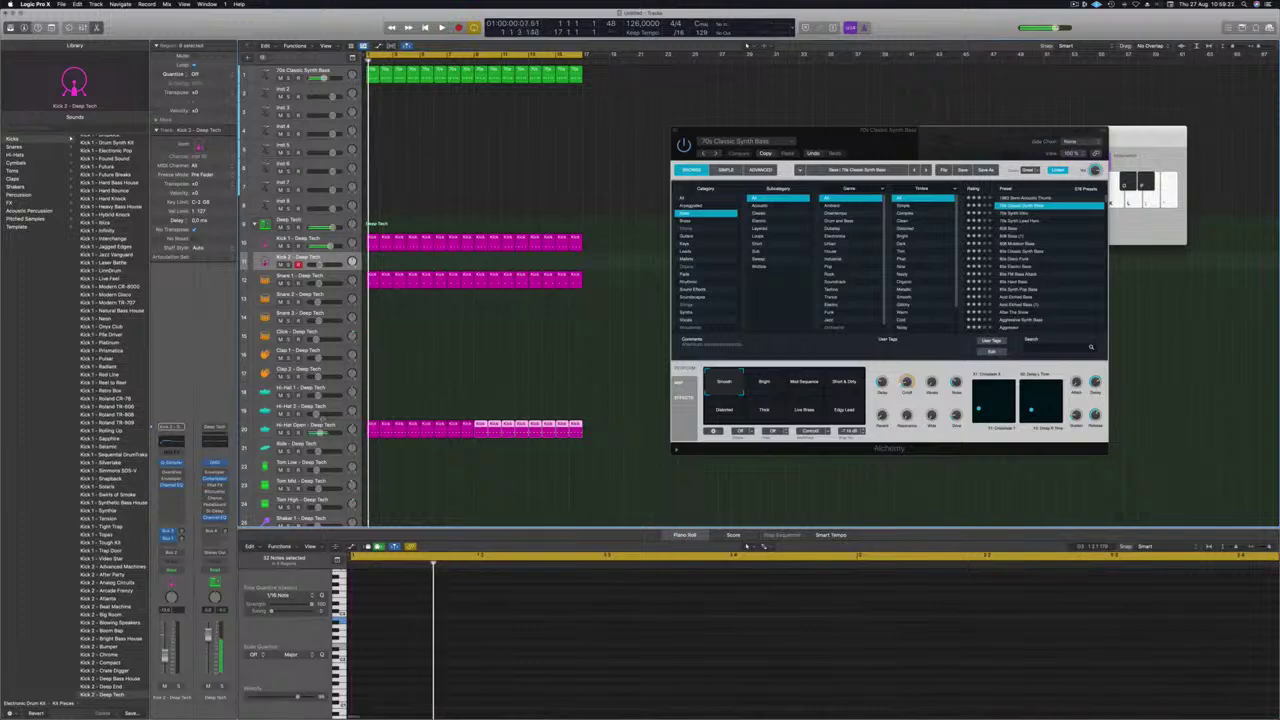
left_click(304, 425)
key("space")
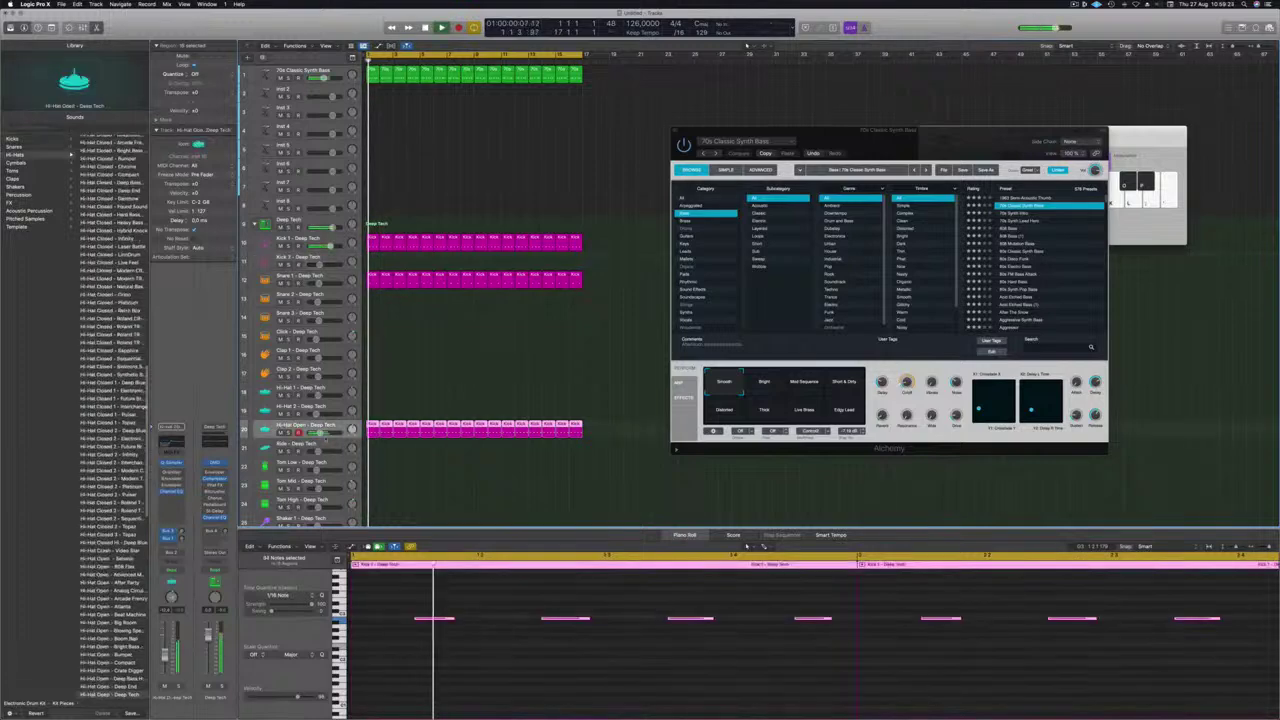
left_click_drag(320, 433, 316, 433)
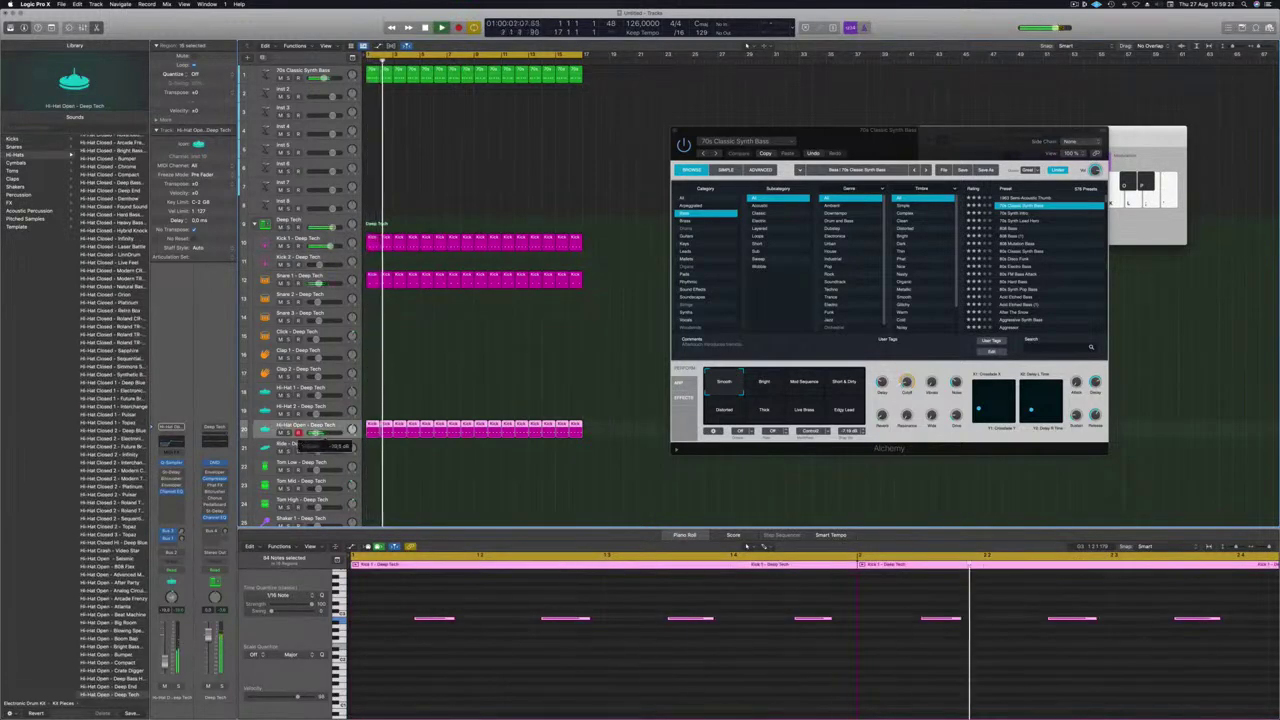
Copy the Hi-Hat Open regions onto the Tom Low track and delete all the copies except the one in bar 1
scroll(402, 375, "down", 5)
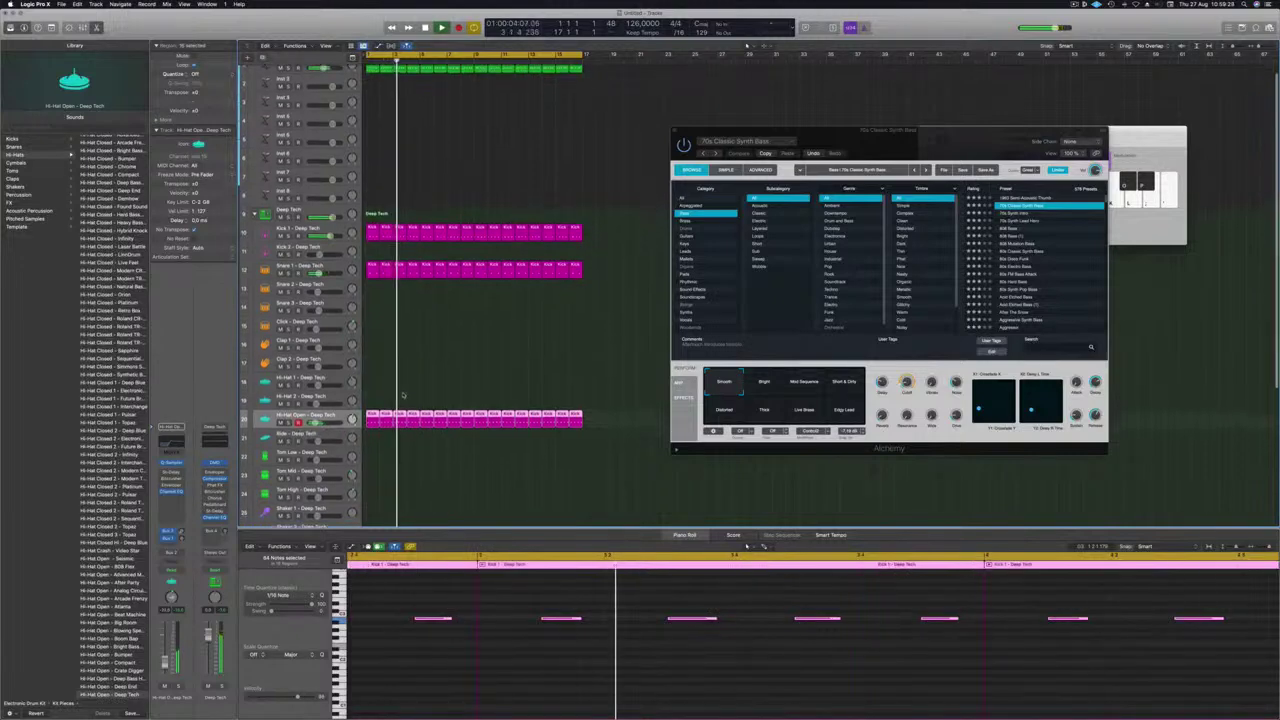
scroll(402, 375, "down", 1)
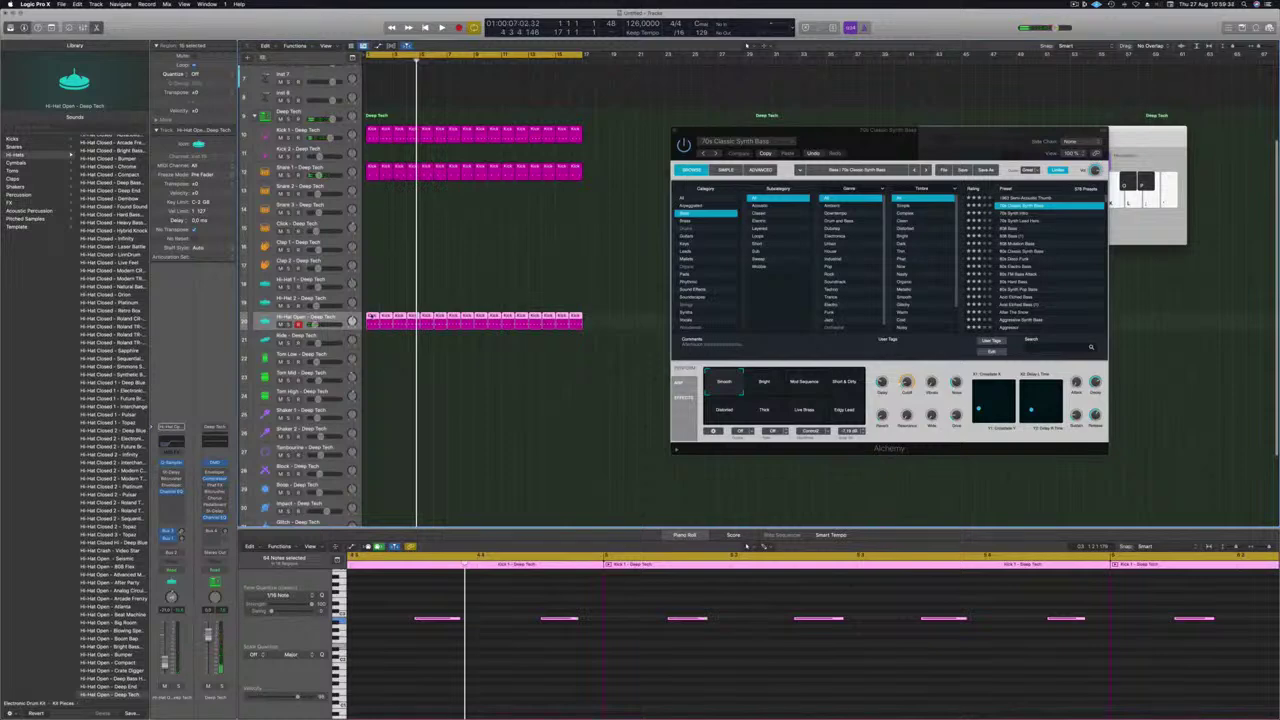
left_click_drag(372, 324, 372, 364)
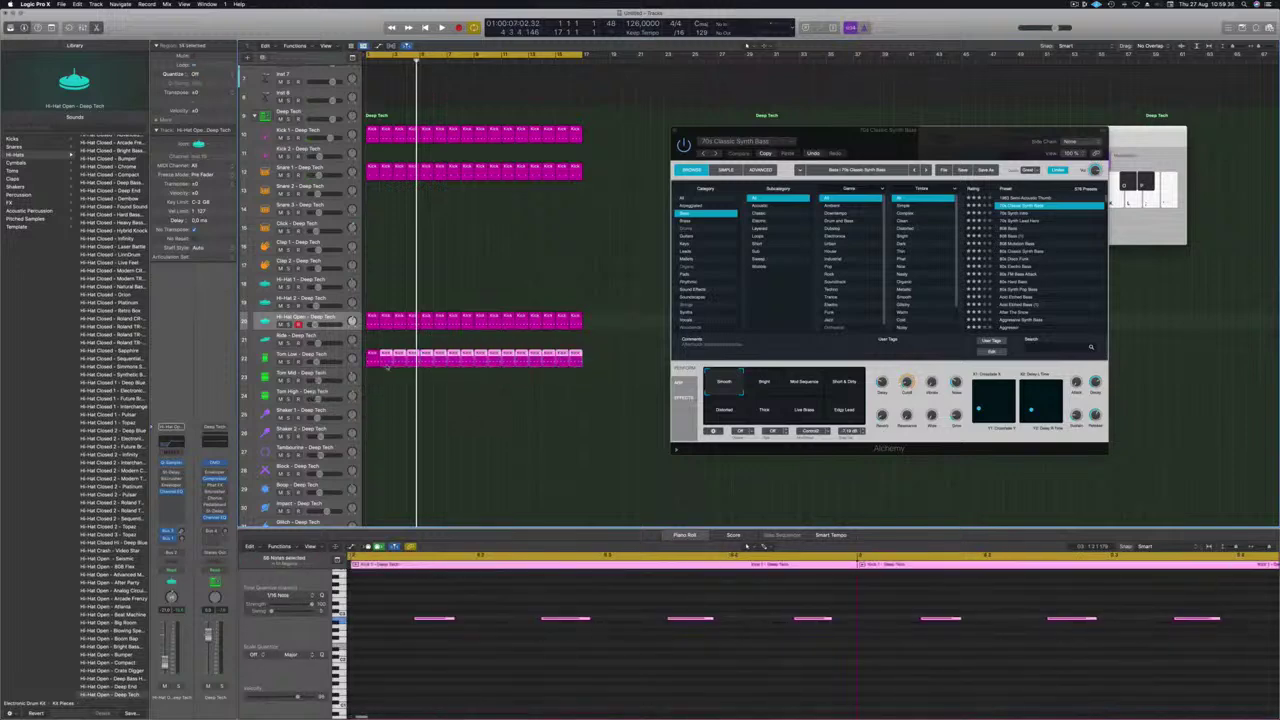
key("Delete")
Remove the first three notes of the Tom Low region and transpose the remaining last note down in octaves
left_click(368, 366)
left_click_drag(422, 610, 715, 632)
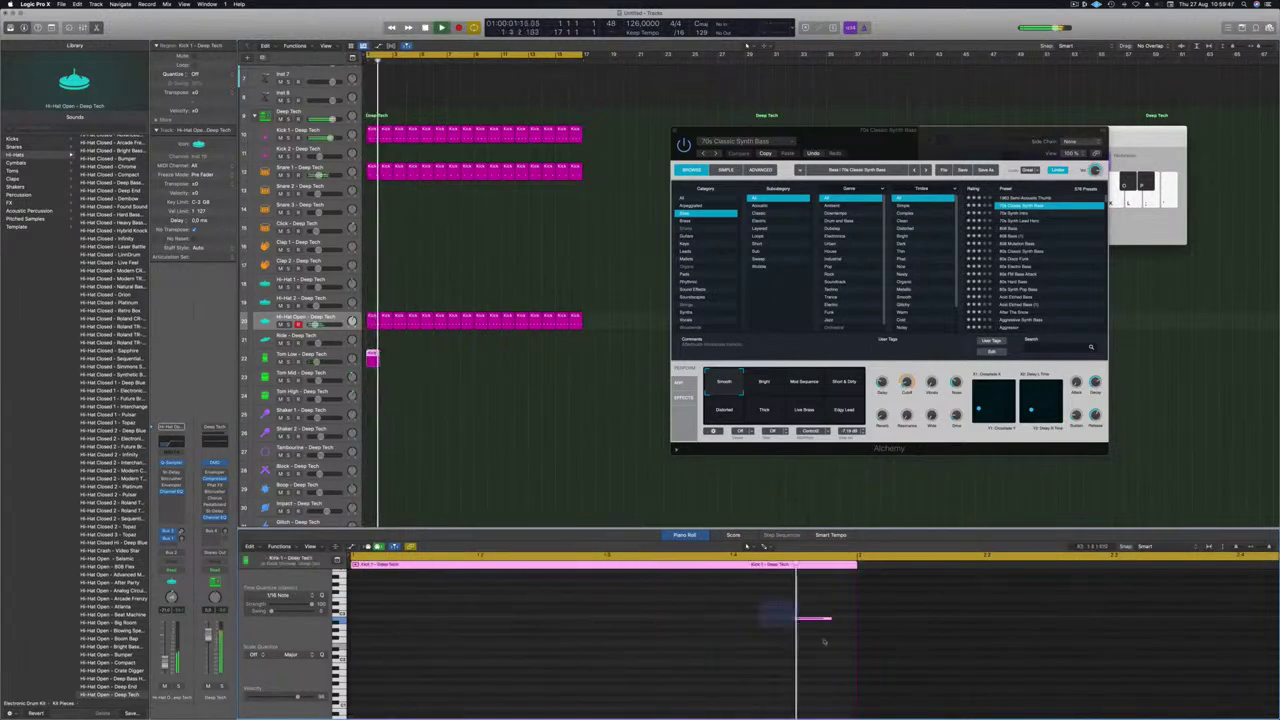
key("alt+shift+Down")
key("alt+shift+Down")
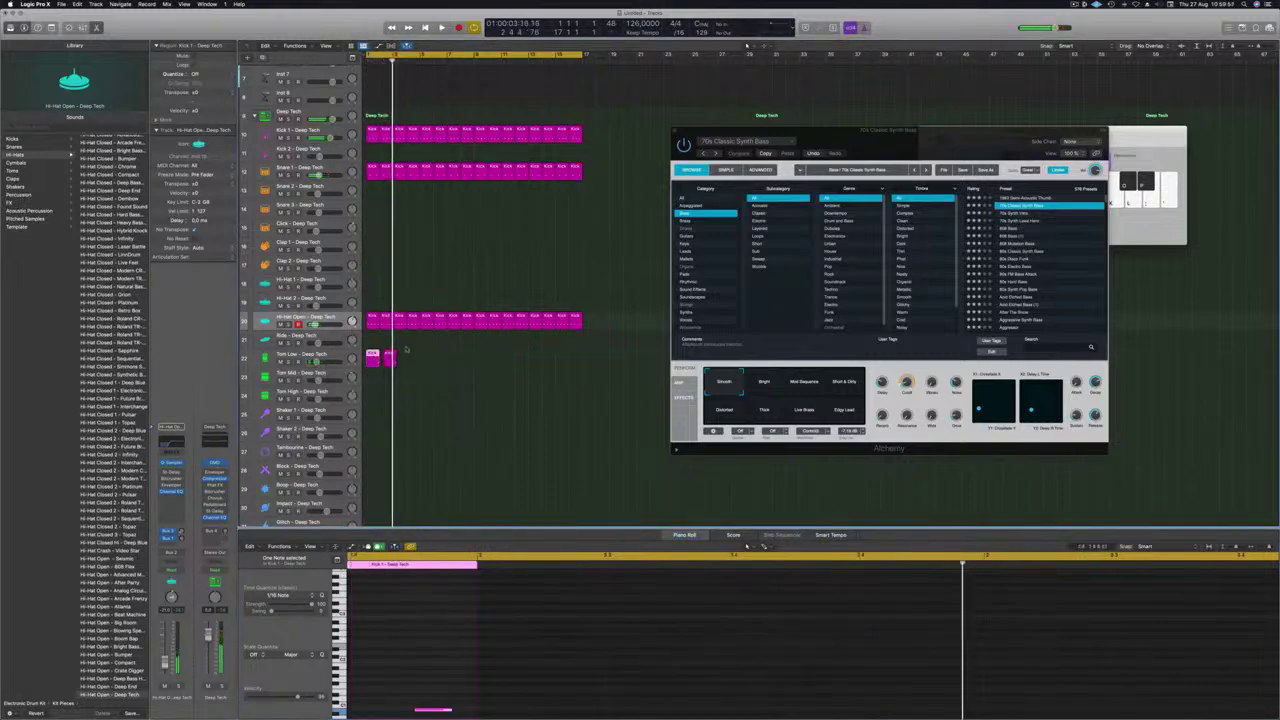
Duplicate the one-bar Tom Low region until it fills the 16 bars and play the loop
left_click_drag(391, 354, 476, 358)
key("space")
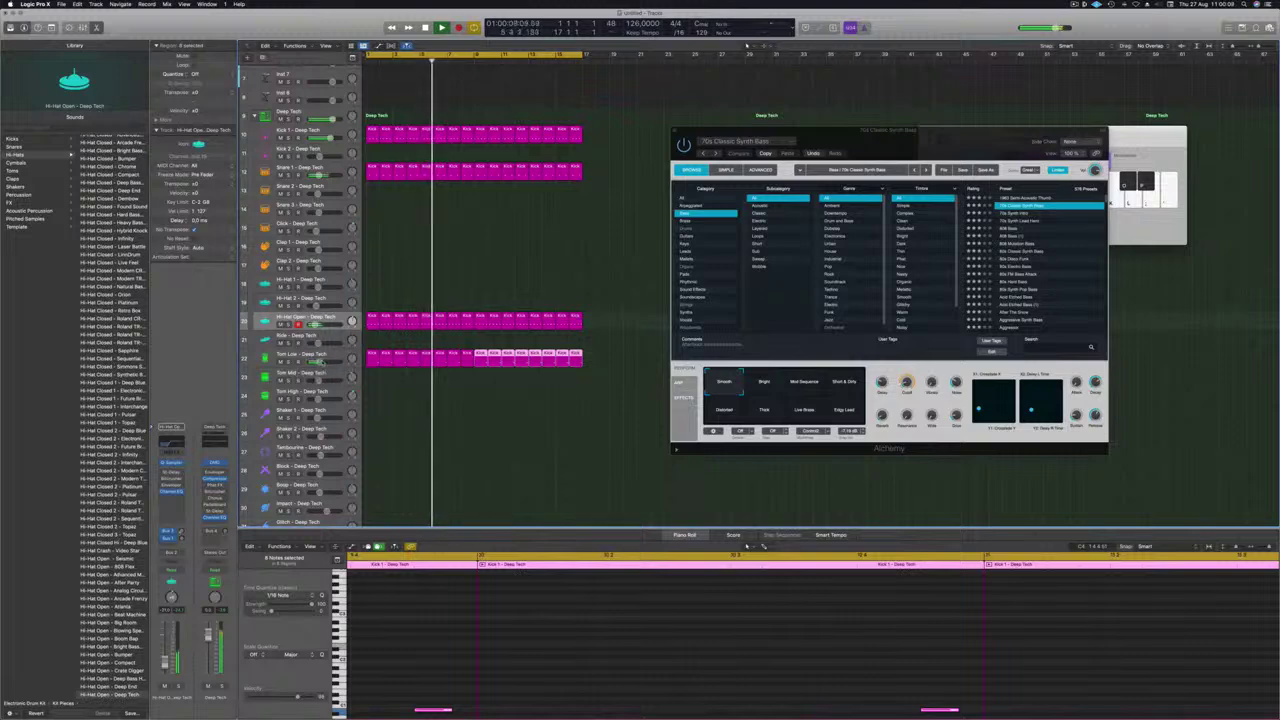
Select all the Tom Low regions and view their notes across the full 16 bars in the piano roll
left_click_drag(587, 358, 371, 361)
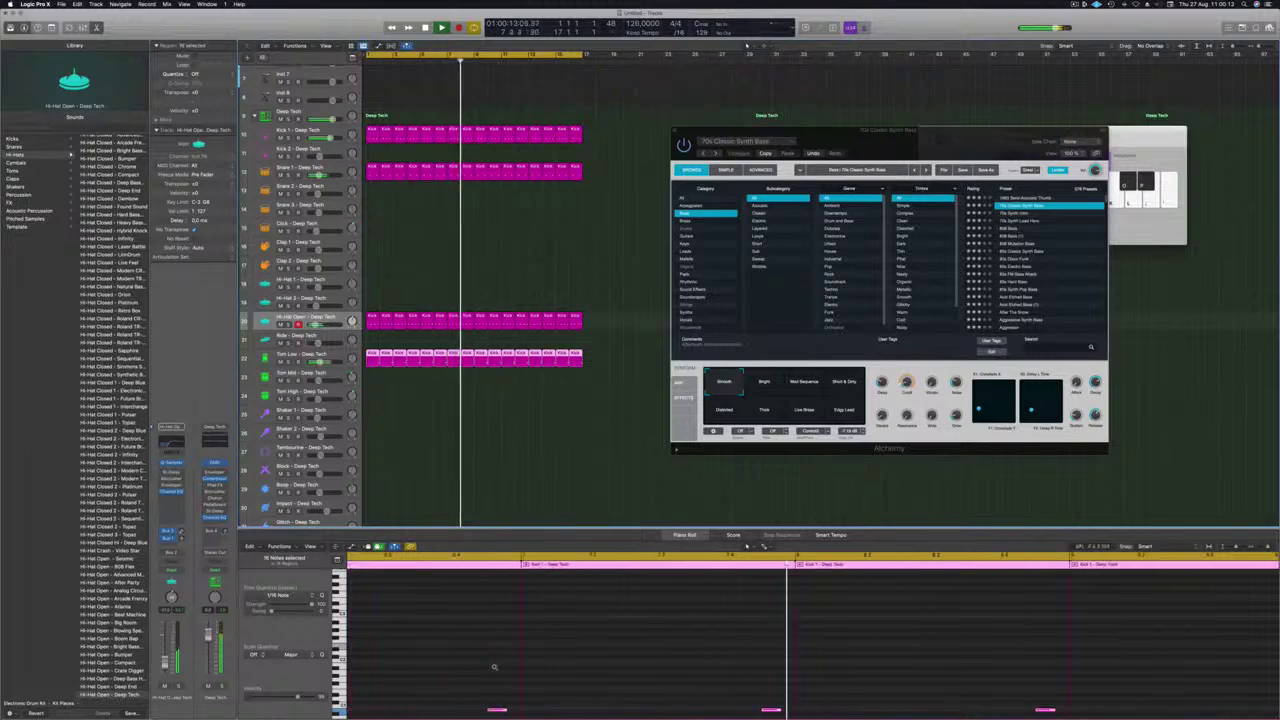
key("z")
scroll(560, 664, "down", 4)
scroll(630, 660, "up", 2)
left_click(621, 661)
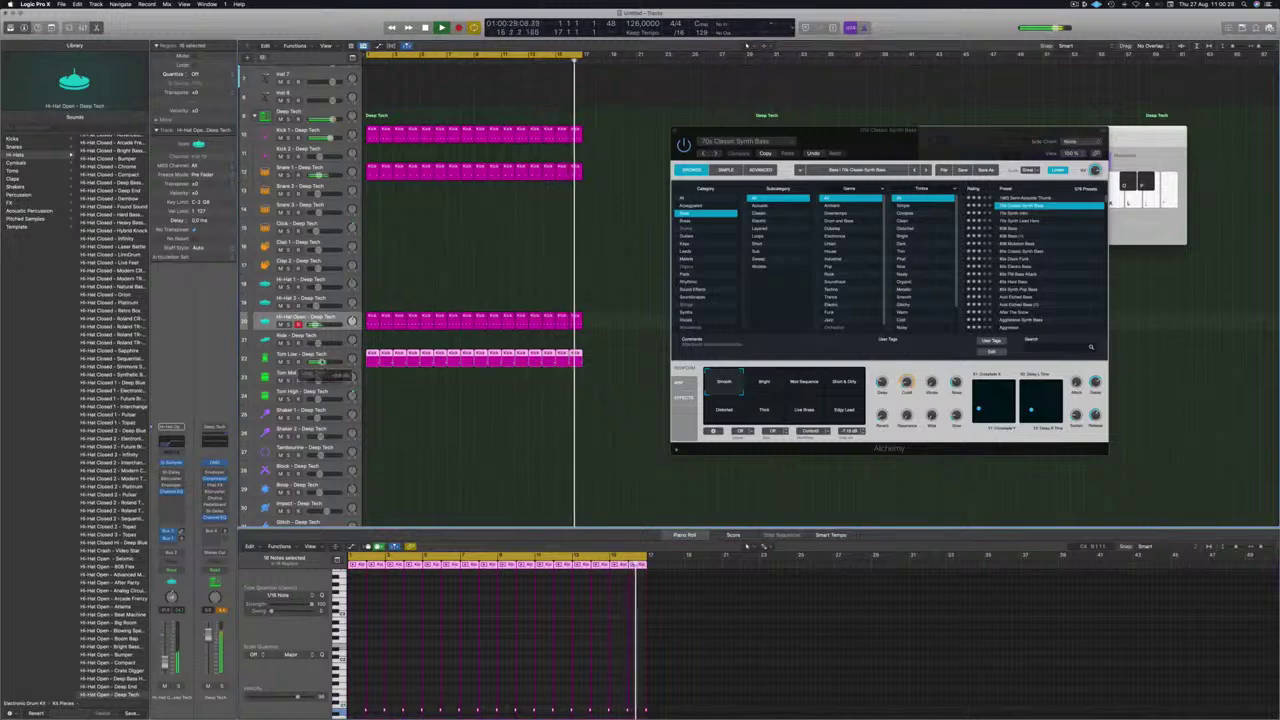
Change the Tom Low track's sound to the Tom Low - Atlanta patch
left_click(322, 354)
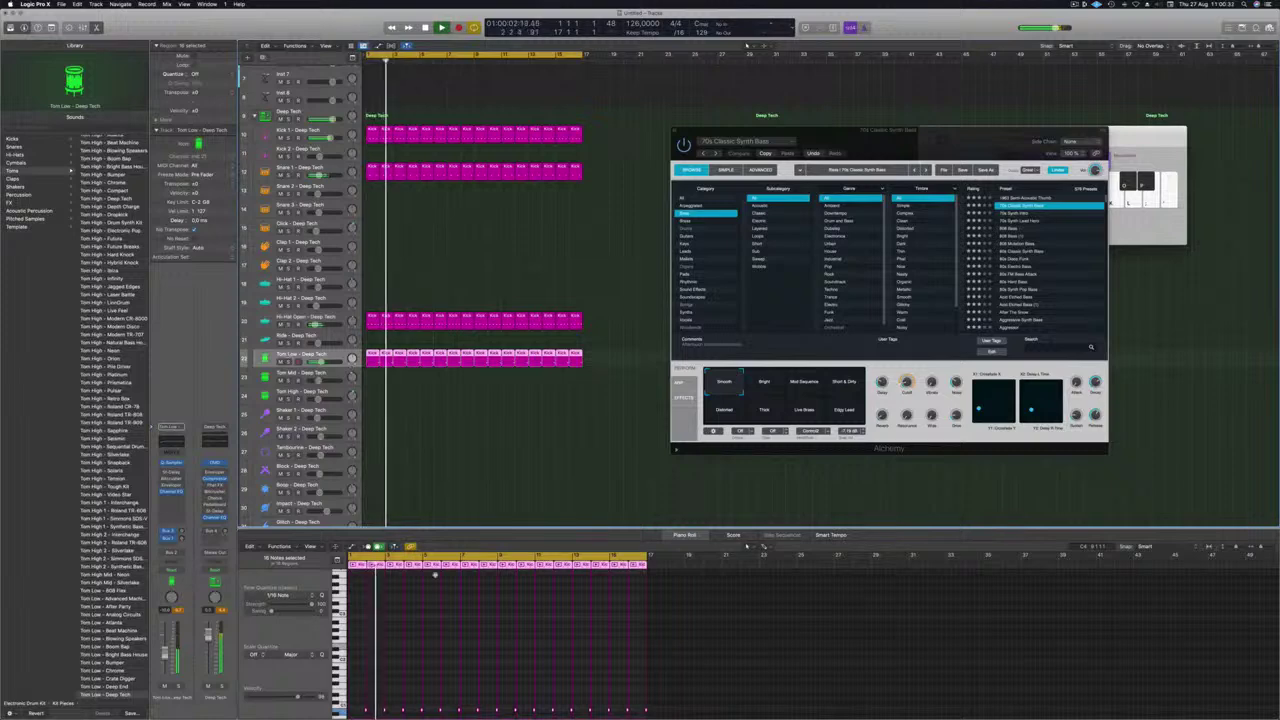
scroll(112, 450, "down", 7)
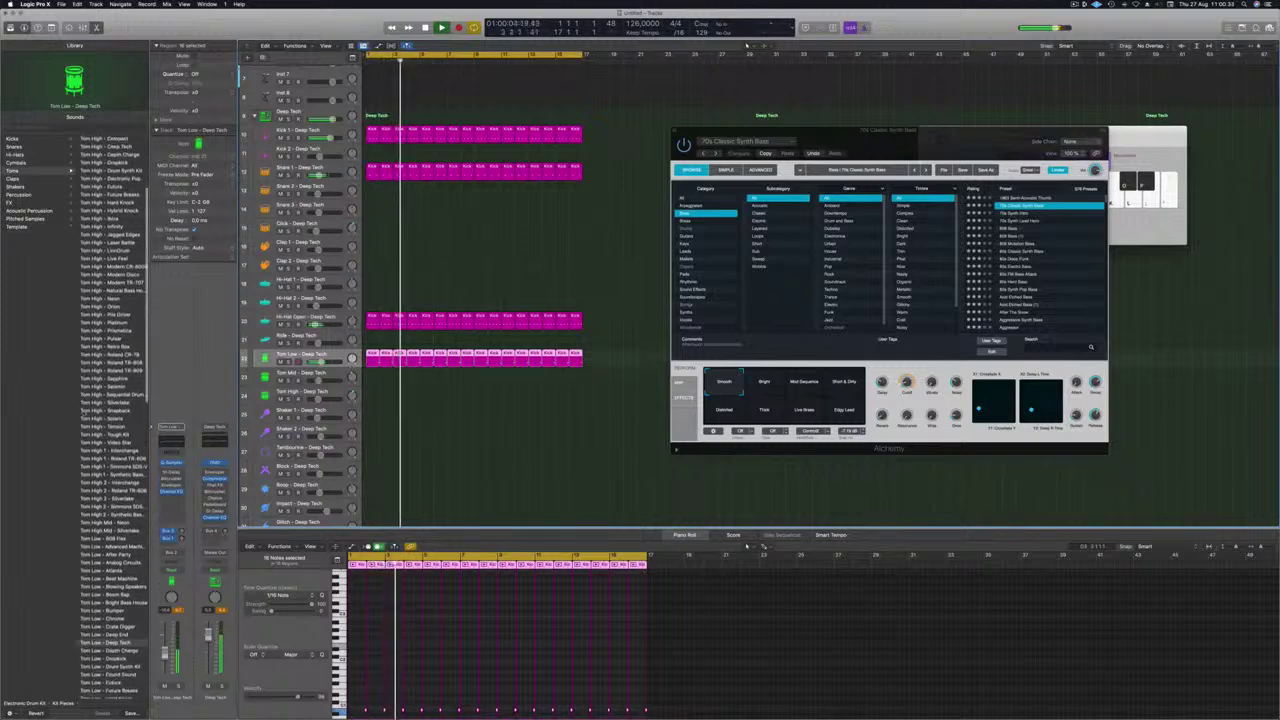
left_click(110, 451)
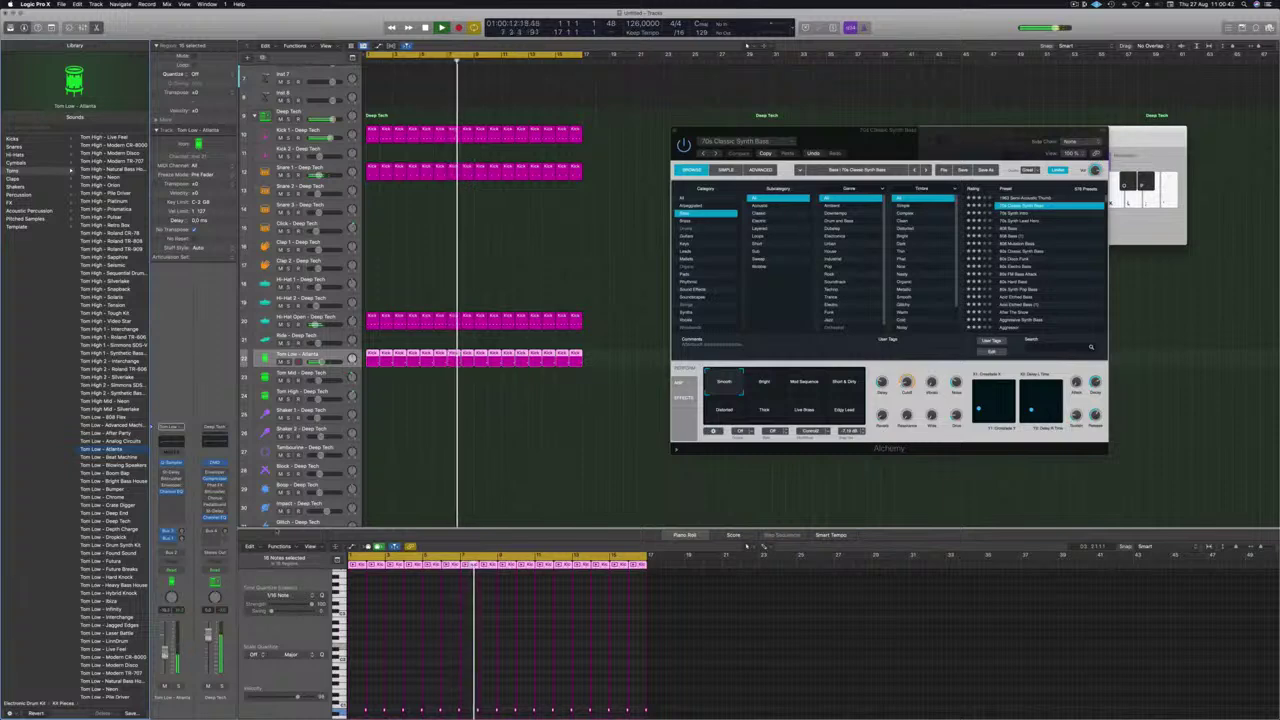
Copy the bar 1 Hi-Hat Open region to the Shaker 2 track and duplicate its notes onto the beats for an eighth-note pattern
key("Up")
key("Up")
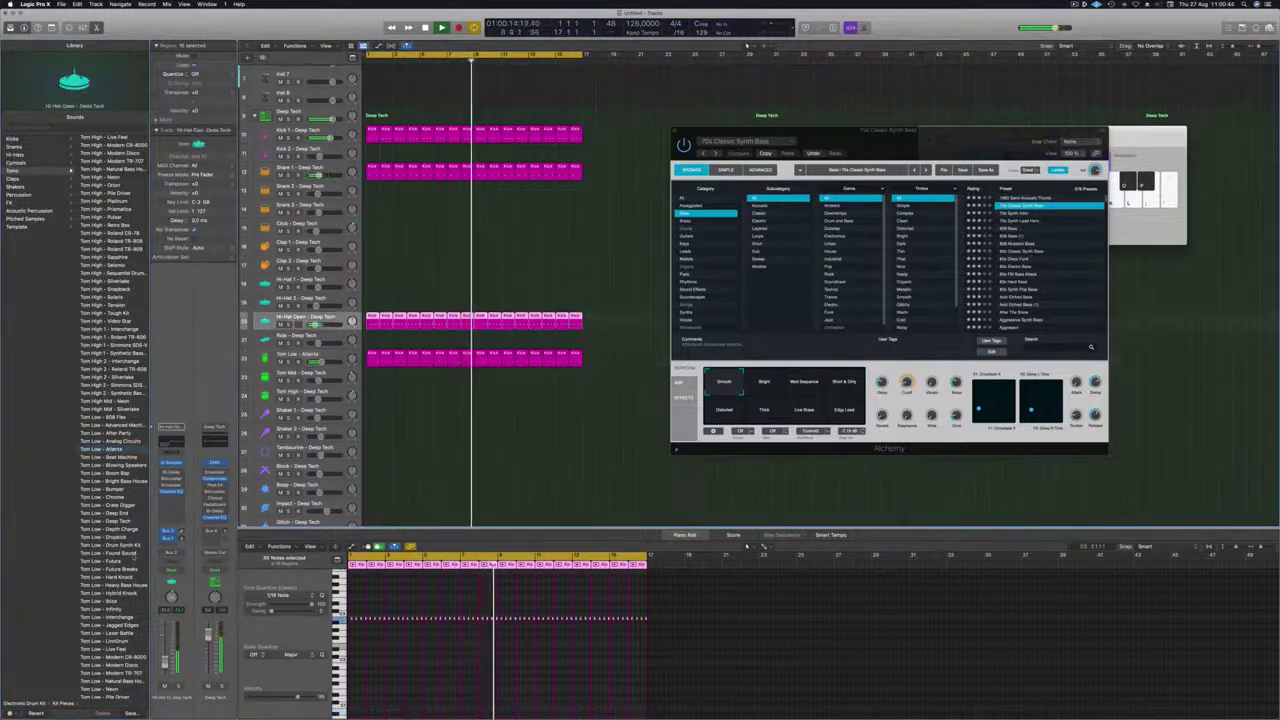
scroll(414, 251, "down", 1)
left_click(414, 251)
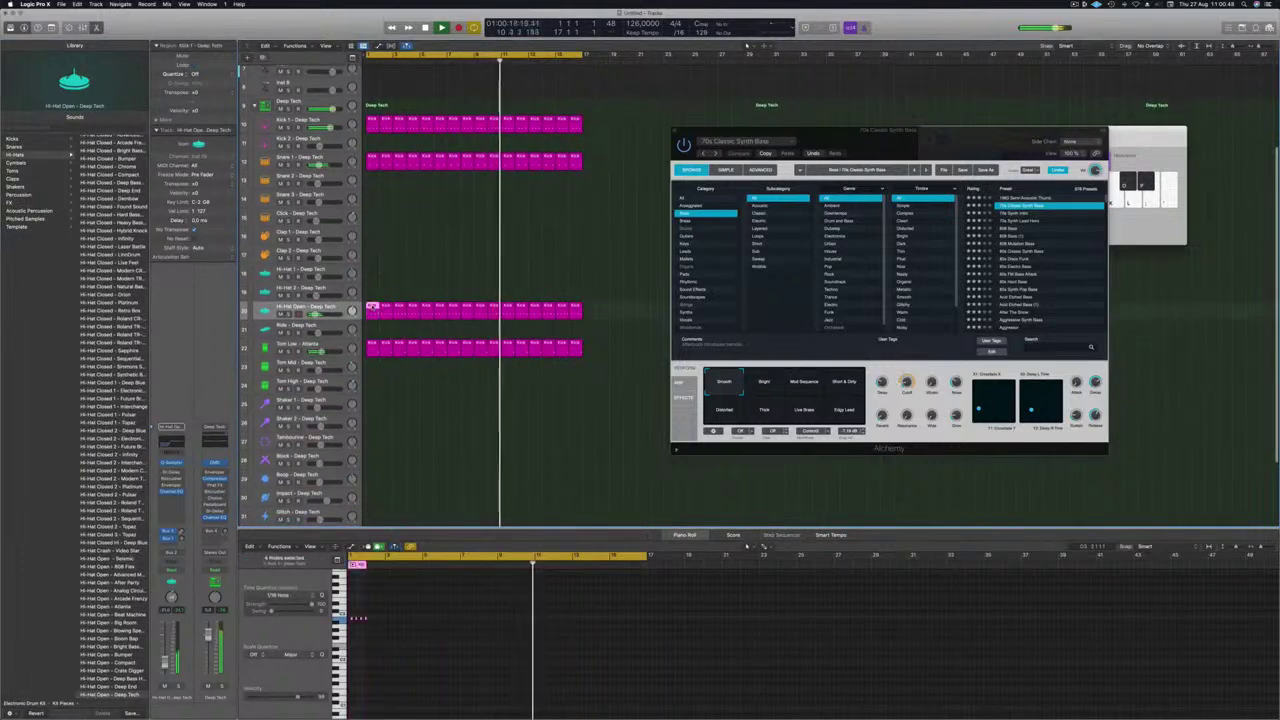
left_click_drag(372, 310, 371, 421)
key("z")
left_click_drag(461, 628, 353, 621)
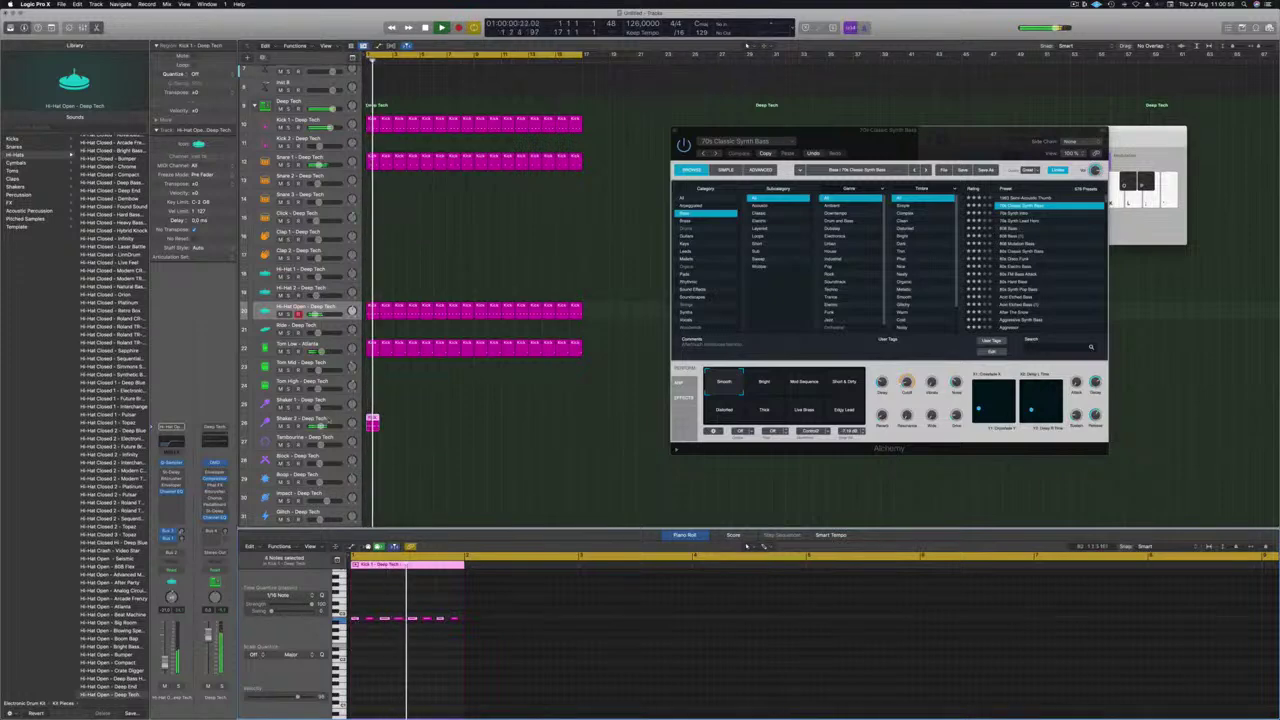
Duplicate the one-bar Shaker 2 region until it fills the 16 bars and select all of that track's regions
left_click(300, 418)
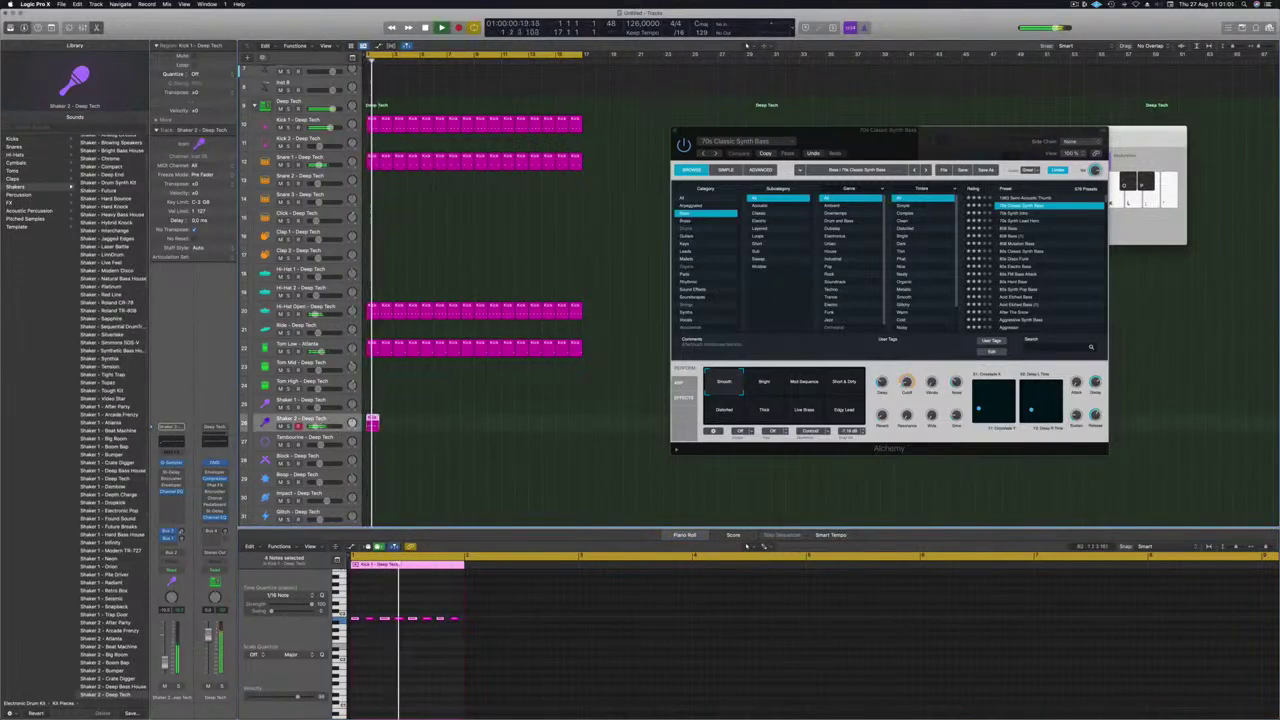
left_click_drag(372, 420, 488, 430)
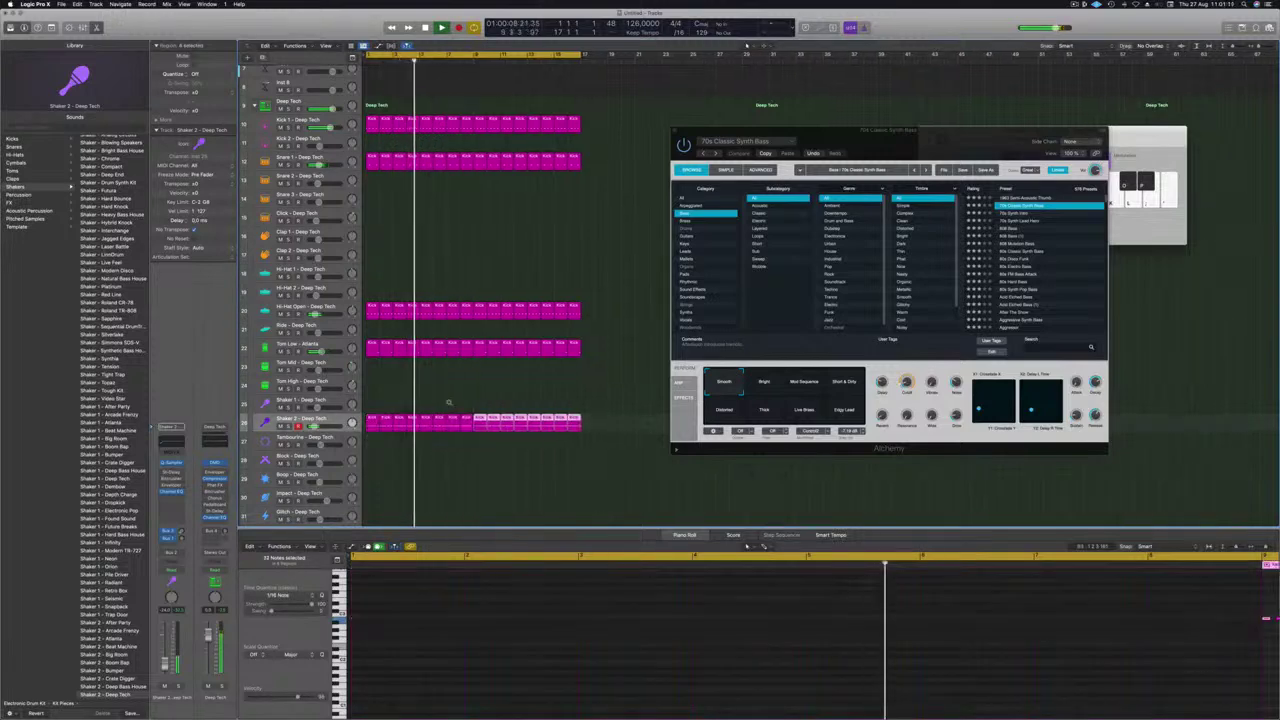
scroll(438, 399, "left", 3)
scroll(436, 398, "right", 1)
left_click(302, 420)
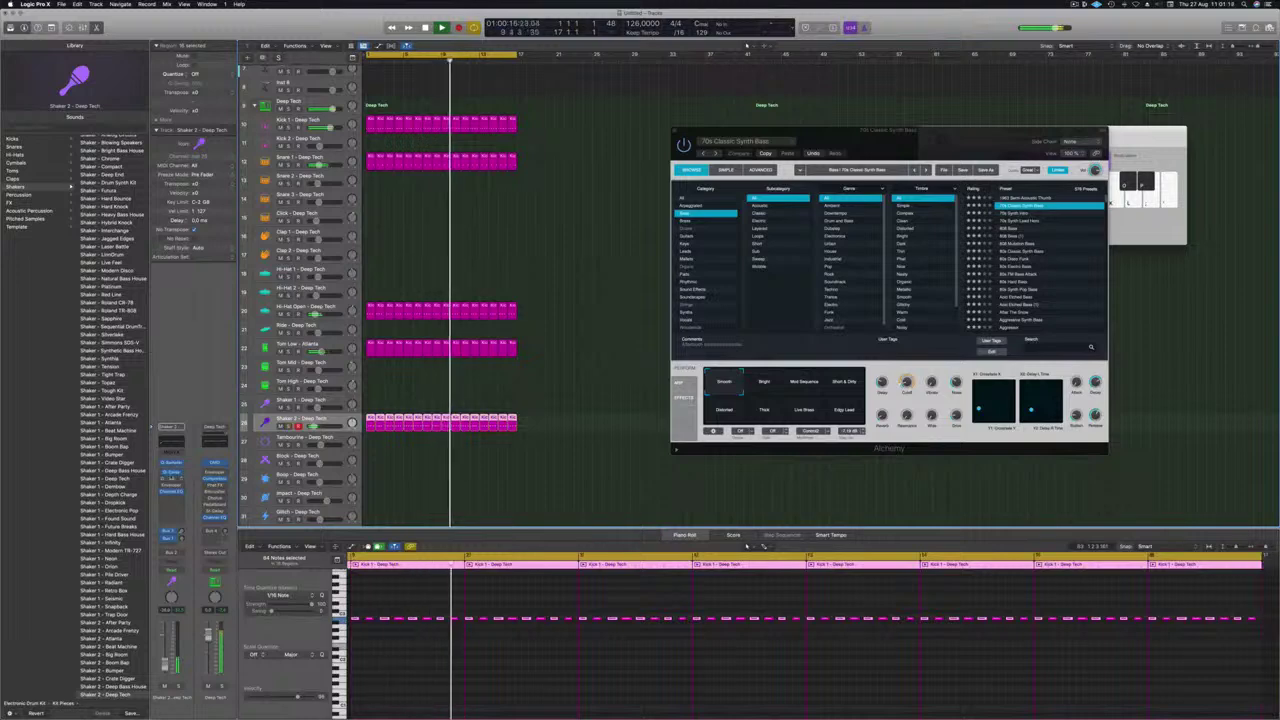
Enable the Stereo Delay on Shaker 2, set its output mix to 48 % left and 59 % right, and close the plug-in
left_click(171, 472)
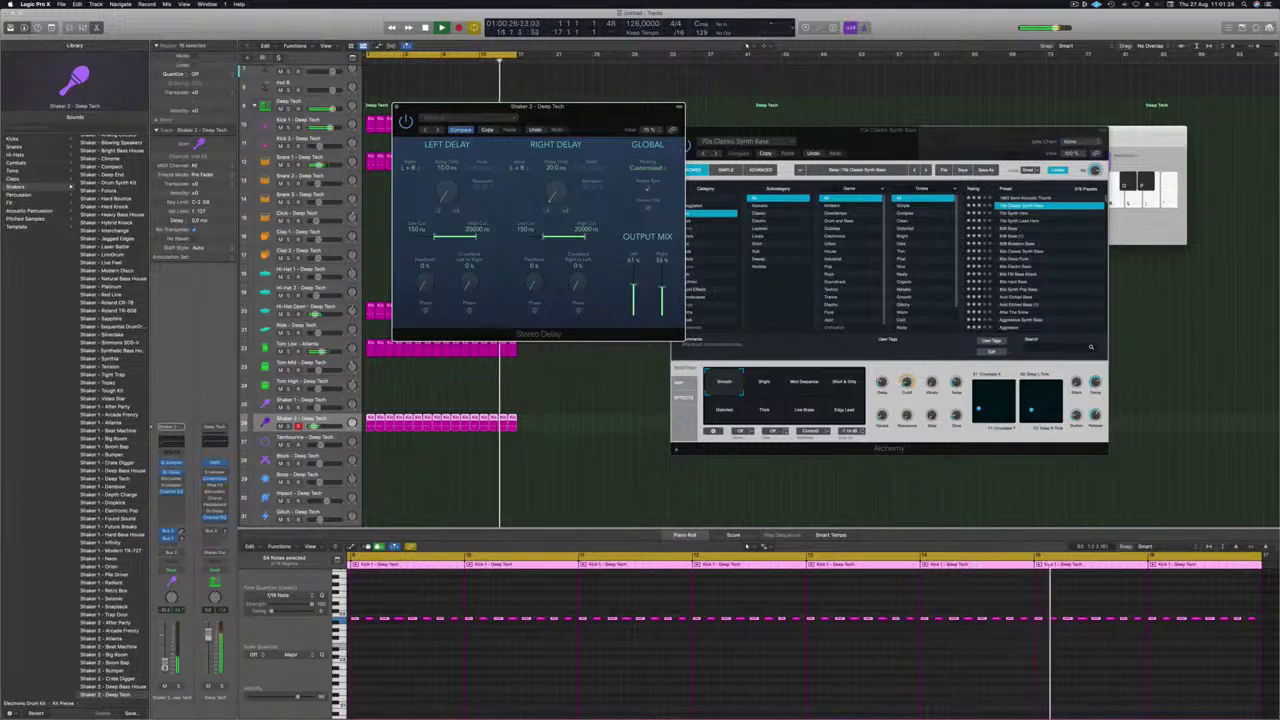
left_click(397, 107)
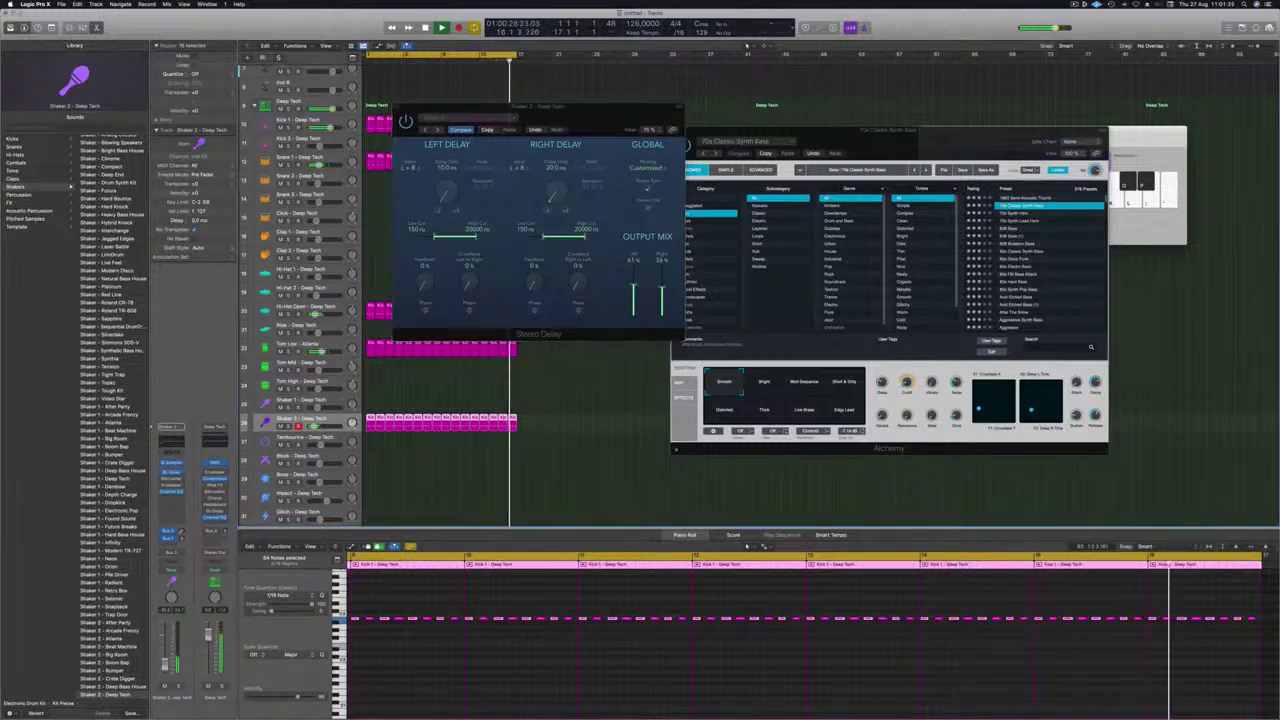
mouse_move(599, 113)
left_mouse_down()
mouse_move(620, 121)
mouse_move(593, 128)
left_mouse_up()
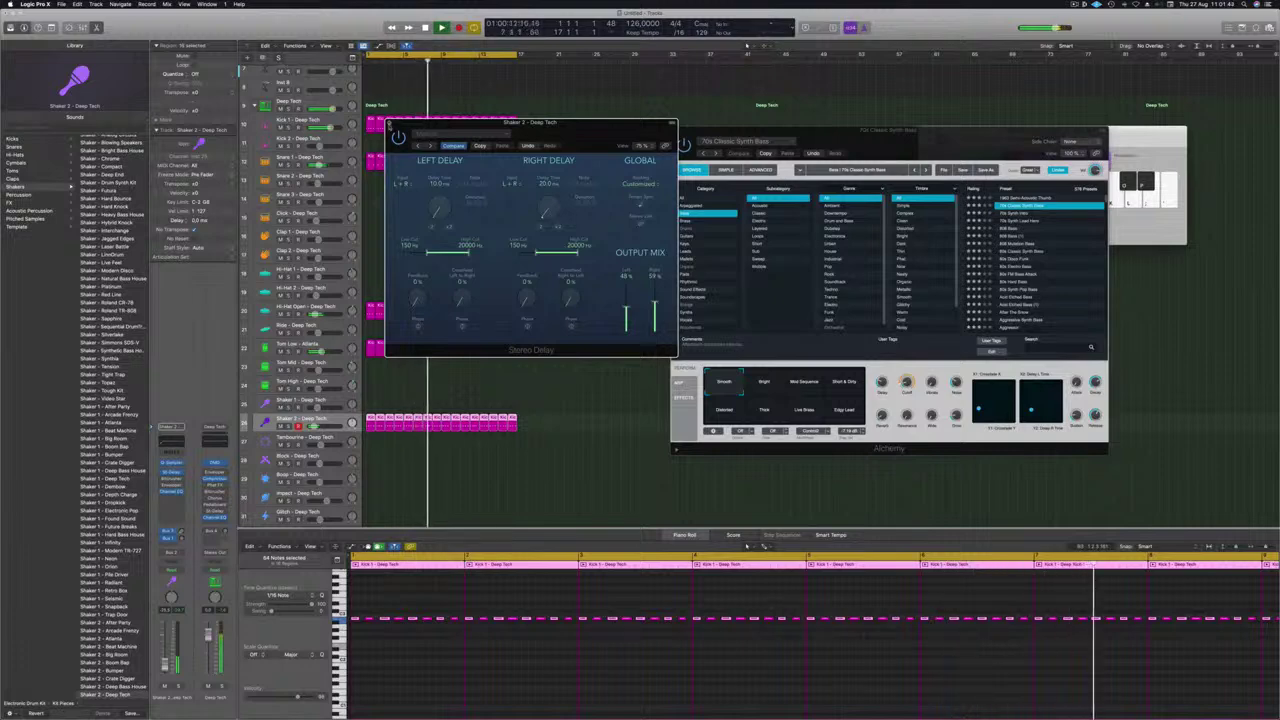
left_click(390, 124)
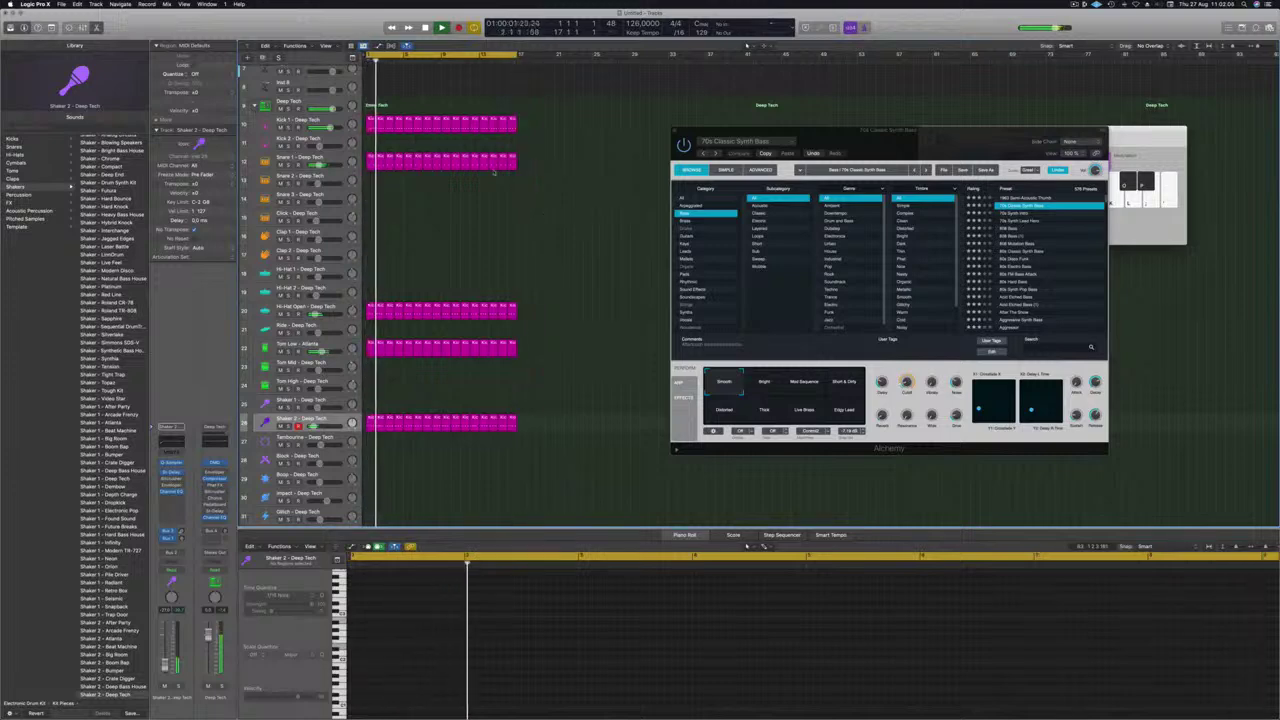
Select the 70s Classic Synth Bass track, play the loop from the start and reposition the Alchemy window
scroll(493, 168, "up", 5)
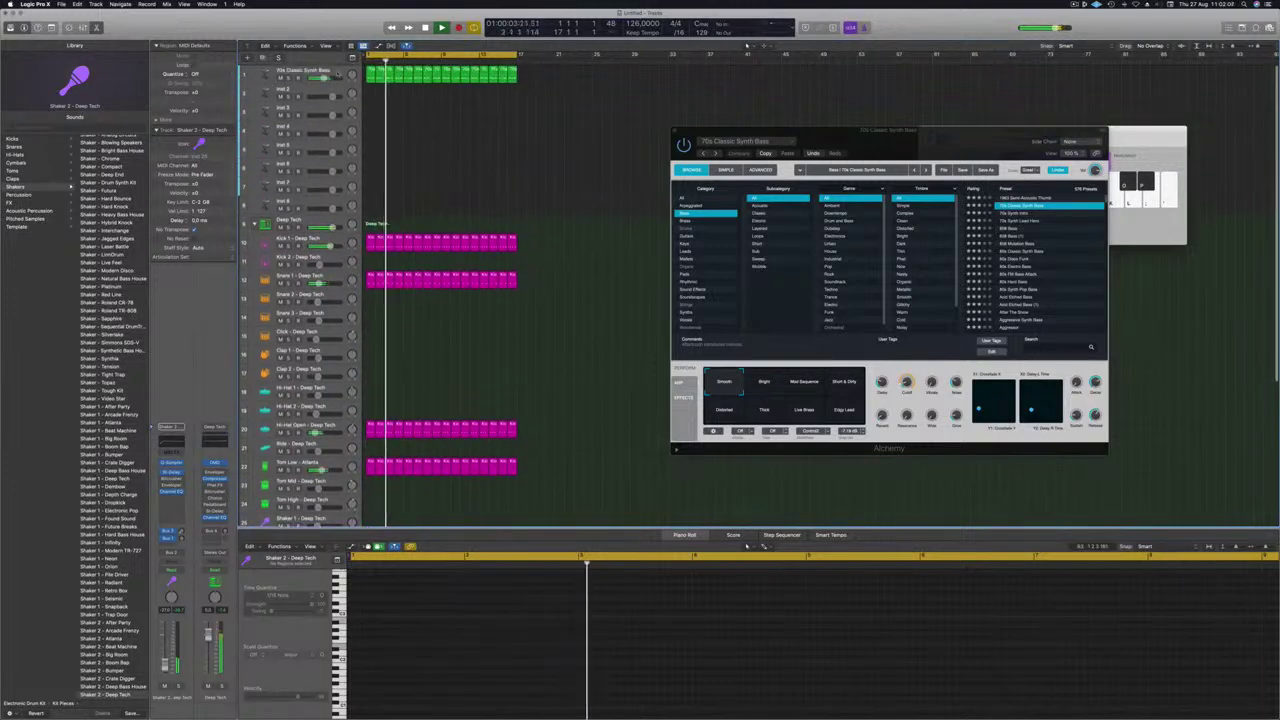
left_click(338, 74)
key("space")
key("space")
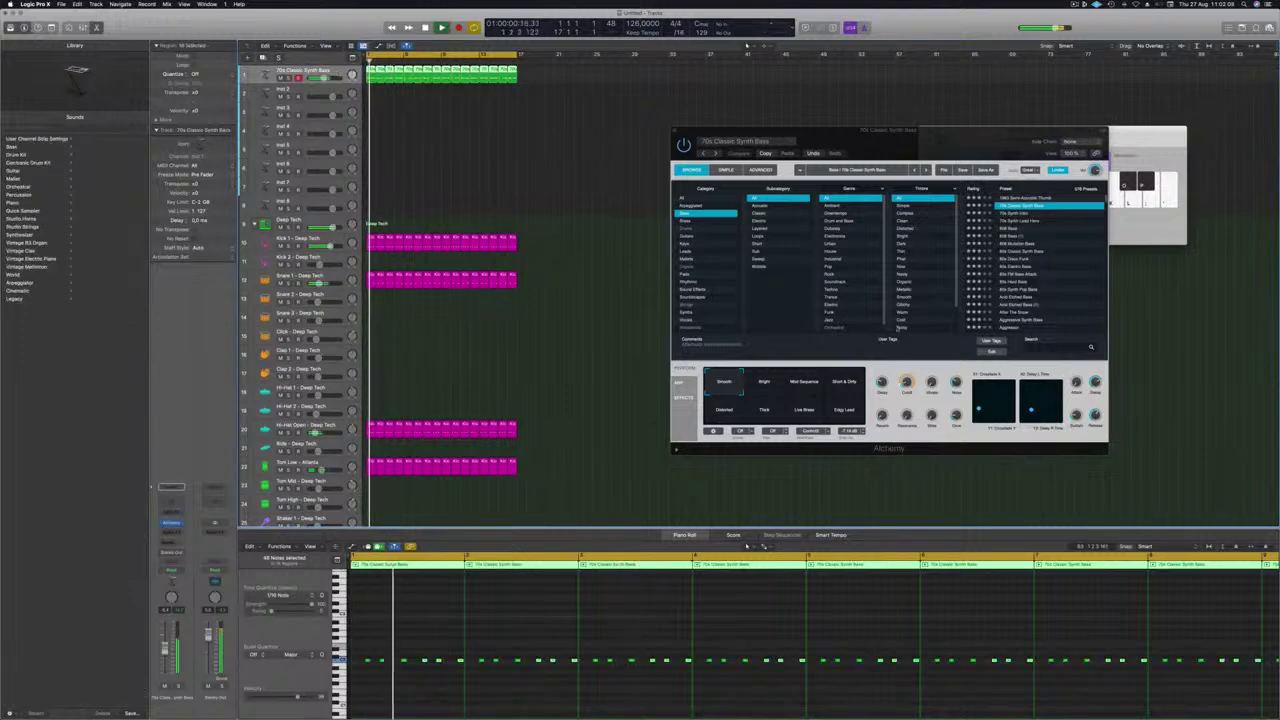
left_click_drag(862, 131, 765, 130)
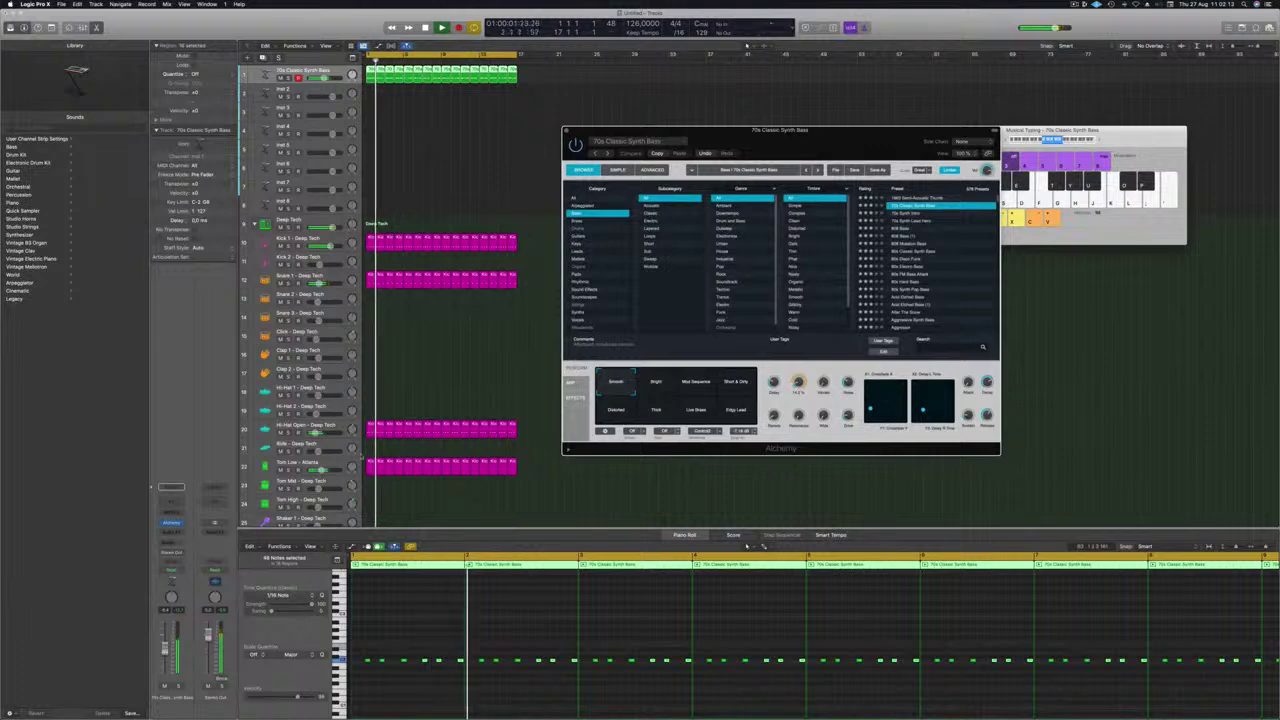
Select the Hi-Hat Open track to check its regions and close the Alchemy window
scroll(360, 455, "down", 2)
left_click(337, 407)
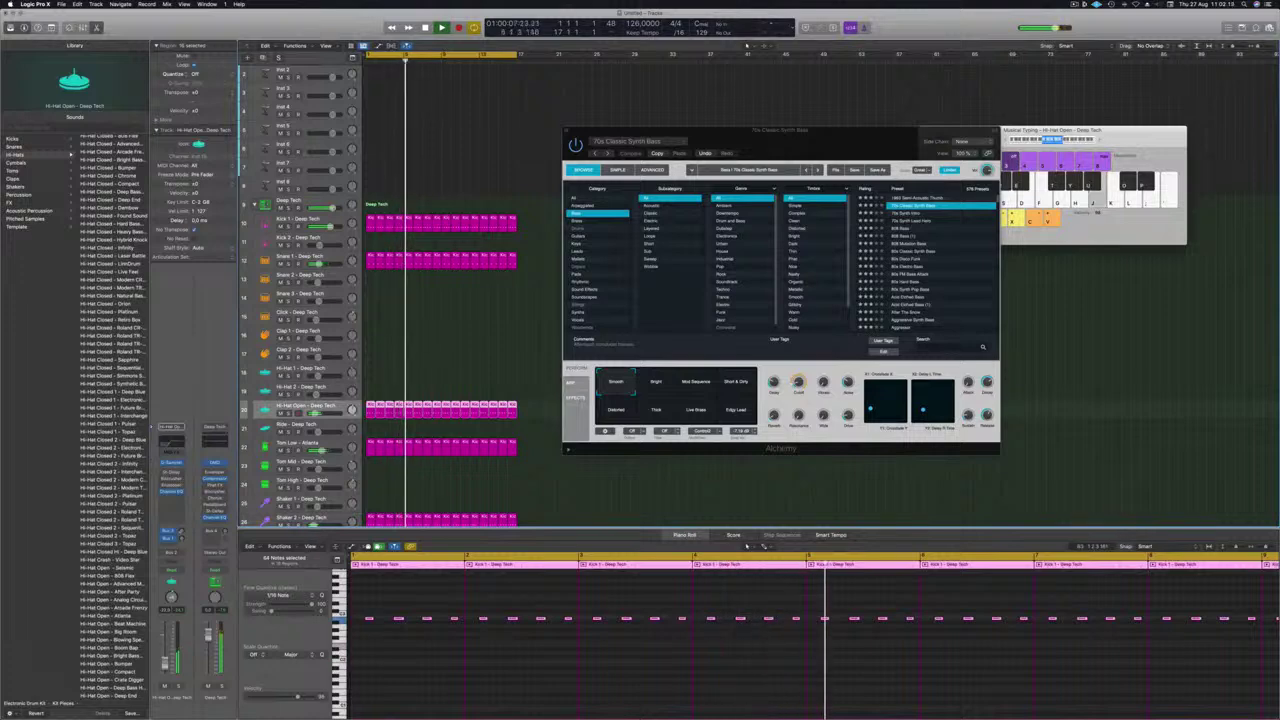
left_click_drag(691, 131, 660, 132)
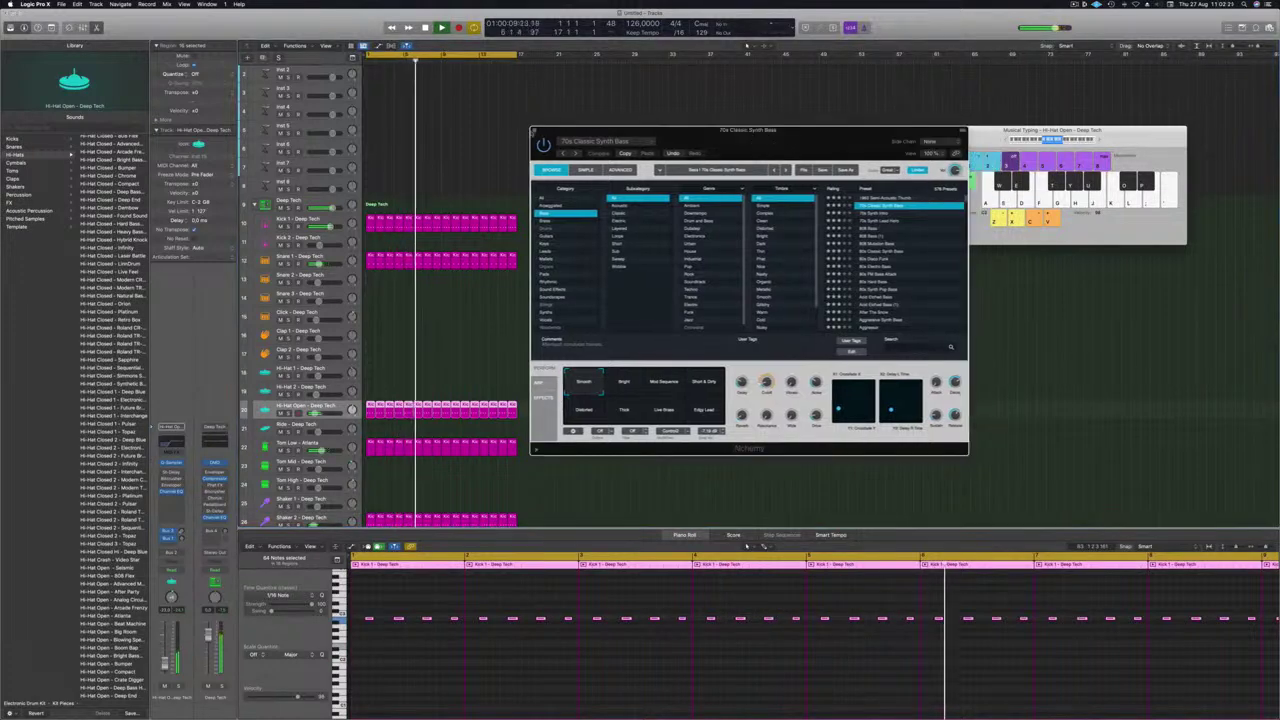
key("super+w")
scroll(488, 149, "up", 3)
scroll(380, 89, "down", 1)
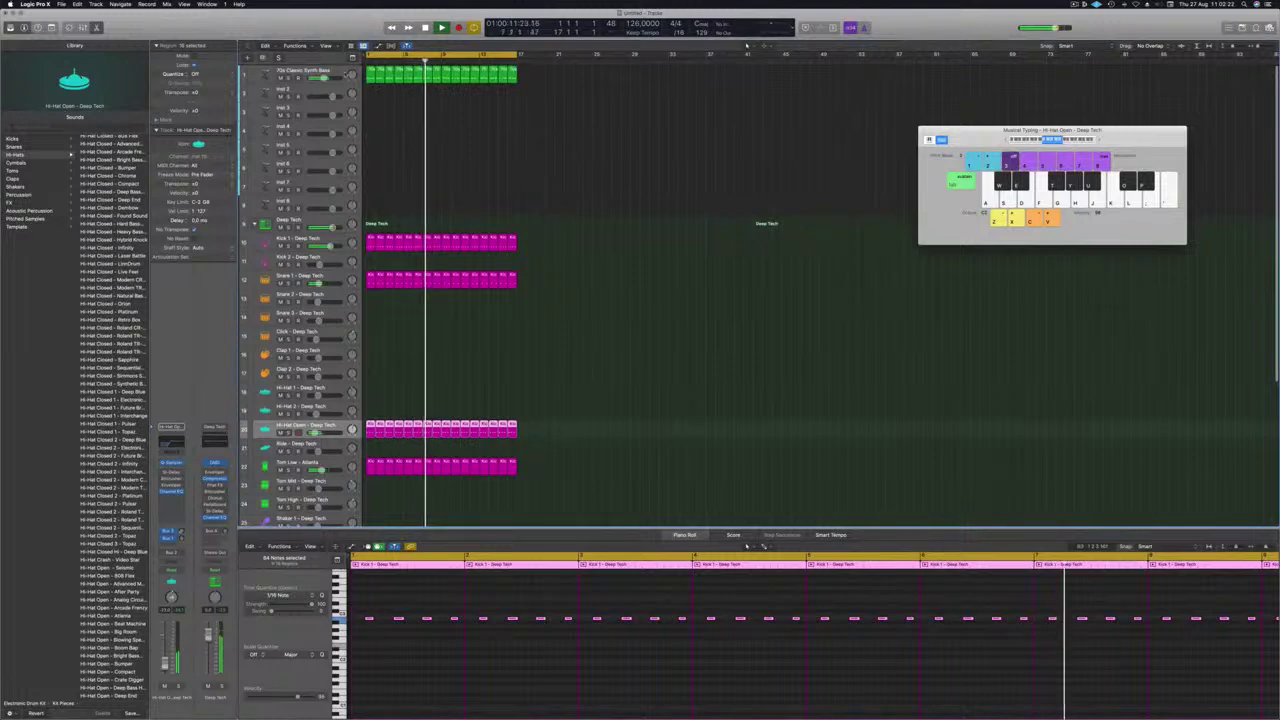
Adjust the Cutoff and Wide controls in Alchemy on the 70s Classic Synth Bass track and close the plug-in
left_click(344, 74)
left_click(171, 524)
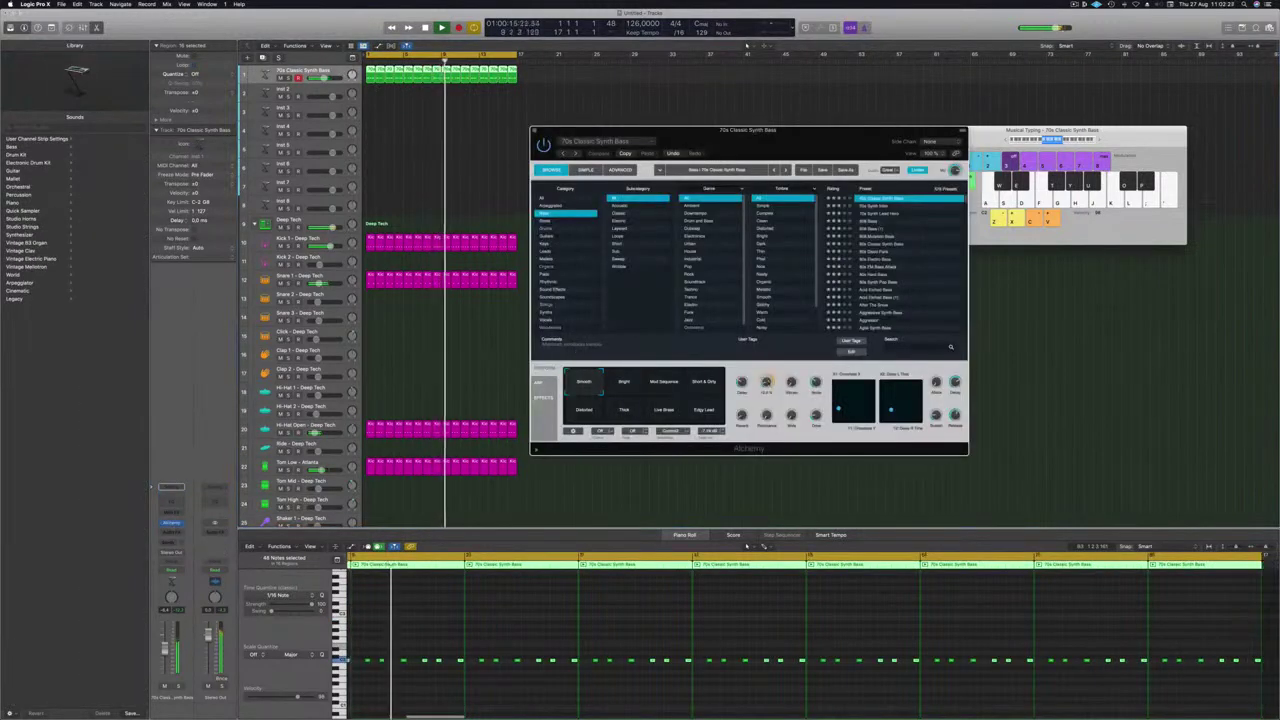
left_click_drag(768, 382, 770, 371)
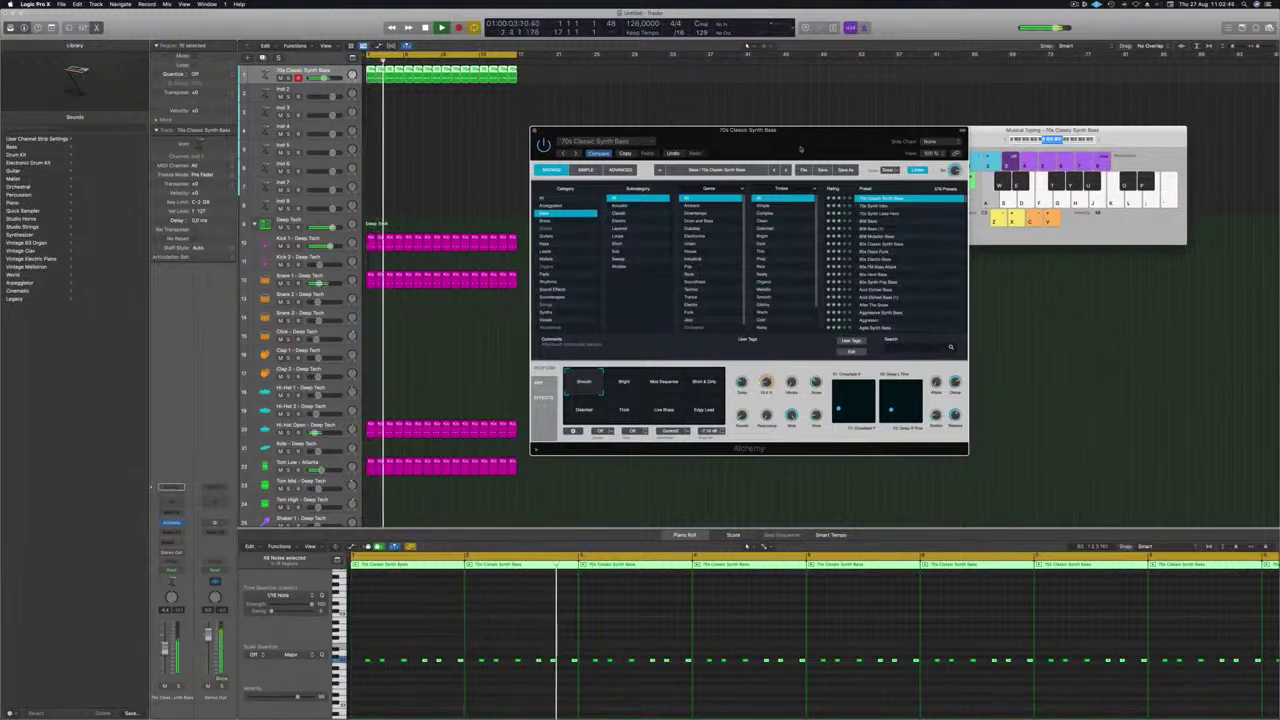
left_click_drag(567, 126, 527, 150)
key("super+w")
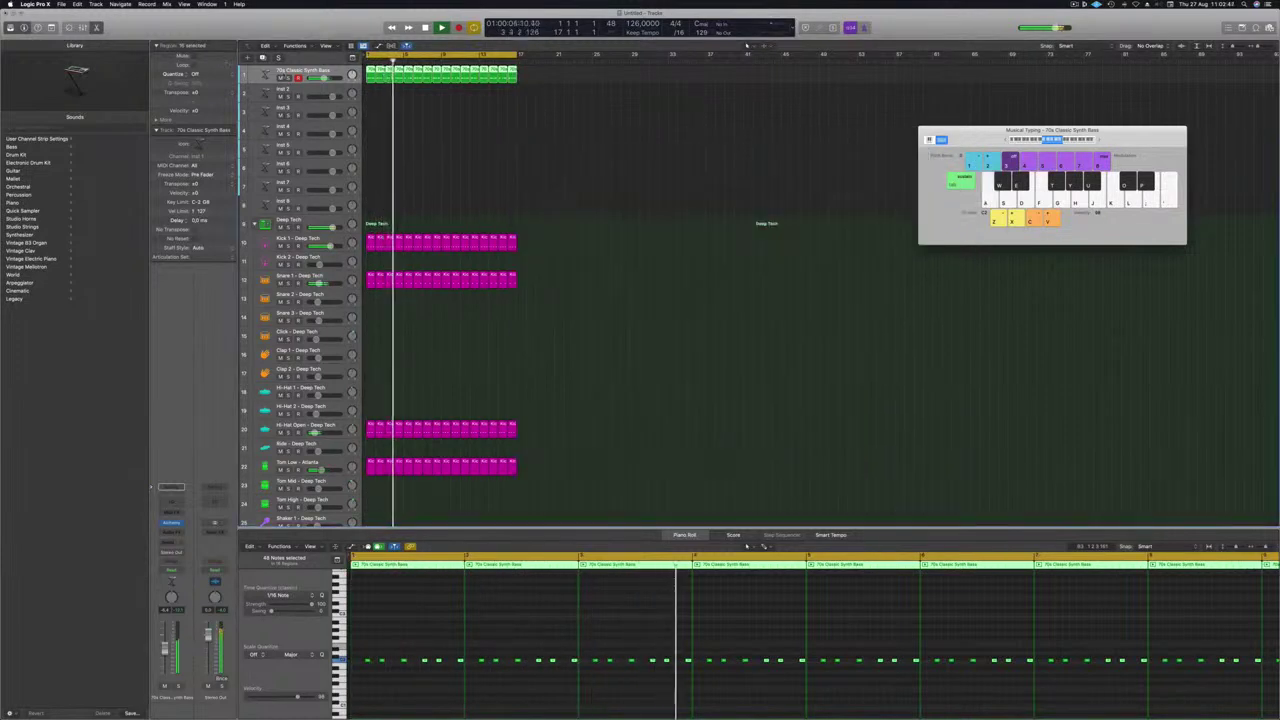
Duplicate the 70s Classic Synth Bass track with the same instrument settings
key("super+d")
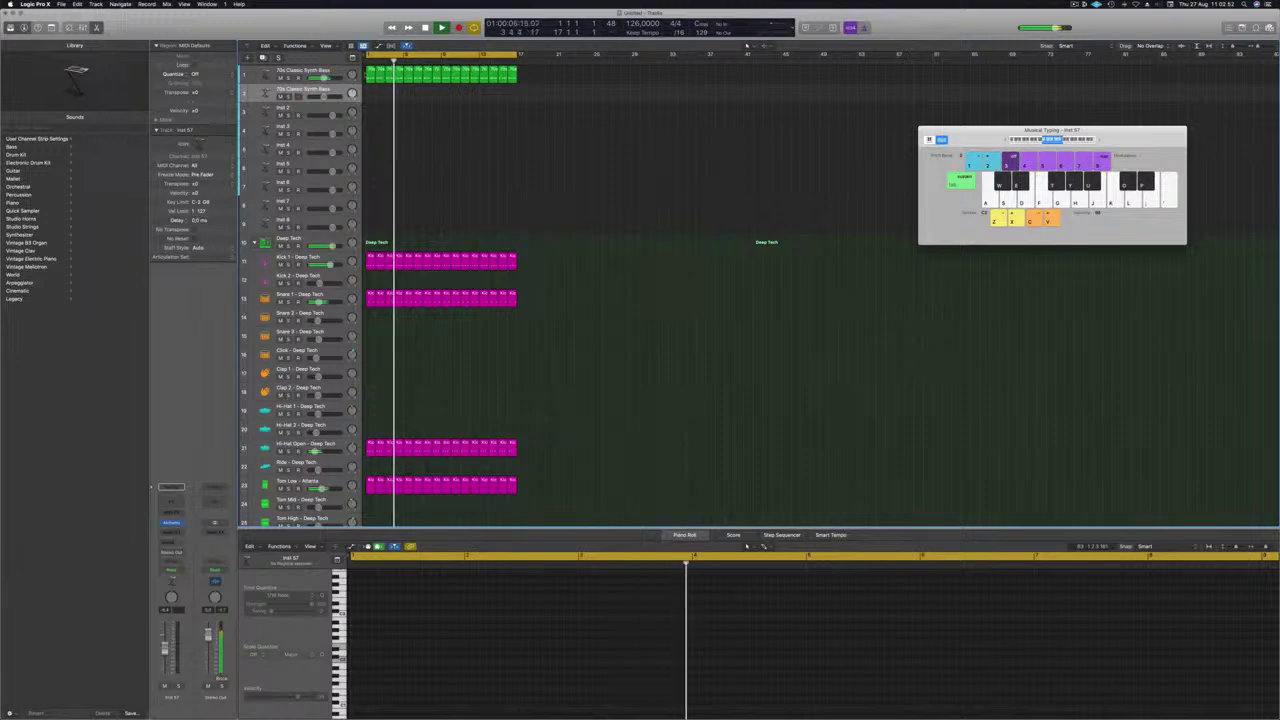
left_click(369, 75)
left_click_drag(369, 75, 369, 91)
left_click(384, 94)
left_click(370, 92)
key("Delete")
Copy all 16 bass regions onto the duplicate track and restart playback from bar 1
left_click(369, 75)
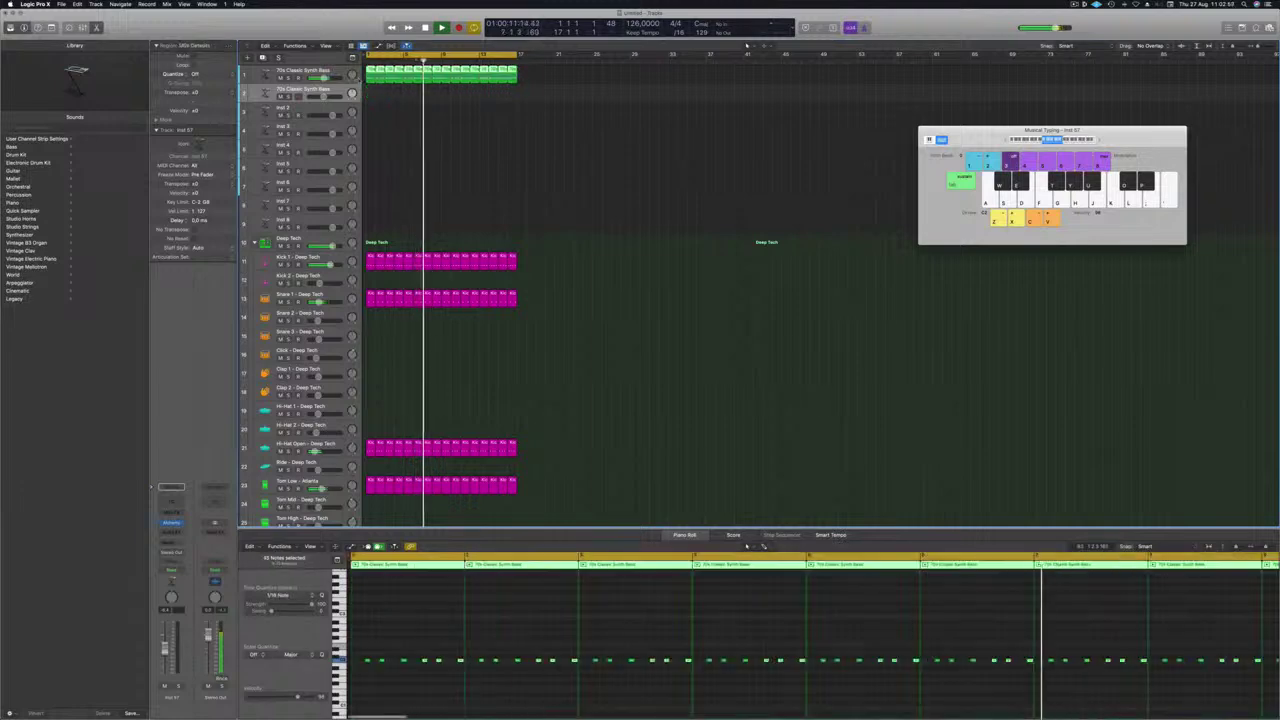
left_click_drag(369, 75, 374, 97)
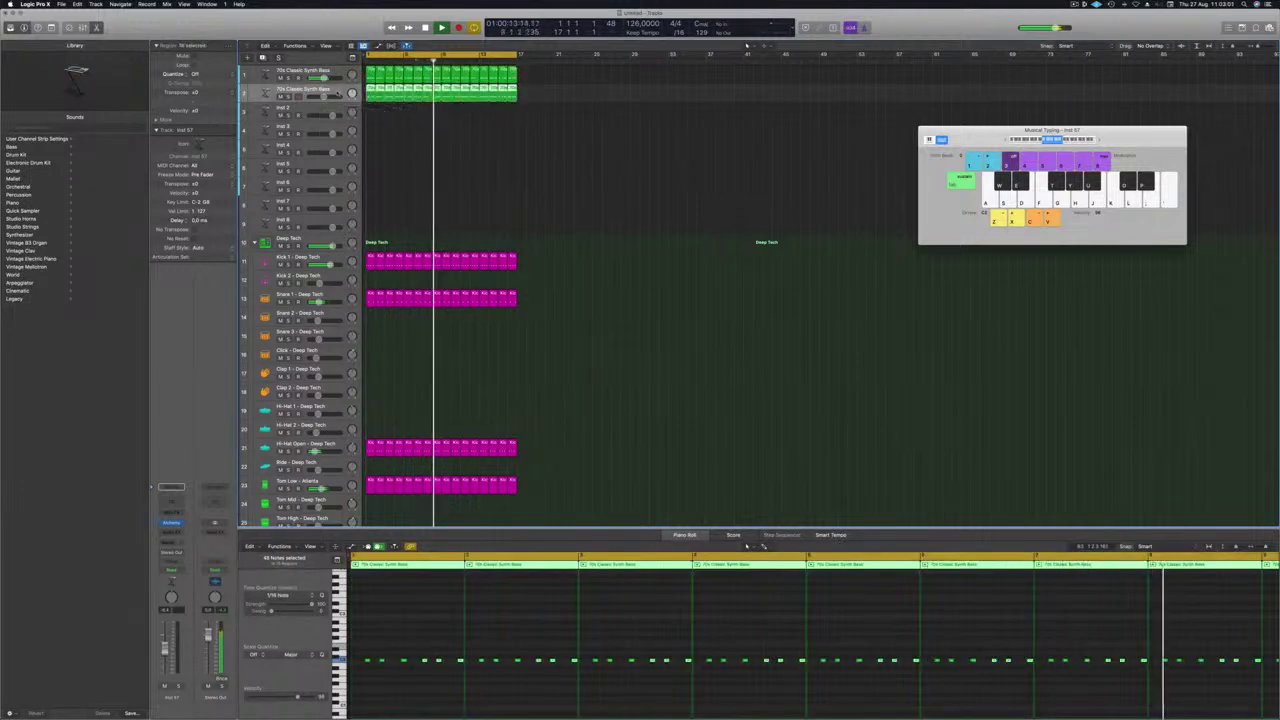
key("Return")
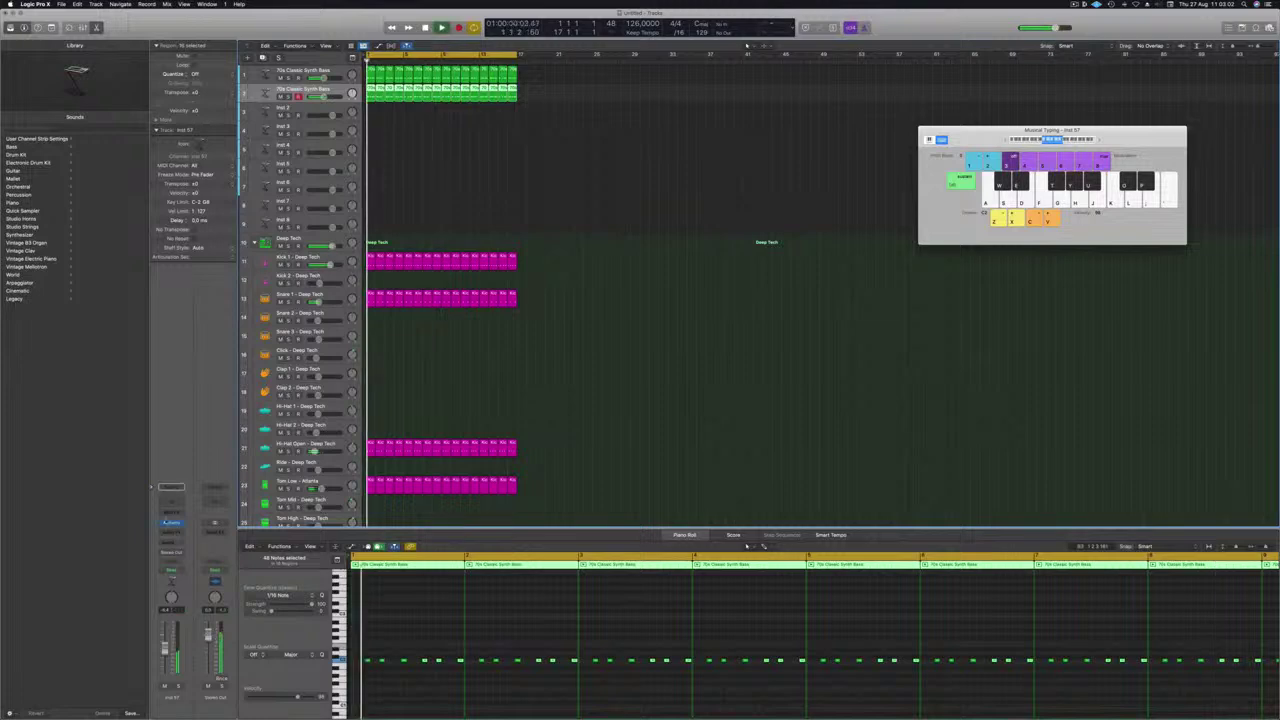
Open Alchemy on the duplicate bass track, transpose its notes down an octave and adjust the track's volume
left_click(171, 522)
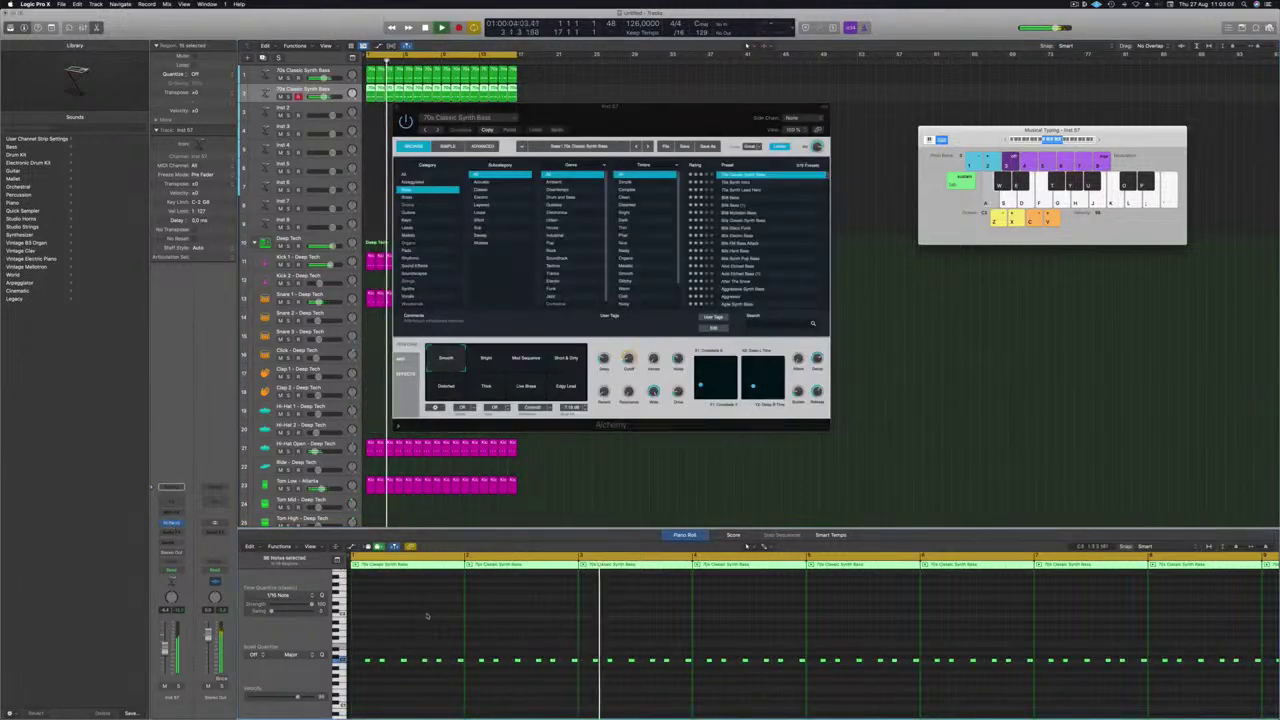
left_click_drag(665, 118, 728, 150)
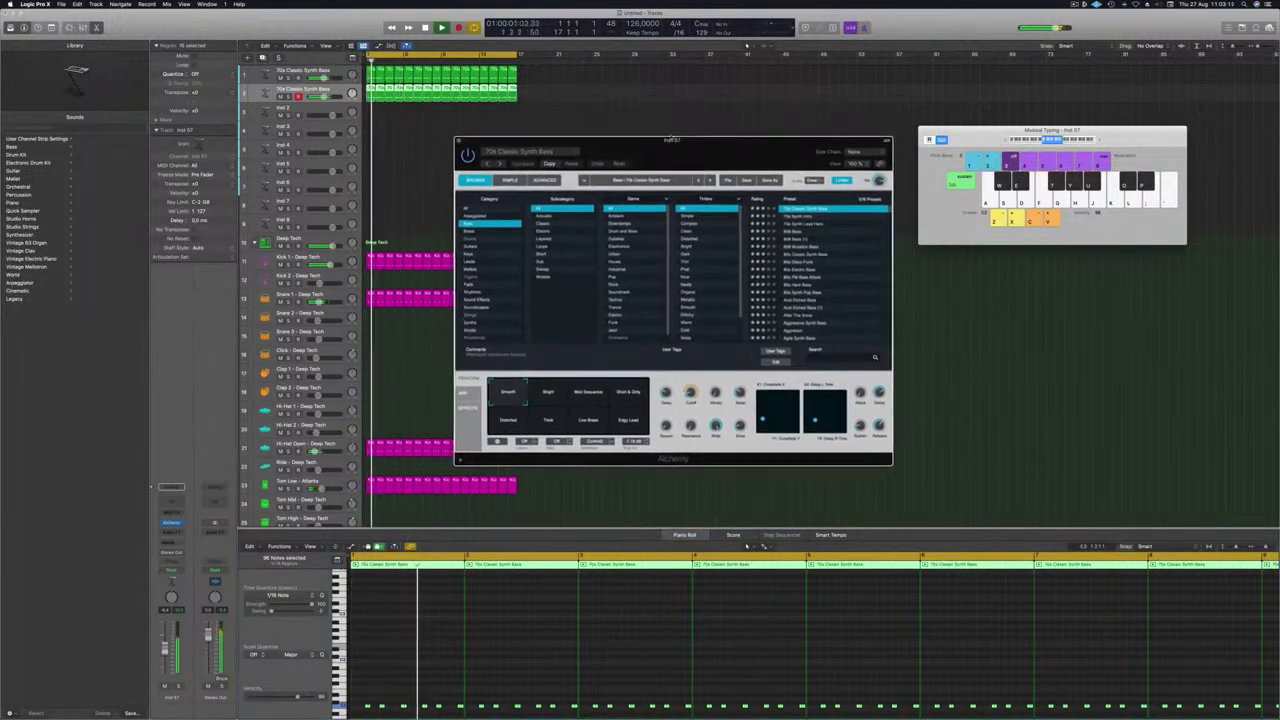
left_click(324, 98)
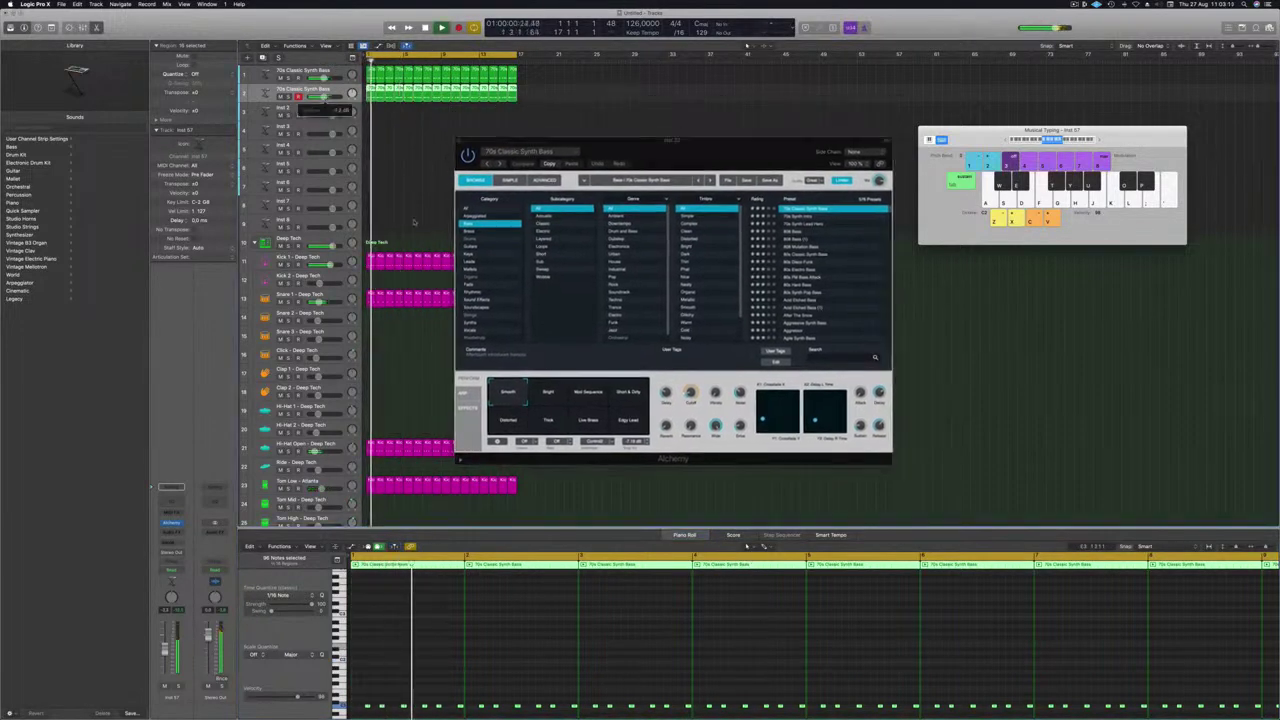
Load Alchemy's 808 Bass preset on the duplicate track and audition the bass line briefly in solo
left_click(822, 236)
left_click(822, 233)
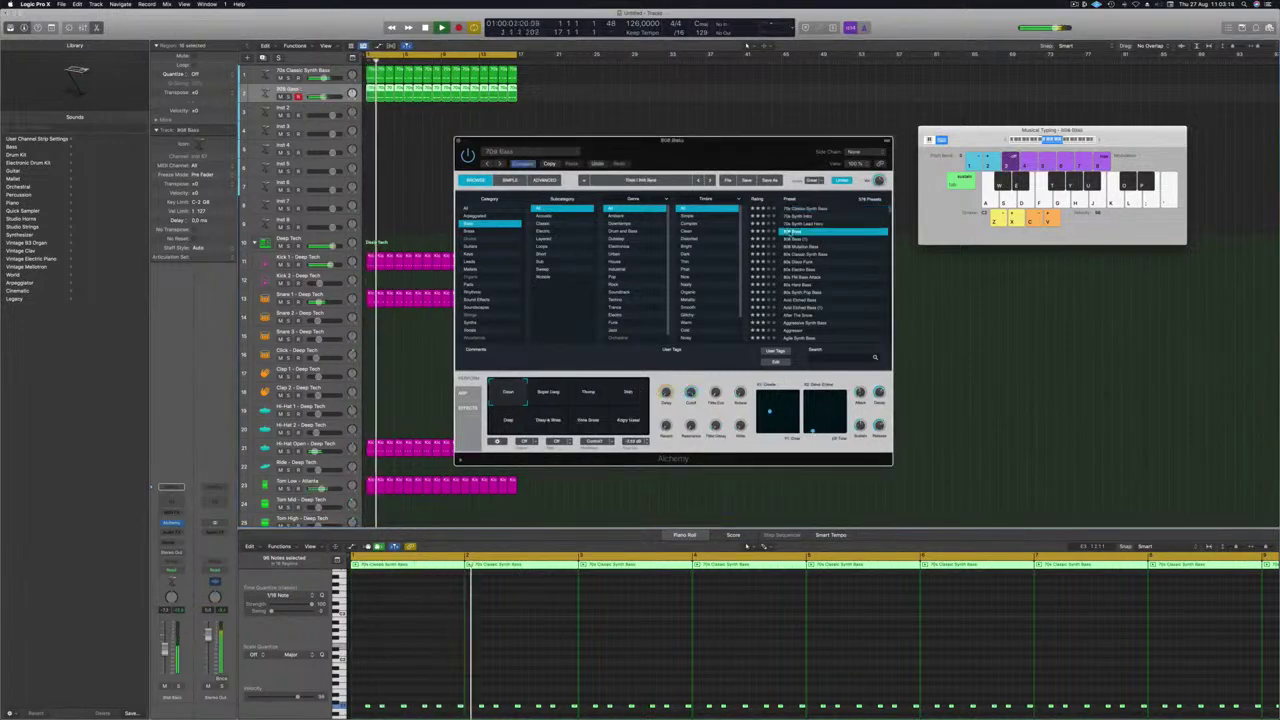
left_click(486, 655)
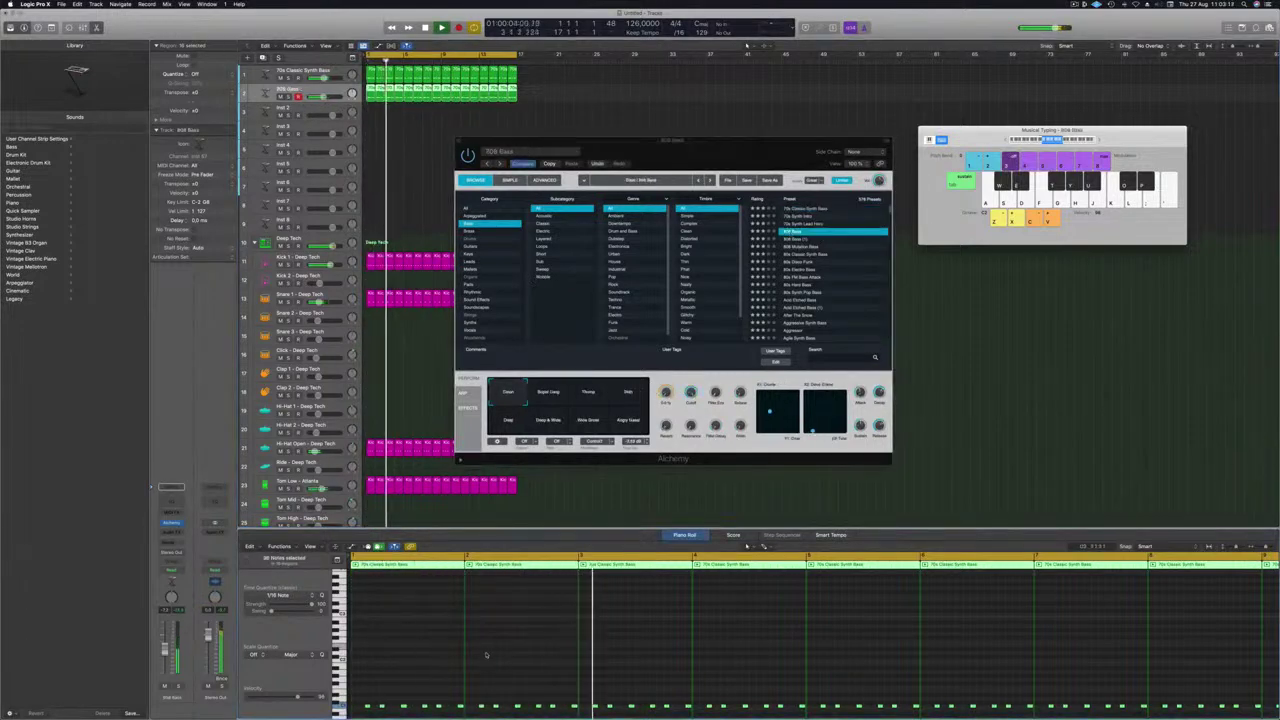
key("super+Right")
key("super+Right")
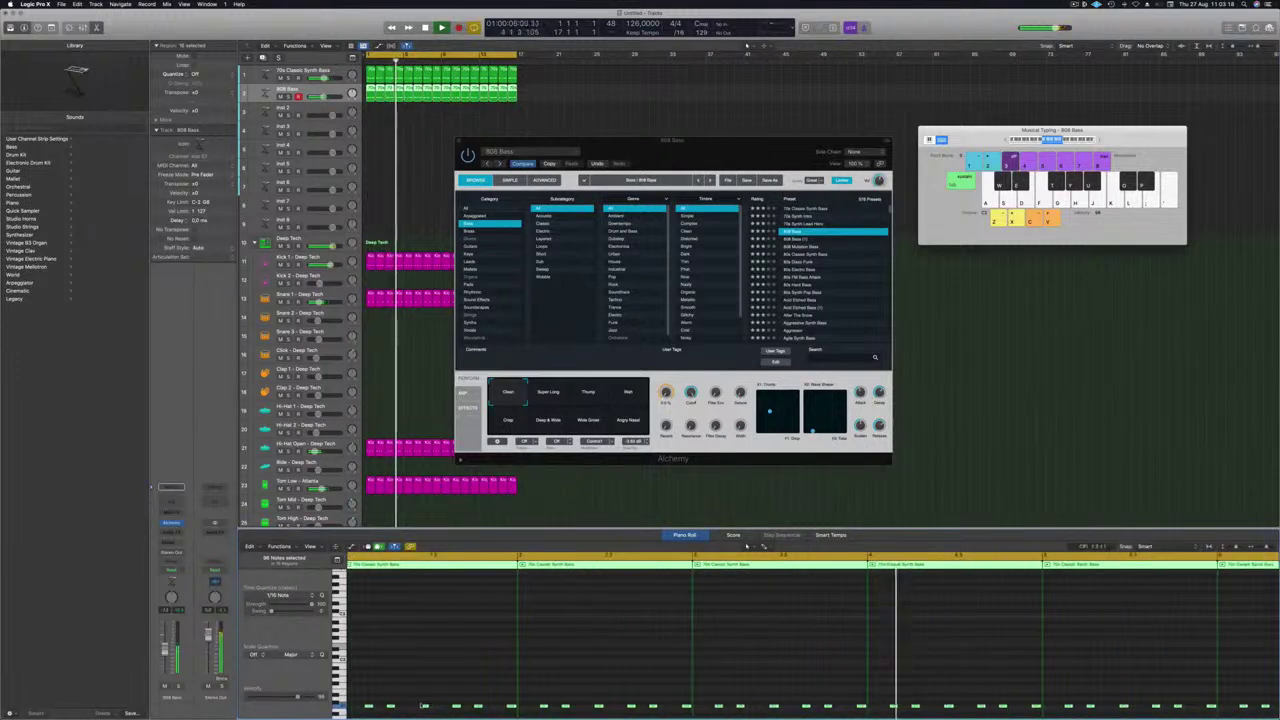
scroll(395, 700, "down", 5)
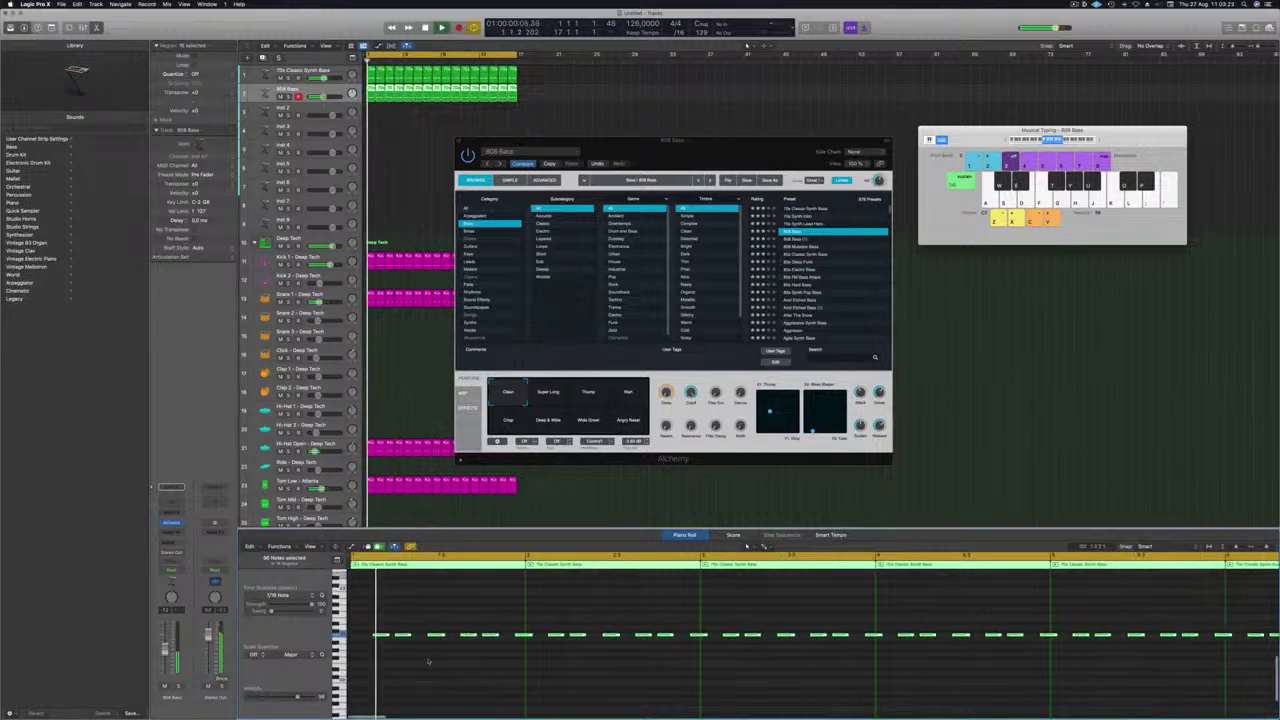
key("s")
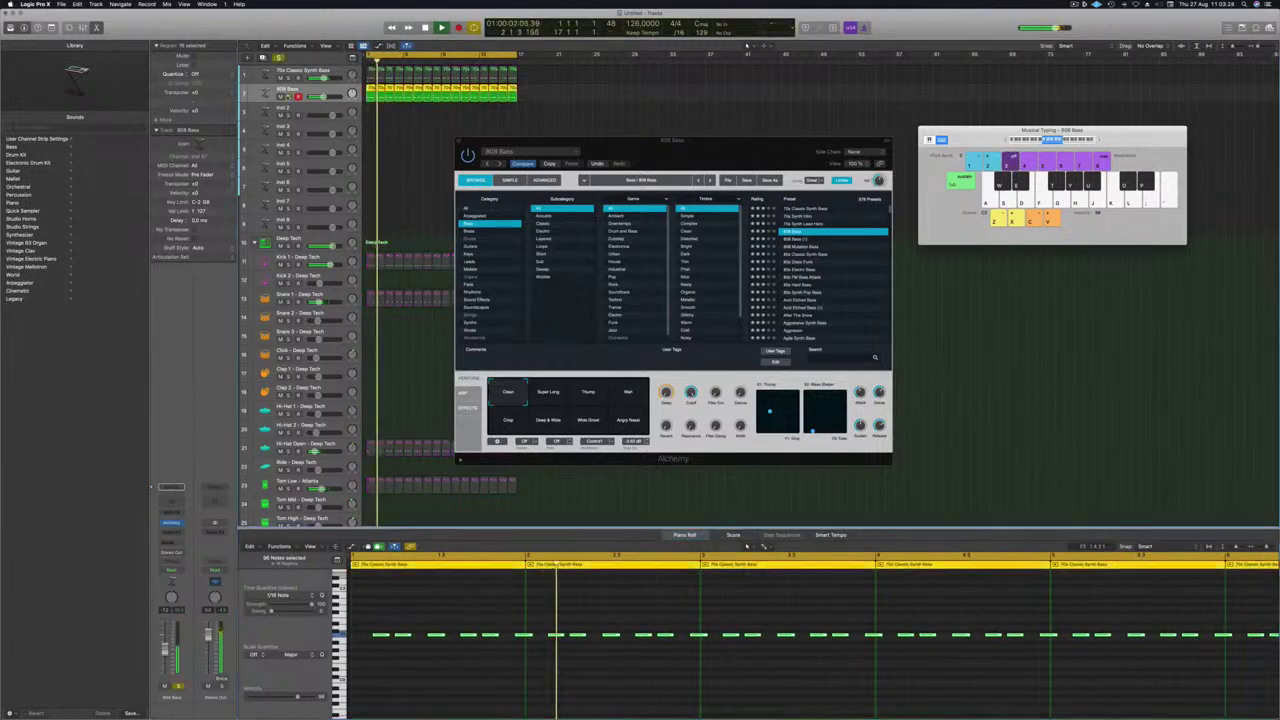
key("s")
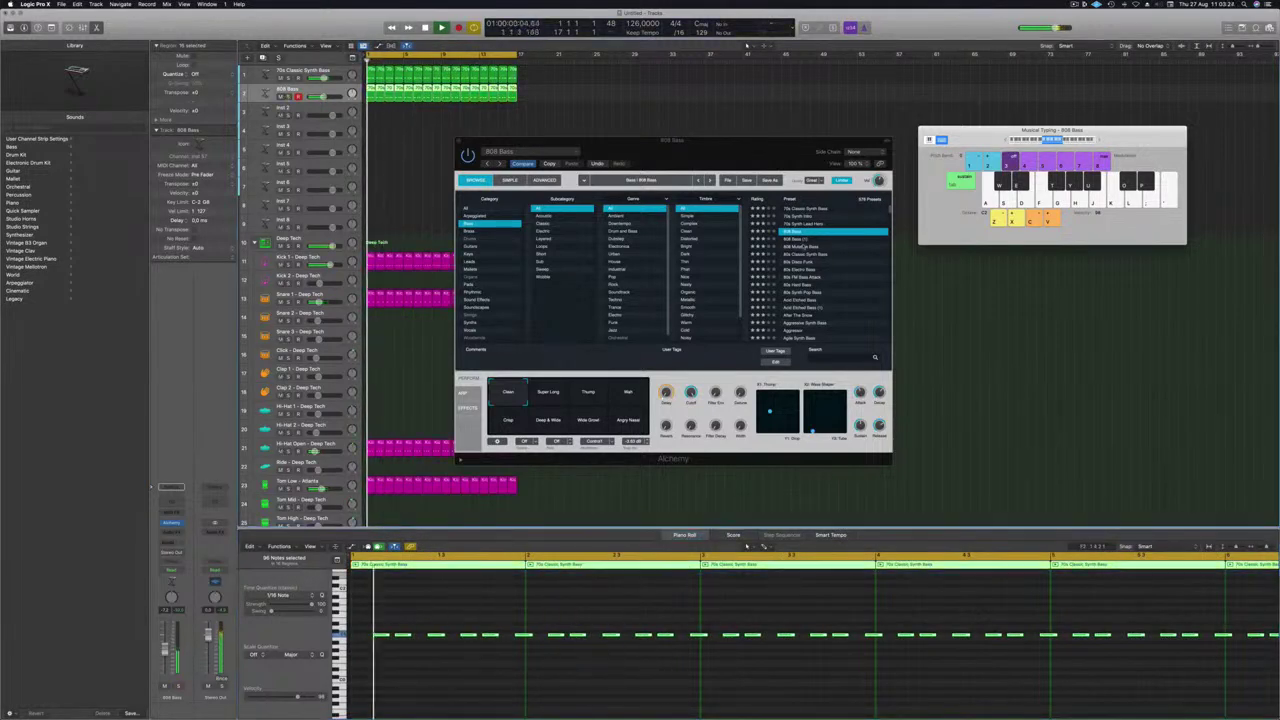
Try Alchemy's 808 Mutation Bass preset on the duplicate bass track and audition it briefly in solo
left_click(802, 246)
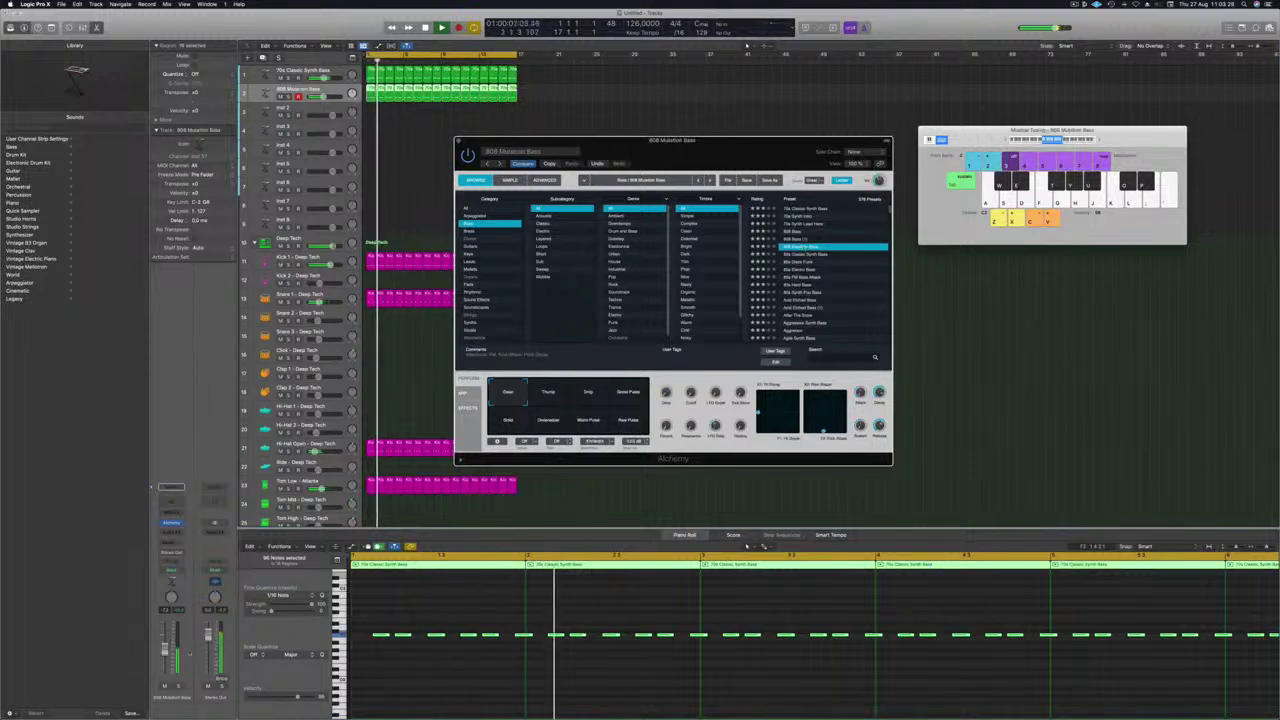
key("s")
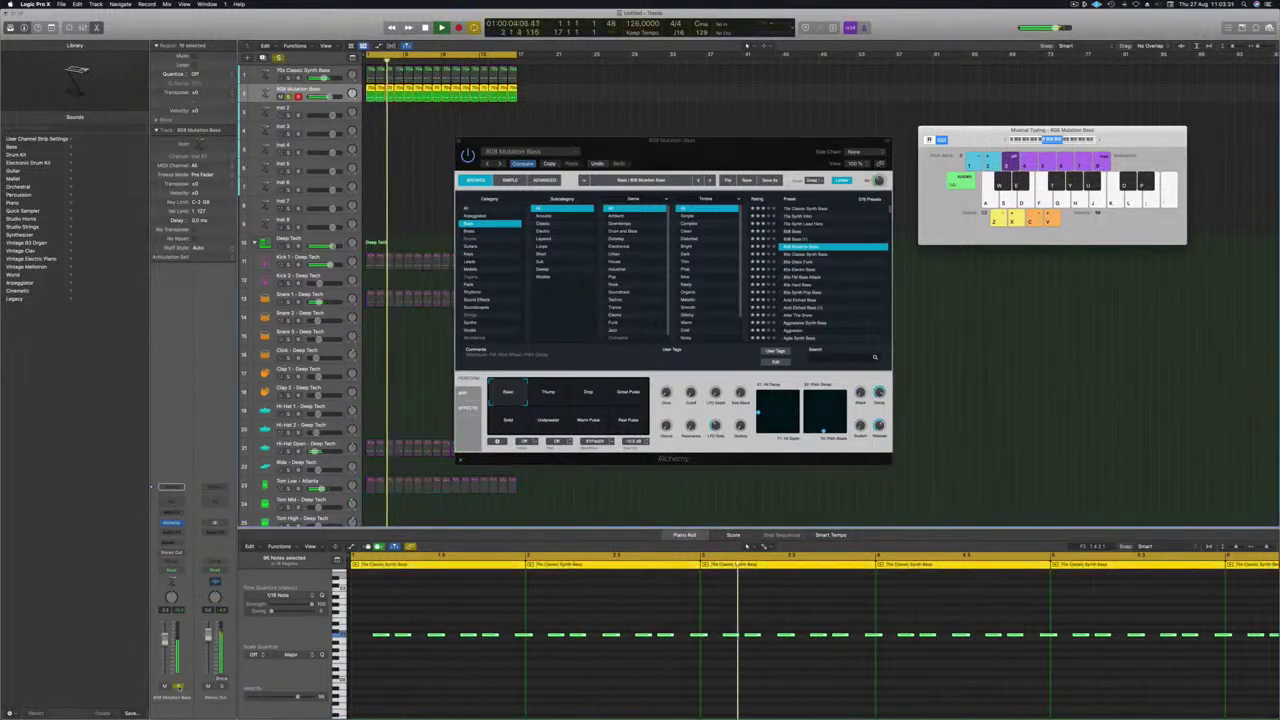
key("s")
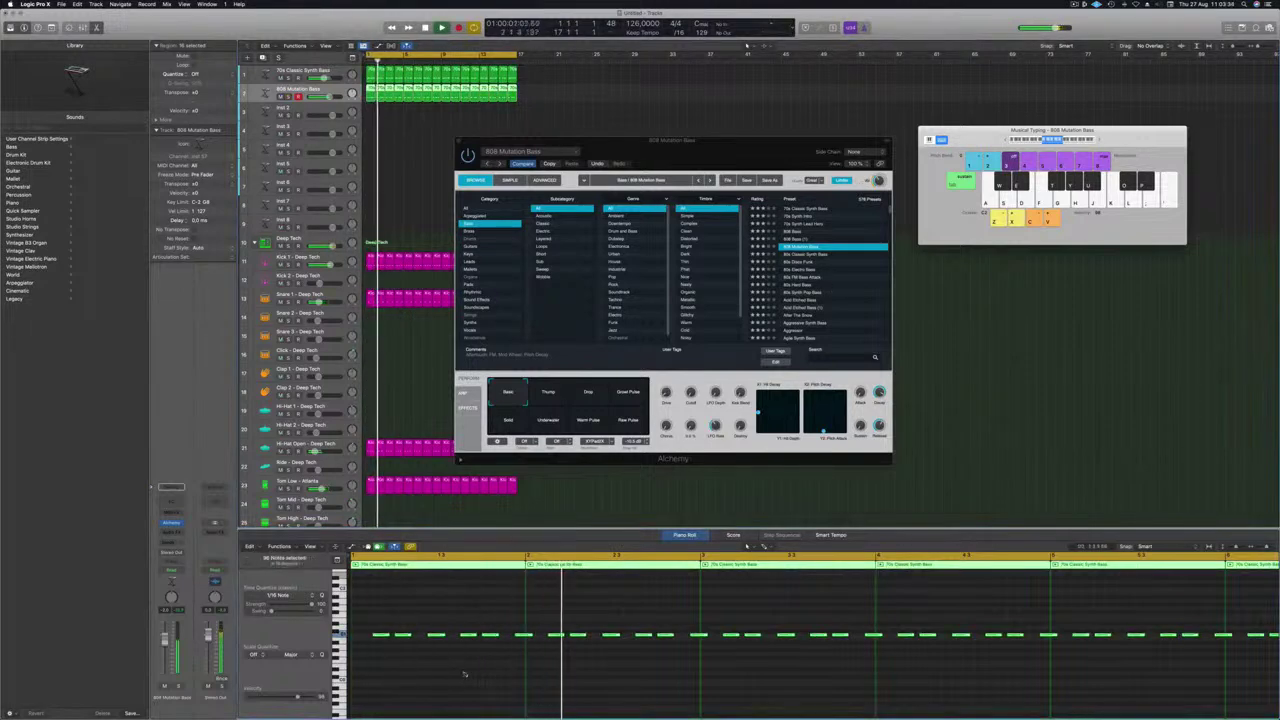
scroll(463, 674, "down", 2)
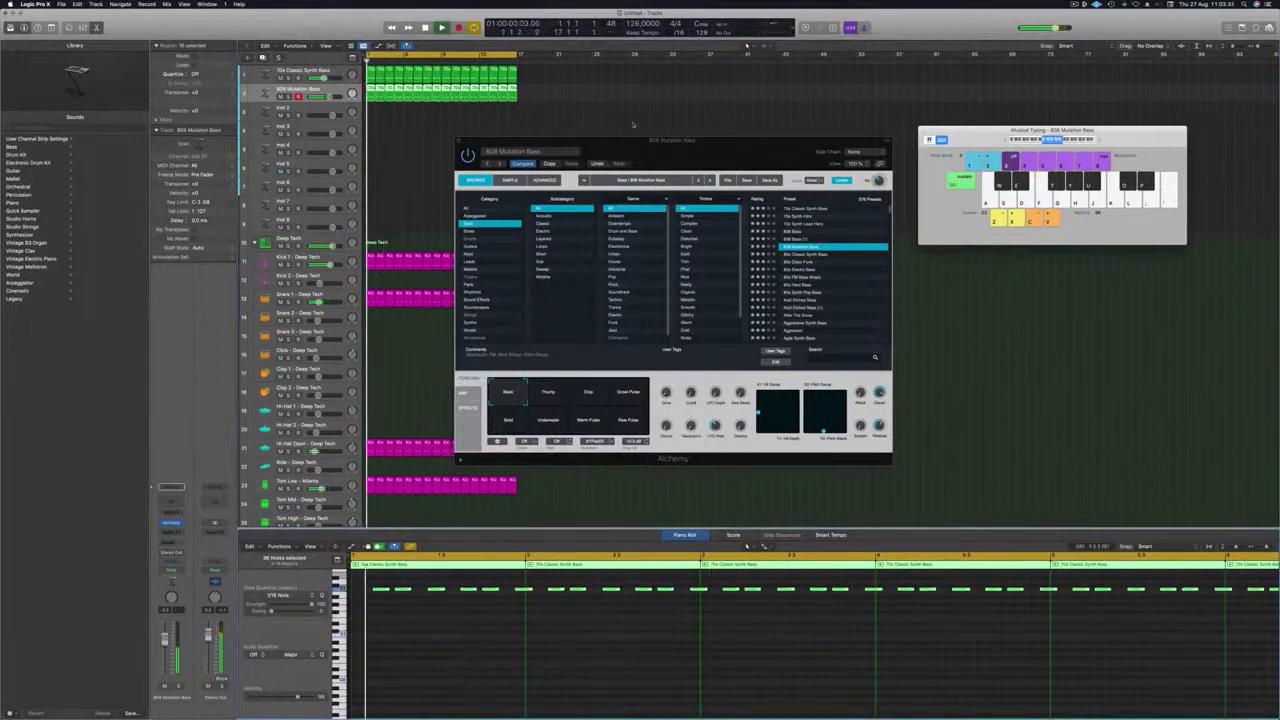
Reload the 808 Bass preset and audition its Thump and Wah sound variations, briefly soloing the track
left_click(796, 232)
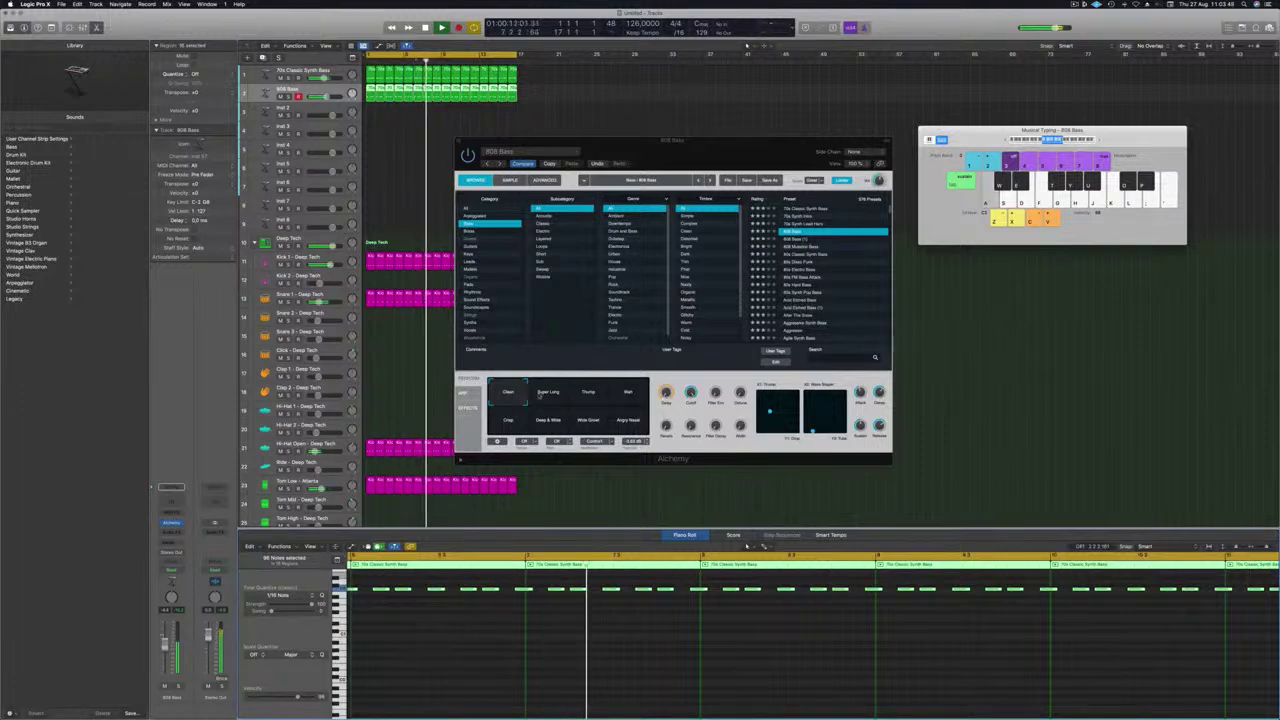
left_click(589, 393)
left_click(628, 392)
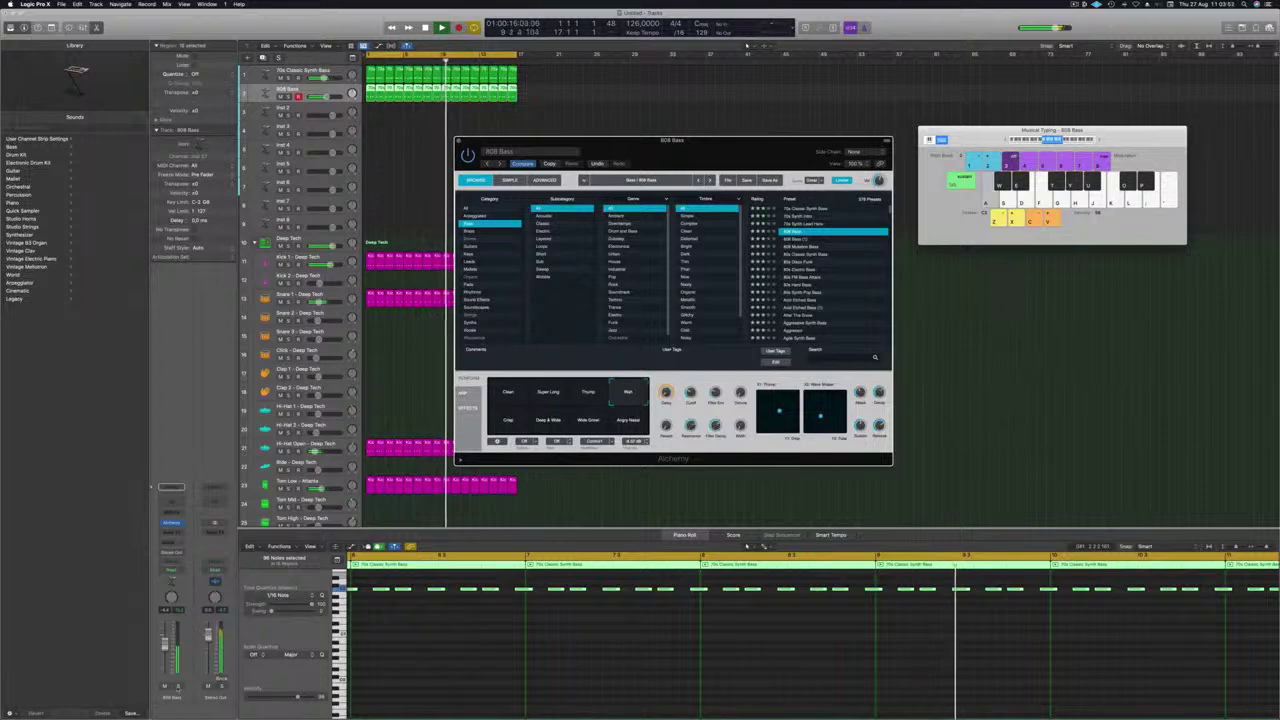
key("s")
key("s")
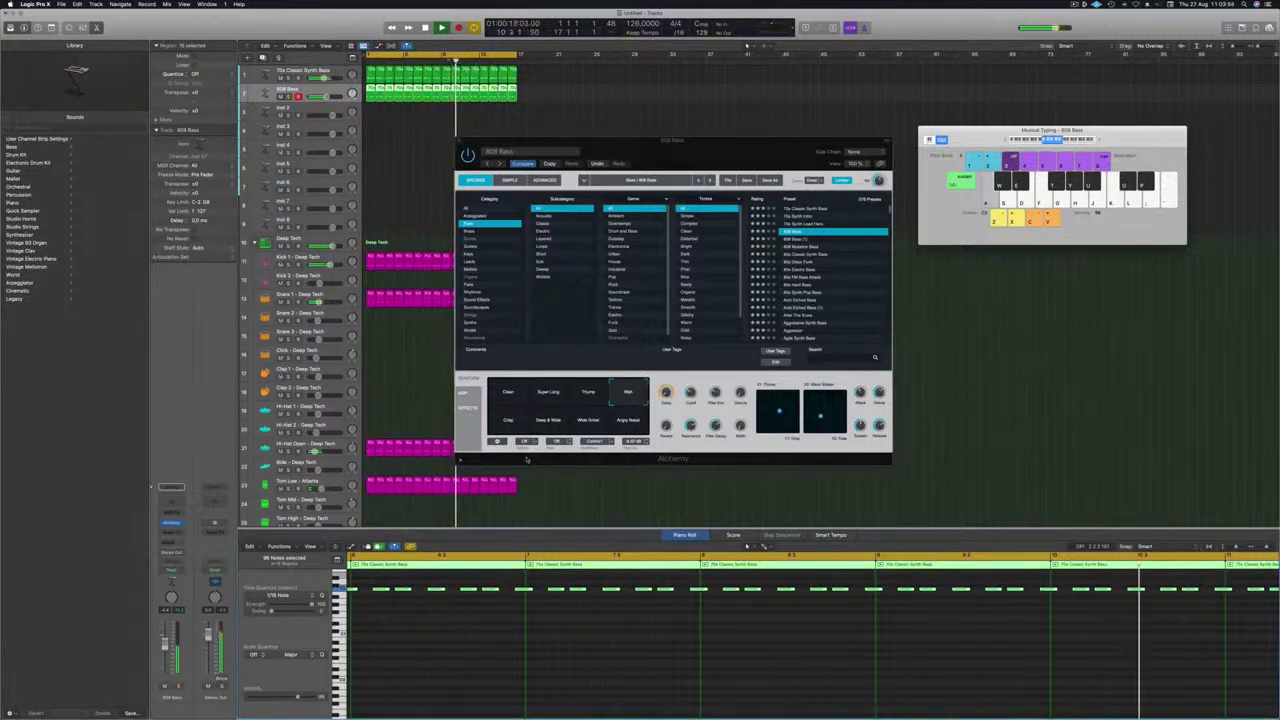
Audition the remaining 808 Bass variations, choose Wide Growl and lower the track's volume slightly
left_click(508, 420)
left_click(540, 423)
left_click(584, 420)
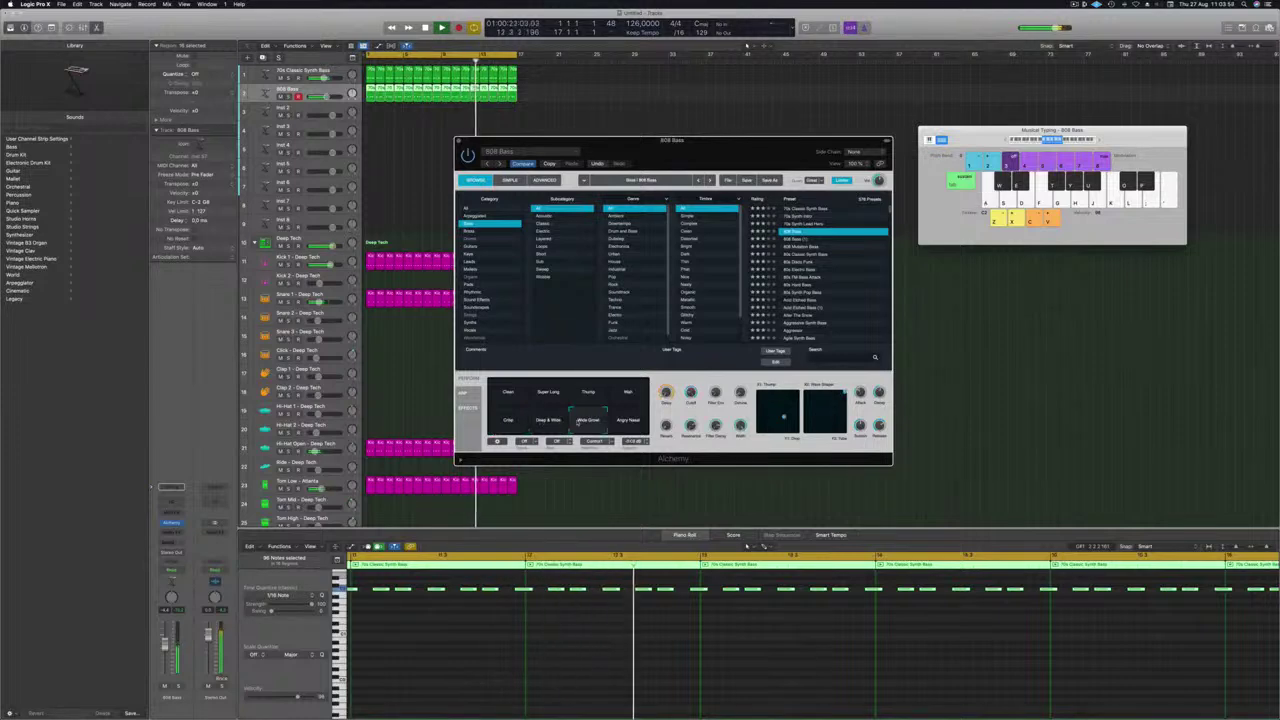
left_click(621, 424)
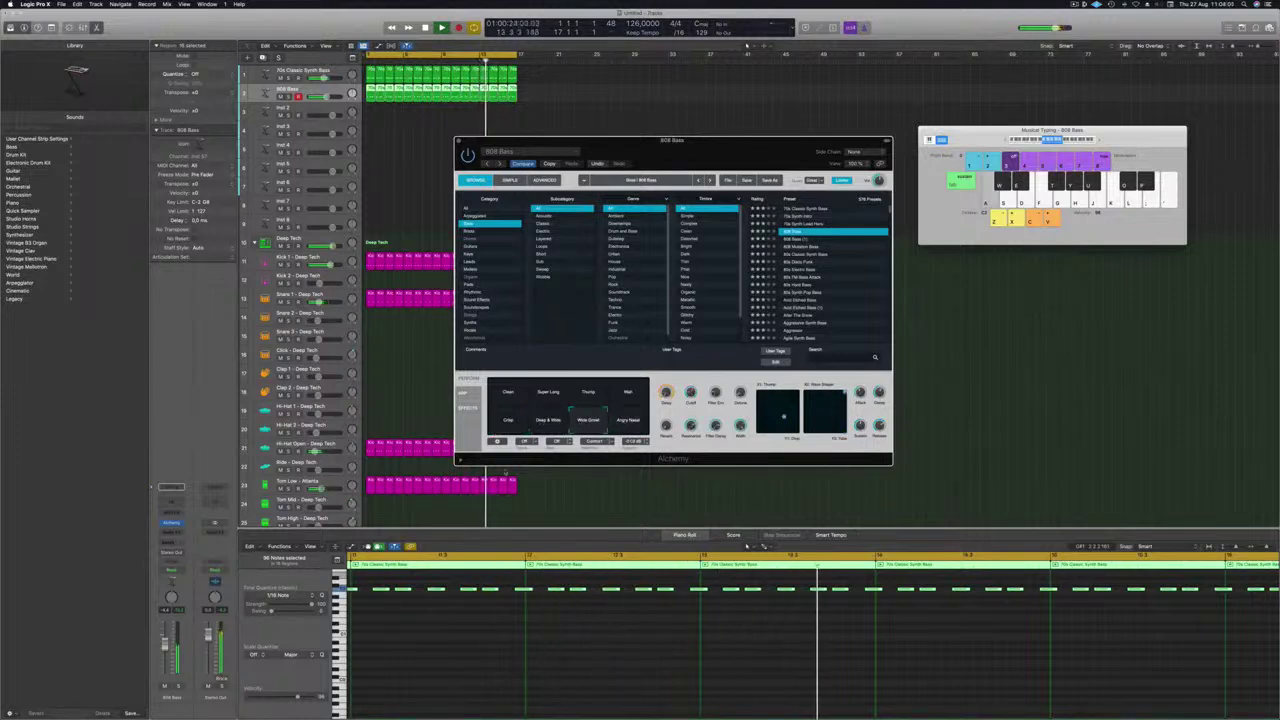
left_click_drag(165, 645, 165, 649)
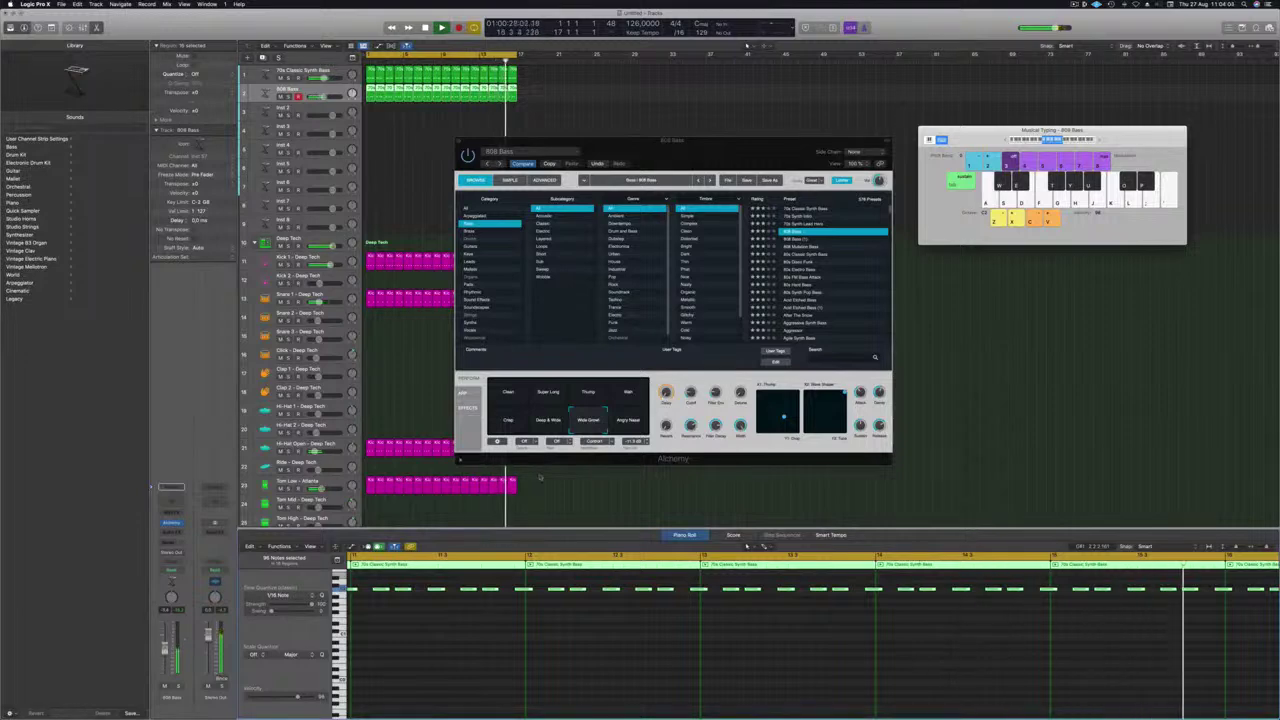
left_click(689, 396)
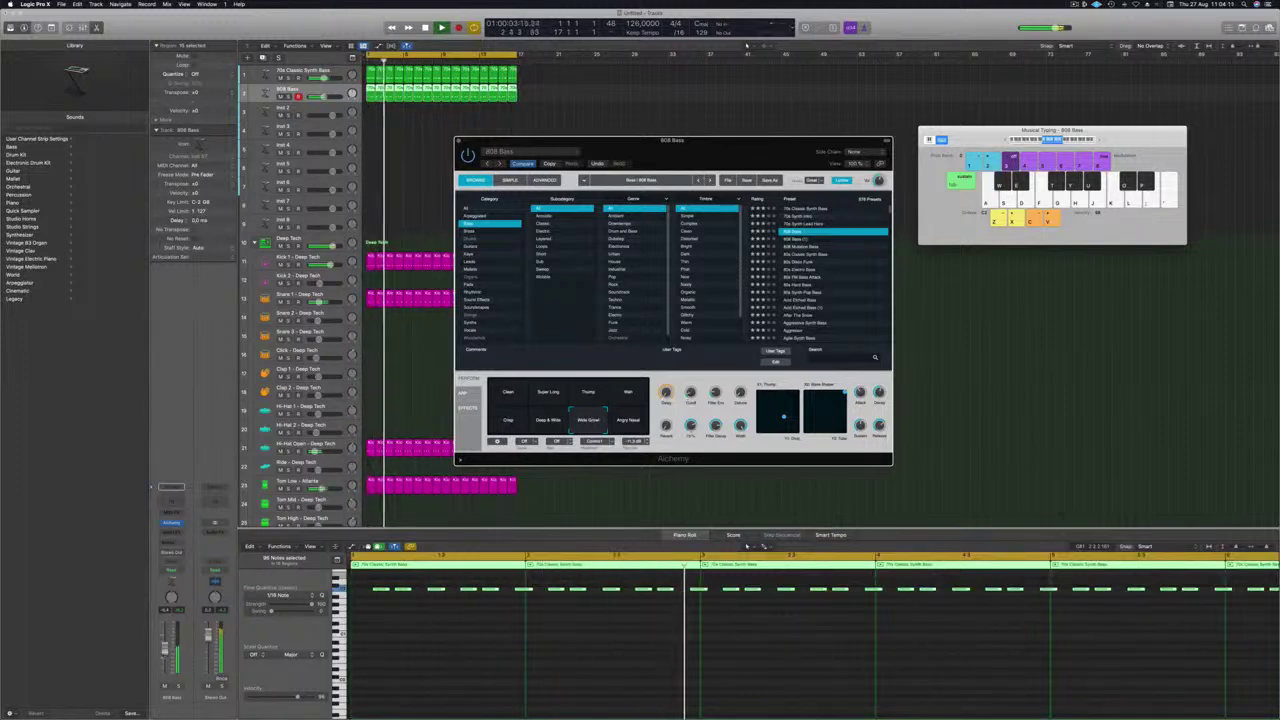
Add a Channel EQ to the 808 Bass track, view its spectrum and close the EQ window
left_click(746, 545)
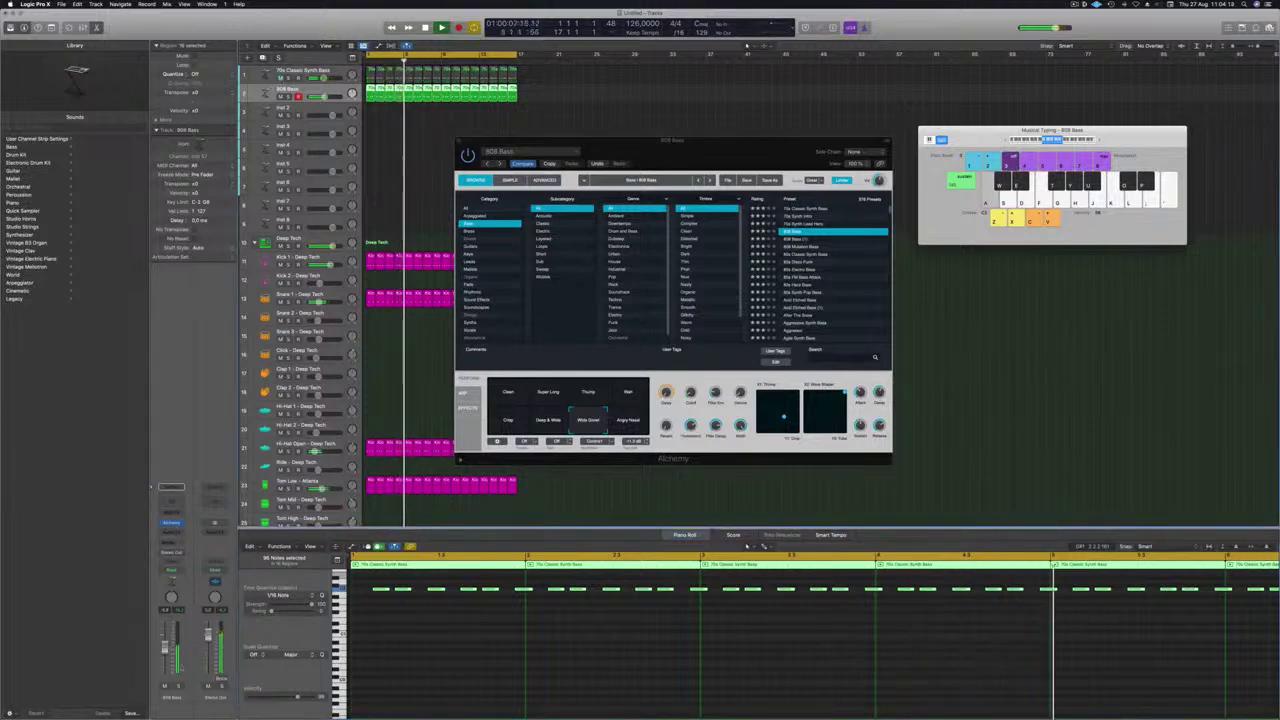
left_click(172, 500)
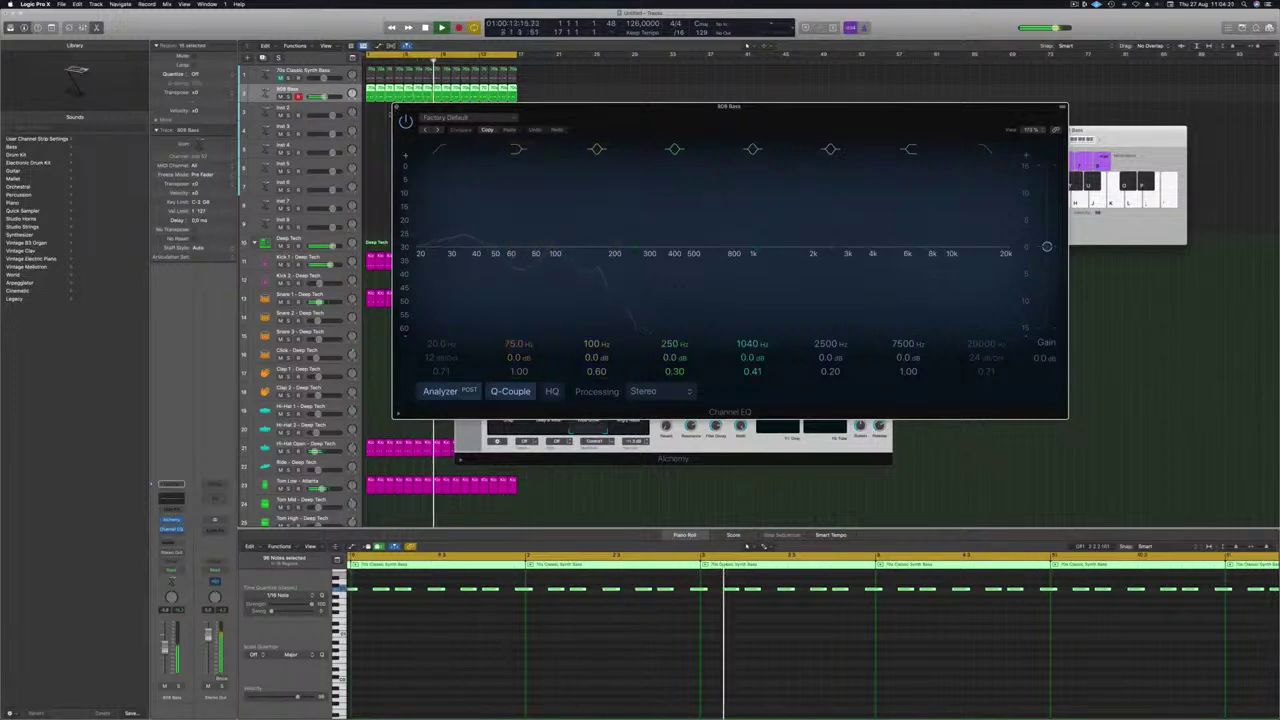
left_click(397, 107)
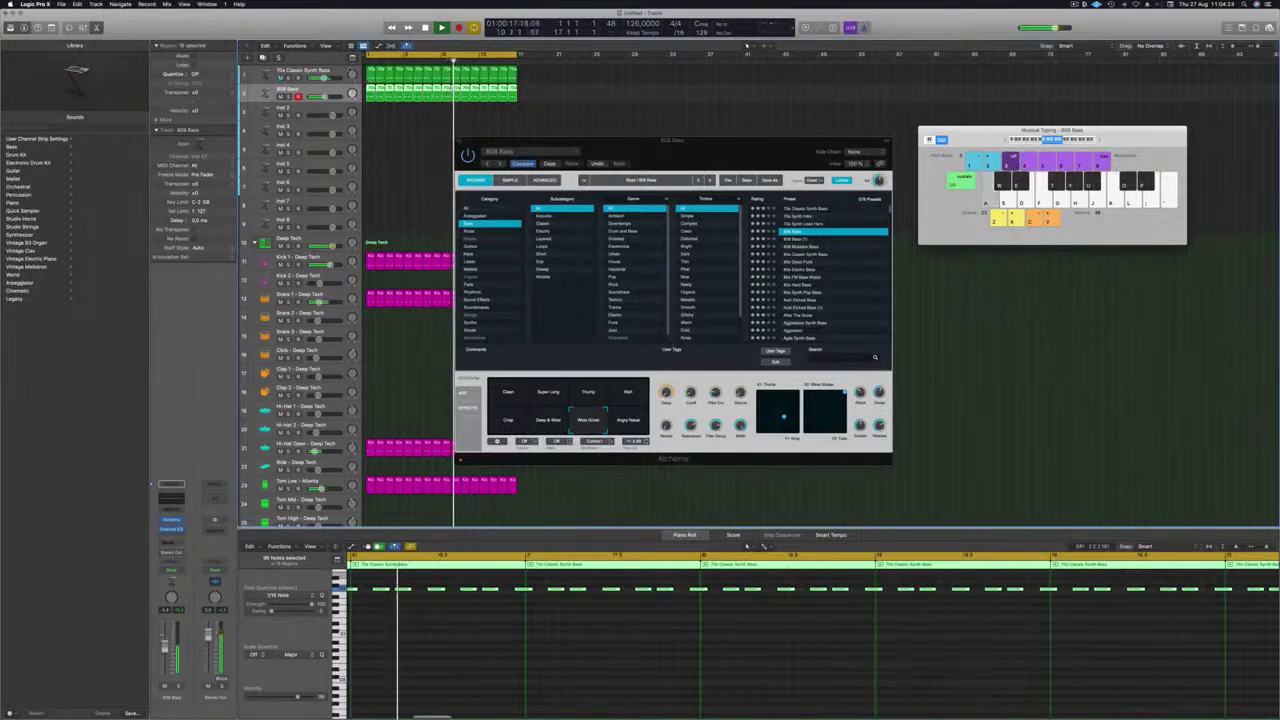
Inspect the 70s Classic Synth Bass track's Alchemy settings and close both Alchemy windows
key("Up")
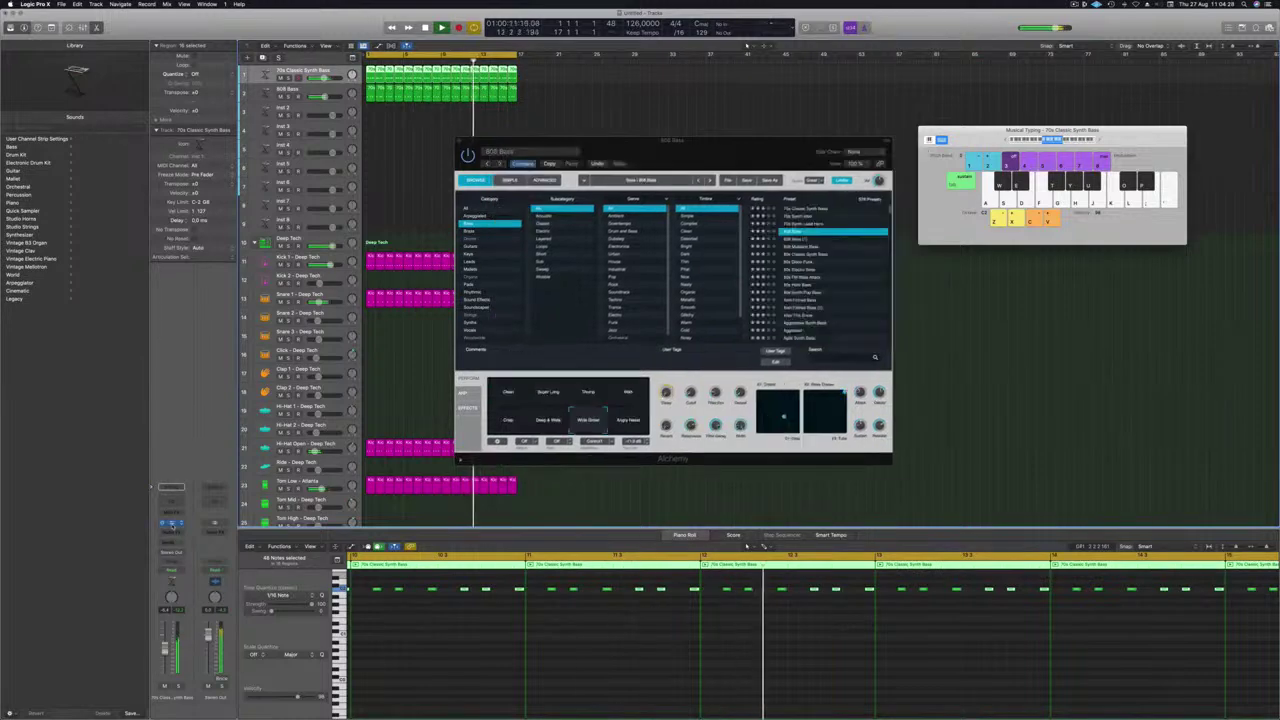
left_click(172, 524)
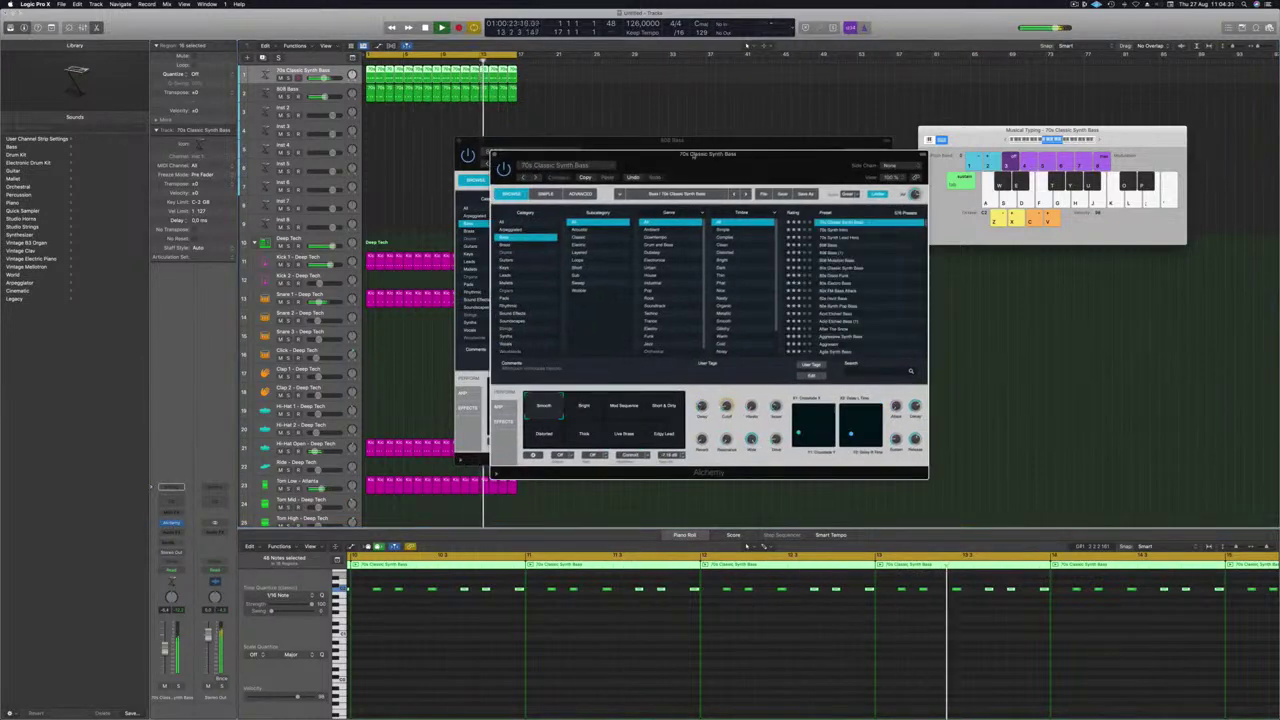
left_click_drag(650, 154, 704, 117)
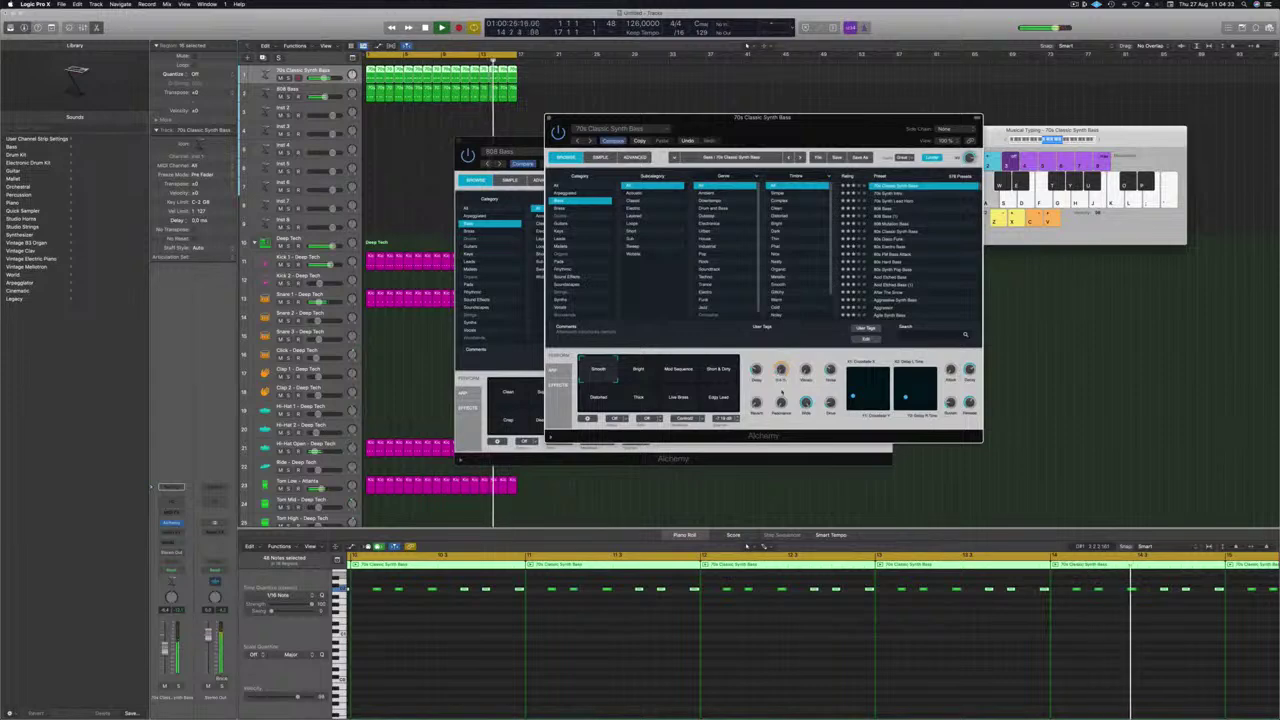
left_click_drag(846, 117, 656, 147)
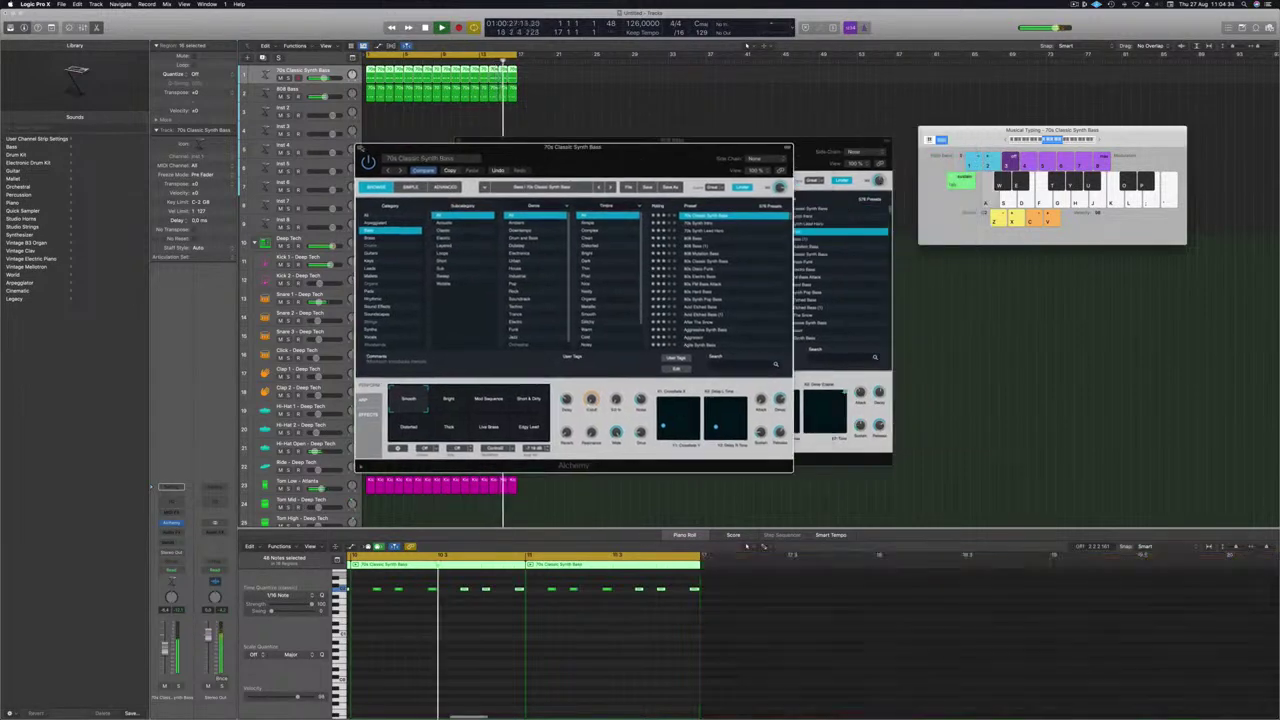
left_click(360, 148)
left_click_drag(469, 141, 432, 147)
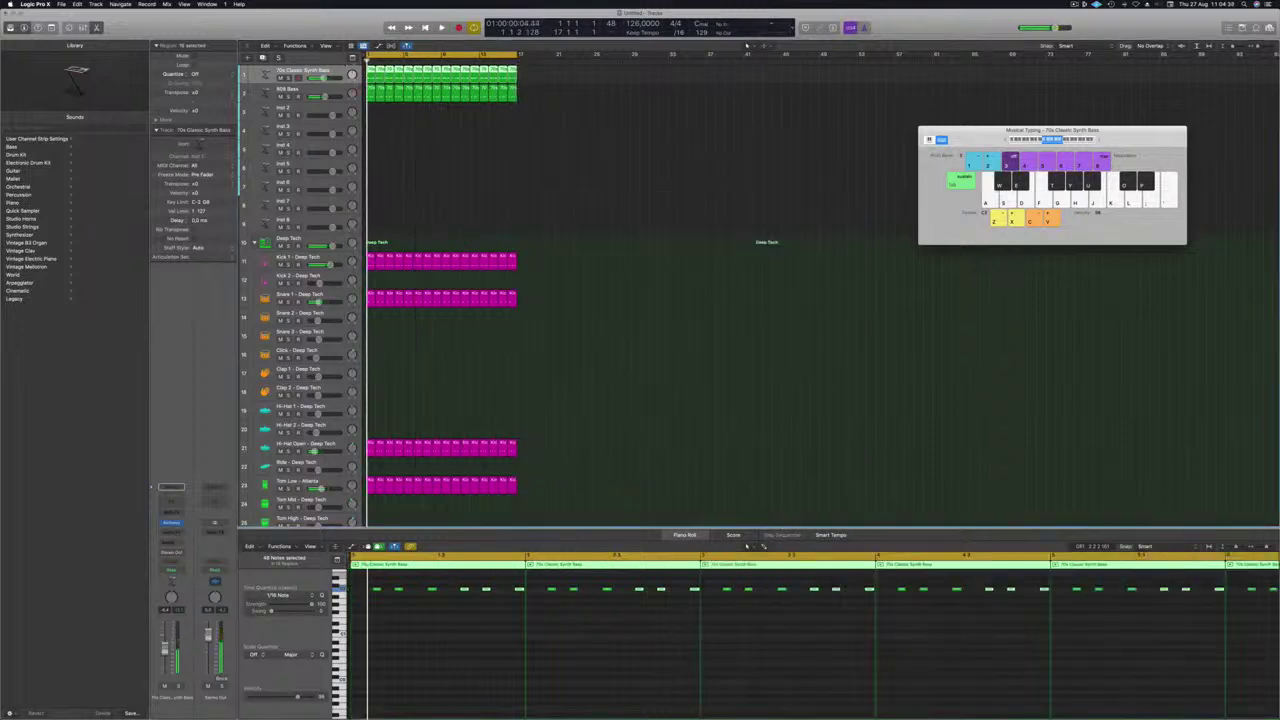
Create a summing track stack starting from the 70s Classic Synth Bass track
right_click(341, 67)
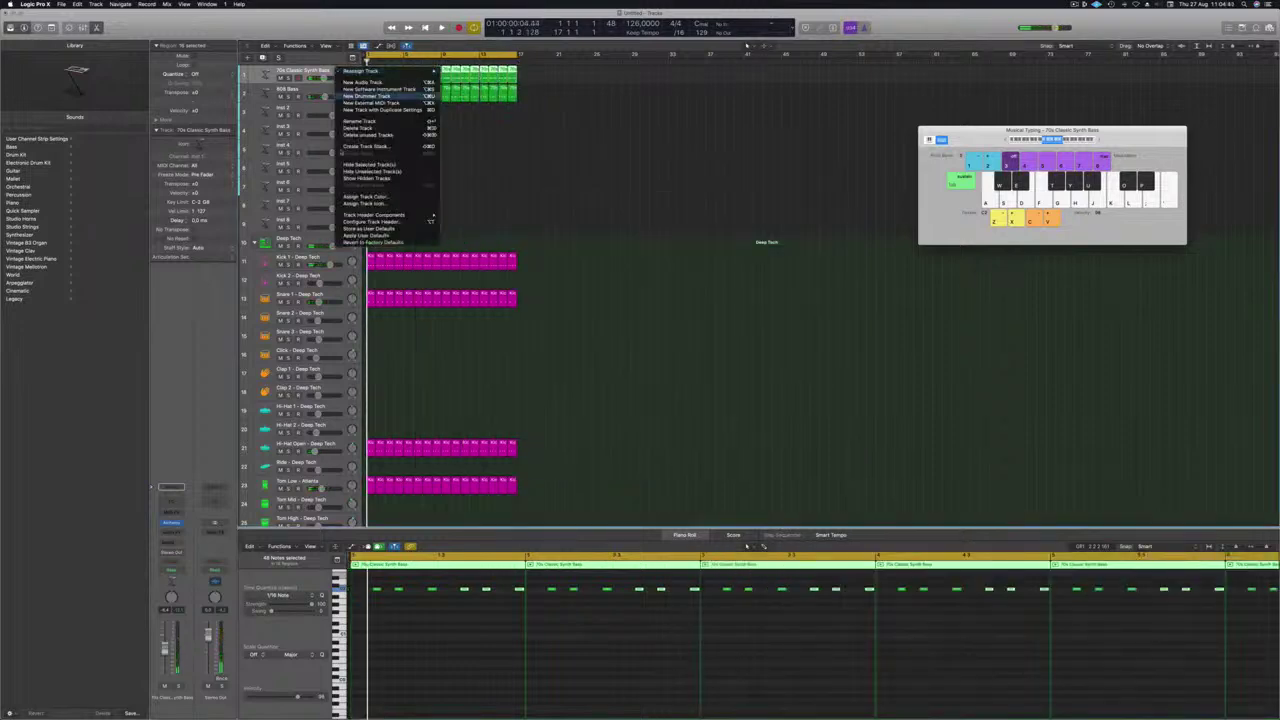
left_click(368, 146)
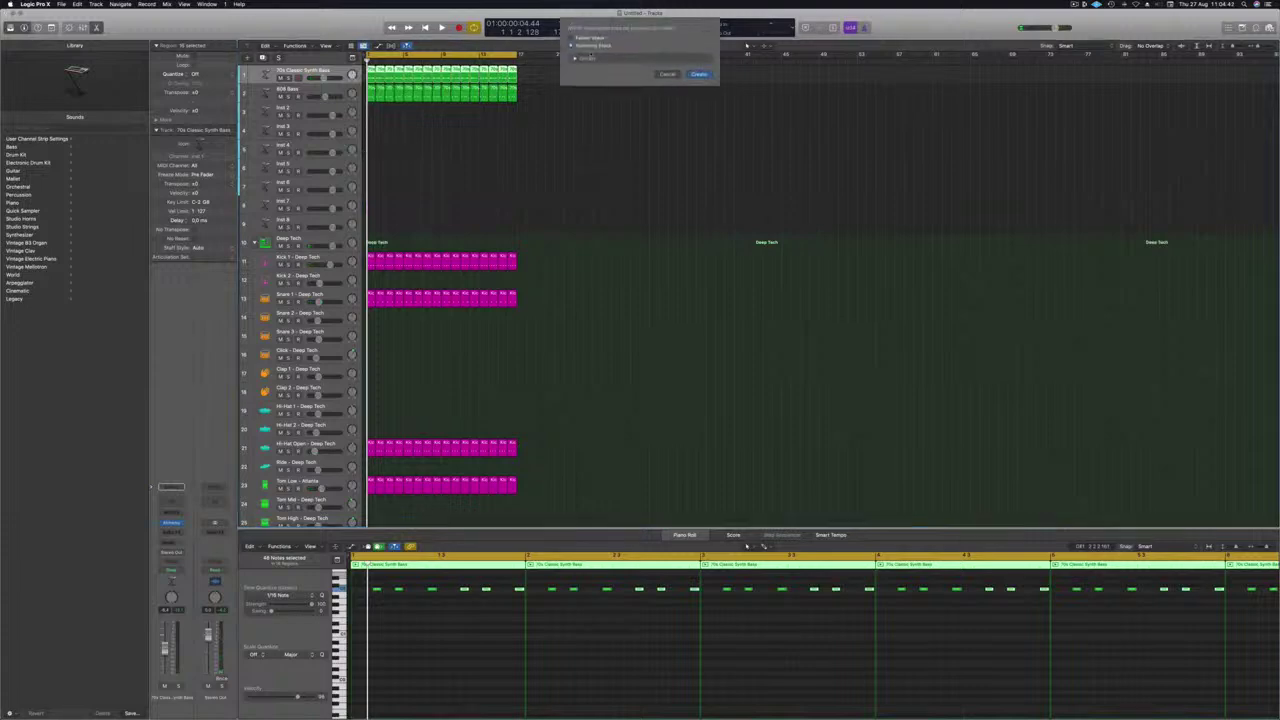
left_click(699, 74)
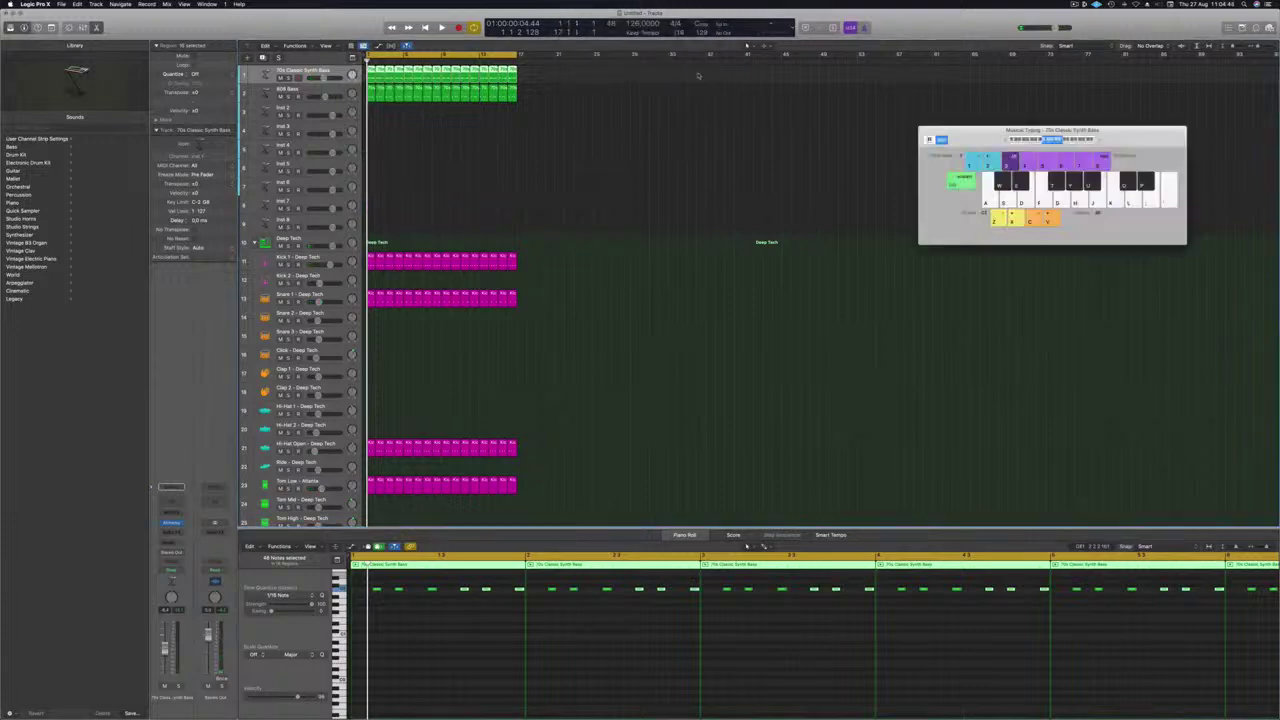
Group both bass tracks inside the summing stack, rename it BASS STACK and play the arrangement
left_click_drag(309, 106, 315, 88)
left_click(318, 76)
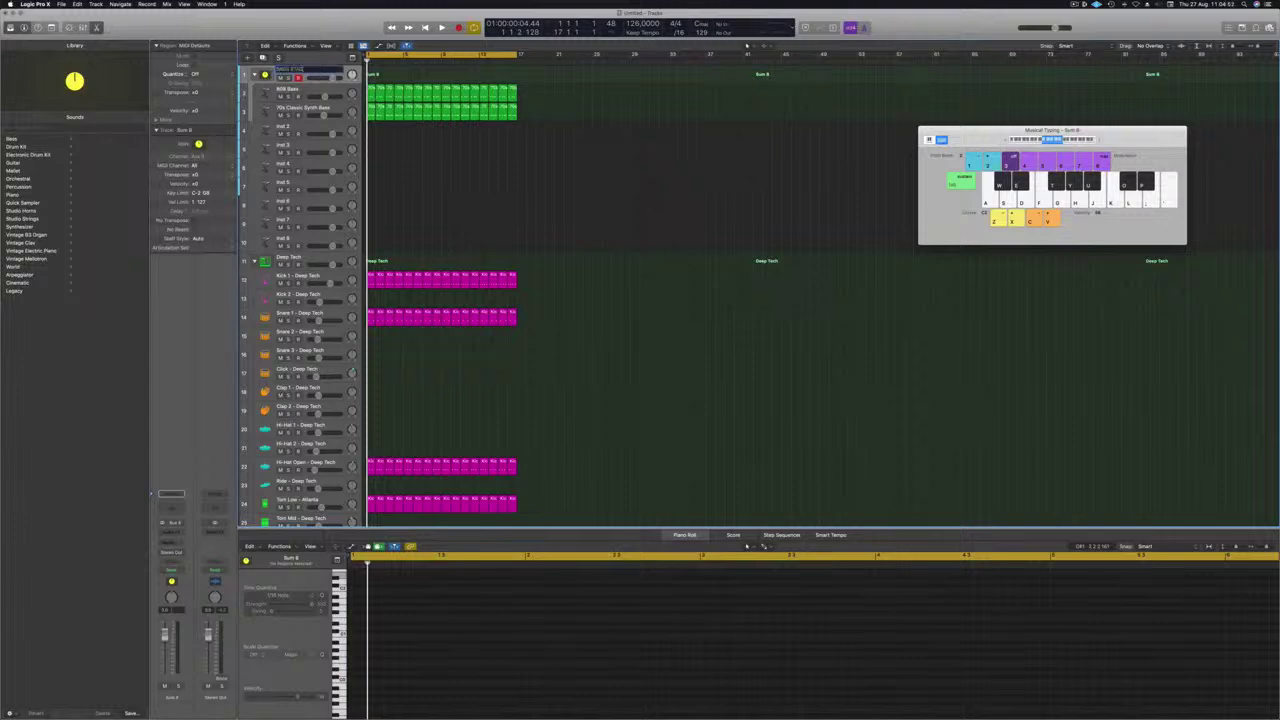
key("space")
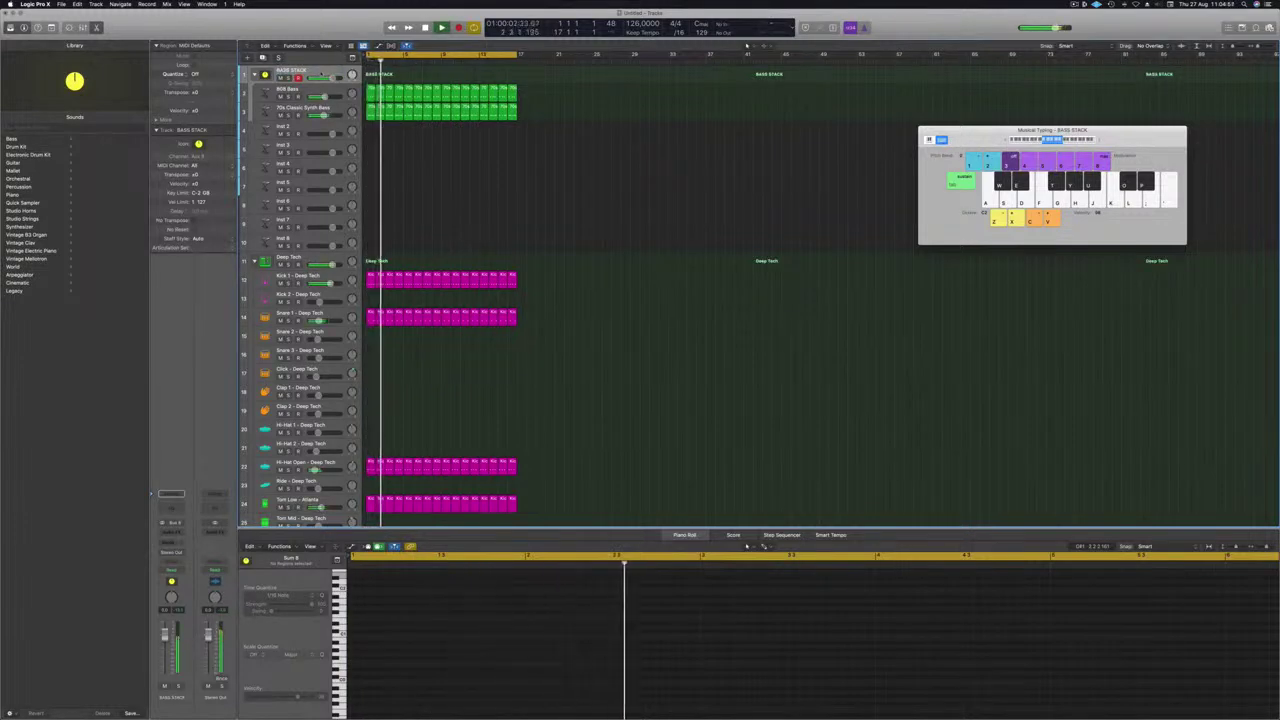
key("space")
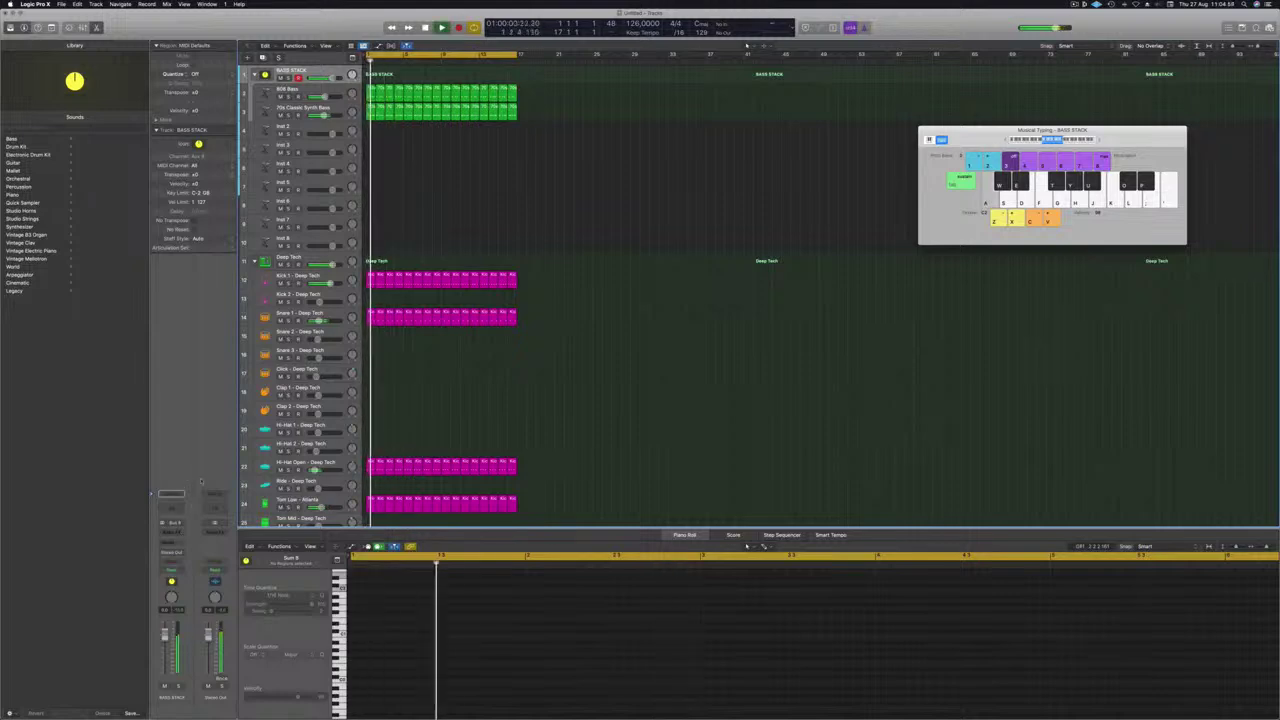
Insert a Channel EQ and a Compressor on the BASS STACK channel
left_click(172, 494)
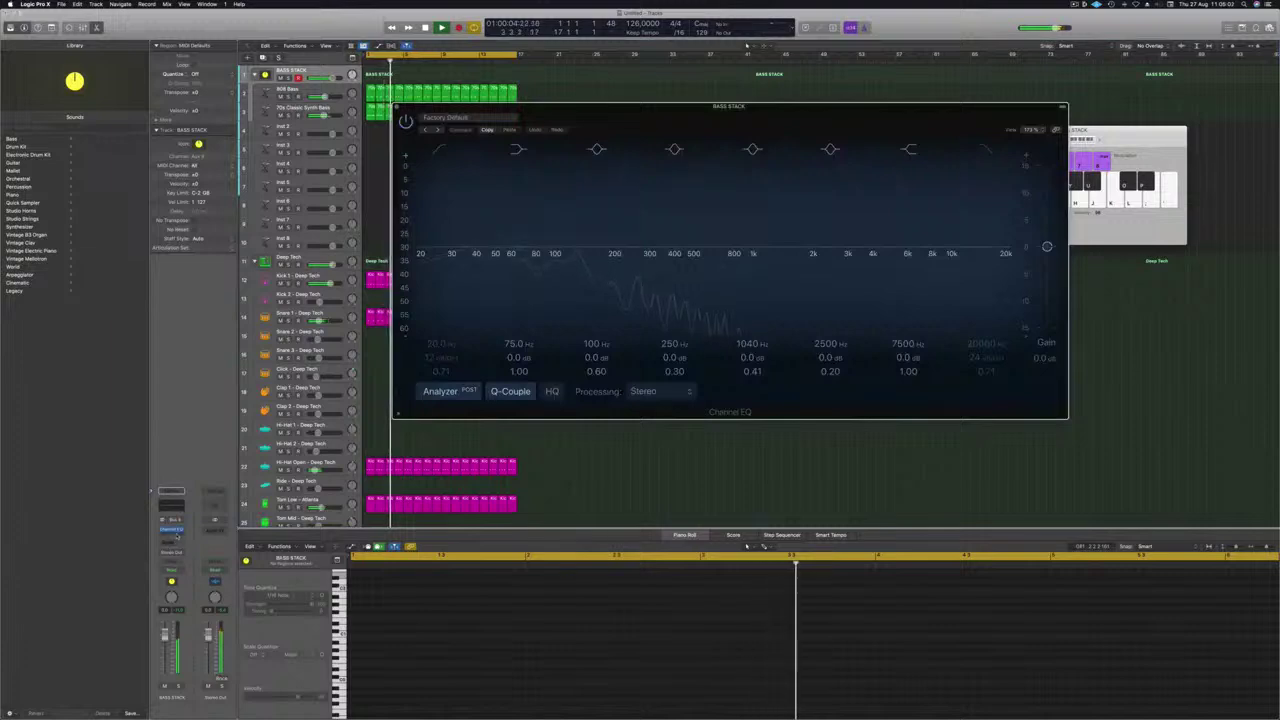
left_click(175, 506)
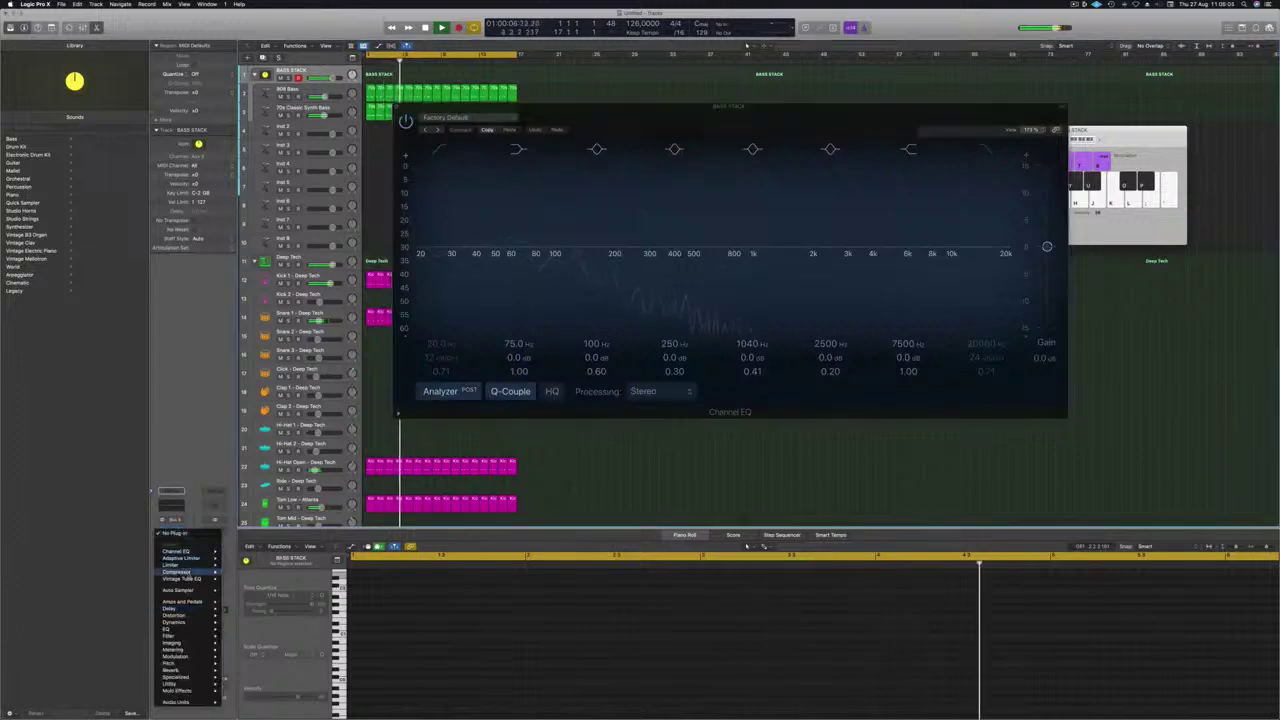
left_click(238, 572)
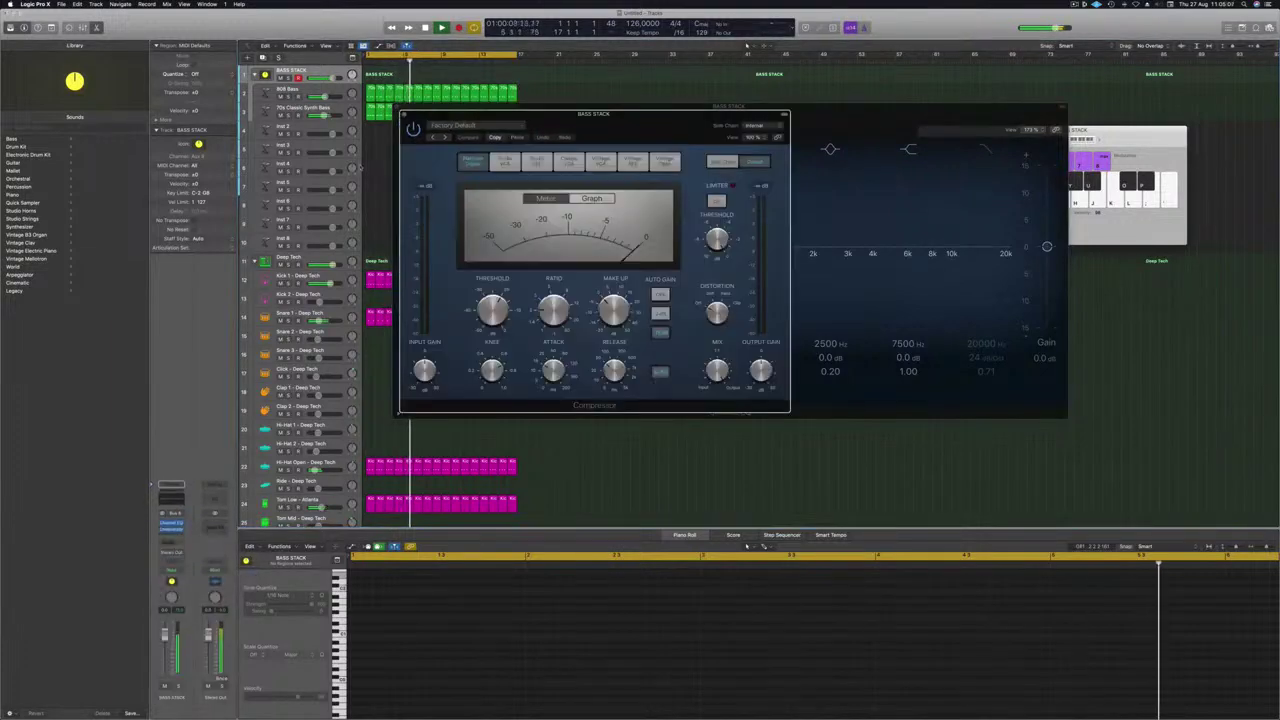
Set the BASS STACK compressor's side chain to Kick 1 - Deep Tech and close the Compressor and Channel EQ windows
left_click(755, 126)
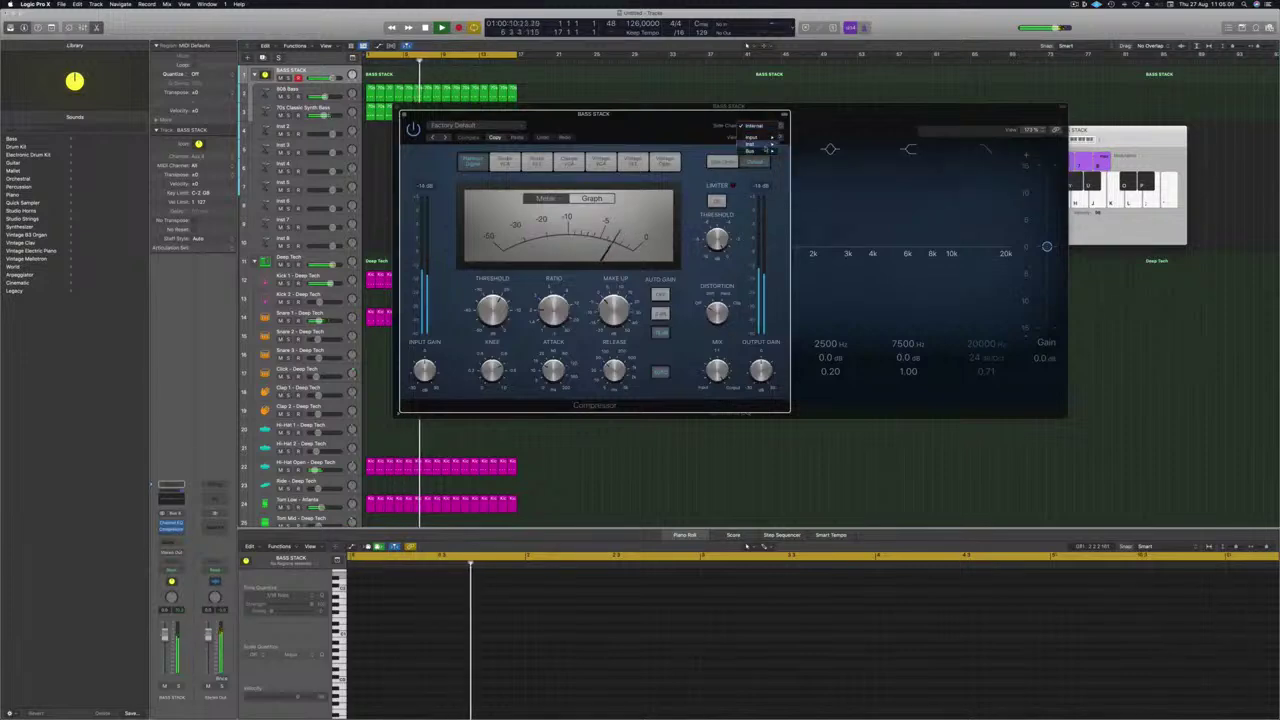
mouse_move(750, 143)
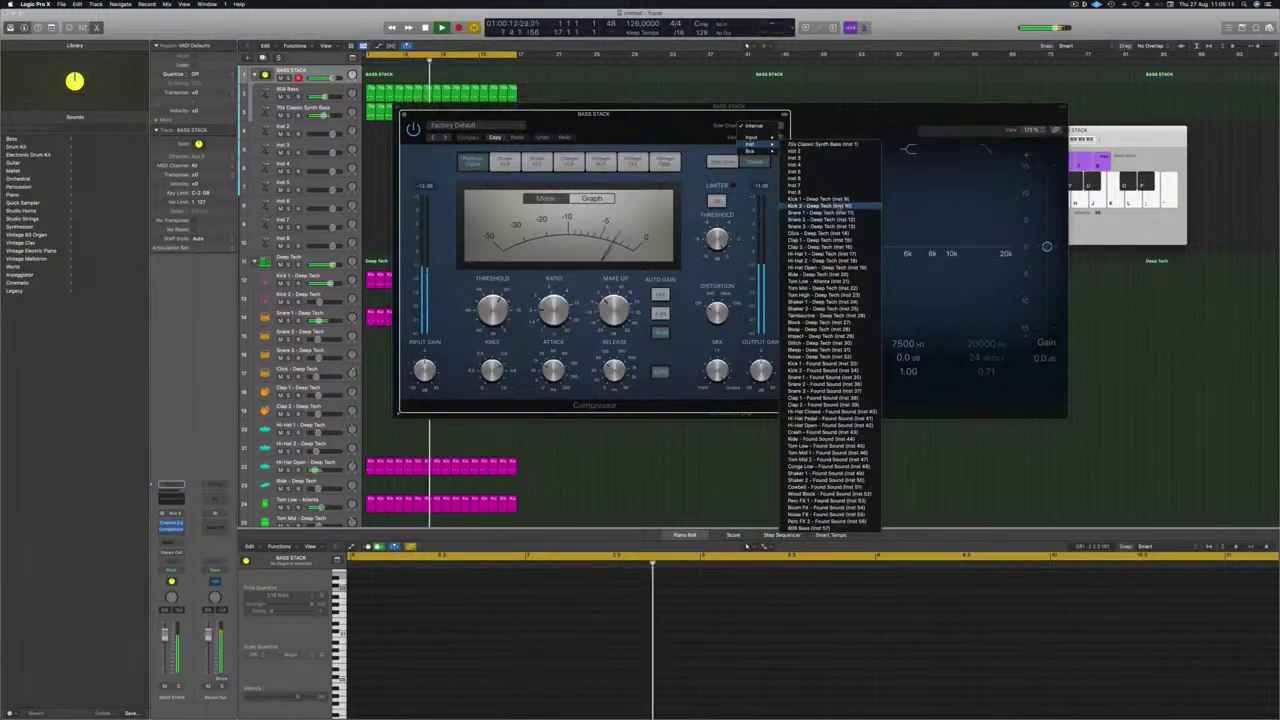
left_click(820, 199)
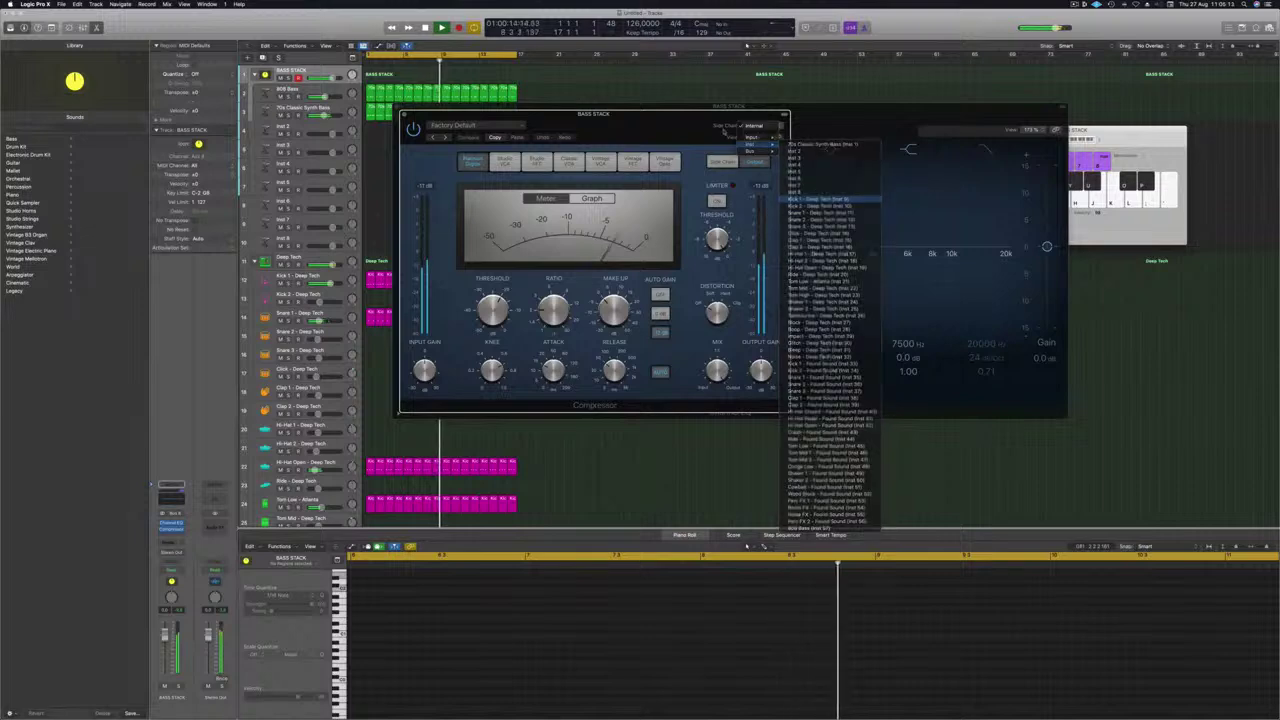
left_click_drag(593, 113, 680, 115)
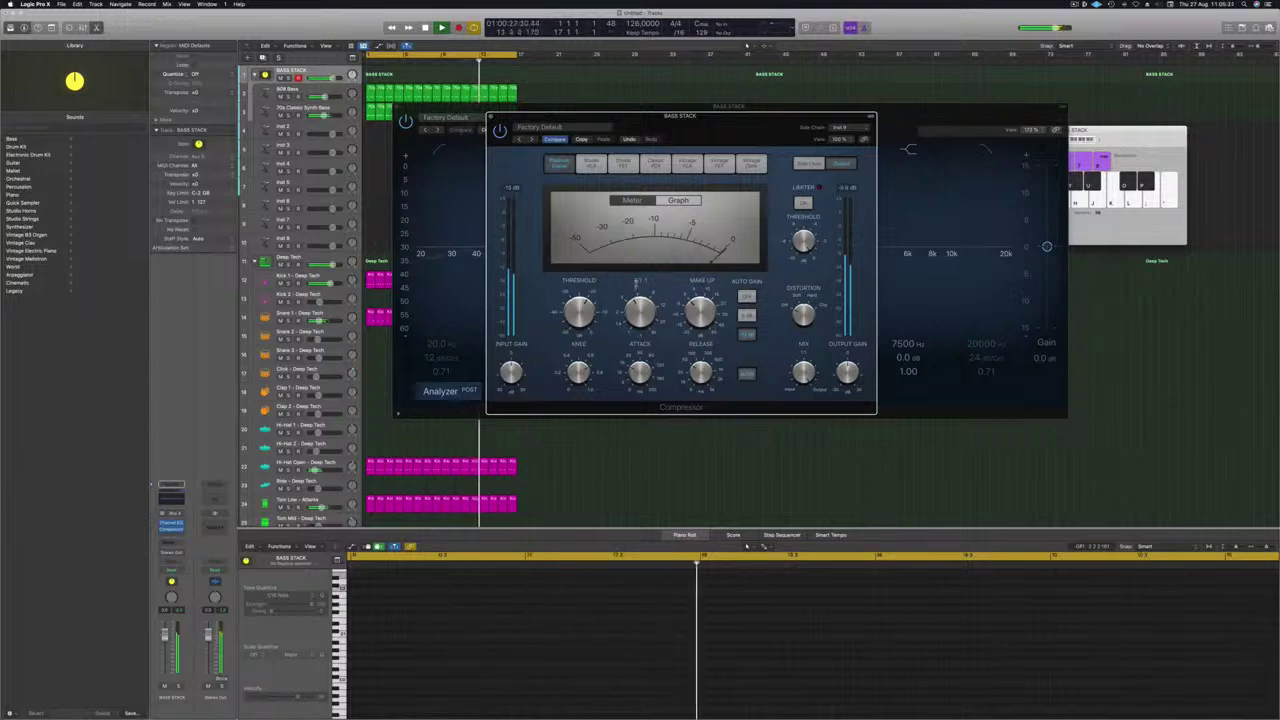
left_click_drag(726, 133, 735, 224)
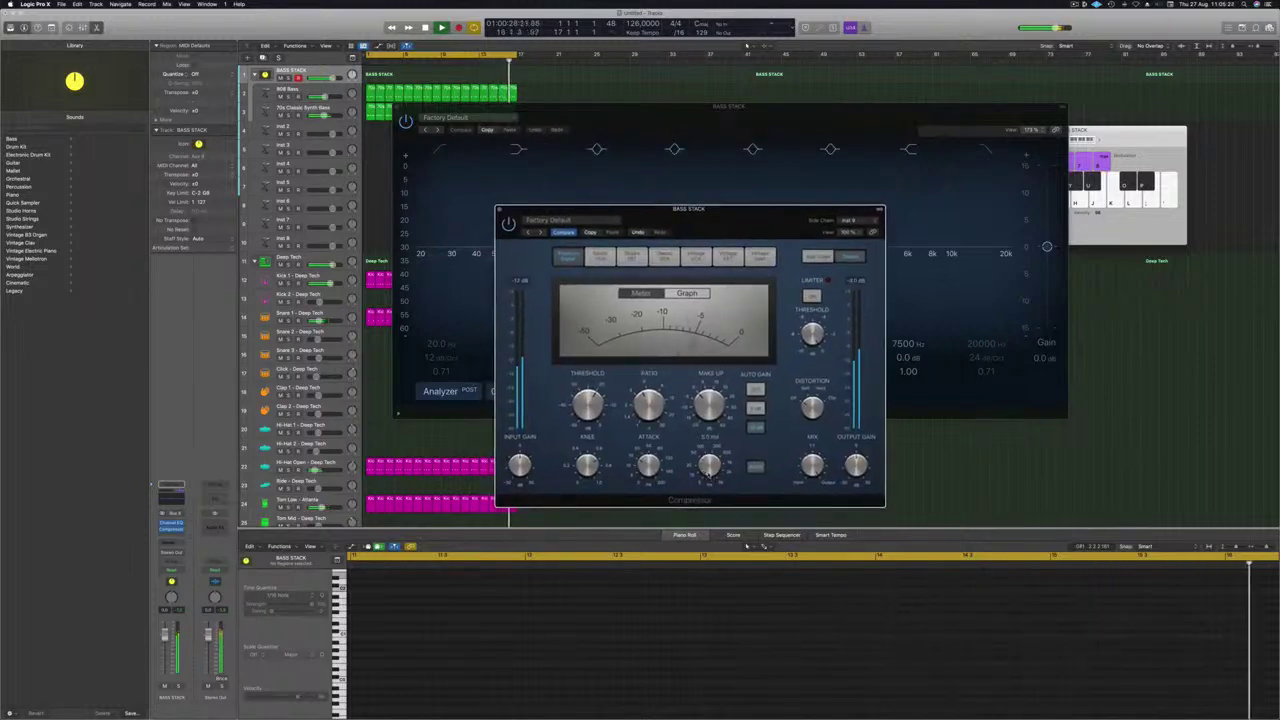
left_click(500, 209)
left_click_drag(605, 107, 570, 176)
left_click(361, 177)
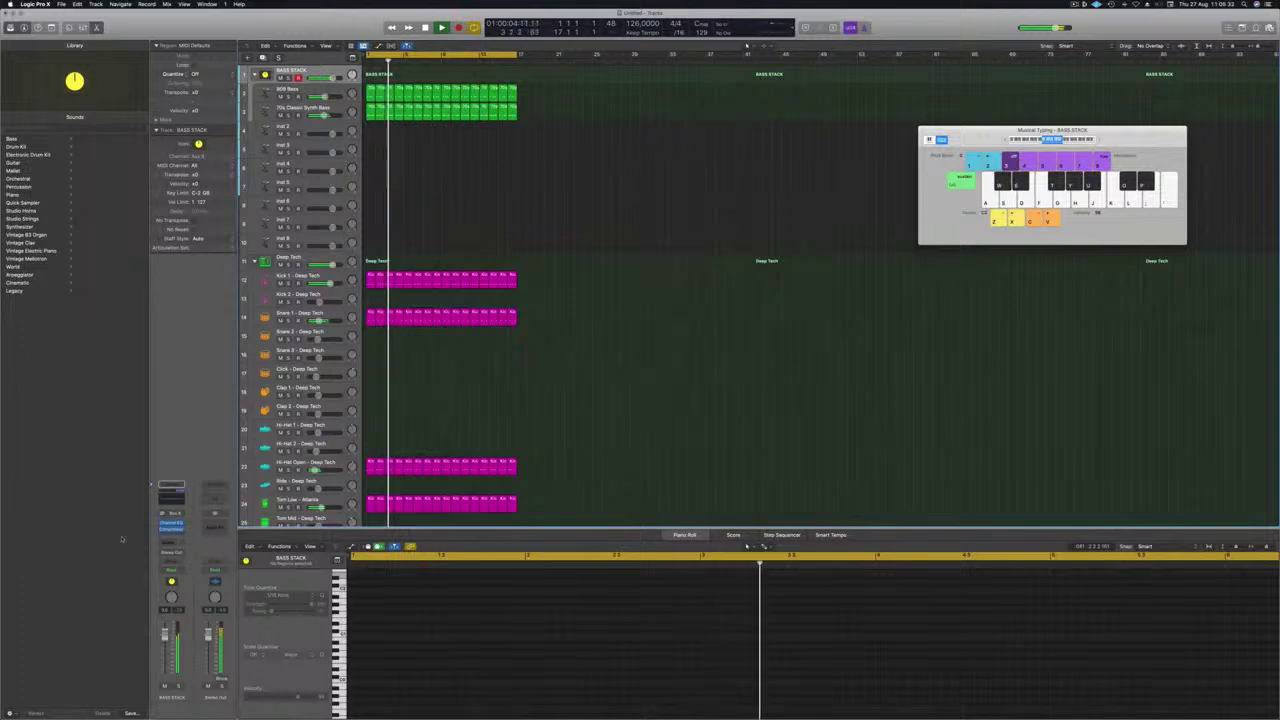
Insert a second Compressor on the BASS STACK channel after the side-chained one
left_click(171, 535)
mouse_move(190, 551)
left_click(240, 552)
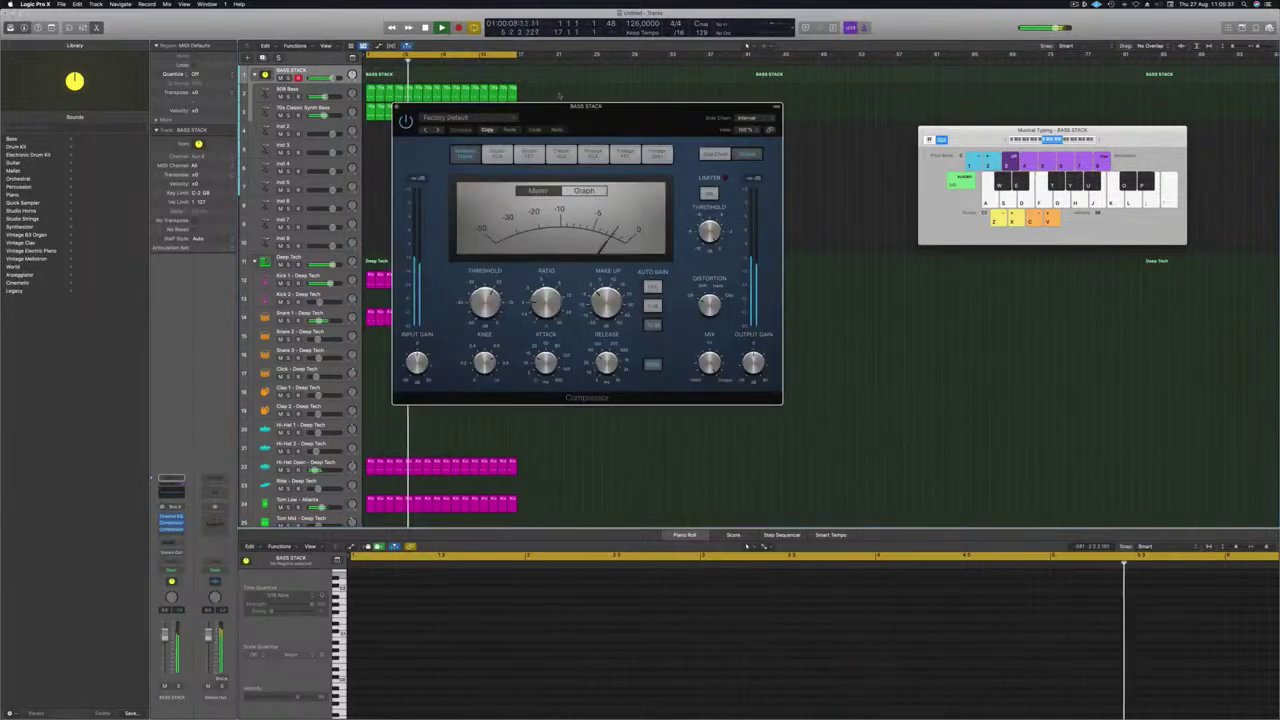
Switch the second BASS STACK Compressor to the Vintage FET model, adjust its threshold and ratio, and replay from the start
left_click_drag(605, 121, 645, 127)
left_click(665, 161)
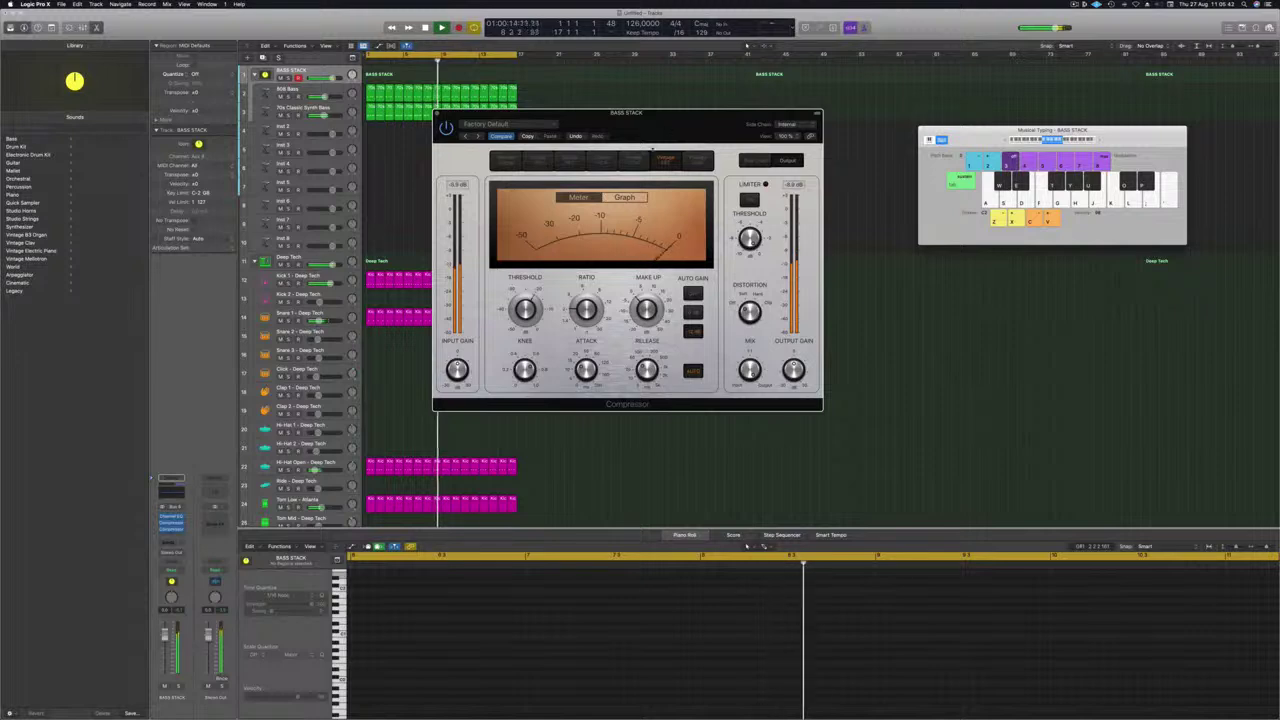
left_click_drag(530, 300, 529, 308)
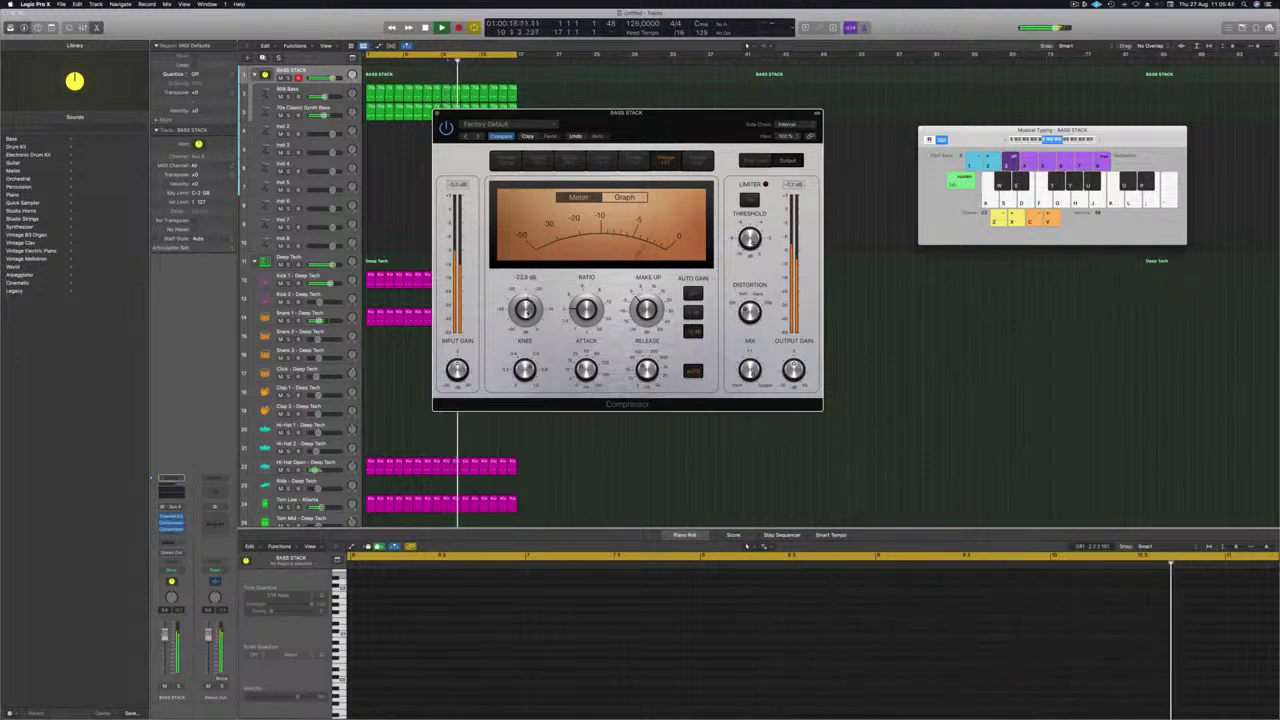
left_click_drag(585, 304, 584, 299)
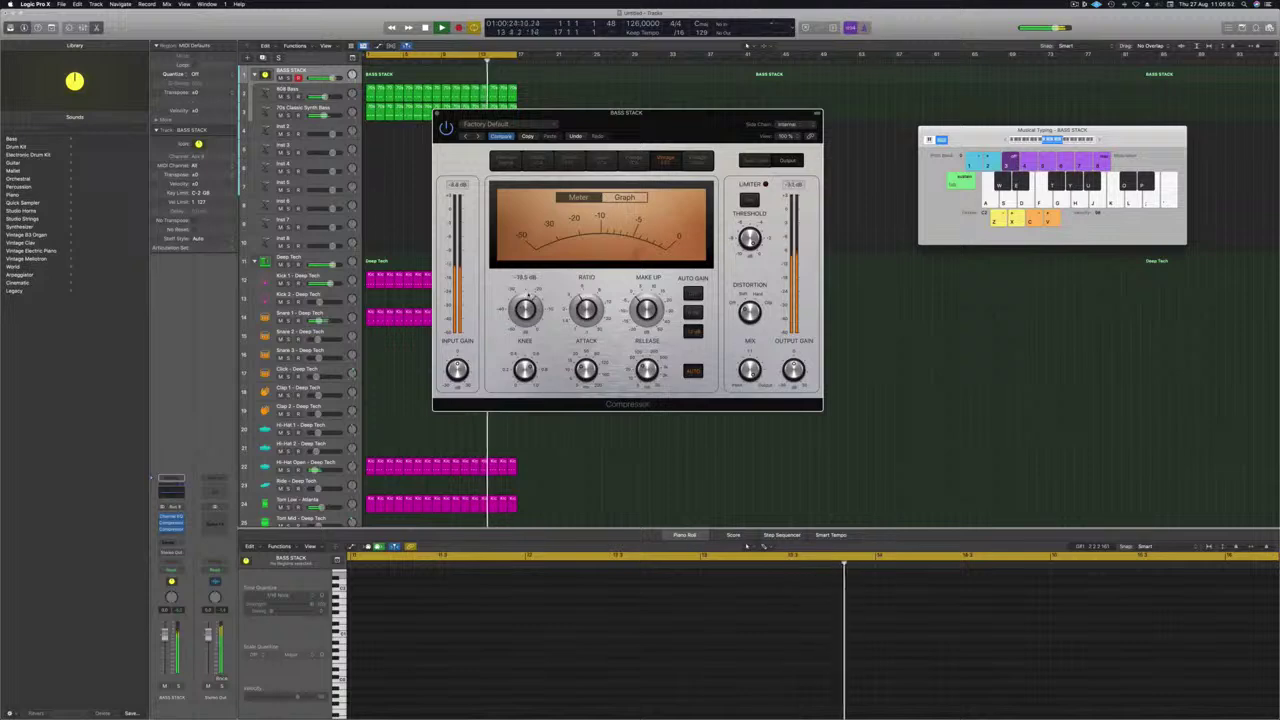
key("Return")
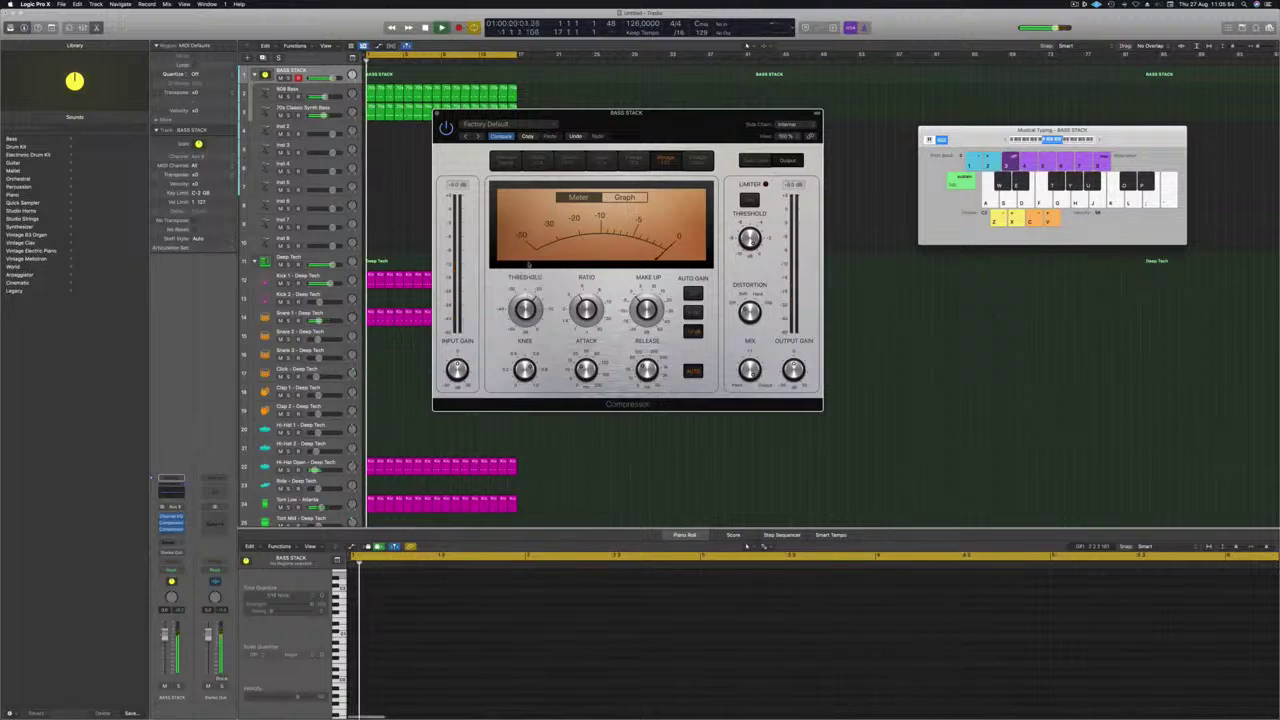
Lower the BASS STACK channel volume slightly by ear and check the stack in solo
left_click_drag(626, 112, 651, 108)
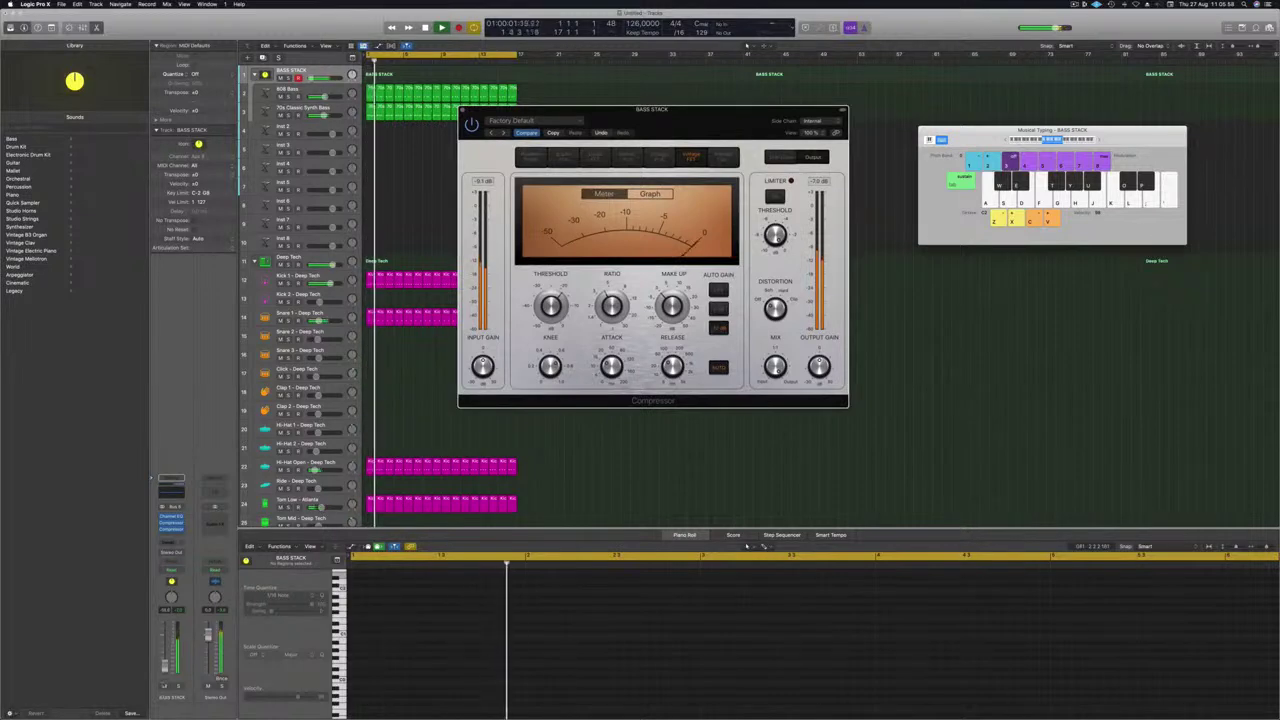
left_click_drag(165, 651, 165, 645)
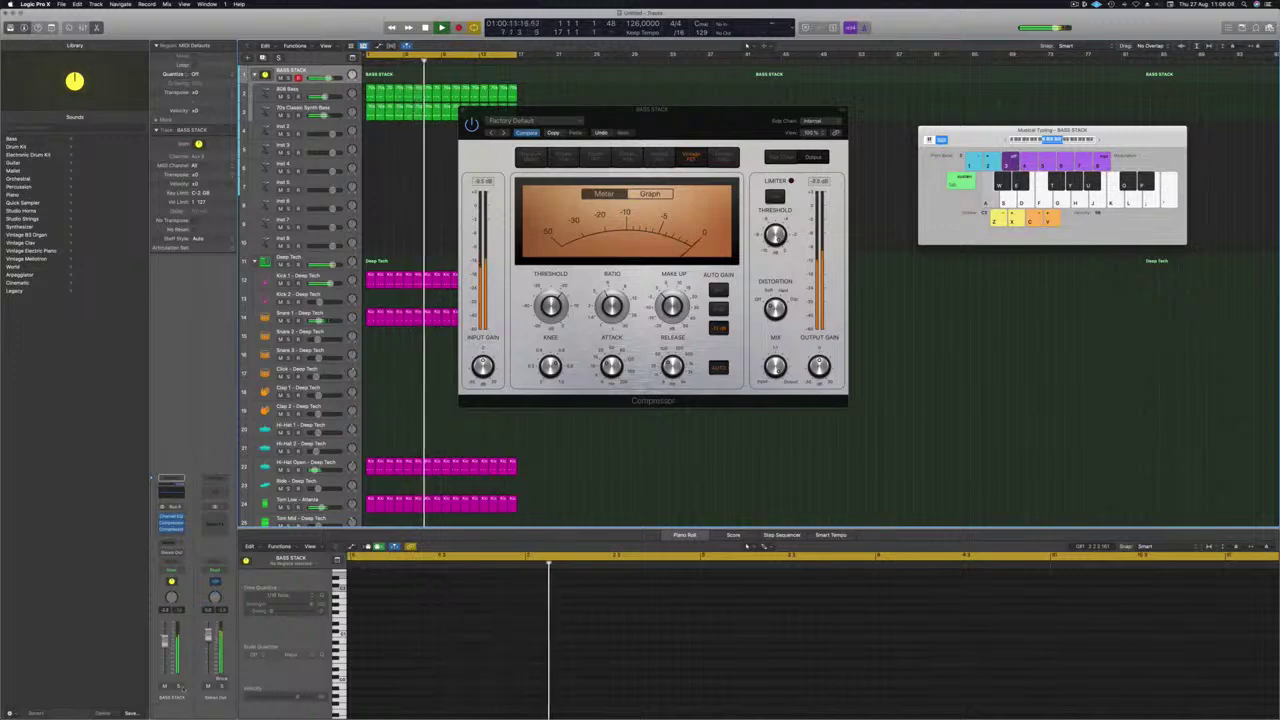
key("s")
key("s")
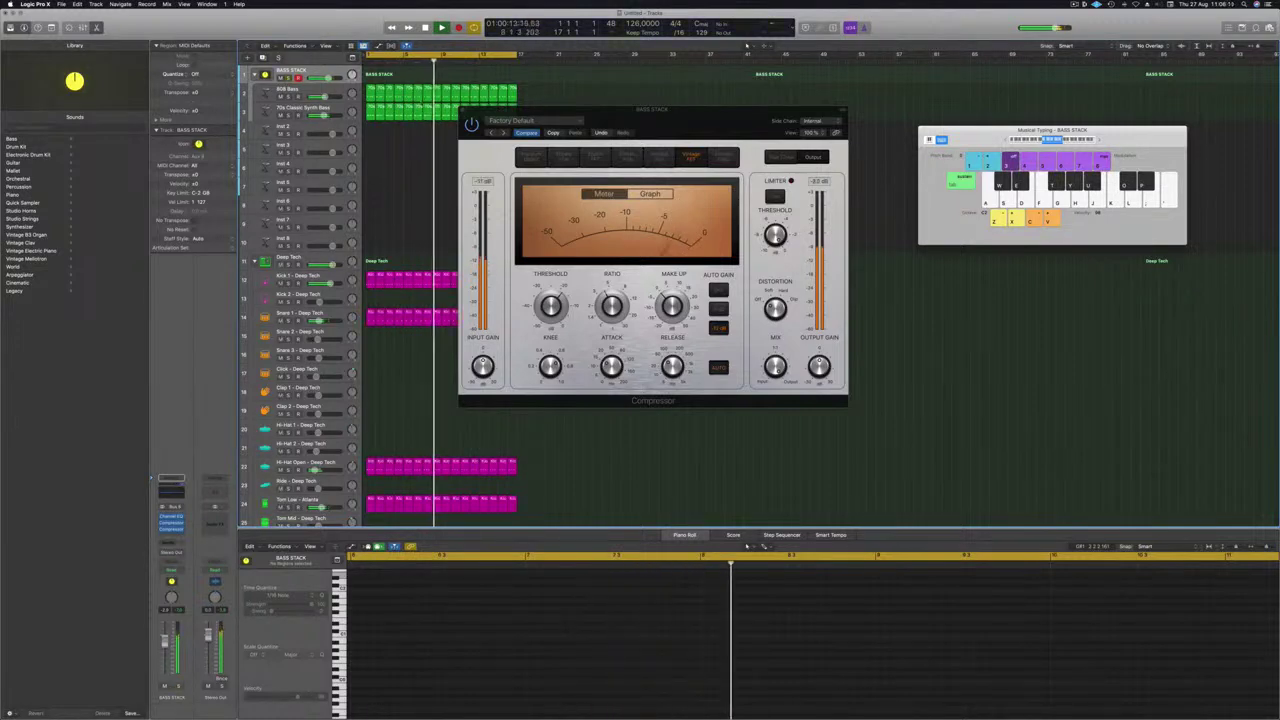
Raise a low-frequency band in the Channel EQ of the 808 Bass track and close the open plug-in windows
key("Down")
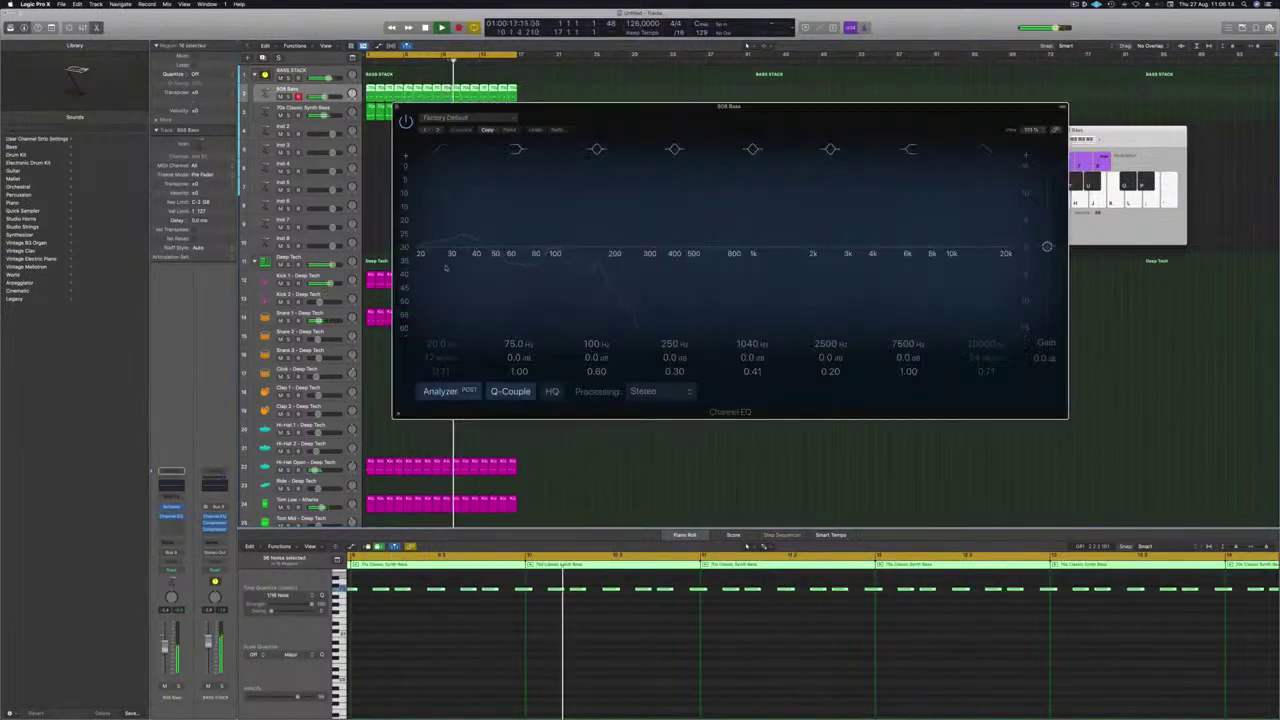
left_click_drag(530, 247, 548, 239)
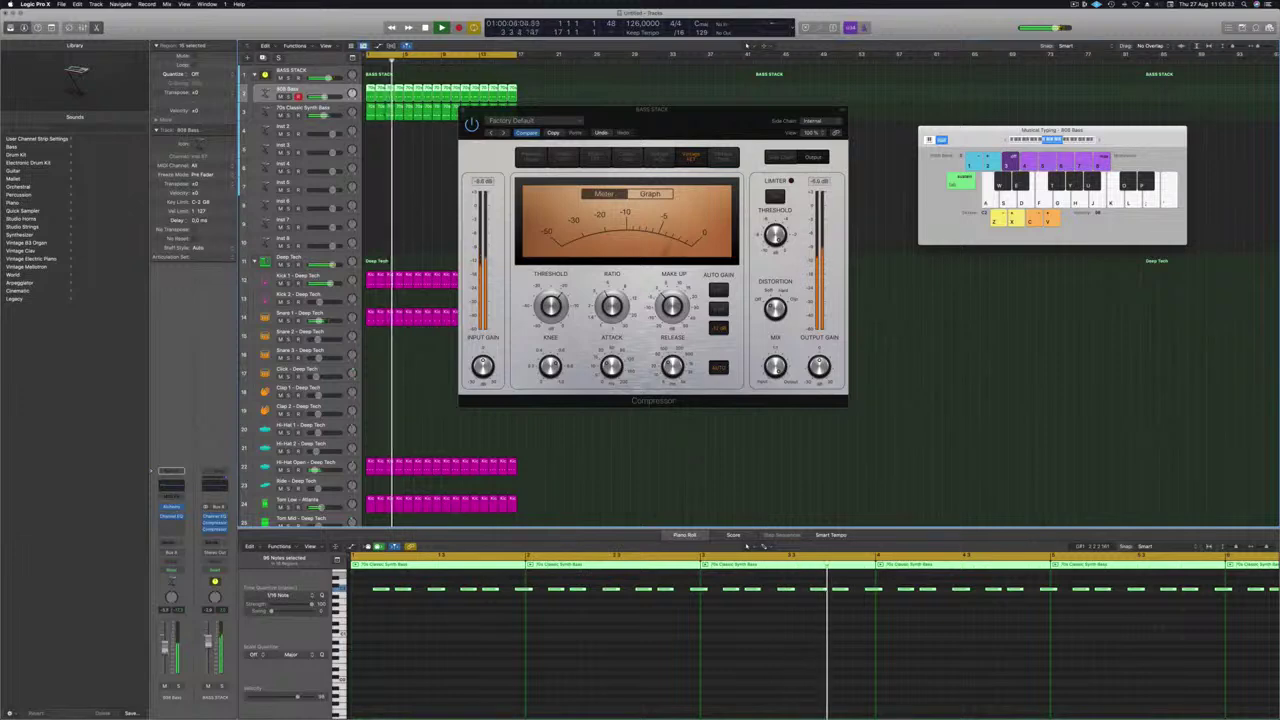
left_click_drag(610, 123, 598, 117)
left_click(451, 110)
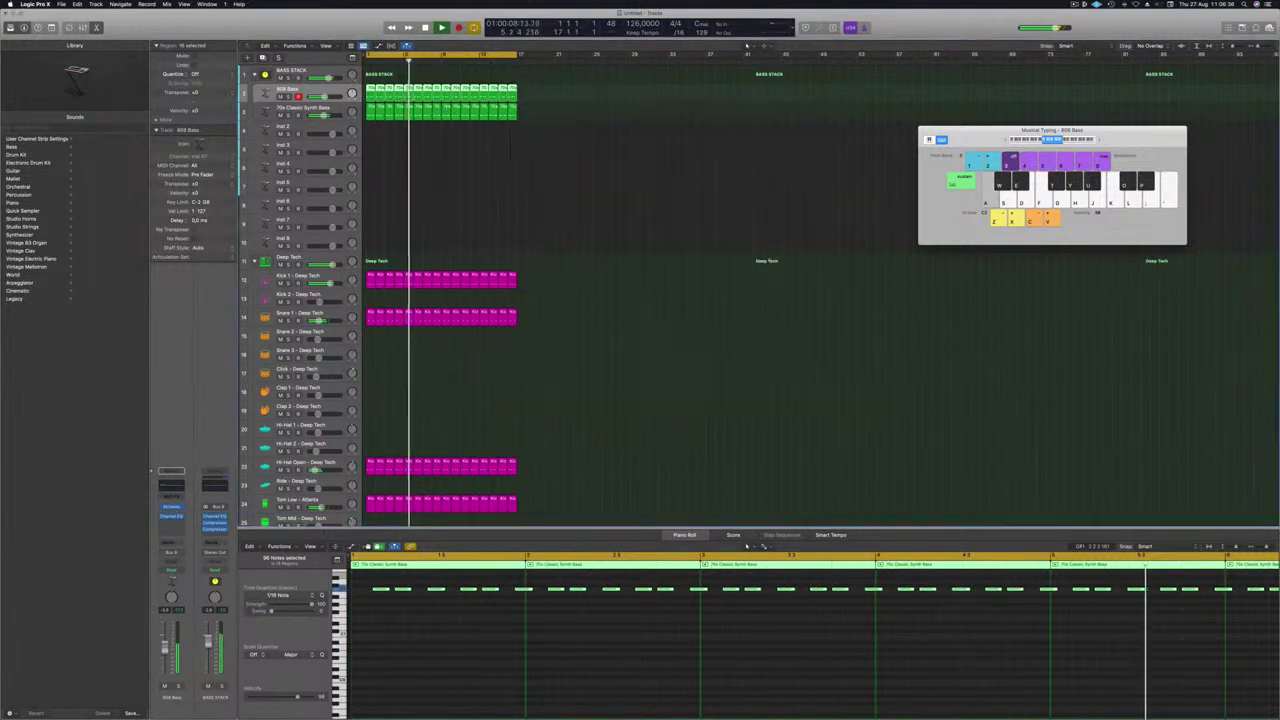
Replay the arrangement and insert the stereo Sculpture modeling synth on the empty Inst 2 track
left_click(440, 161)
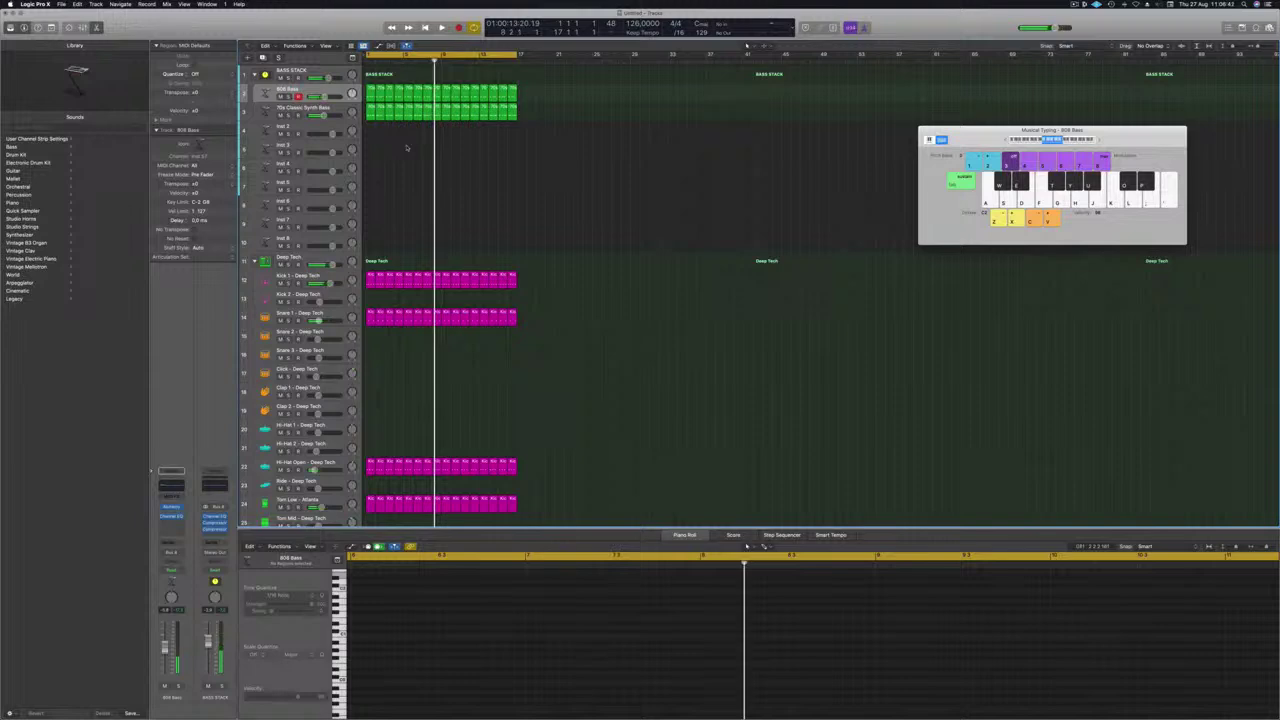
key("Return")
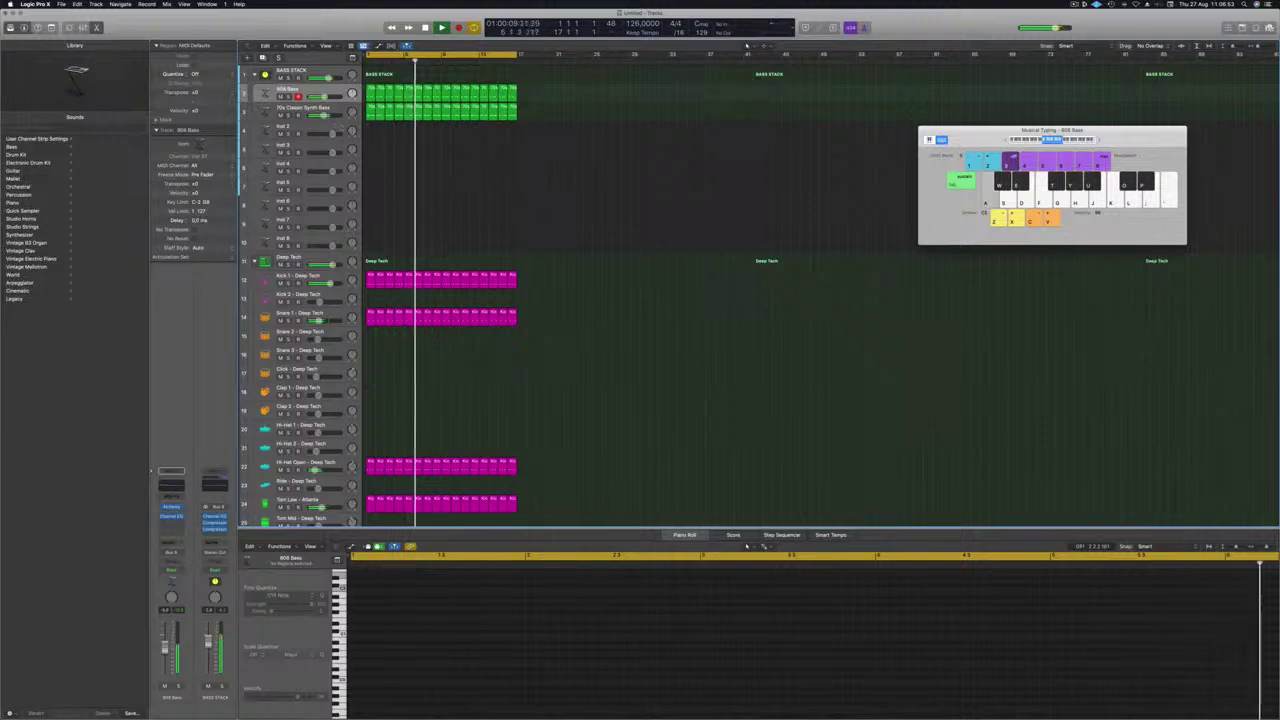
left_click(370, 112)
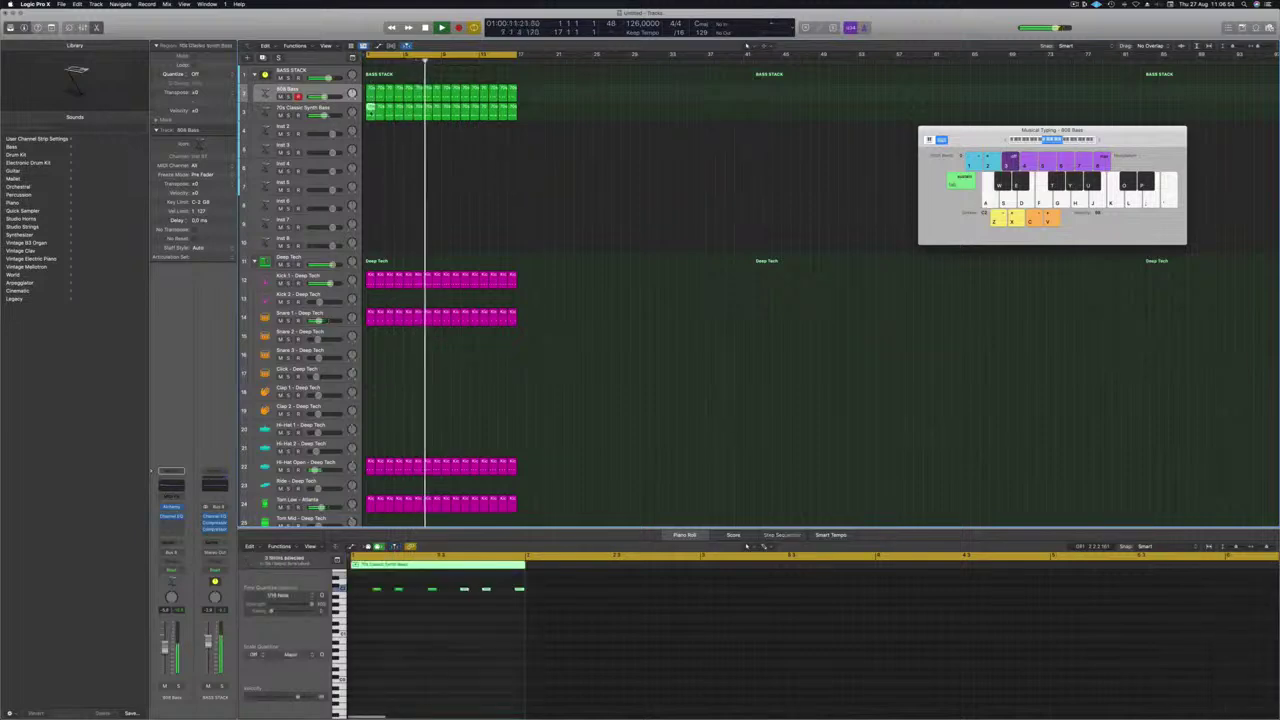
left_click(298, 132)
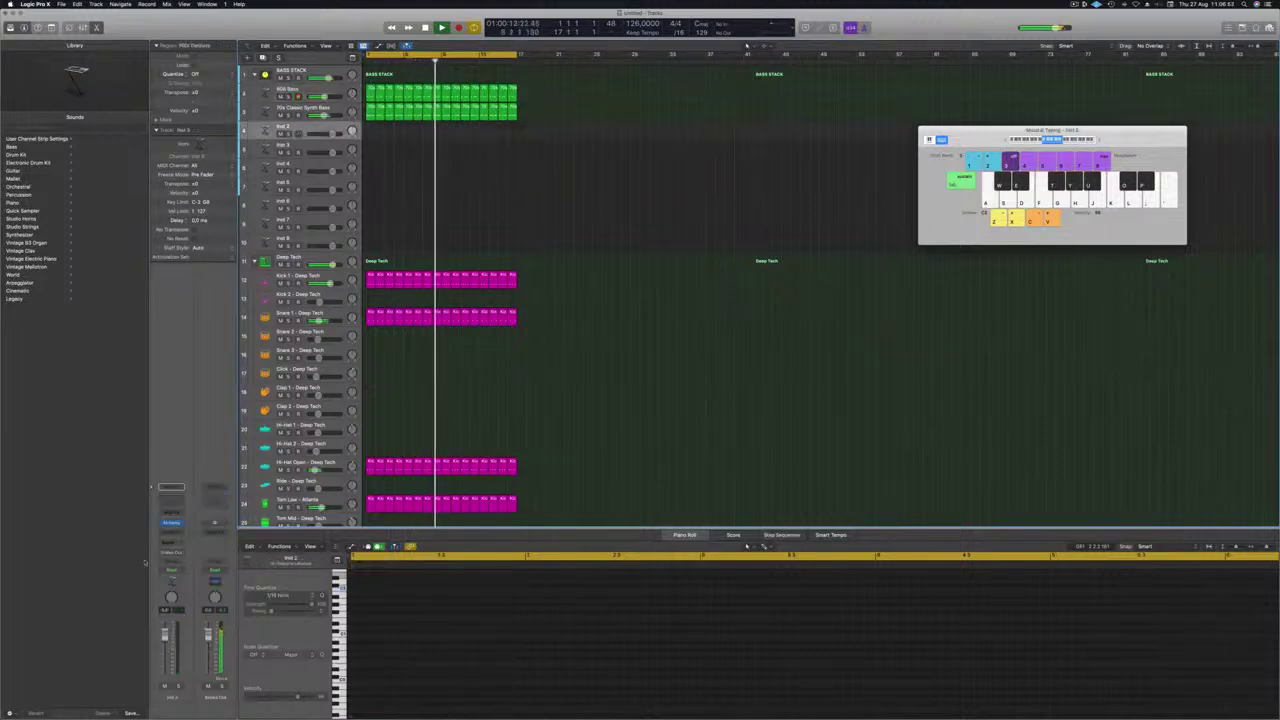
left_click(180, 522)
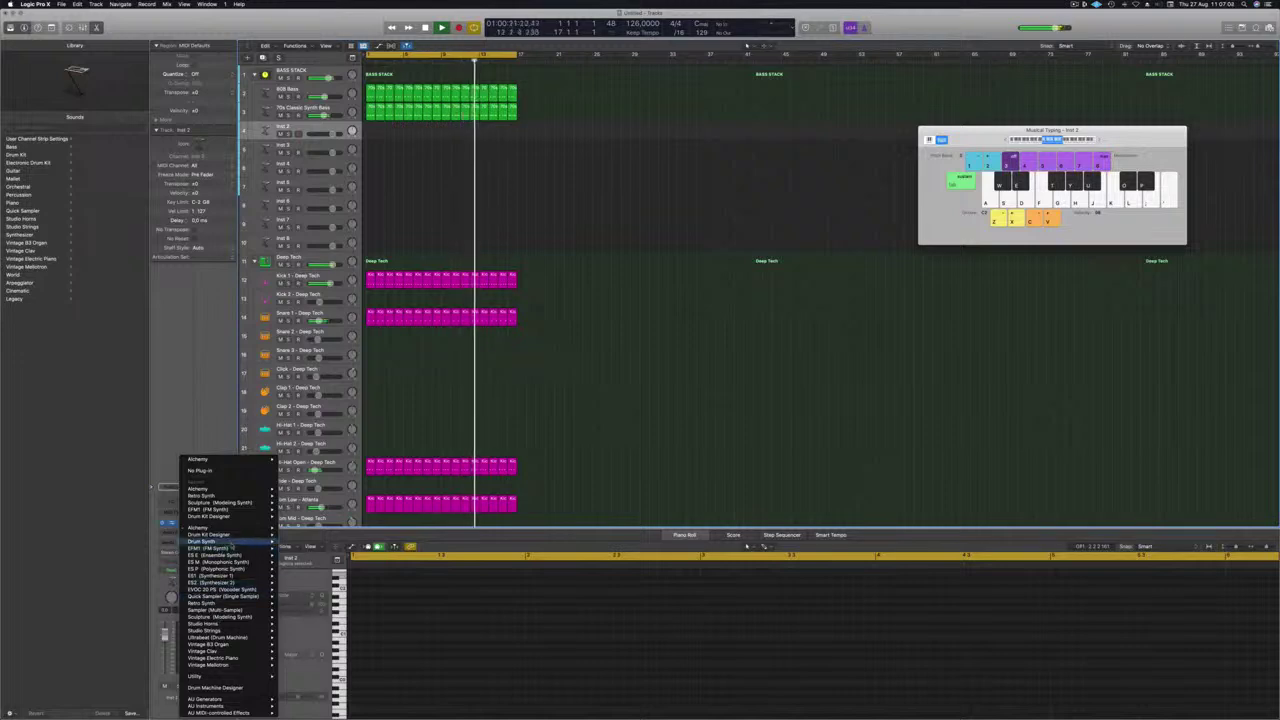
mouse_move(230, 549)
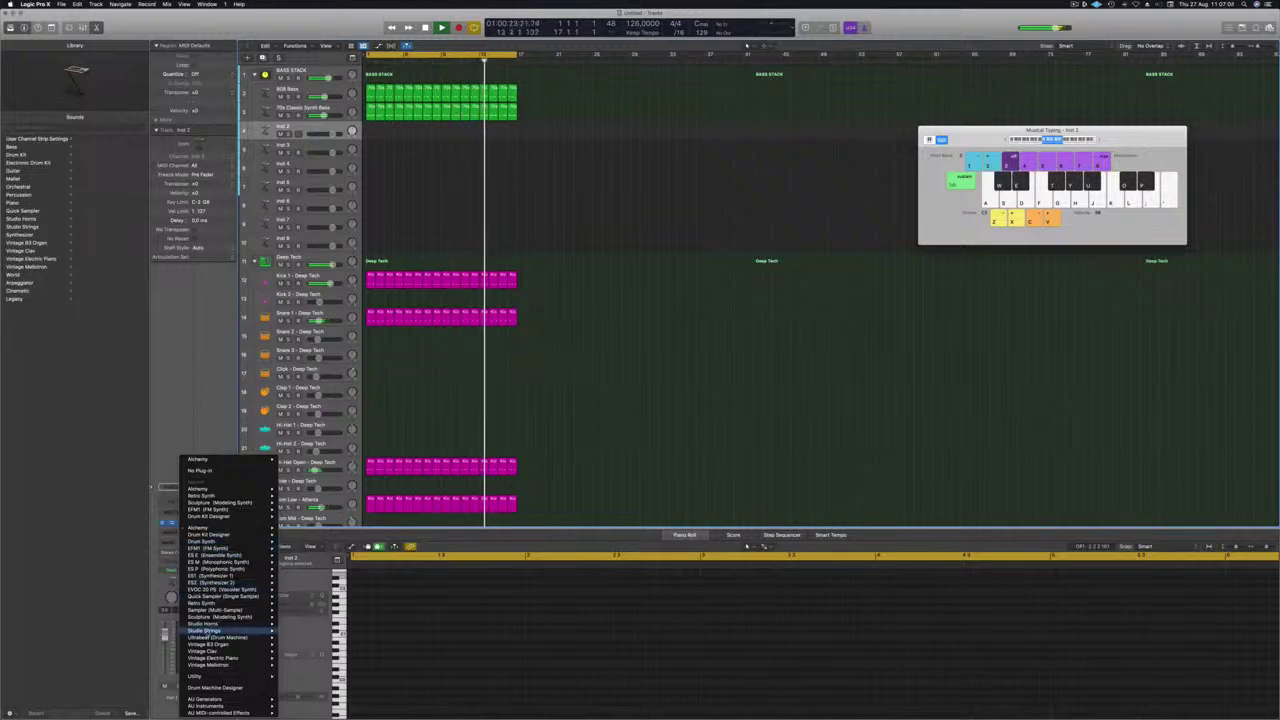
mouse_move(230, 617)
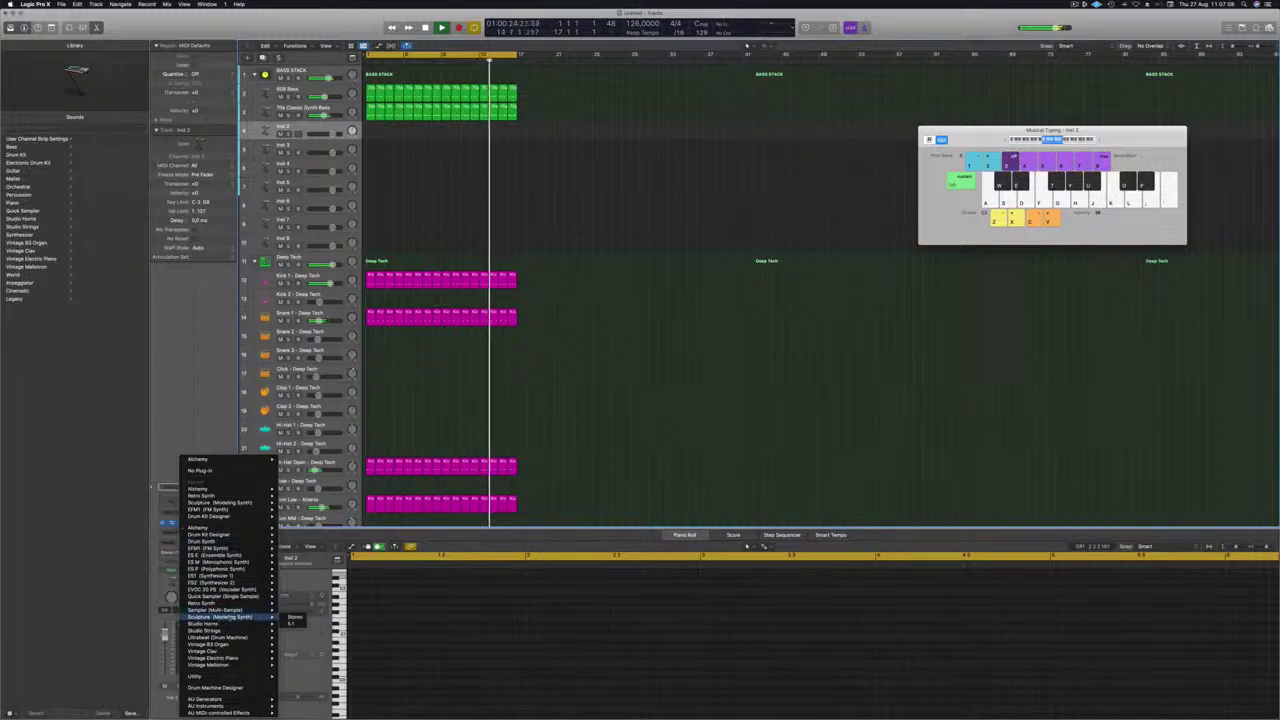
left_click(292, 617)
left_click_drag(553, 104, 737, 83)
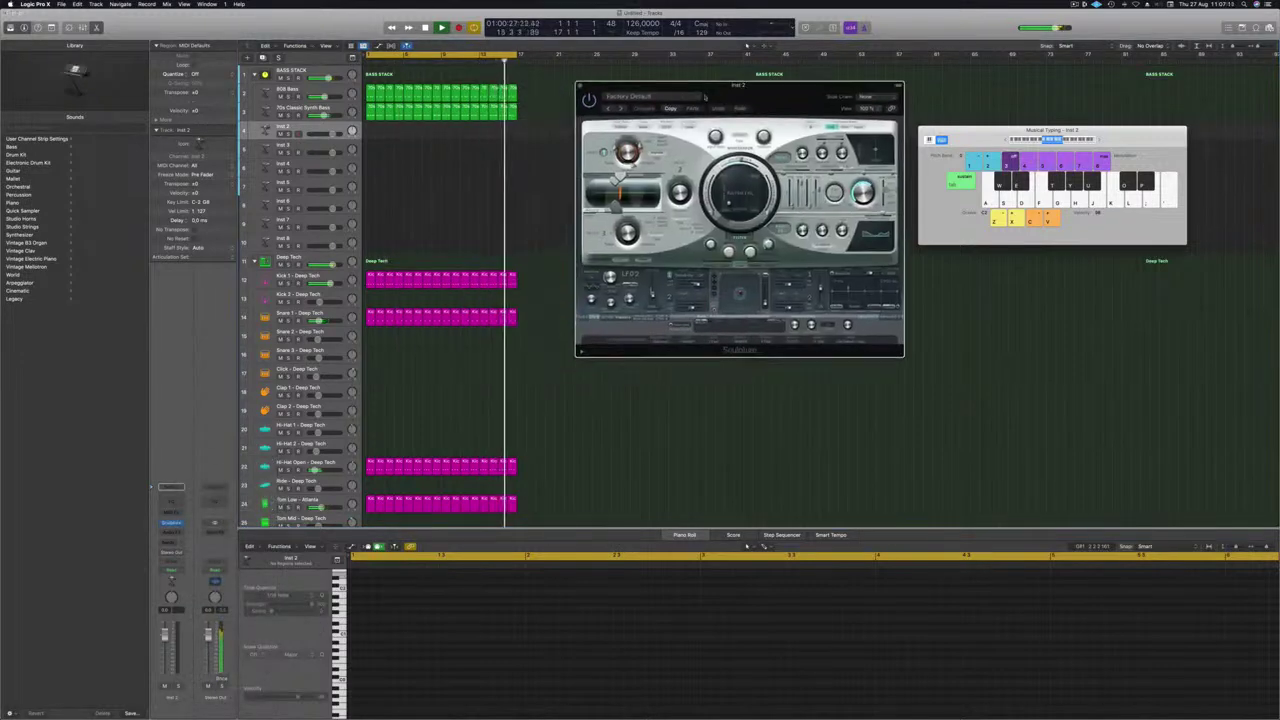
Load the Lean on 2 preset in Sculpture and fill its track to bar 17 with copies of the first 70s Classic Synth Bass region
left_click(370, 113)
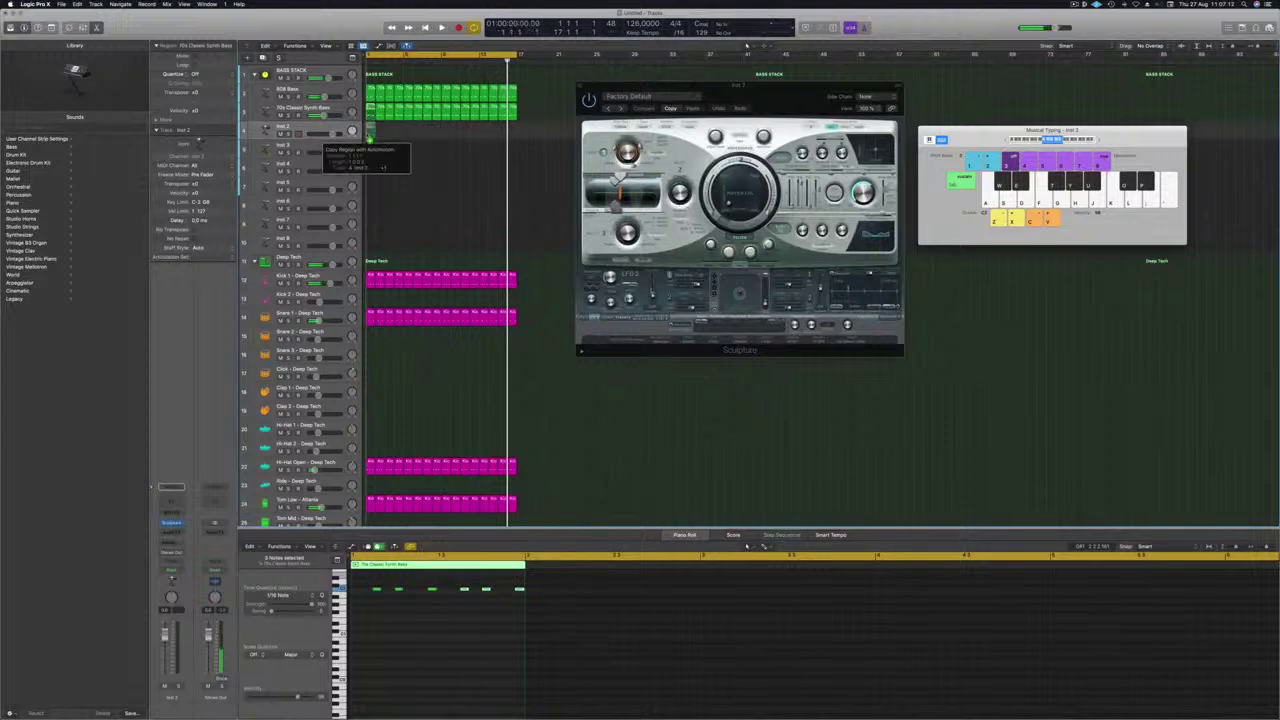
left_click_drag(370, 131, 371, 131)
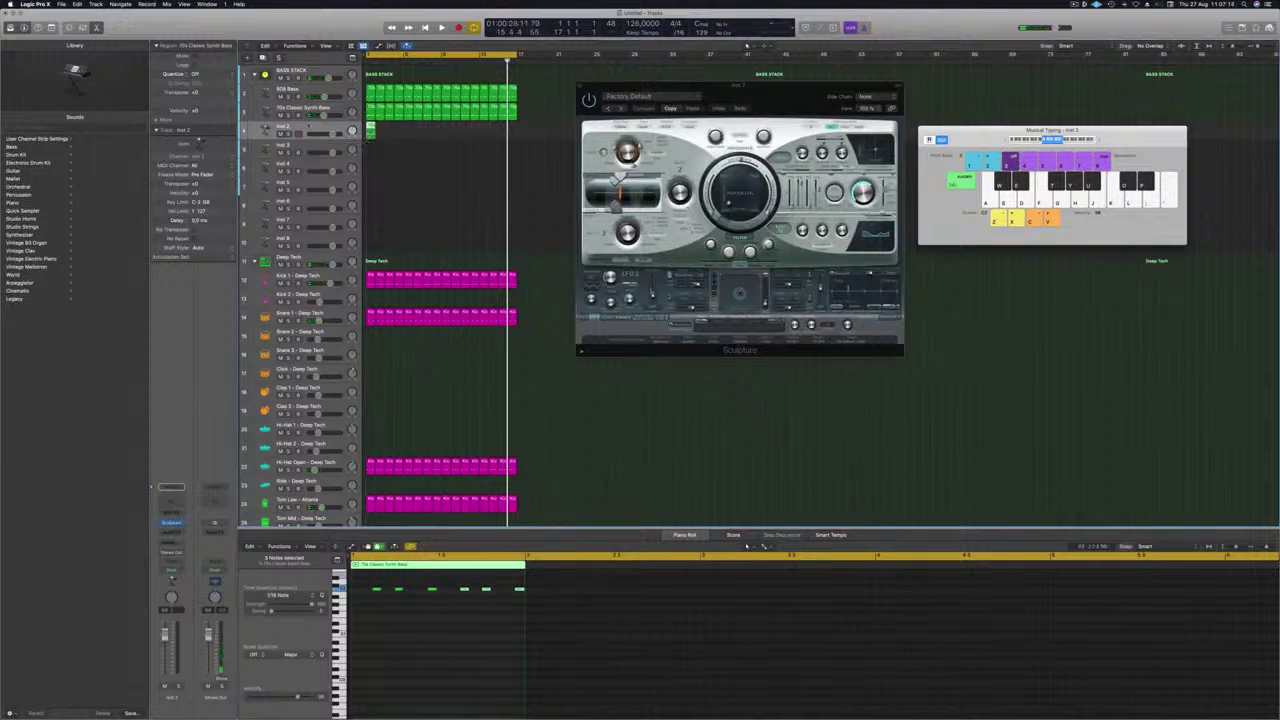
left_click(620, 108)
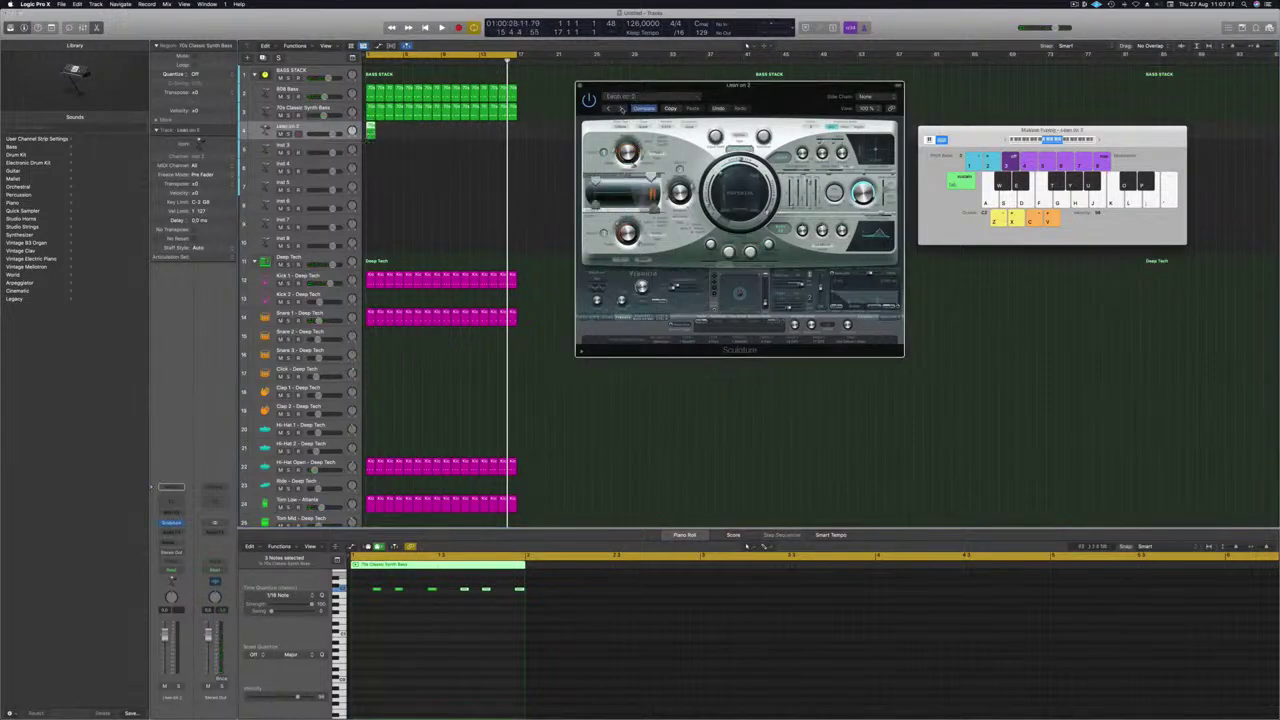
left_click_drag(369, 130, 442, 133)
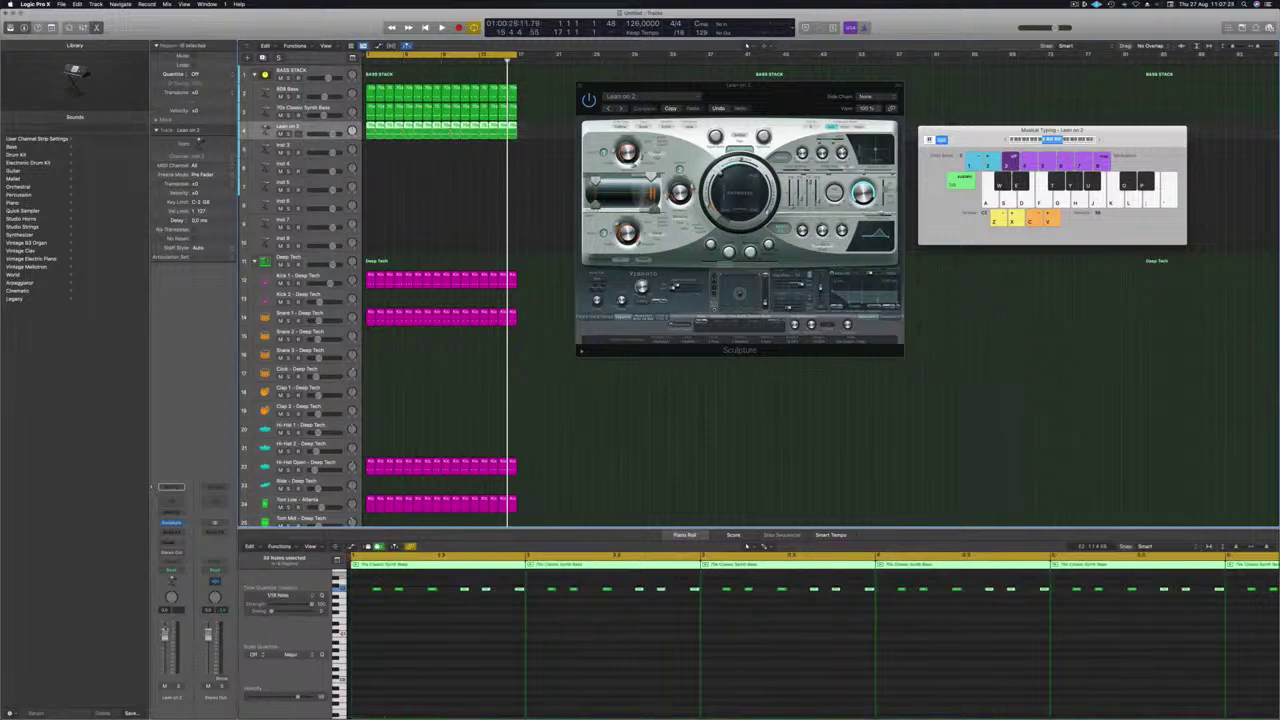
key("space")
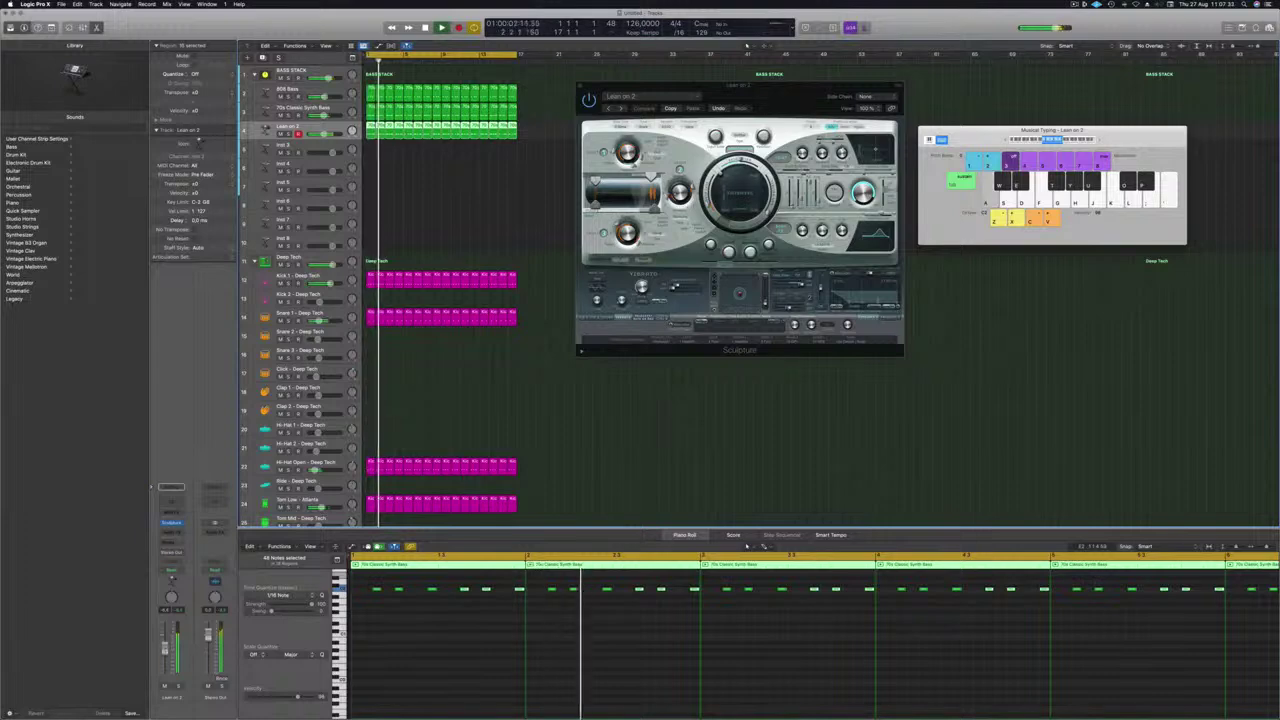
Duplicate all notes of the Lean on 2 regions at a higher pitch and play the arrangement
scroll(440, 652, "up", 5)
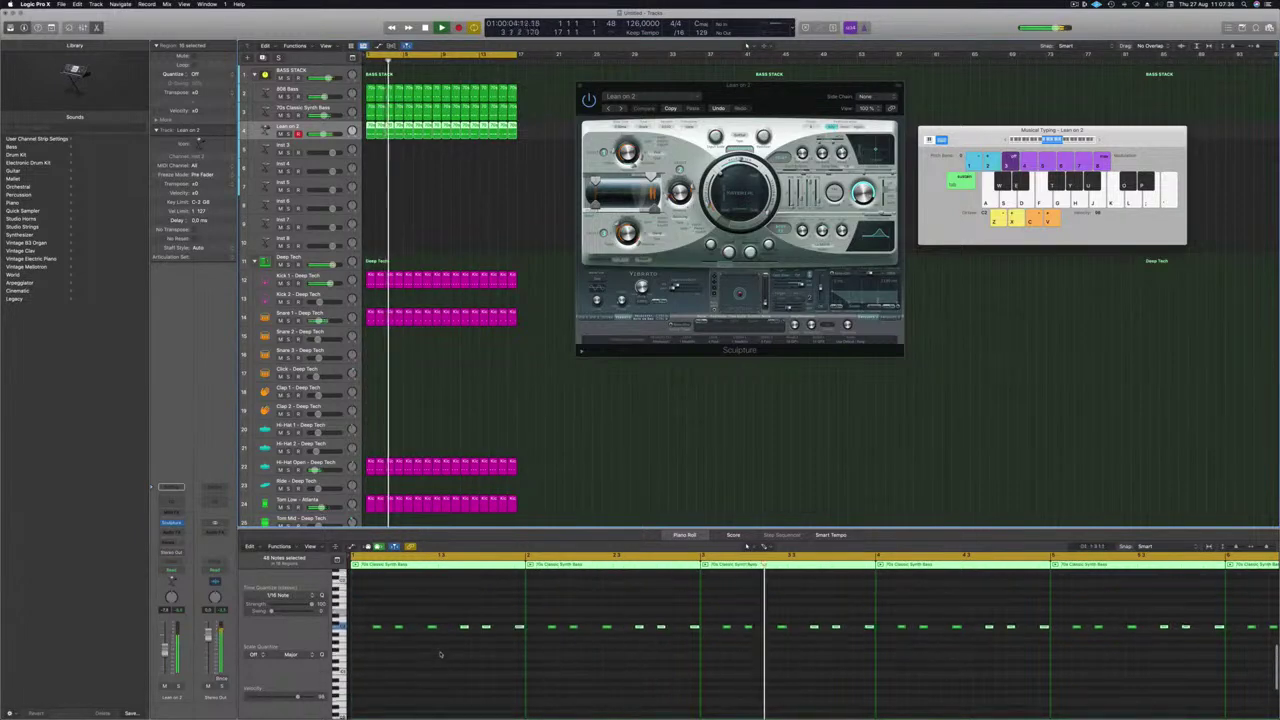
key("super+a")
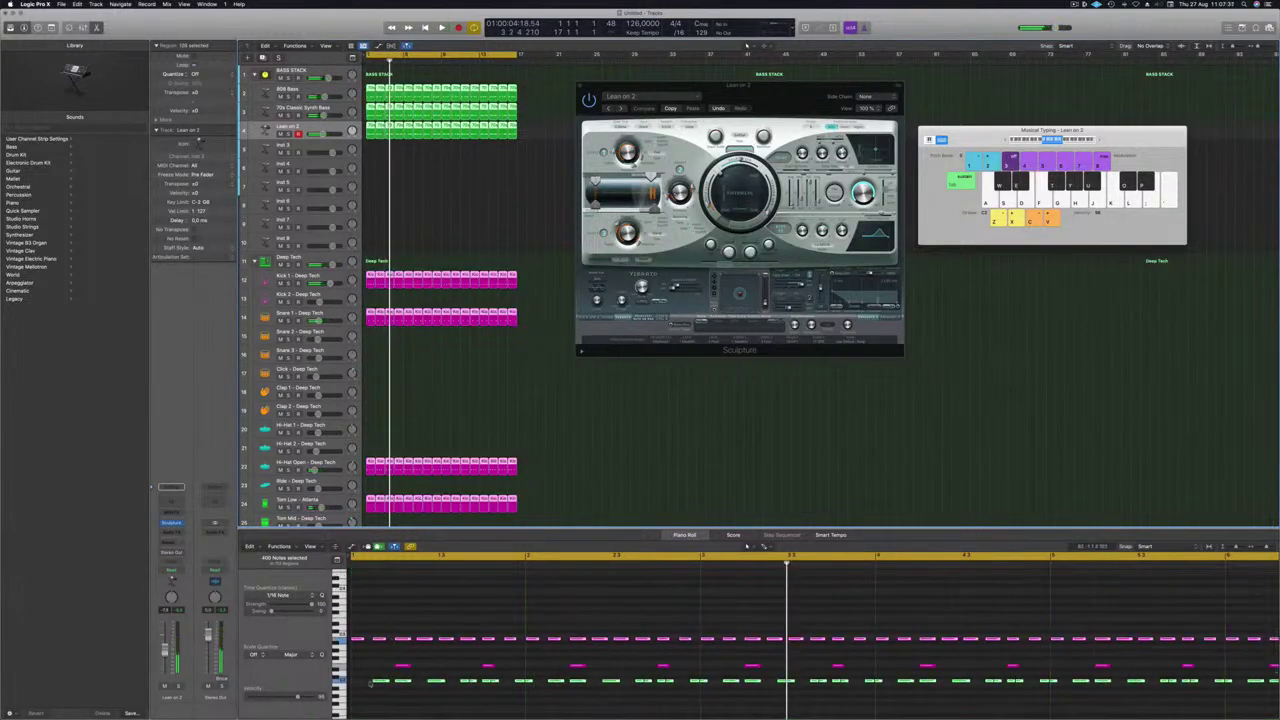
left_click(466, 177)
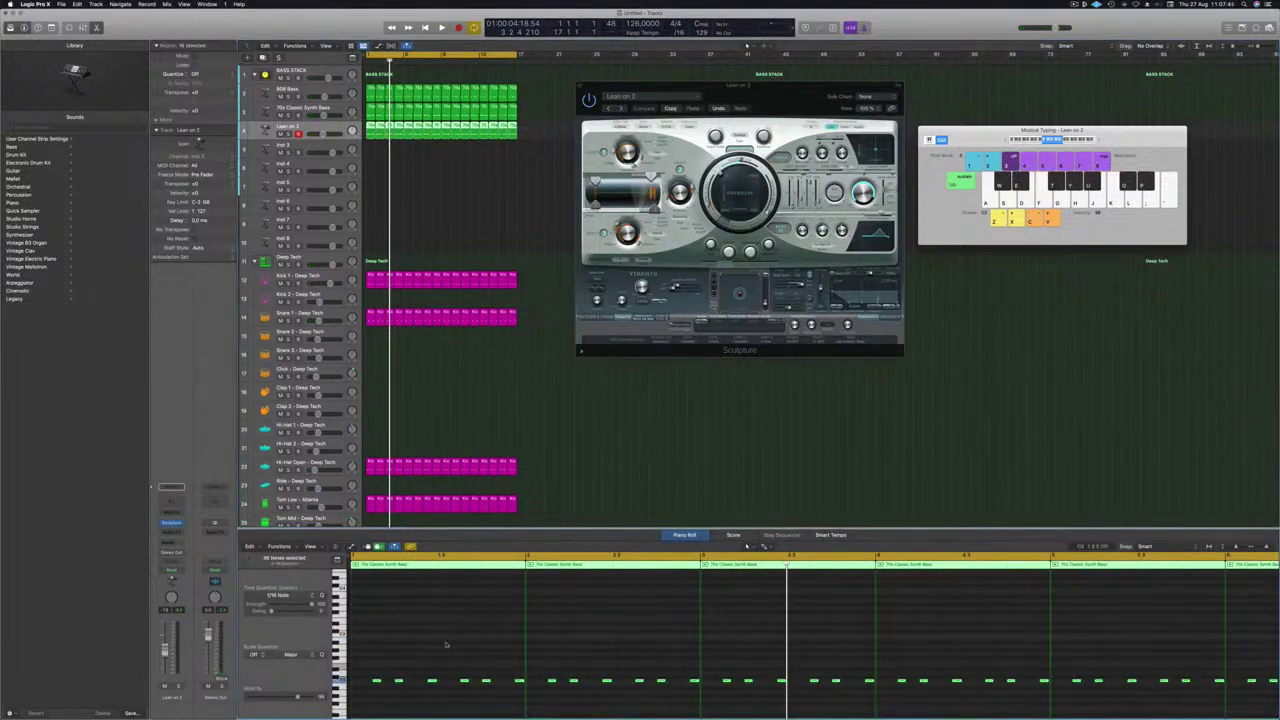
left_click_drag(375, 680, 377, 663)
key("space")
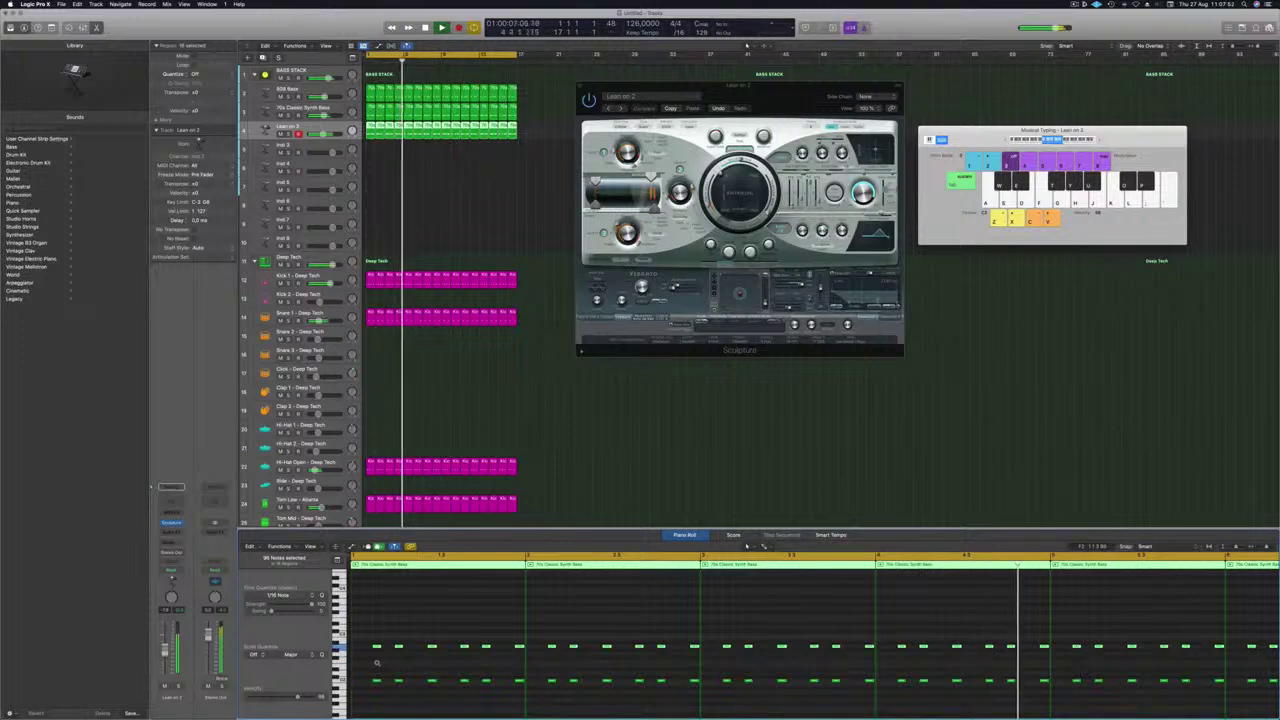
Transpose the duplicated Lean on 2 notes by semitones to just above the original row and check the track in solo
key("alt+Up")
key("alt+Up")
key("alt+Up")
key("alt+Up")
key("alt+Down")
key("alt+Down")
key("alt+Down")
key("alt+Down")
key("alt+Down")
key("alt+Down")
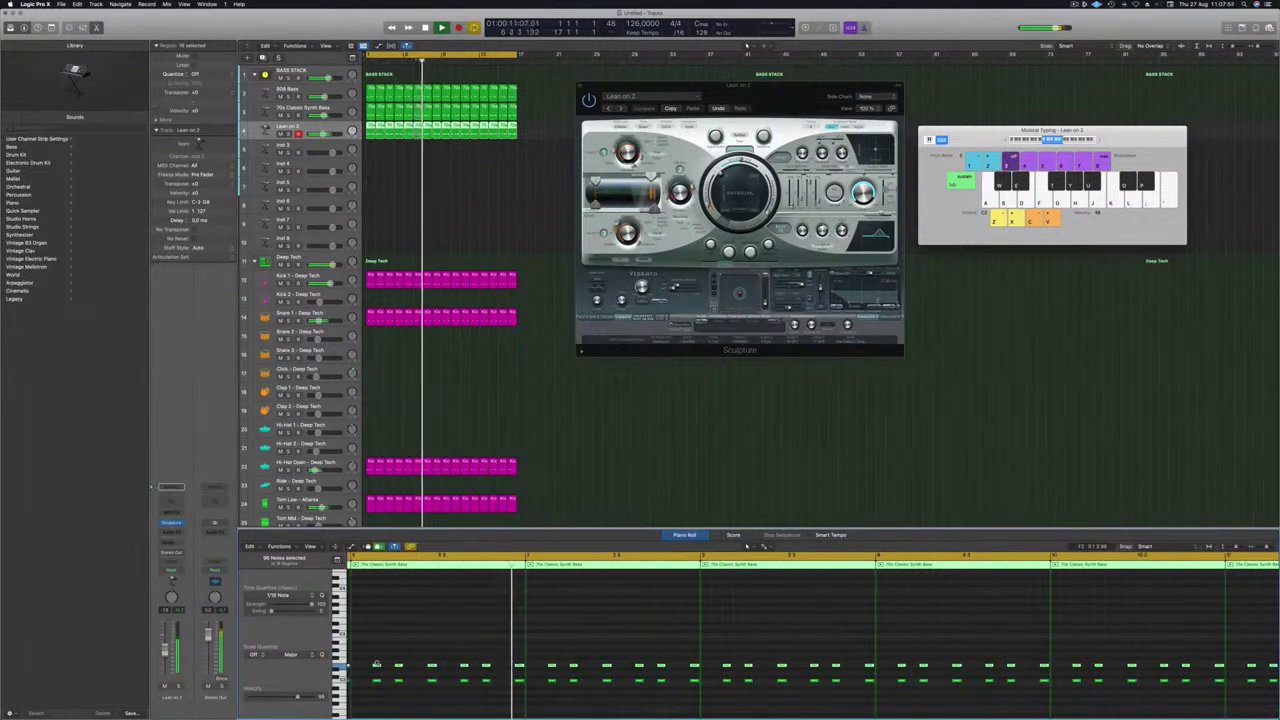
key("alt+Down")
key("alt+Down")
key("alt+Down")
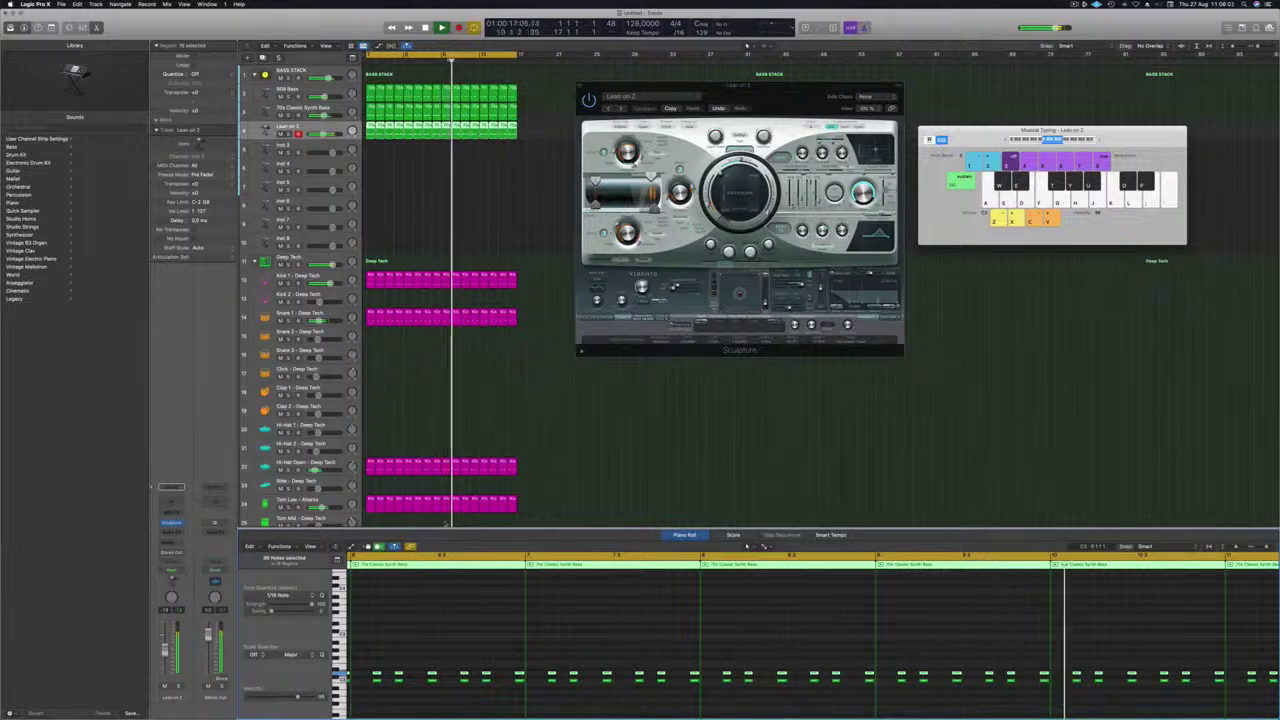
key("ctrl+s")
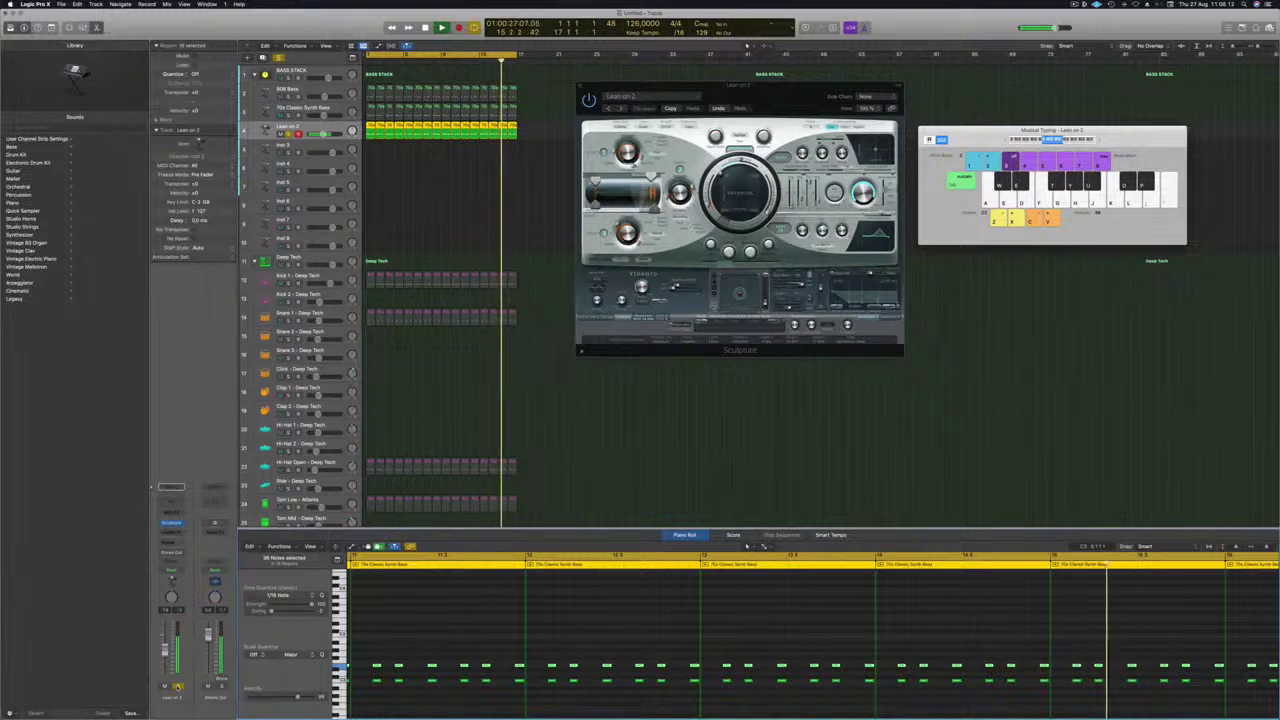
left_click(289, 134)
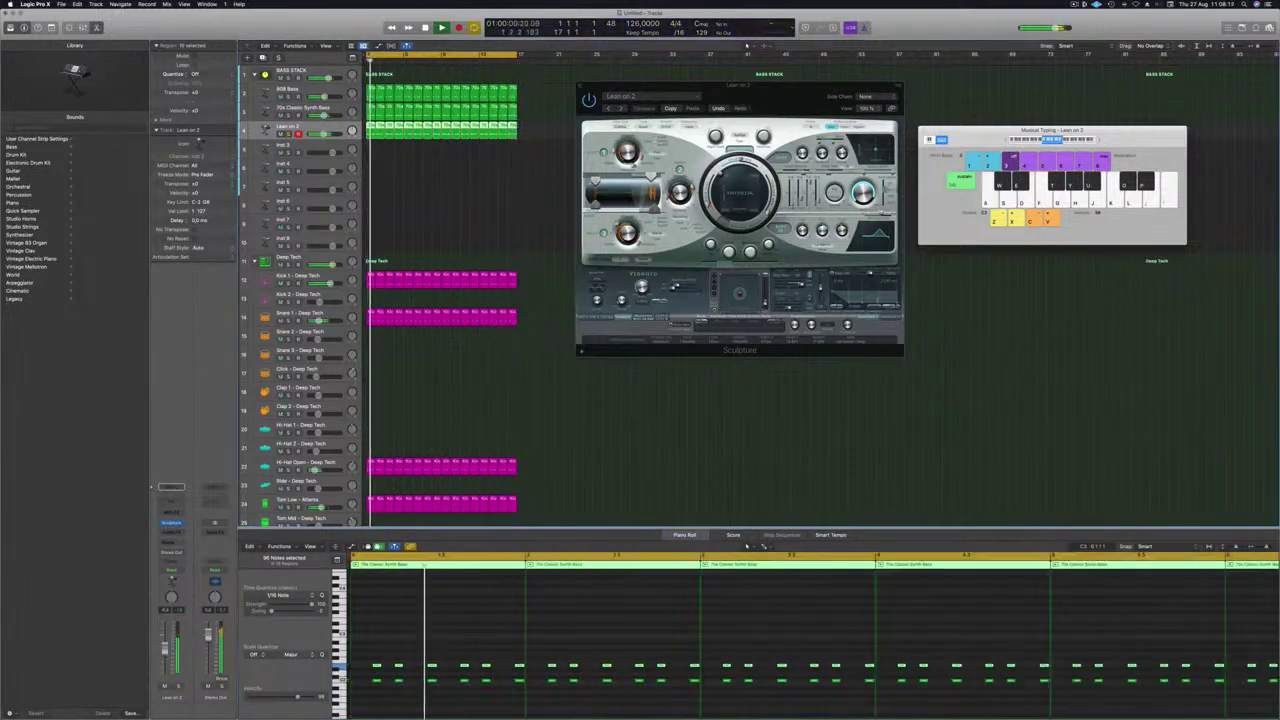
Close the Sculpture window and insert a Channel EQ on the Lean on 2 channel
left_click_drag(597, 84, 454, 113)
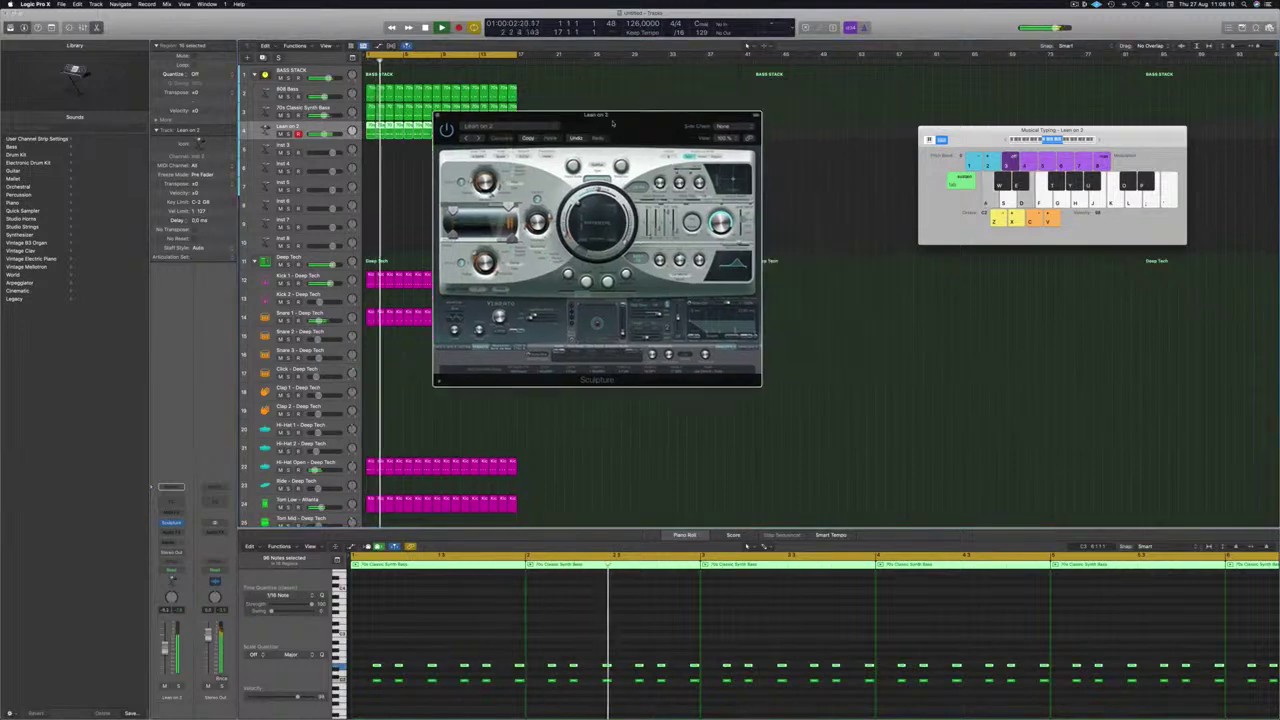
left_click(438, 115)
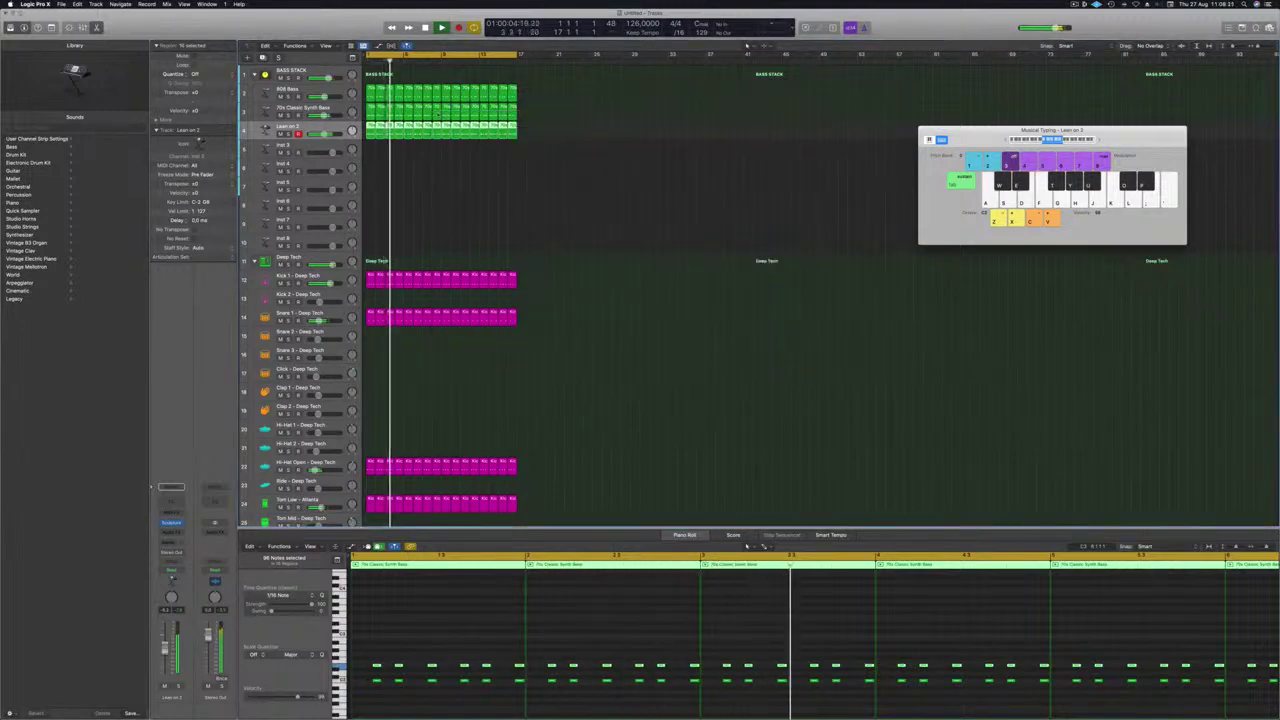
left_click(171, 488)
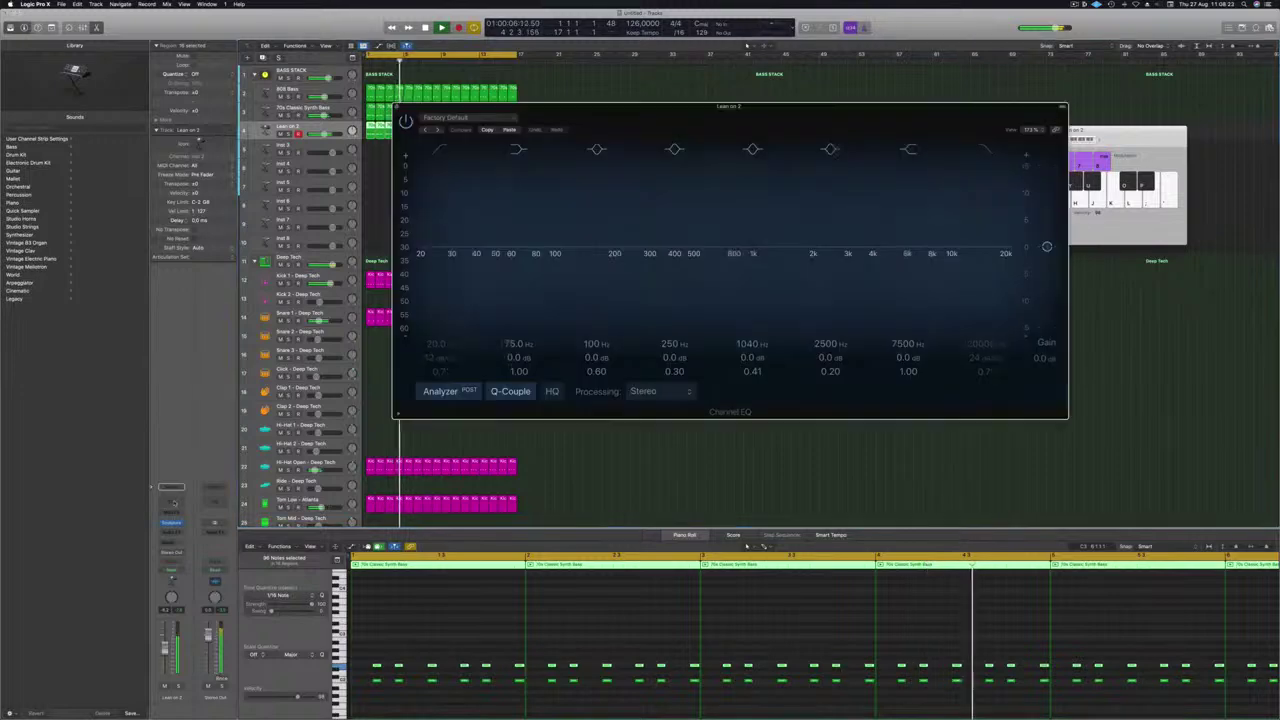
left_click_drag(744, 107, 696, 91)
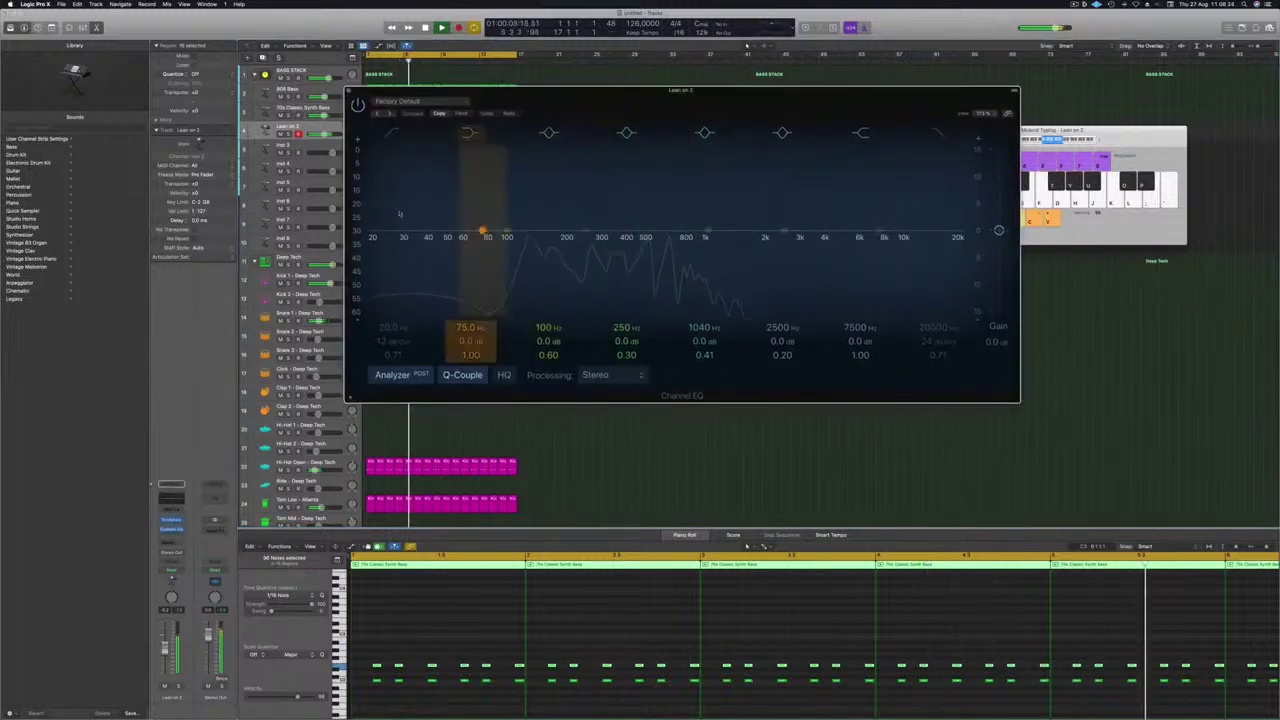
Enable a low cut at 138 Hz with an 18 dB/Oct slope in the Lean on 2 Channel EQ and replay the arrangement
left_click_drag(398, 138, 544, 224)
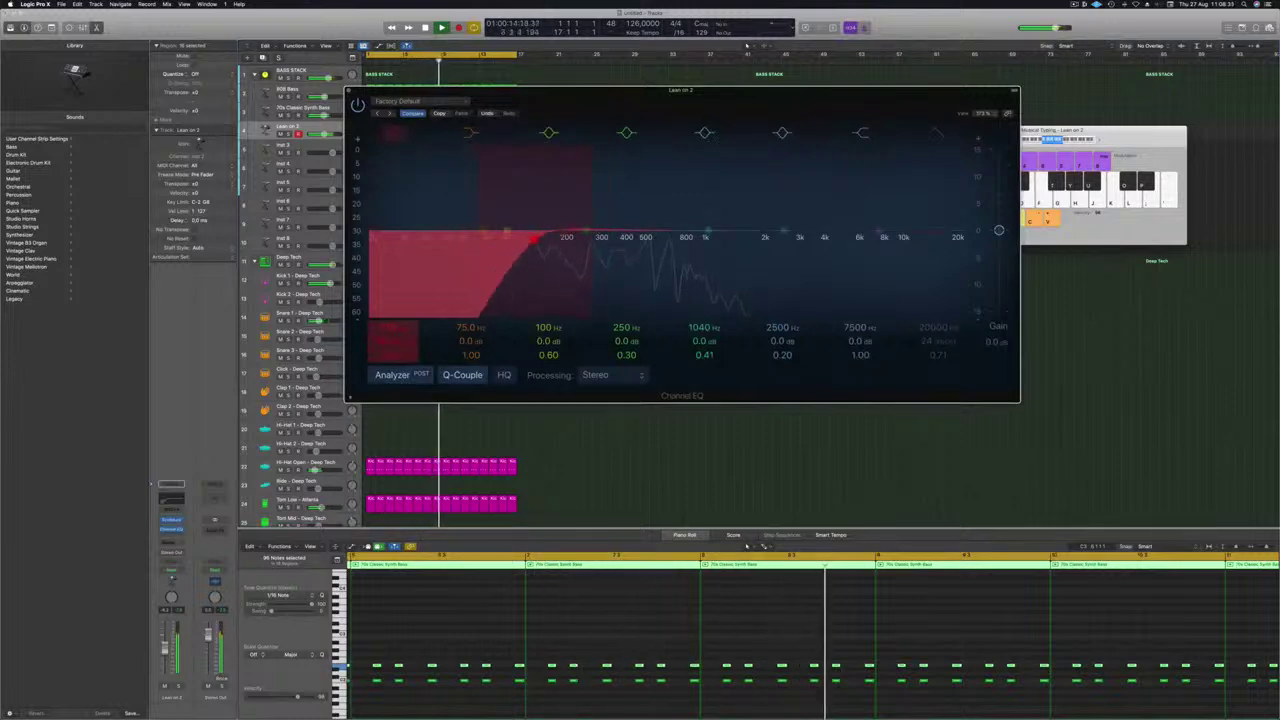
left_click_drag(535, 238, 548, 237)
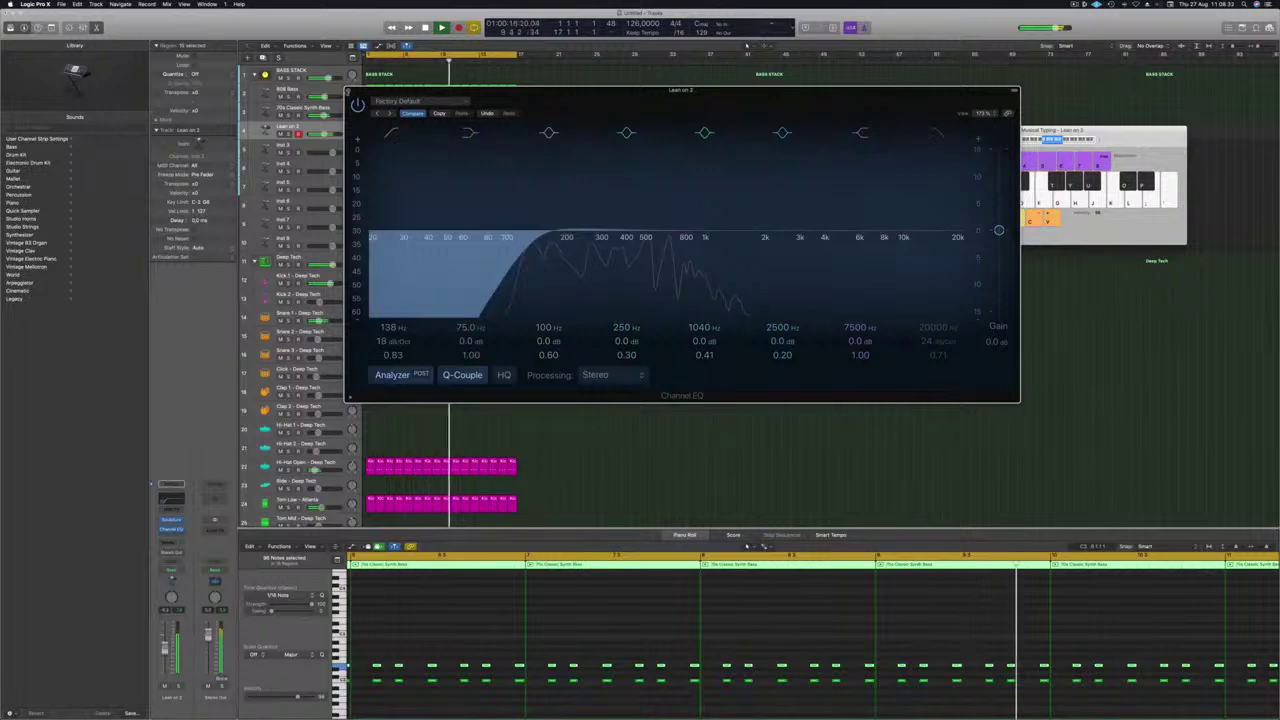
left_click(348, 91)
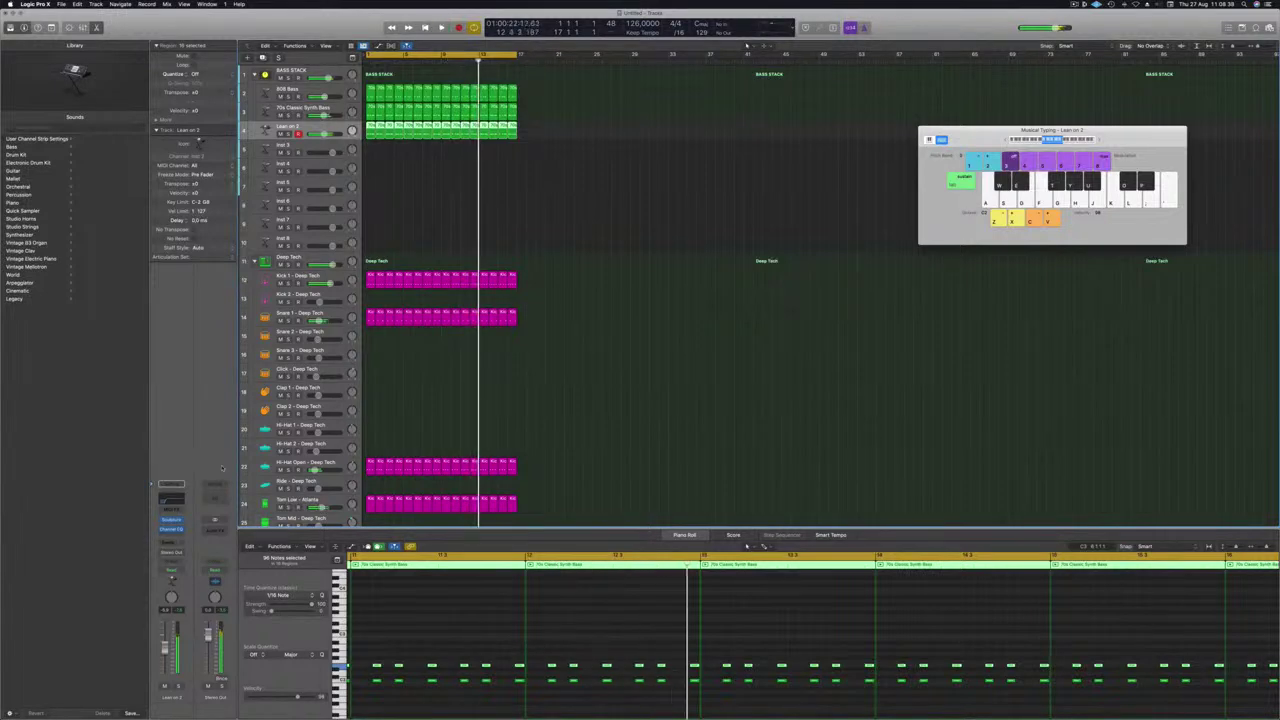
key("Return")
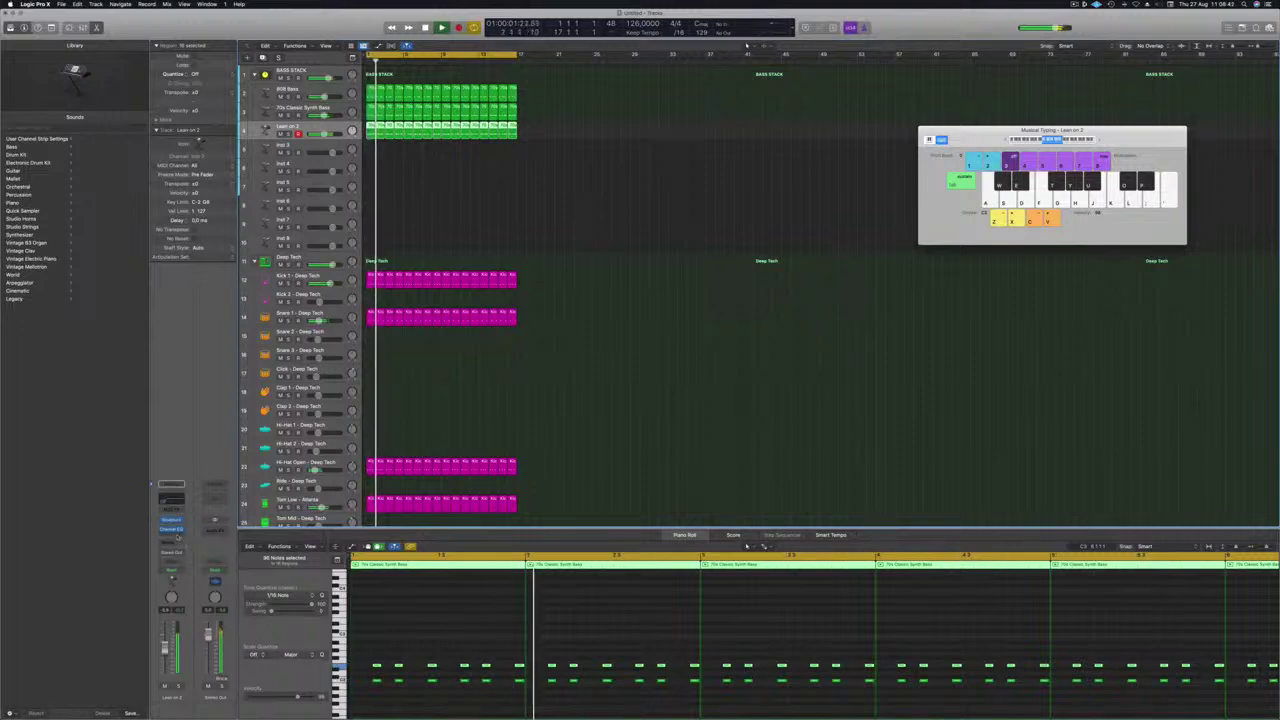
Insert a stereo Delay Designer after the Channel EQ on Lean on 2, load the 1/4 Alternating Pan preset and adjust its mix level
left_click(178, 537)
mouse_move(195, 566)
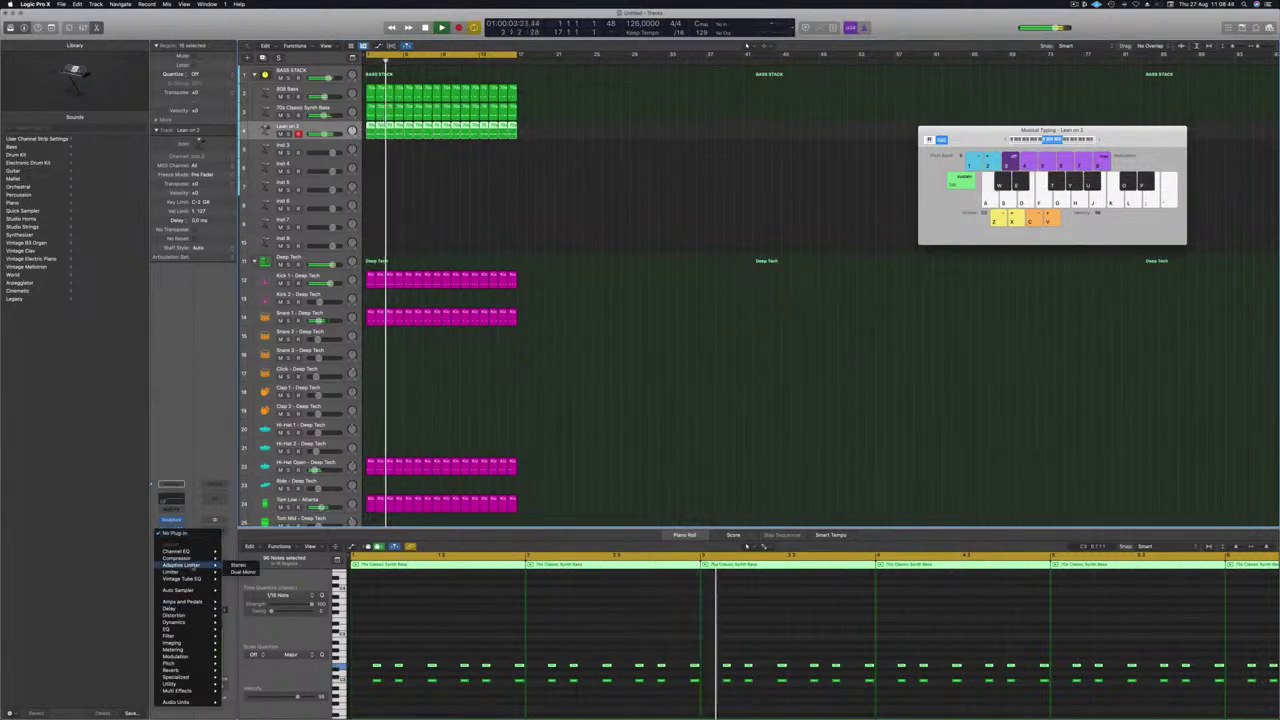
mouse_move(176, 621)
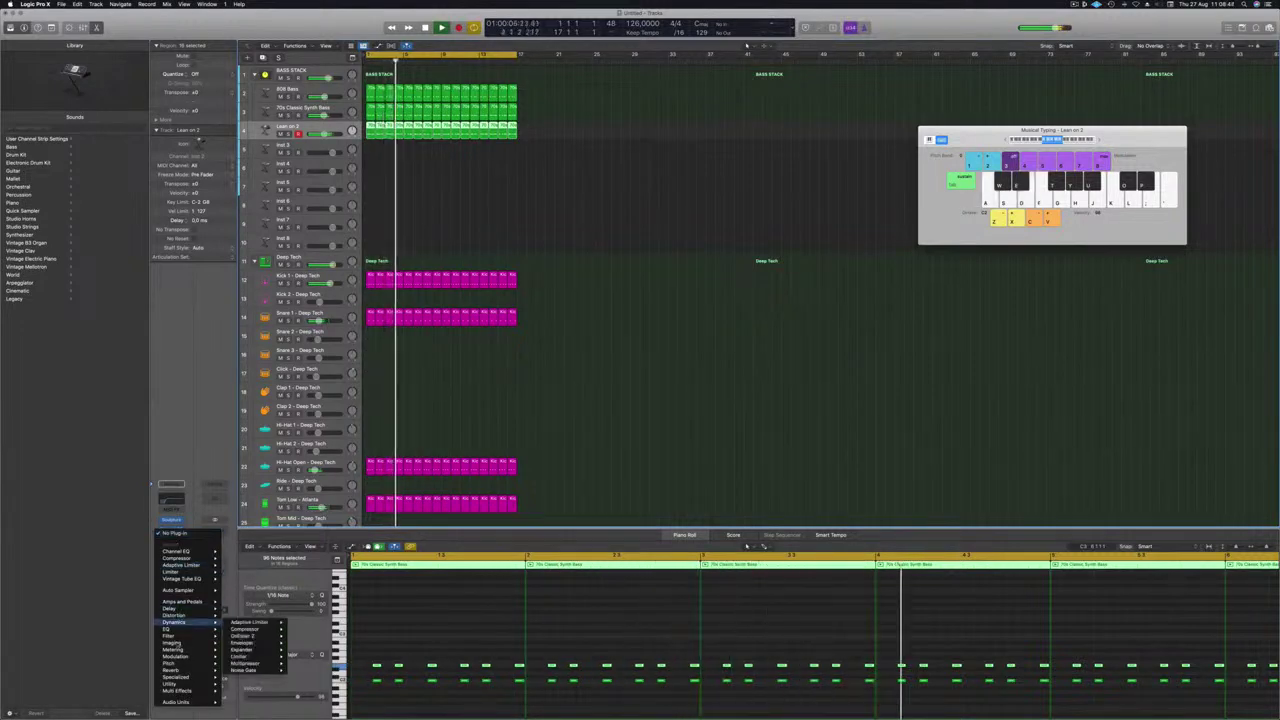
mouse_move(258, 608)
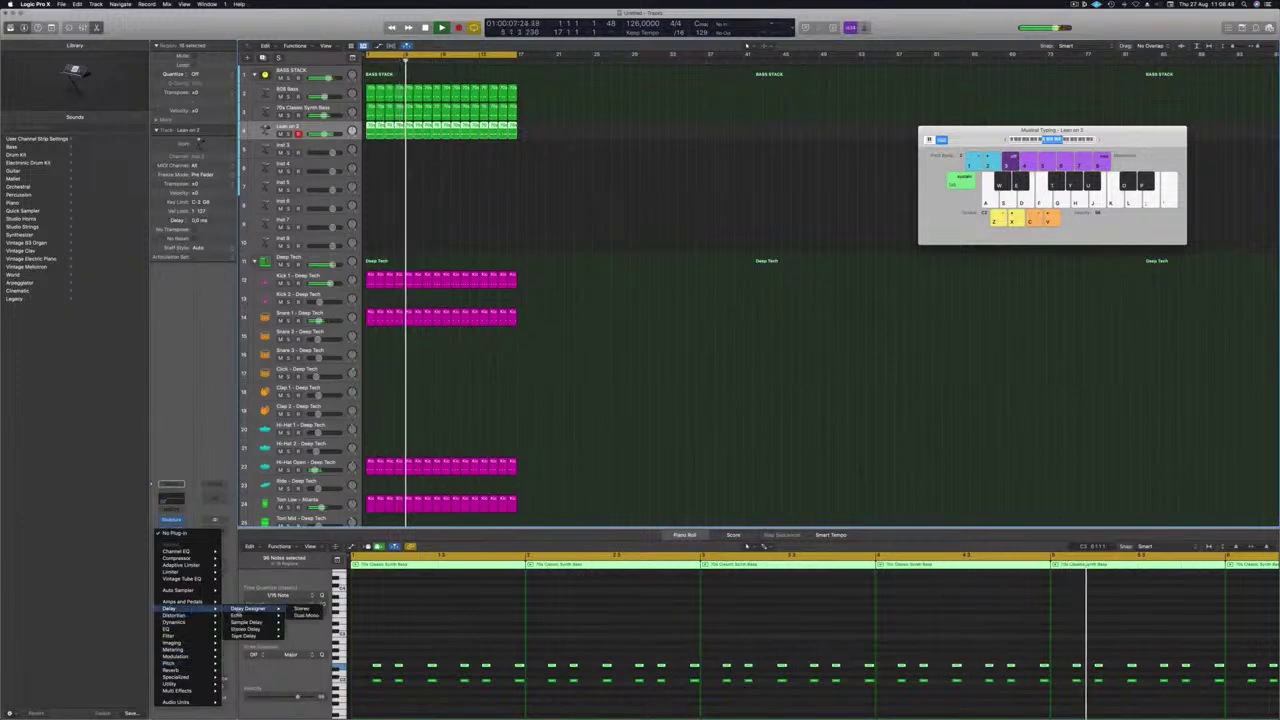
left_click(300, 608)
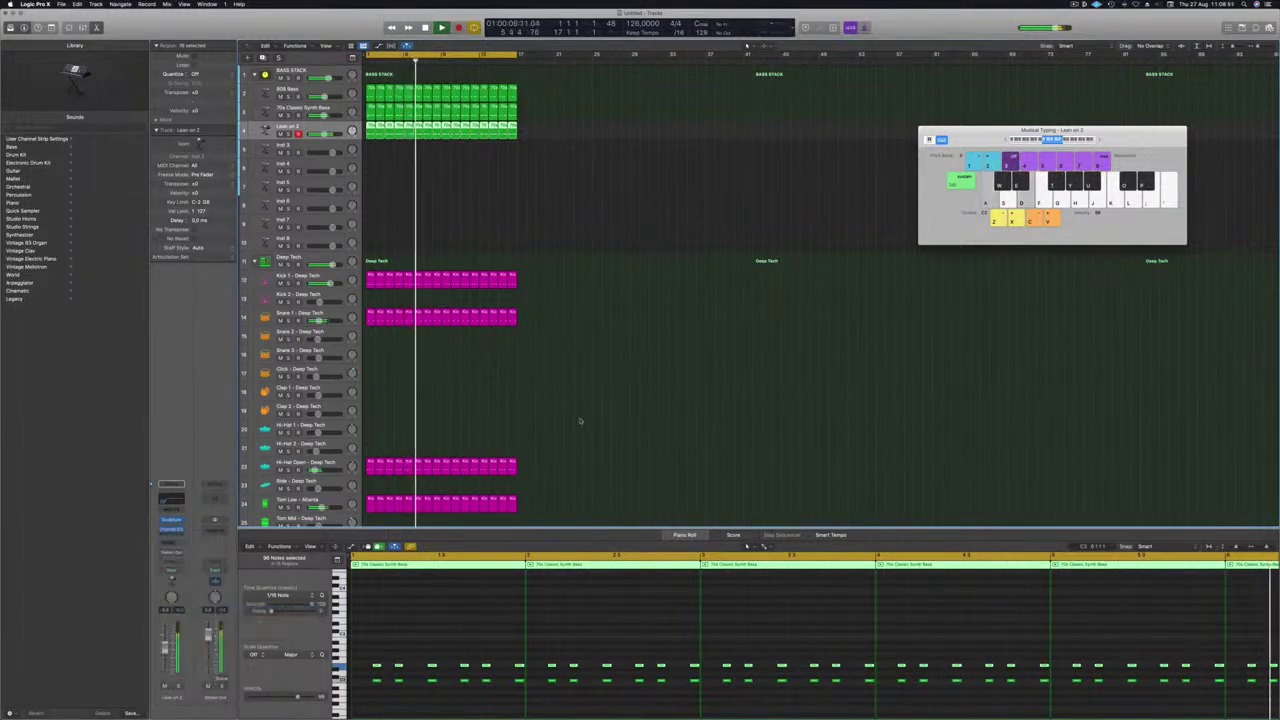
left_click_drag(577, 114, 630, 162)
left_click(490, 179)
left_click_drag(593, 167, 595, 167)
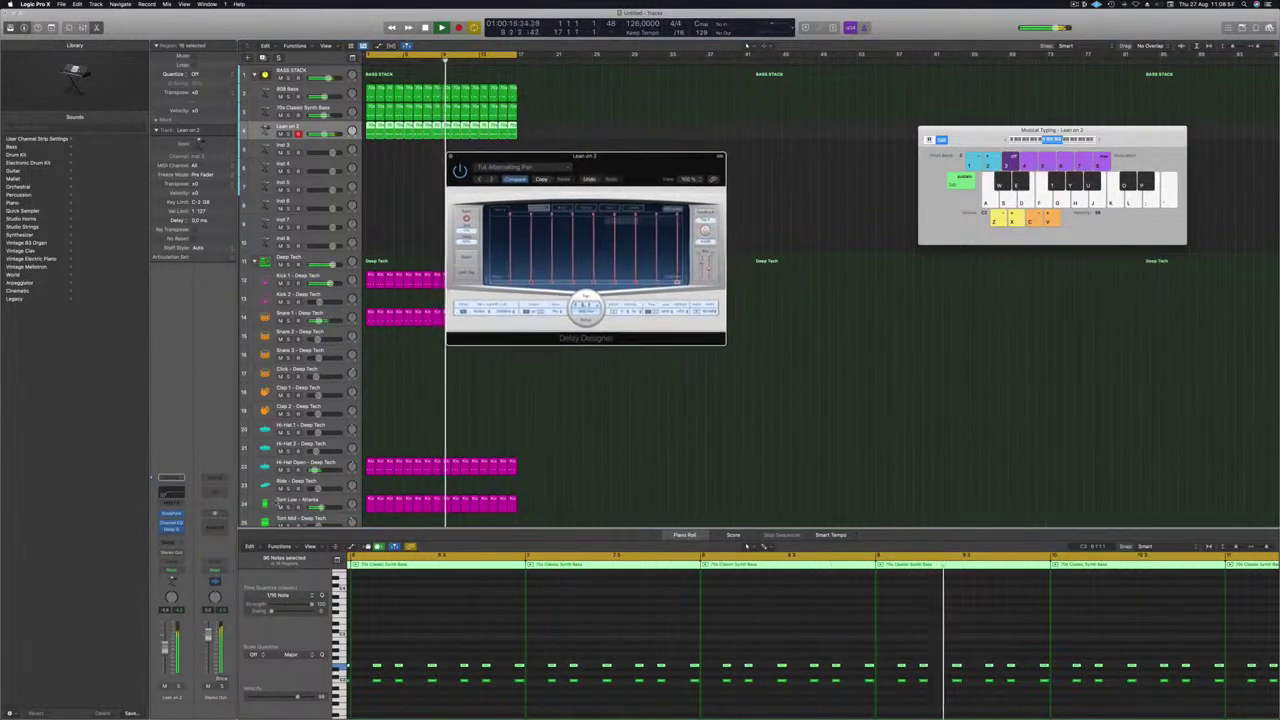
left_click_drag(709, 267, 708, 273)
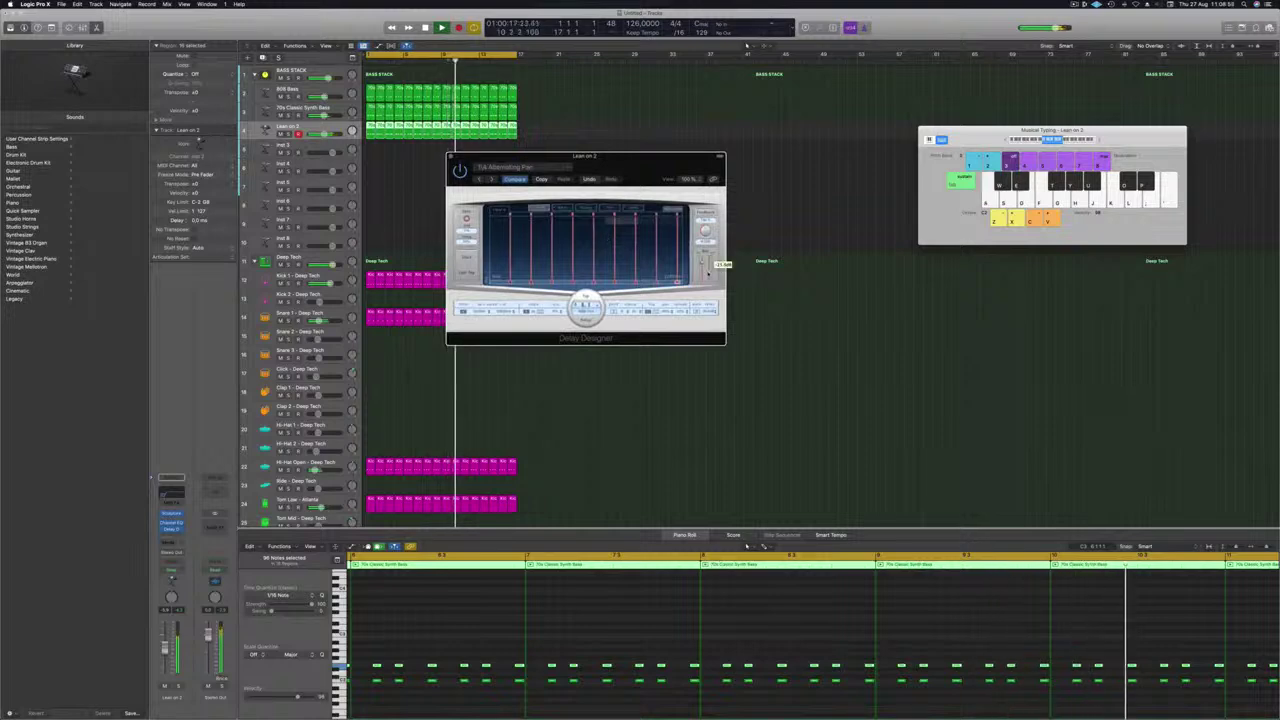
Try further simple Delay Designer presets, including 1/4 Simple Pan and 1/8 Alternating Pan, adjusting the mix level while listening
left_click(493, 180)
left_click_drag(542, 166, 560, 155)
left_click(510, 169)
left_click(510, 169)
left_click_drag(656, 159, 647, 160)
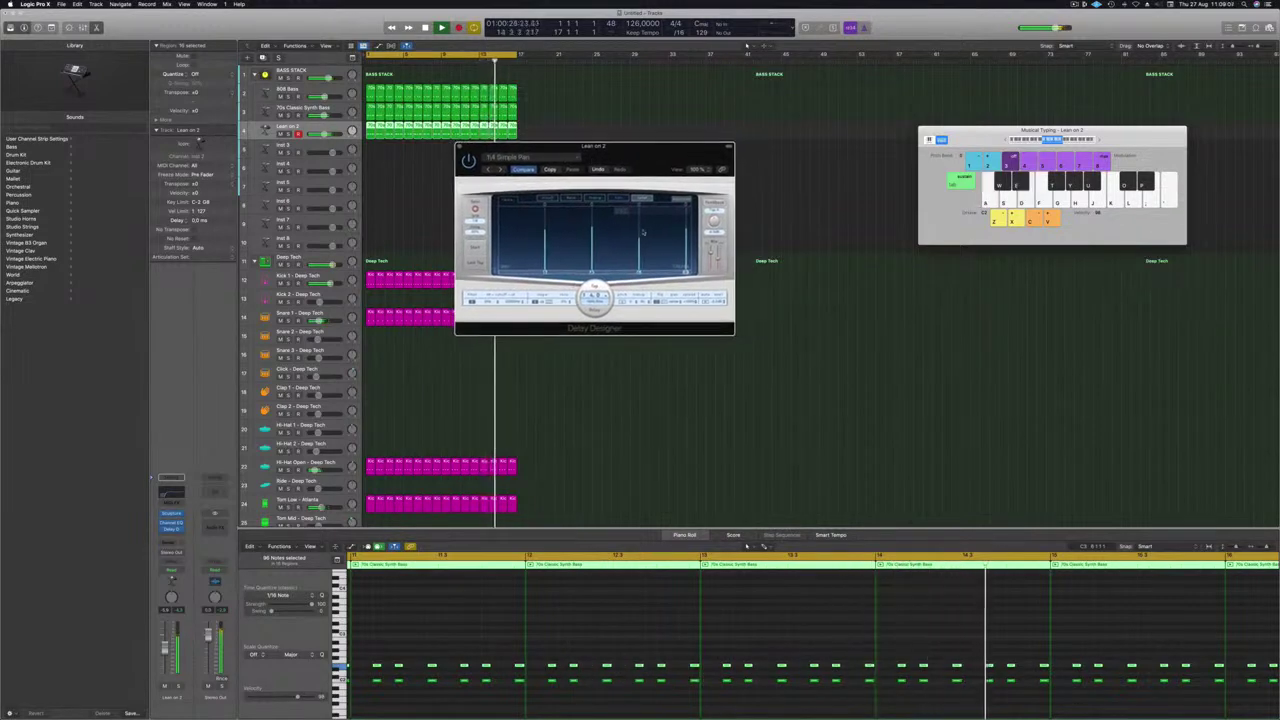
left_click_drag(712, 250, 710, 246)
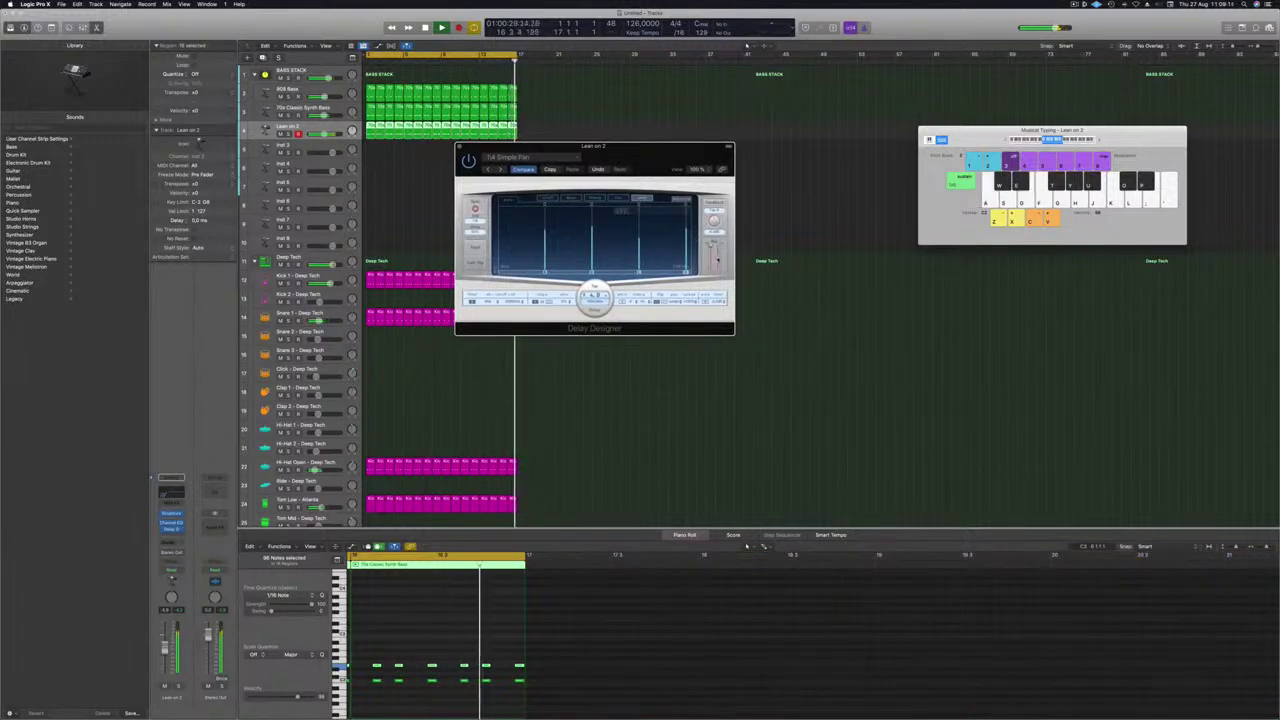
left_click(501, 169)
left_click_drag(511, 172, 500, 170)
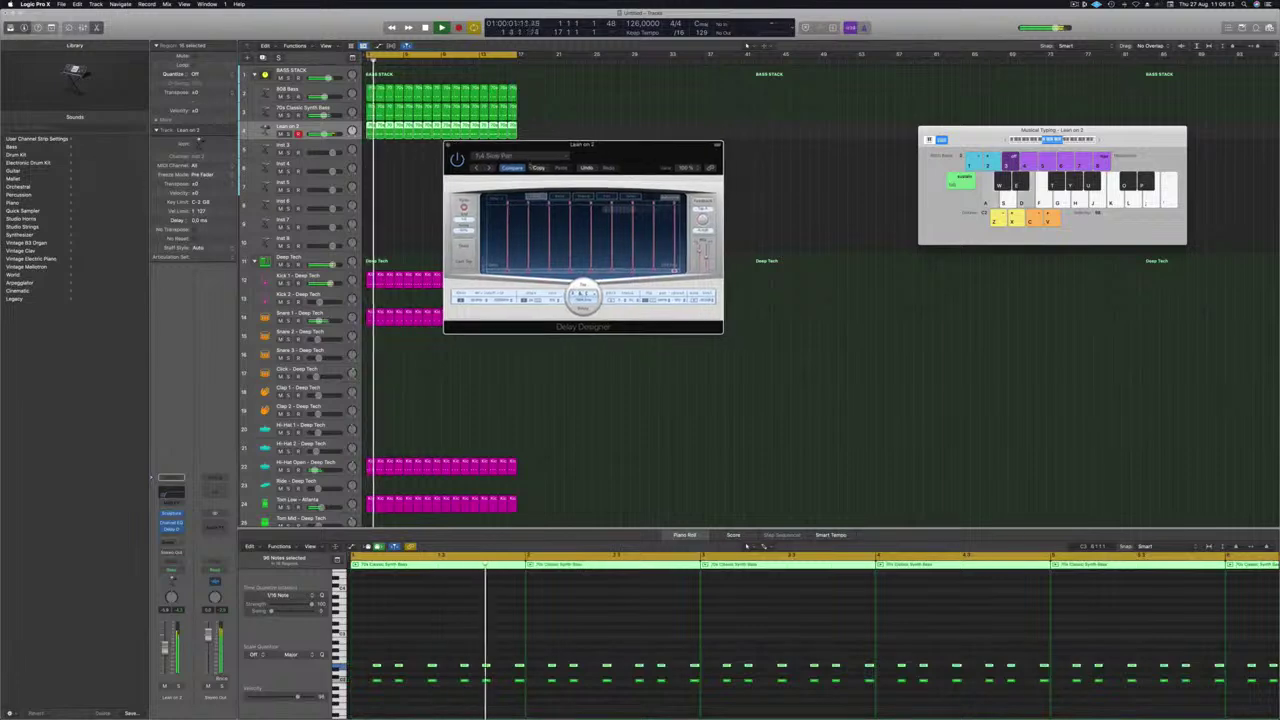
left_click(499, 169)
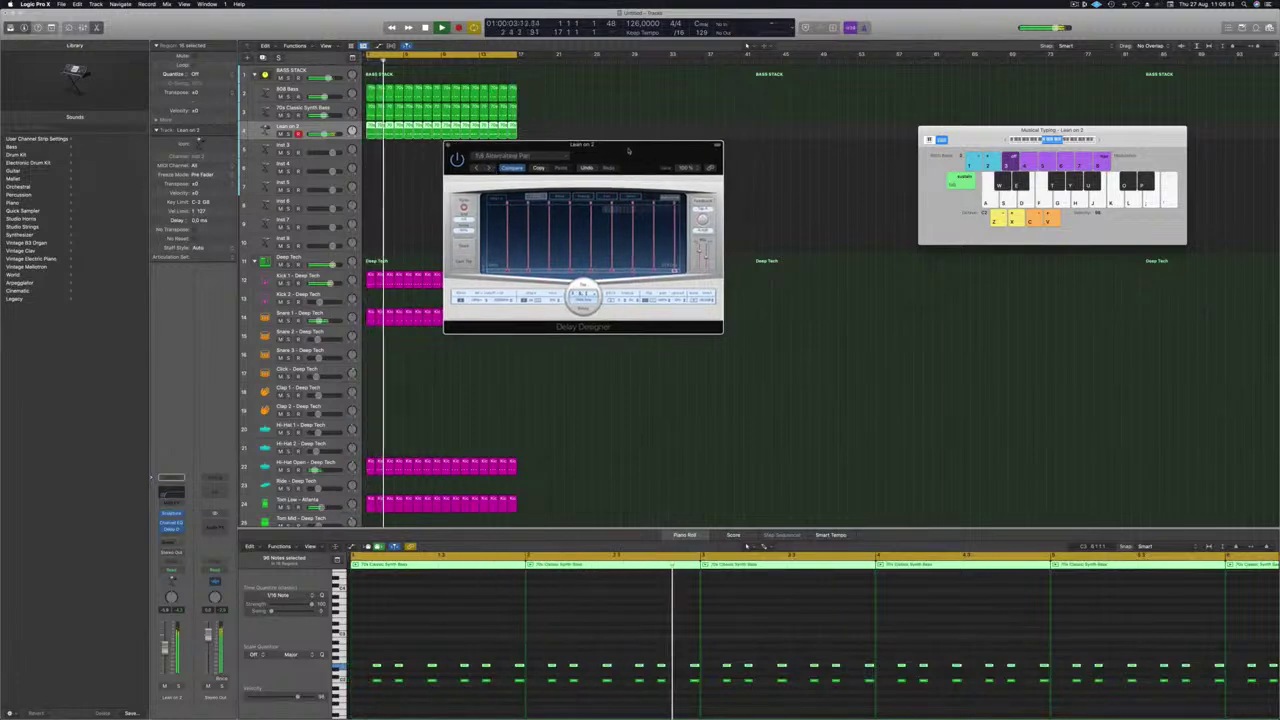
Try the 02 Complex presets of Delay Designer one after another, including Bounce Pattern, Dense Pattern and Ease In
left_click(520, 156)
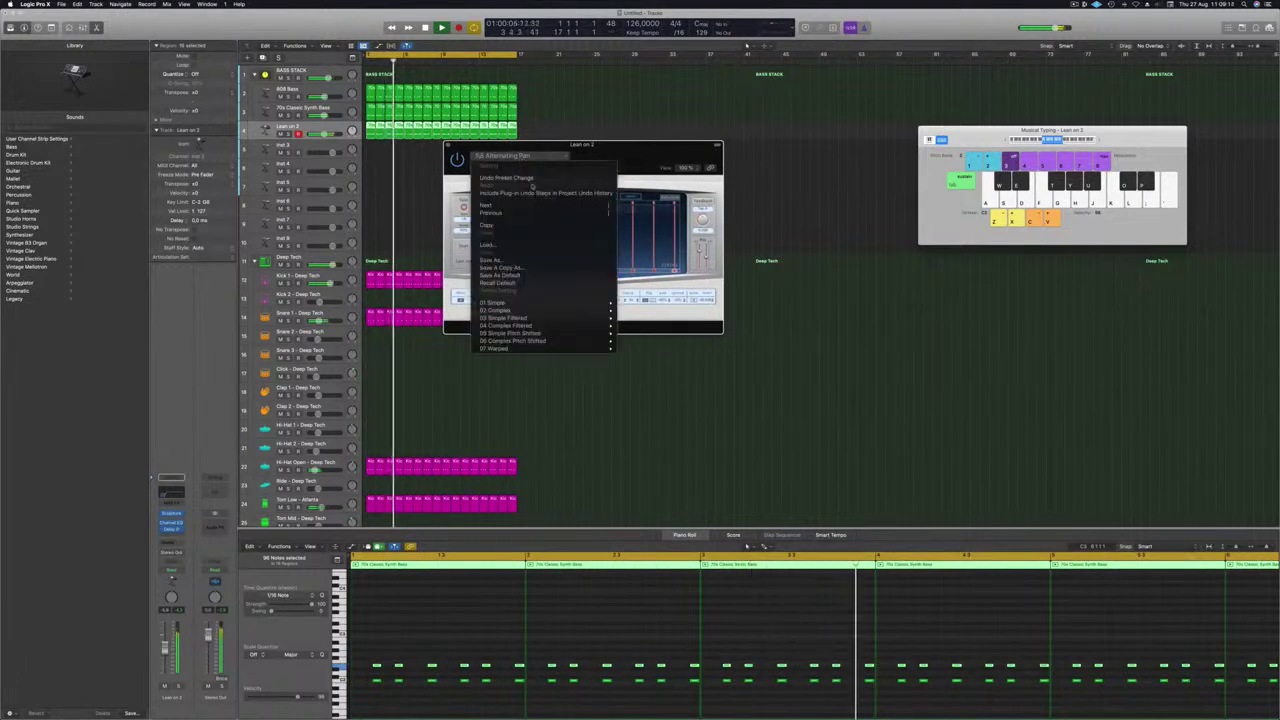
mouse_move(537, 312)
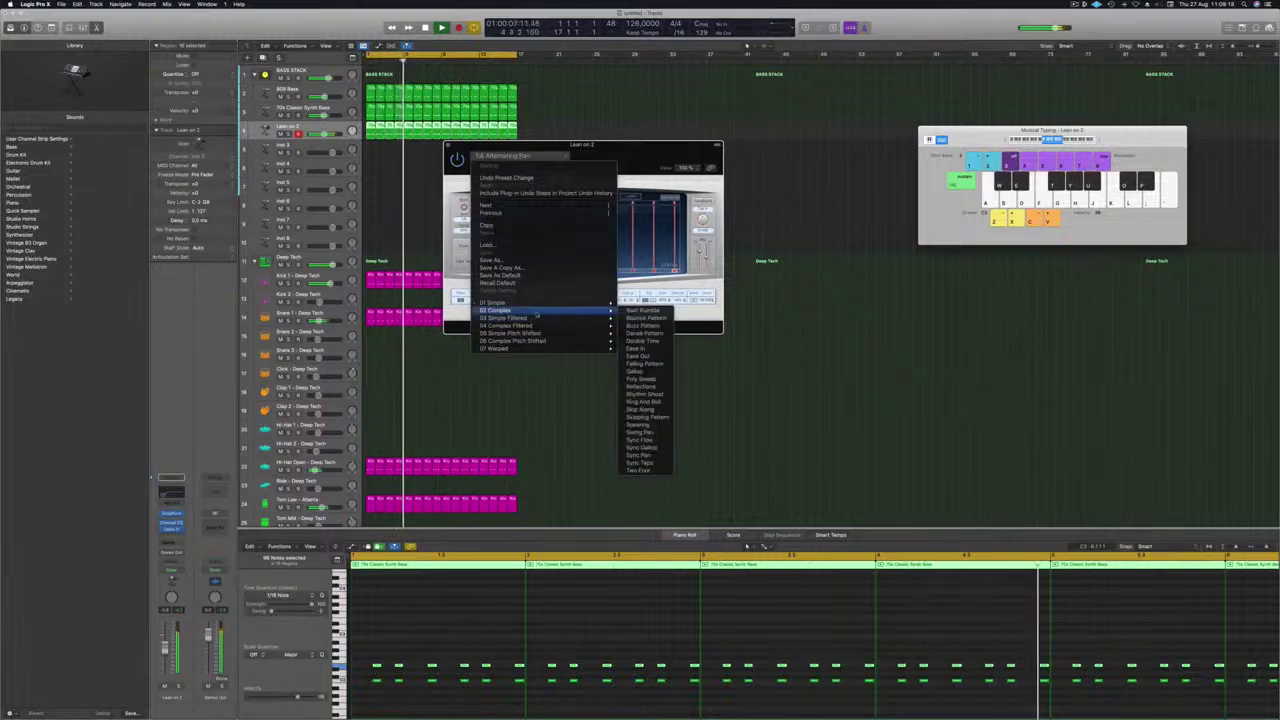
left_click(636, 311)
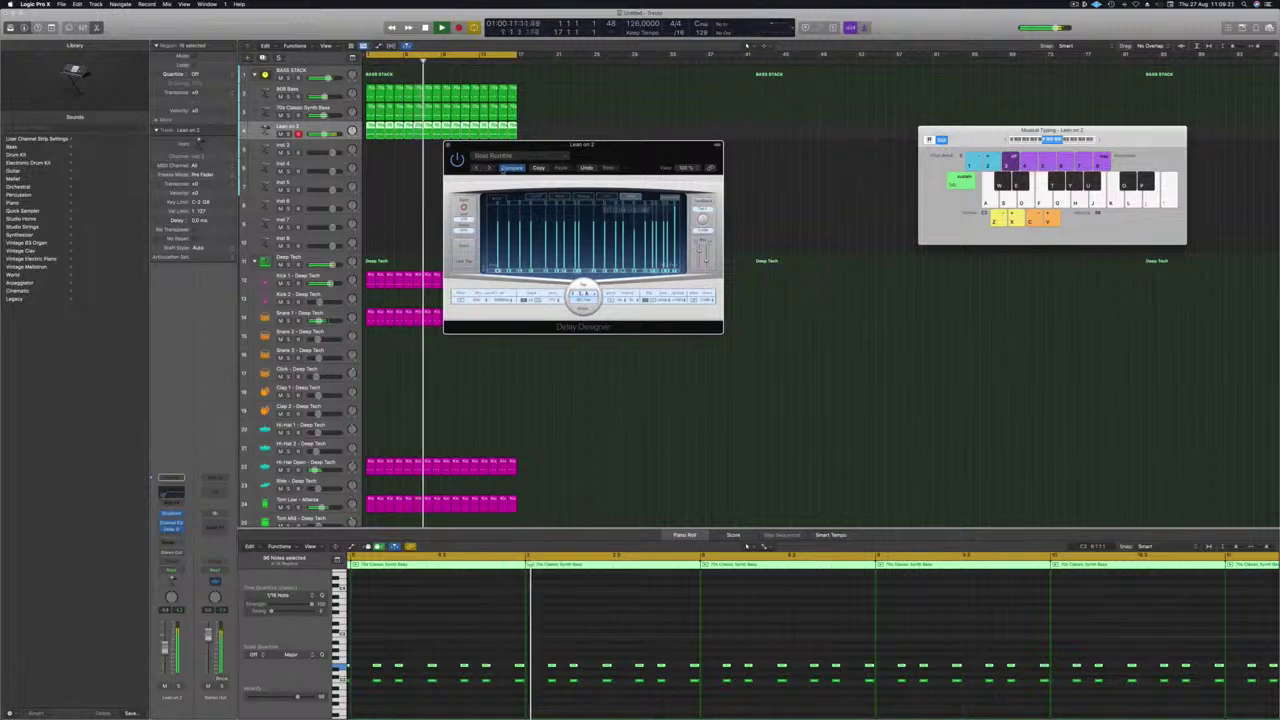
left_click(490, 168)
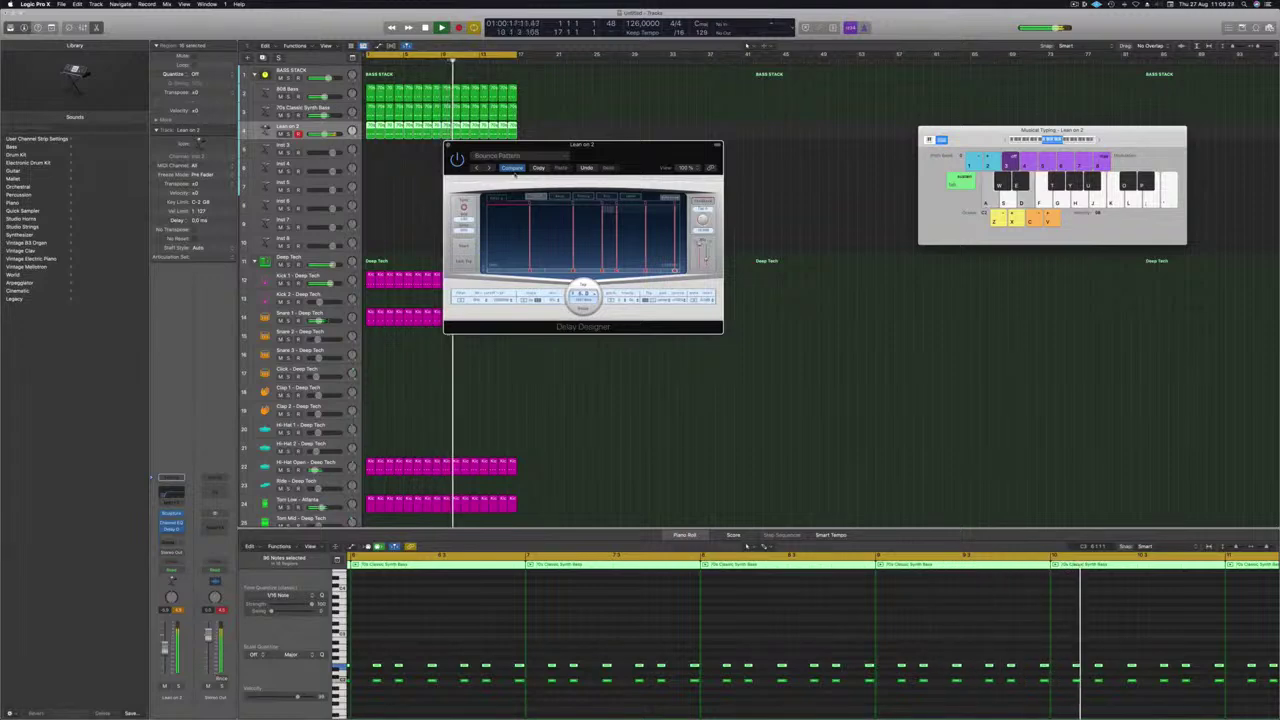
left_click(491, 168)
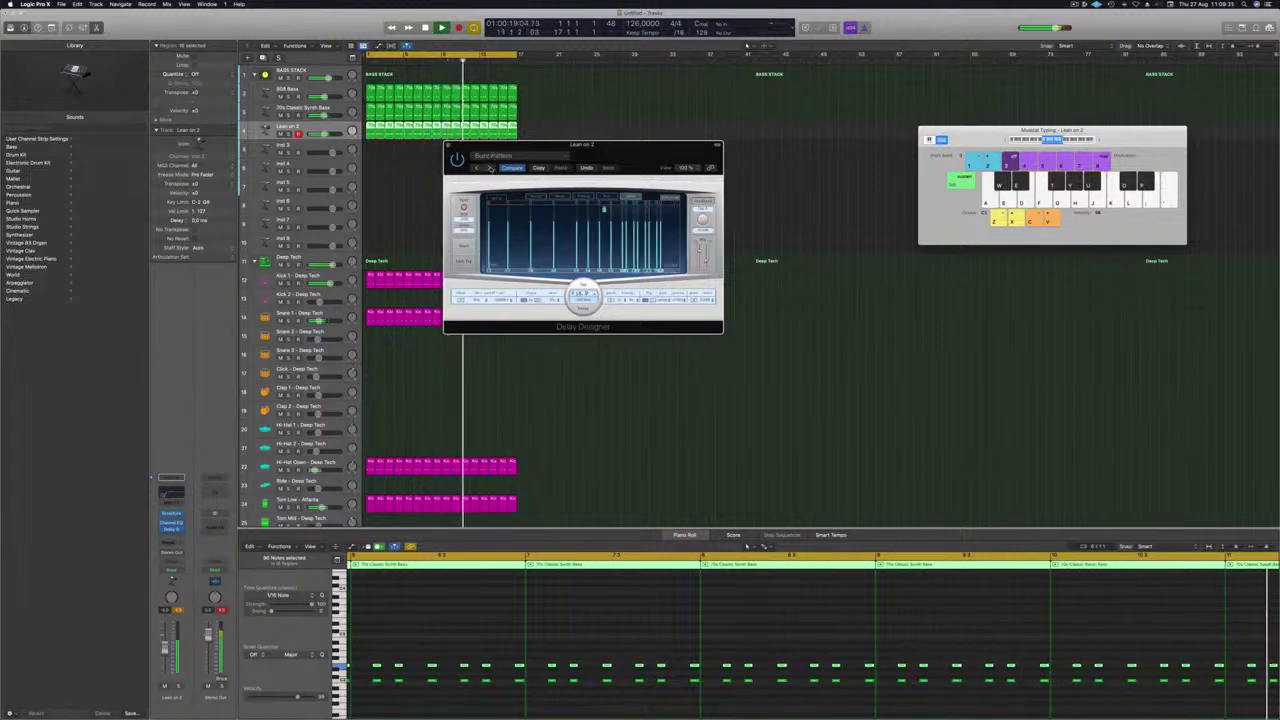
left_click(491, 168)
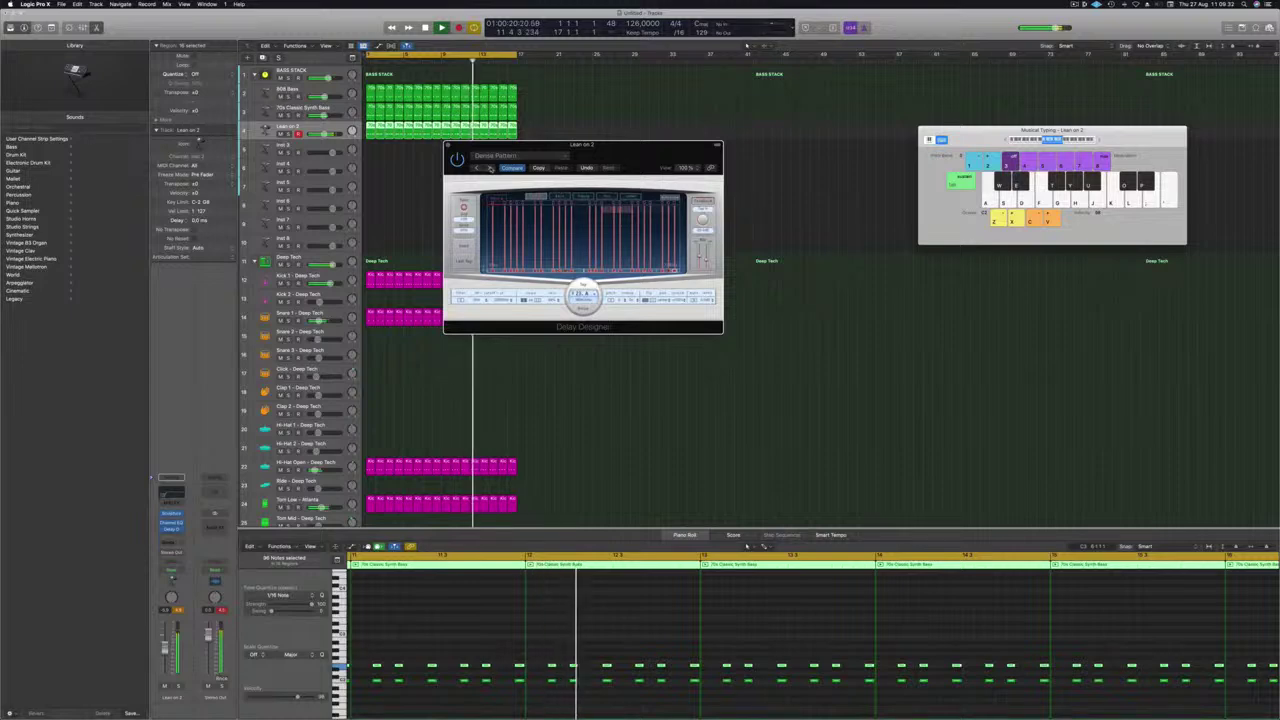
left_click(491, 168)
left_click_drag(552, 168, 507, 183)
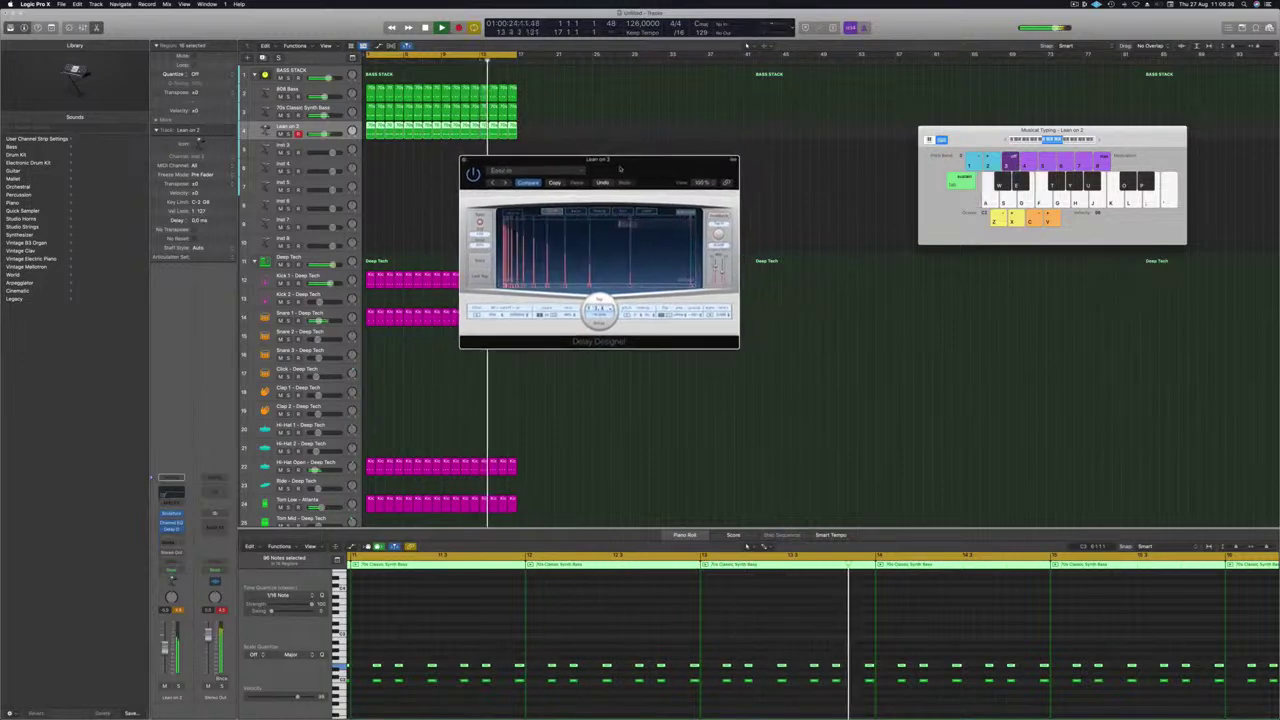
Load the 1/8 Dotted Filter Pan preset from 03 Simple Filtered in Delay Designer, close its window and replay the arrangement
left_click(529, 171)
mouse_move(569, 343)
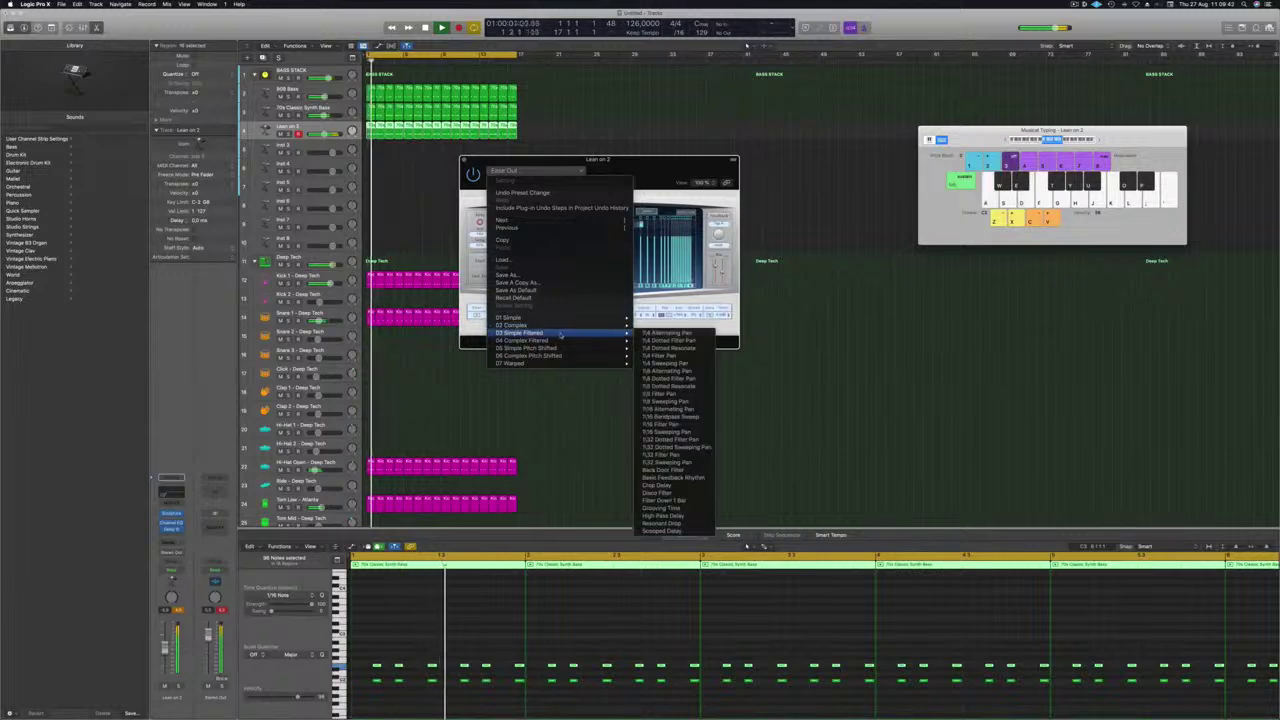
left_click(668, 378)
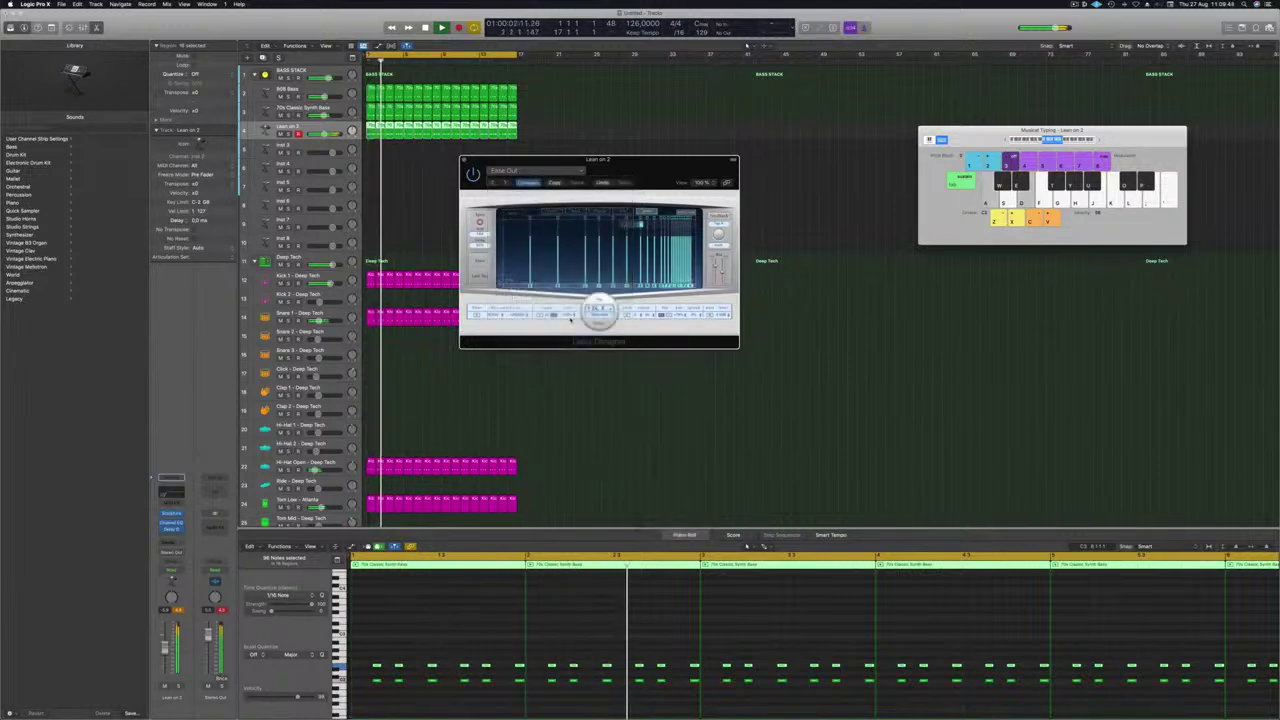
left_click_drag(630, 164, 648, 174)
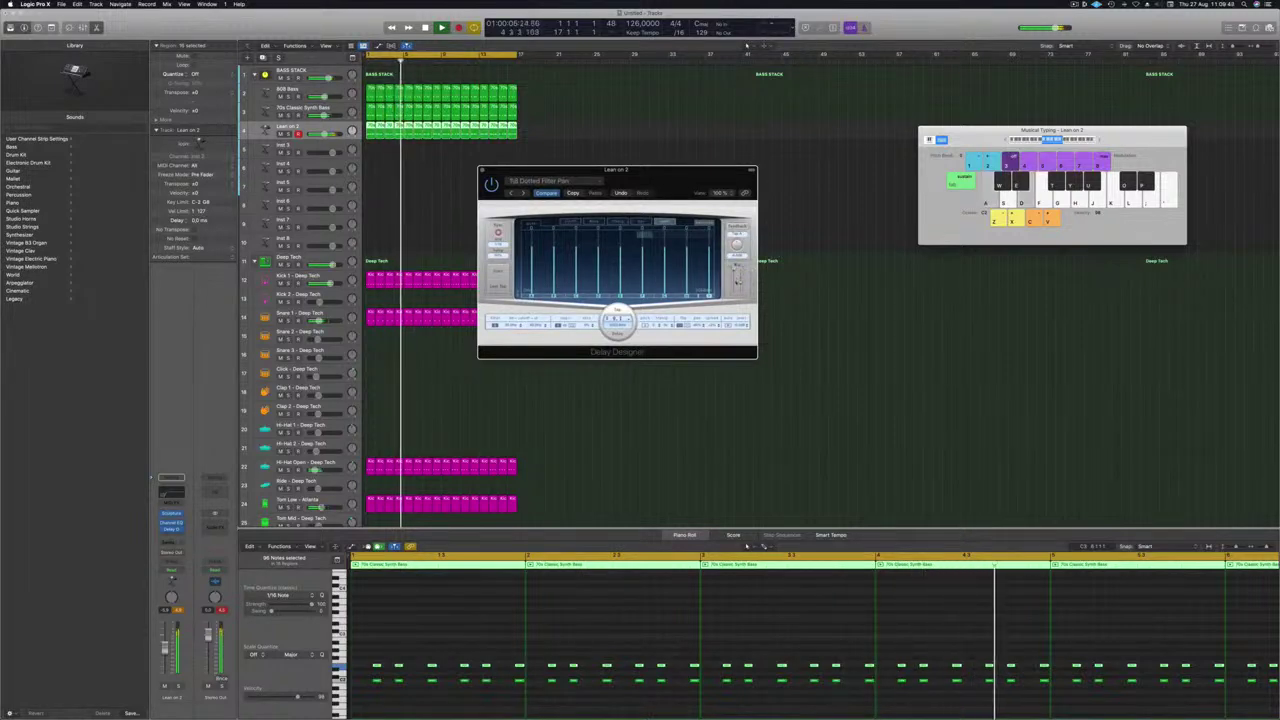
mouse_move(748, 281)
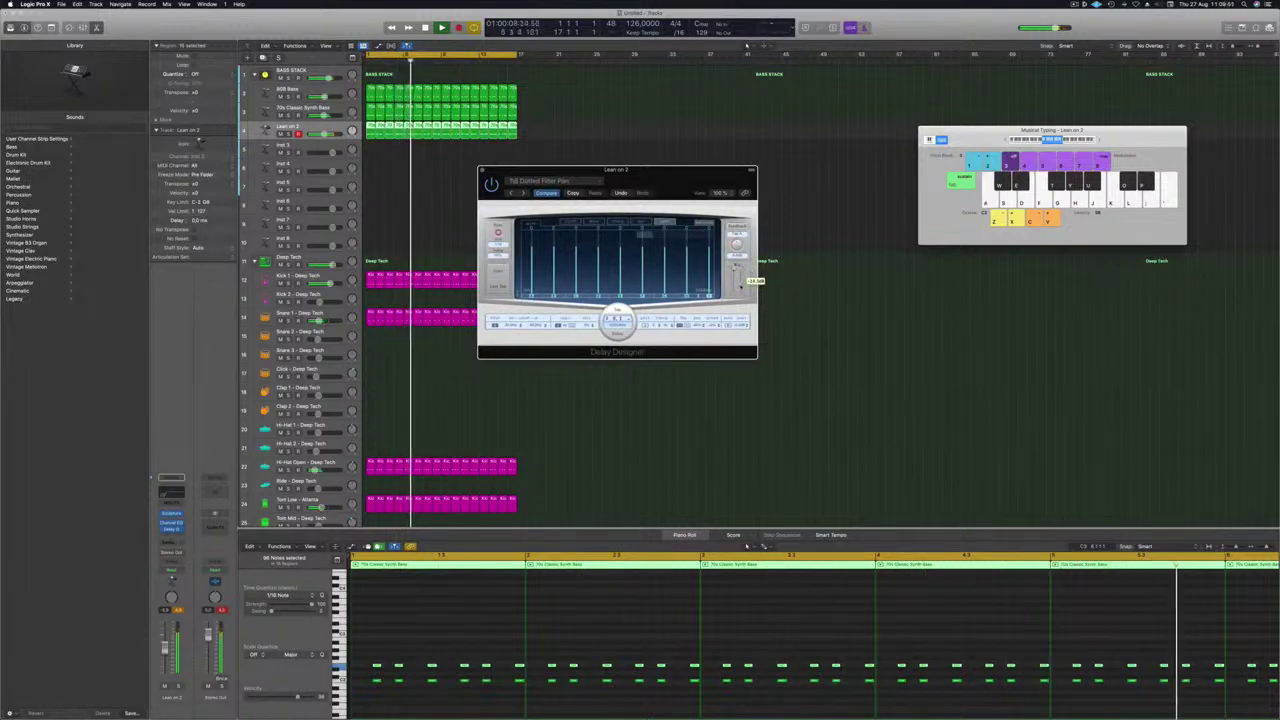
left_click(482, 170)
key("Return")
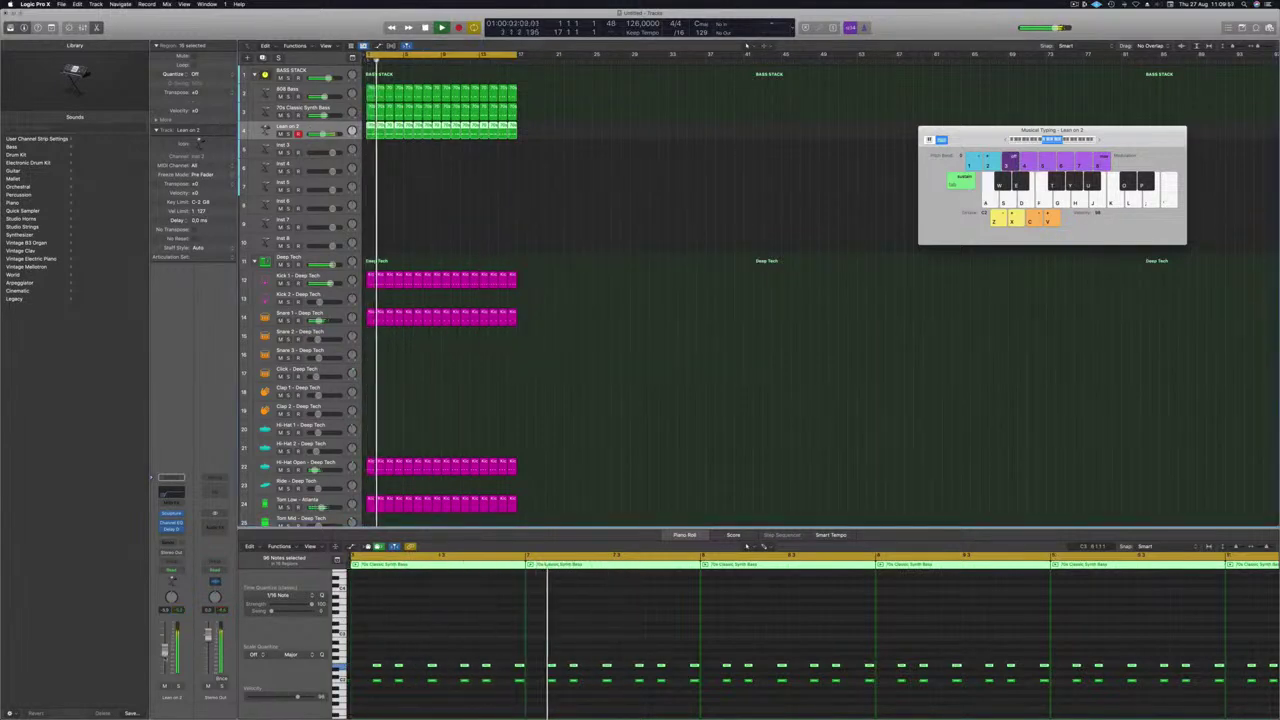
Insert a Compressor ahead of the Channel EQ on Lean on 2 with the User Default setting and lower the channel's volume slightly
left_click(172, 531)
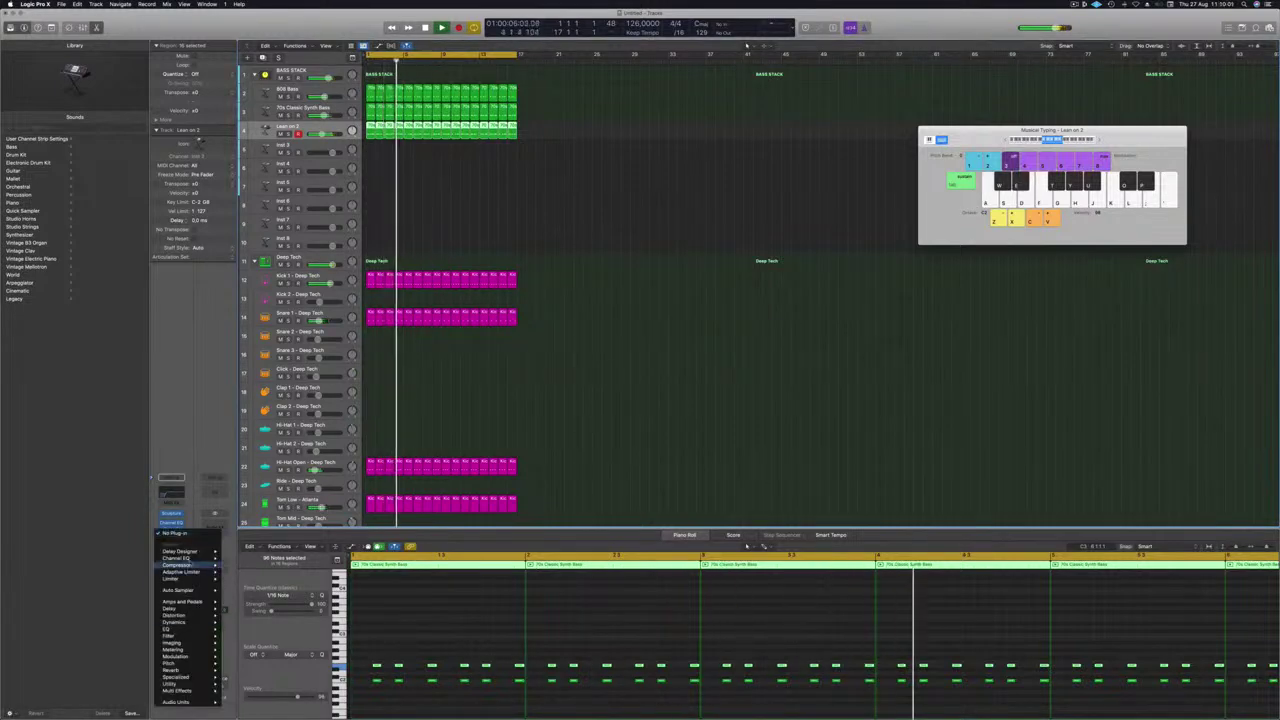
left_click(238, 553)
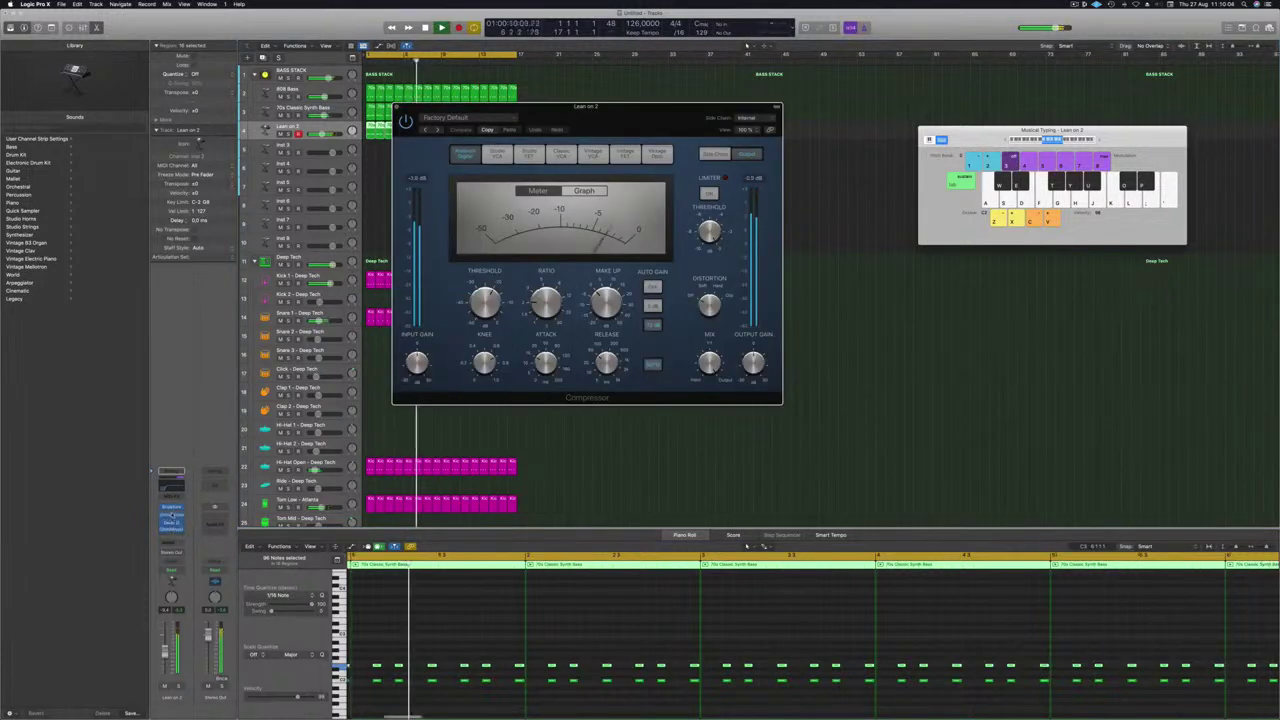
left_click_drag(172, 515, 173, 516)
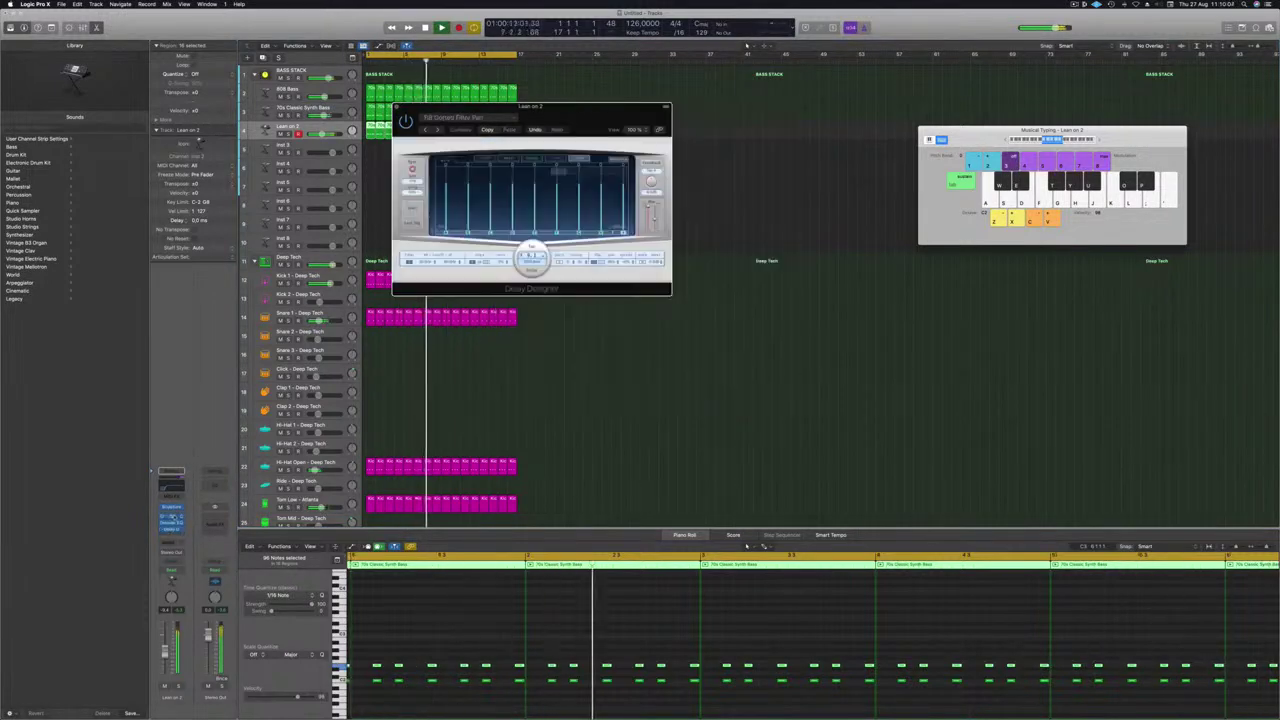
left_click(173, 517)
left_click_drag(636, 128, 652, 128)
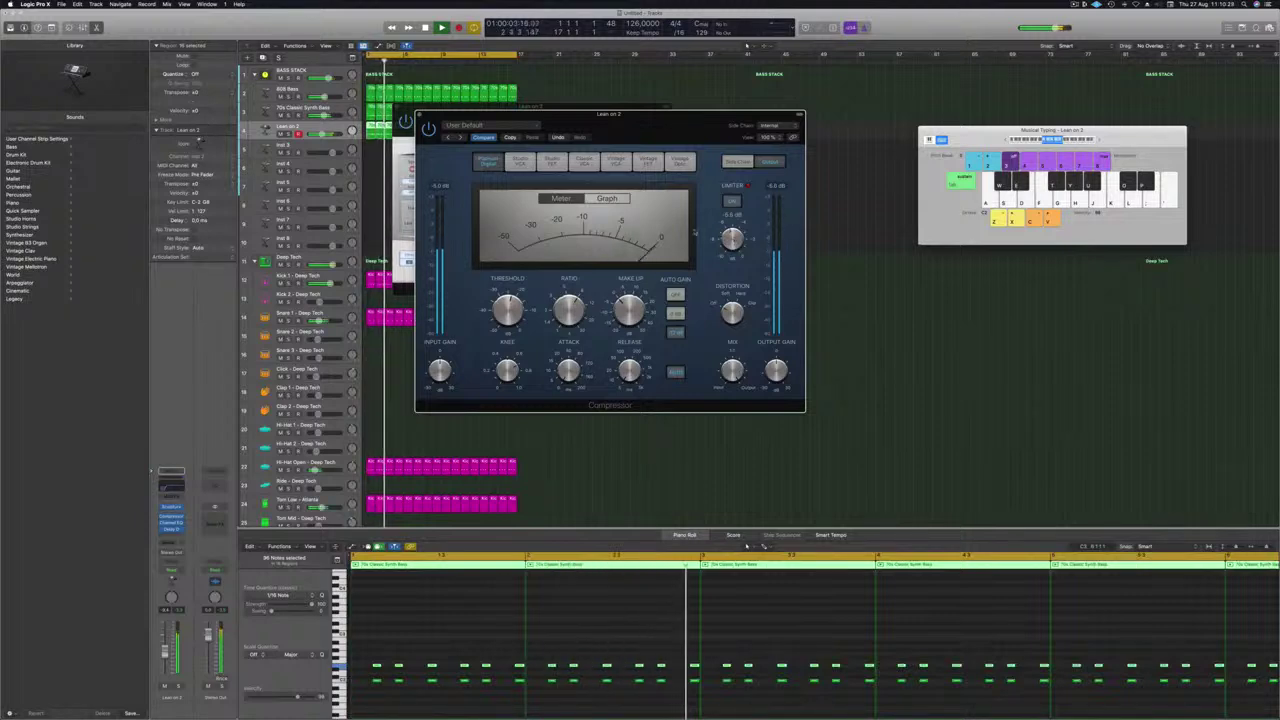
left_click_drag(592, 122, 646, 126)
key("space")
left_click_drag(165, 651, 165, 655)
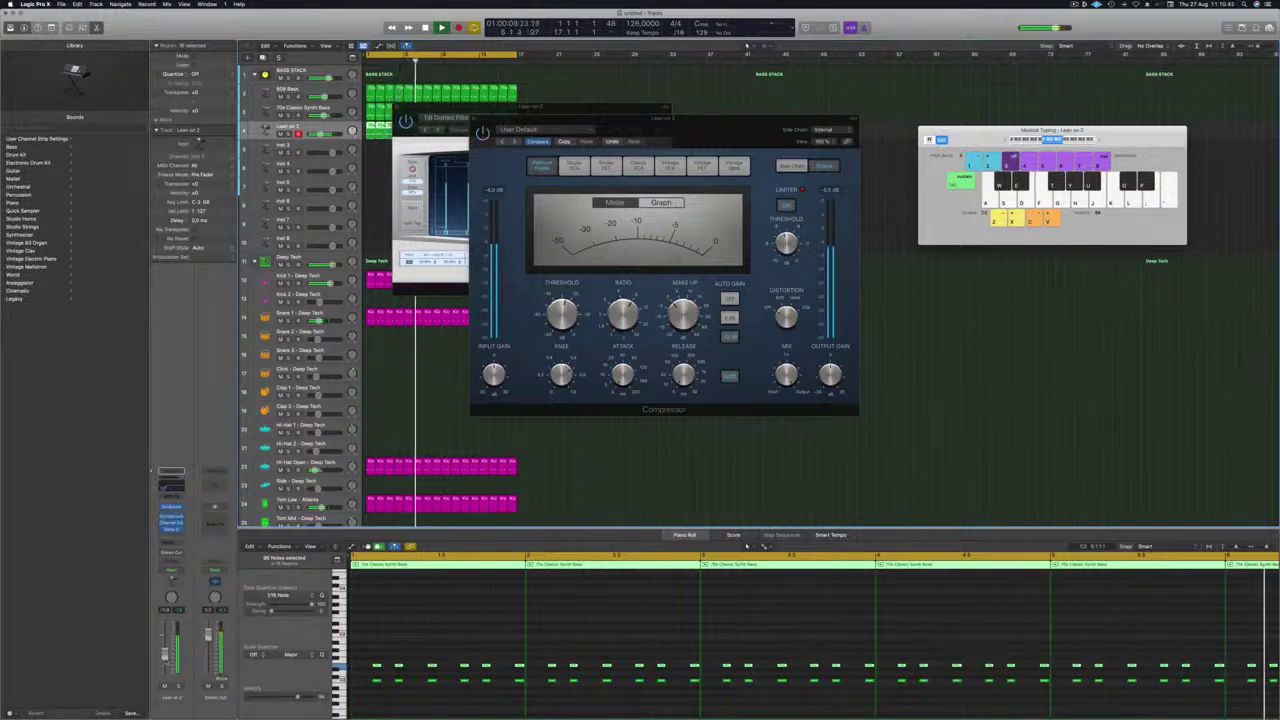
Insert a second Compressor after Delay Designer on Lean on 2 and set its side chain to Inst 9
left_click(171, 516)
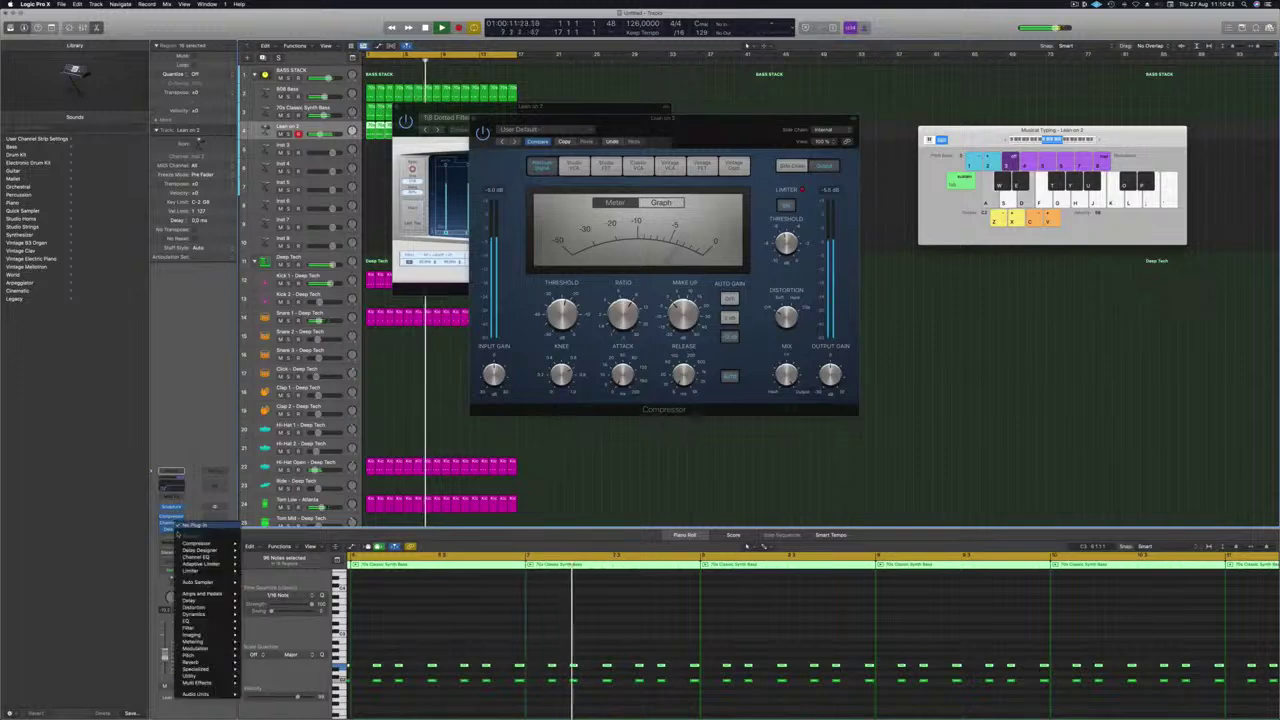
mouse_move(200, 543)
left_click(258, 544)
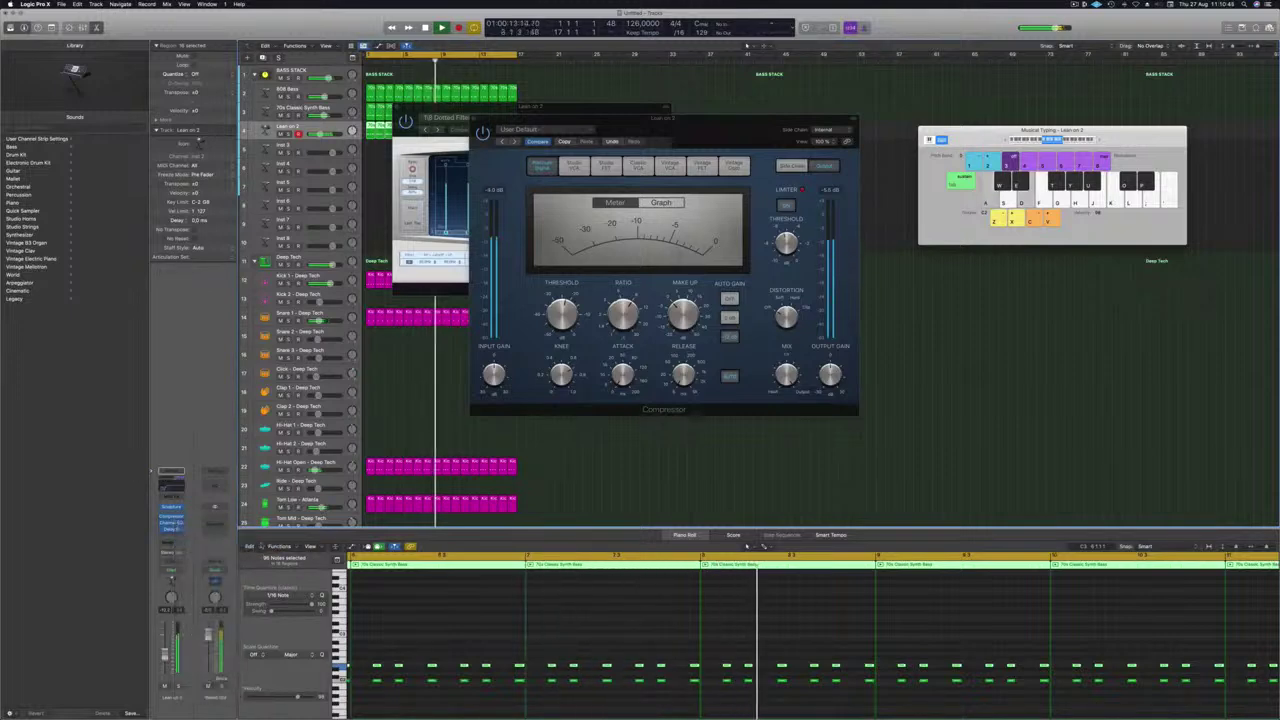
left_click(790, 134)
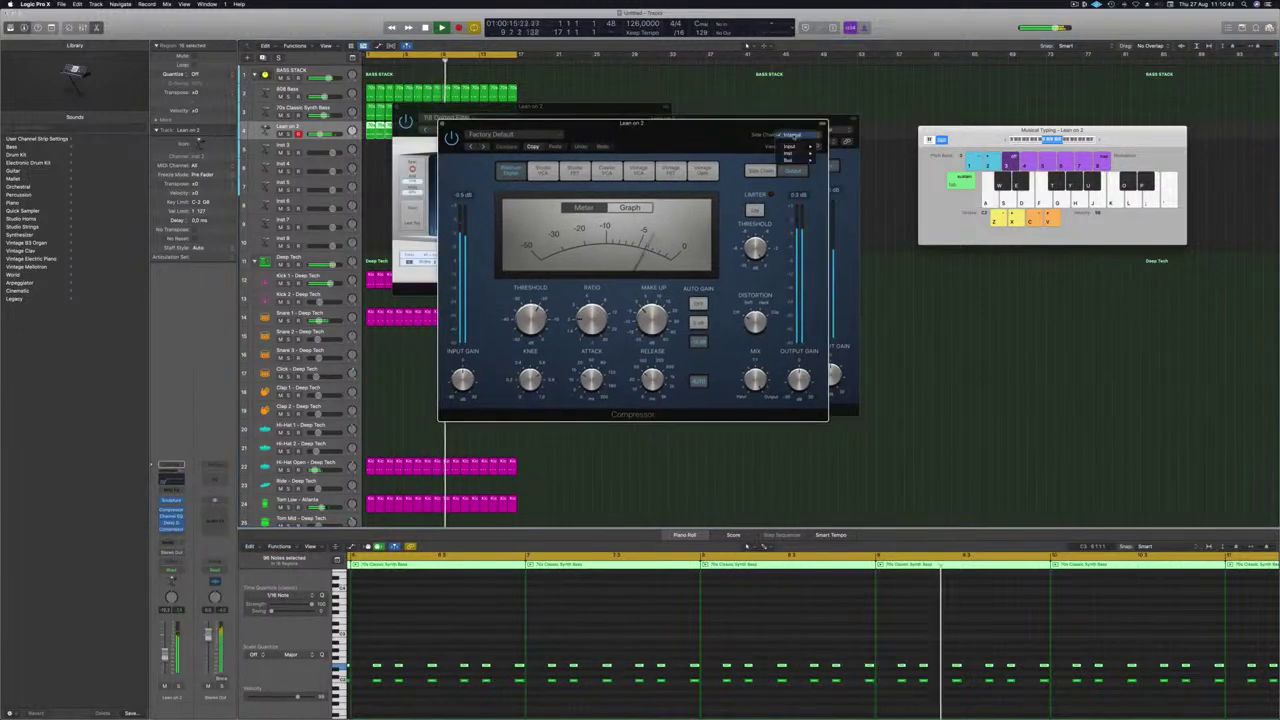
mouse_move(790, 153)
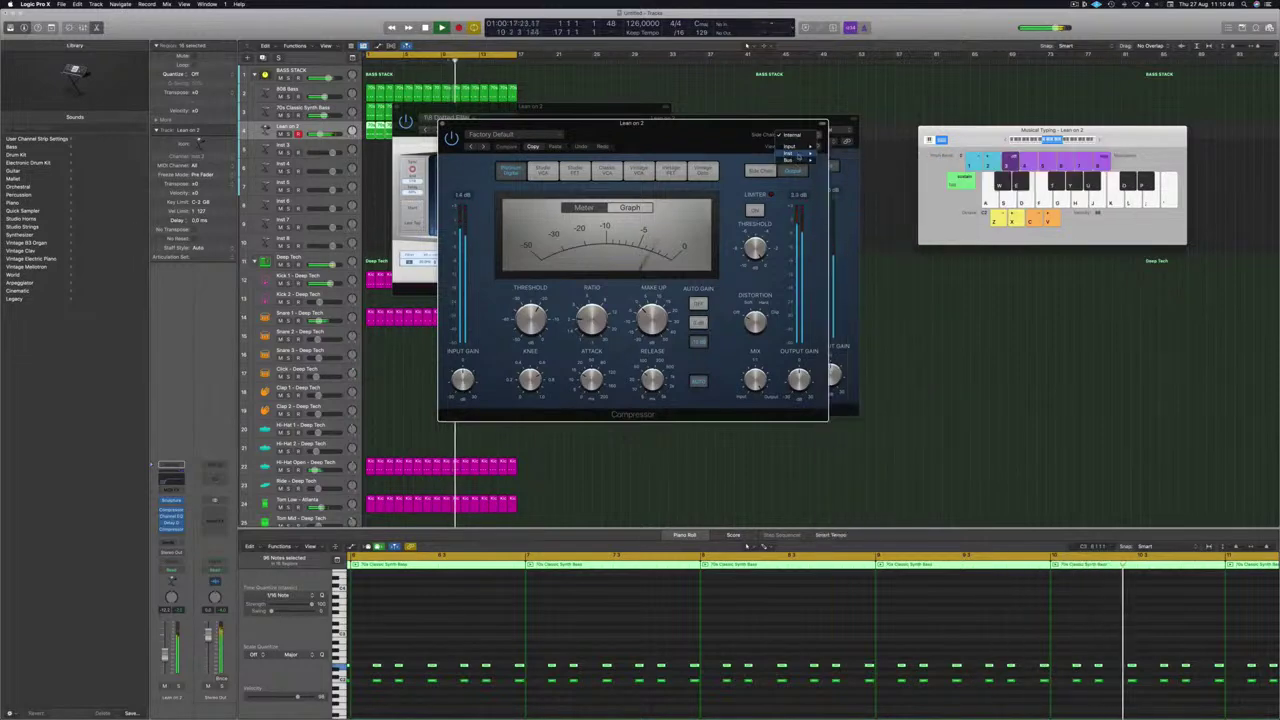
left_click(860, 201)
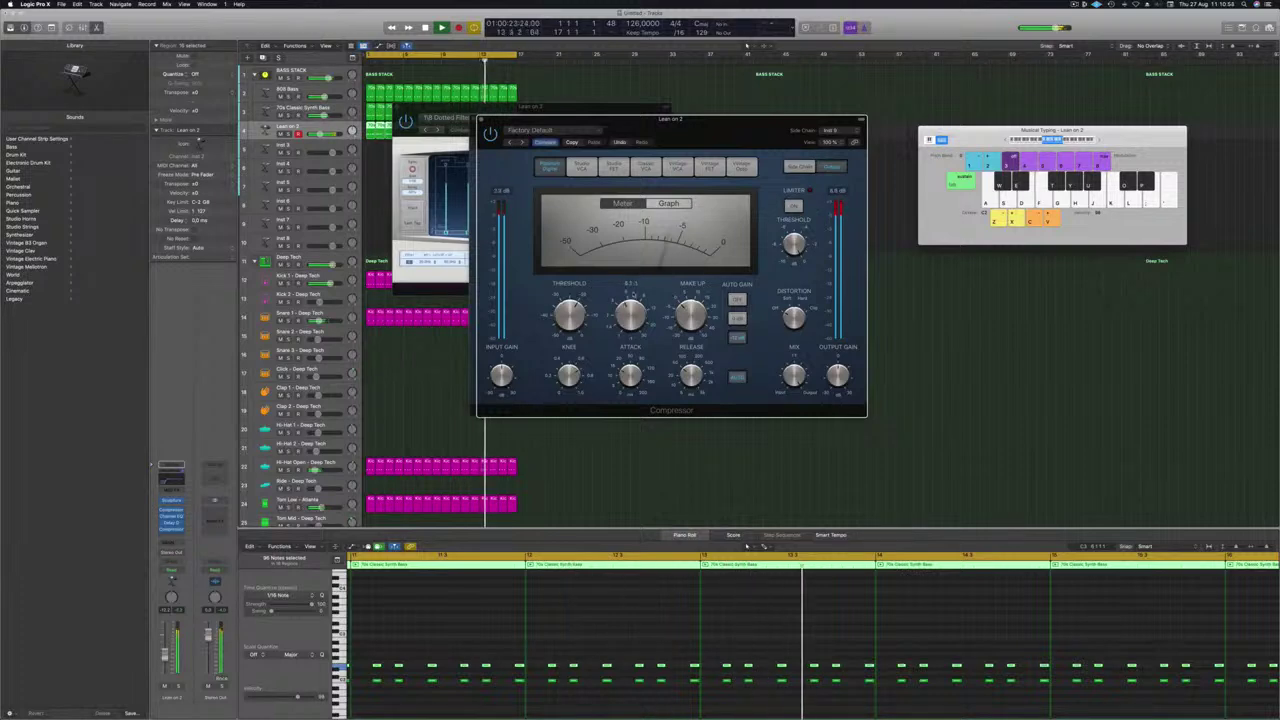
Compare the Vintage VCA and Vintage FET models, choose Vintage Opto, and lower the Compressor's threshold to about -25.5 dB
left_click(677, 167)
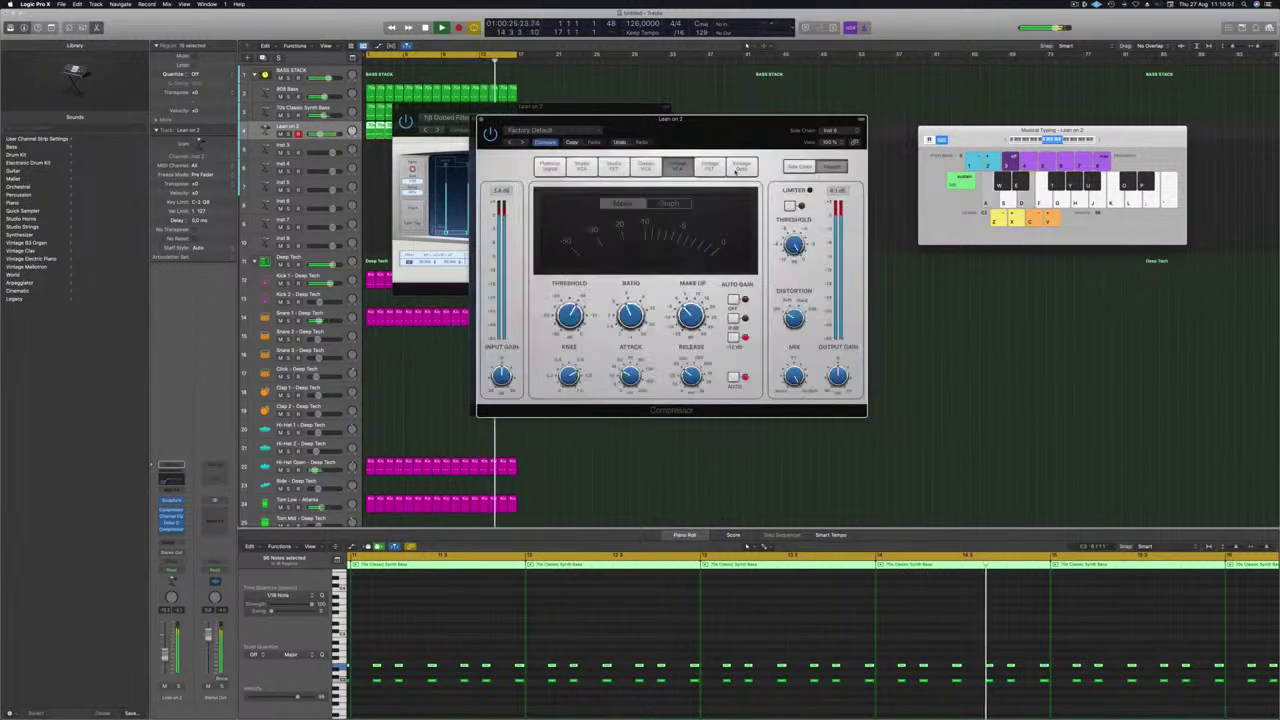
left_click(709, 167)
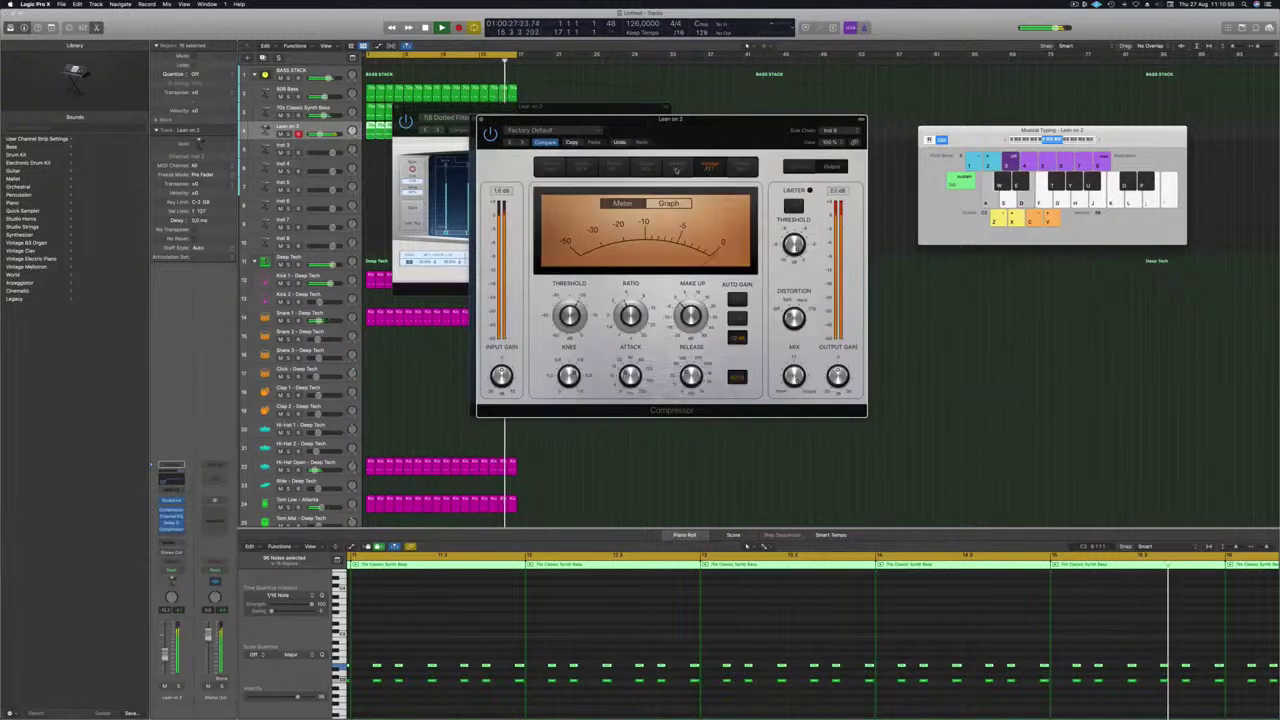
left_click(615, 169)
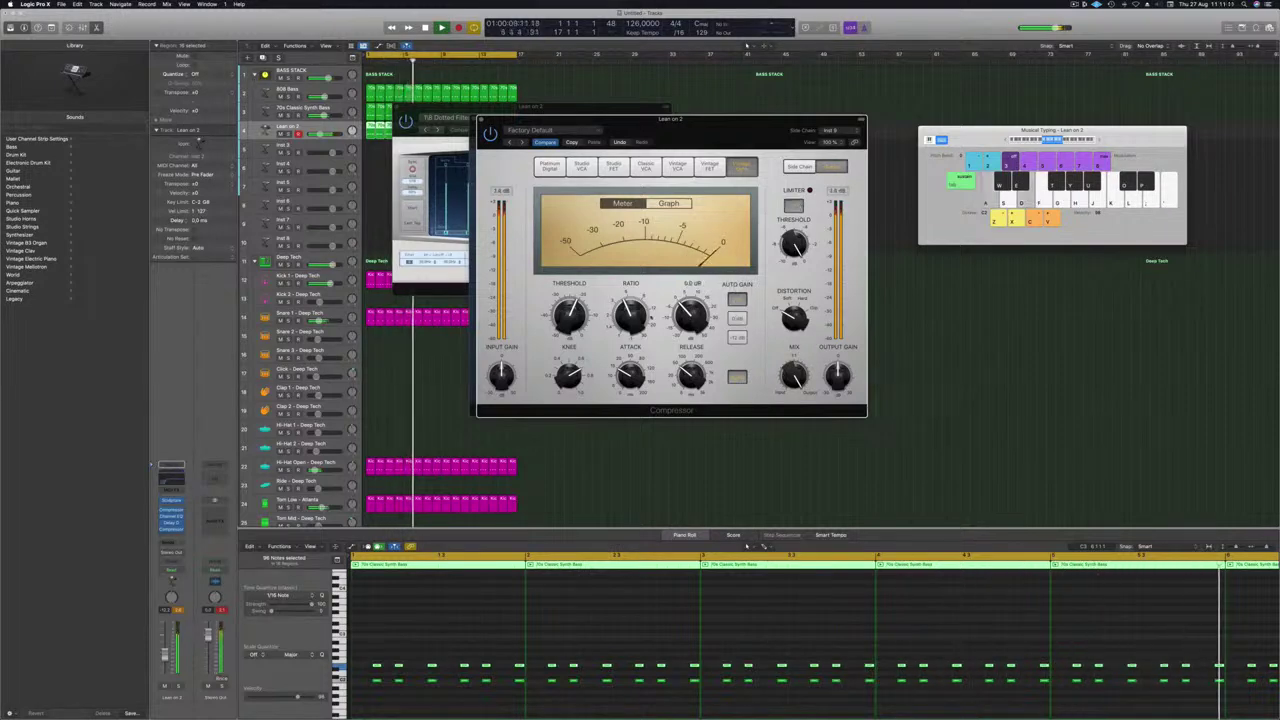
left_click_drag(572, 321, 570, 329)
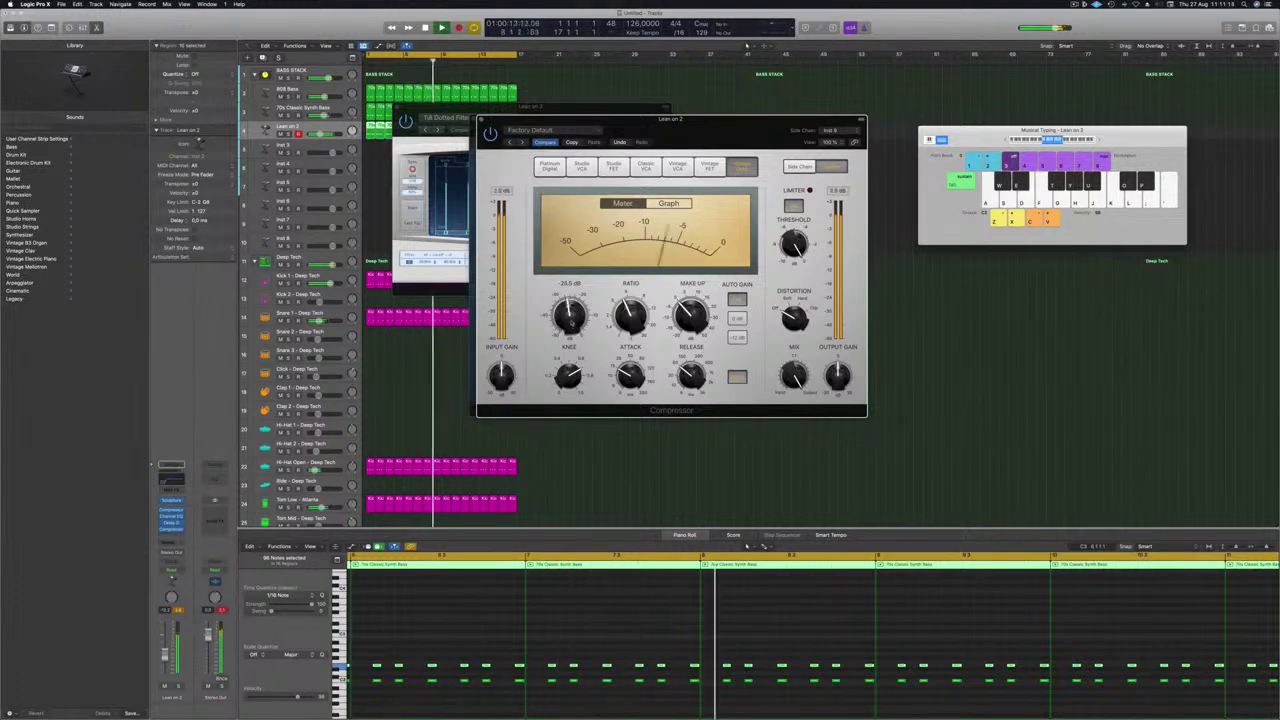
Reset Lean on 2's peak level display and solo the channel briefly to hear the compressed synth alone
left_click(180, 613)
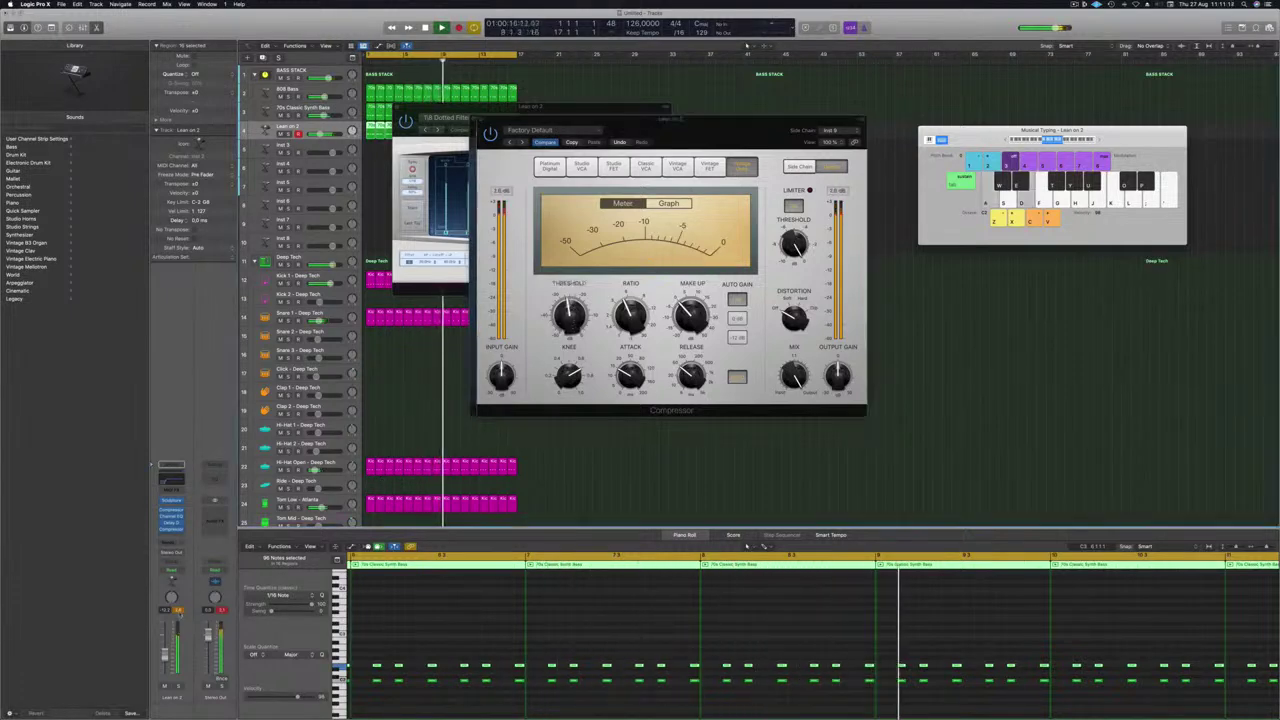
left_click(177, 687)
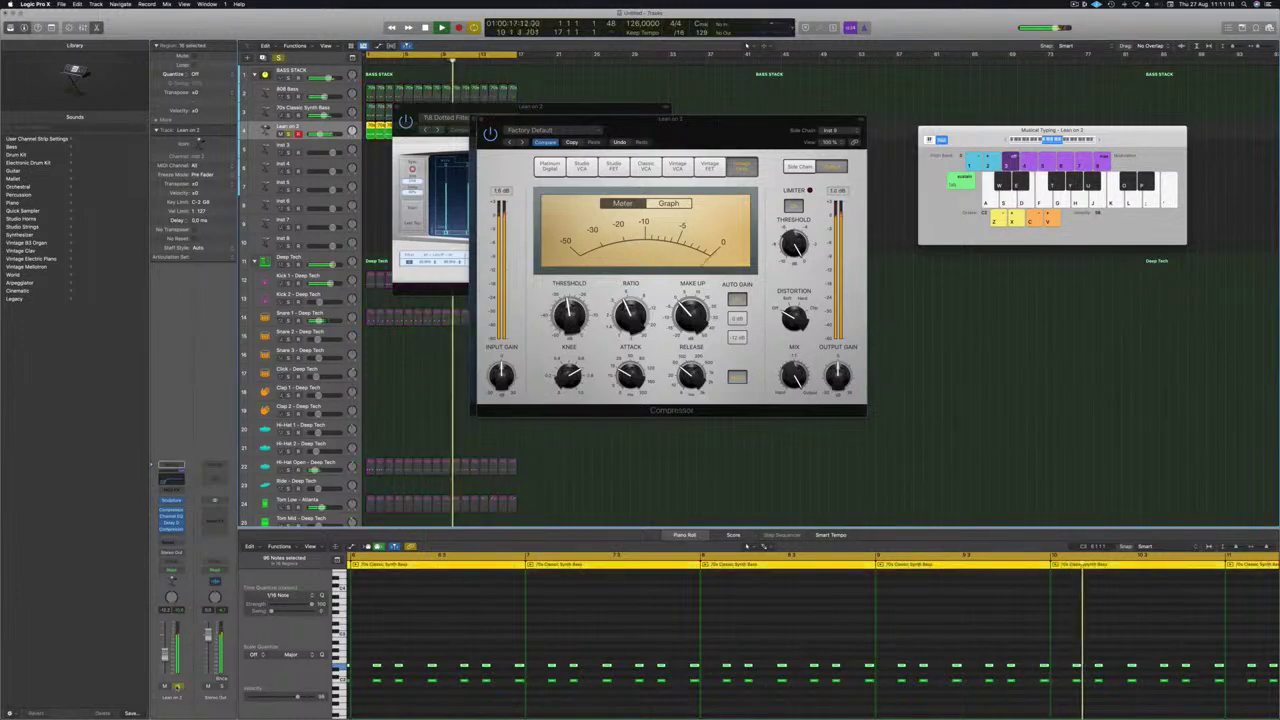
left_click(177, 687)
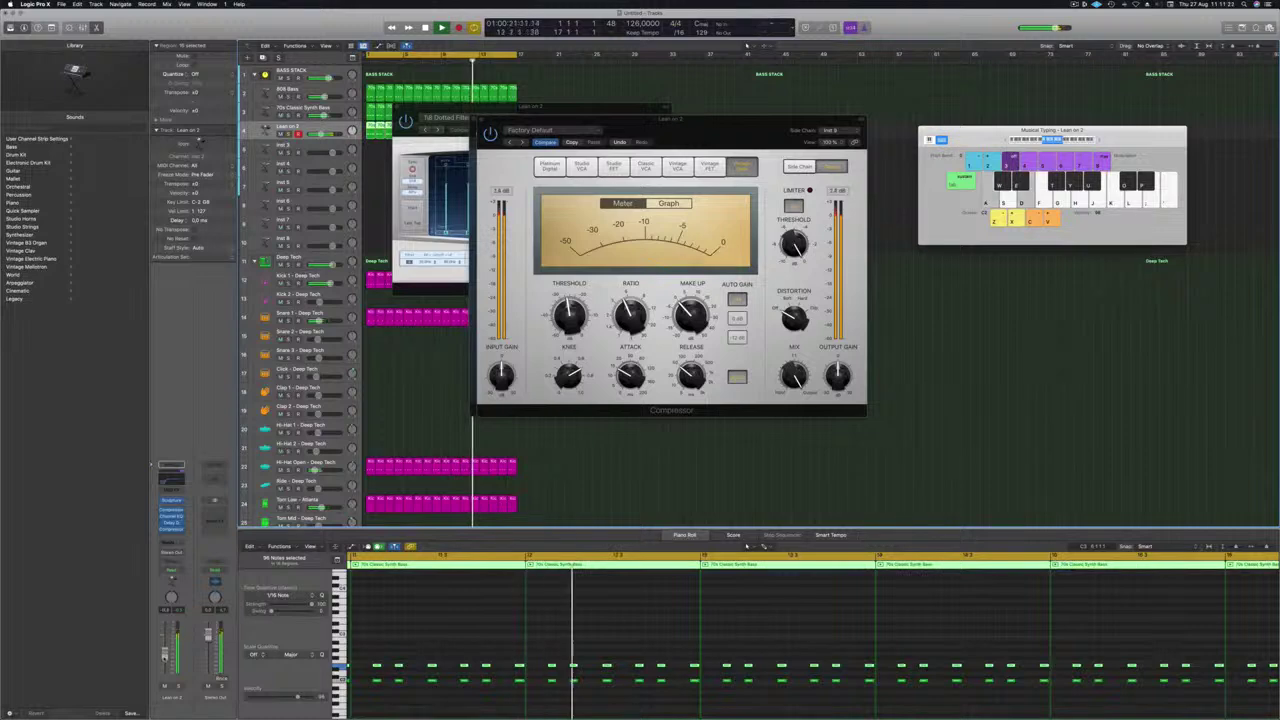
Enable the high-cut band in Lean on 2's Channel EQ at 1910 Hz with a 48 dB/Oct slope and close its window
left_click(175, 479)
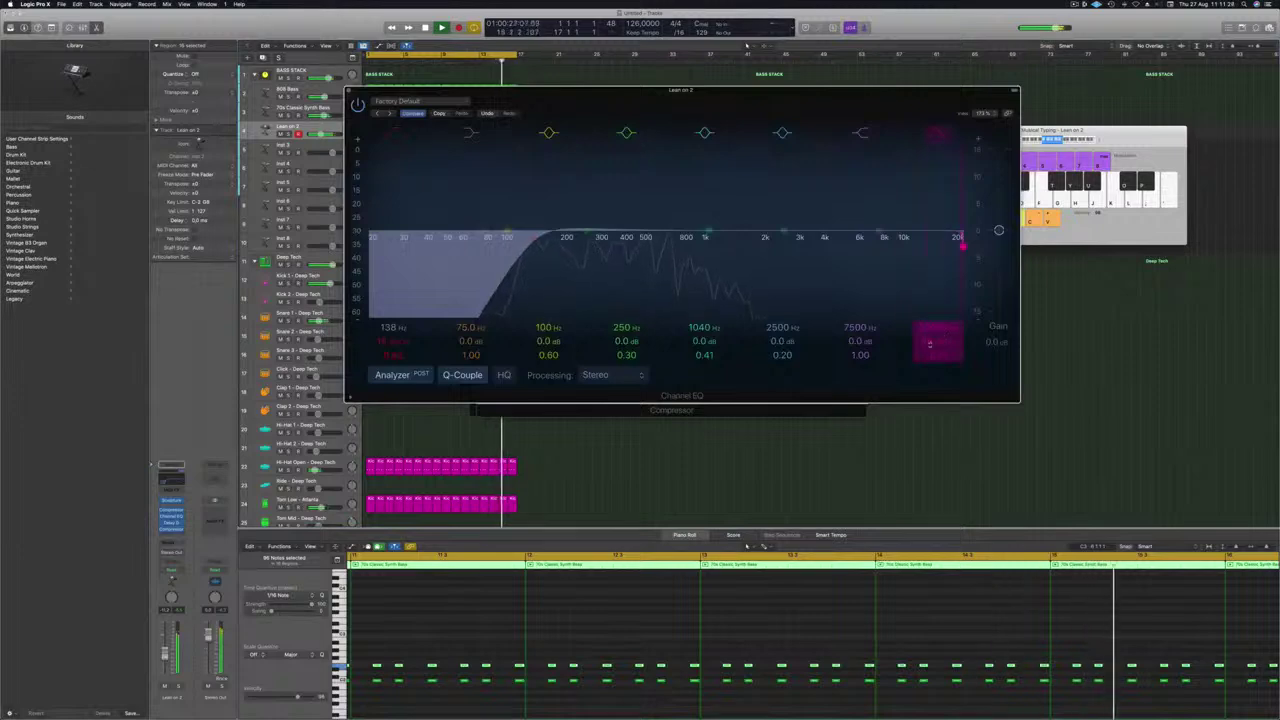
left_click_drag(962, 245, 755, 245)
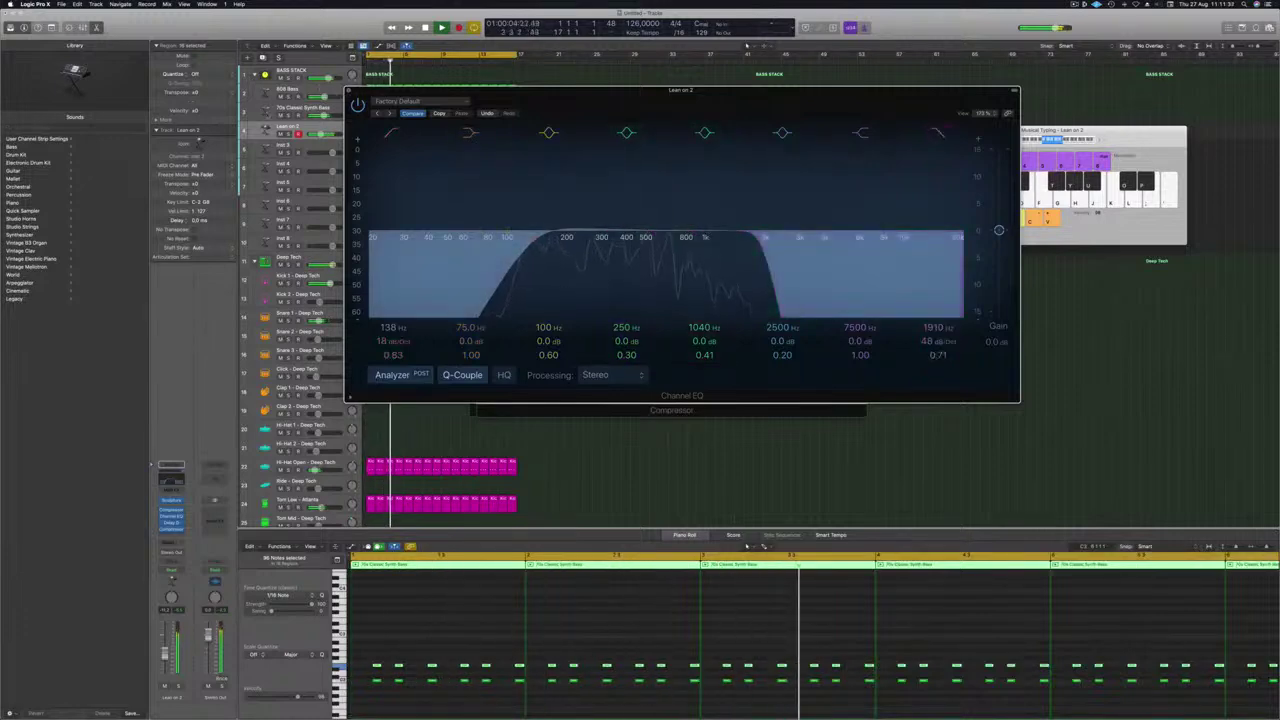
key("super+w")
Close both Compressor windows and the Delay Designer window to clear the arrangement area
left_click_drag(745, 127, 826, 119)
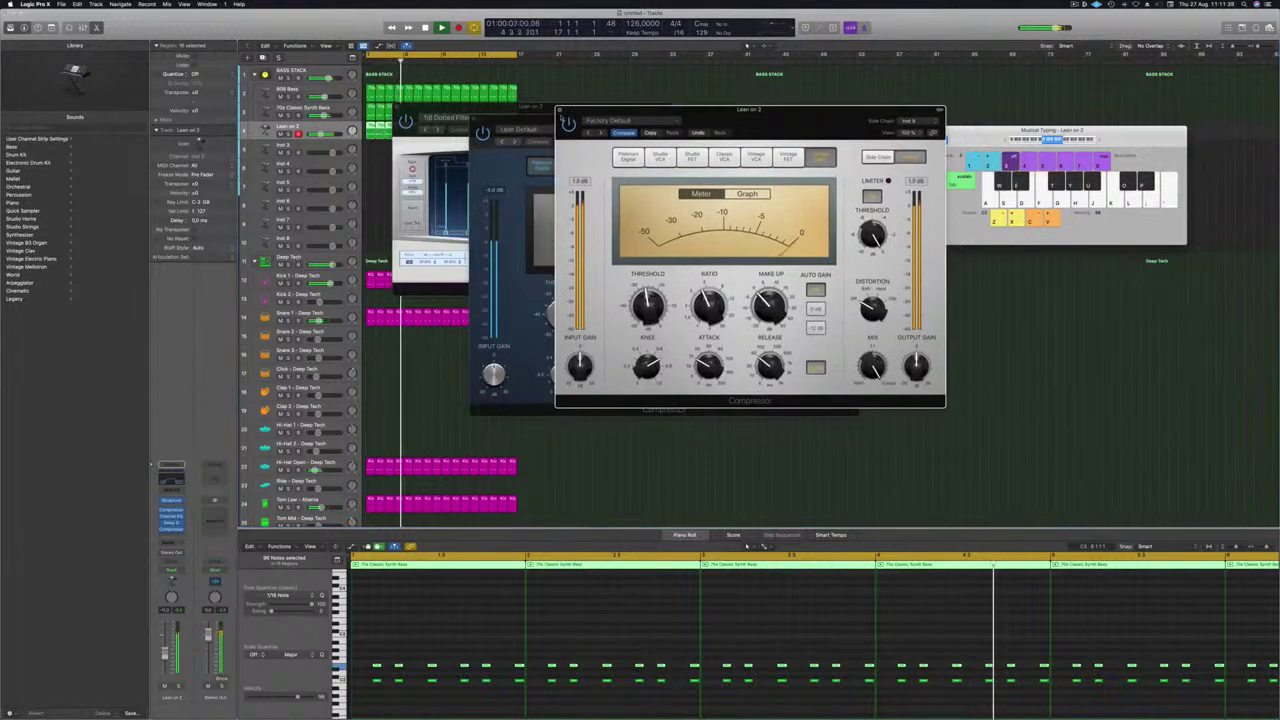
left_click(561, 110)
left_click_drag(526, 117, 565, 110)
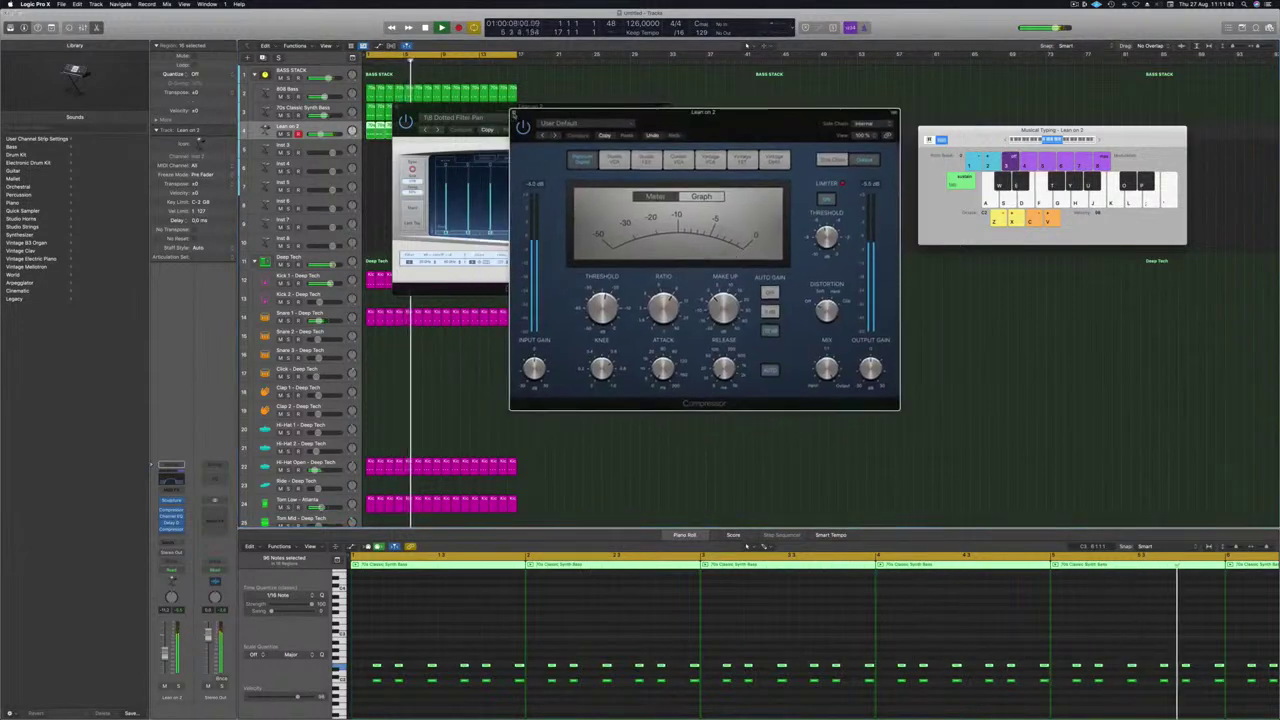
key("super+w")
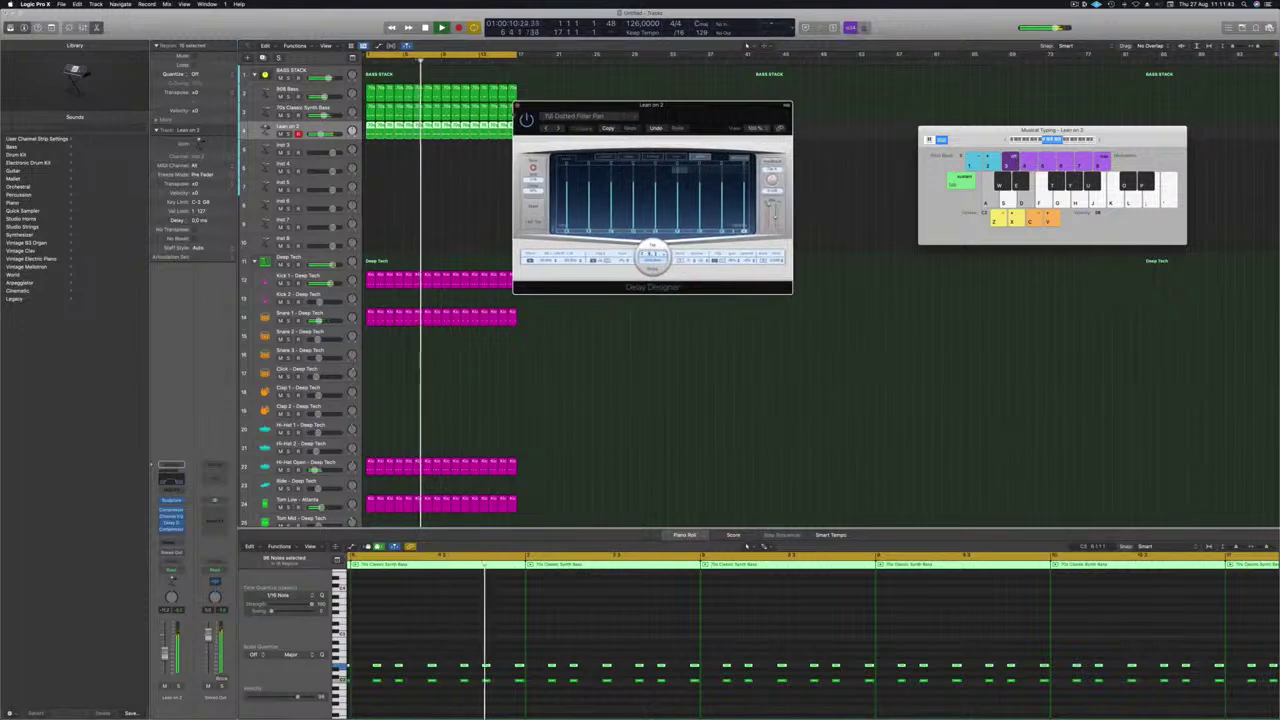
key("super+w")
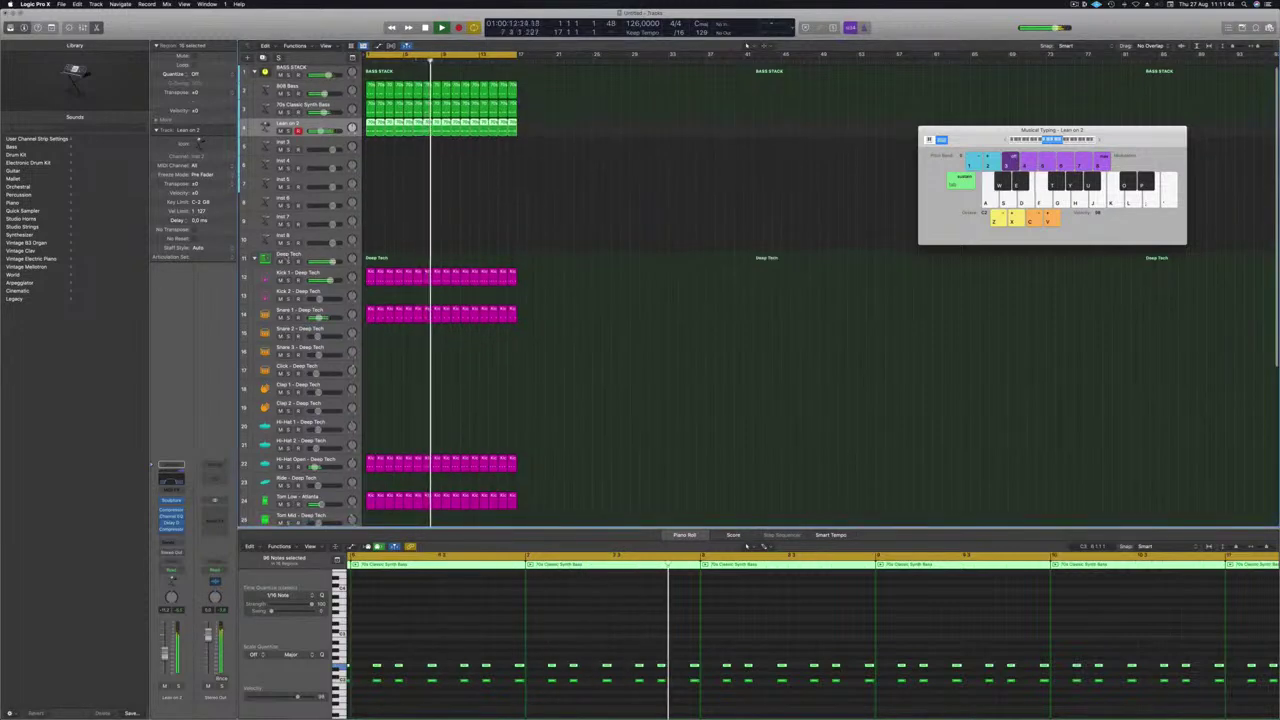
Collapse the Deep Tech stack, expand Found Sound, and copy Lean on 2's first region to Tom Low at bar 1
left_click(255, 259)
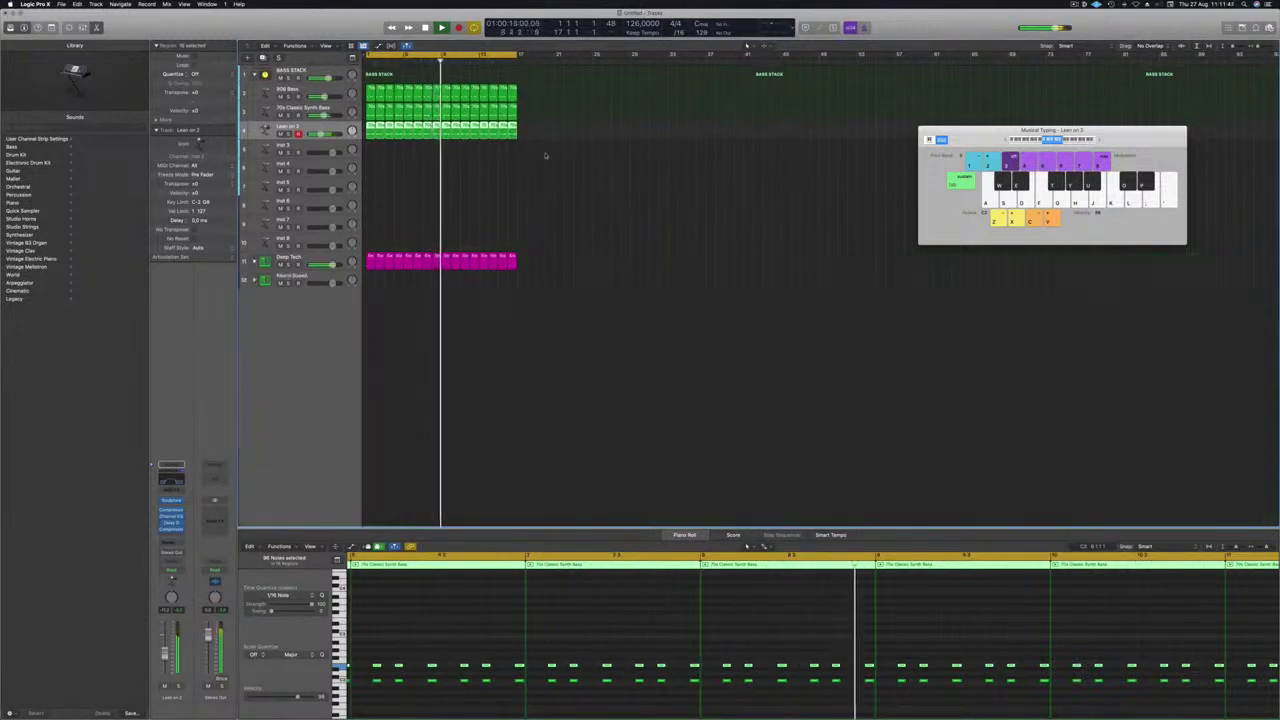
left_click(311, 277)
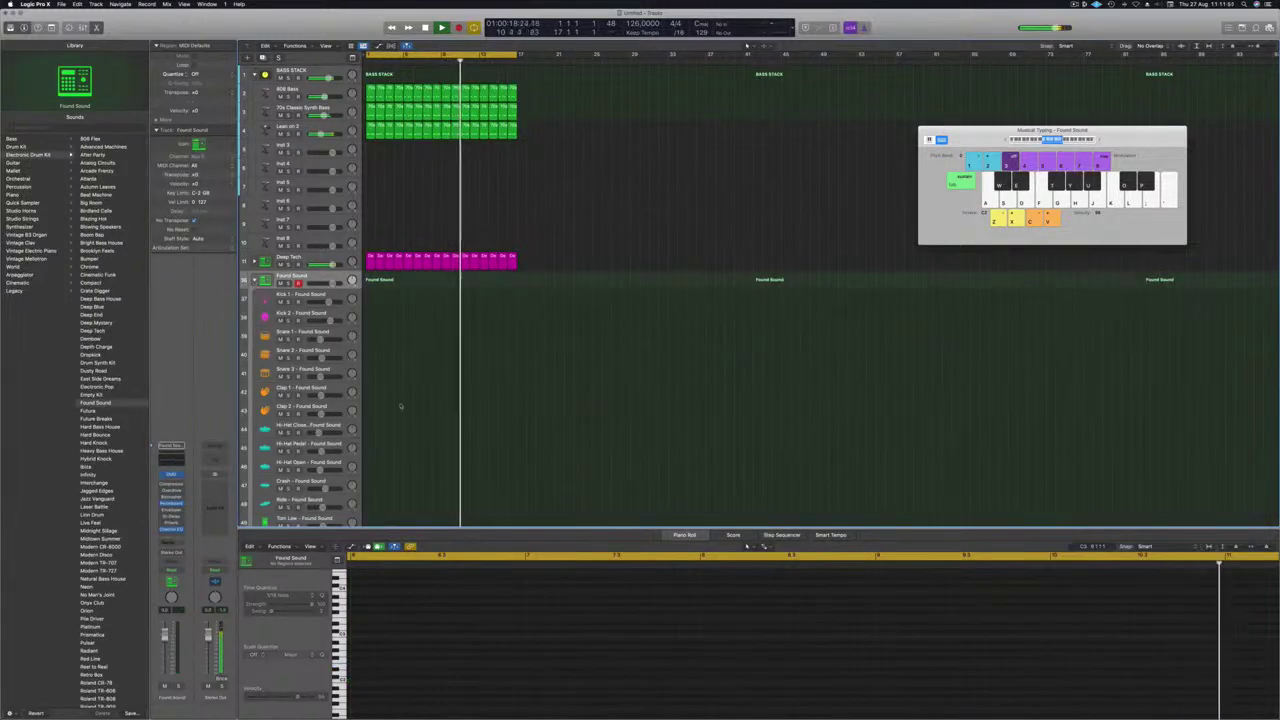
scroll(400, 406, "down", 3)
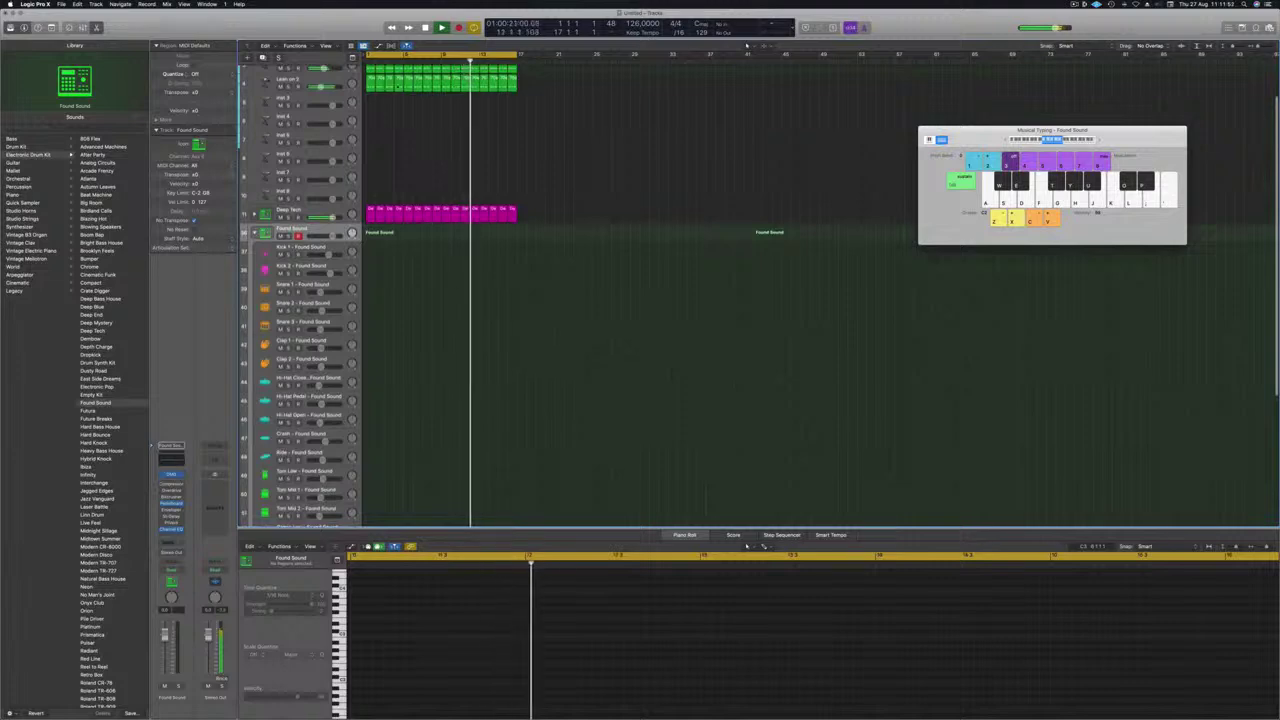
left_click(371, 80)
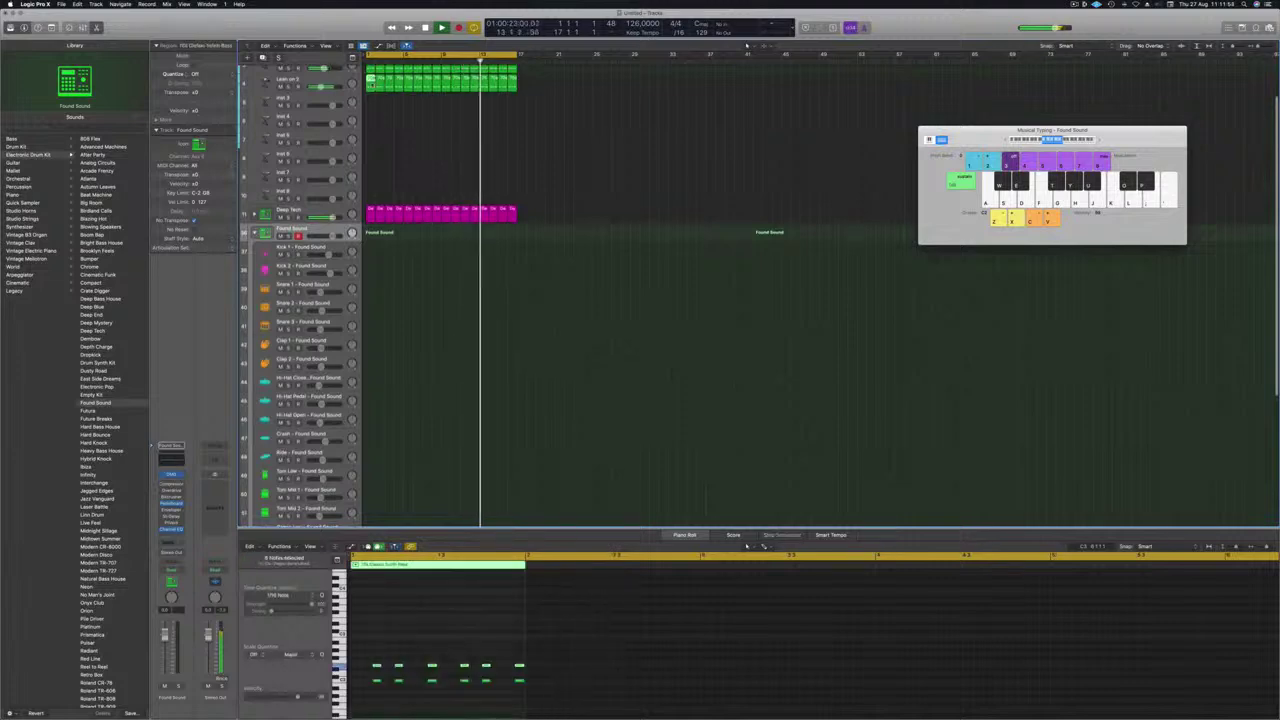
left_click_drag(371, 80, 370, 475)
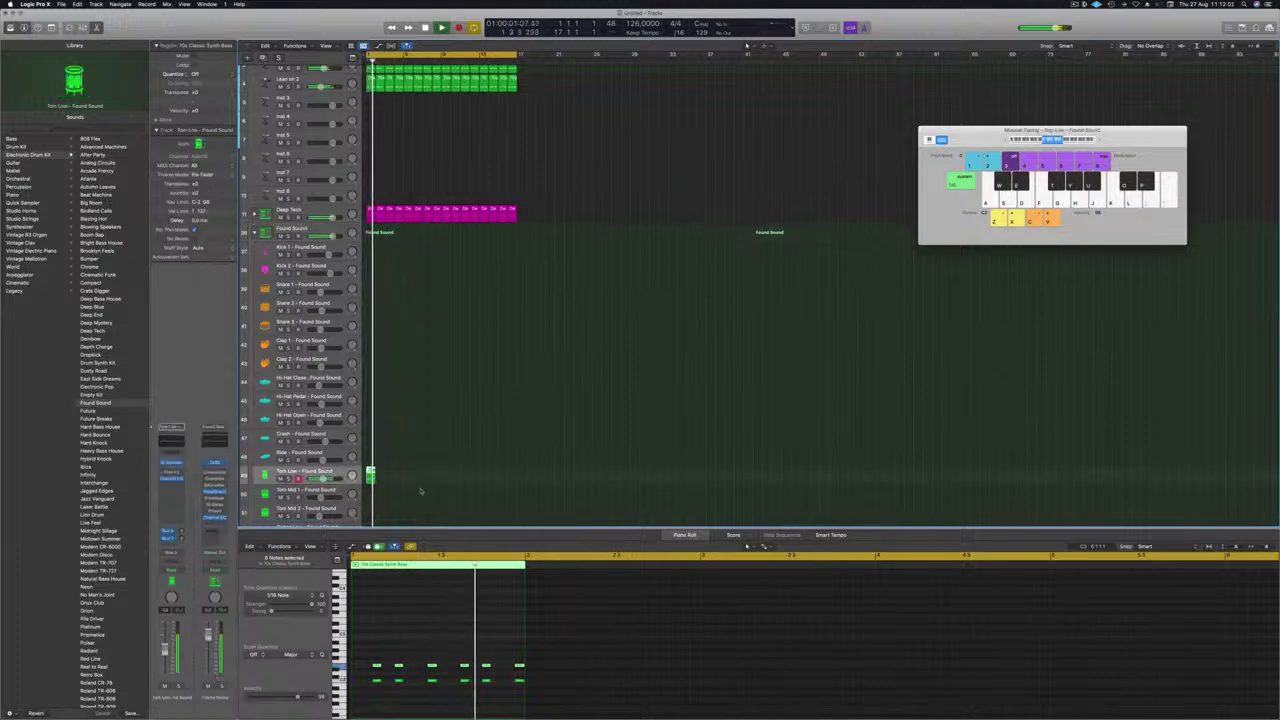
Audition the Tom Low region, copy it to Tom Mid 1 at bar 1, and delete the Tom Low region
scroll(424, 468, "up", 5)
scroll(444, 464, "left", 2)
key("space")
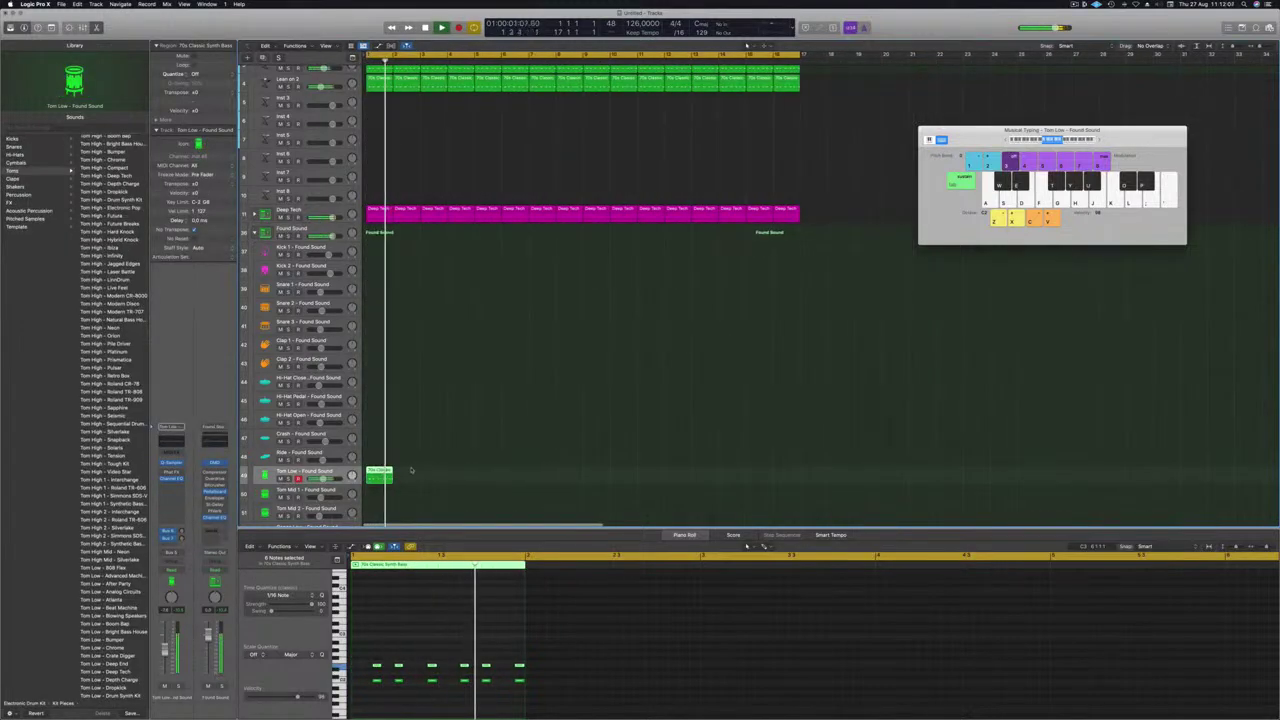
left_click_drag(379, 476, 380, 495)
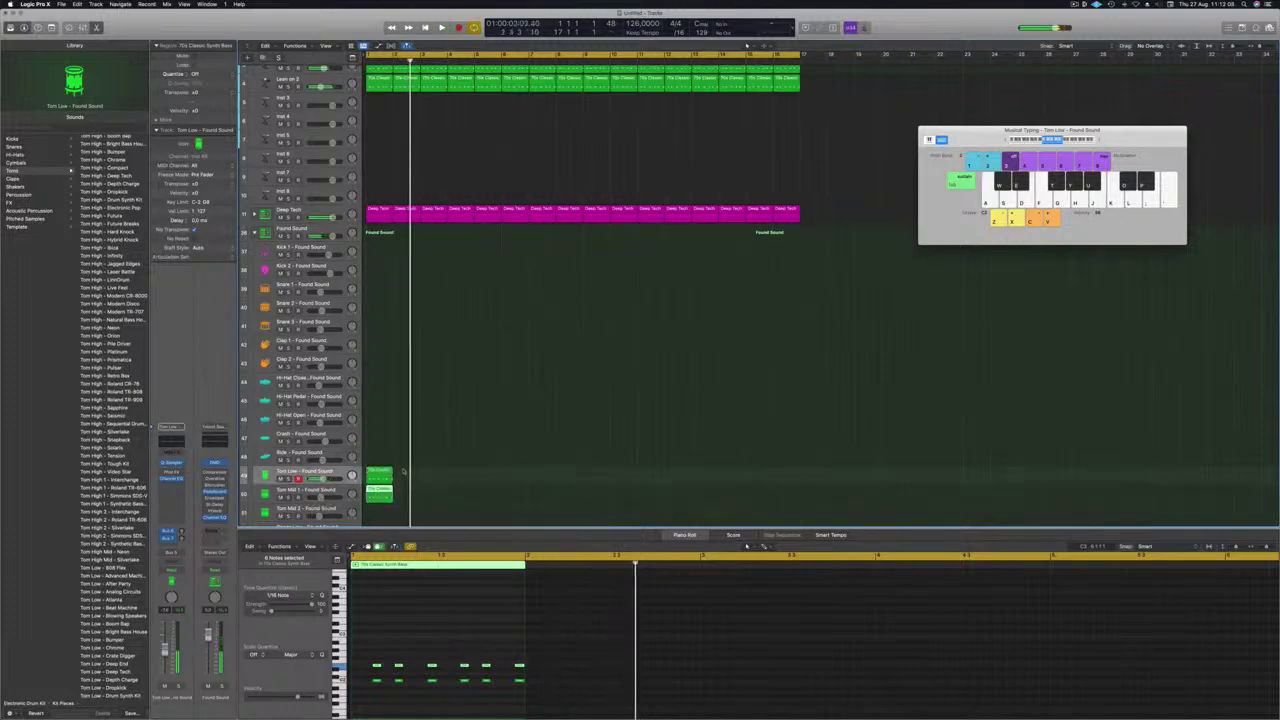
key("Delete")
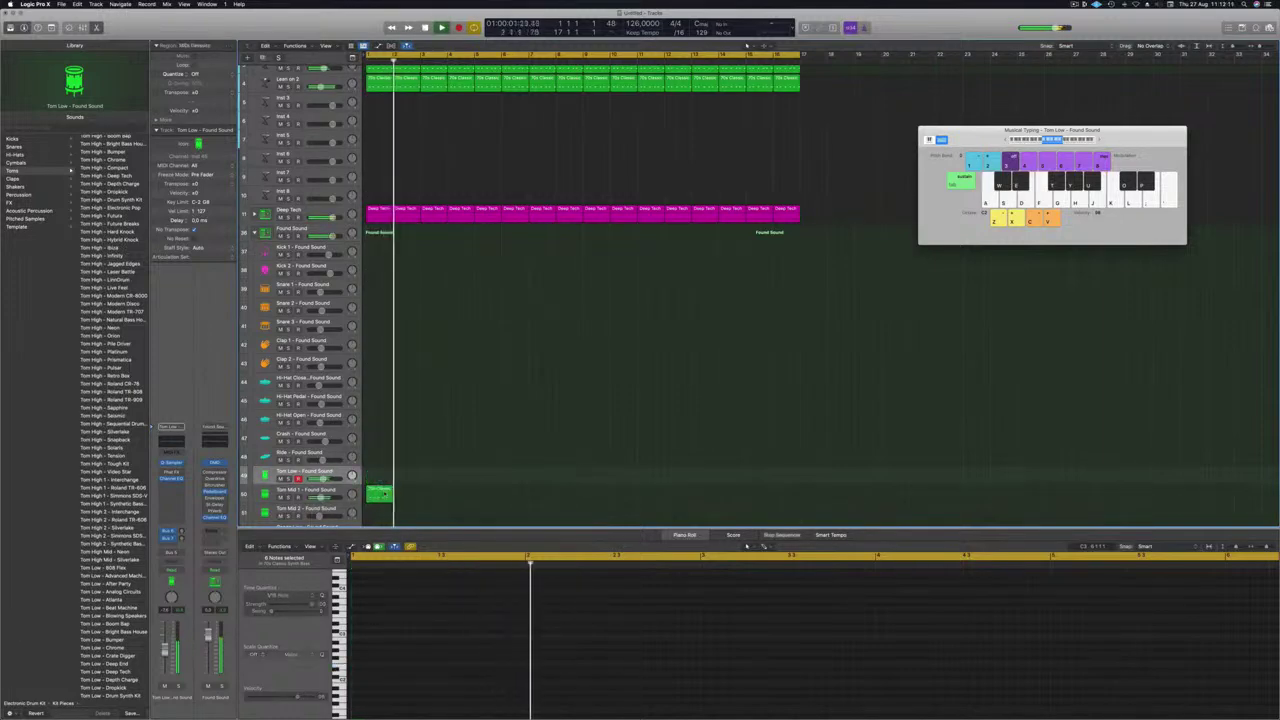
Reduce the Tom Mid 1 region to a single row of notes and move it to Conga Low at bar 1
left_click(384, 494)
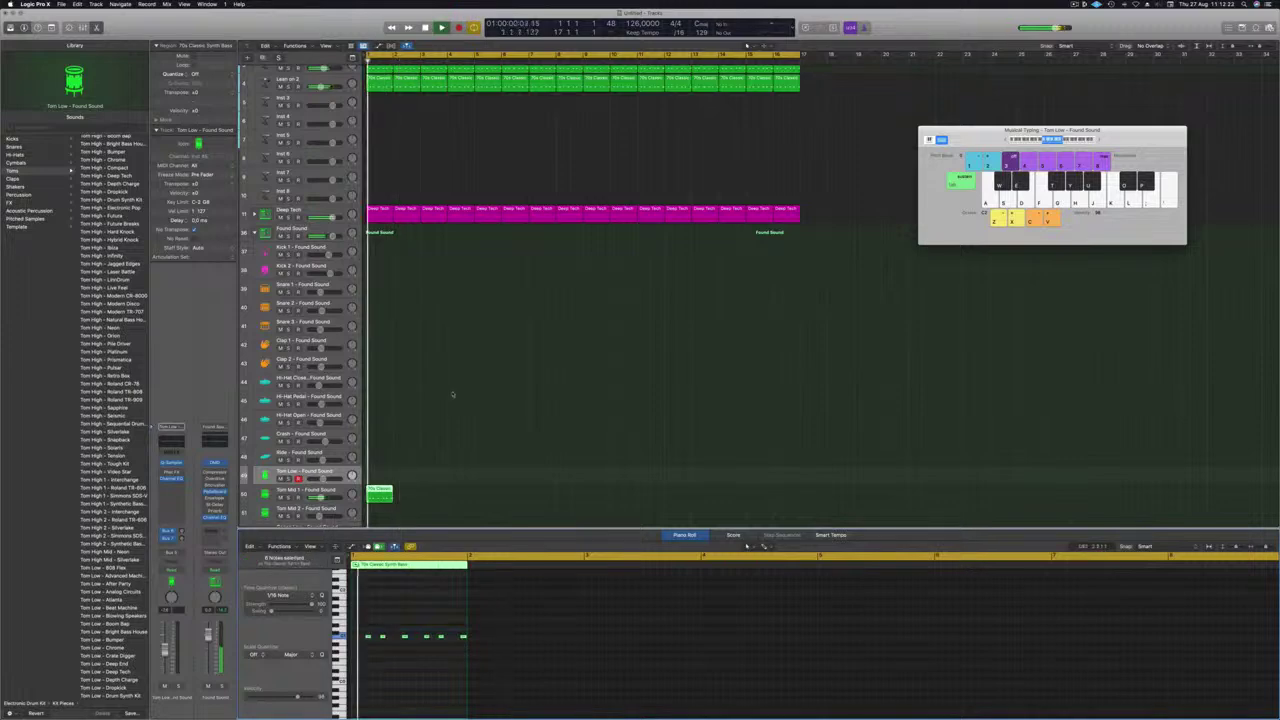
scroll(420, 425, "down", 3)
left_click(380, 474)
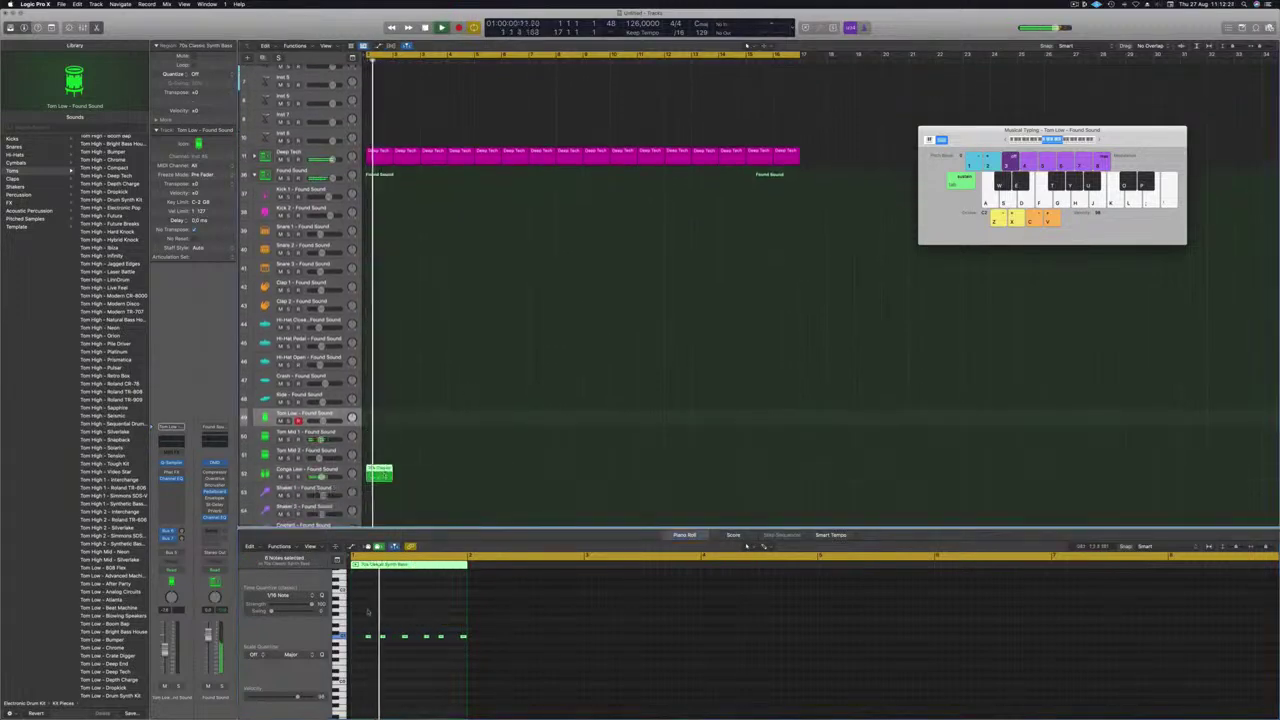
left_click(461, 651)
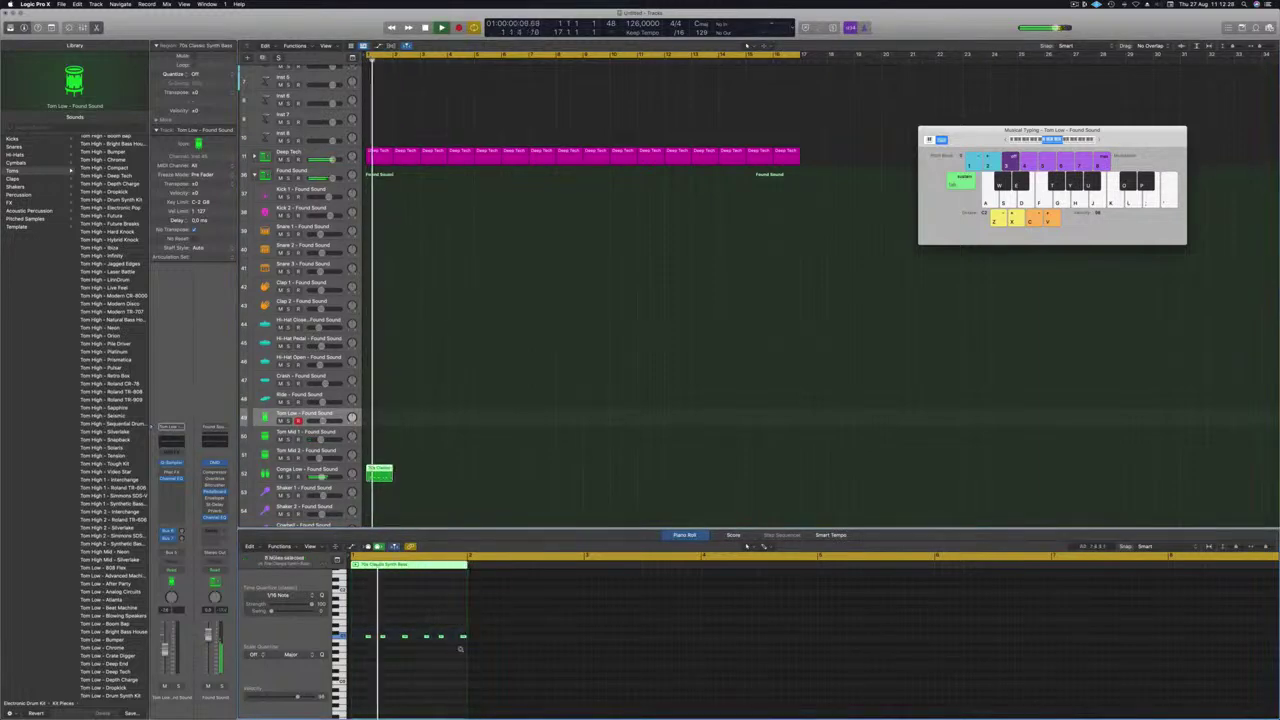
scroll(461, 651, "down", 2)
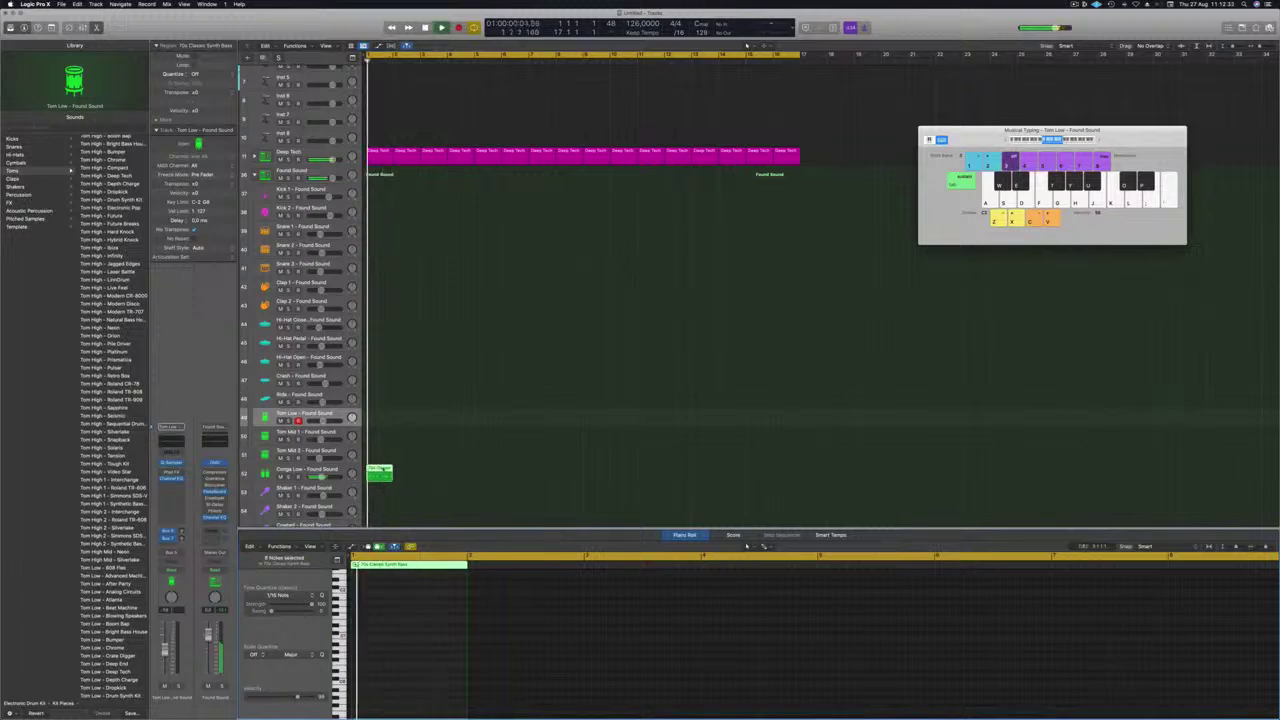
Repeat the one-bar Conga Low region across all 16 bars and replay the loop from the start
left_click_drag(382, 471, 700, 481)
key("Return")
left_click(426, 503)
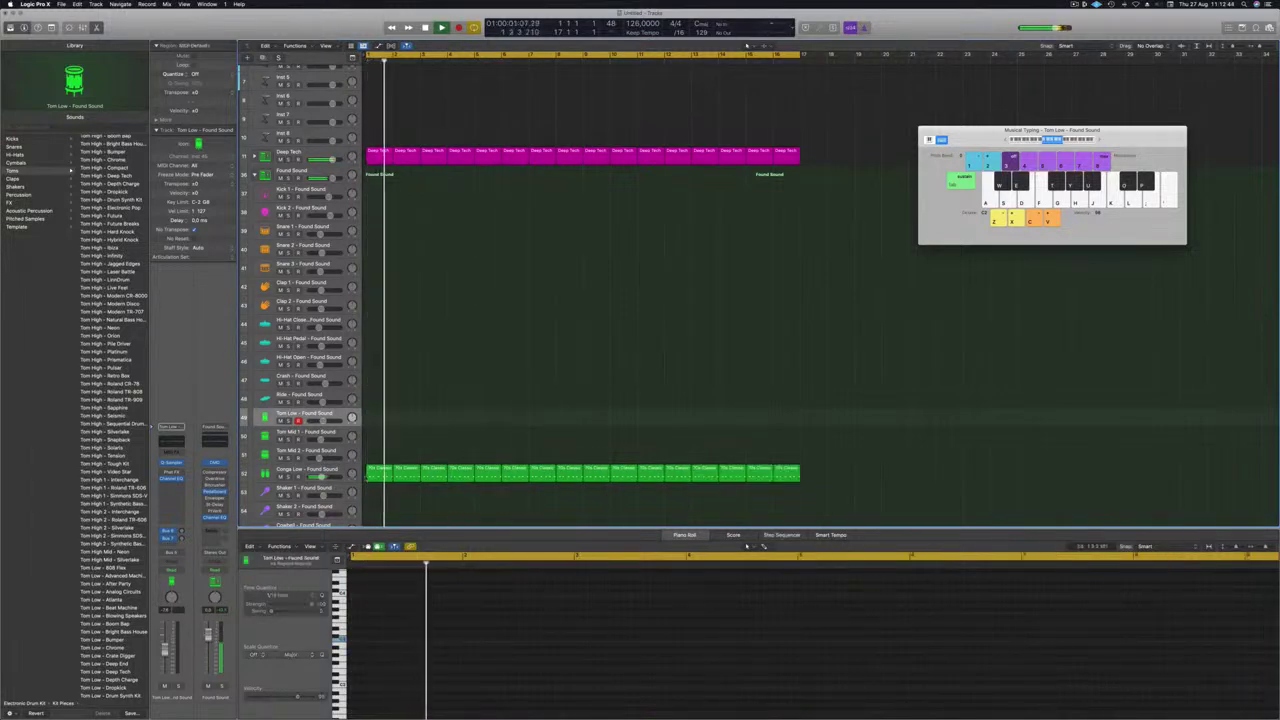
Select the Conga Low track with its regions, view their notes in the Piano Roll, and listen again from bar 1
left_click(300, 470)
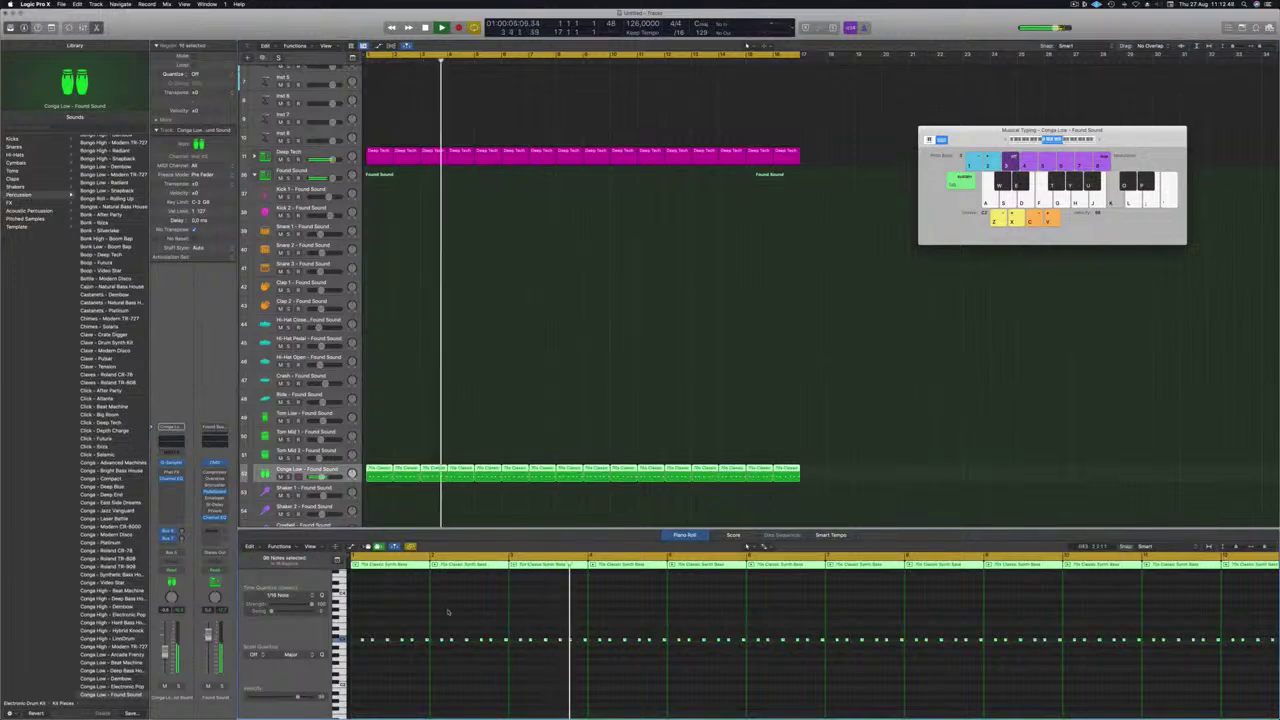
scroll(448, 612, "down", 2)
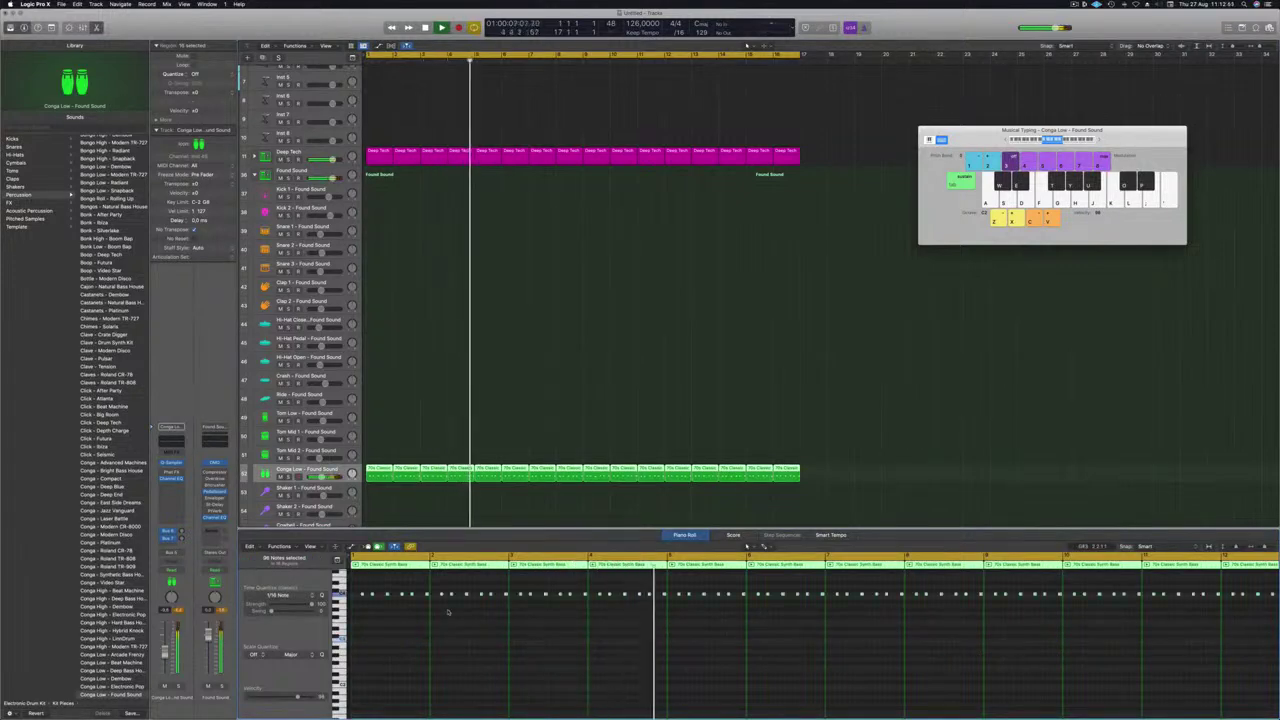
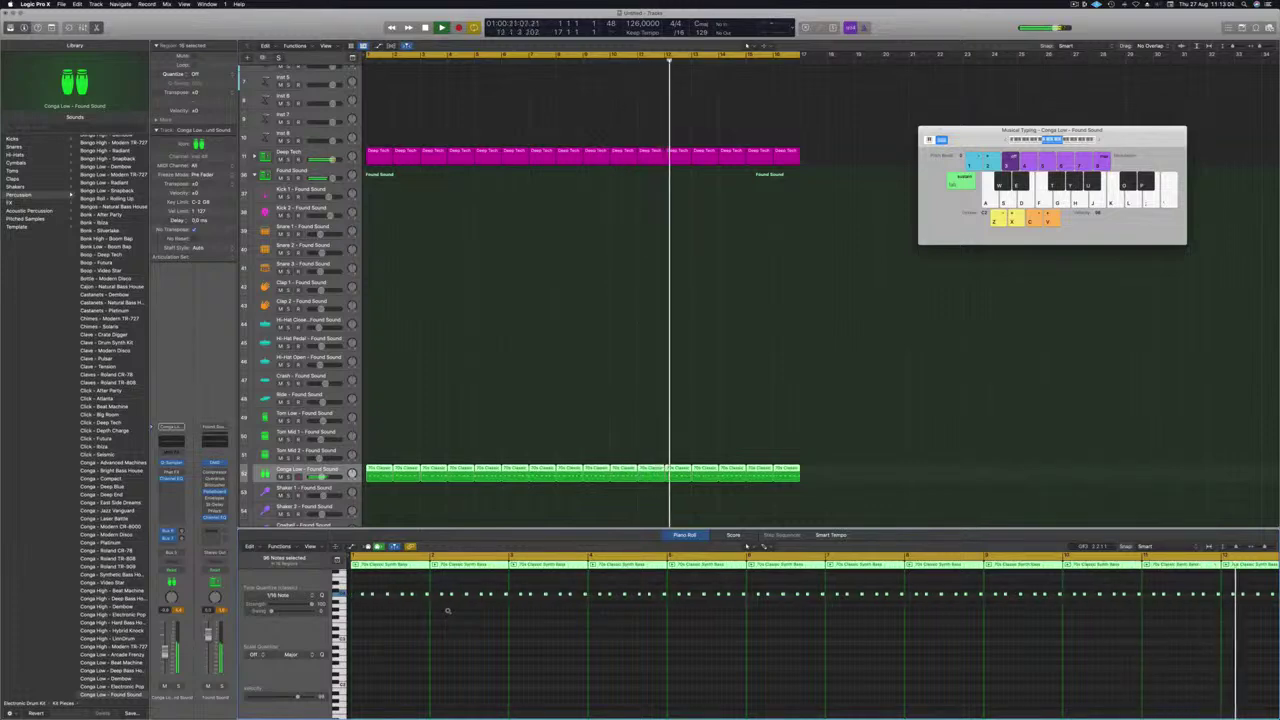
key("Return")
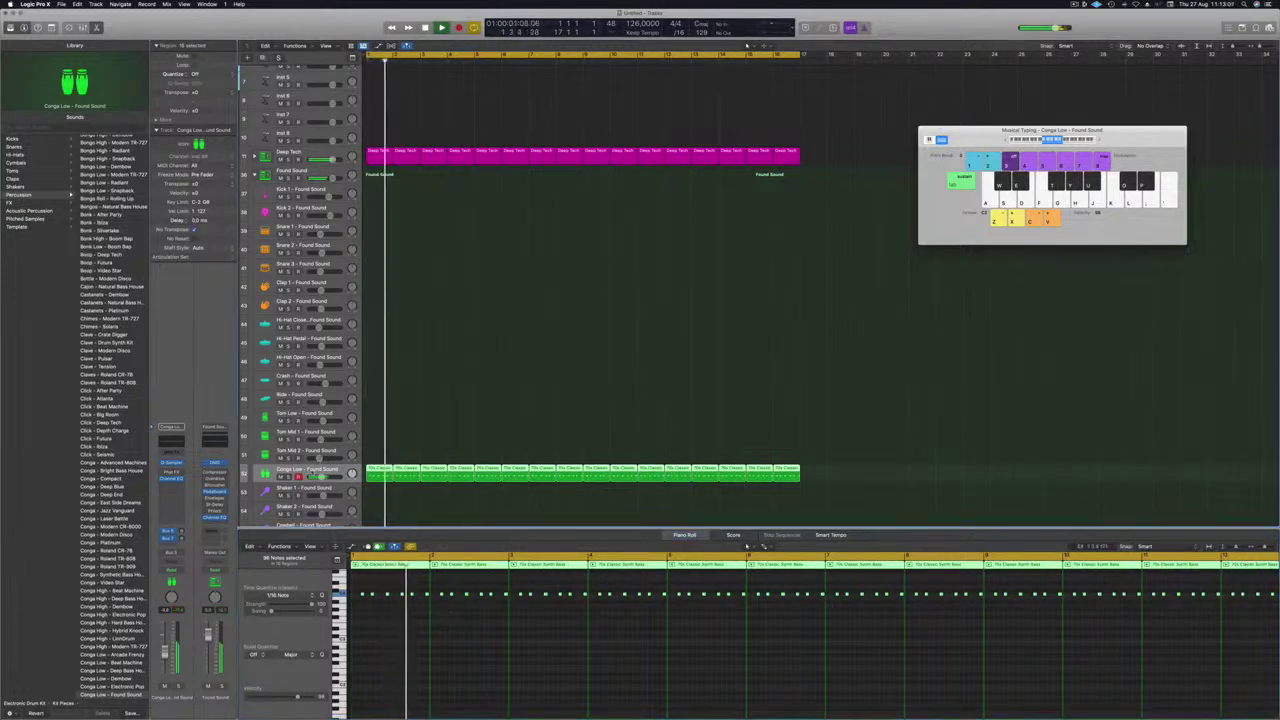
Replace the Conga Low track's sound with the Perc - 808 Flex percussion patch from the Library
scroll(92, 489, "down", 5)
scroll(92, 489, "down", 5)
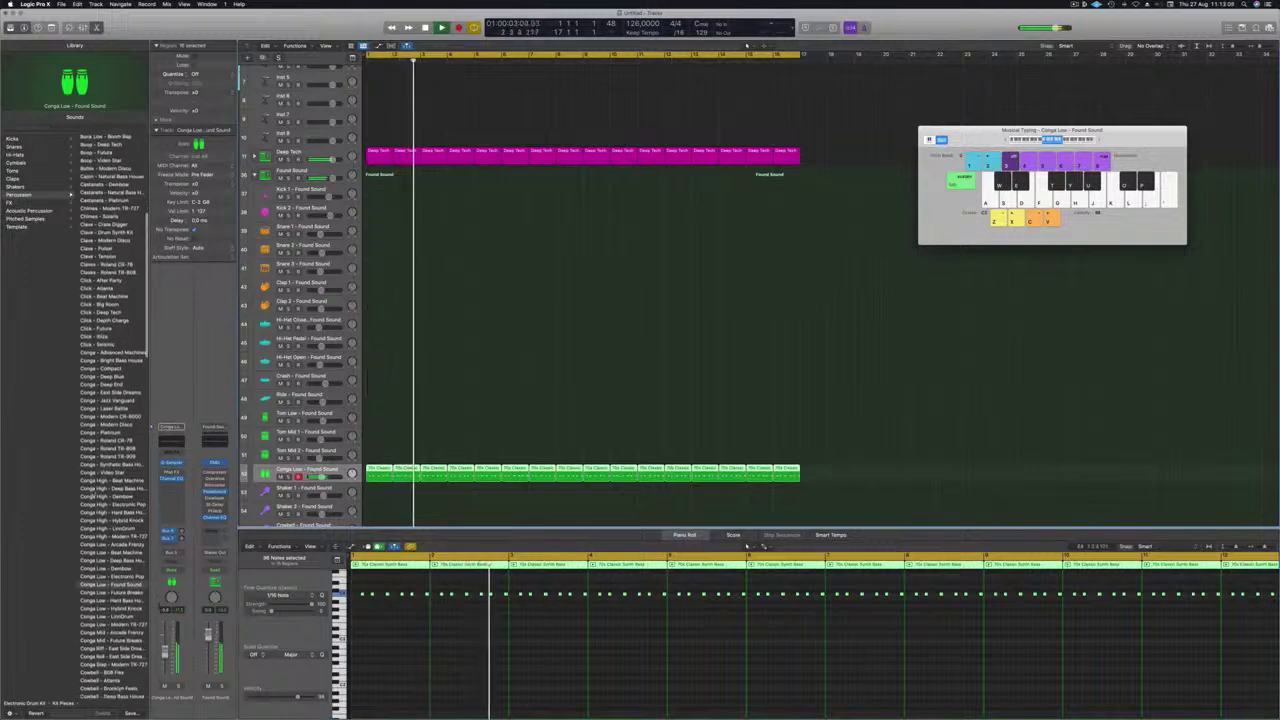
scroll(92, 489, "down", 10)
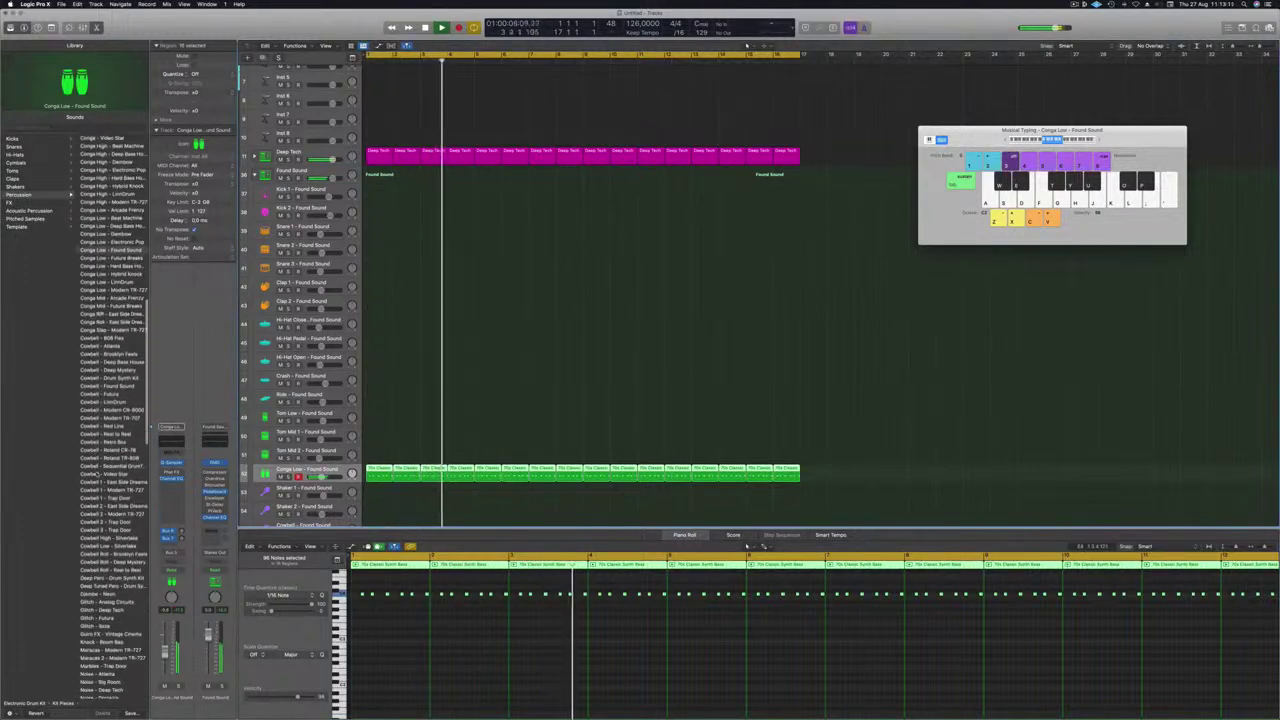
scroll(92, 489, "down", 10)
scroll(92, 489, "down", 15)
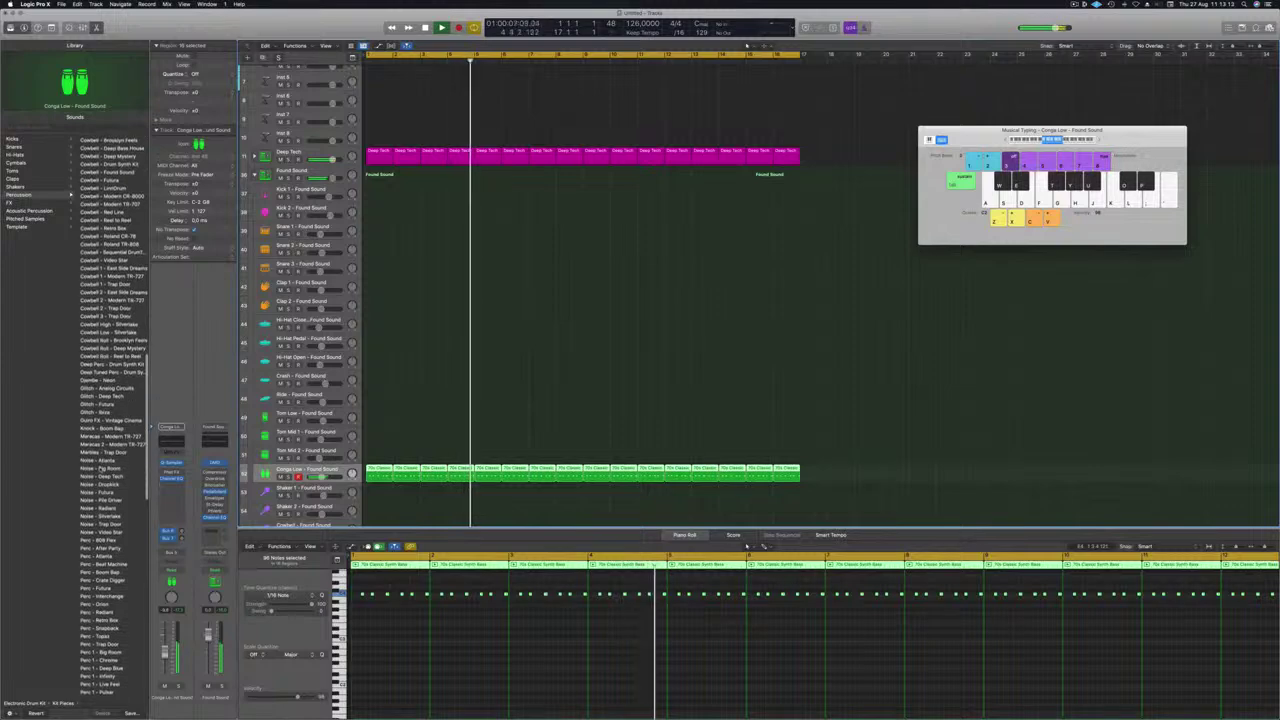
left_click(98, 364)
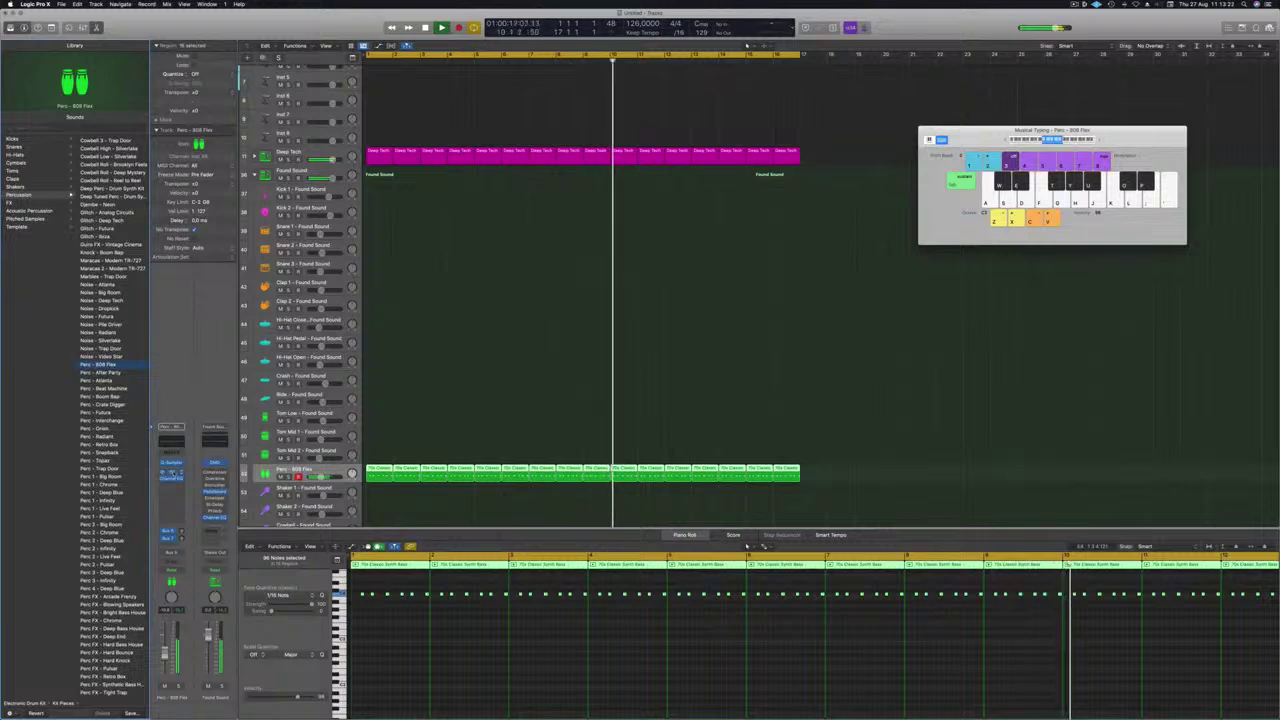
Load the rhythmic Mechanical Crunch preset in the percussion track's Phat FX plug-in and close its window
left_click(171, 472)
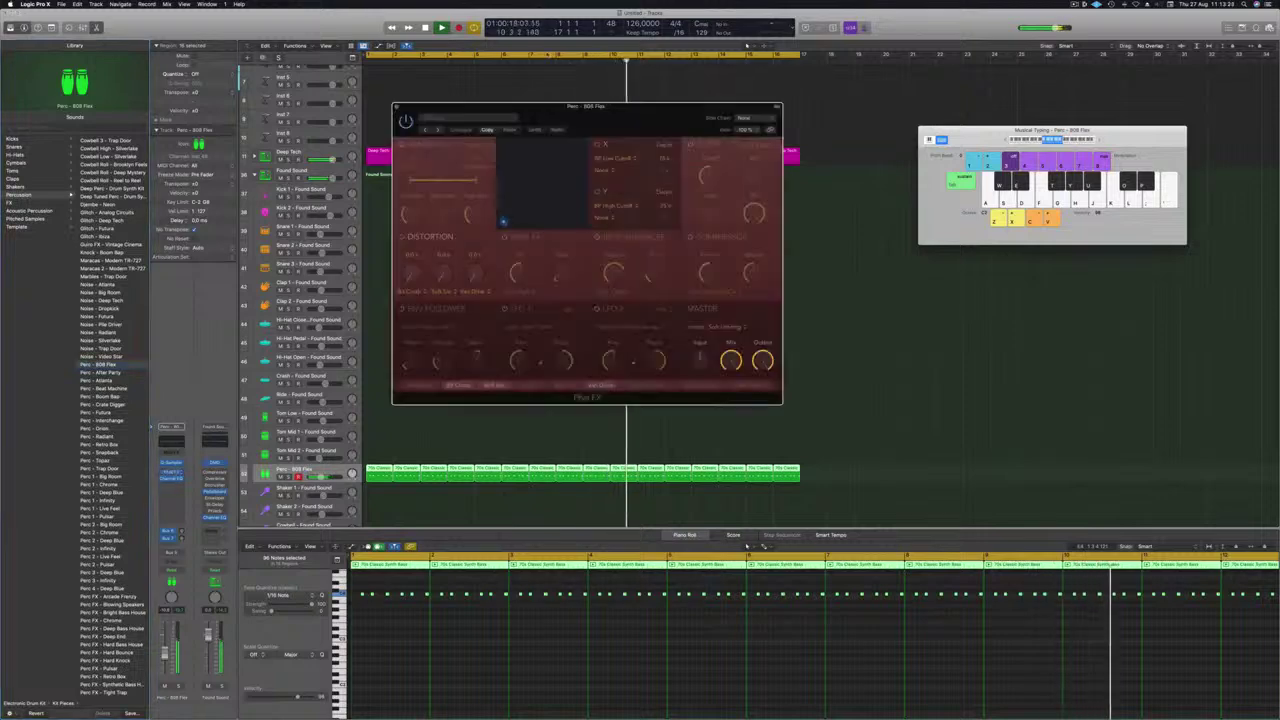
left_click(466, 121)
mouse_move(464, 286)
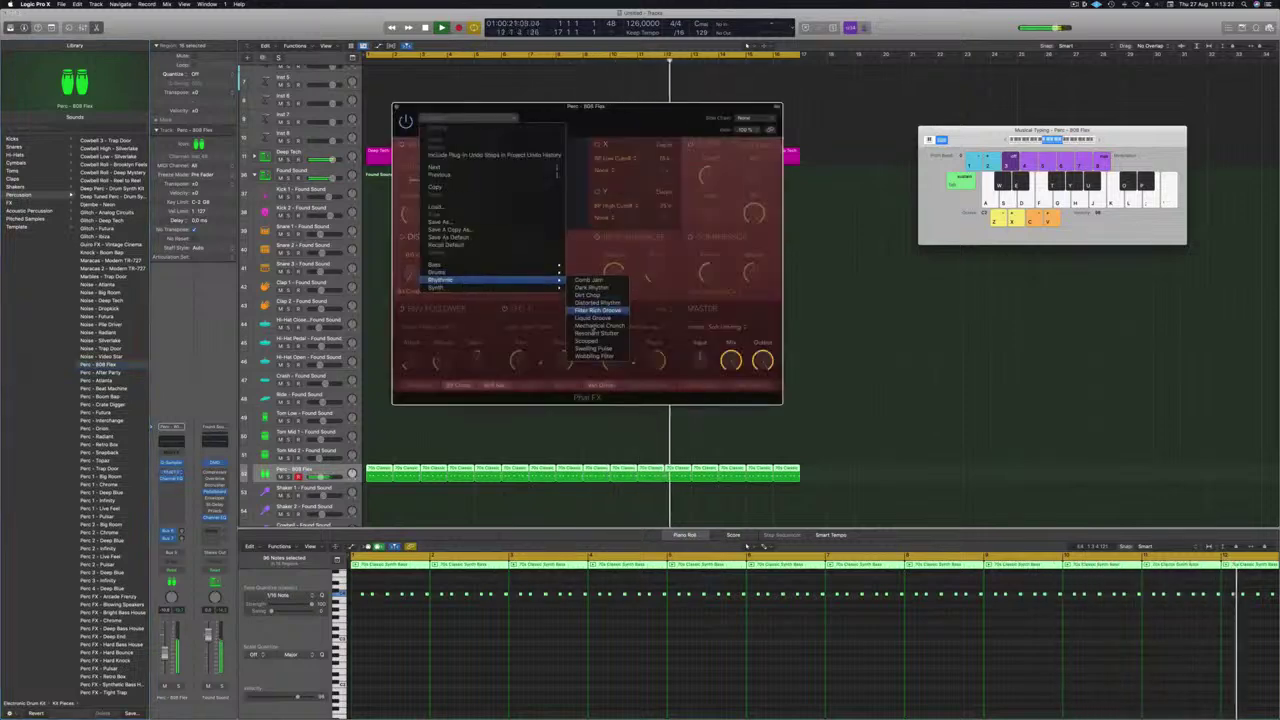
left_click(592, 318)
left_click_drag(612, 121, 692, 121)
left_click(517, 132)
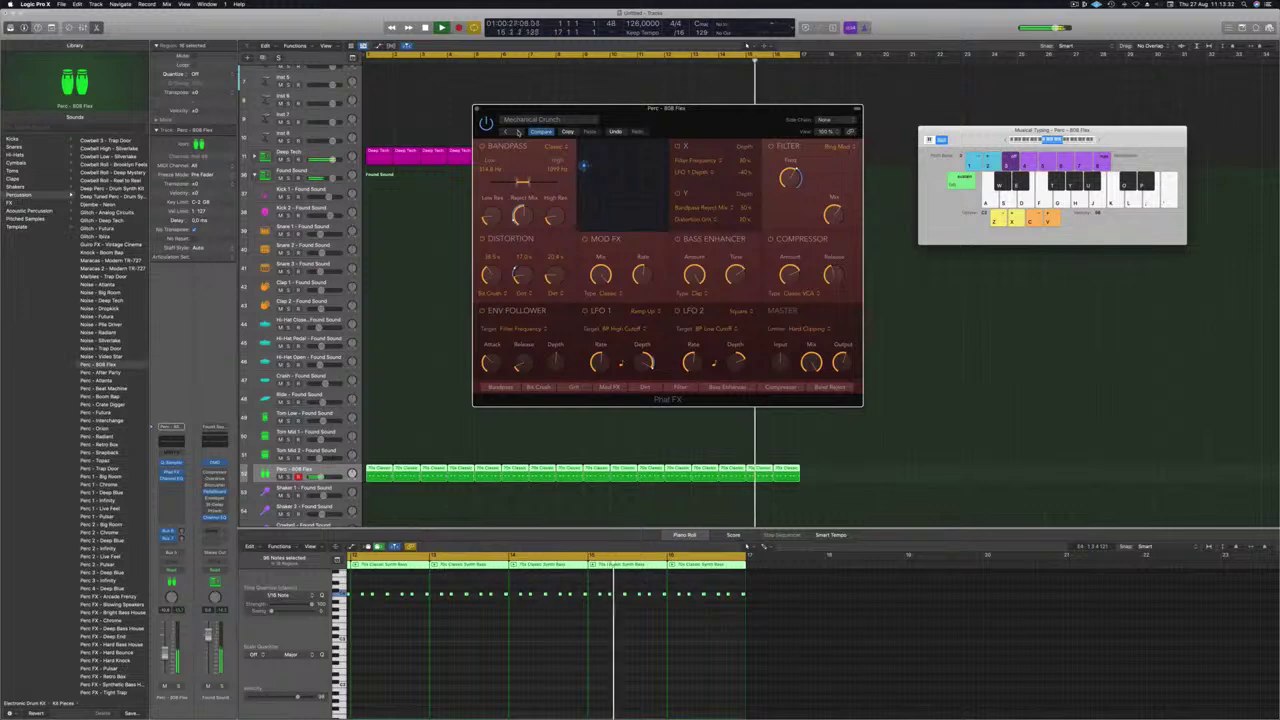
left_click_drag(665, 117, 636, 117)
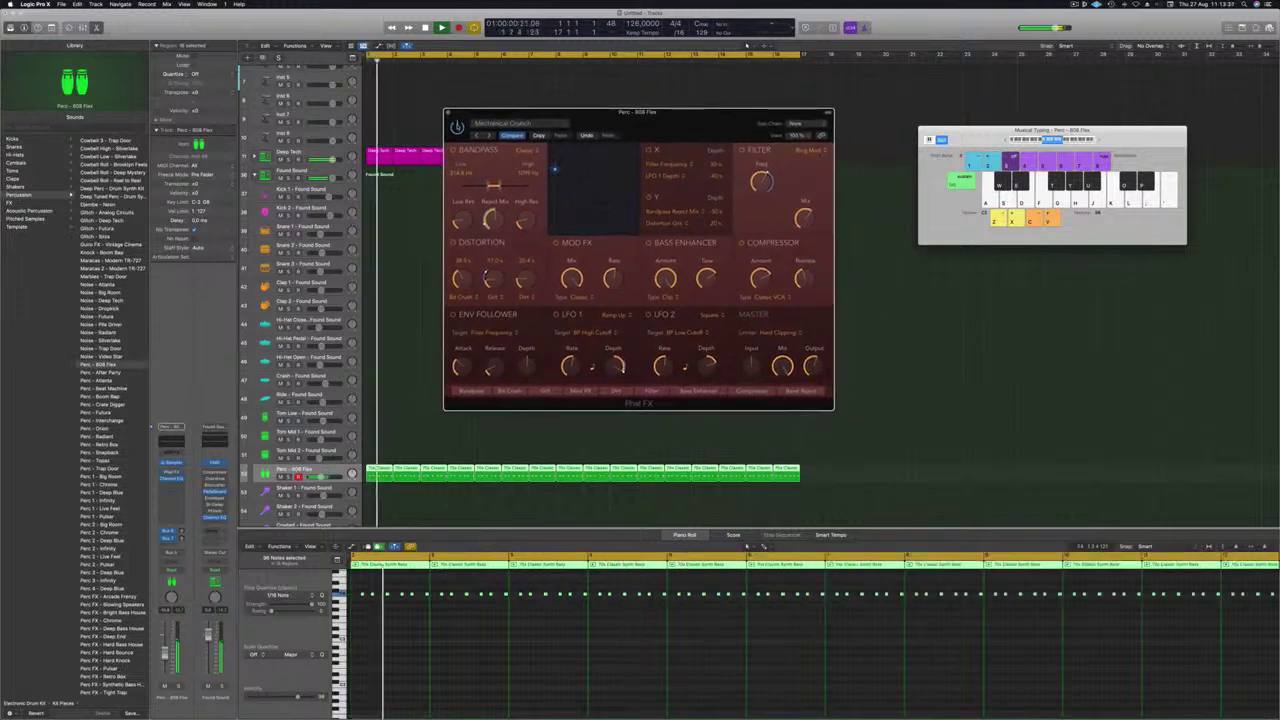
left_click_drag(636, 112, 619, 108)
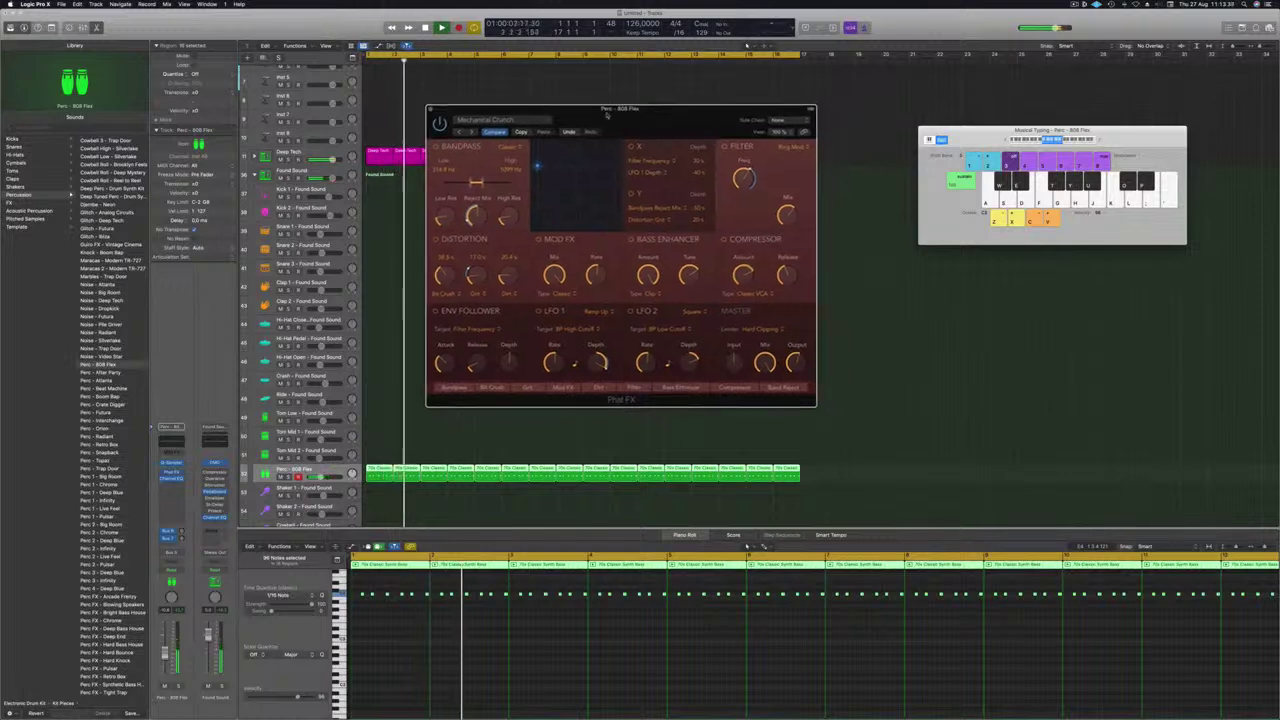
left_click(431, 109)
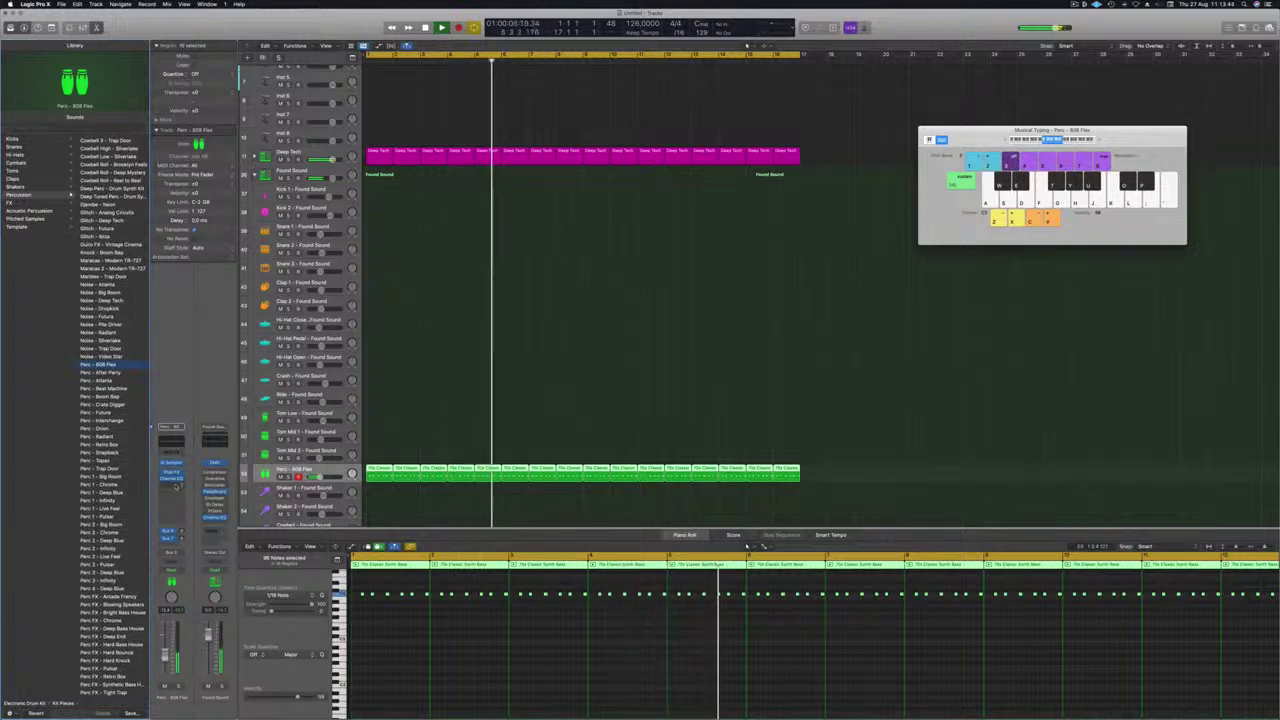
Add a third send on the Perc - 808 Flex track, routed to an unused bus
left_click(181, 489)
left_click(176, 515)
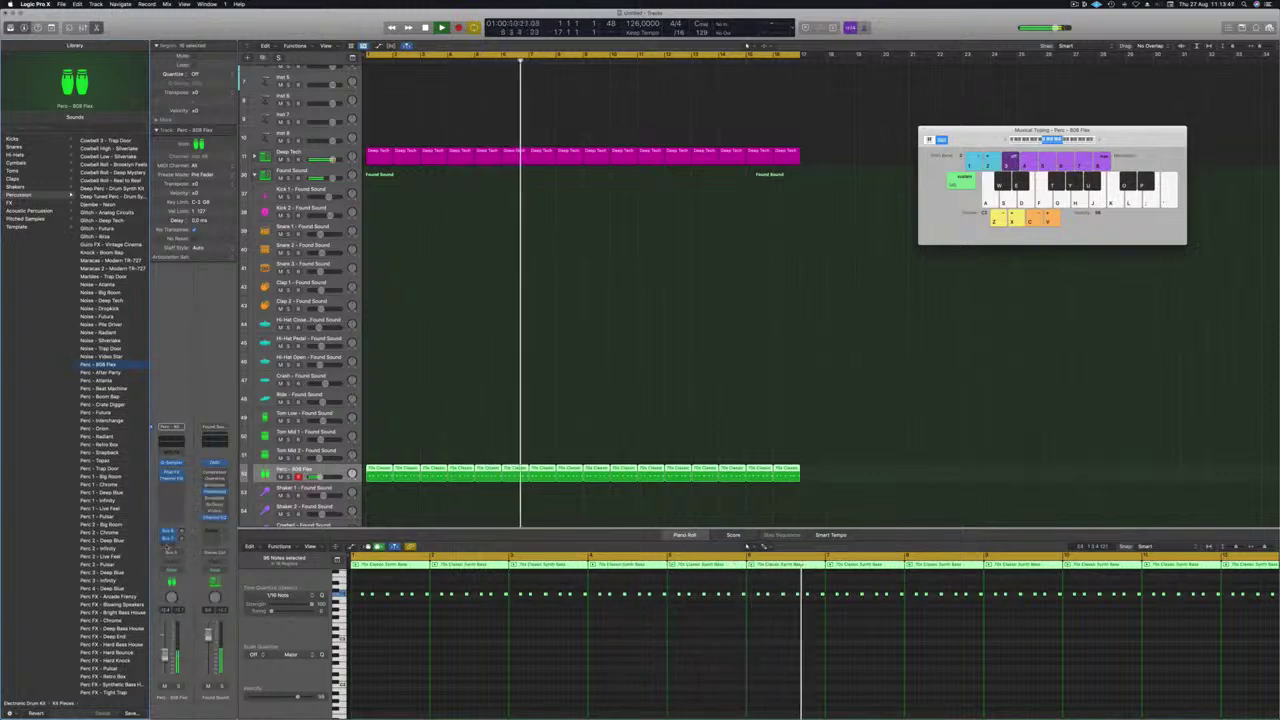
left_click(171, 543)
mouse_move(205, 556)
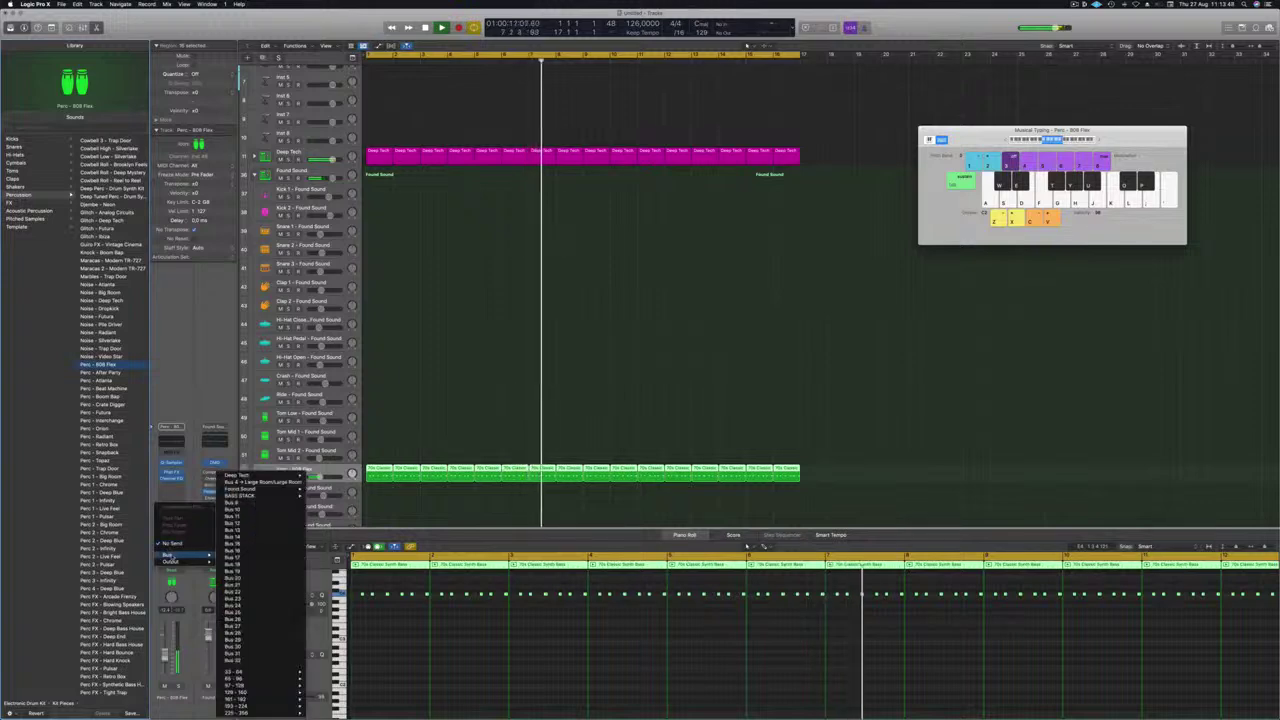
left_click(267, 504)
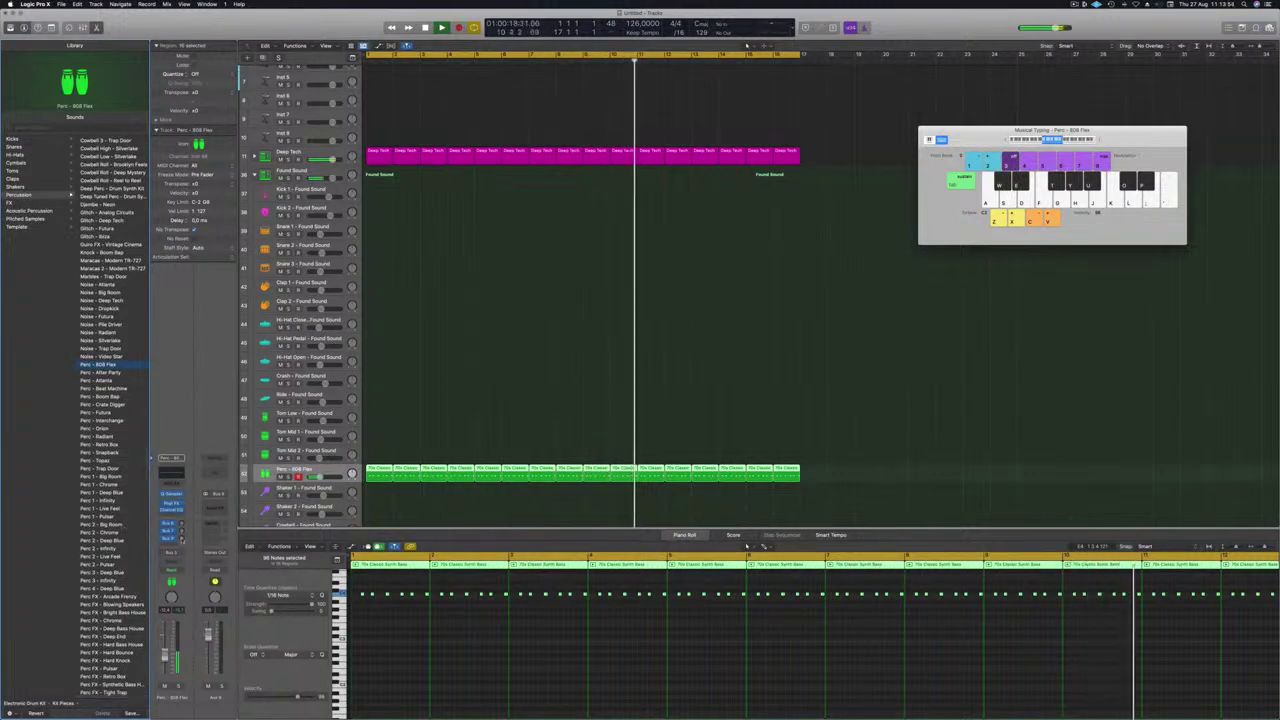
Insert a Stereo Delay on the new bus's aux channel and move its window clear of the track headers
left_click(214, 500)
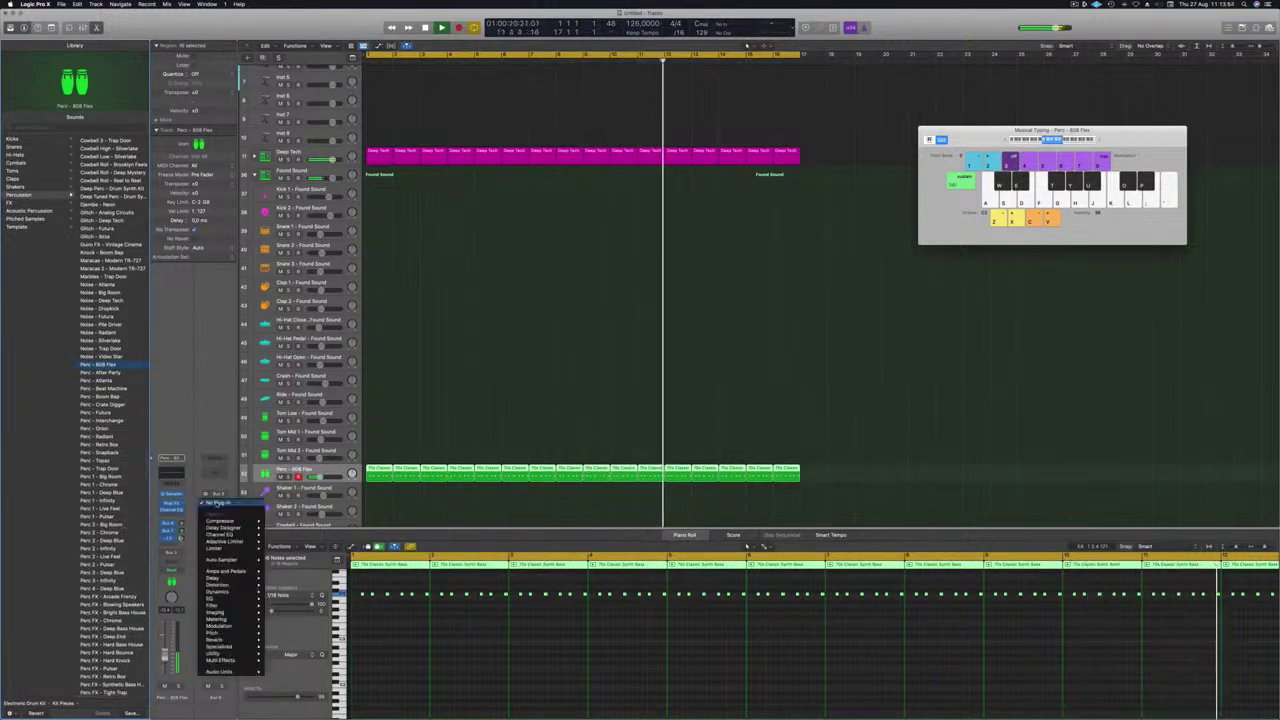
mouse_move(230, 527)
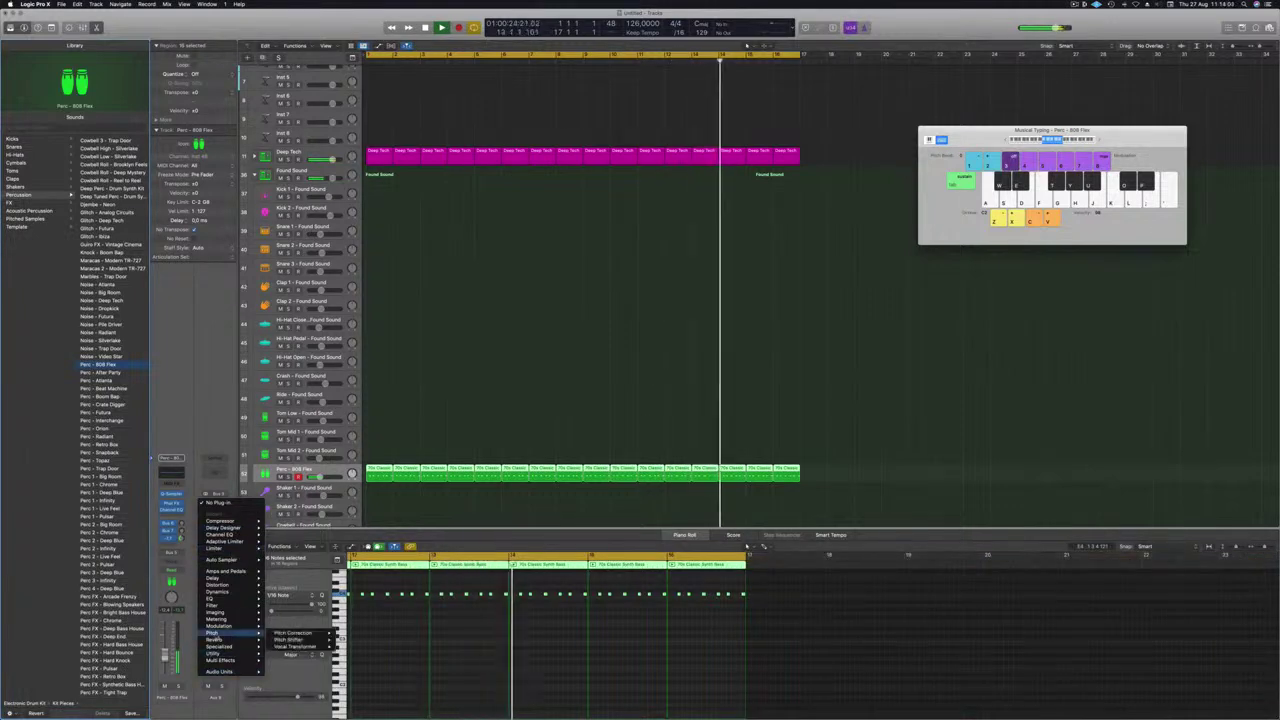
mouse_move(225, 579)
mouse_move(295, 598)
left_click(345, 598)
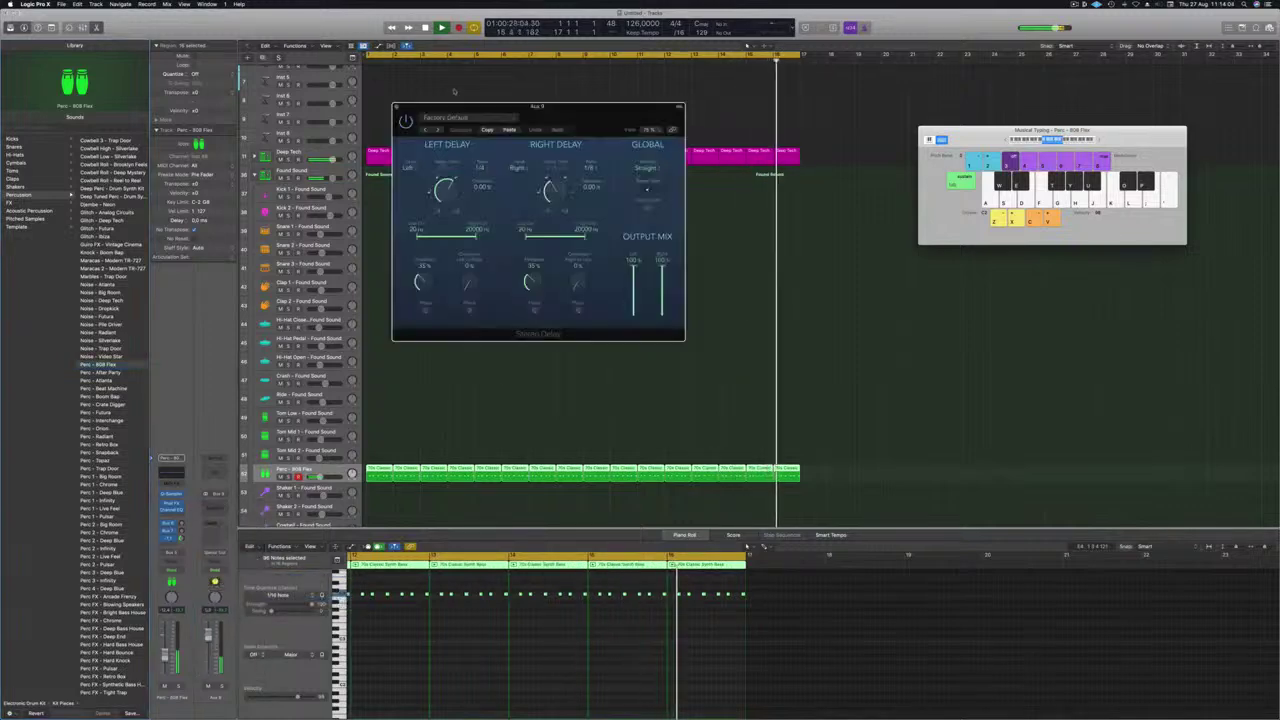
left_click_drag(479, 101, 593, 118)
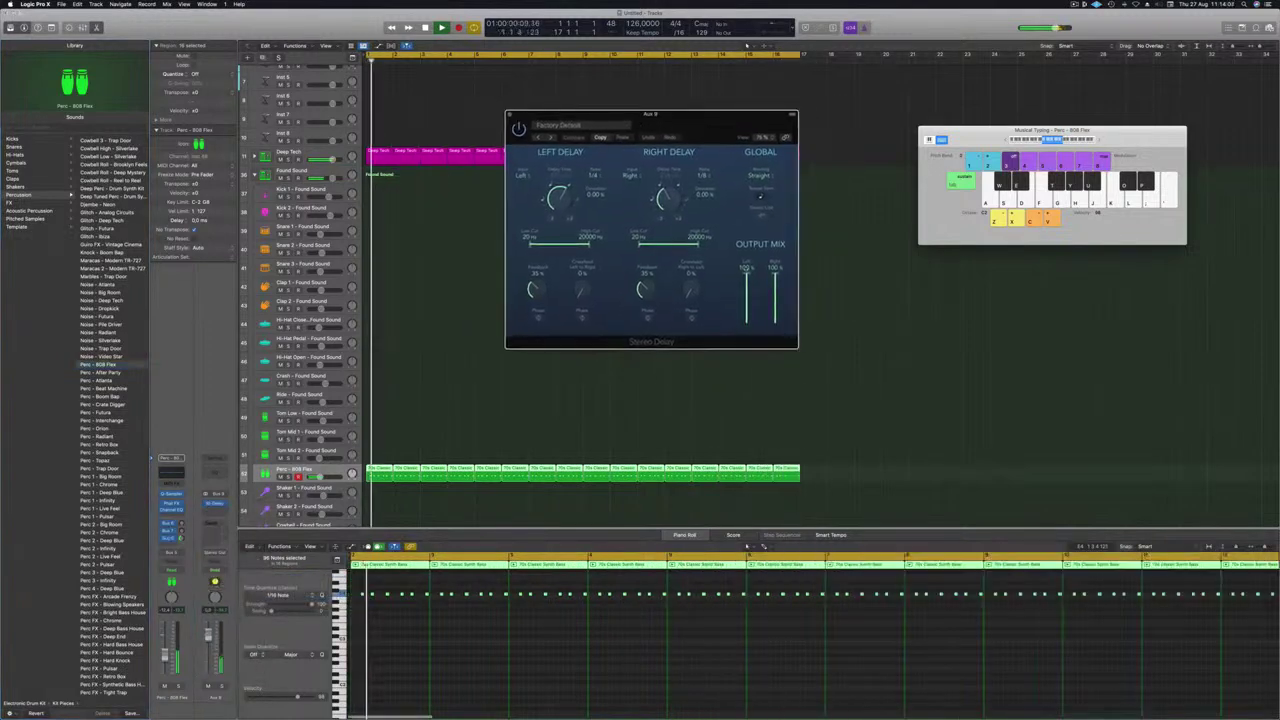
Adjust the percussion track's level into the new bus and set the Stereo Delay's left and right feedback to 45%
left_click(181, 539)
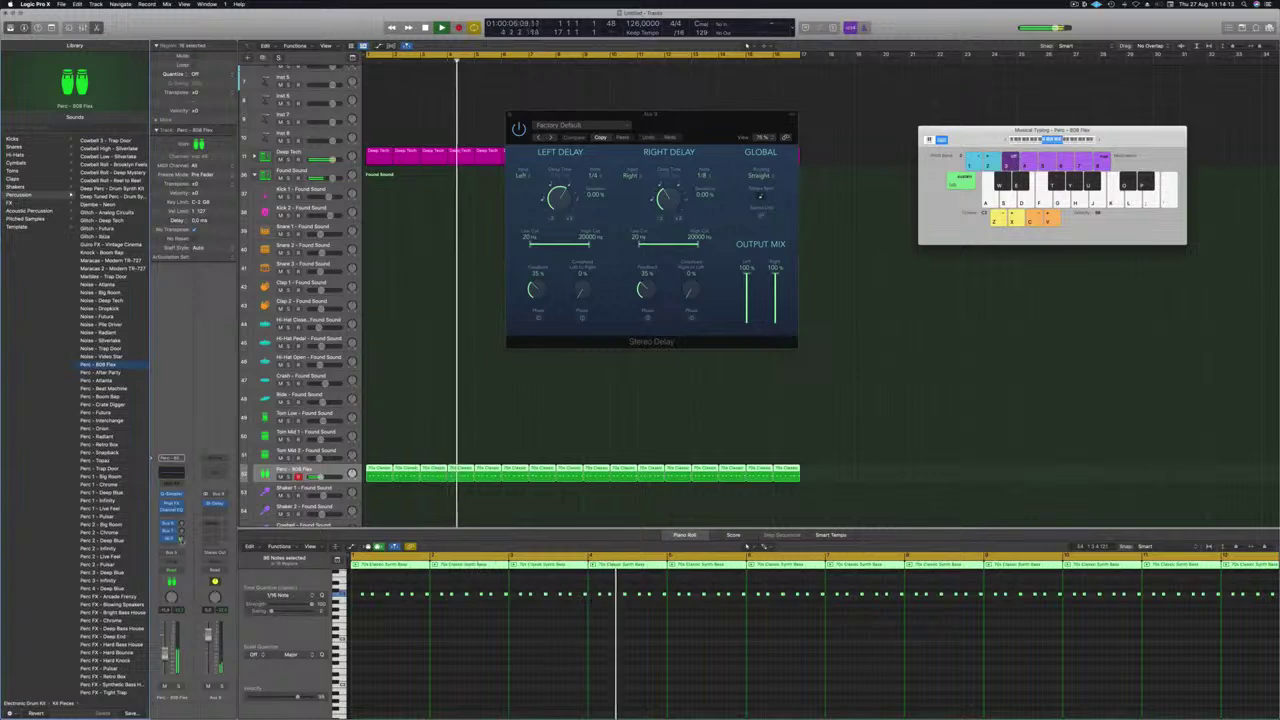
left_click(564, 288)
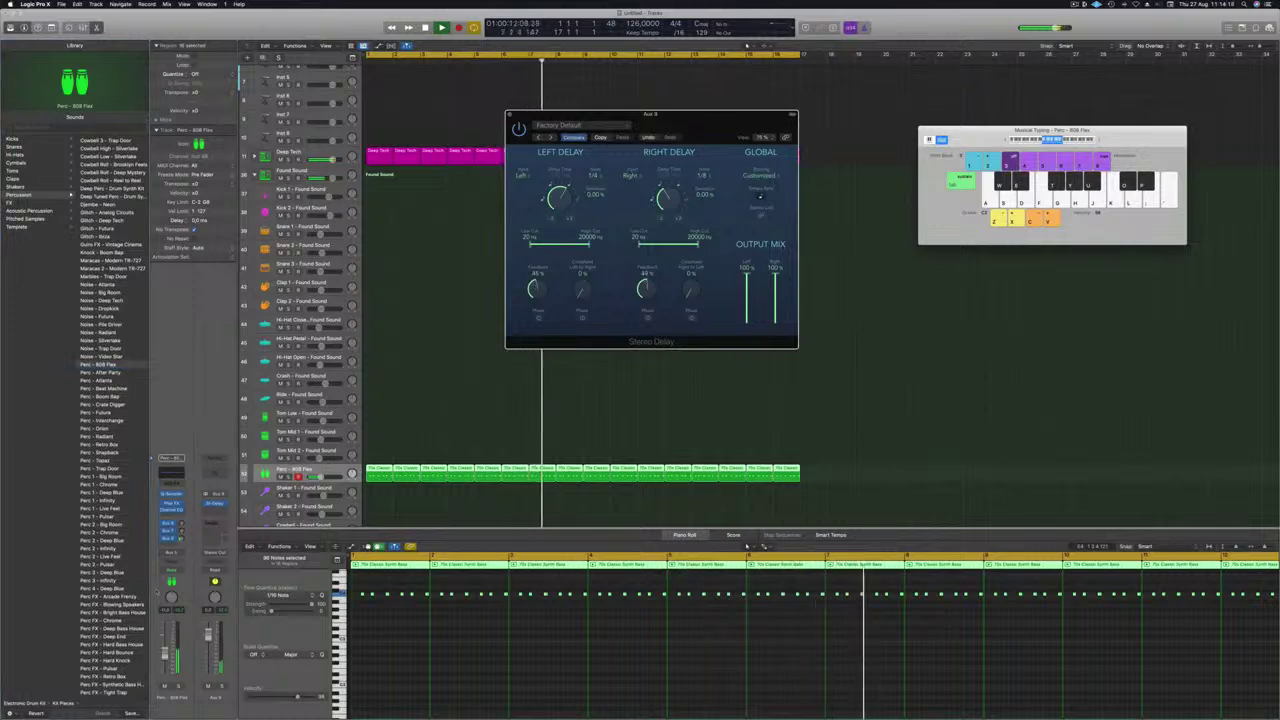
left_click(181, 539)
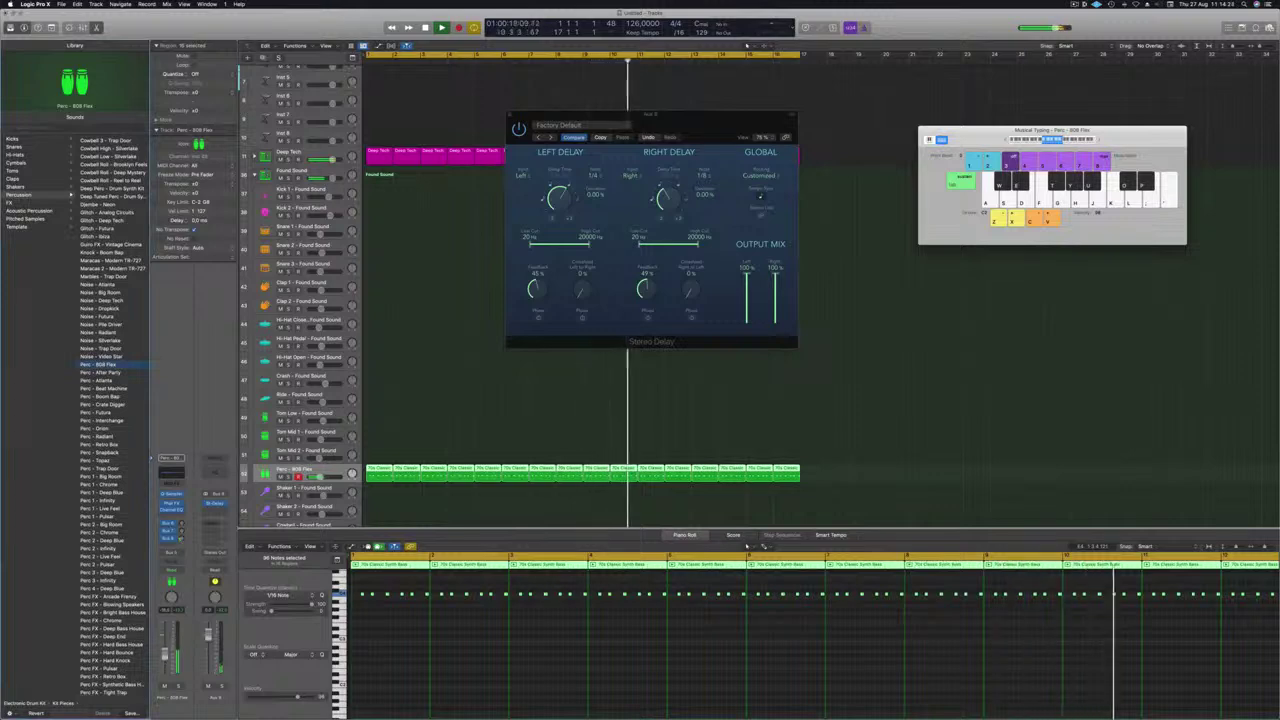
left_click(510, 114)
left_click(443, 306)
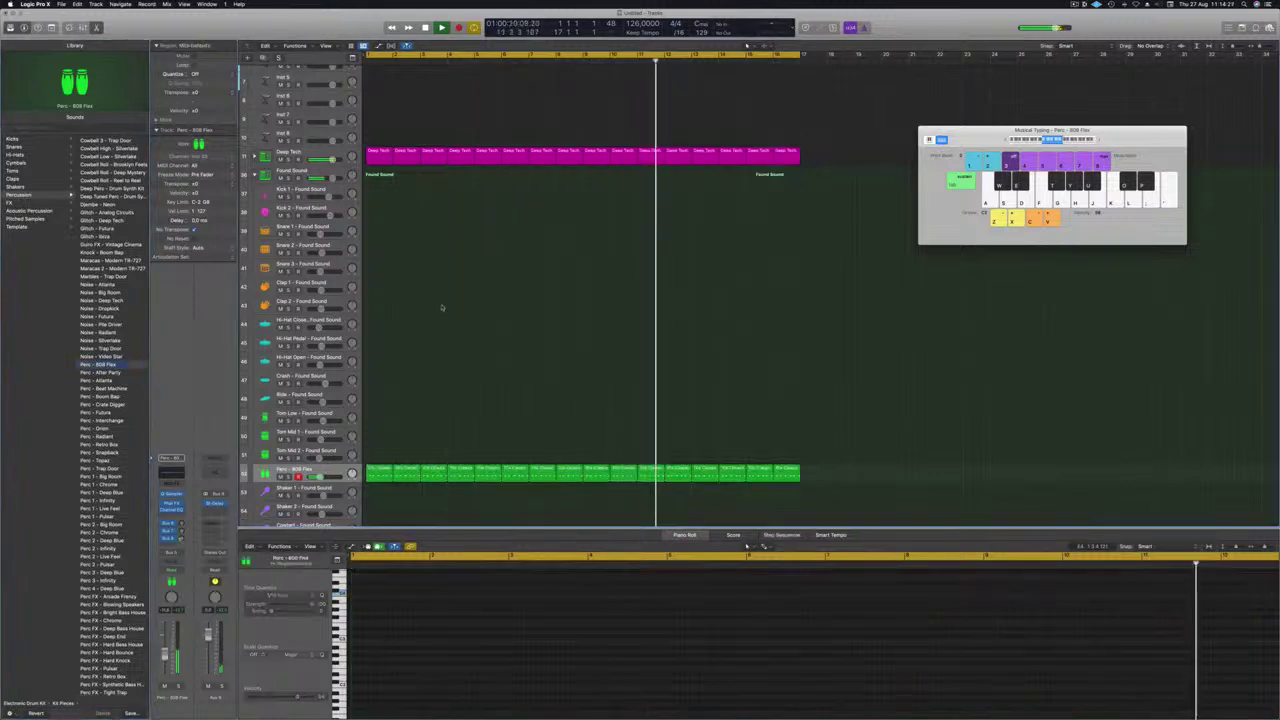
Copy the first one-bar Perc - 808 Flex region to Tom Low at bar 1 and transpose its notes down an octave
scroll(446, 295, "down", 5)
scroll(452, 265, "down", 1)
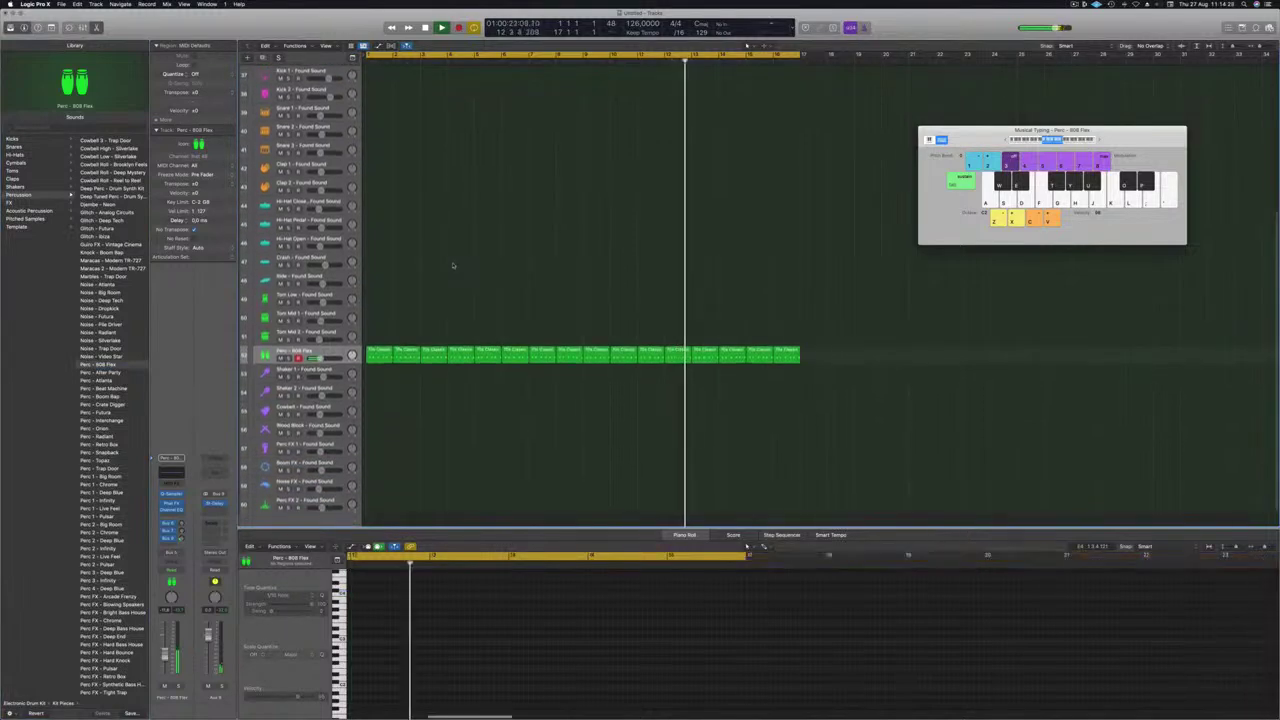
scroll(465, 280, "up", 1)
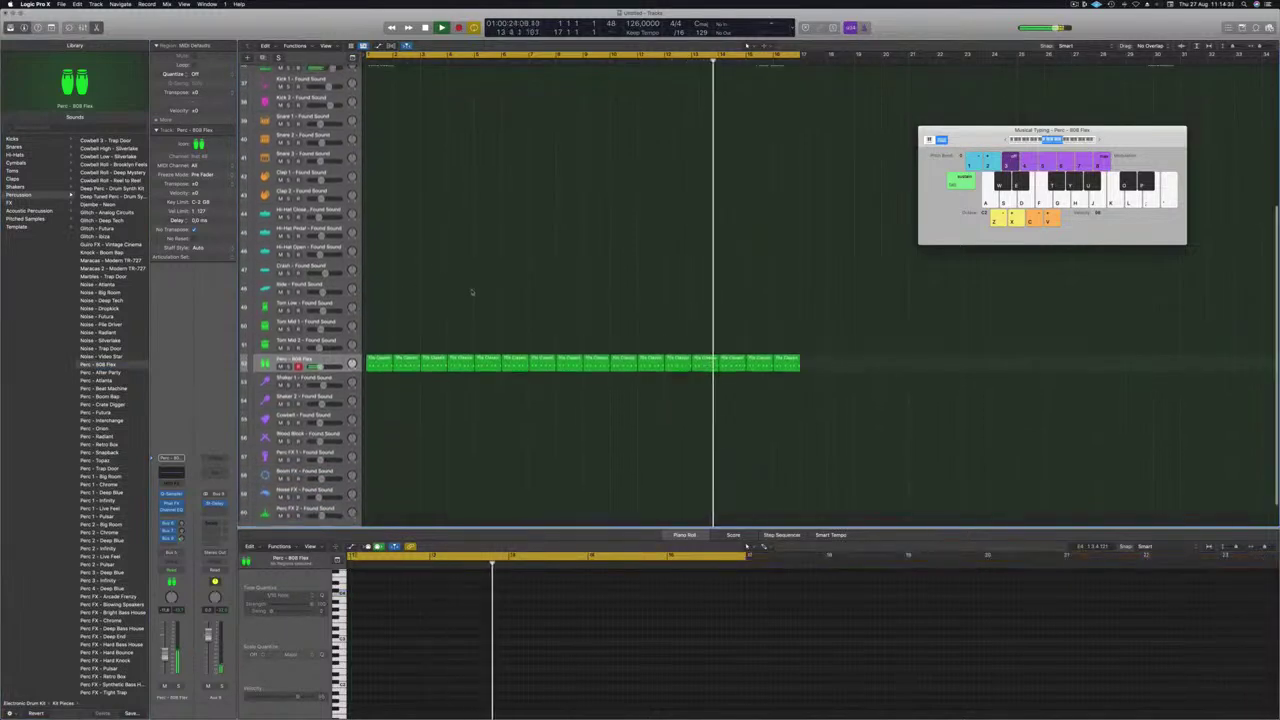
scroll(428, 266, "up", 4)
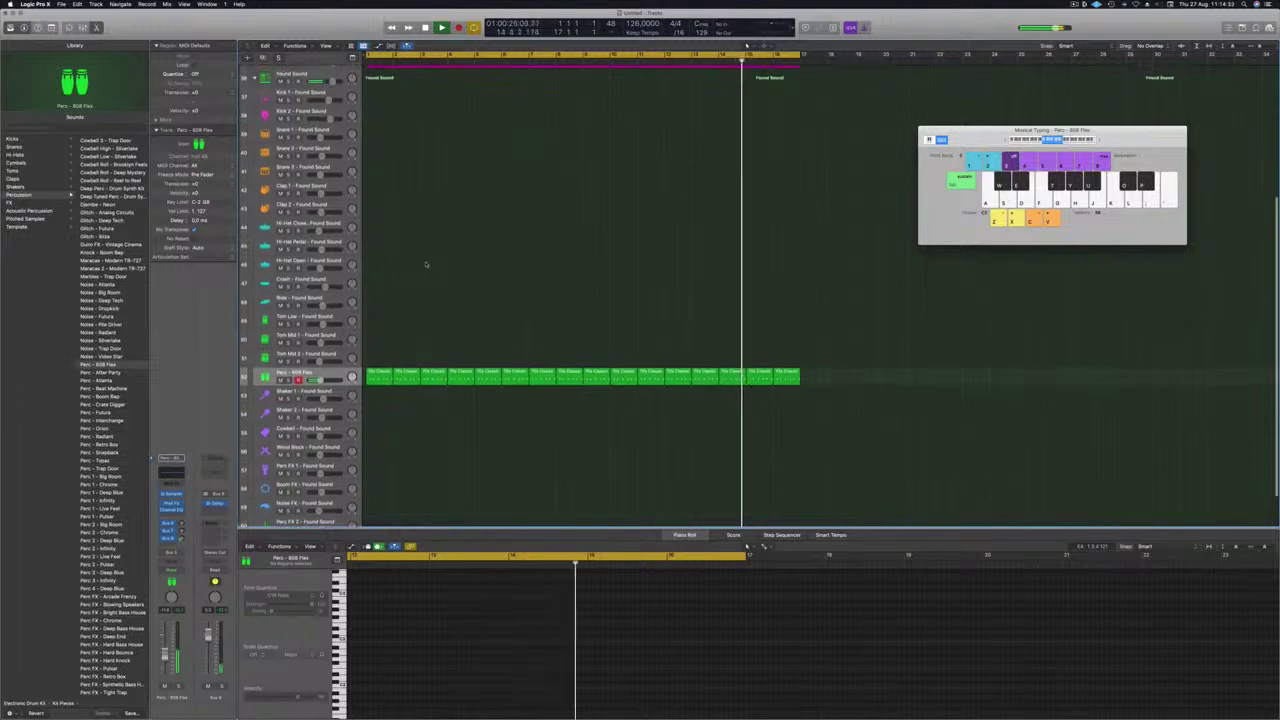
left_click_drag(382, 395, 382, 345)
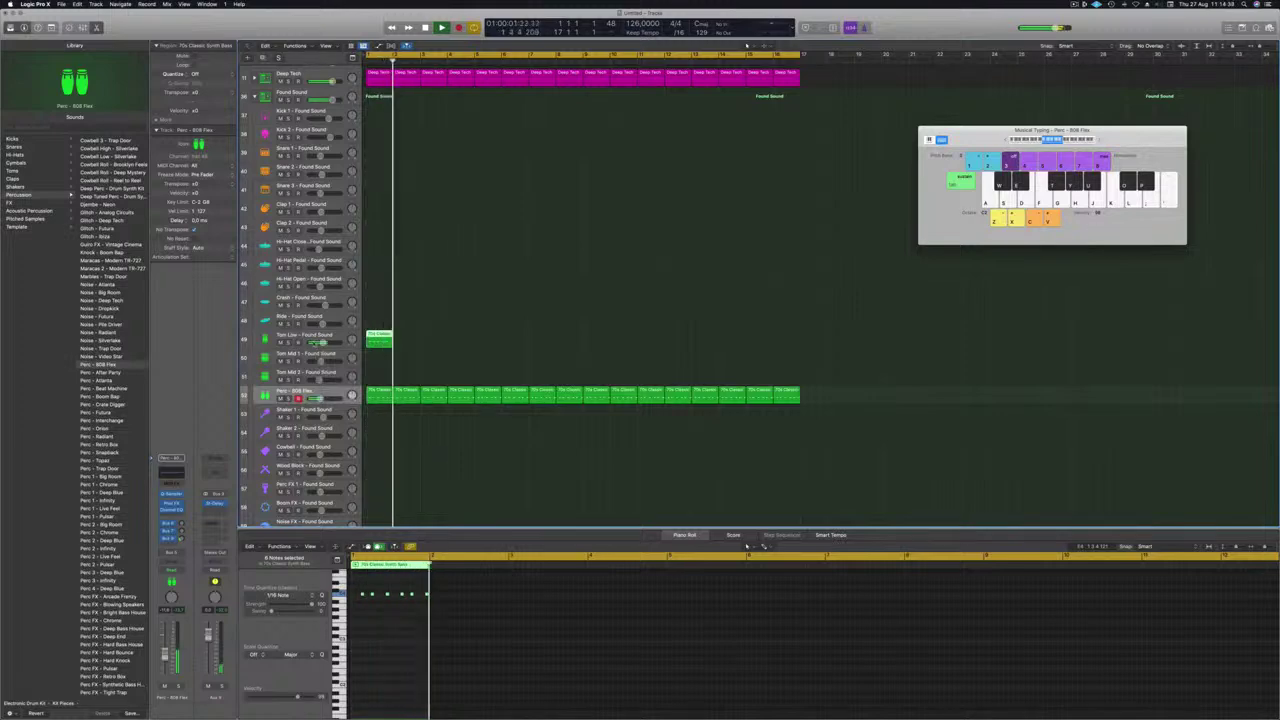
left_click(380, 341)
left_click(746, 545)
key("alt+shift+Down")
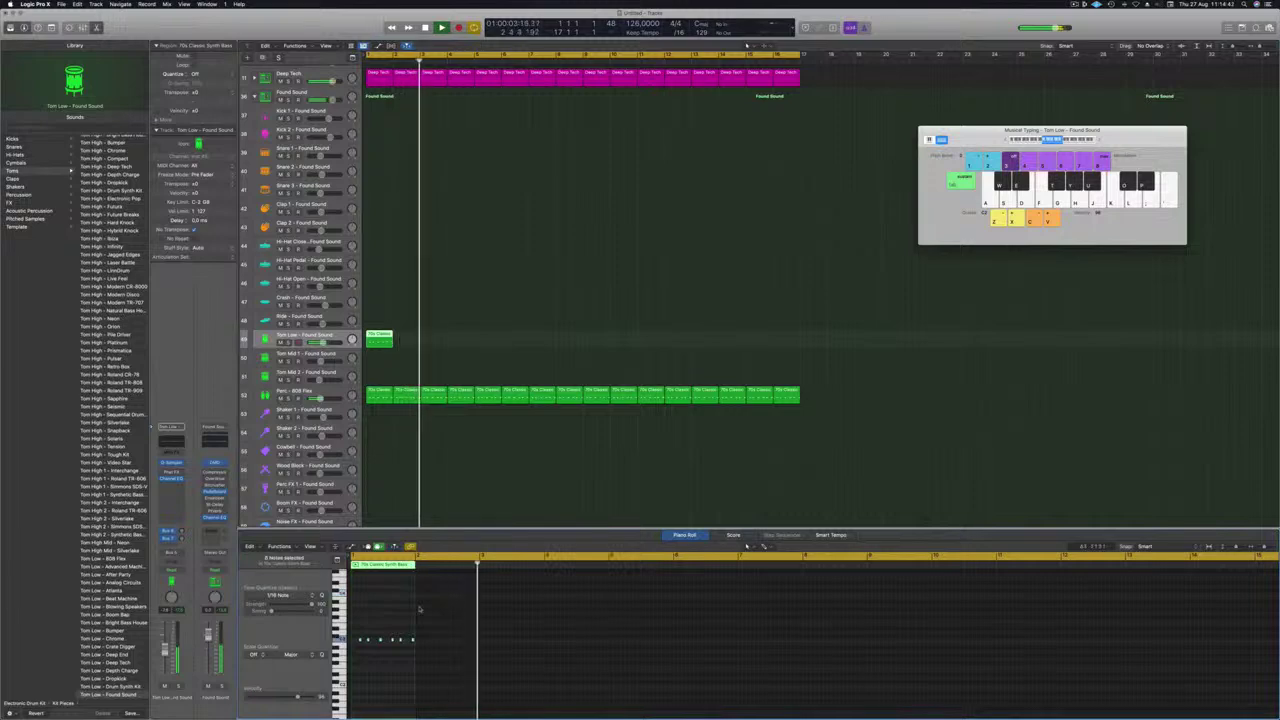
key("Return")
Repeat the one-bar Tom Low region across all 16 bars and replay the loop from the start
left_click_drag(378, 341, 435, 346)
mouse_move(520, 335)
left_mouse_down()
mouse_move(388, 343)
mouse_move(498, 343)
left_mouse_up()
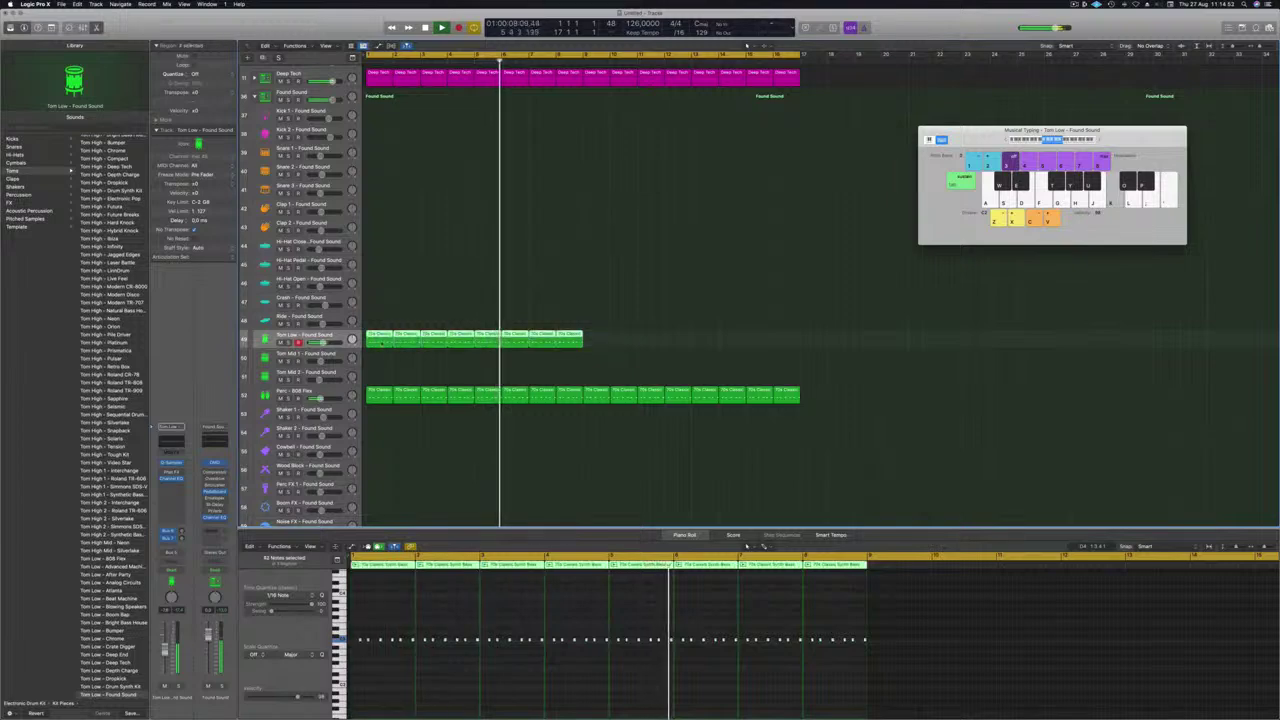
left_click_drag(381, 343, 598, 343)
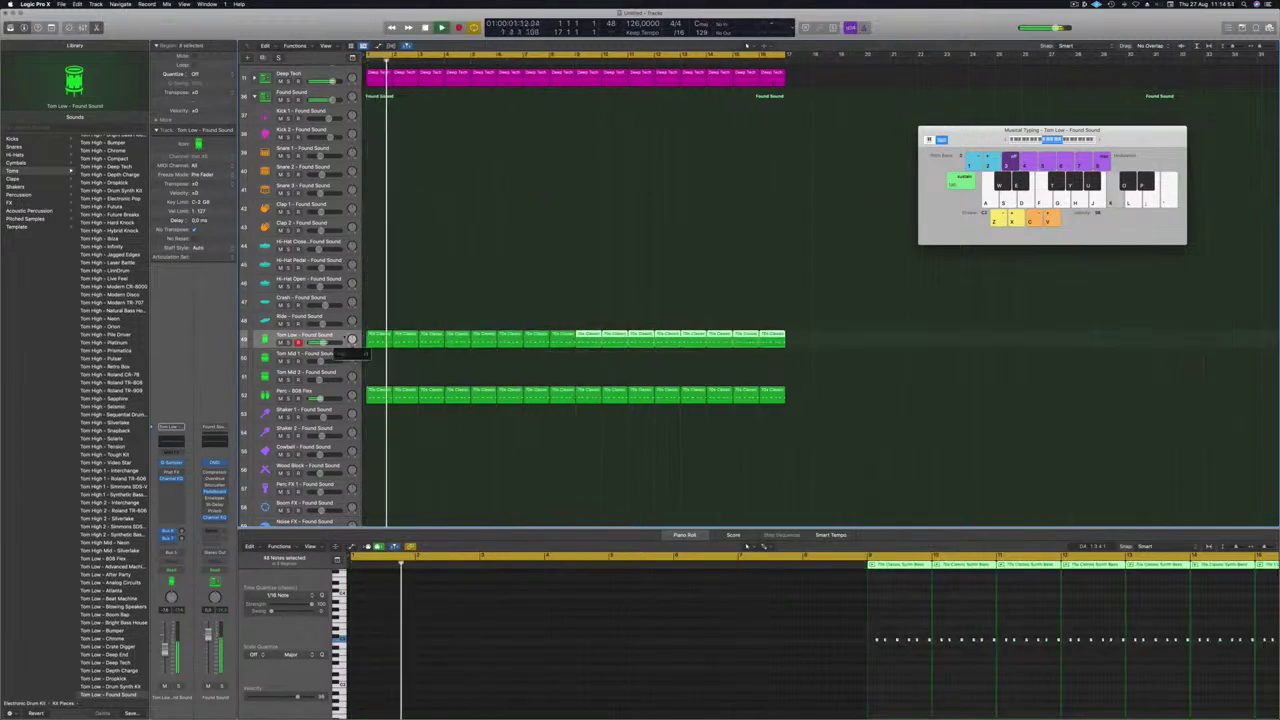
key("Return")
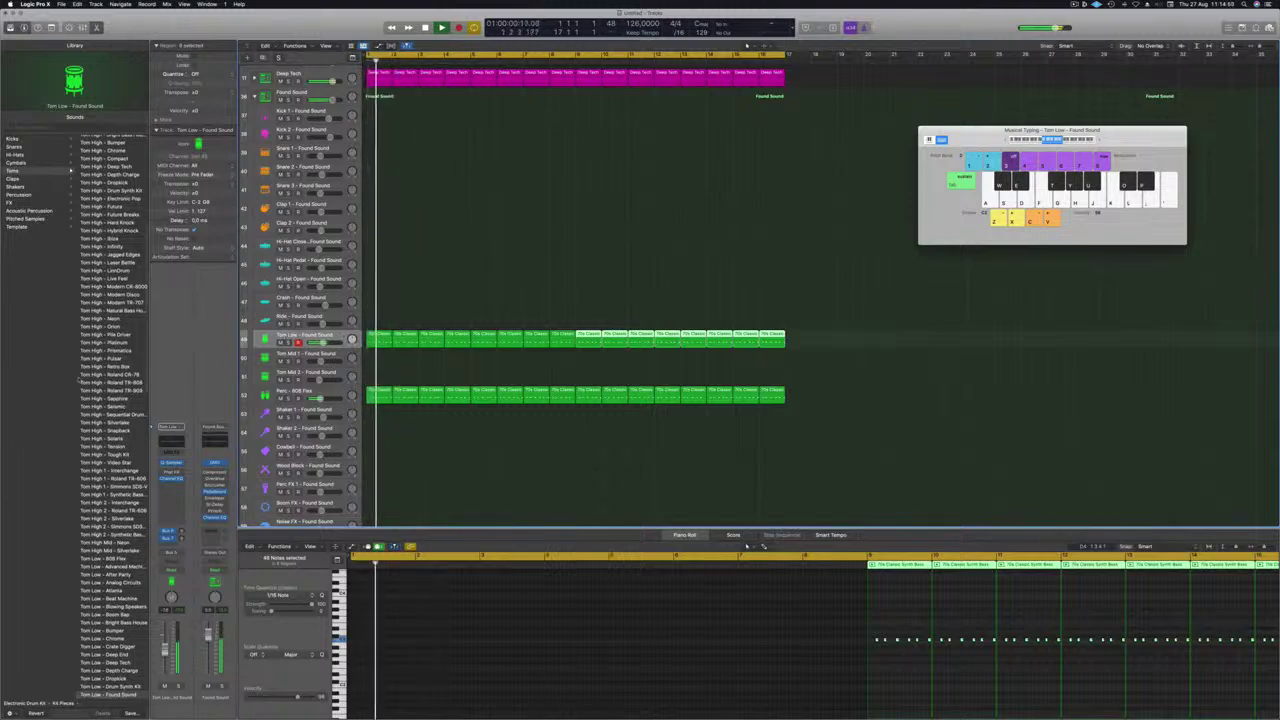
Replace the Tom Low track's sound with Tom Low 2 - Tough Kit and listen again from bar 1
scroll(92, 508, "down", 3)
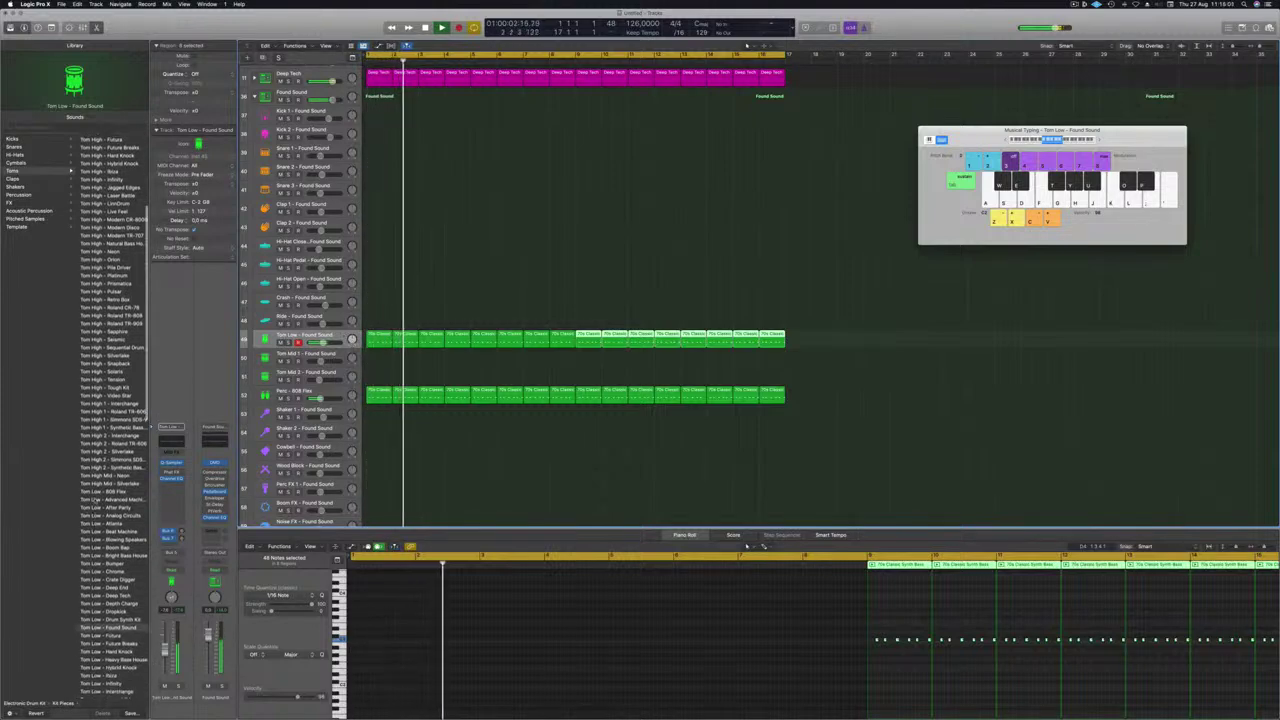
scroll(92, 508, "down", 5)
scroll(92, 508, "down", 5)
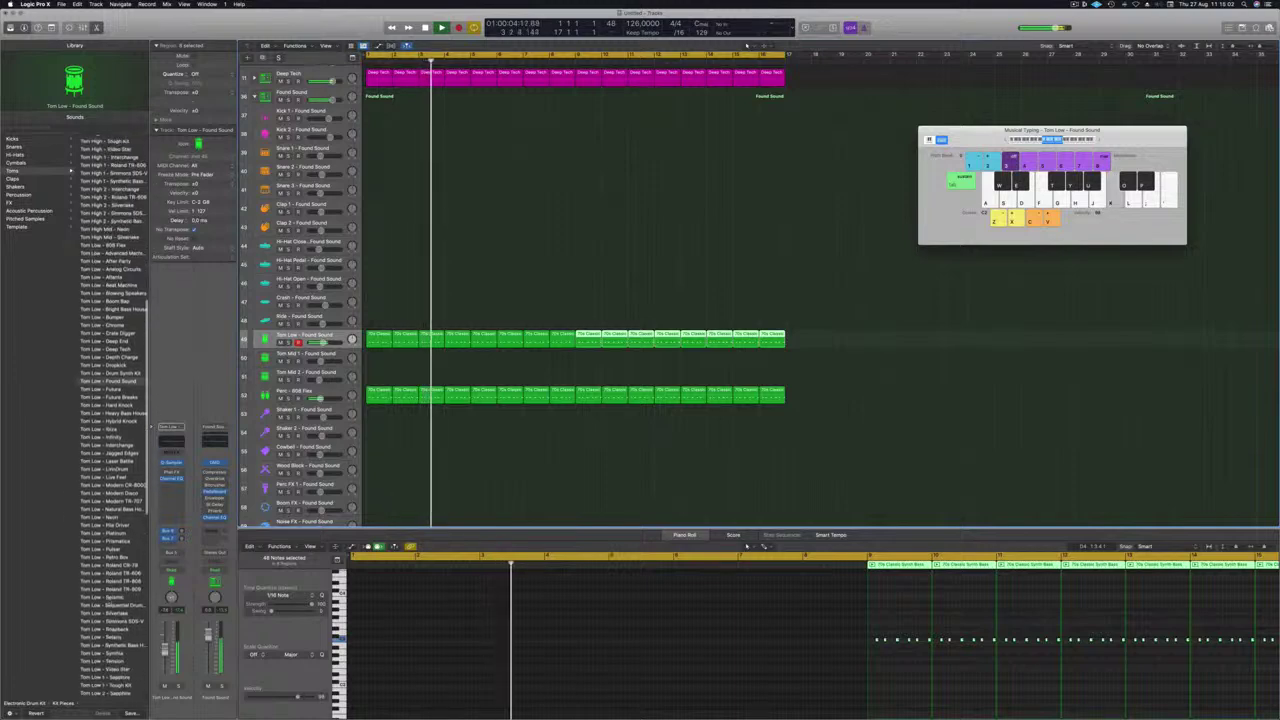
scroll(92, 508, "down", 3)
left_click(97, 627)
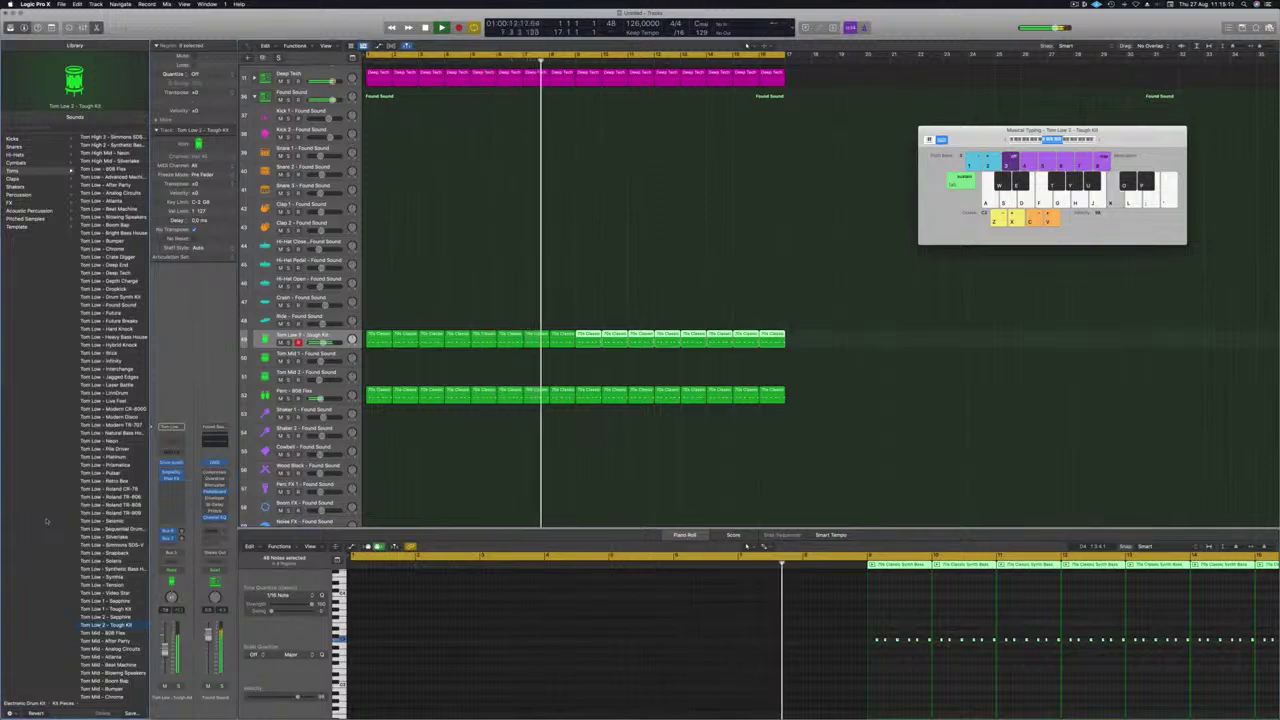
key("Up")
key("Down")
key("Return")
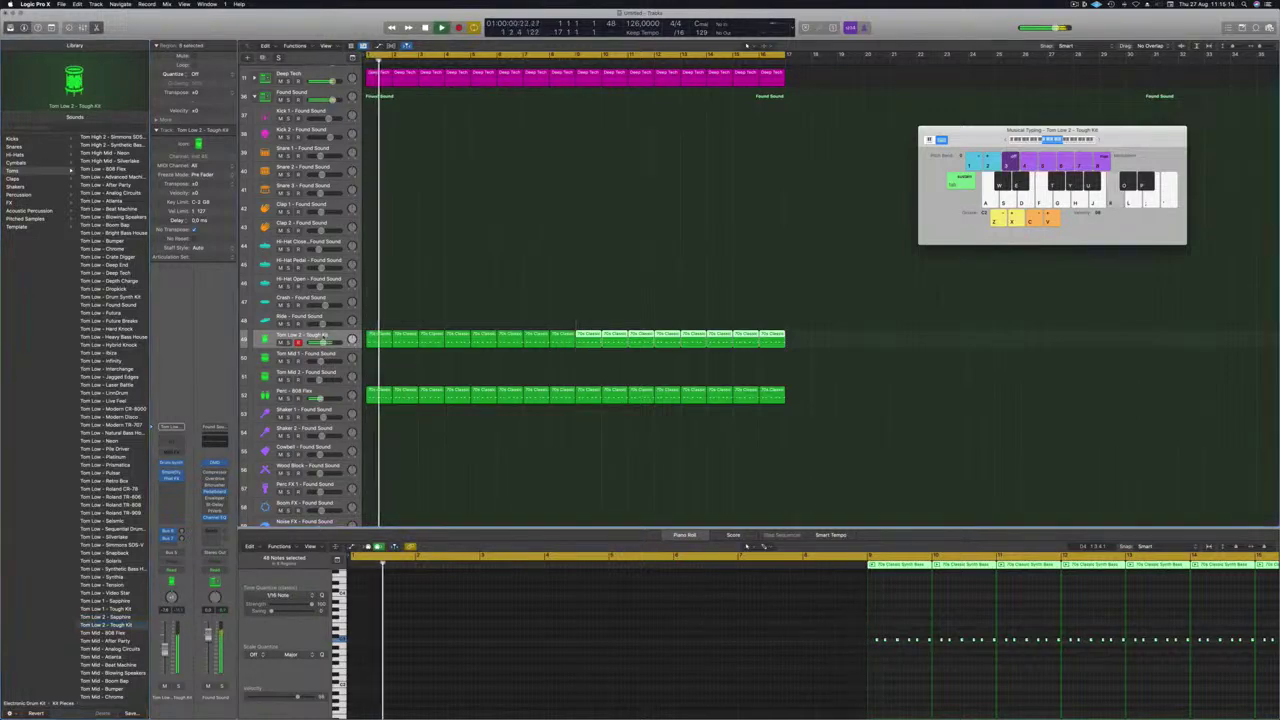
Select all regions on the Tom Low 2 - Tough Kit track and transpose all their notes down an octave
left_click(318, 336)
scroll(408, 621, "down", 3)
left_click(412, 623)
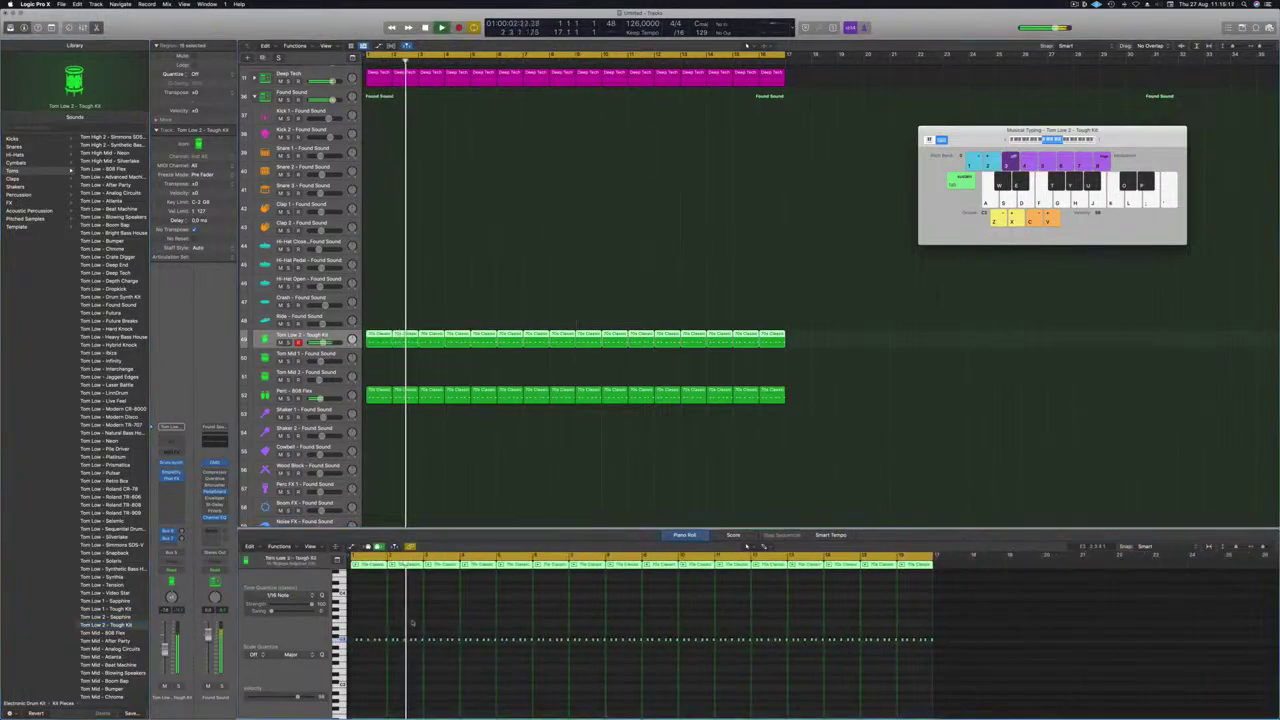
key("super+a")
key("alt+shift+Down")
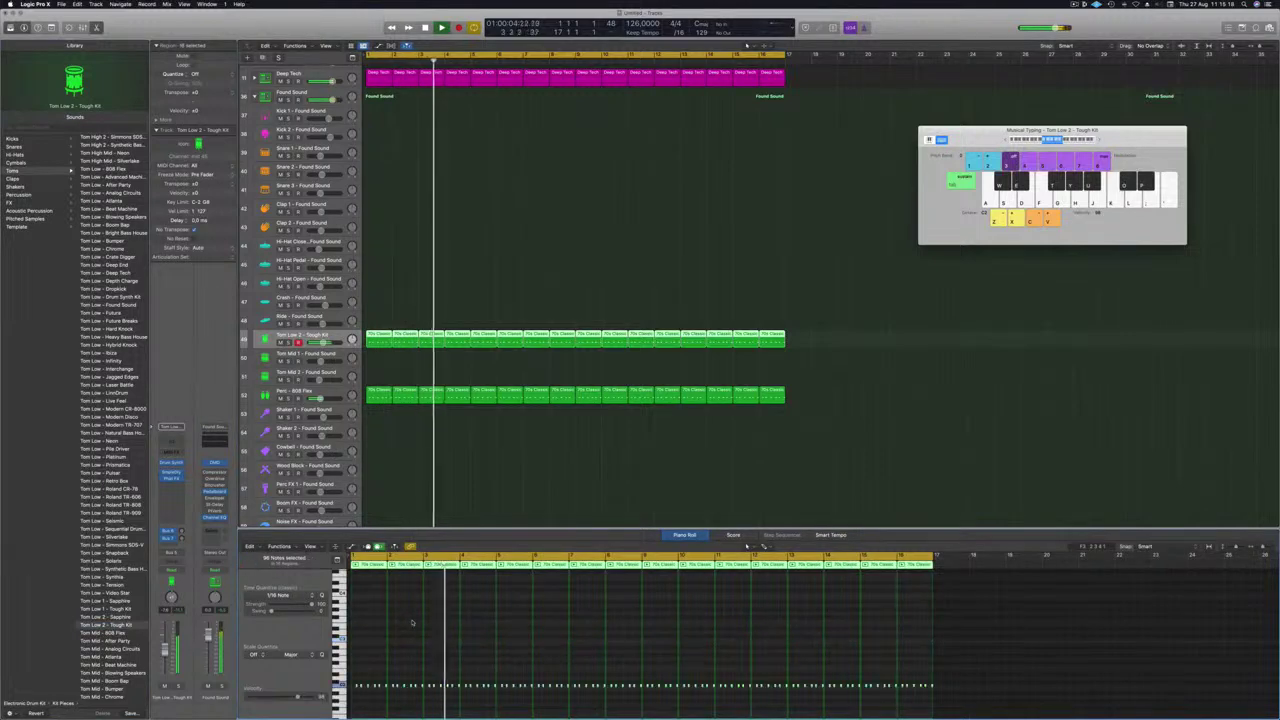
Transpose the selected Tom Low 2 - Tough Kit notes up an octave, fine-tune them upward by semitones and replay from bar 1
key("alt+shift+Up")
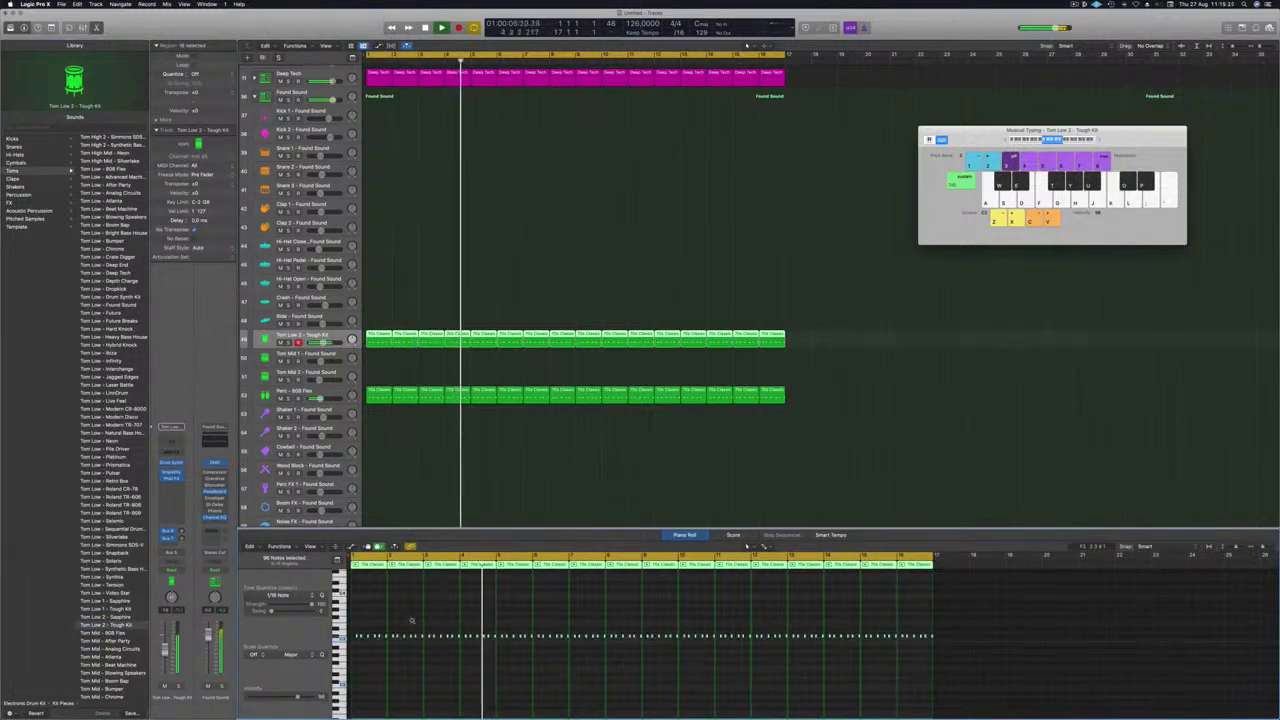
key("alt+shift+Up")
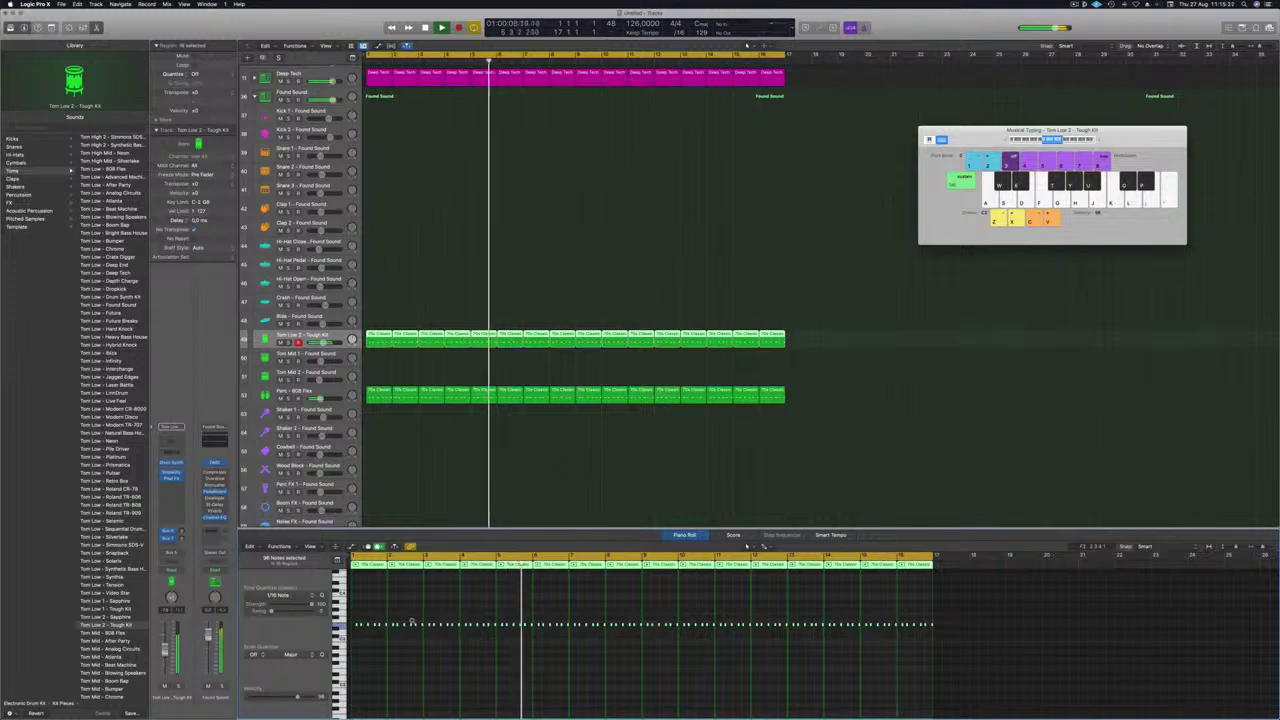
left_click_drag(411, 622, 411, 618)
key("alt+Up")
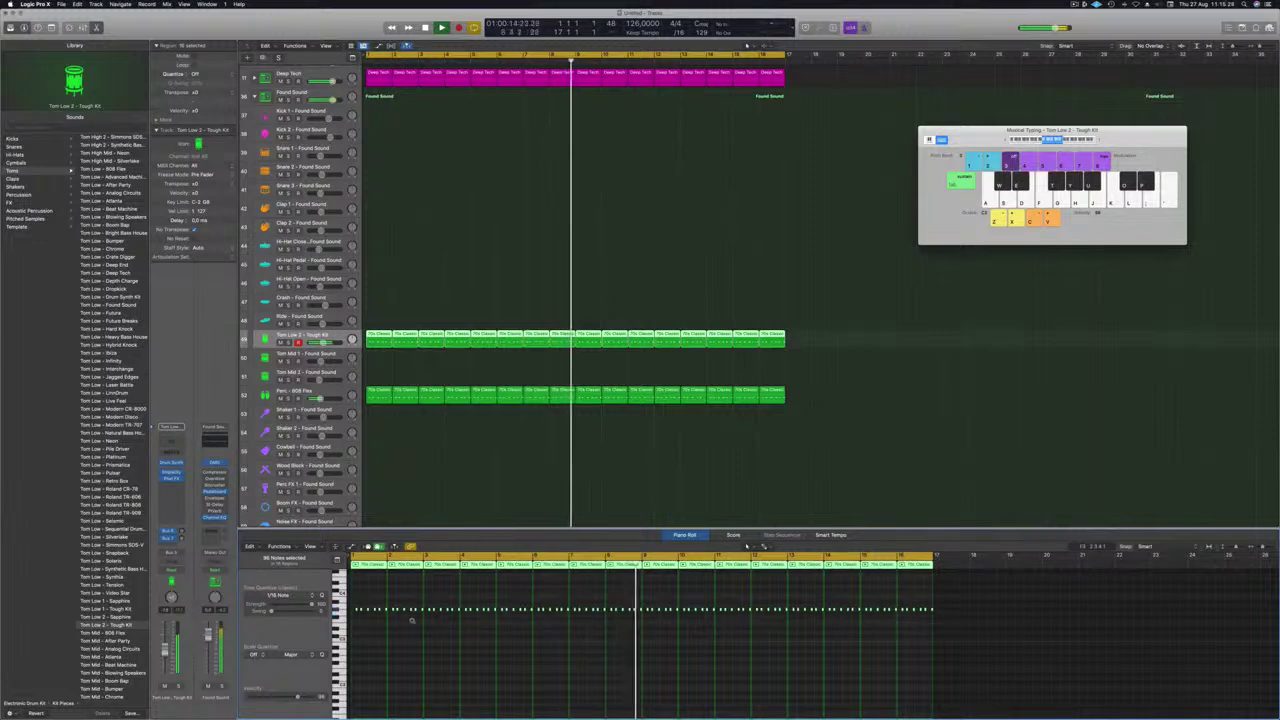
key("Return")
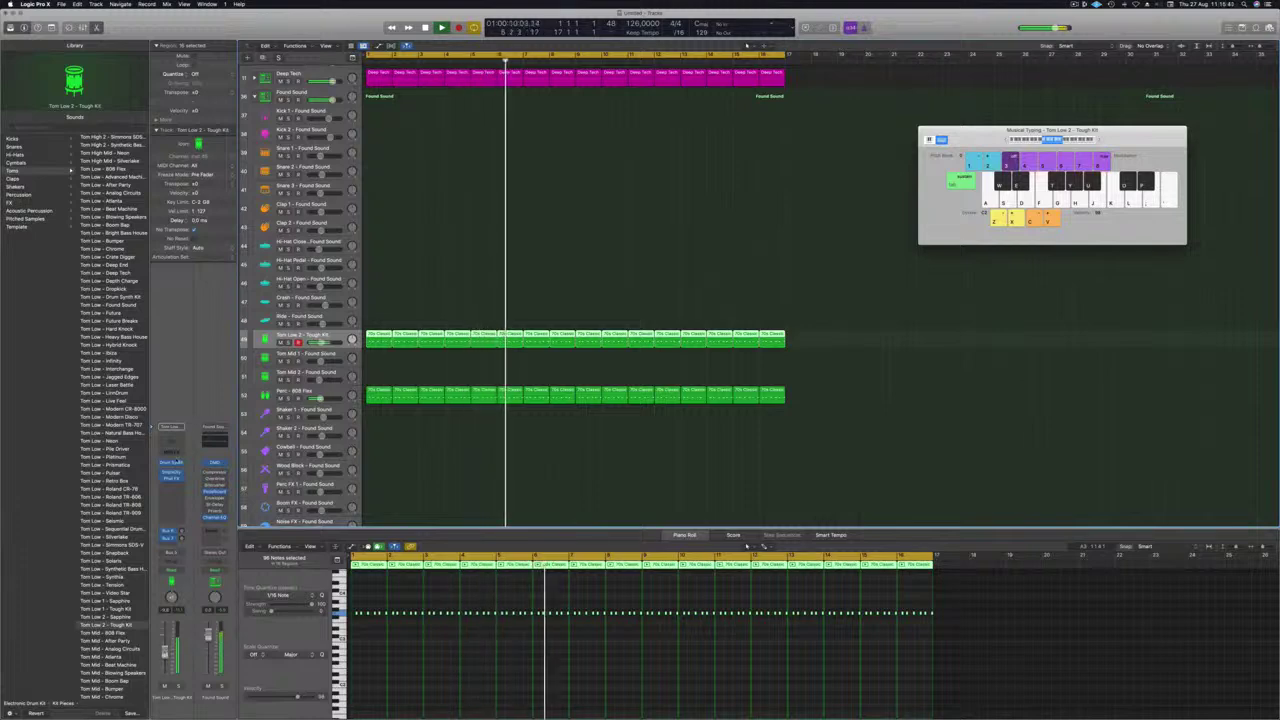
Open the tom track's Drum Synth and set Tone to about 53% and Decay to about 47% during playback
left_click(172, 465)
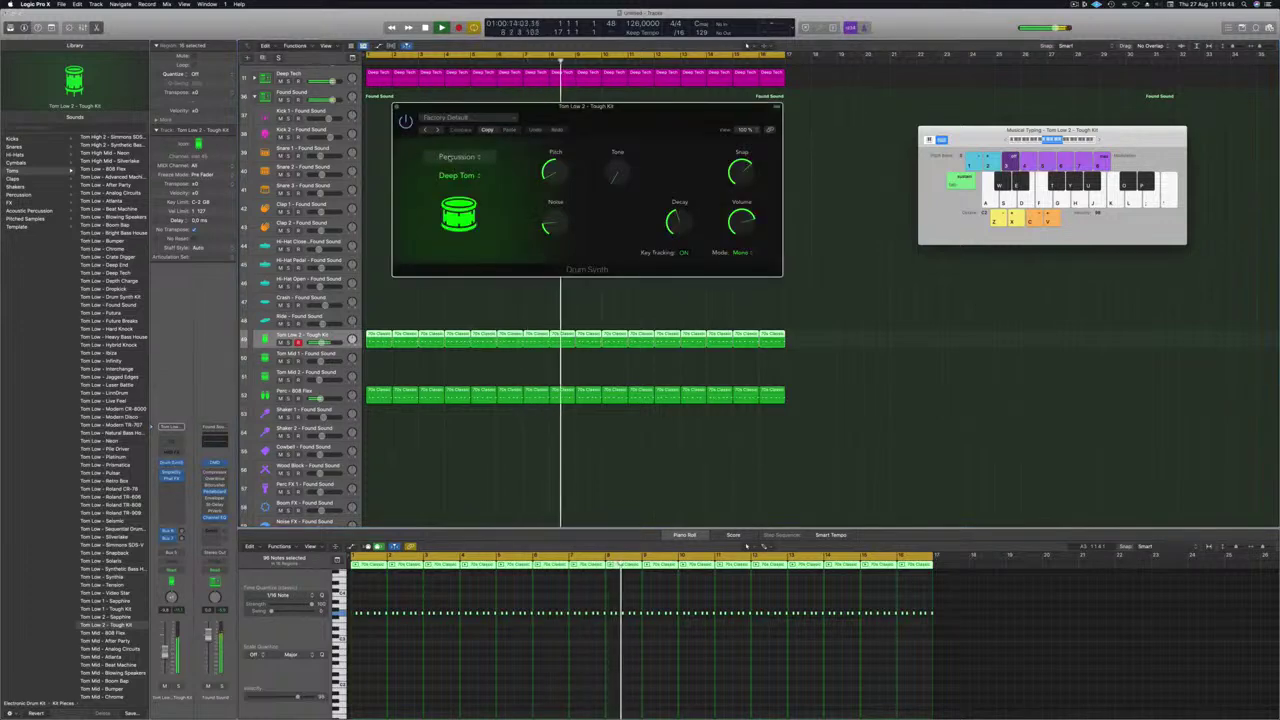
left_click_drag(619, 115, 723, 205)
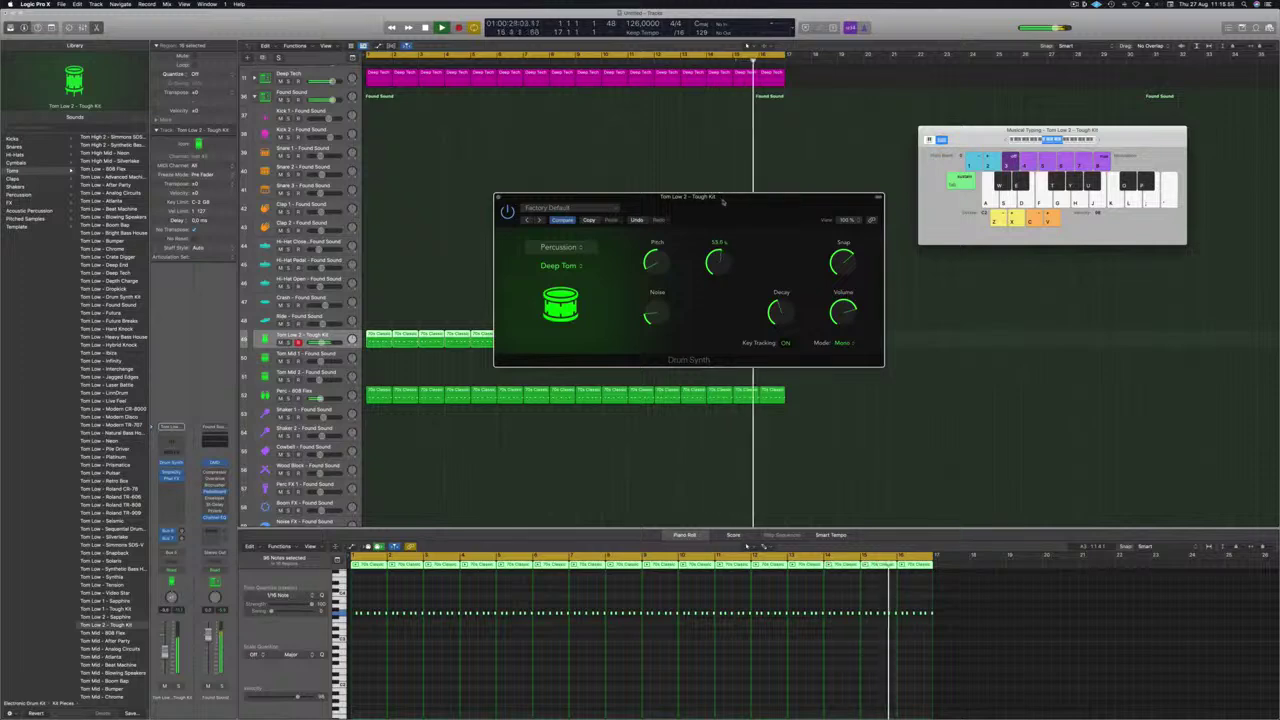
left_click_drag(781, 305, 781, 315)
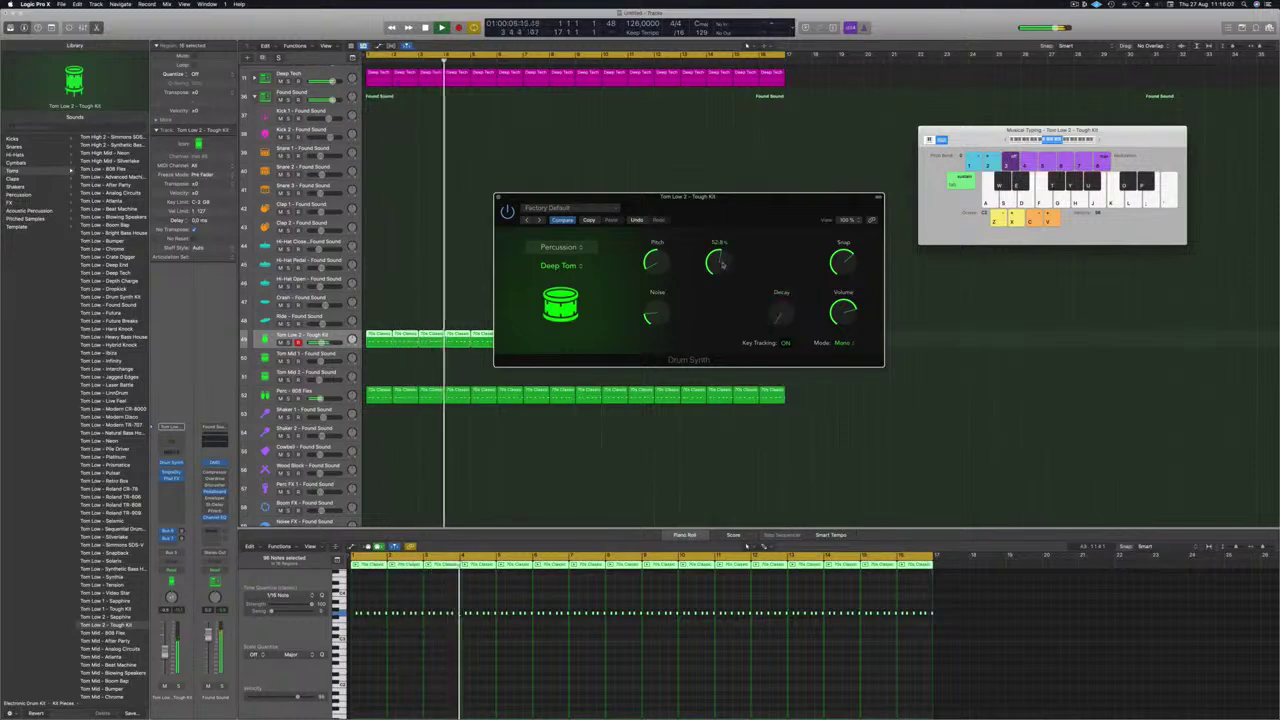
key("space")
left_click_drag(779, 313, 783, 275)
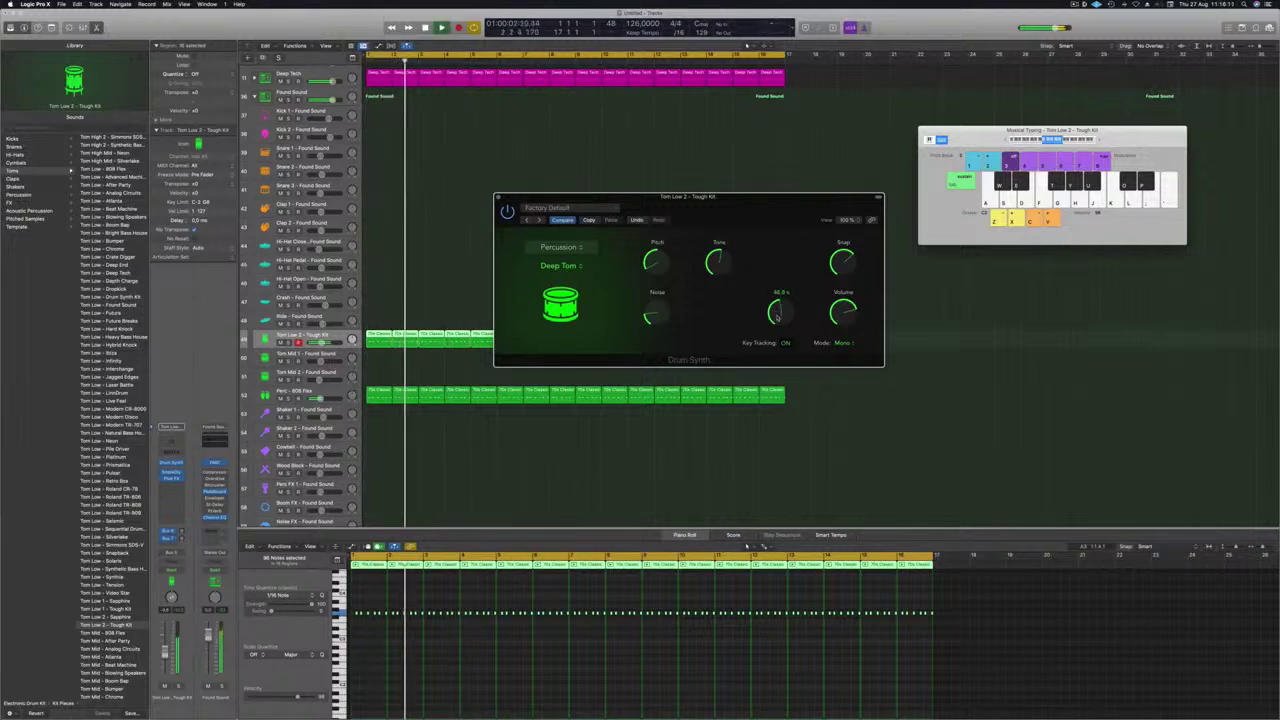
Try the Drum Synth's Poly mode on the tom and return it to Mono
left_click(843, 343)
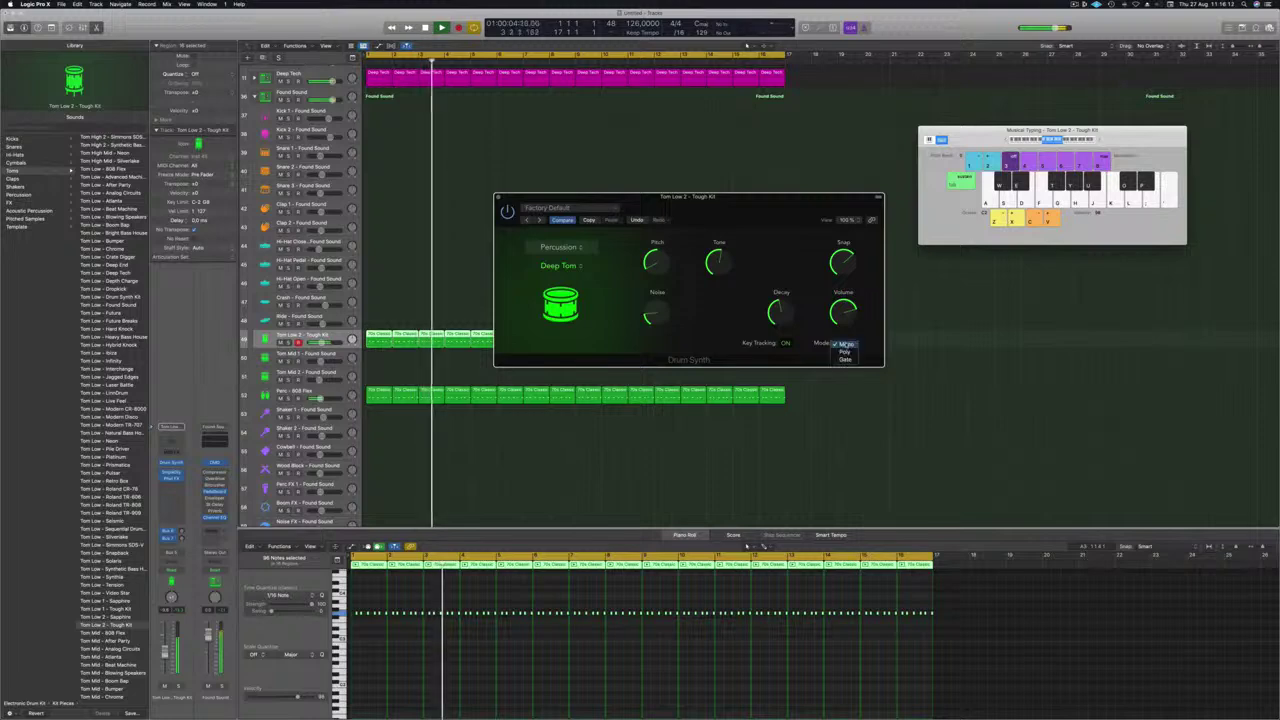
left_click(845, 351)
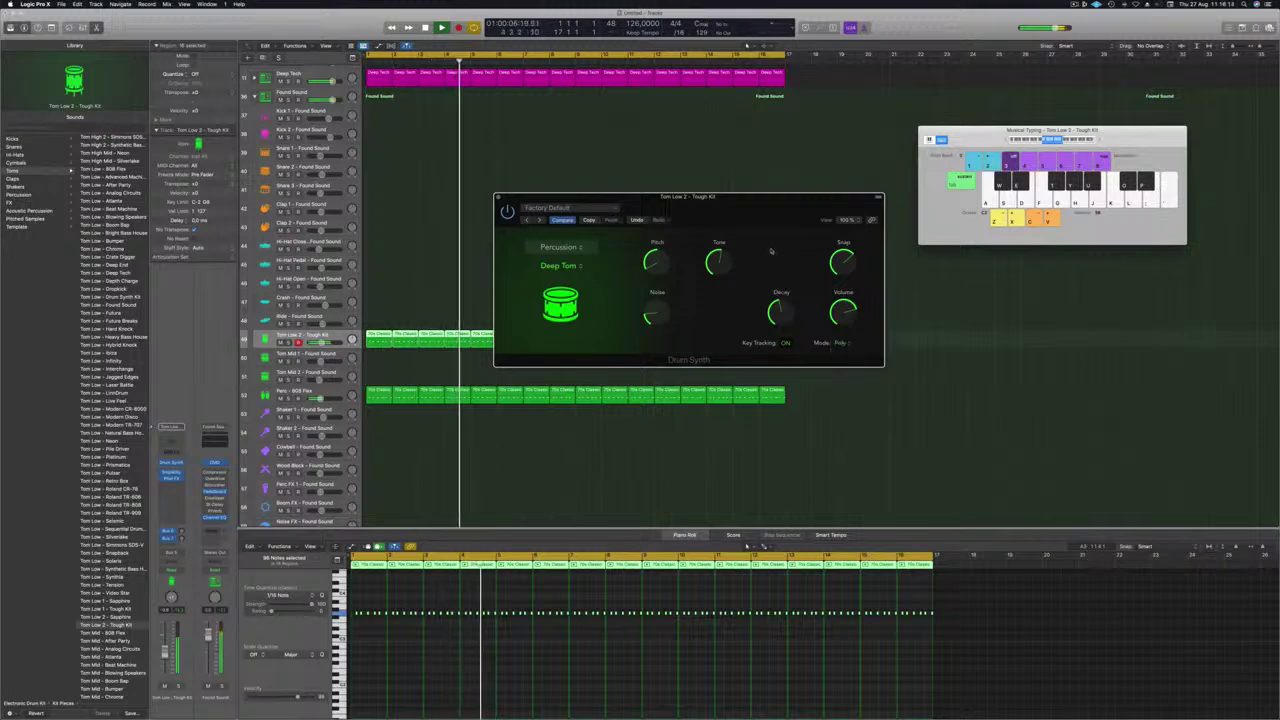
left_click(841, 343)
mouse_move(743, 210)
left_mouse_down()
mouse_move(759, 207)
mouse_move(724, 203)
left_mouse_up()
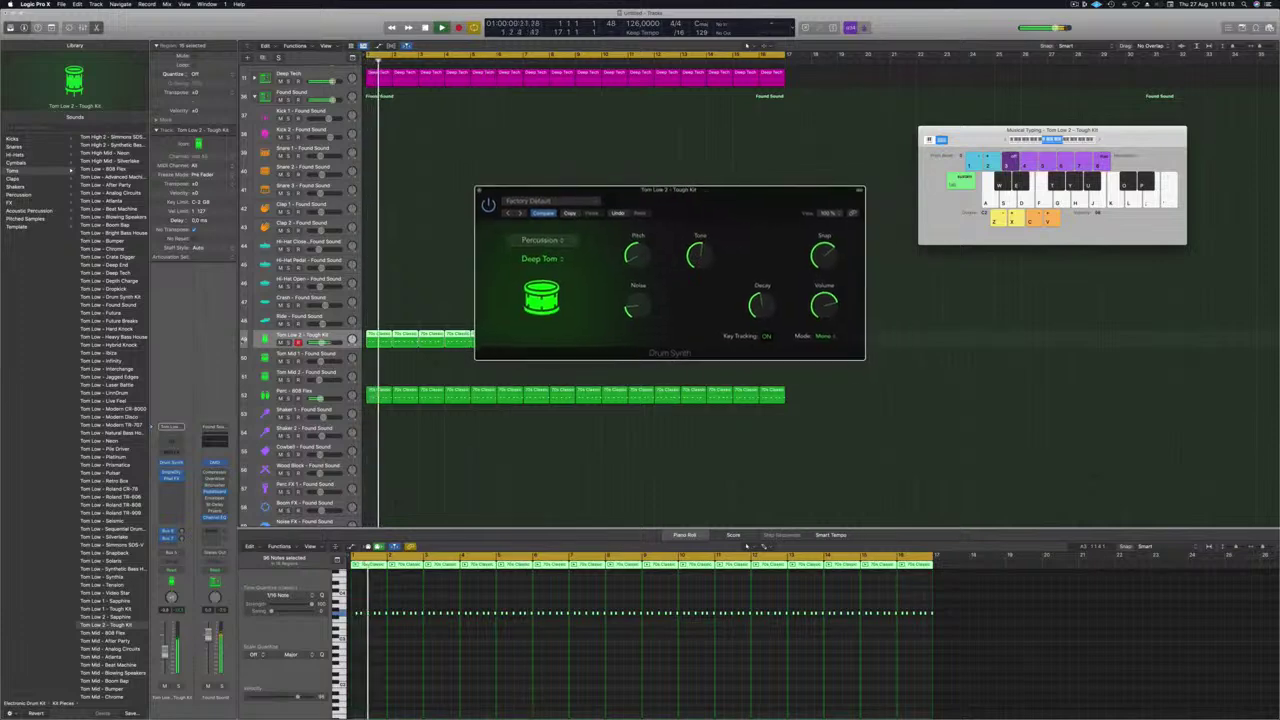
Listen to the Tom Low 2 - Tough Kit track soloed briefly, and replay the full mix from bar 1
left_click(288, 343)
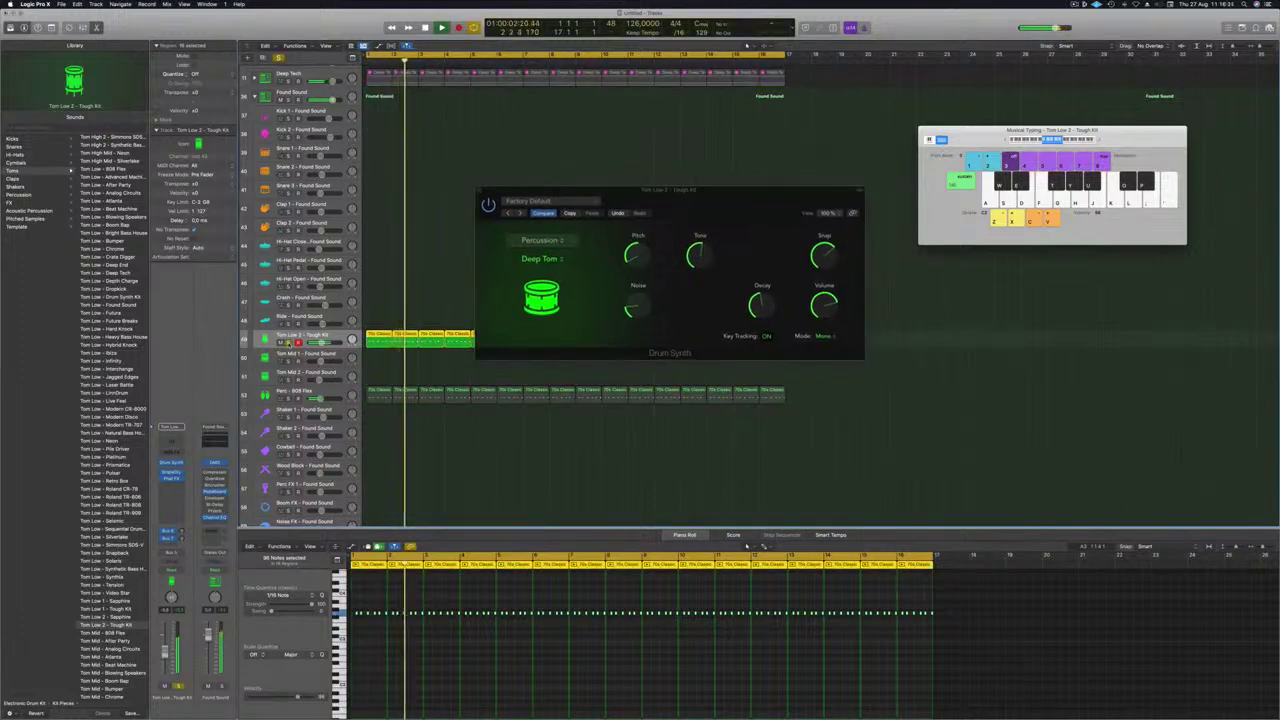
left_click(288, 343)
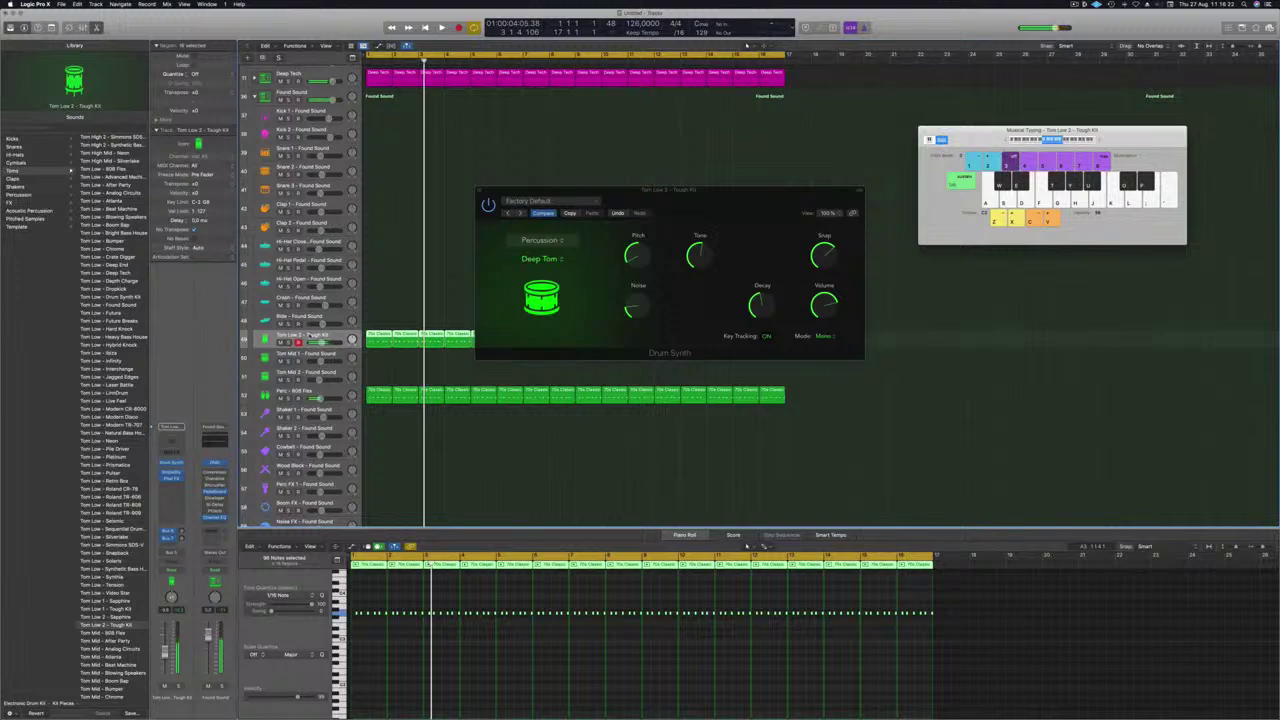
key("Return")
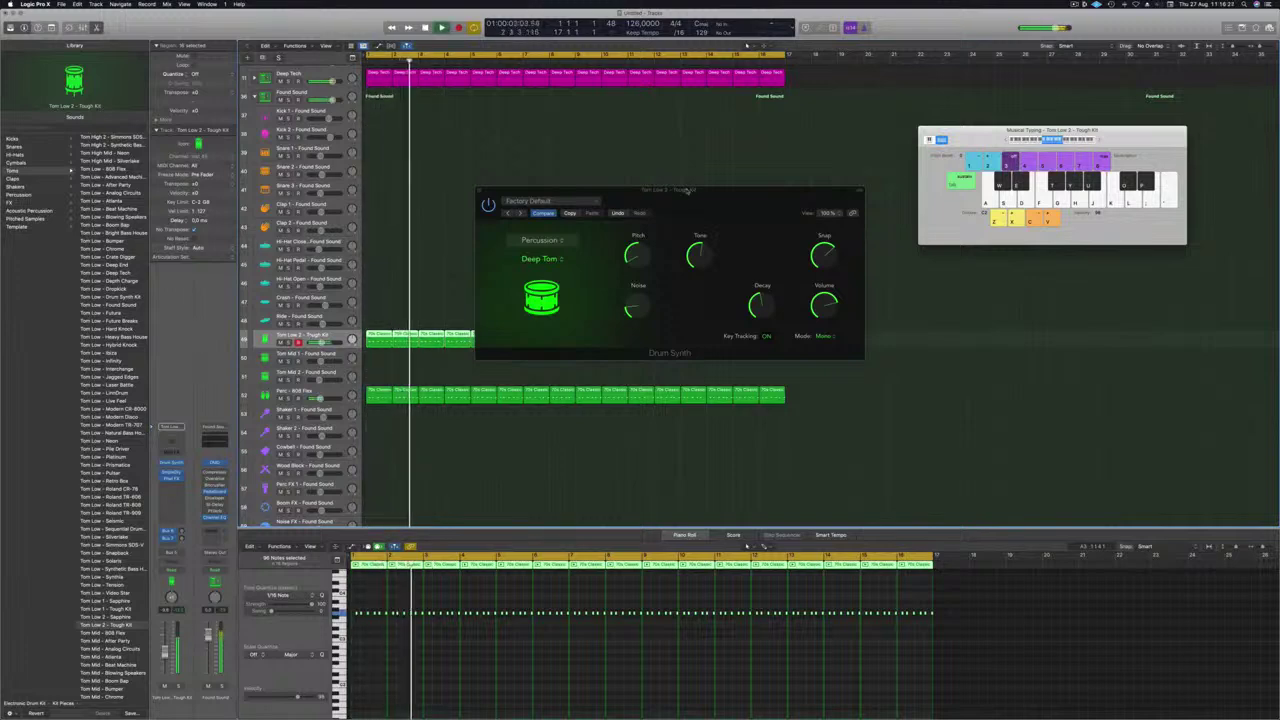
Lower the Tom Low 2 track's volume slightly and close its Drum Synth window
left_click_drag(692, 189, 662, 192)
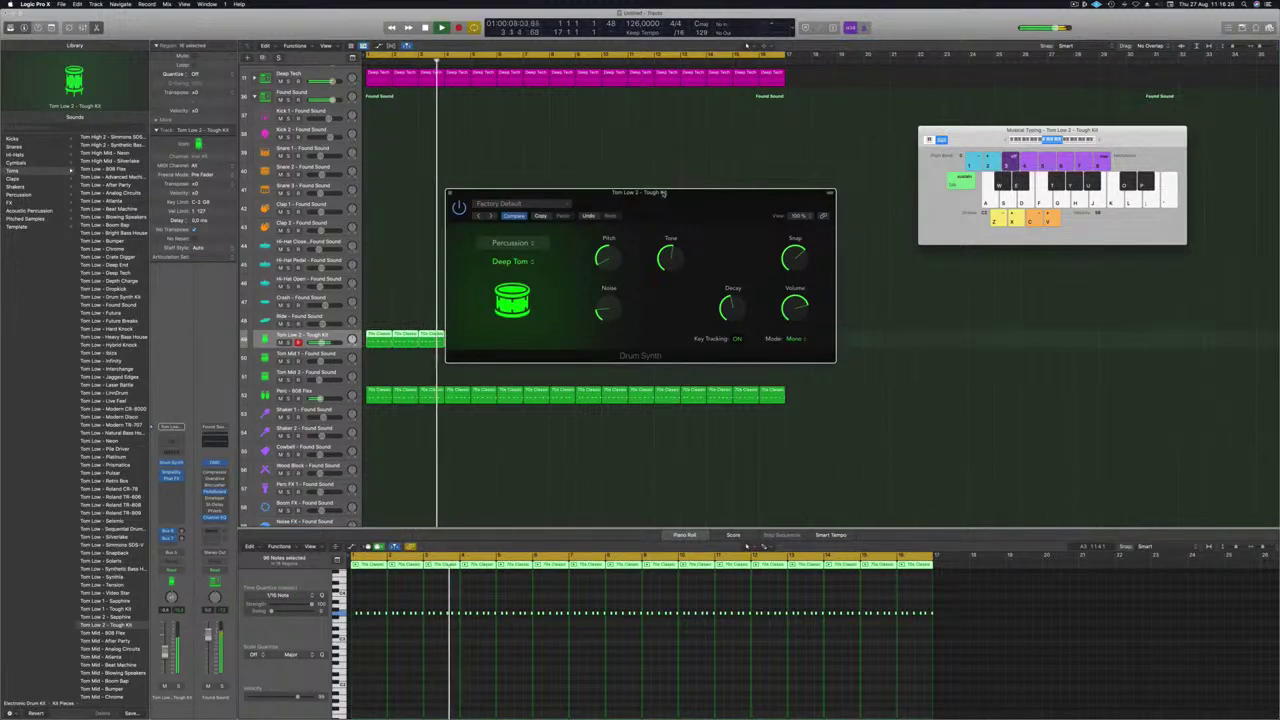
left_click_drag(165, 652, 165, 654)
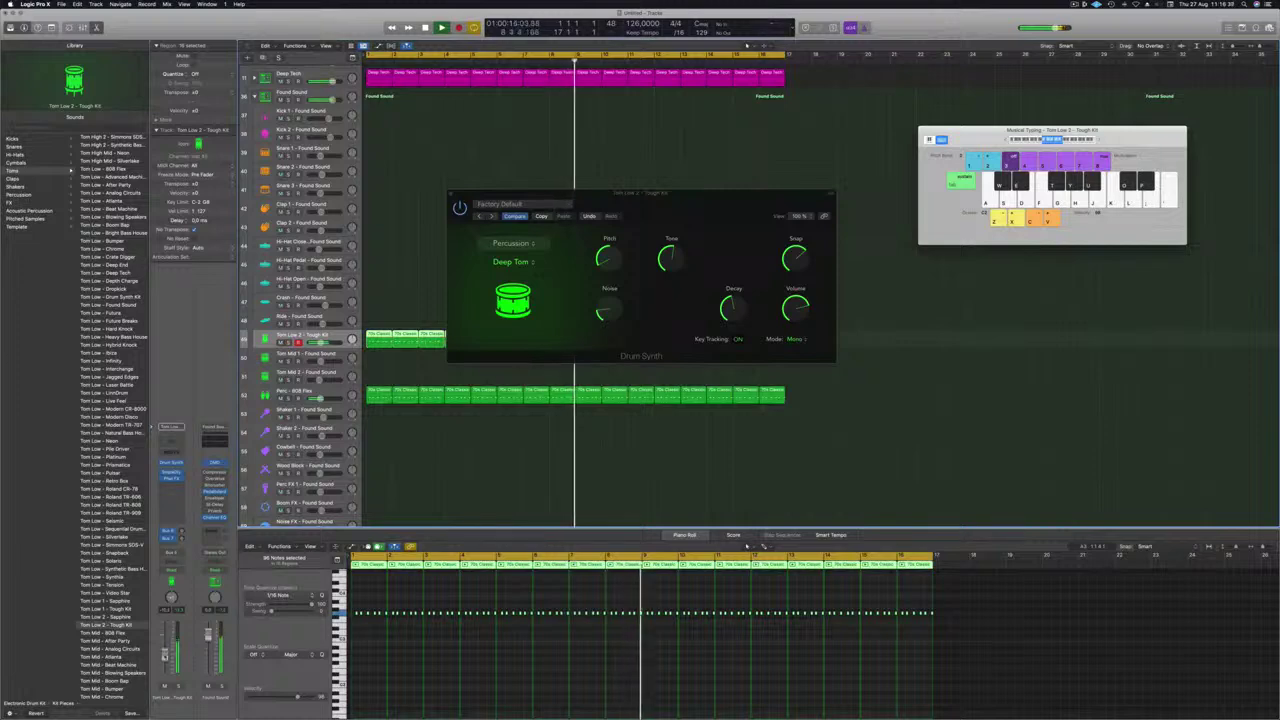
left_click(451, 193)
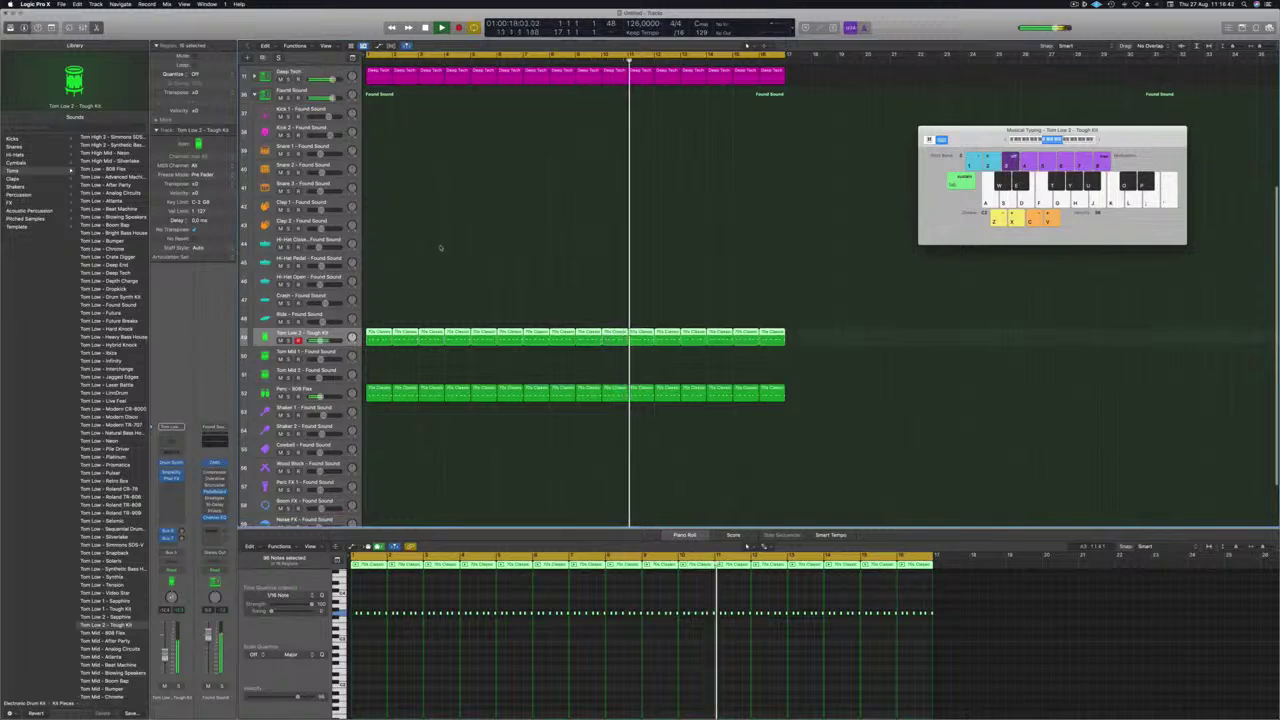
Copy the first Tom Low 2 region onto the Ride track and delete all of its notes except the first
left_click(378, 333)
left_click_drag(378, 333, 378, 316)
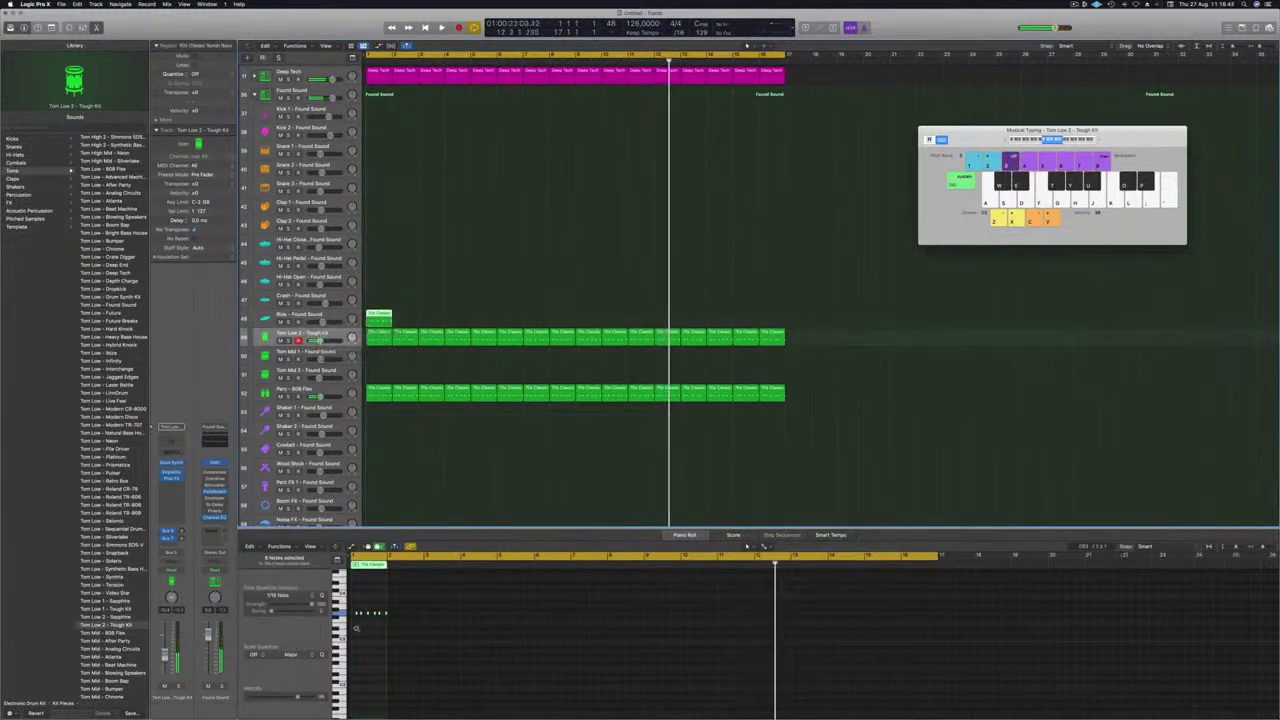
scroll(356, 629, "up", 5)
left_click_drag(377, 610, 460, 622)
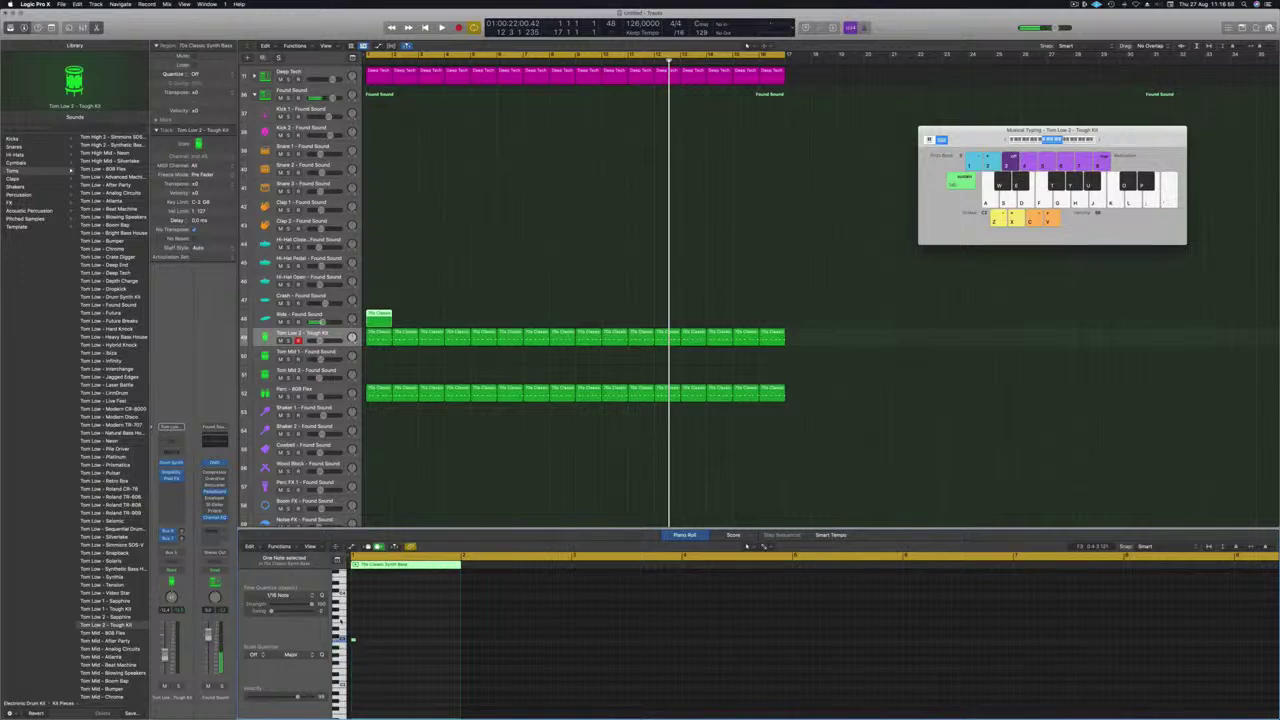
Duplicate the one-note Ride region onto every second bar, from bar 3 through bar 15
key("space")
left_click(337, 318)
key("space")
key("space")
left_click_drag(380, 316, 478, 314)
left_click(381, 317, "shift")
left_click(431, 317, "shift")
left_click(381, 317, "shift")
left_click_drag(381, 318, 588, 322)
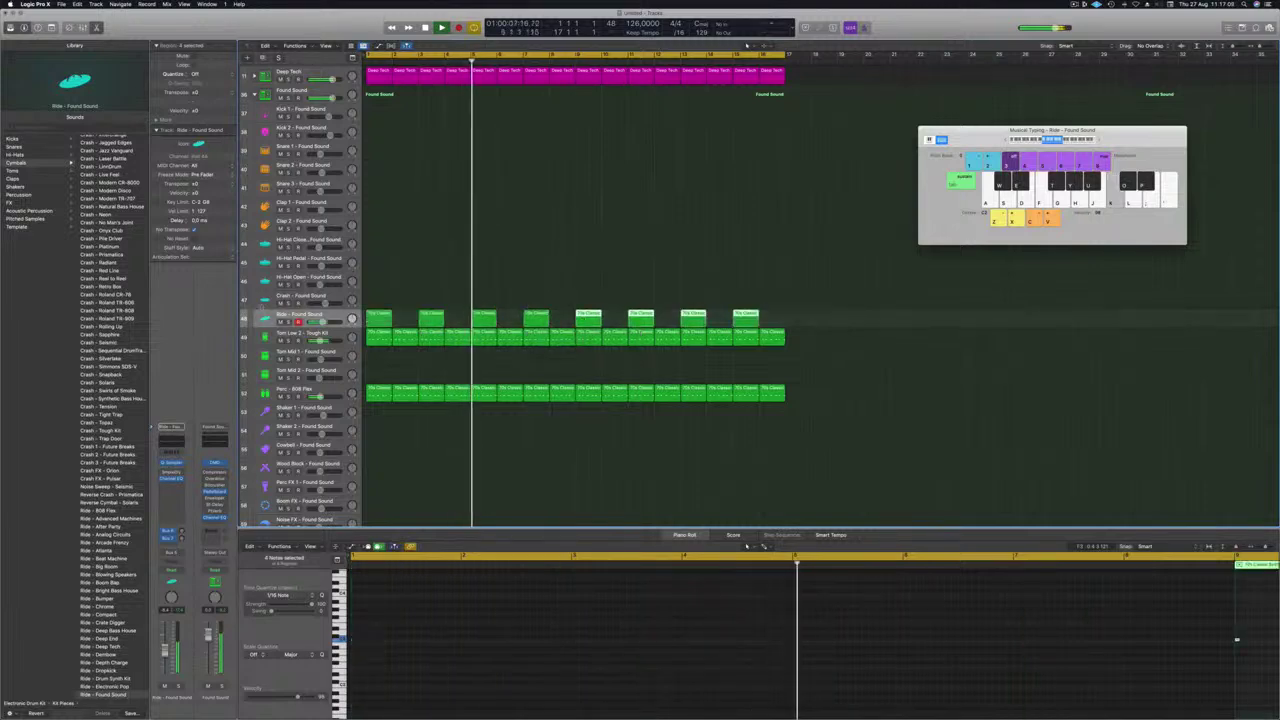
Load the Crash - Chrome sound on the Ride track, audition it from the start and lower its volume
scroll(95, 408, "down", 3)
scroll(94, 410, "down", 12)
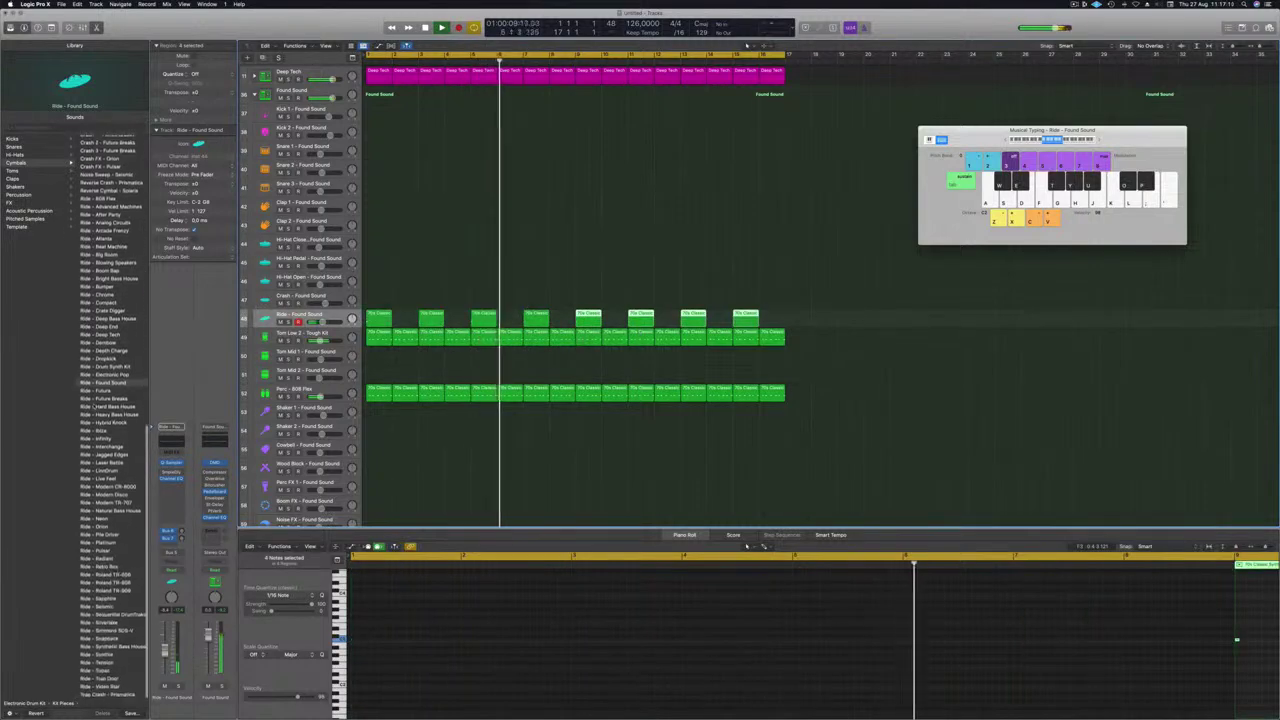
scroll(94, 409, "up", 13)
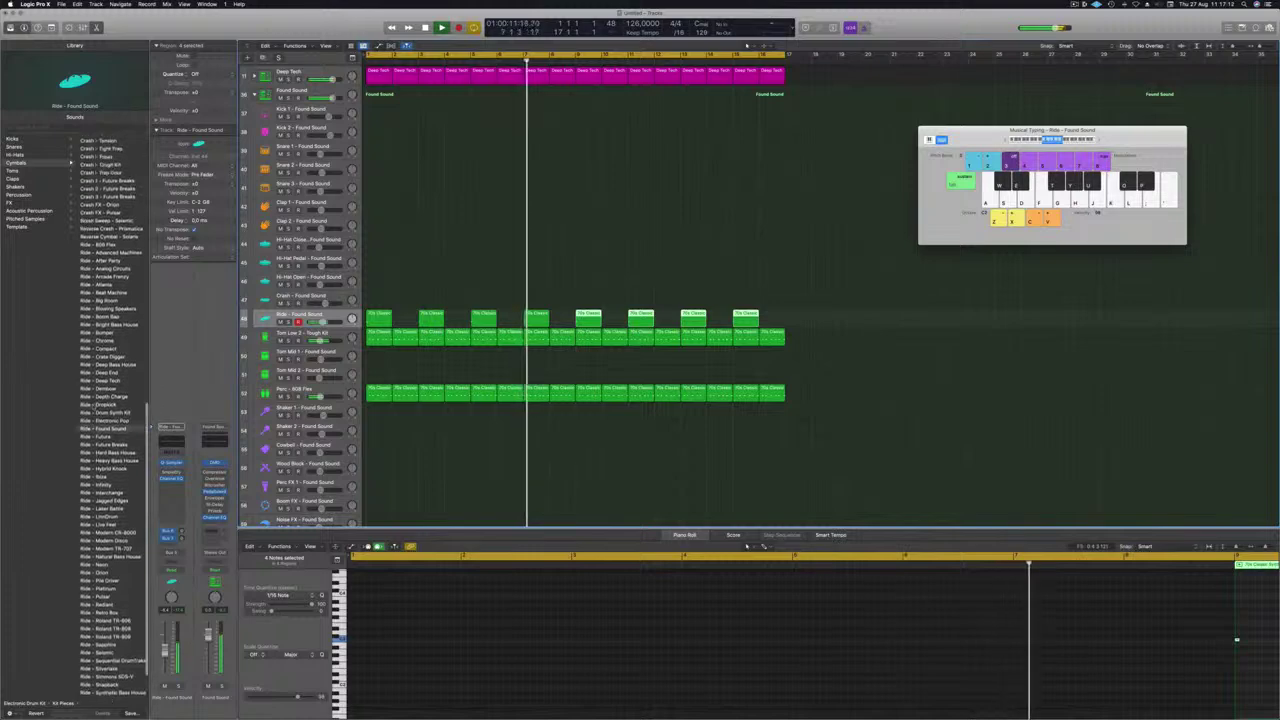
scroll(94, 409, "up", 12)
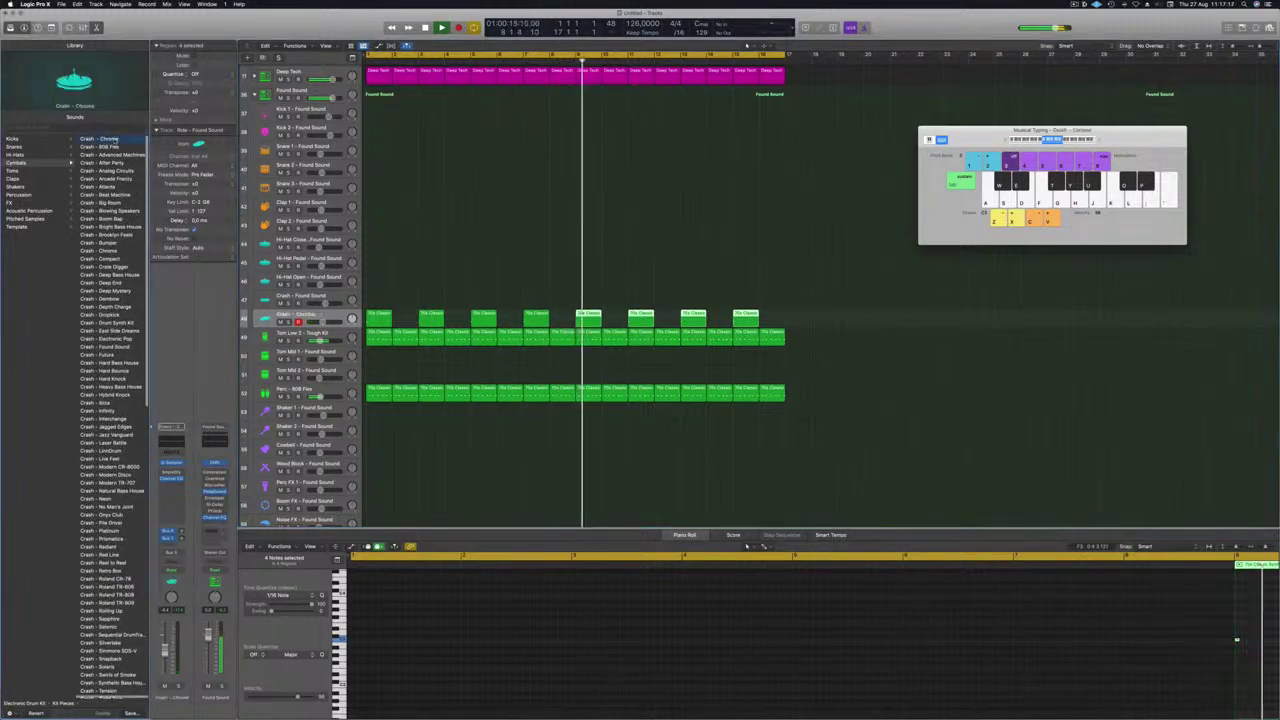
left_click(105, 139)
key("Return")
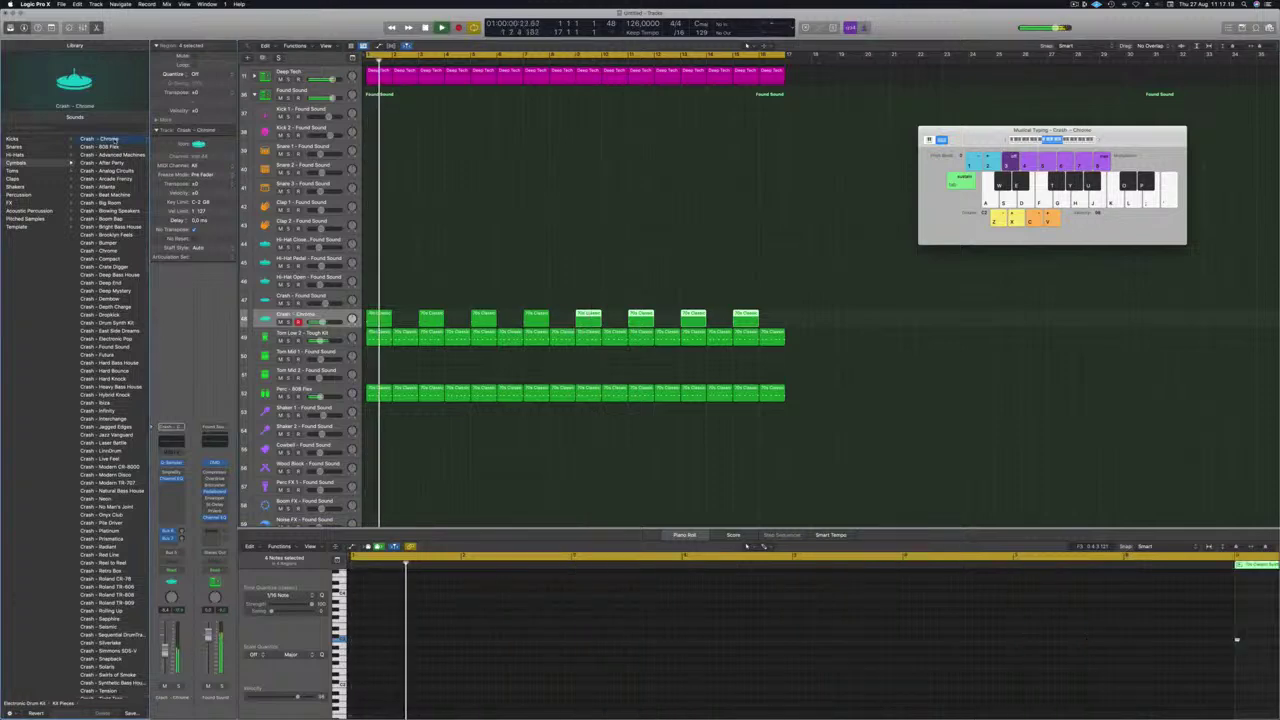
key("Return")
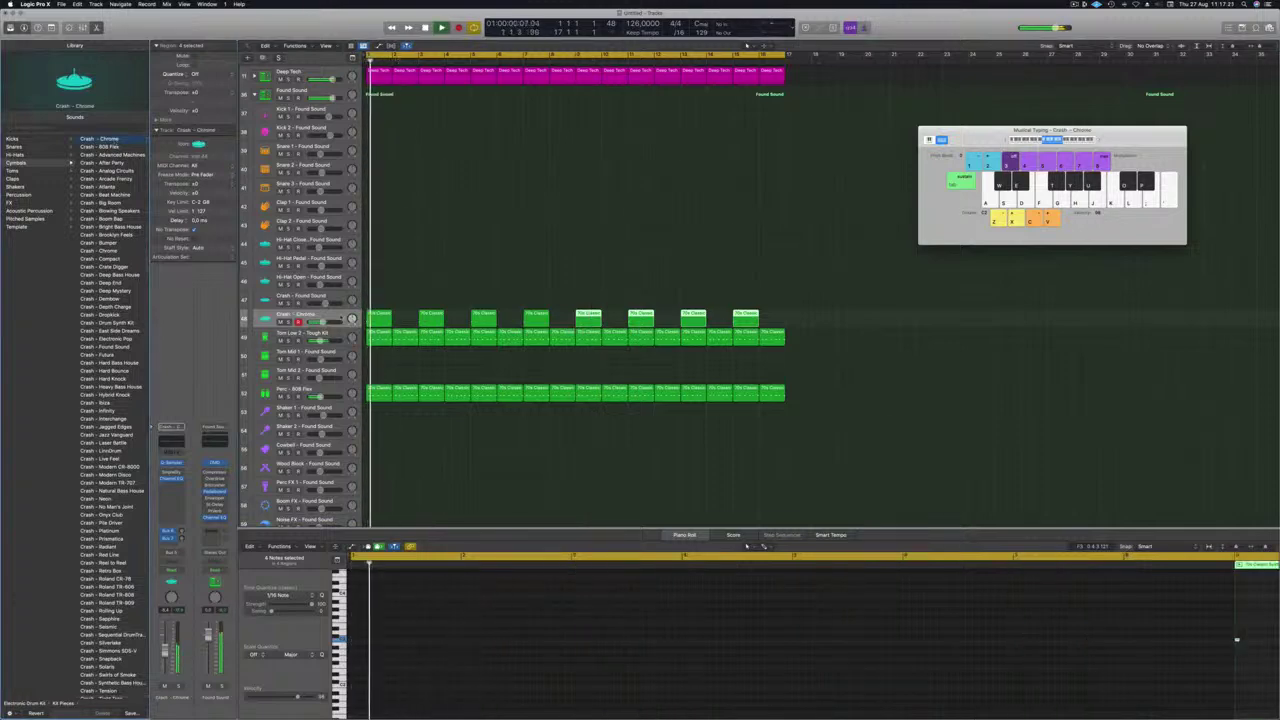
key("Return")
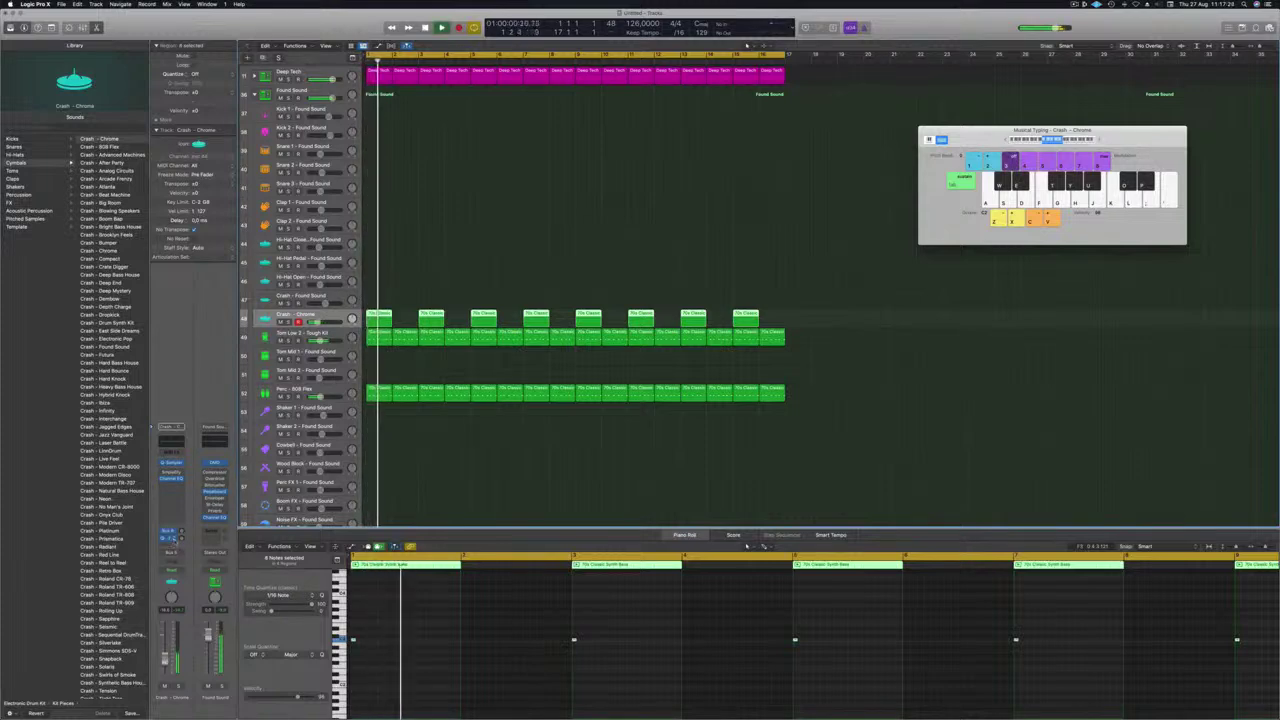
Add a send from the Crash - Chrome track to the existing delay aux and audition it from the start
left_click(168, 543)
mouse_move(170, 556)
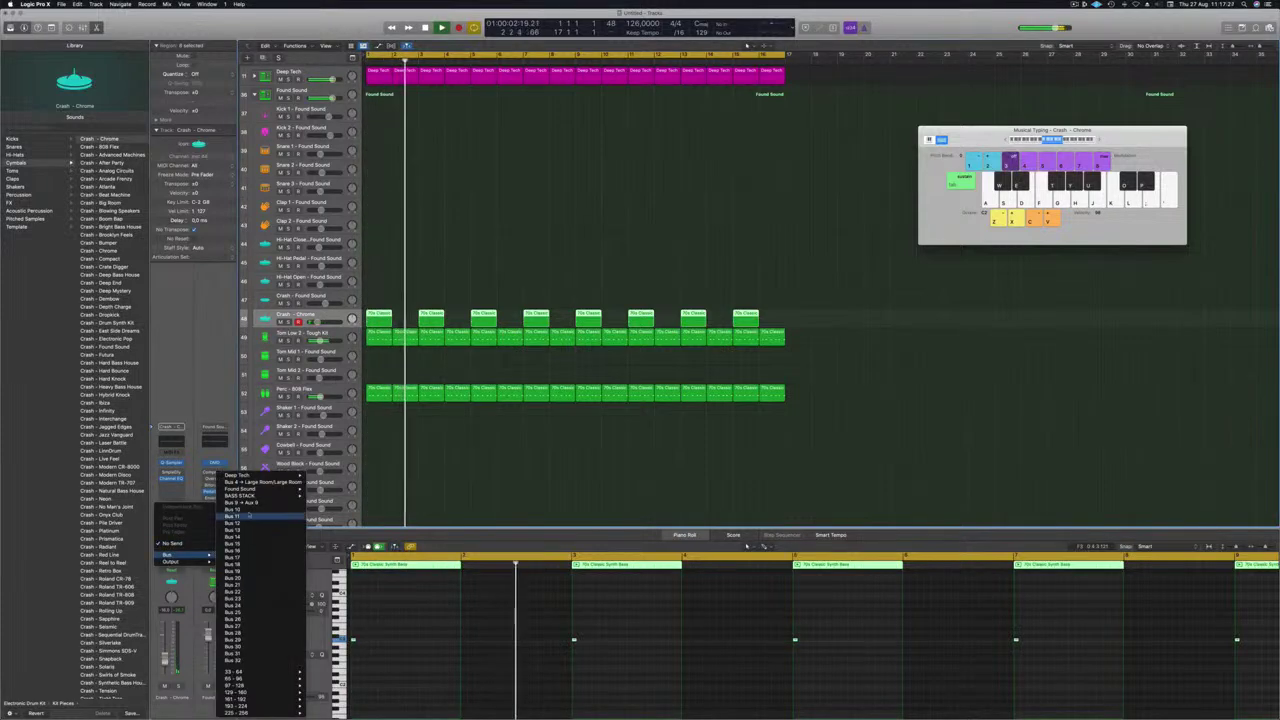
left_click(250, 483)
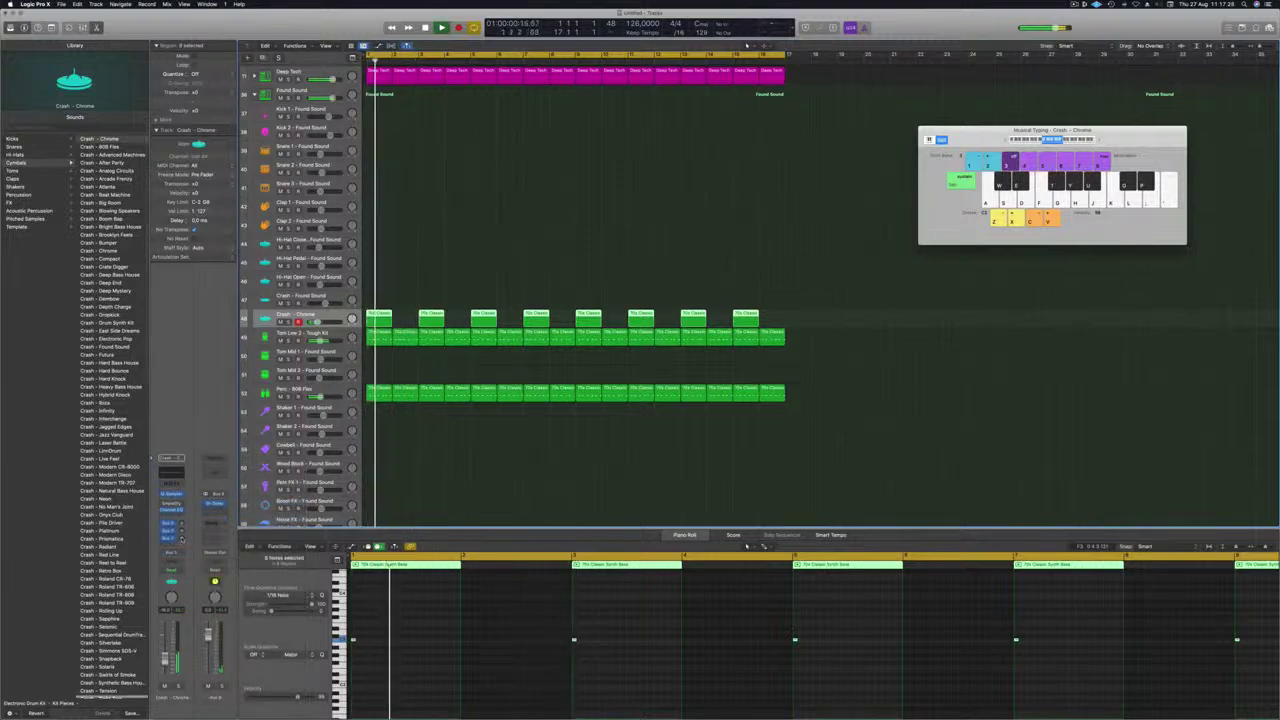
key("Return")
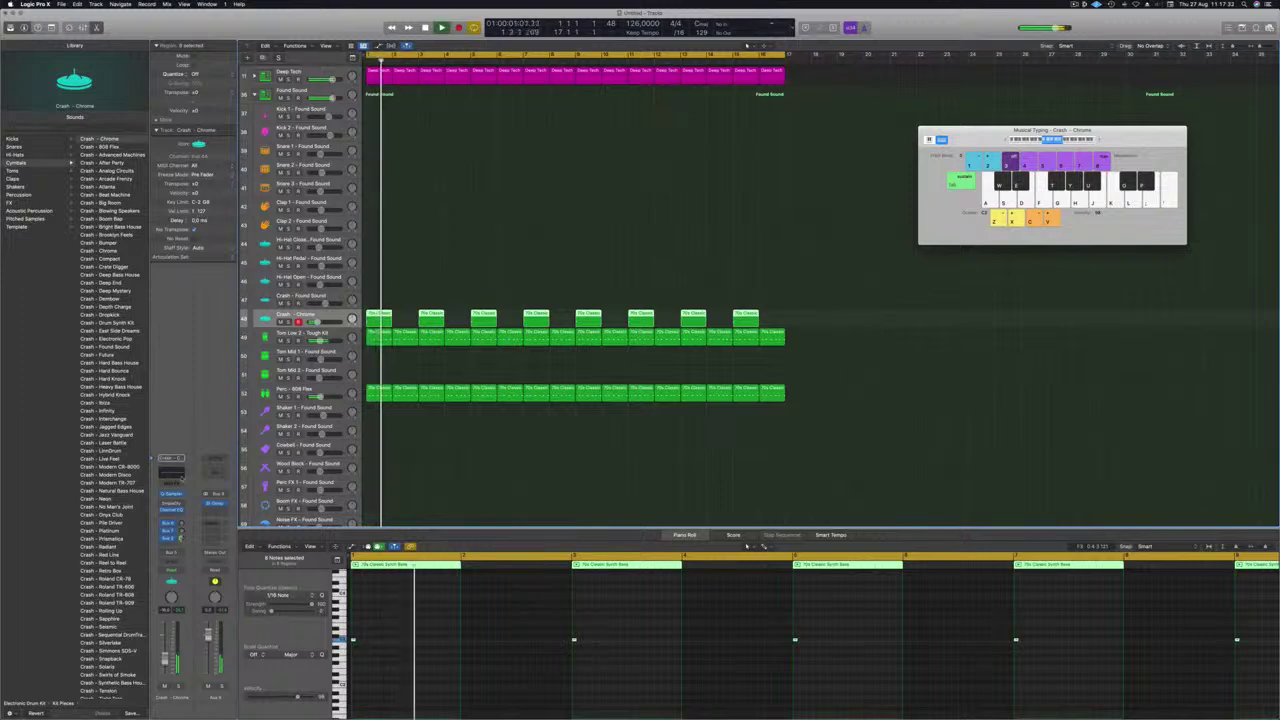
Add a send to Bus 10 on the Crash - Chrome track and insert a stereo SilverVerb on the Bus 10 aux
left_click(171, 545)
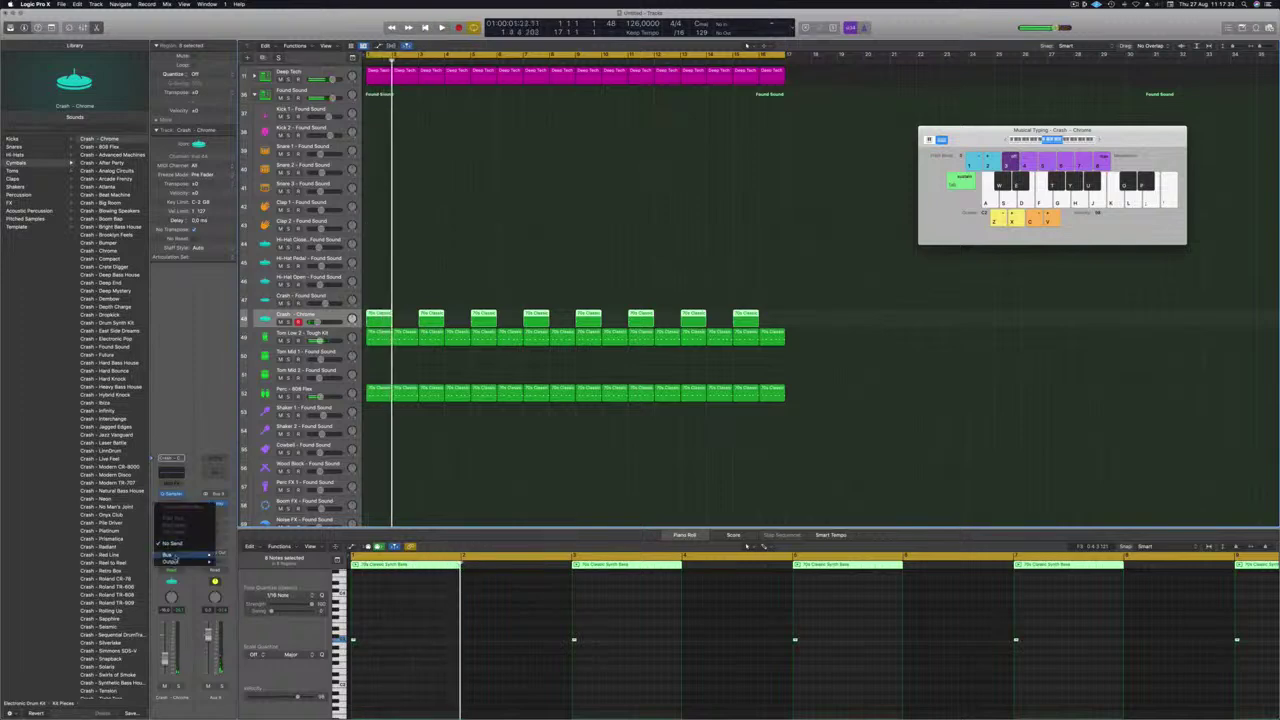
mouse_move(212, 556)
left_click(235, 510)
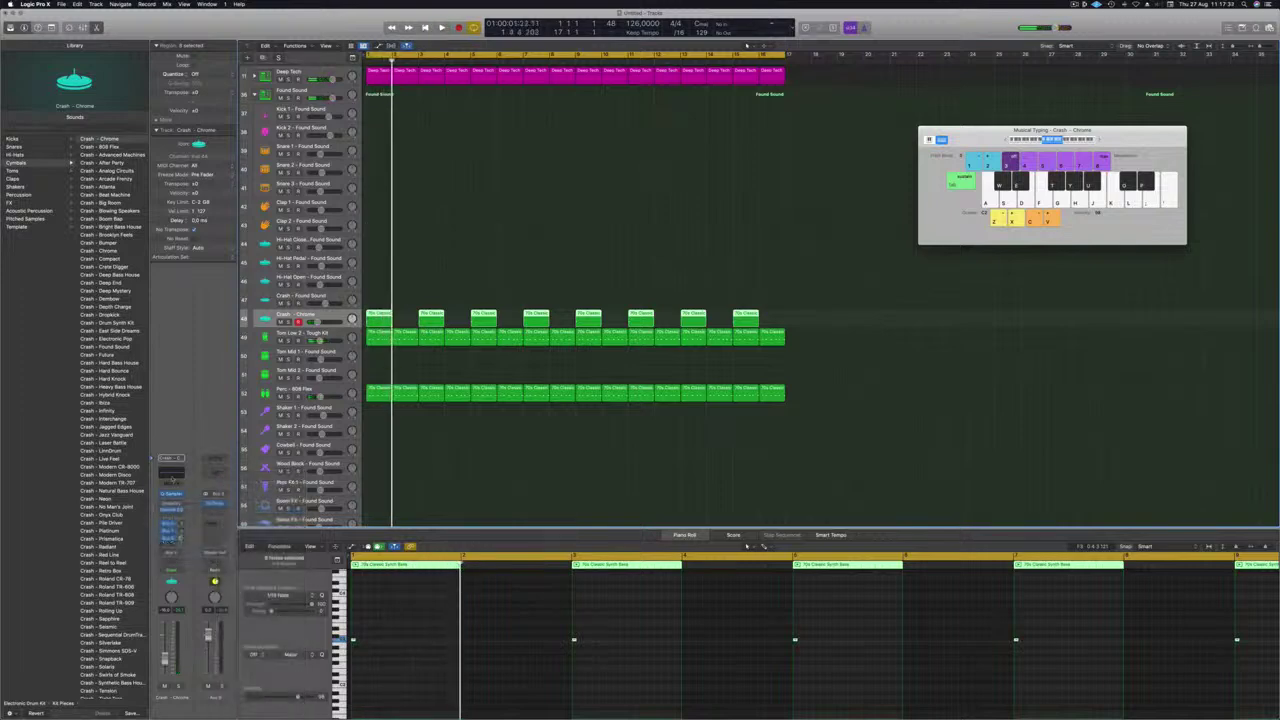
left_click(216, 494)
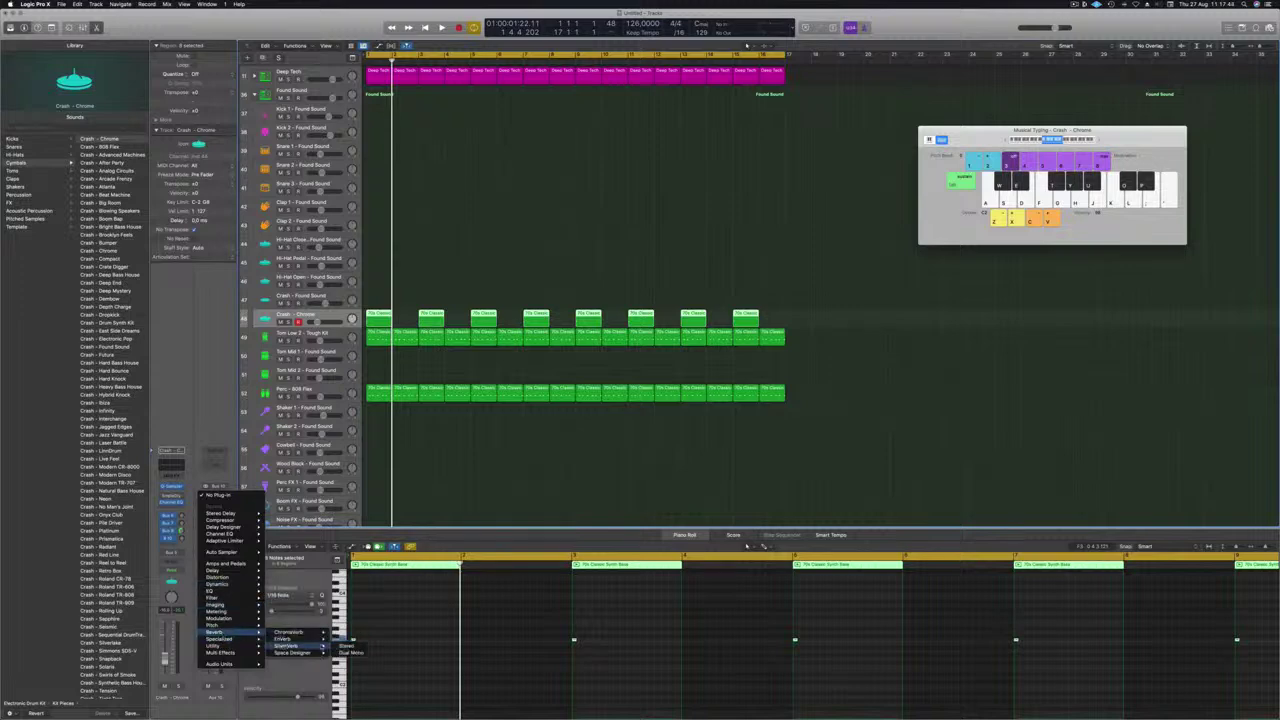
left_click(349, 646)
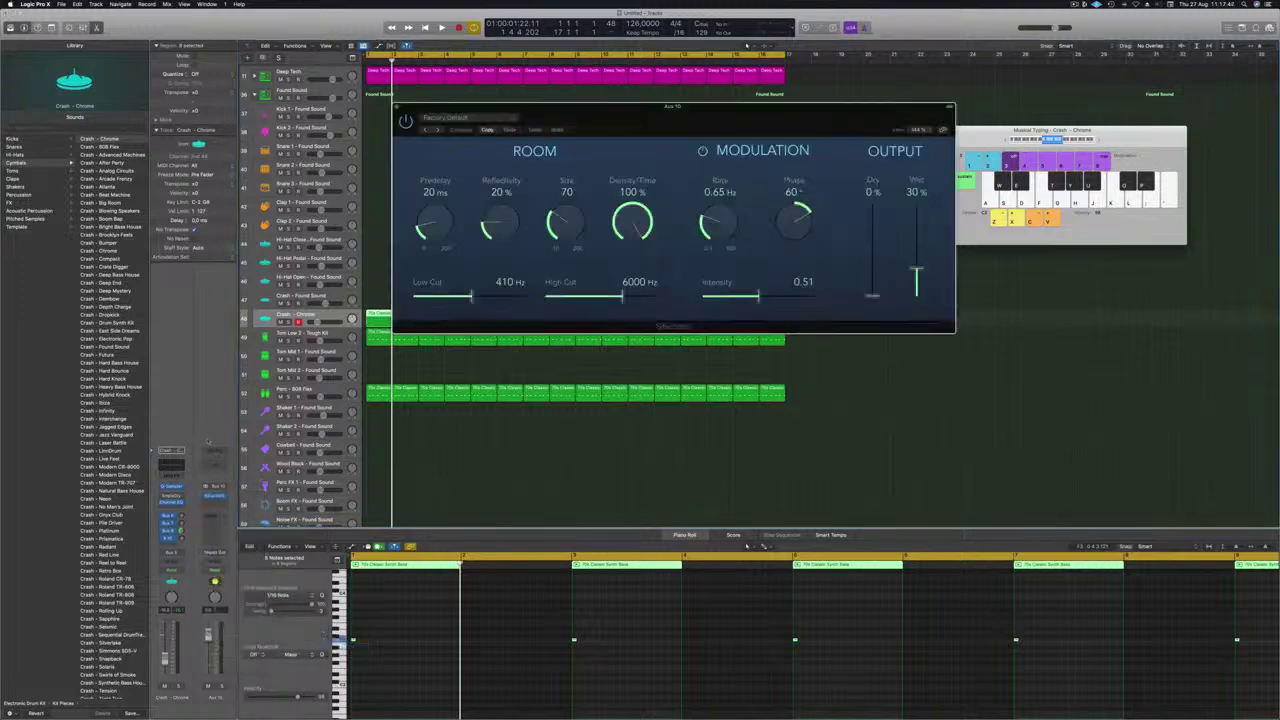
Load the grandiose preset in SilverVerb and close the plug-in window
key("space")
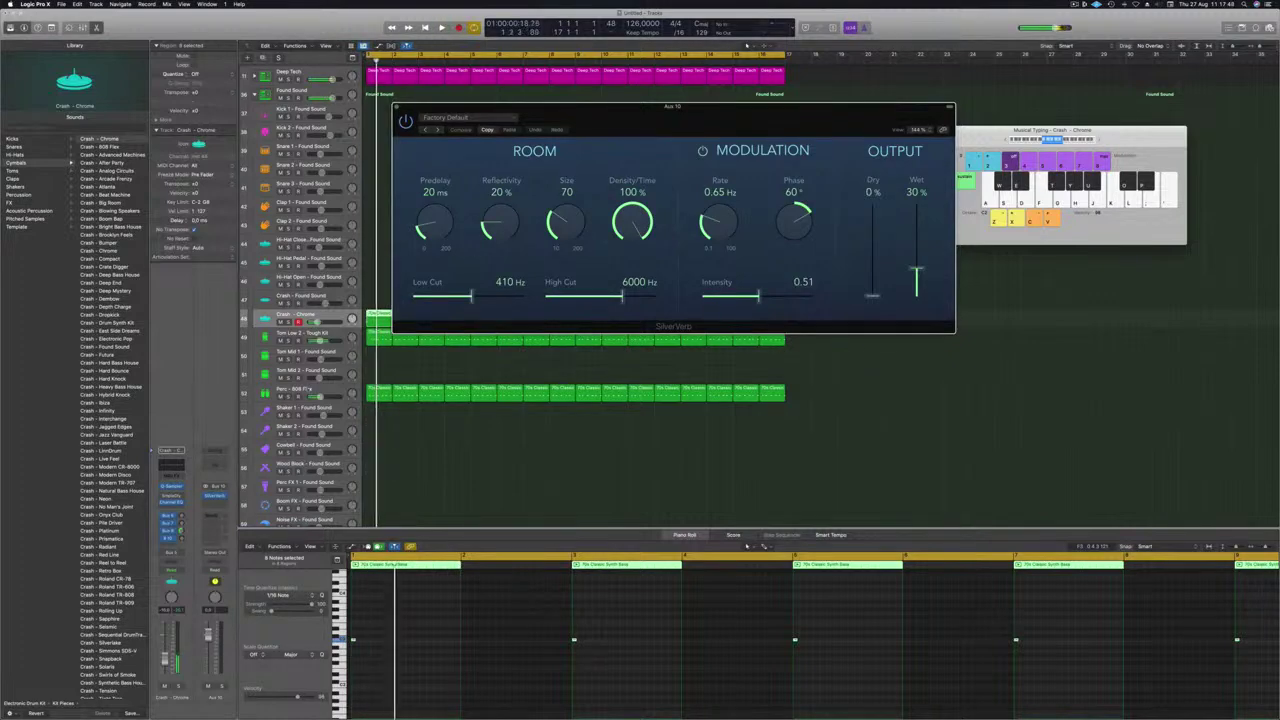
left_click(496, 118)
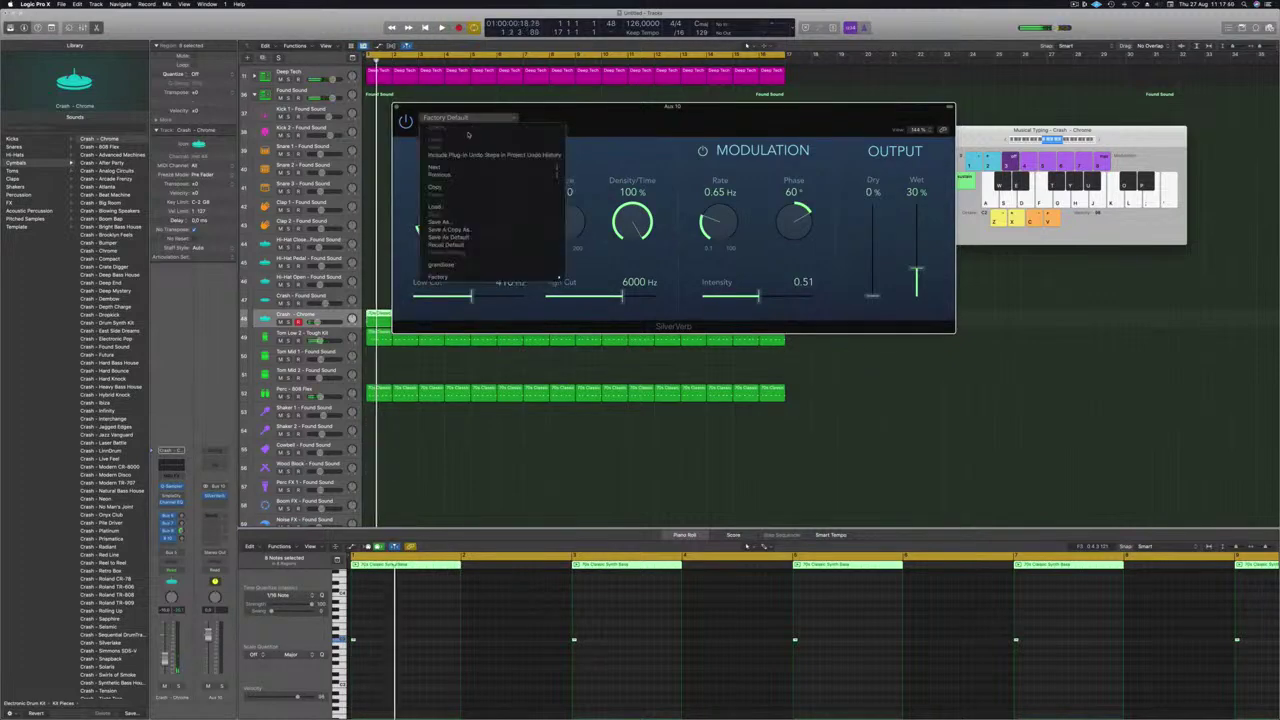
left_click(445, 265)
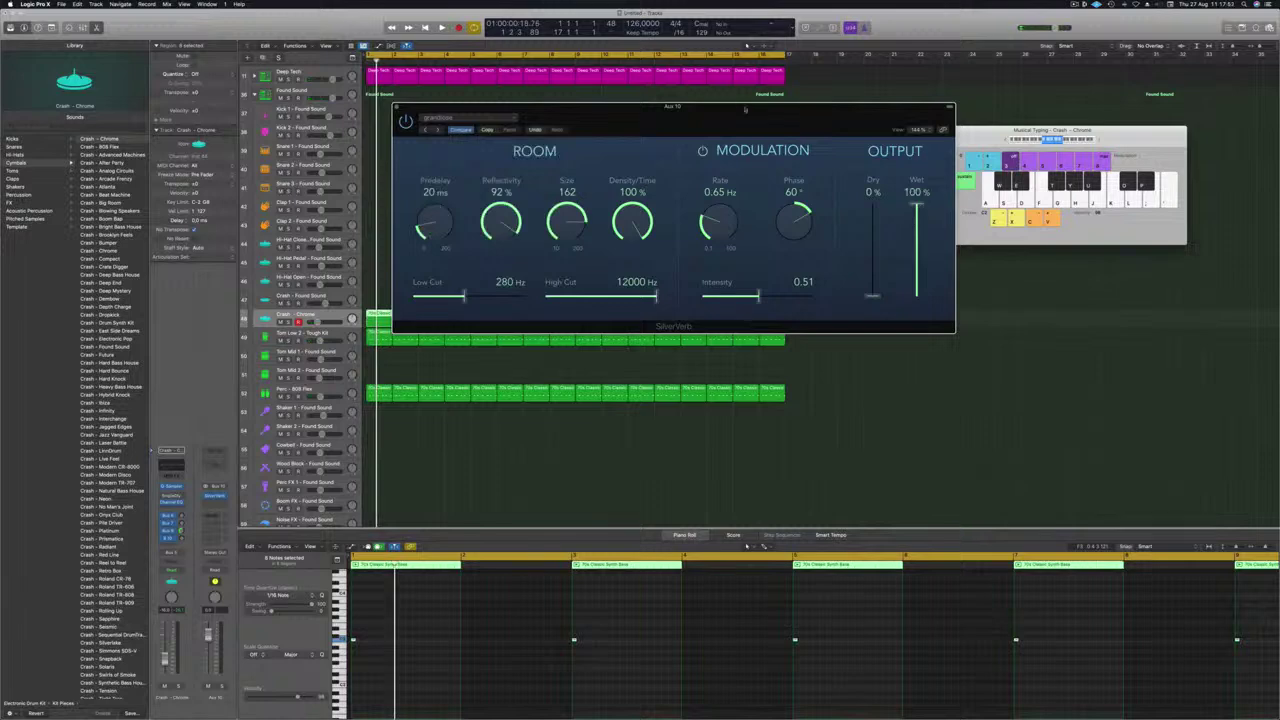
key("super+w")
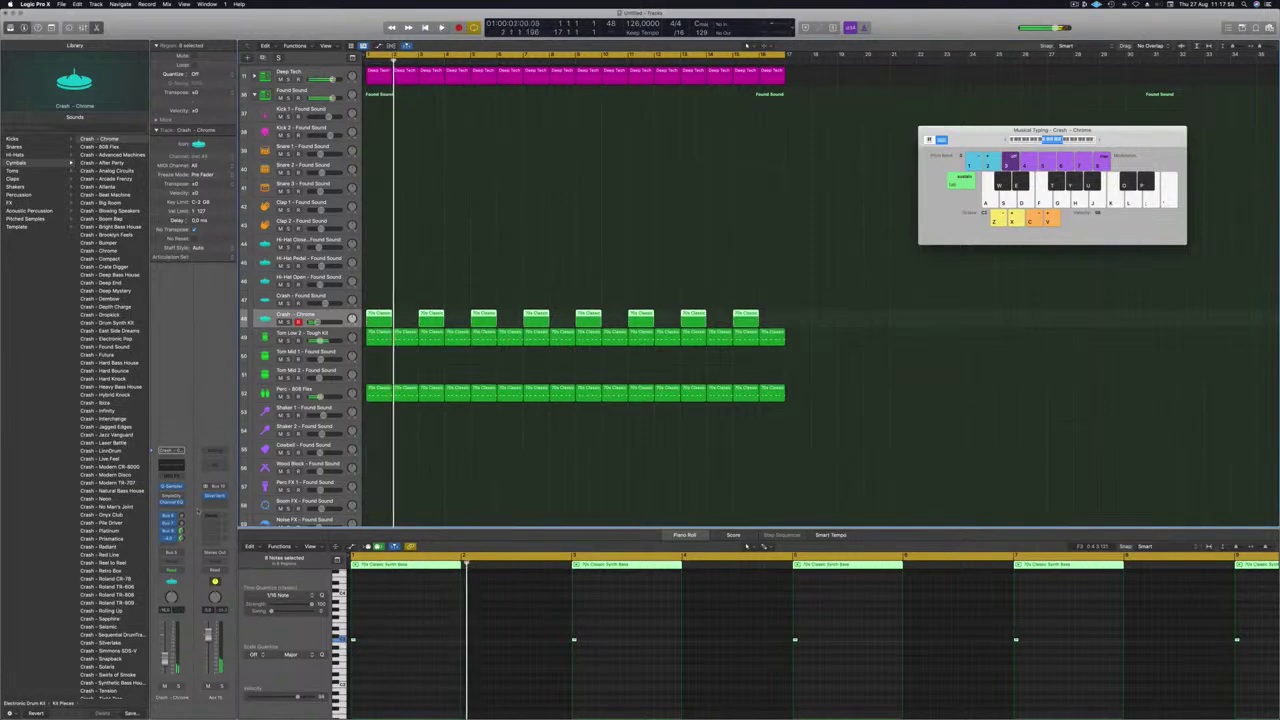
Add a Channel EQ to the Bus 10 aux, enable its low-cut band and raise the cutoff into the low mids
left_click(216, 466)
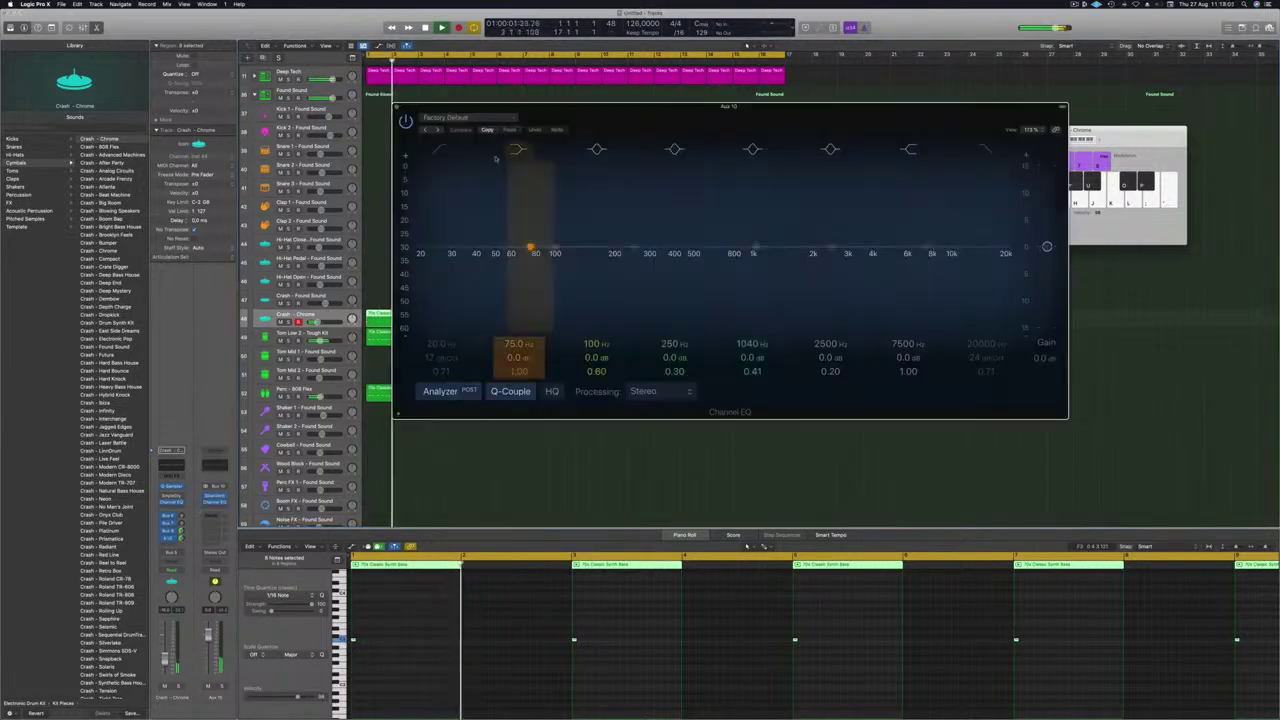
left_click(441, 150)
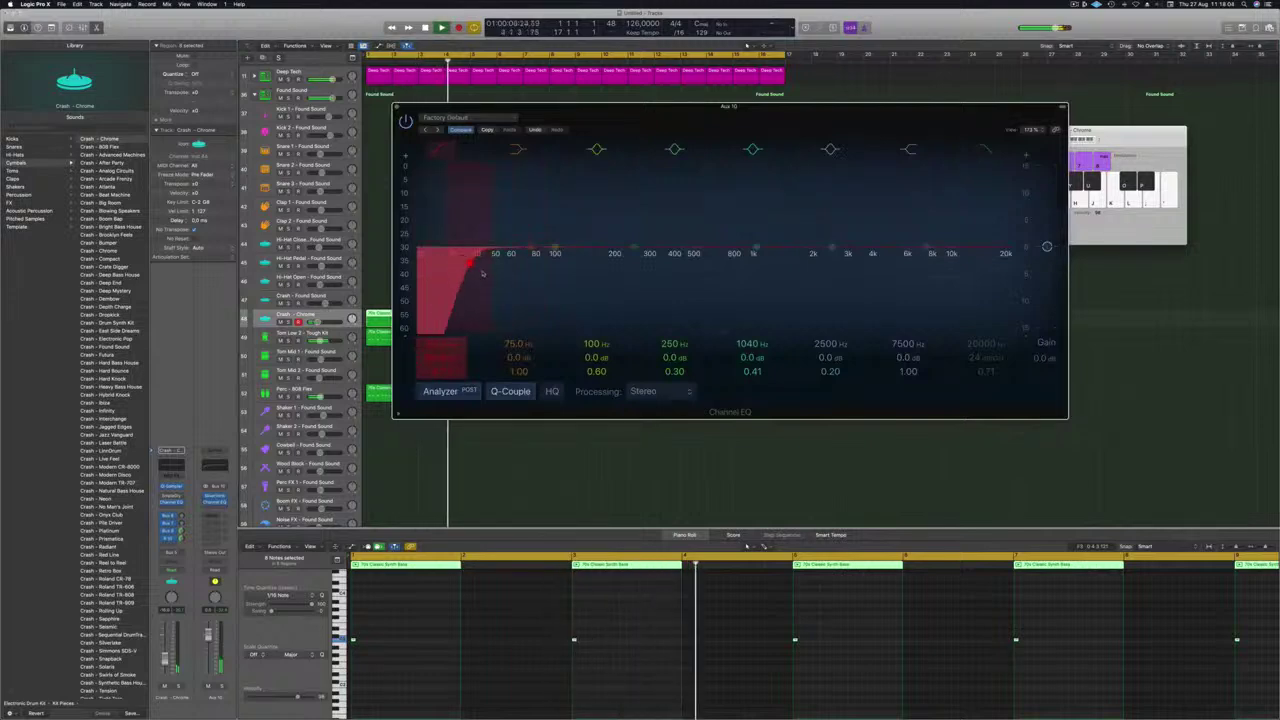
left_click_drag(473, 262, 641, 262)
key("super+w")
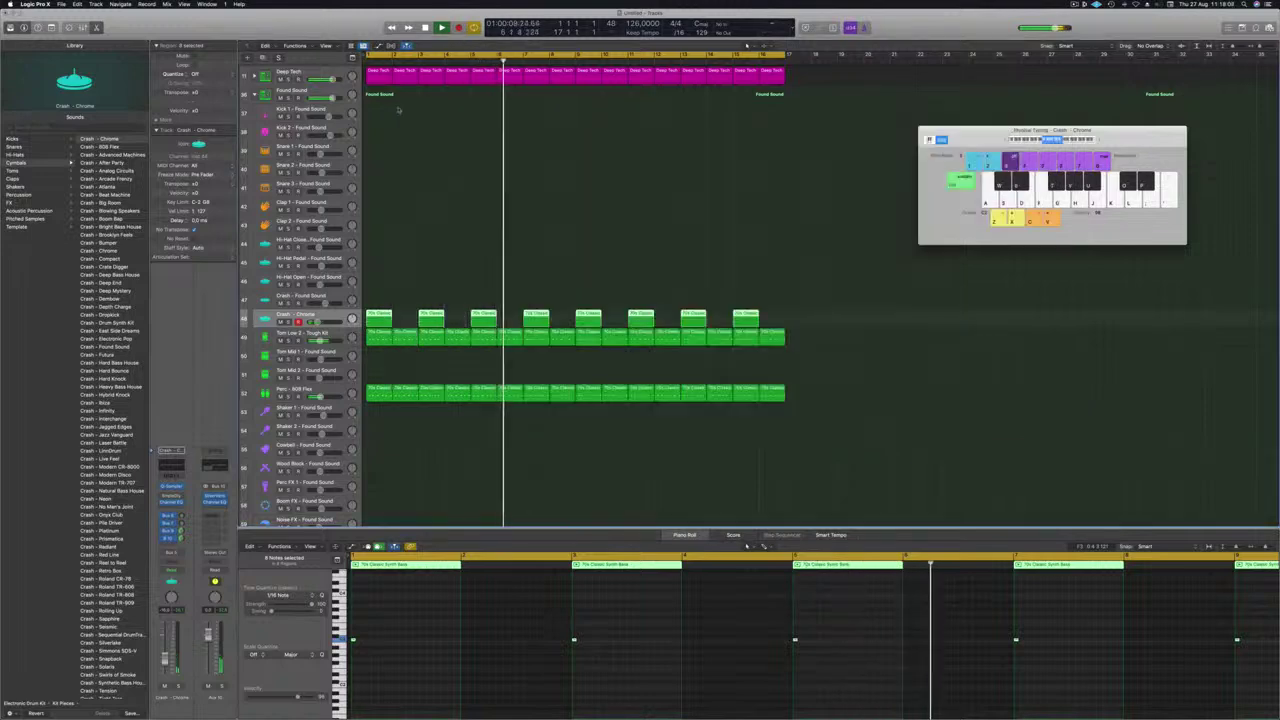
key("Return")
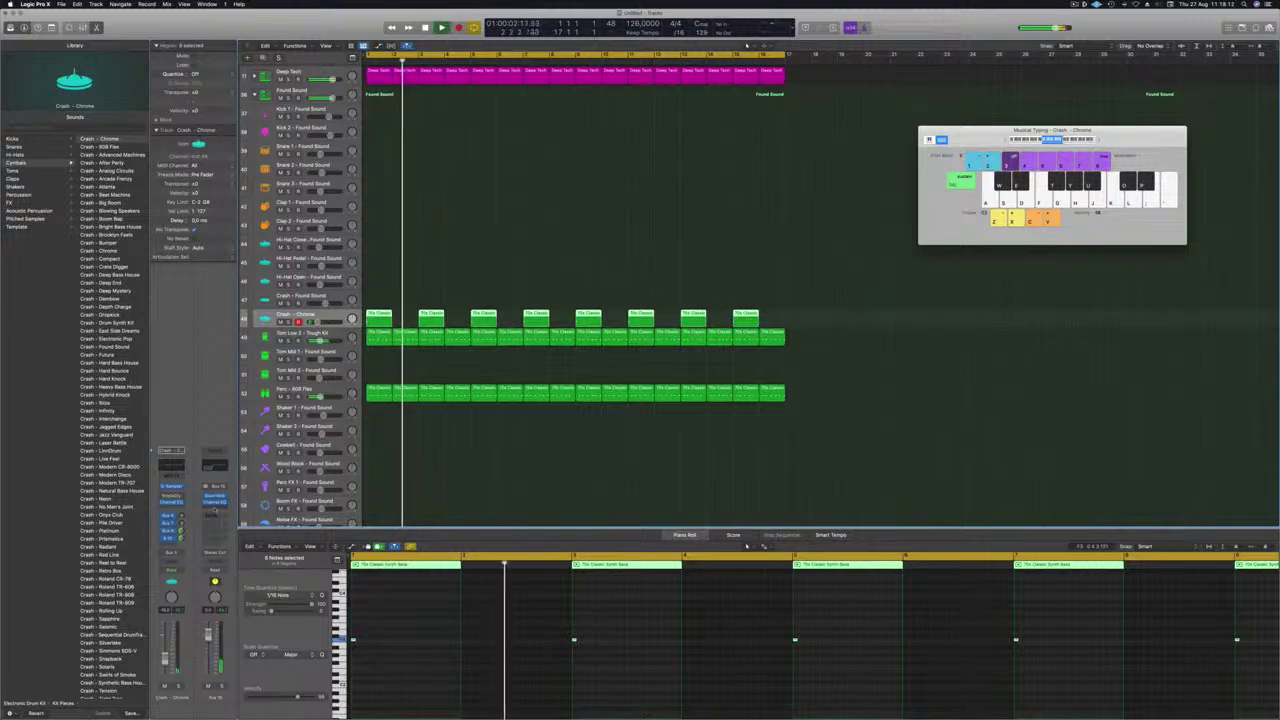
Insert a stereo Compressor after the EQ on the Bus 10 aux, with Kick 1 - Deep Tech (Inst 9) as its side chain
left_click(212, 508)
mouse_move(240, 545)
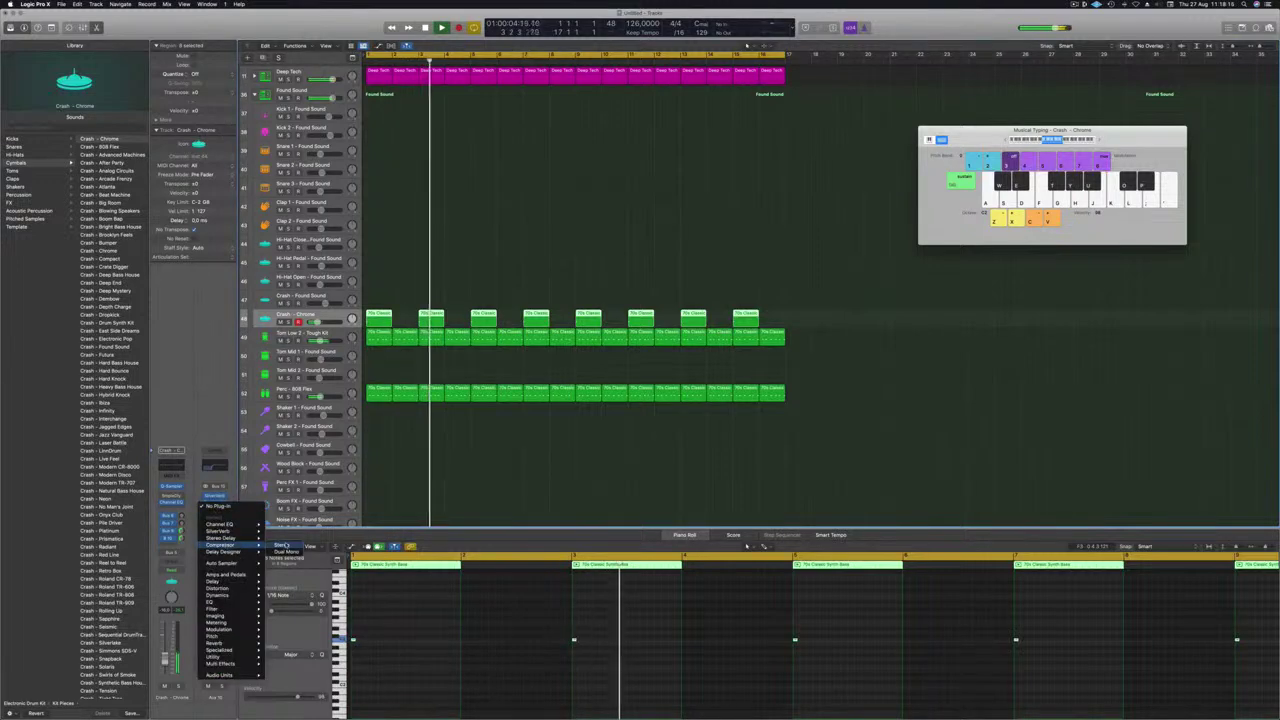
left_click(285, 546)
left_click_drag(644, 121, 608, 133)
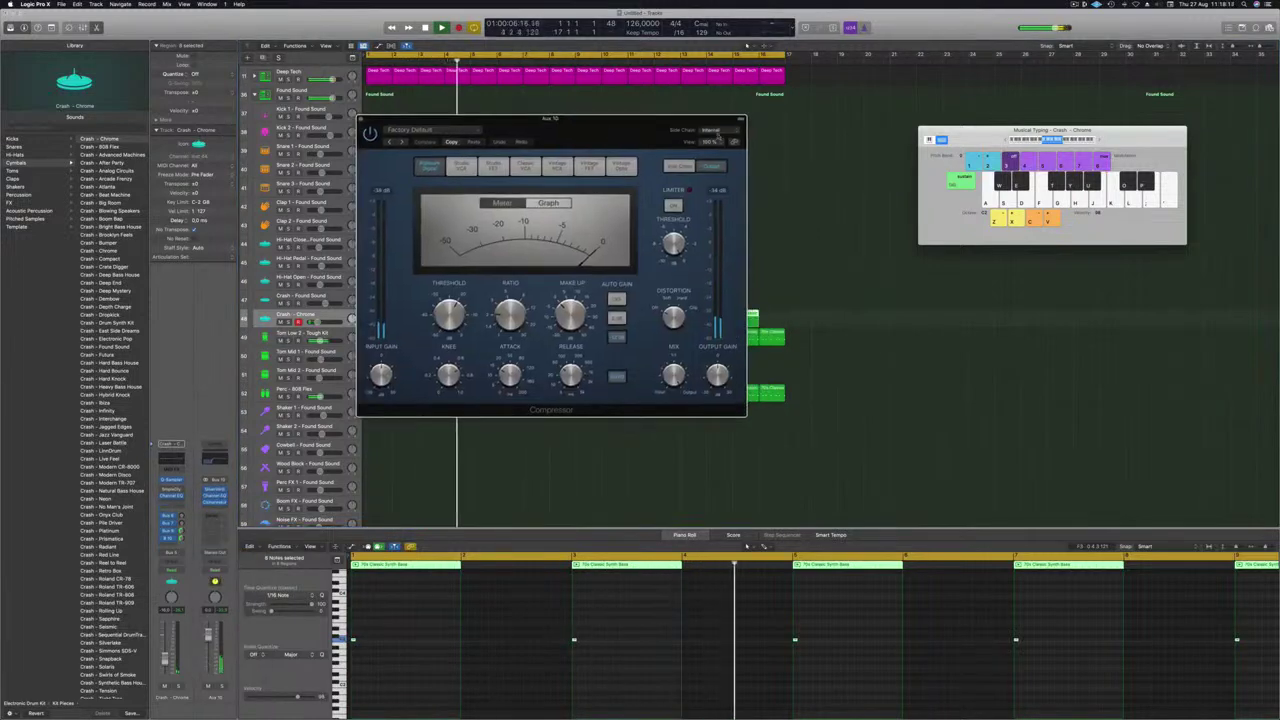
mouse_move(718, 157)
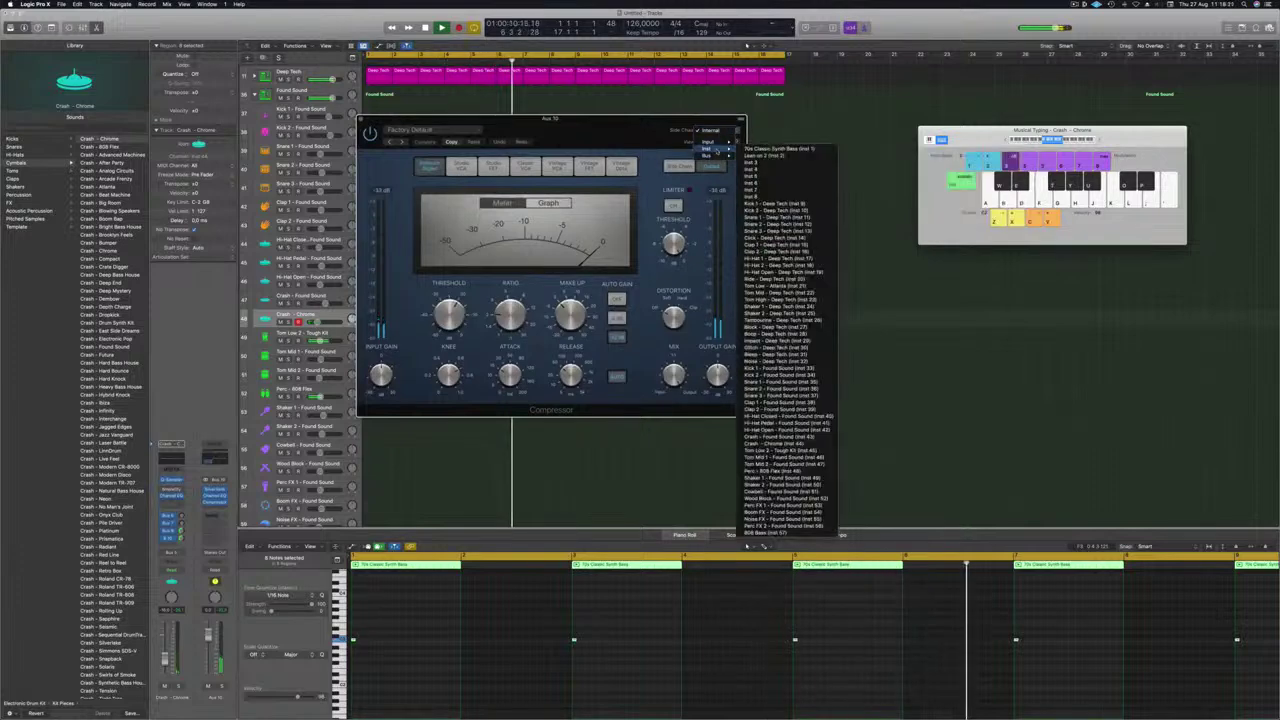
left_click(783, 205)
left_click_drag(603, 132, 726, 132)
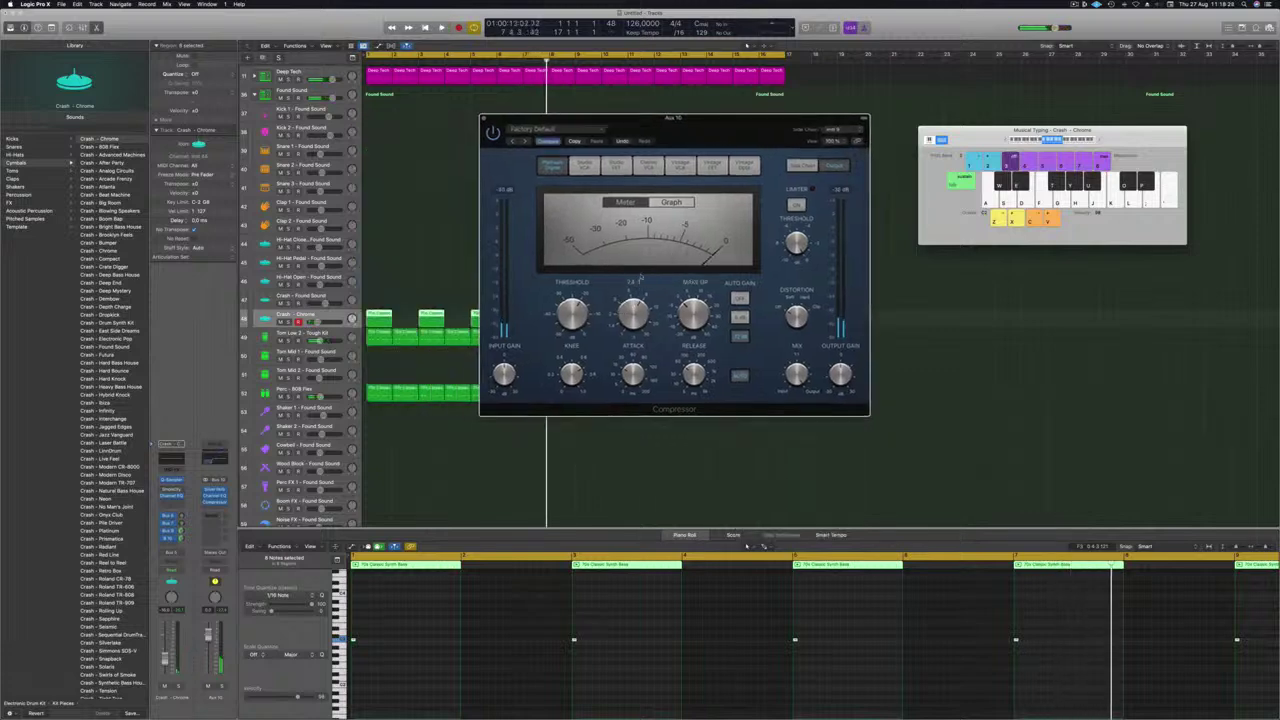
Adjust the compressor's threshold and ratio during playback so the kick ducks the reverb, and close its window
key("space")
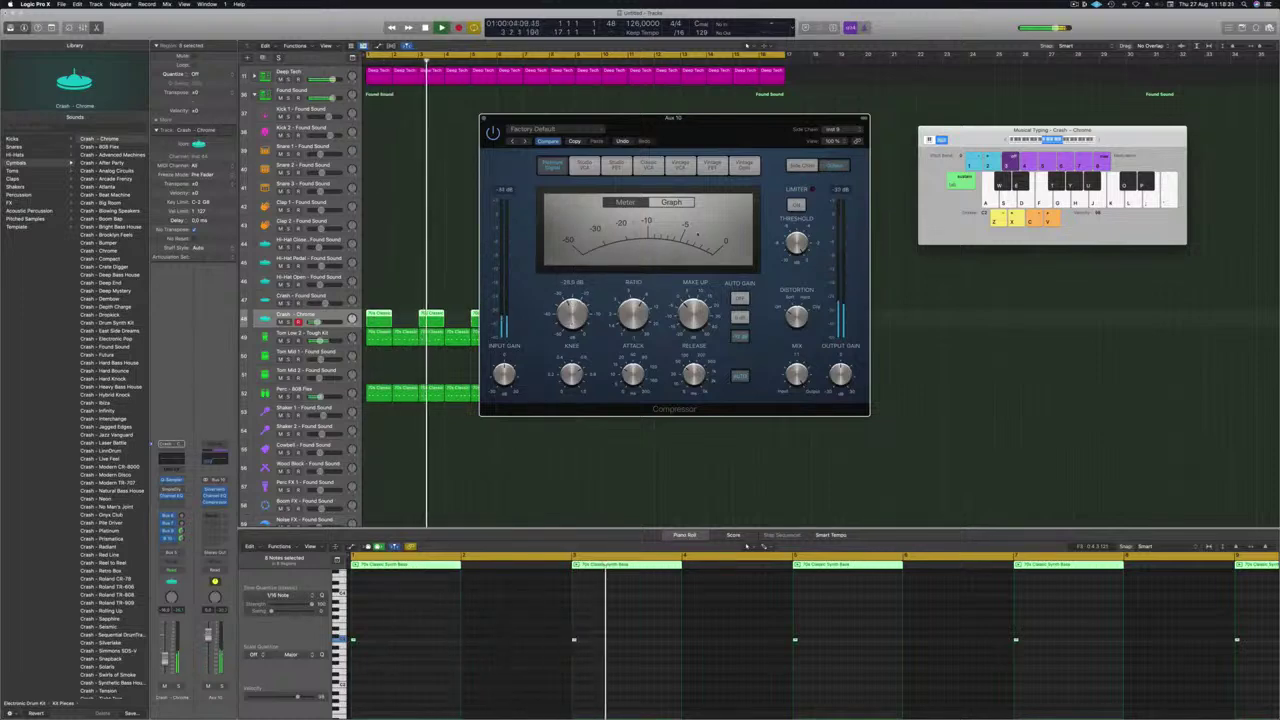
left_click_drag(504, 113, 524, 112)
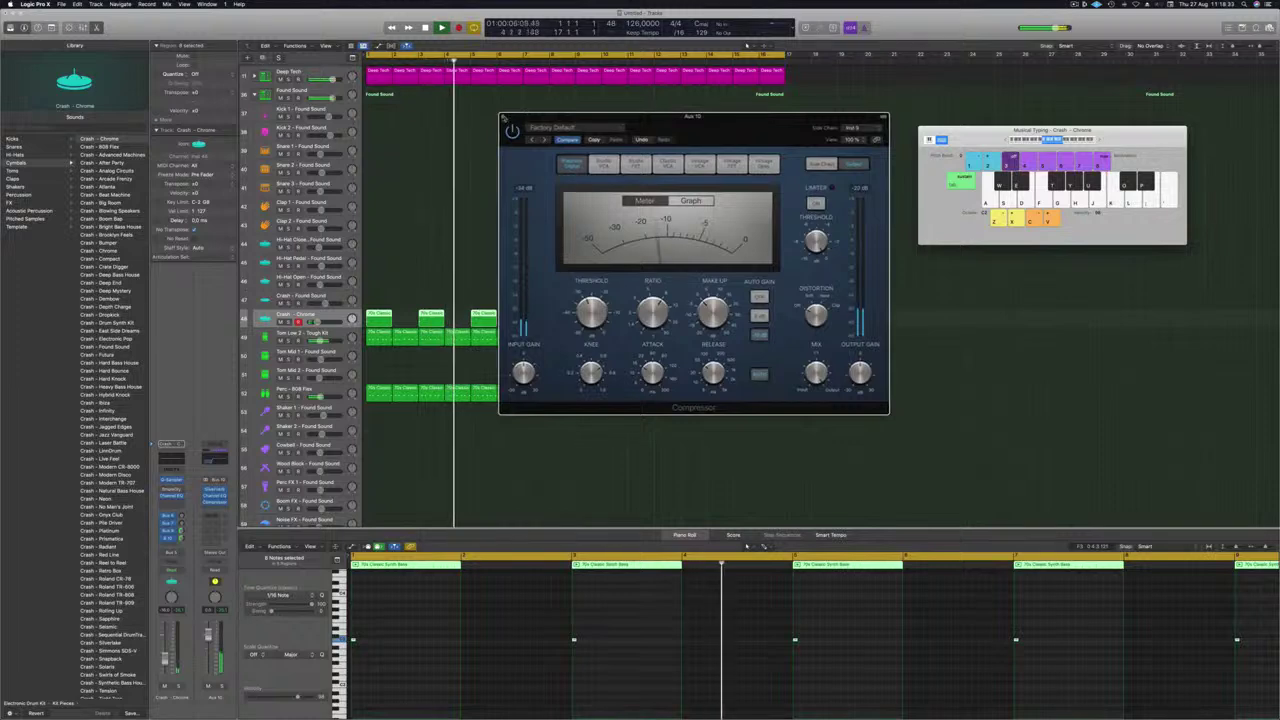
left_click(503, 116)
Delete the crash regions at bars 1, 5, 9 and 13, and play the arrangement from the start
key("space")
left_click(470, 295)
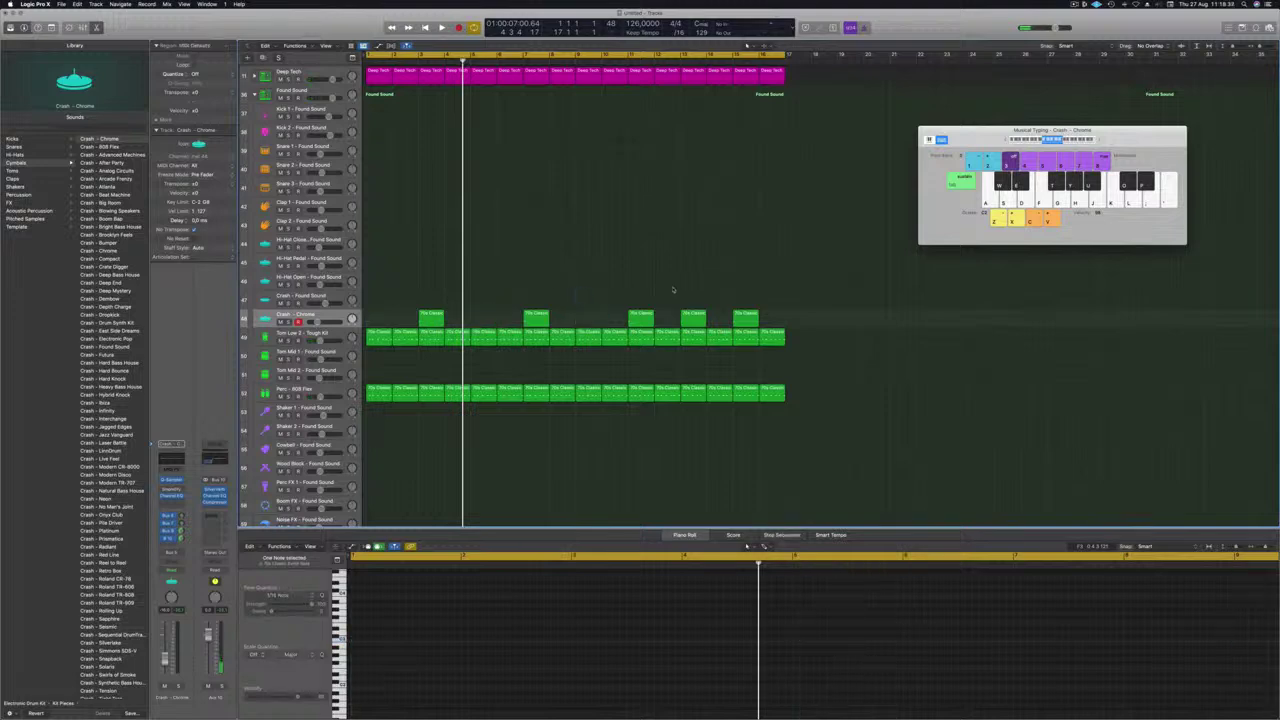
left_click(694, 314)
key("Return")
key("space")
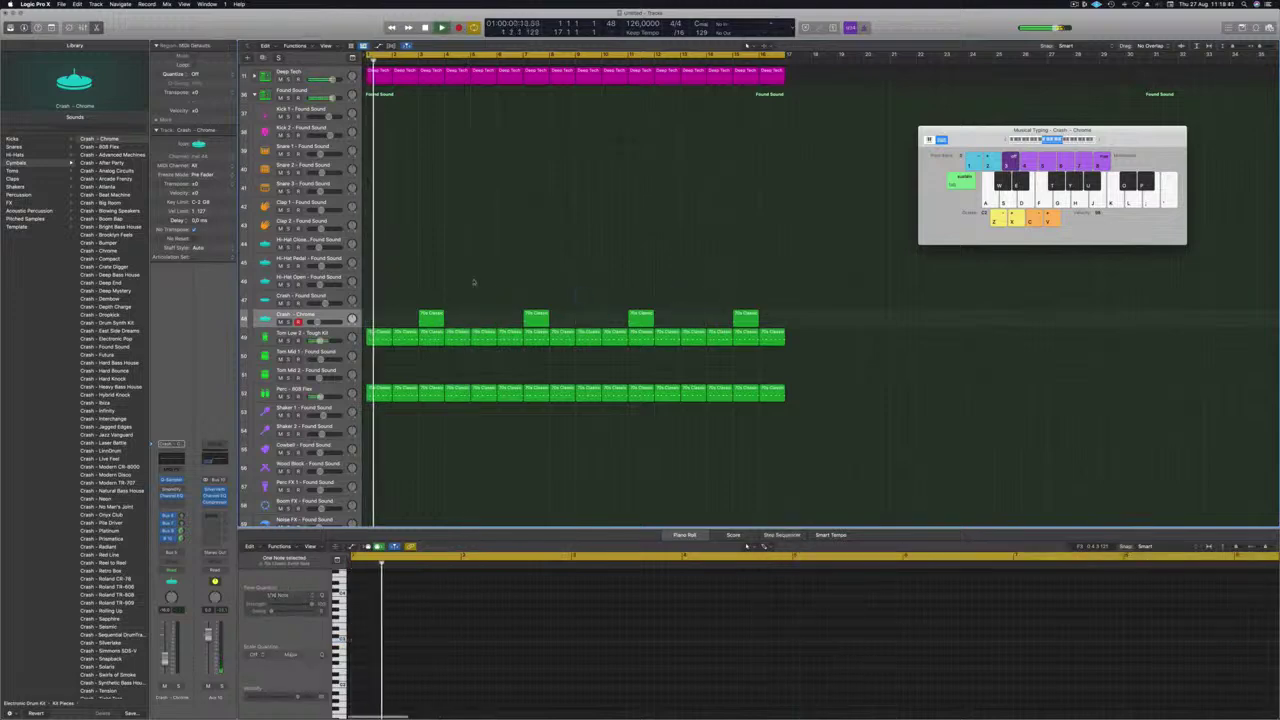
Save the project as "Episode 131 guys" and play the arrangement from the start
key("super+s")
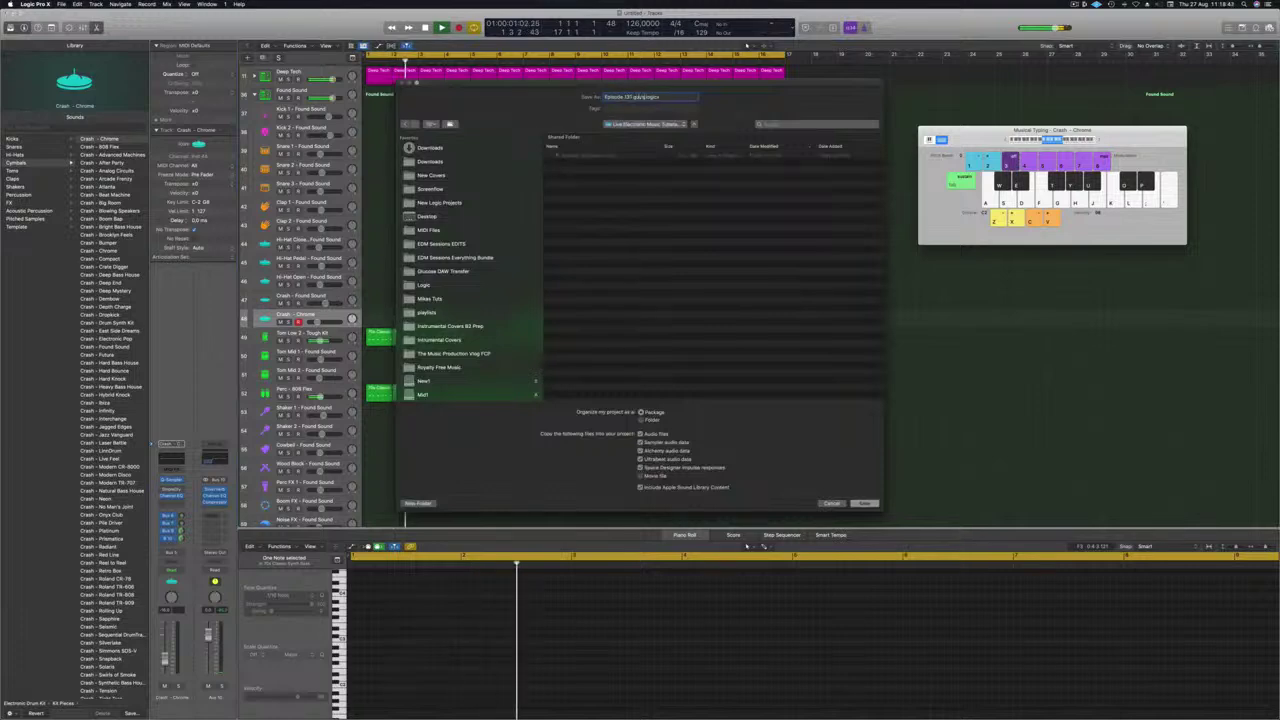
key("Return")
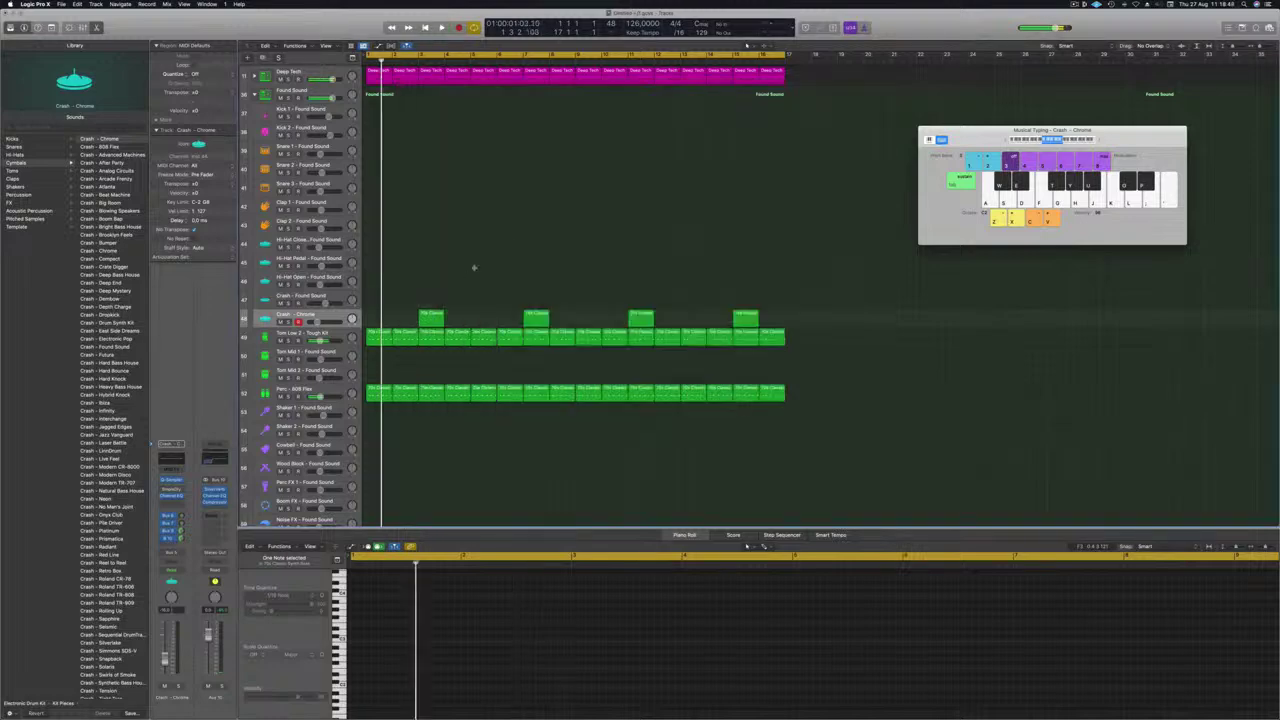
key("space")
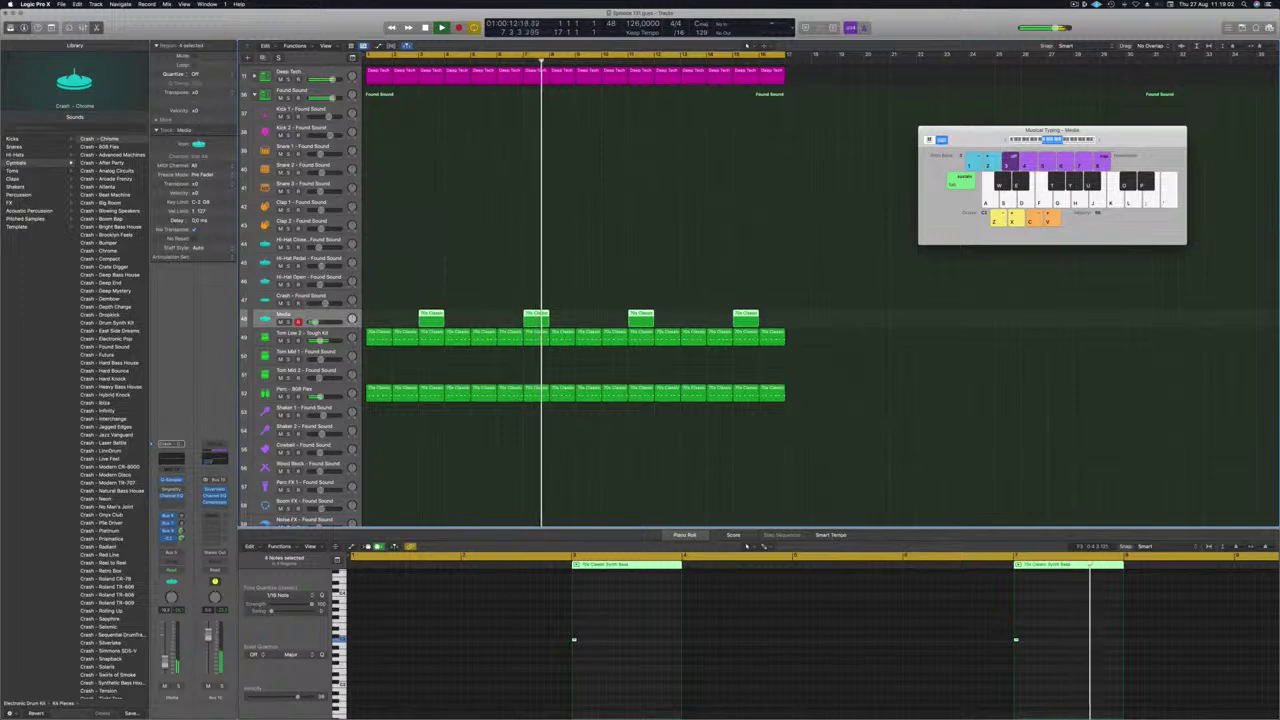
key("Return")
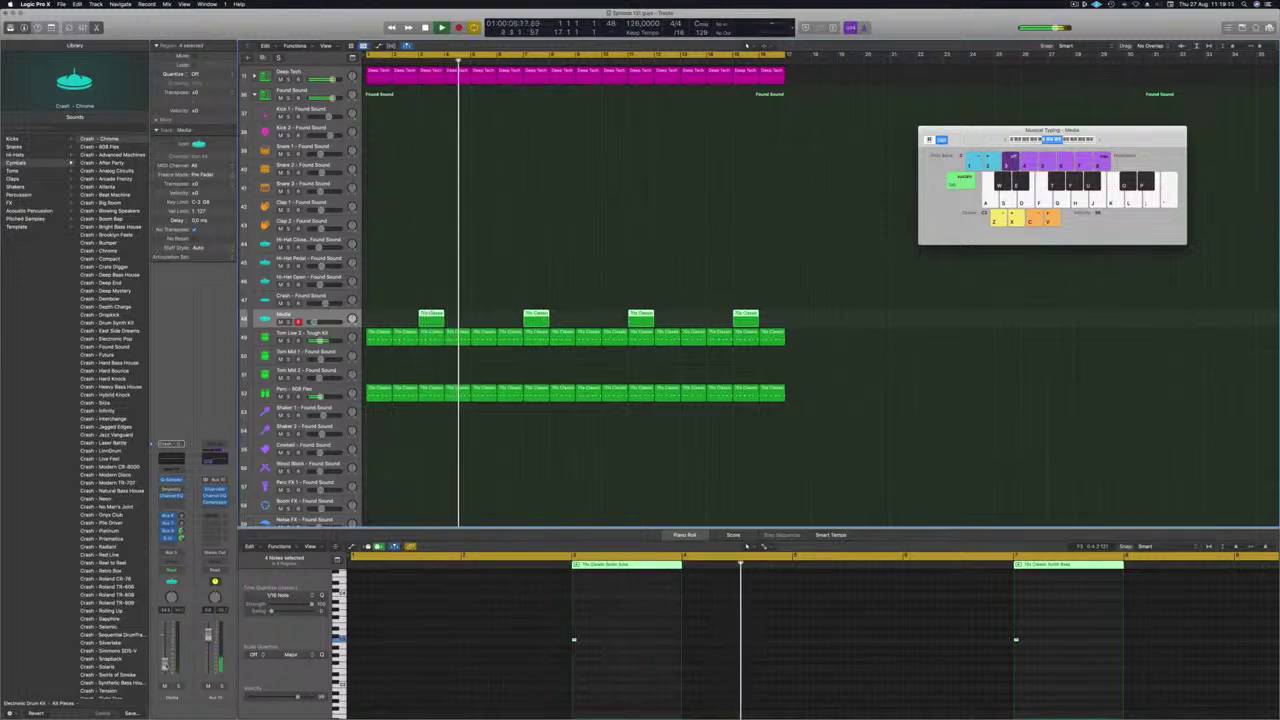
Copy the crash region at bar 3 to bar 1 of the Noise FX - Found Sound track and play from the start
key("super+Left")
scroll(490, 220, "down", 5)
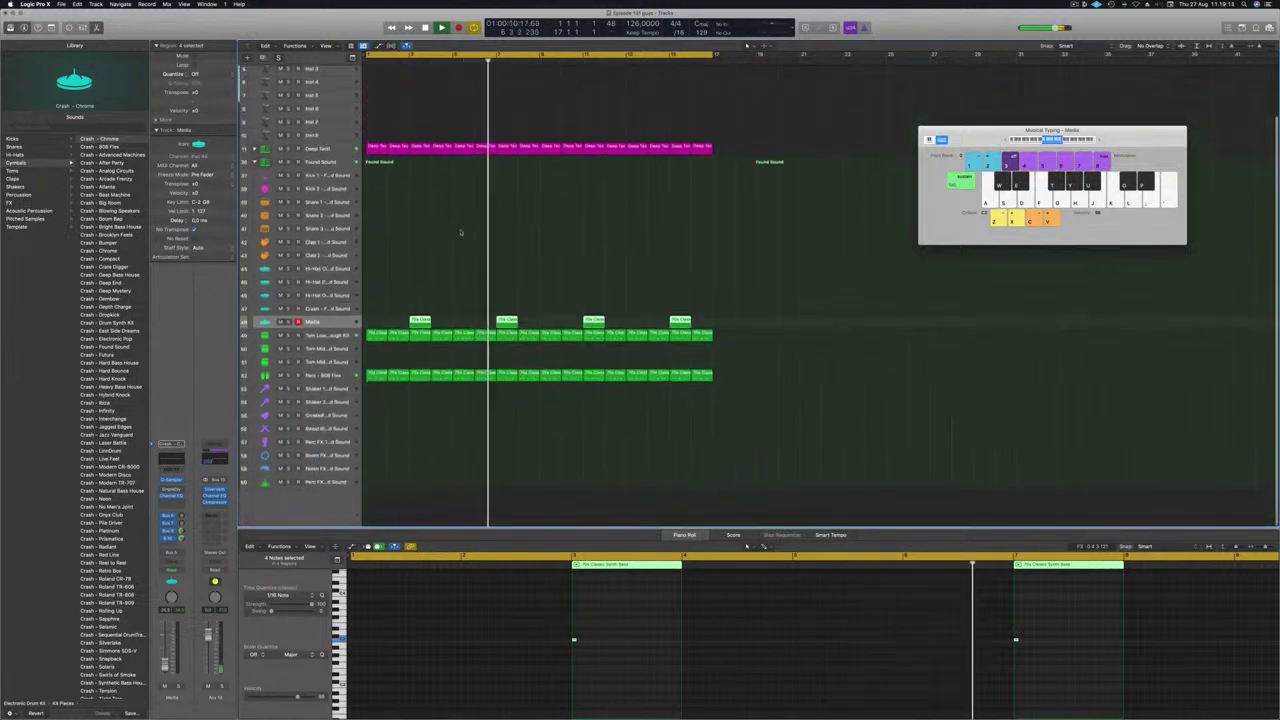
left_click(400, 456)
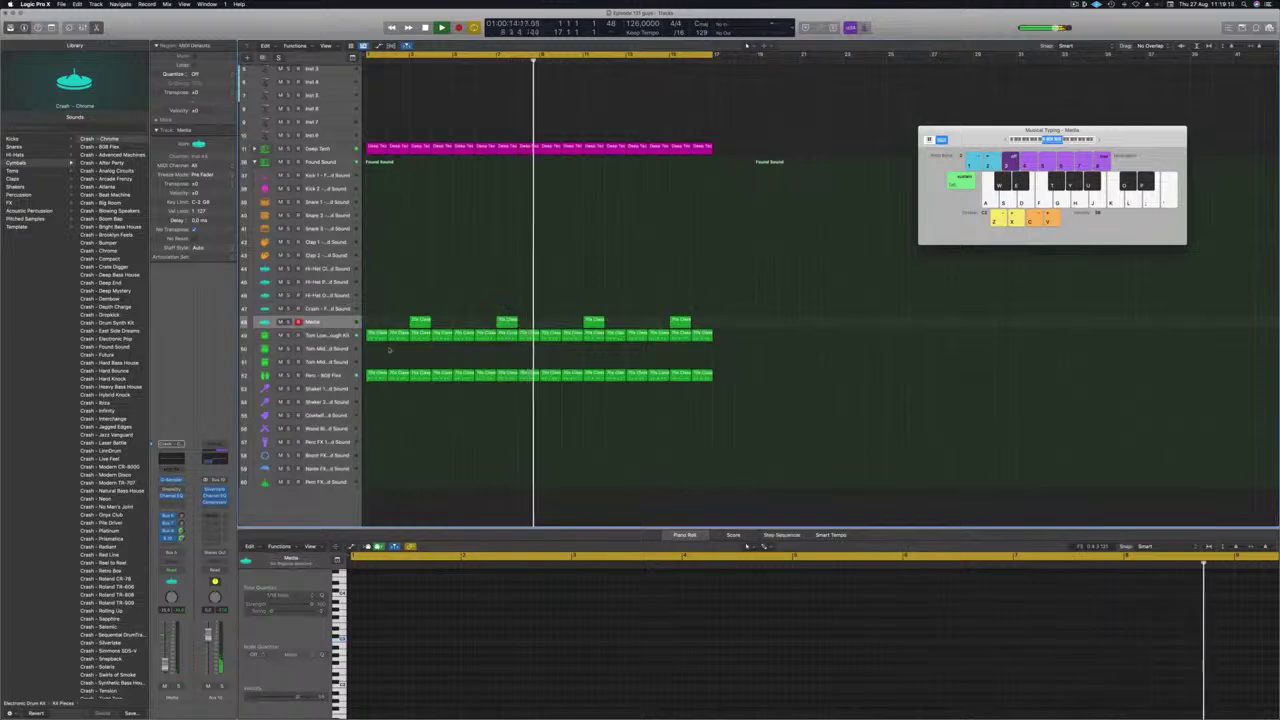
left_click_drag(420, 320, 384, 480)
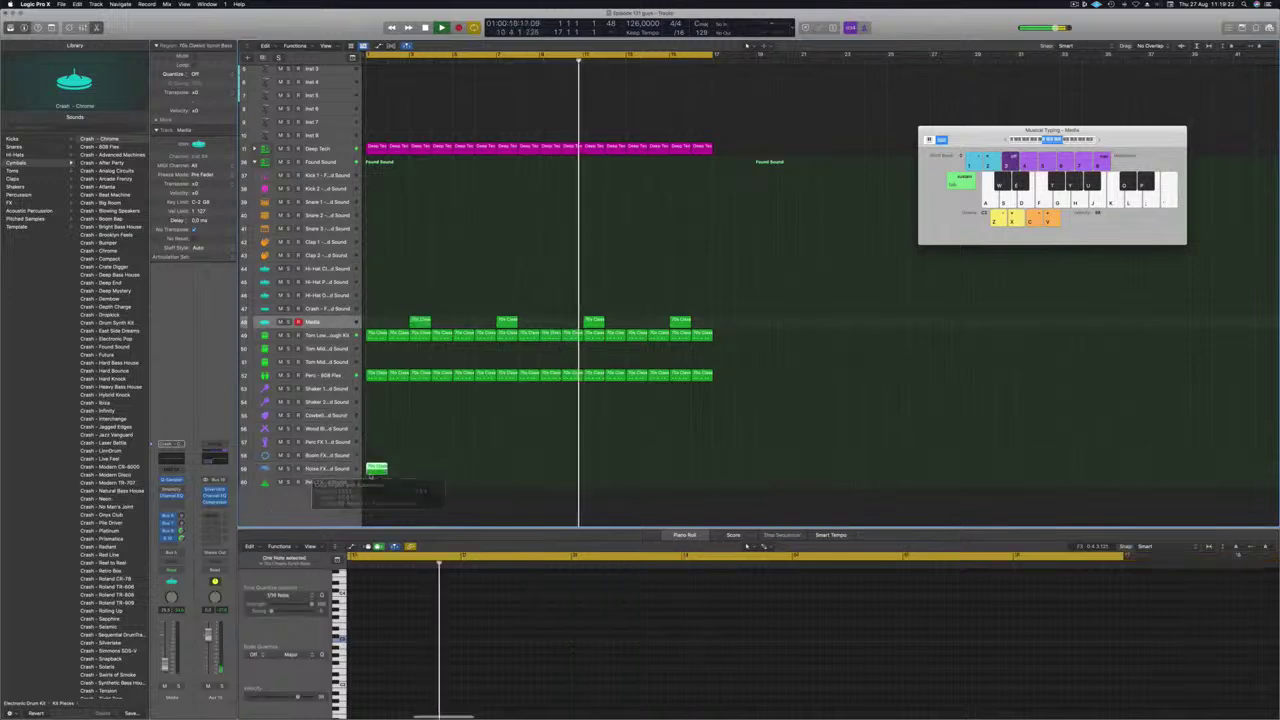
key("Return")
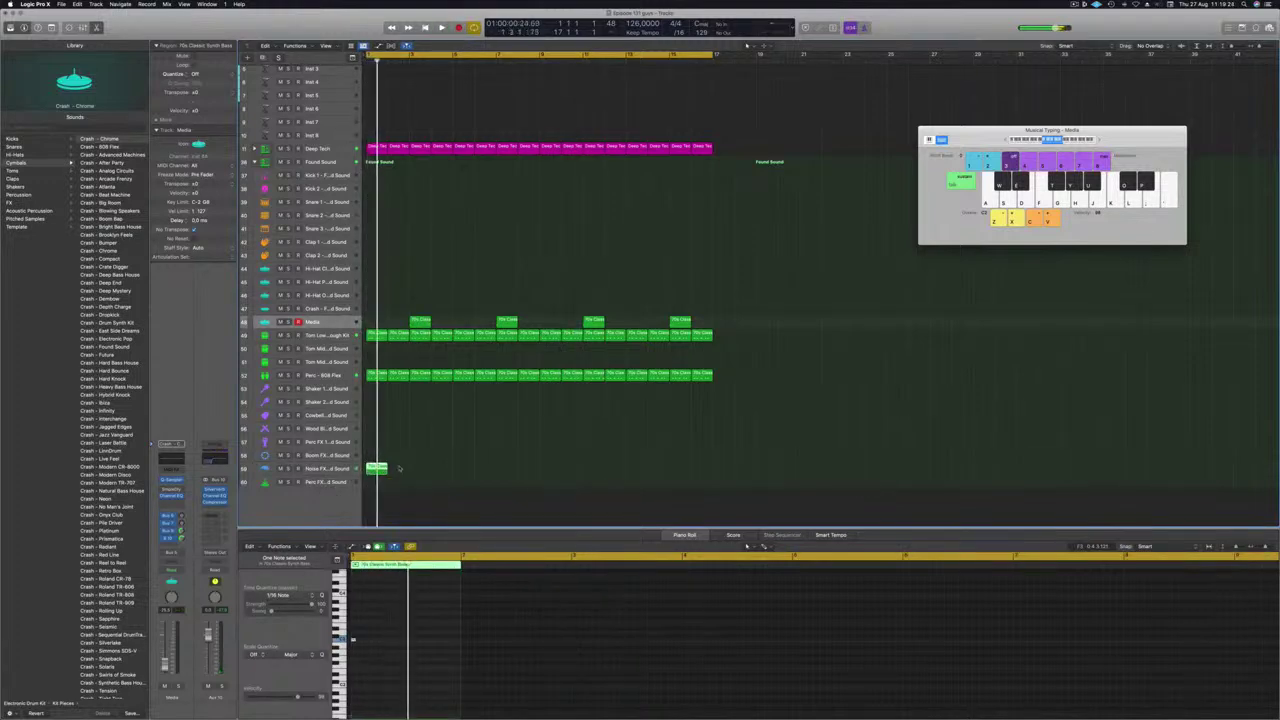
Copy the note in the new Noise FX region to position 1 2 3 1 at the same pitch and play from the start
key("super+Right")
left_click(747, 546)
left_click(395, 643)
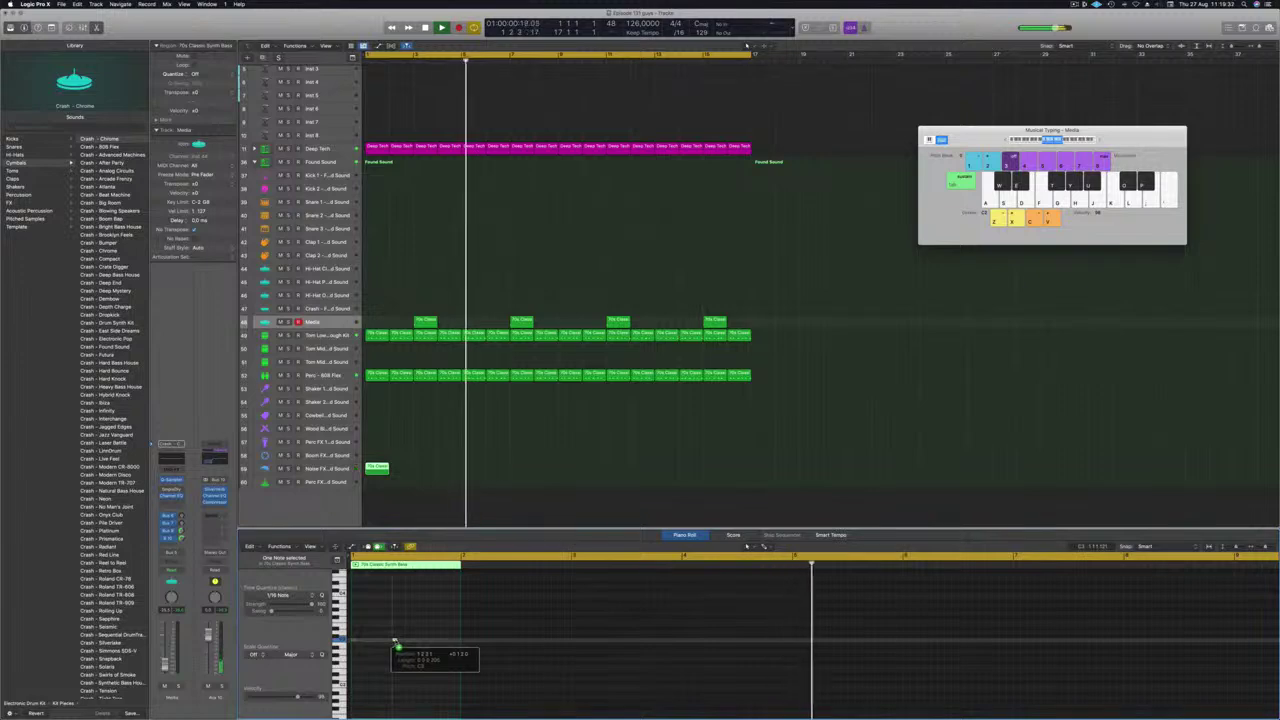
key("Return")
key("super+Right")
key("super+Right")
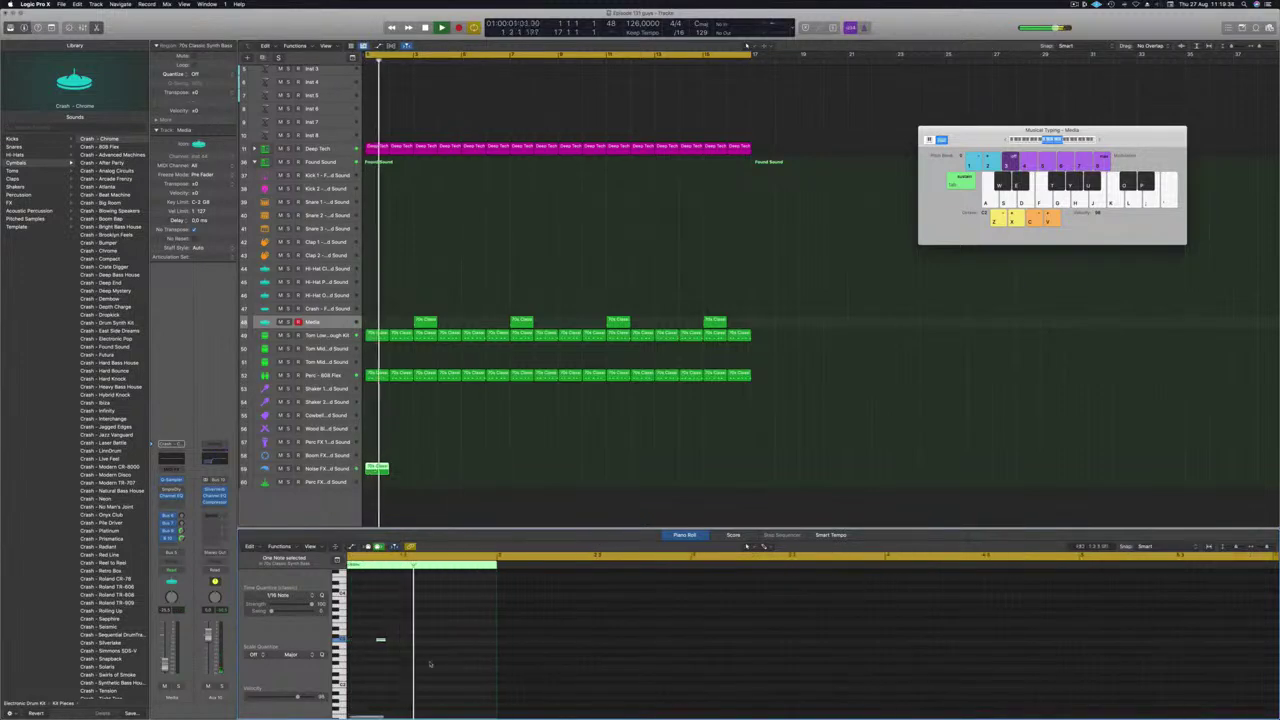
Duplicate the Noise FX region along its track to fill bars 1 to 16 and play it from the start
key("Return")
left_click_drag(380, 467, 522, 471)
left_click_drag(378, 469, 570, 471)
scroll(492, 443, "down", 5)
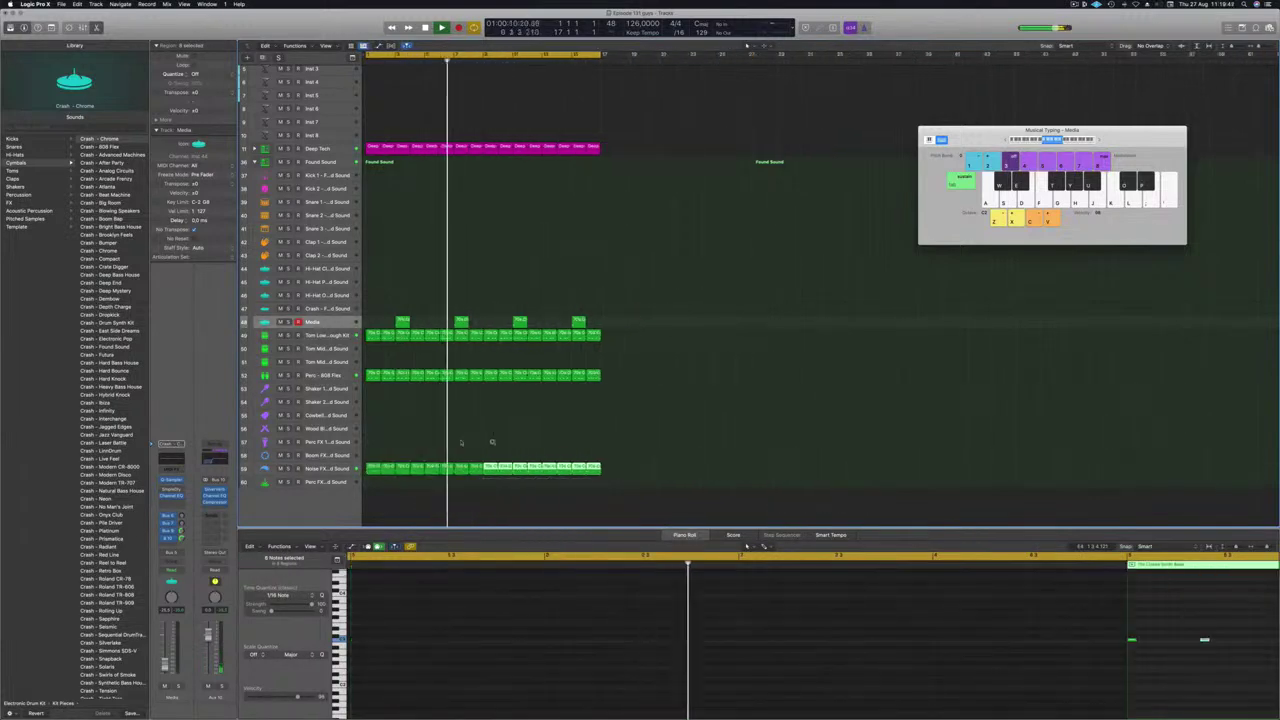
left_click(411, 441)
key("Return")
scroll(434, 449, "up", 3)
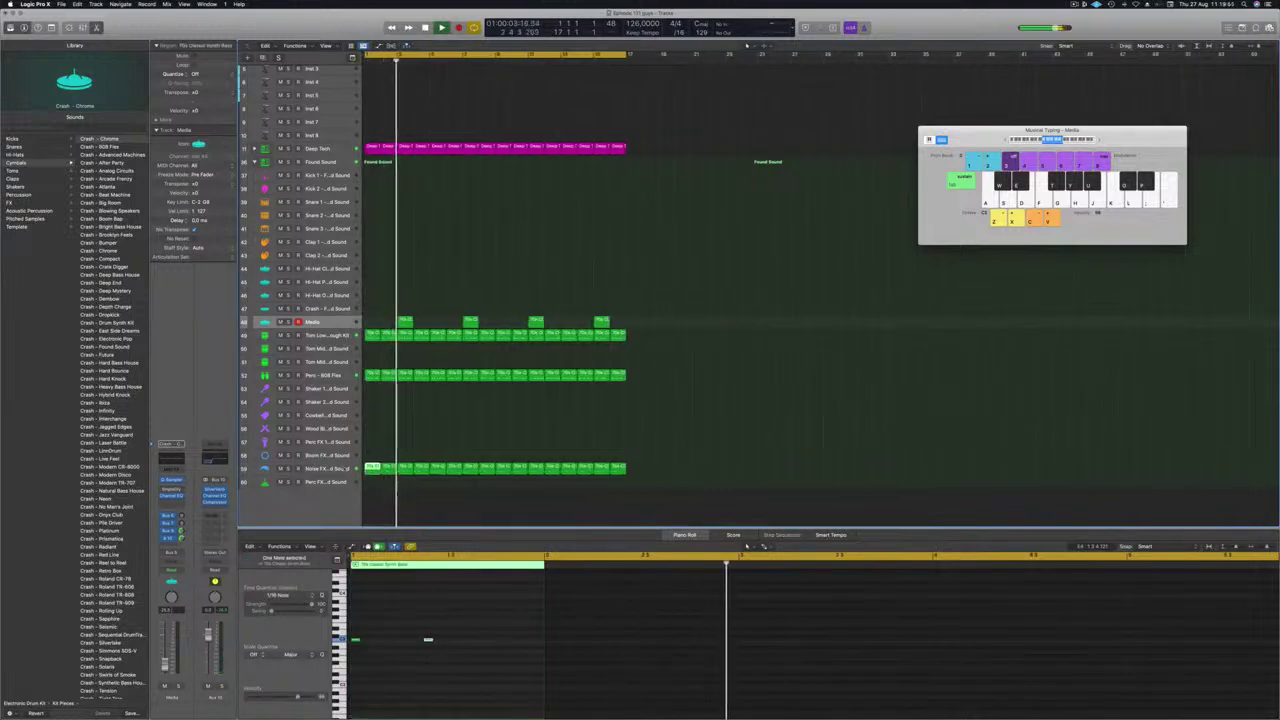
Add a send to Bus 9 on the Noise FX - Found Sound track, raise its level and deselect the regions
left_click(320, 468)
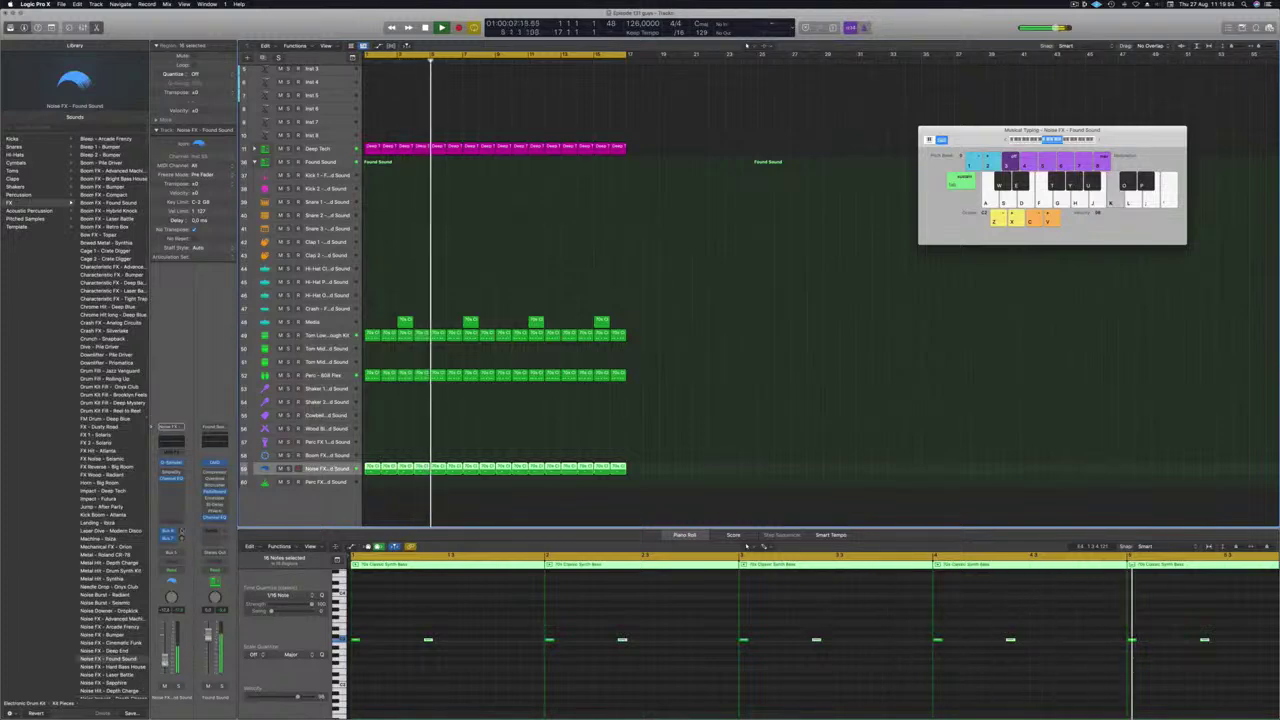
left_click(170, 540)
mouse_move(167, 554)
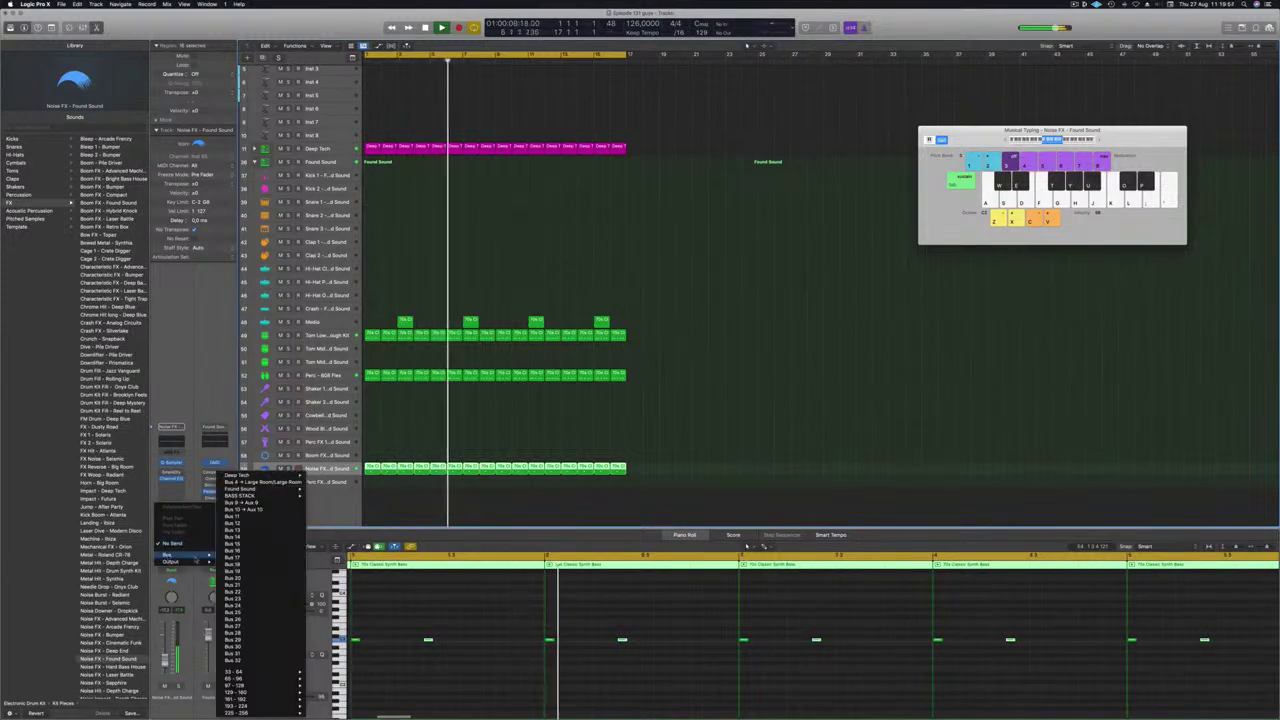
left_click(245, 503)
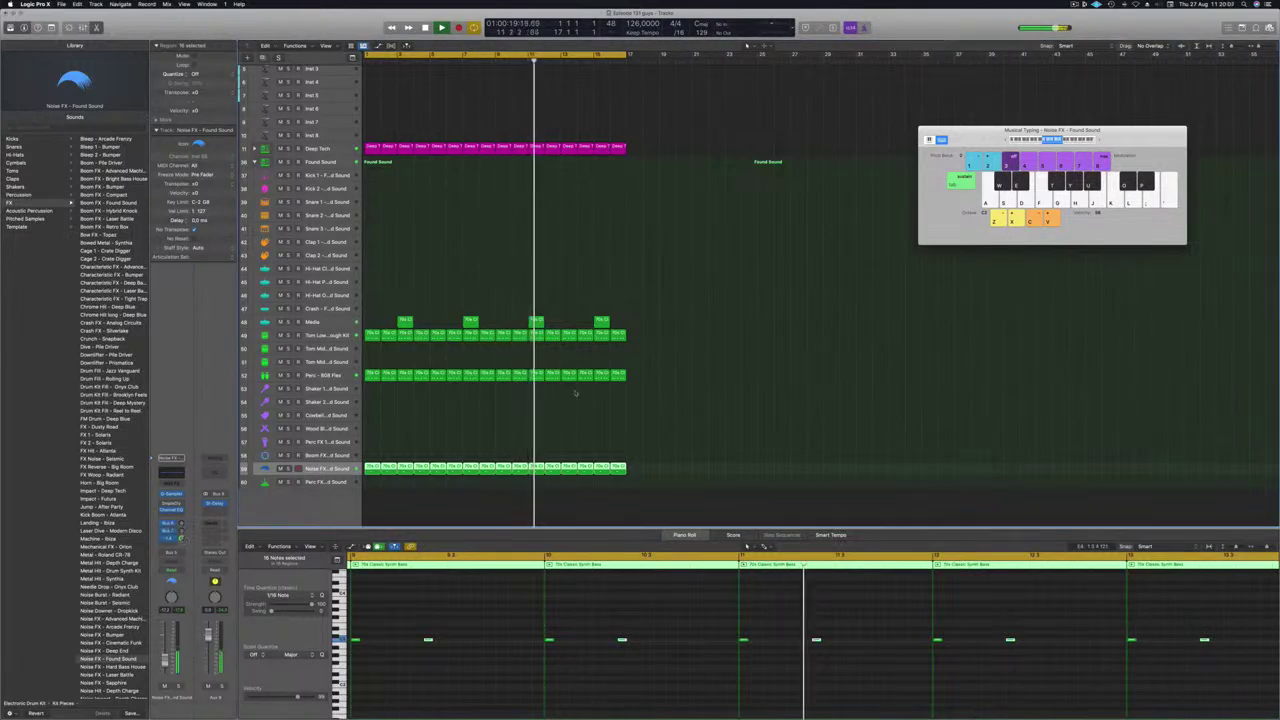
left_click(517, 423)
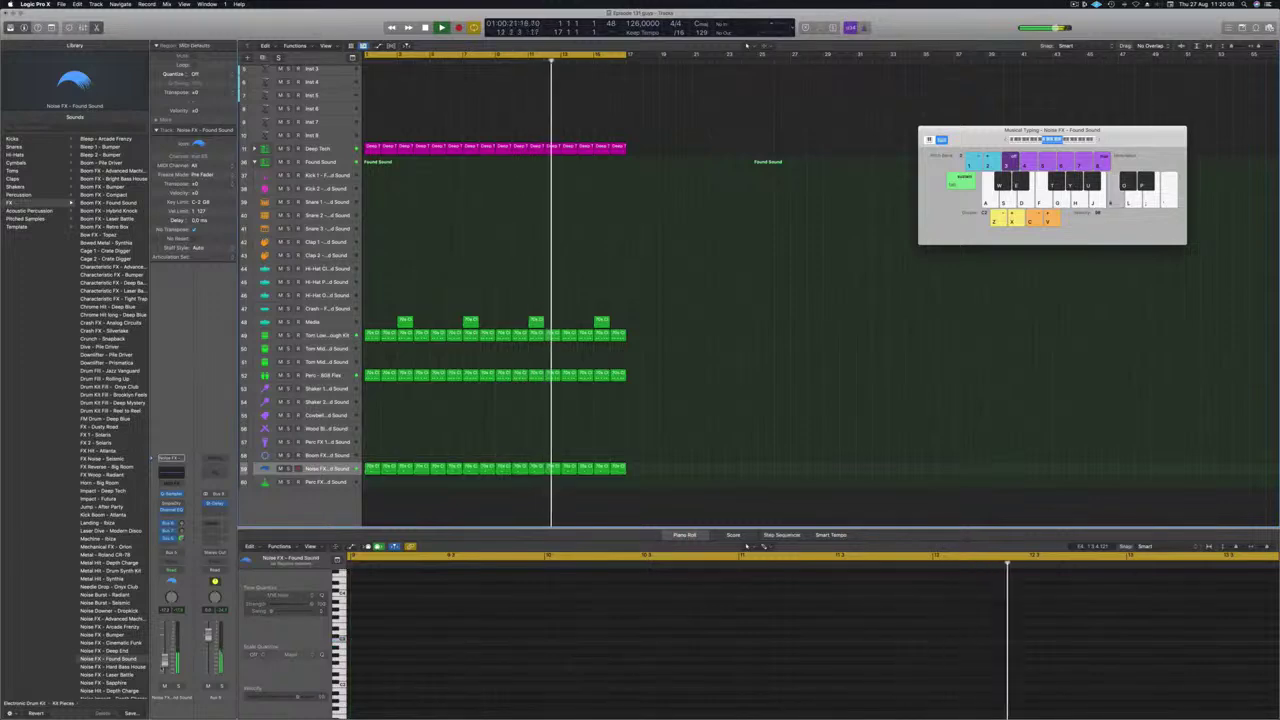
Select the empty Inst 3 track below Lean on 2 and enlarge its track height
scroll(467, 151, "up", 4)
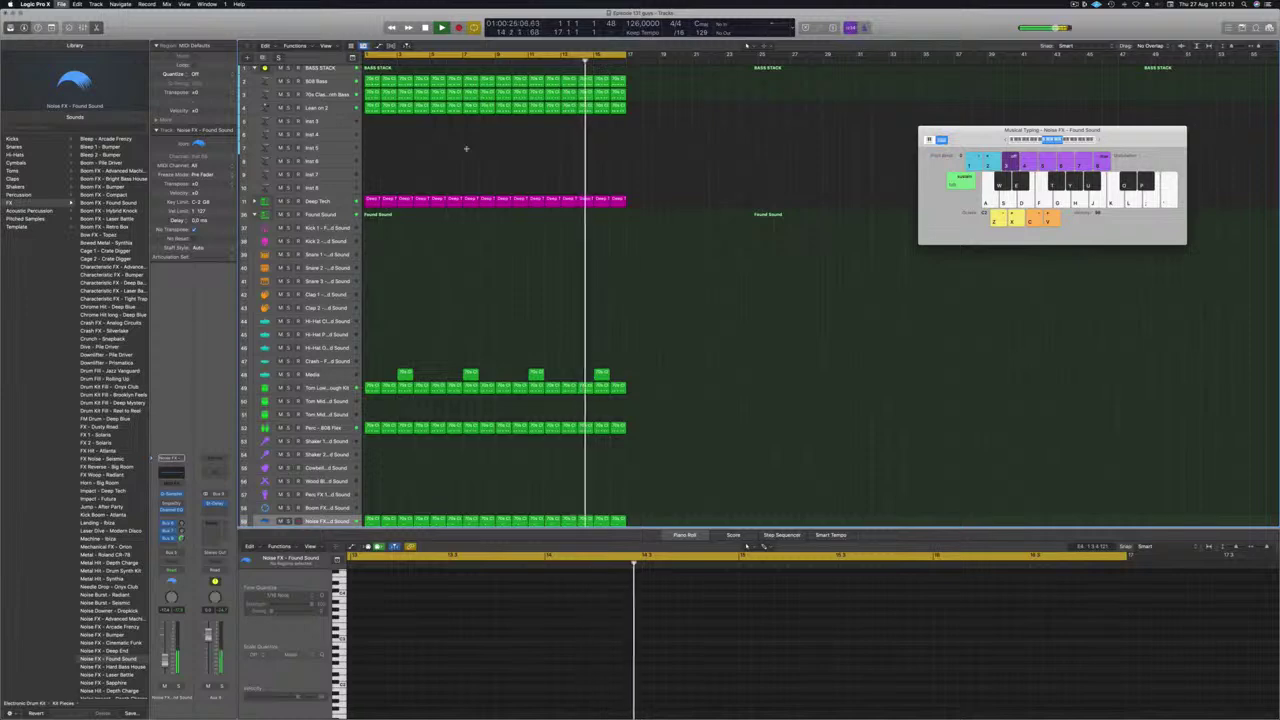
scroll(397, 160, "up", 1)
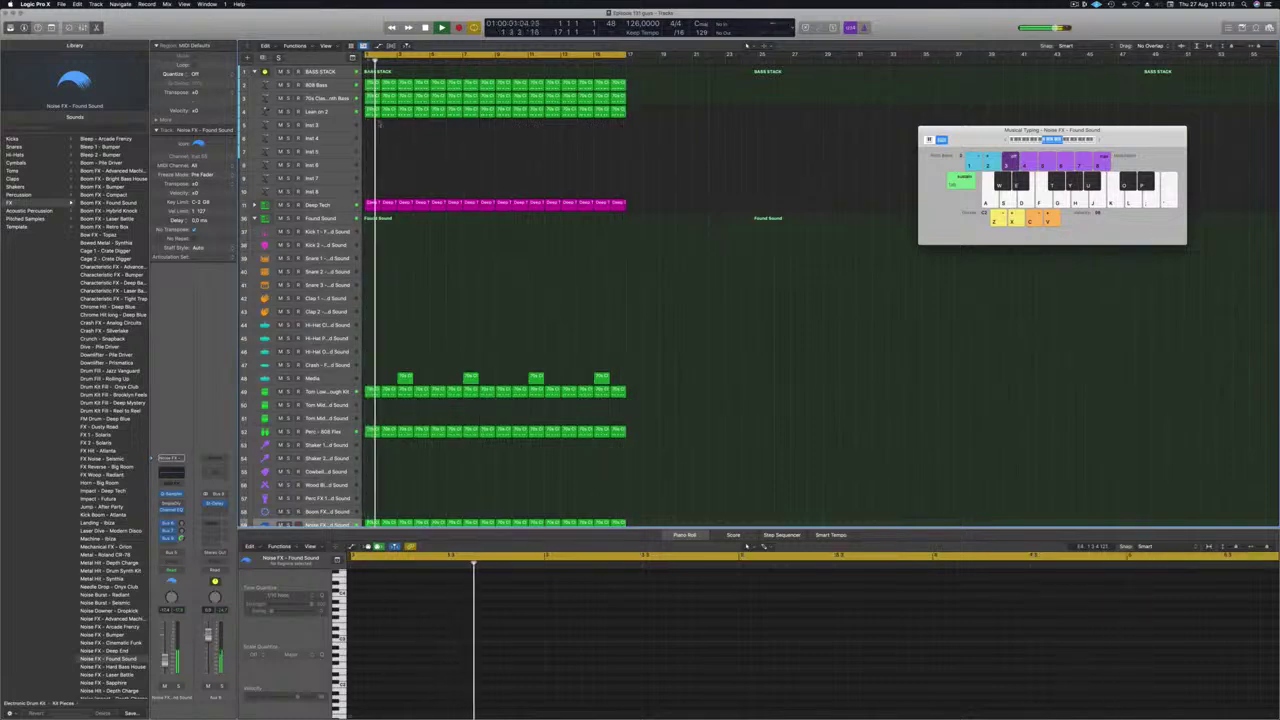
left_click(344, 125)
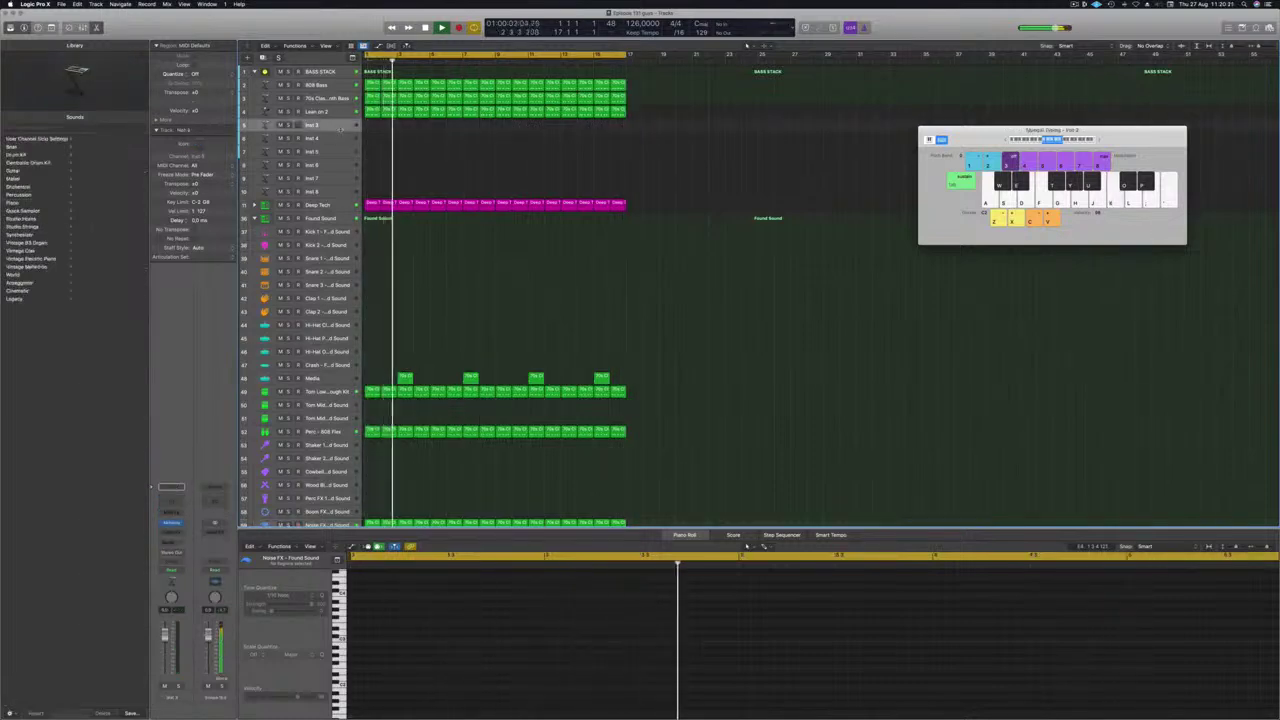
left_click_drag(339, 132, 335, 176)
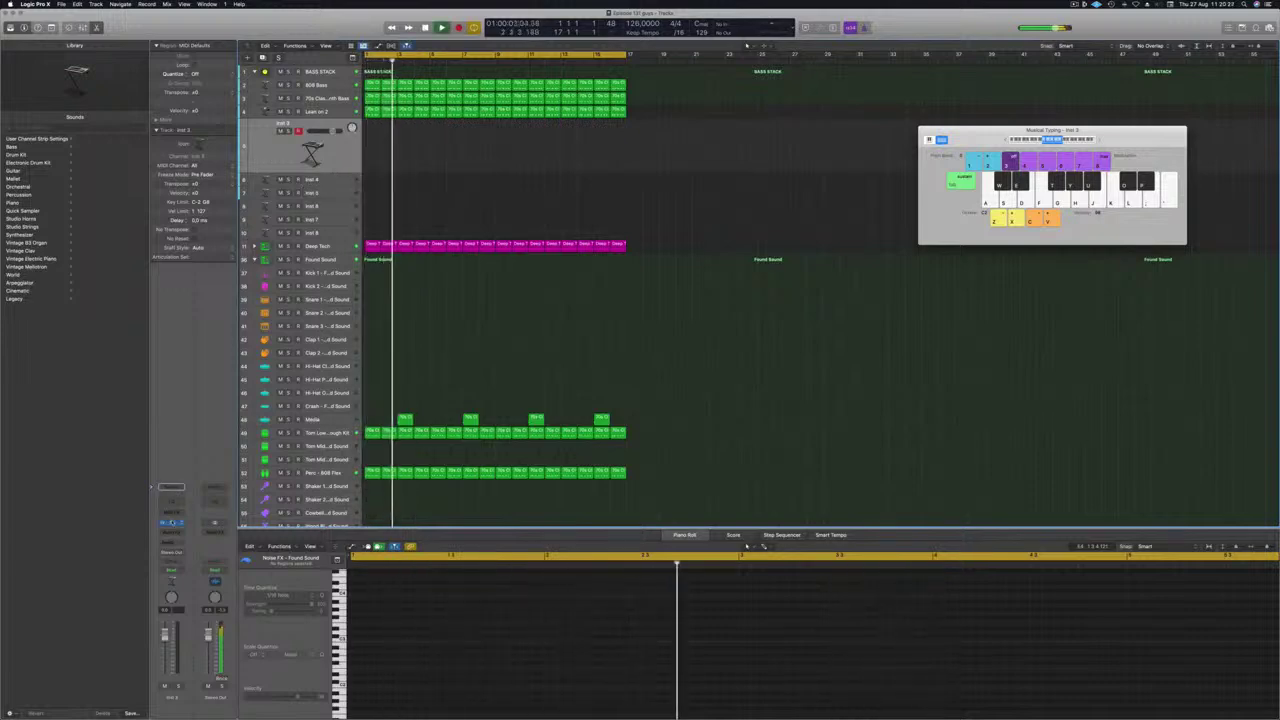
Load the Perfect Pad 01 preset from Alchemy's Pads category on Inst 3 and reposition the plug-in window
left_click_drag(646, 113, 836, 171)
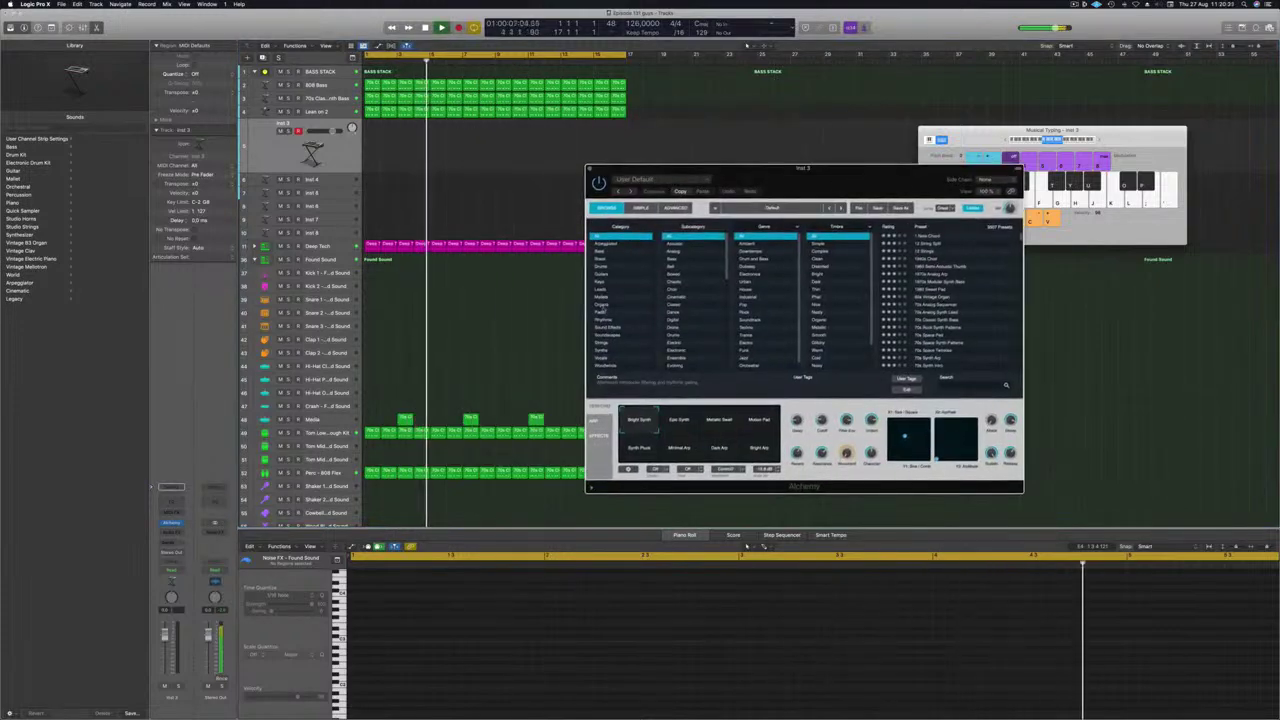
left_click(612, 312)
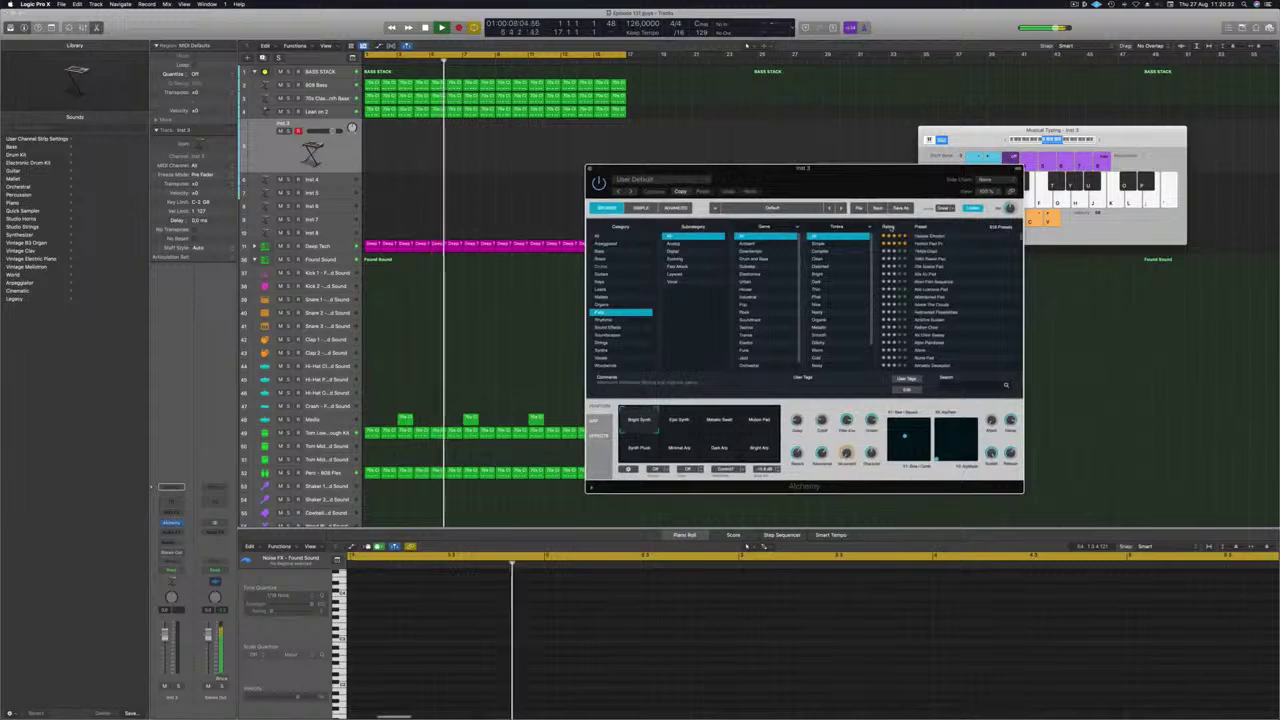
left_click(930, 244)
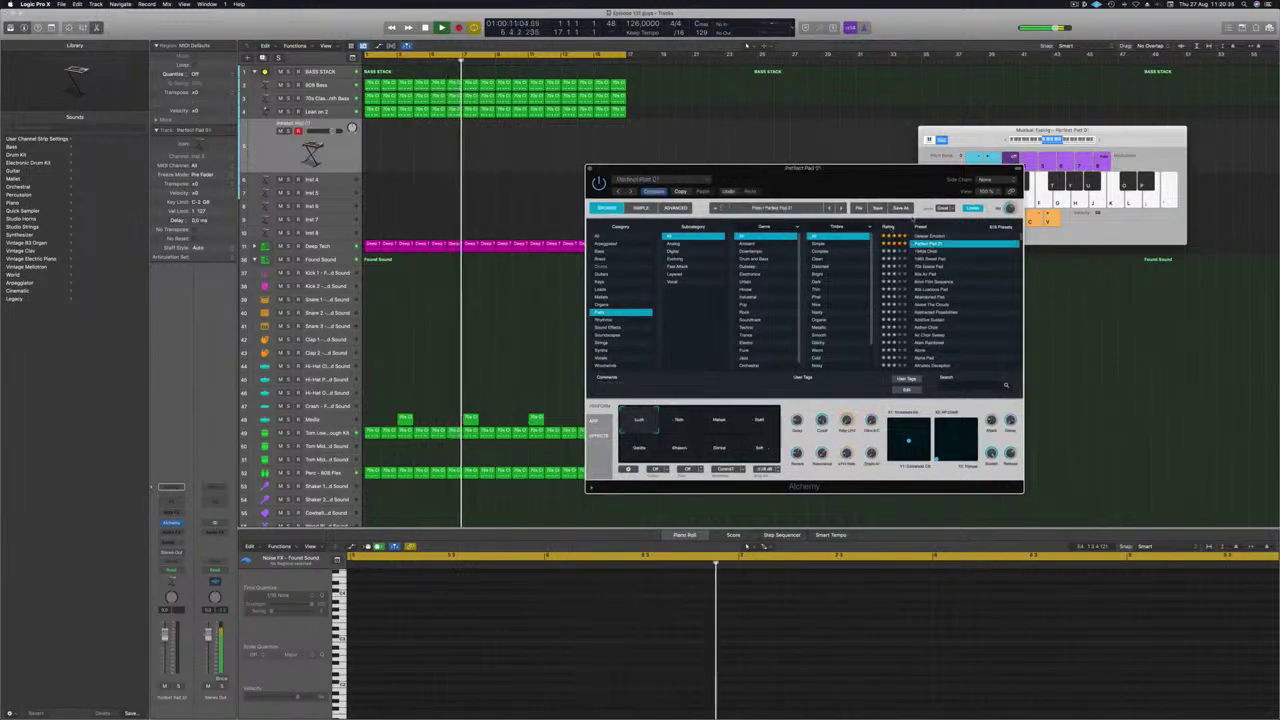
left_click_drag(894, 176, 835, 193)
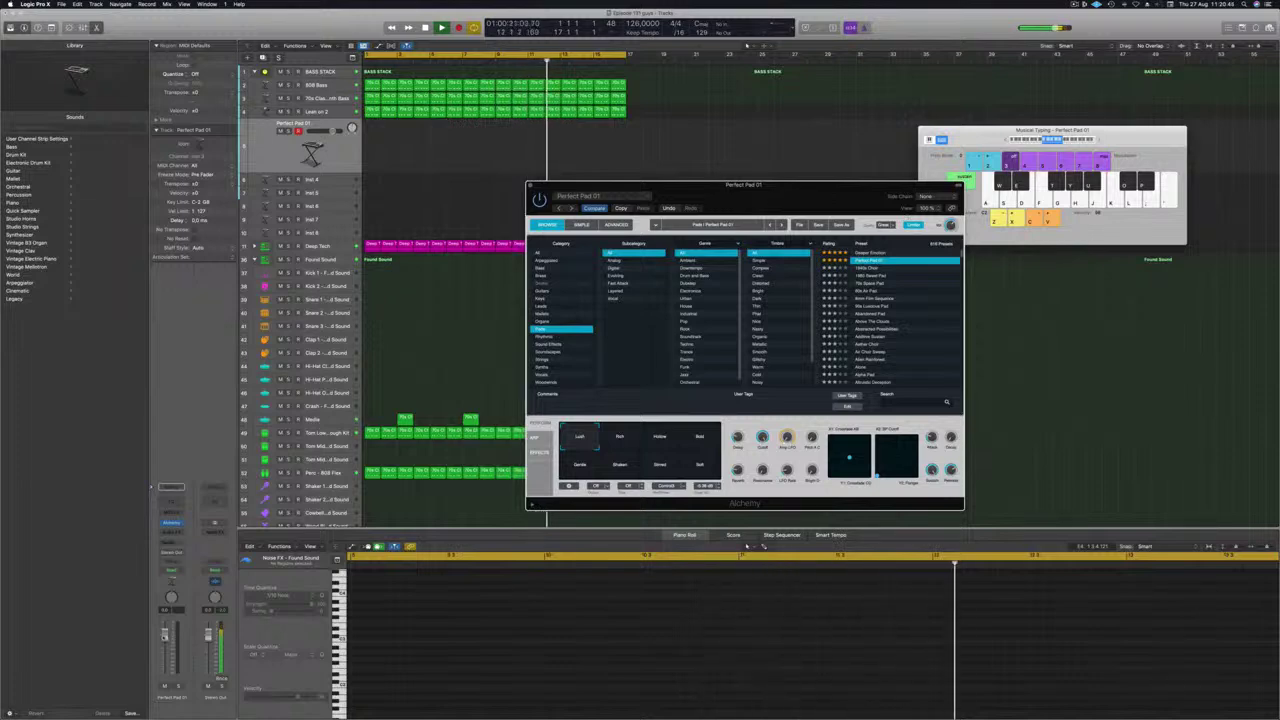
Add sends to Bus 10 and Bus 9 on the Perfect Pad 01 track
left_click(167, 543)
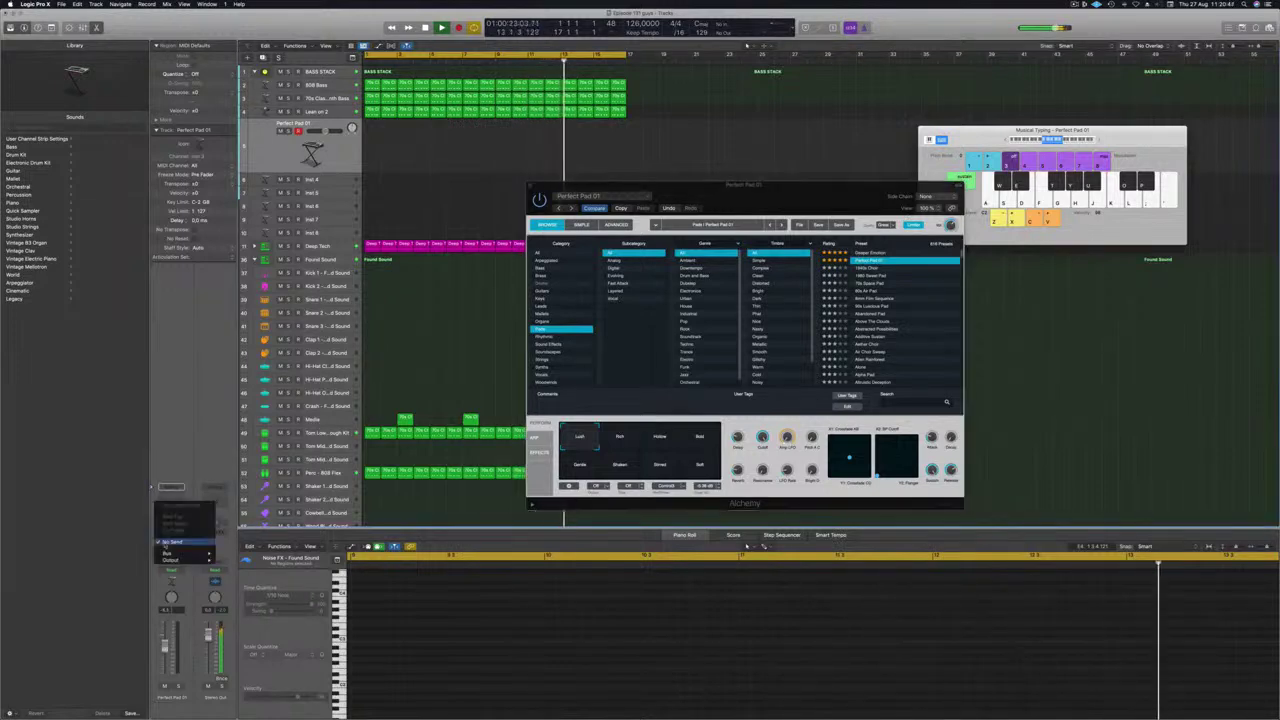
mouse_move(167, 553)
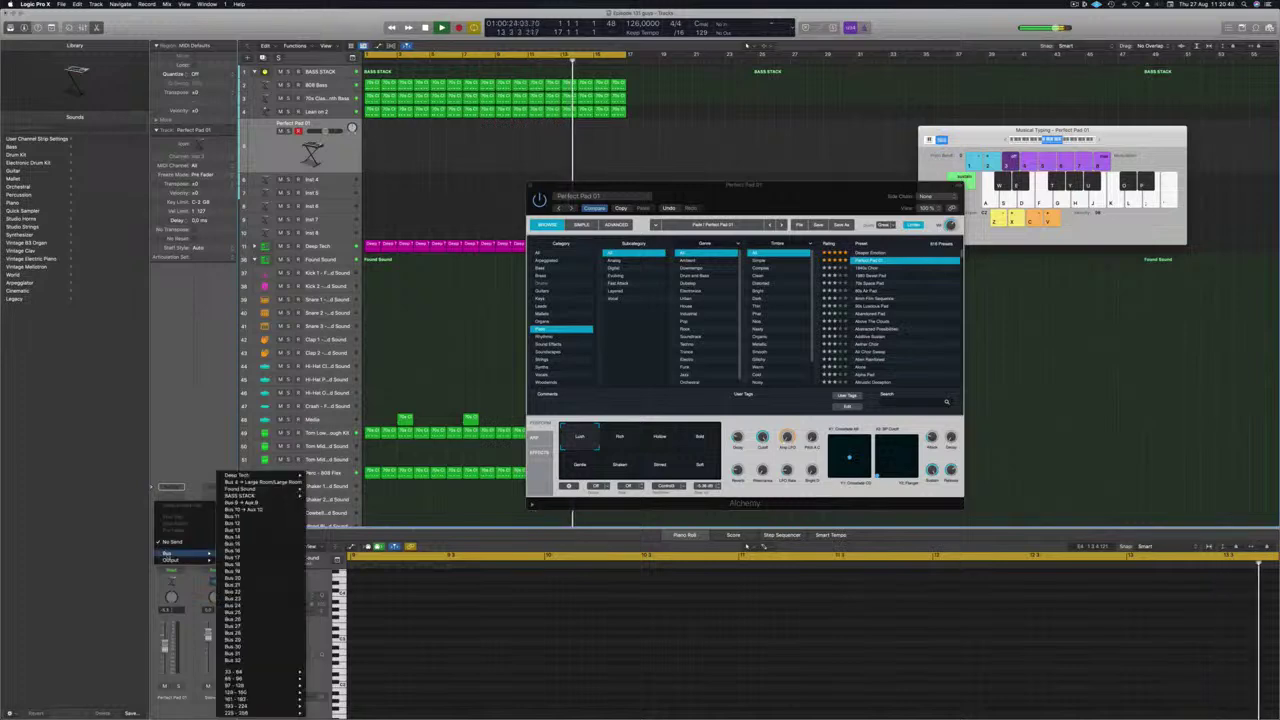
left_click(263, 511)
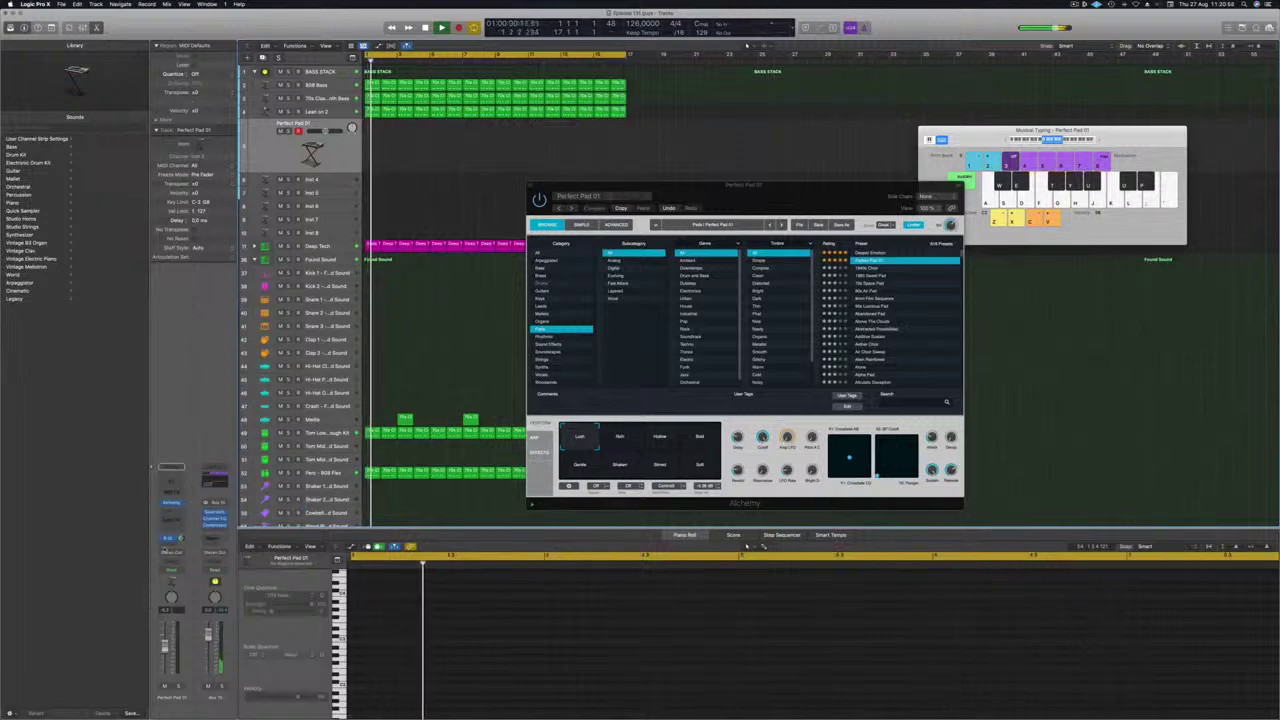
left_click(167, 548)
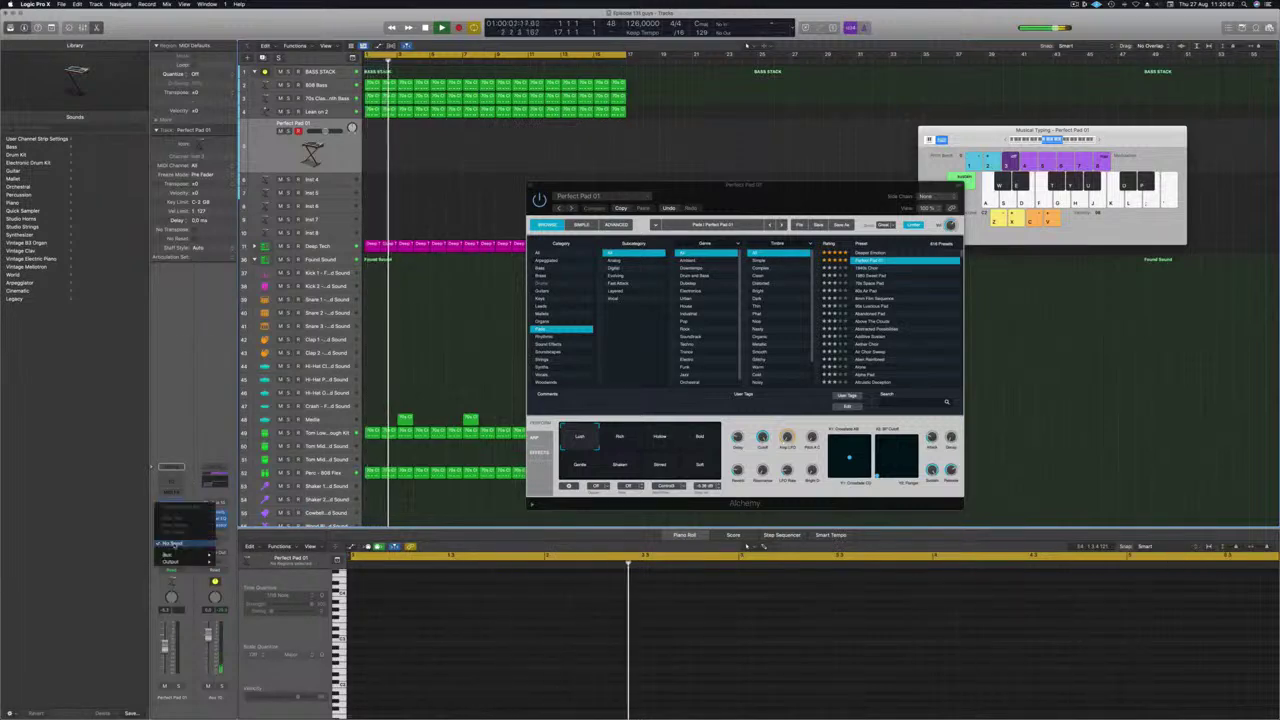
mouse_move(168, 556)
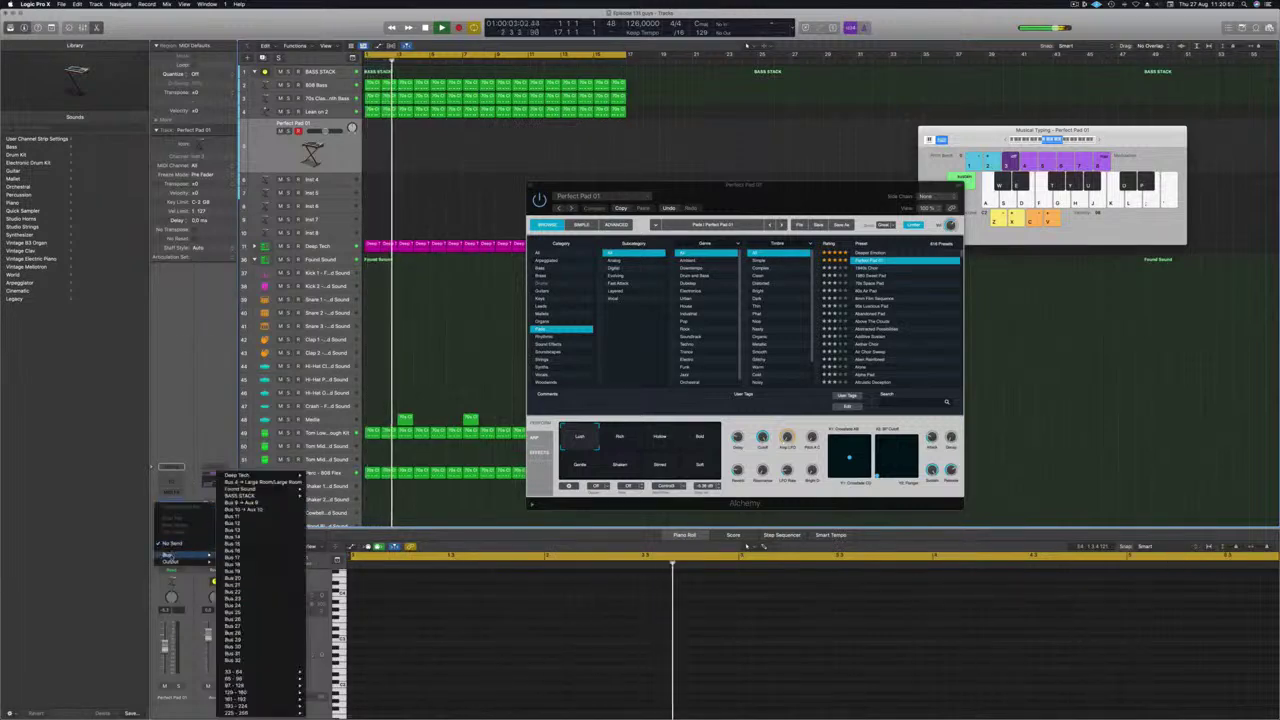
left_click(257, 503)
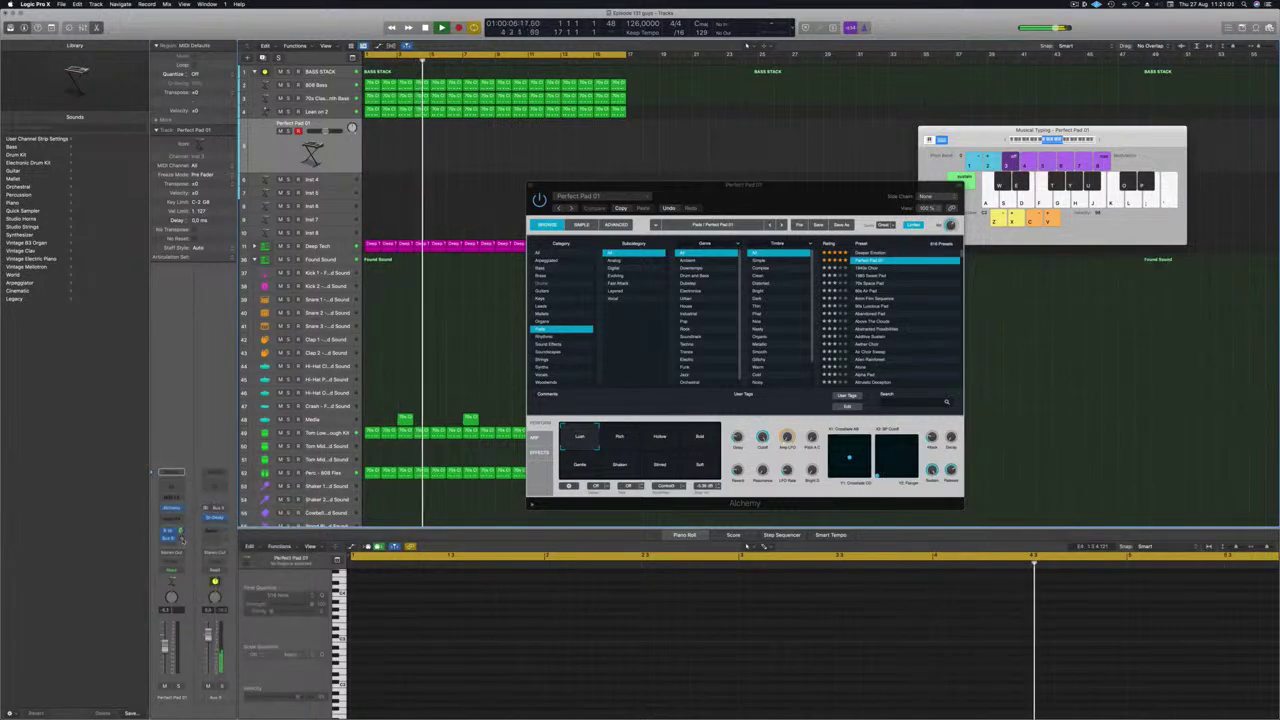
Rearrange the Alchemy and Musical Typing windows while auditioning the pad, and switch Perfect Pad 01 to its Rich snapshot
left_click_drag(871, 191, 801, 193)
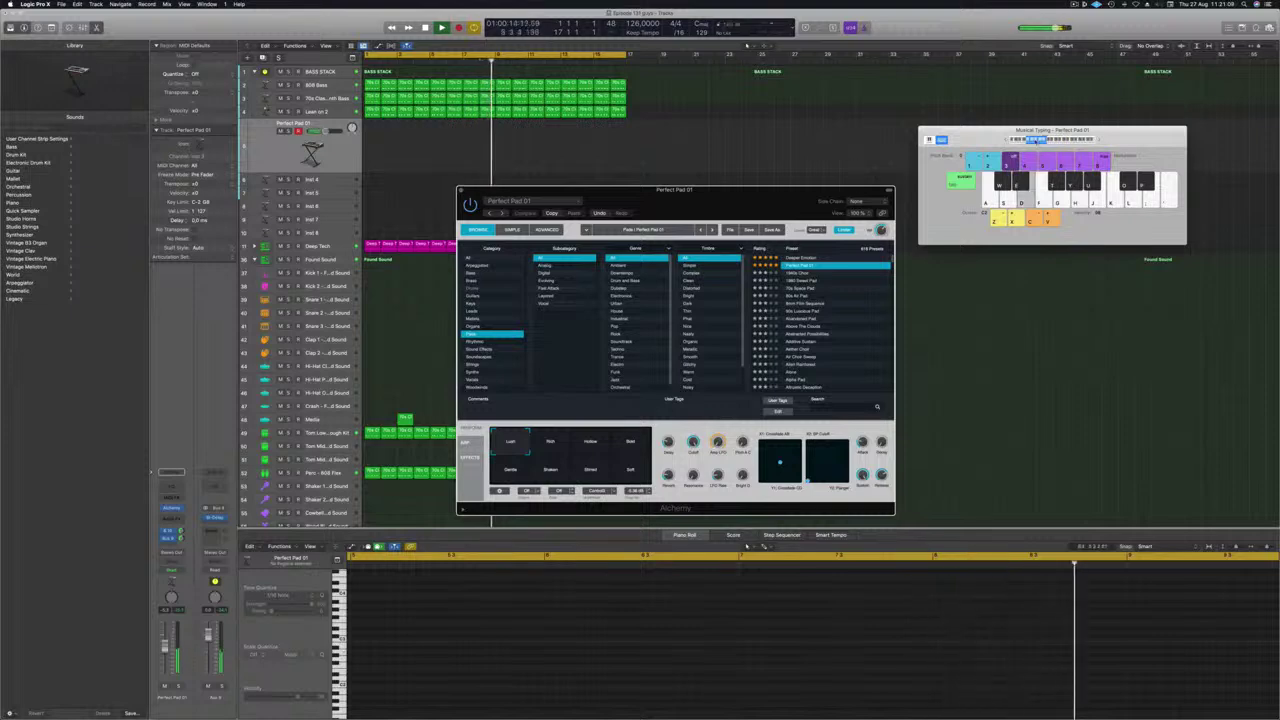
left_click_drag(1124, 131, 1059, 102)
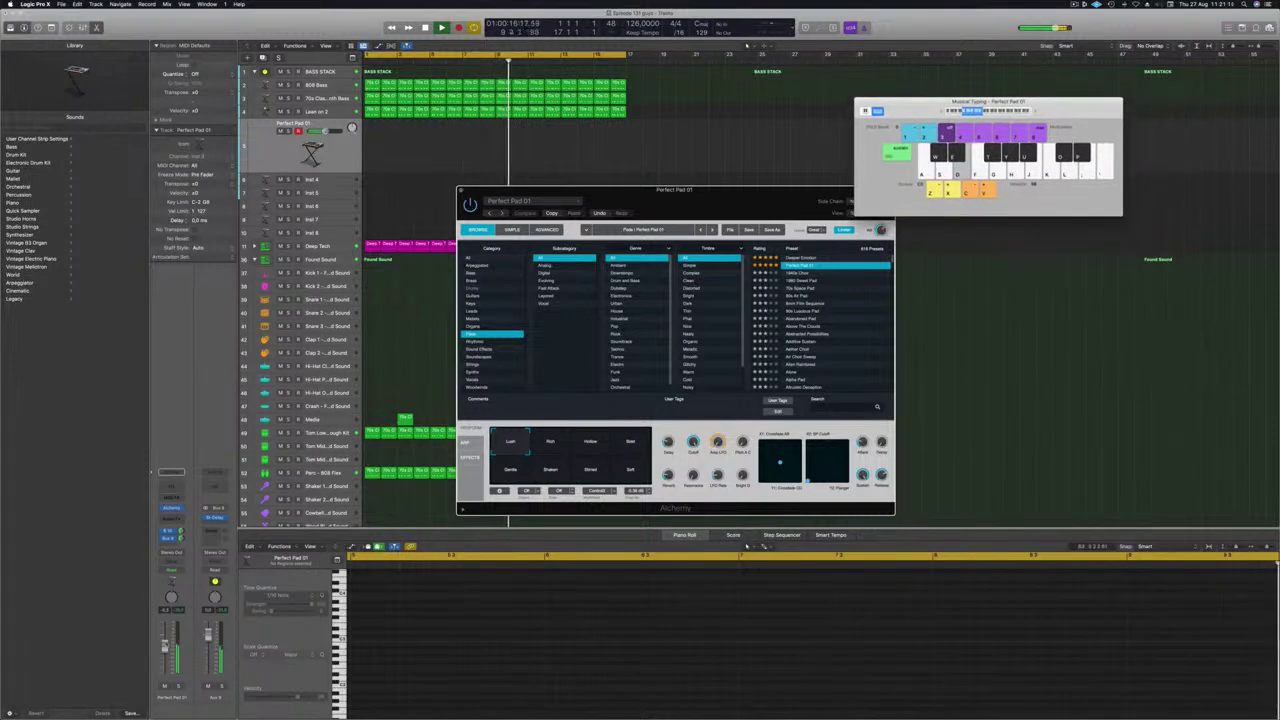
left_click(1000, 300)
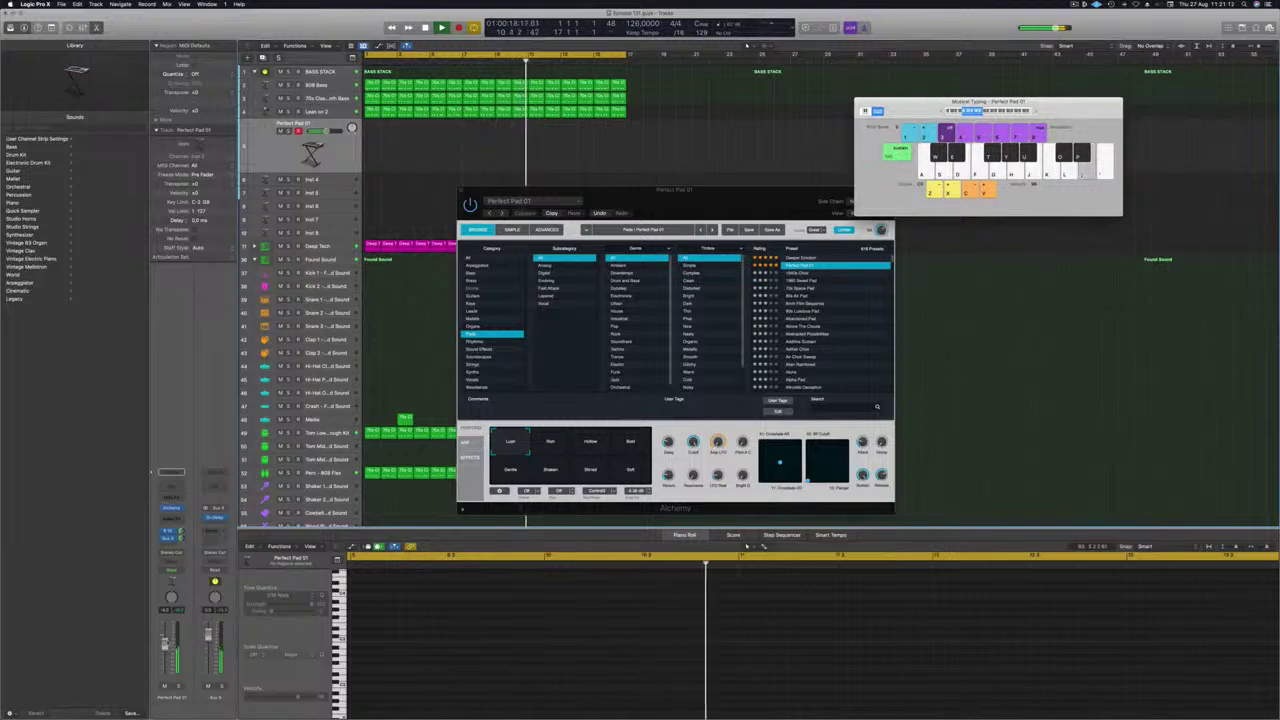
left_click_drag(750, 200, 979, 170)
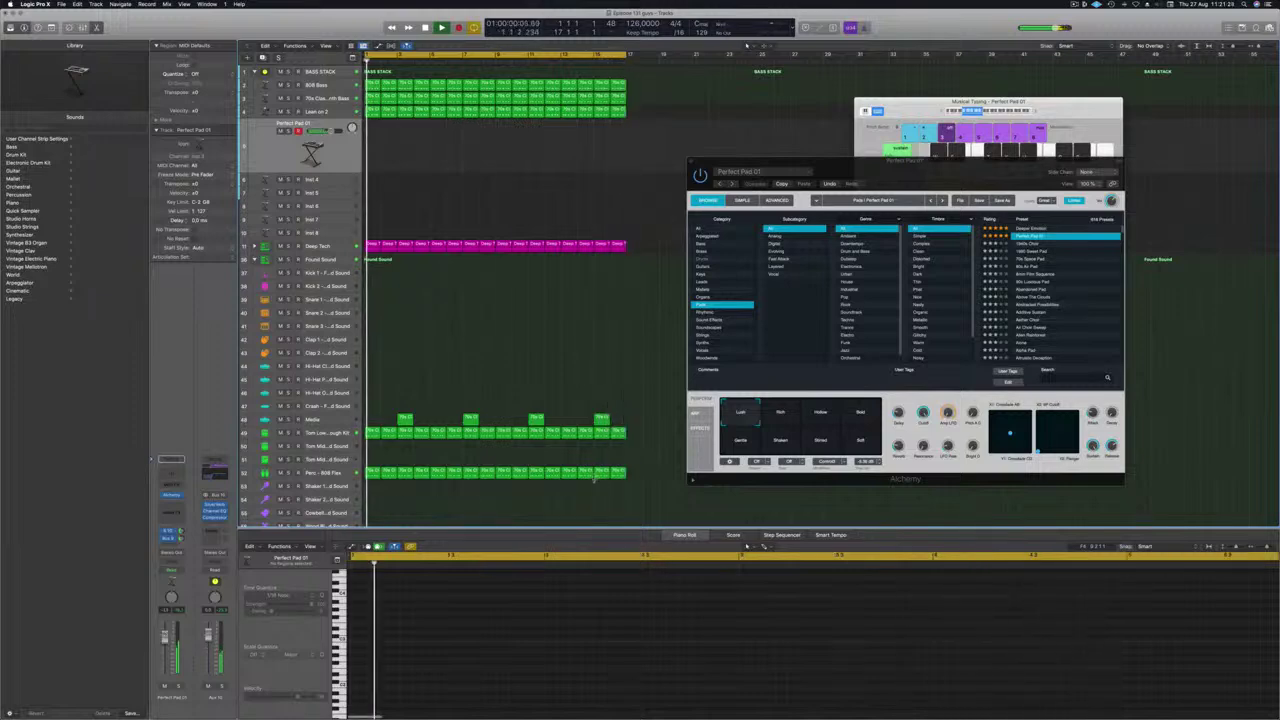
left_click(787, 421)
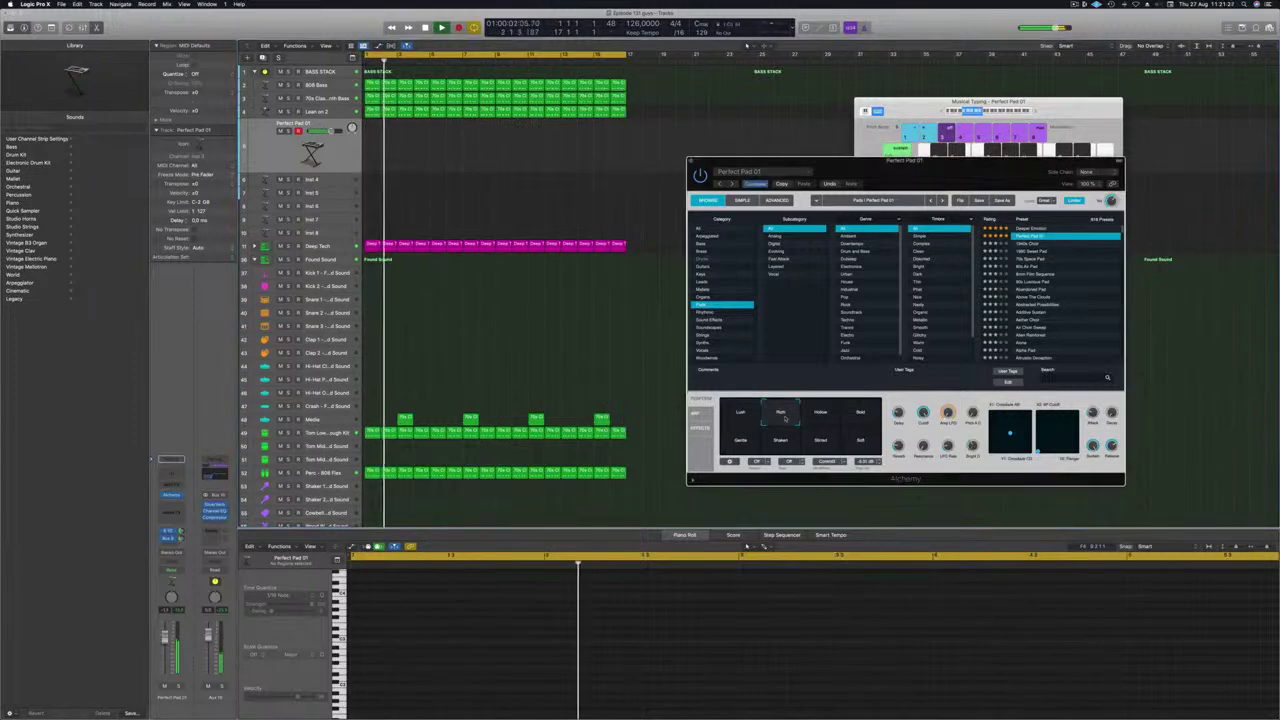
Audition the Hollow, Bold and Gentle snapshots of Perfect Pad 01, shift the on-screen keyboard's range and rearrange both floating windows
left_click(836, 415)
left_click(858, 414)
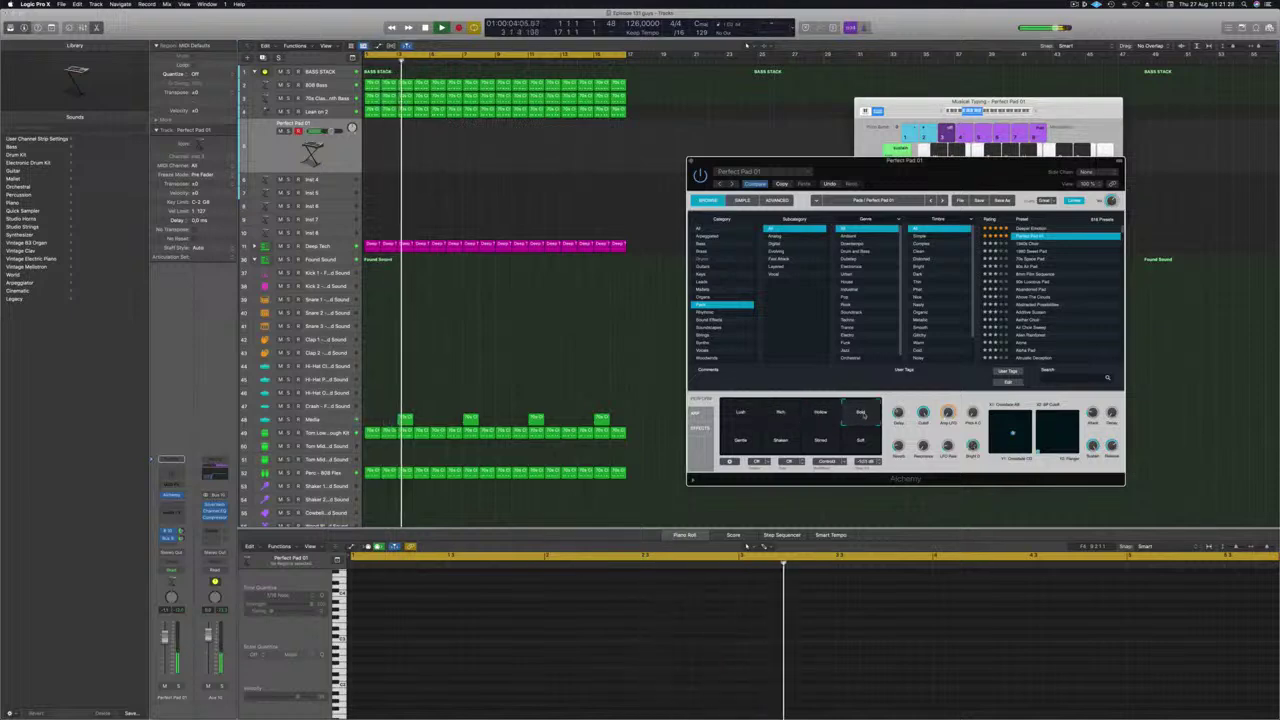
left_click(1035, 112)
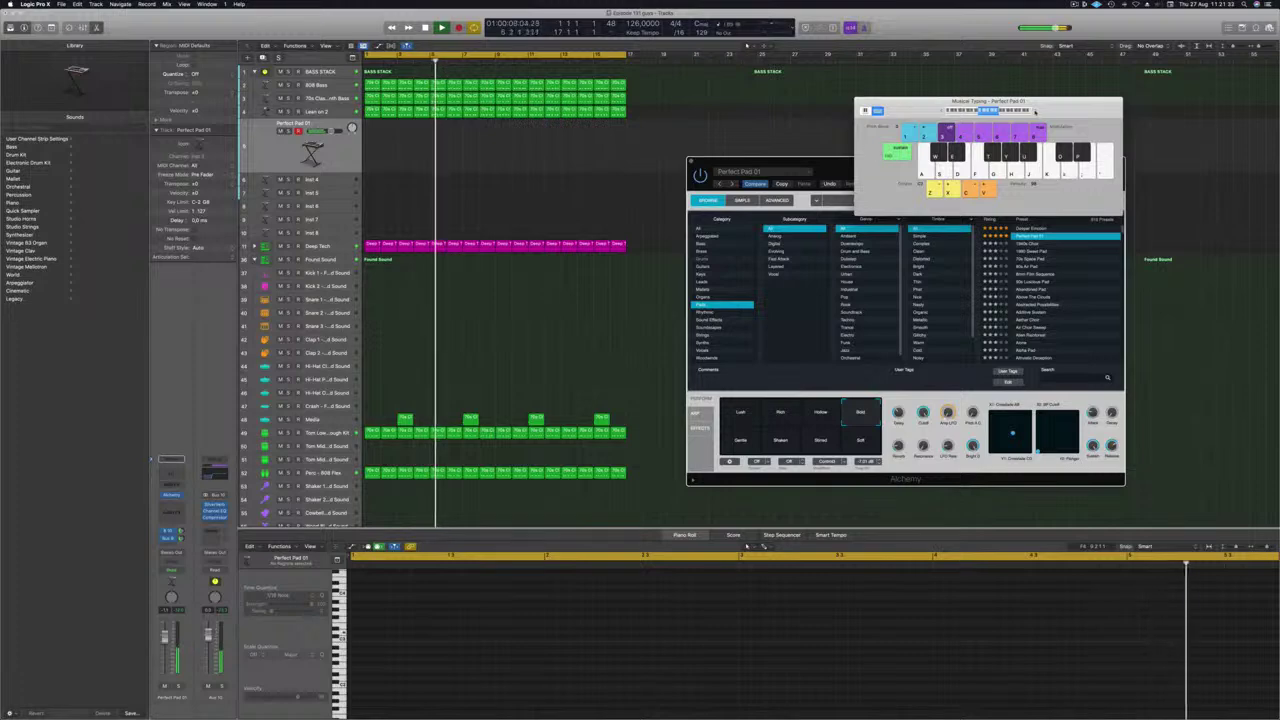
mouse_move(1035, 112)
left_mouse_down()
mouse_move(967, 65)
mouse_move(1028, 96)
left_mouse_up()
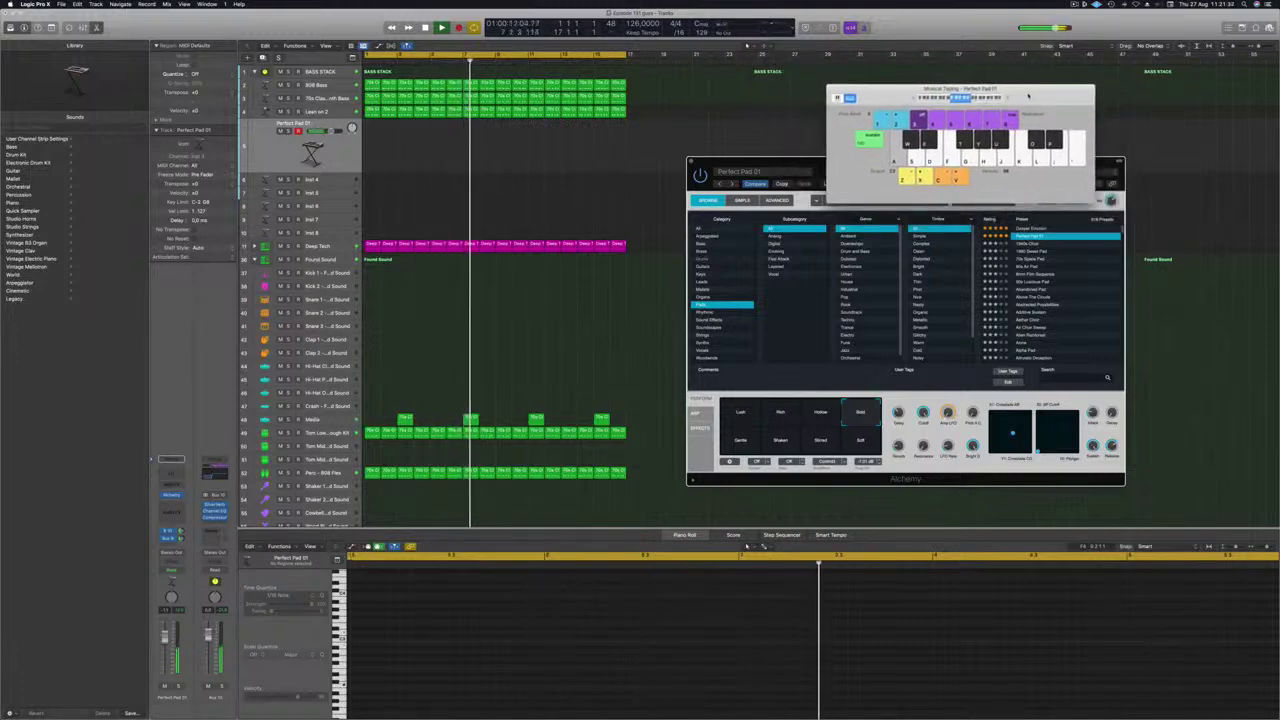
left_click_drag(792, 162, 738, 147)
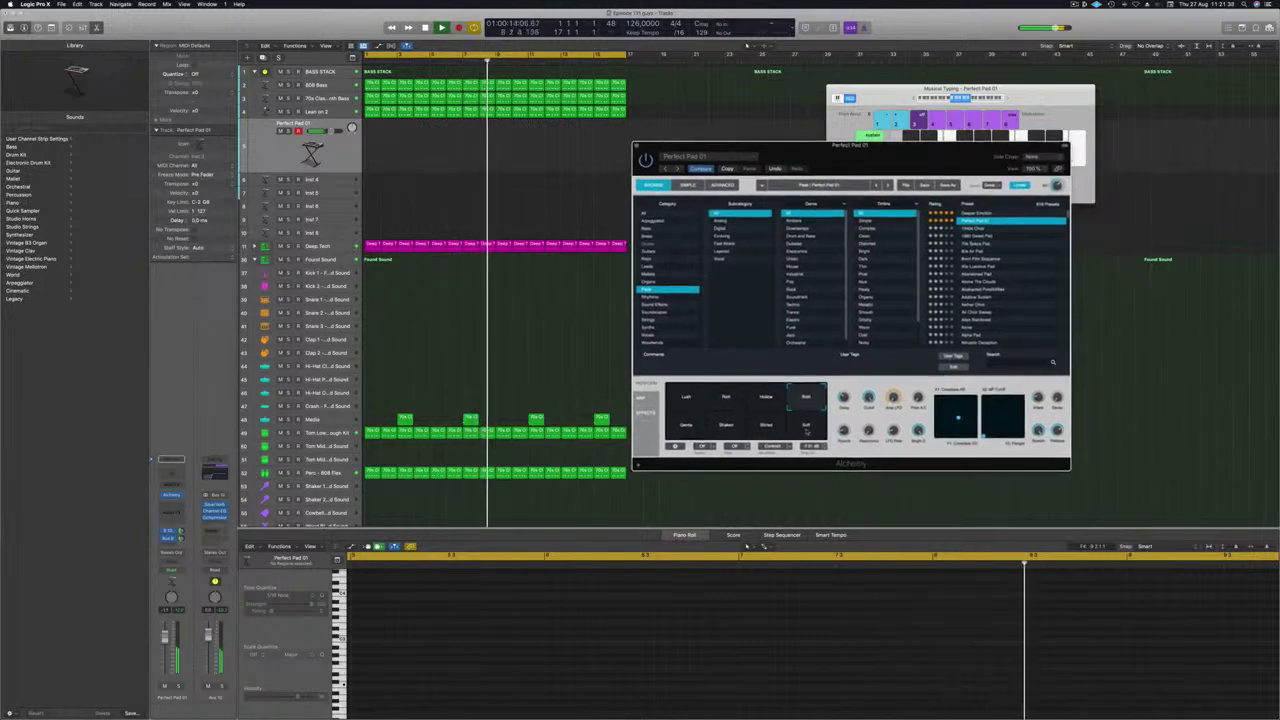
left_click(680, 431)
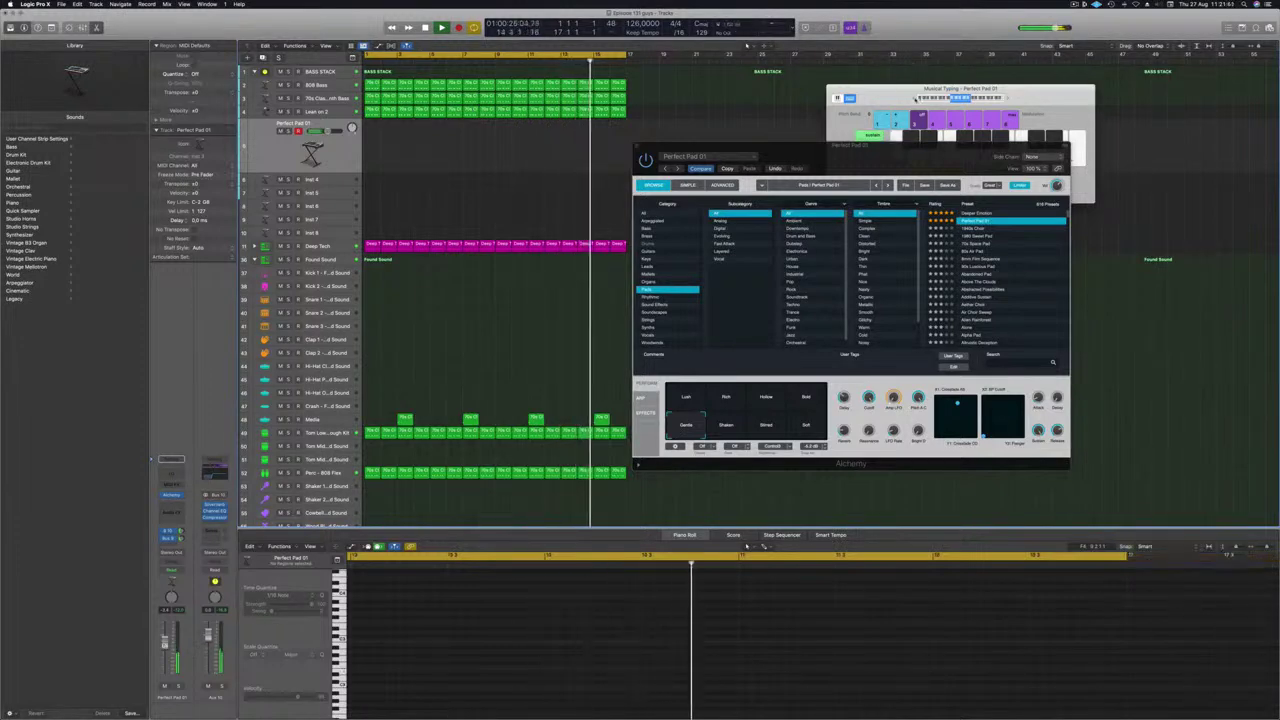
left_click(905, 96)
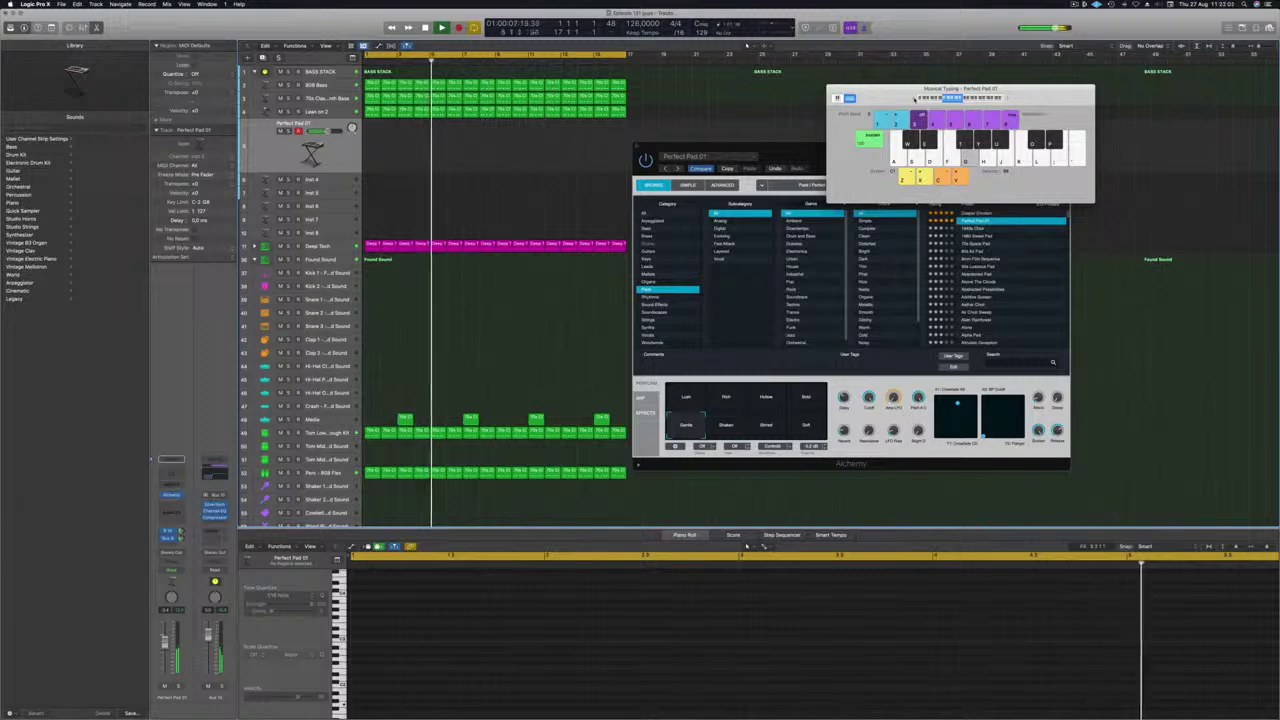
Load Alchemy's Deeper Emotion preset on the pad track and record a sustained two-note part using Musical Typing
left_click_drag(960, 88, 1074, 50)
left_click(977, 213)
left_click(977, 213)
left_click_drag(928, 162, 867, 153)
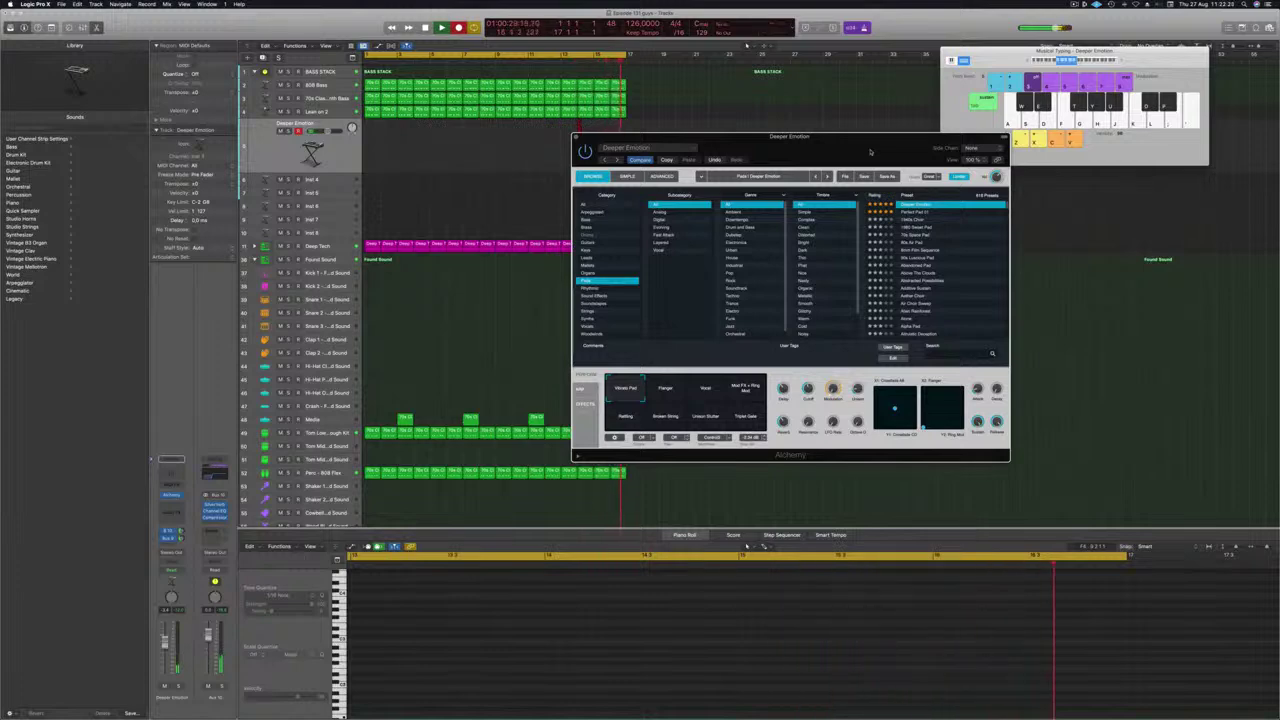
key("semicolon")
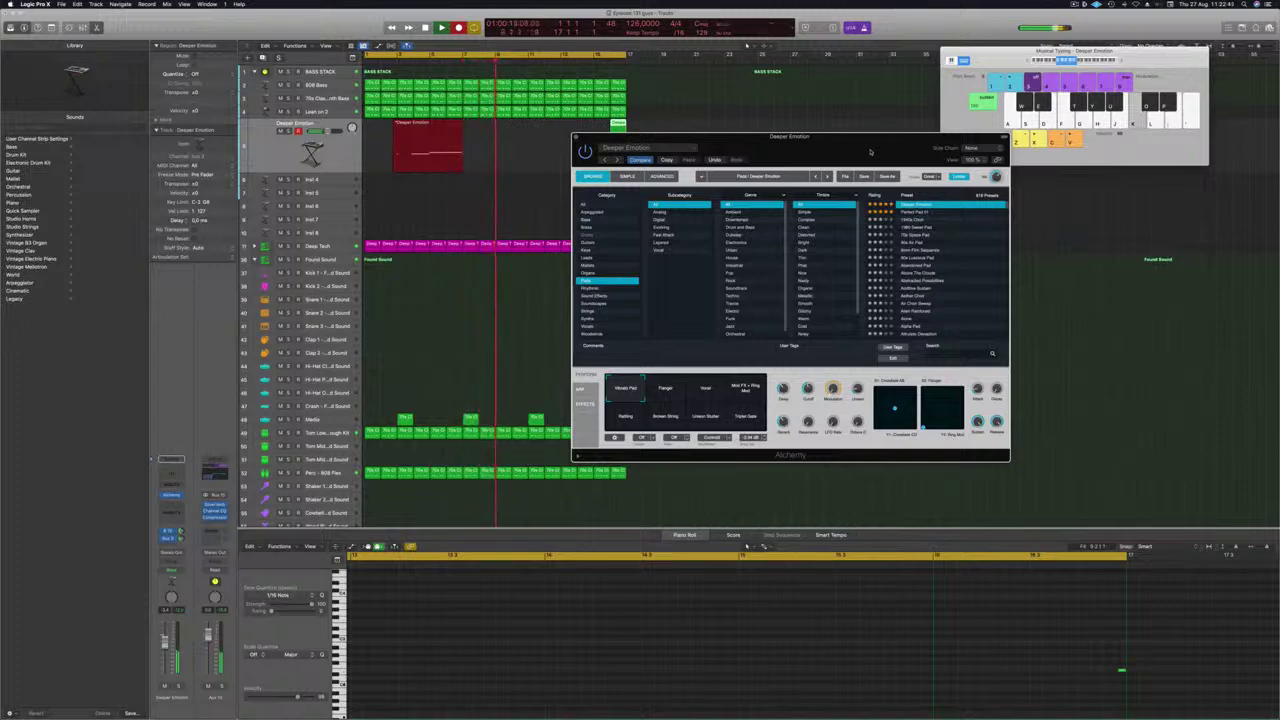
key("space")
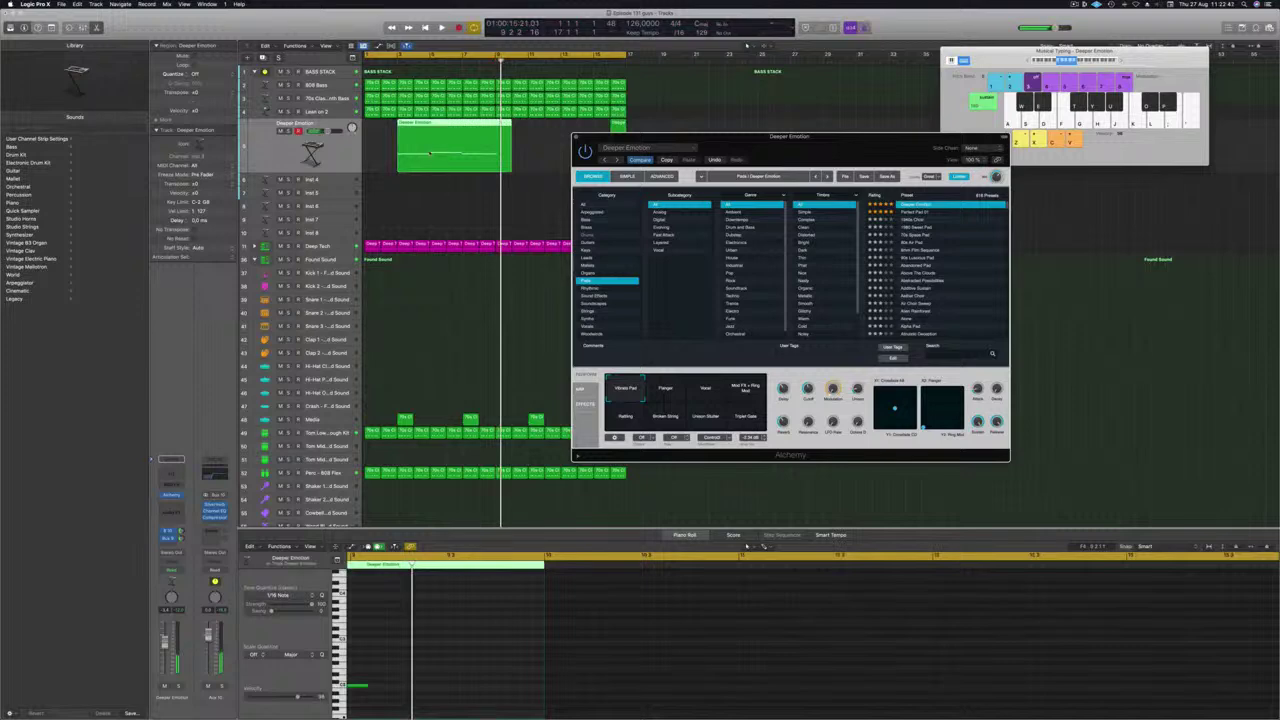
Split off the unwanted start and end of the recorded pad region, leaving a four-bar region at bar 1, and play it from the start
left_click(430, 153)
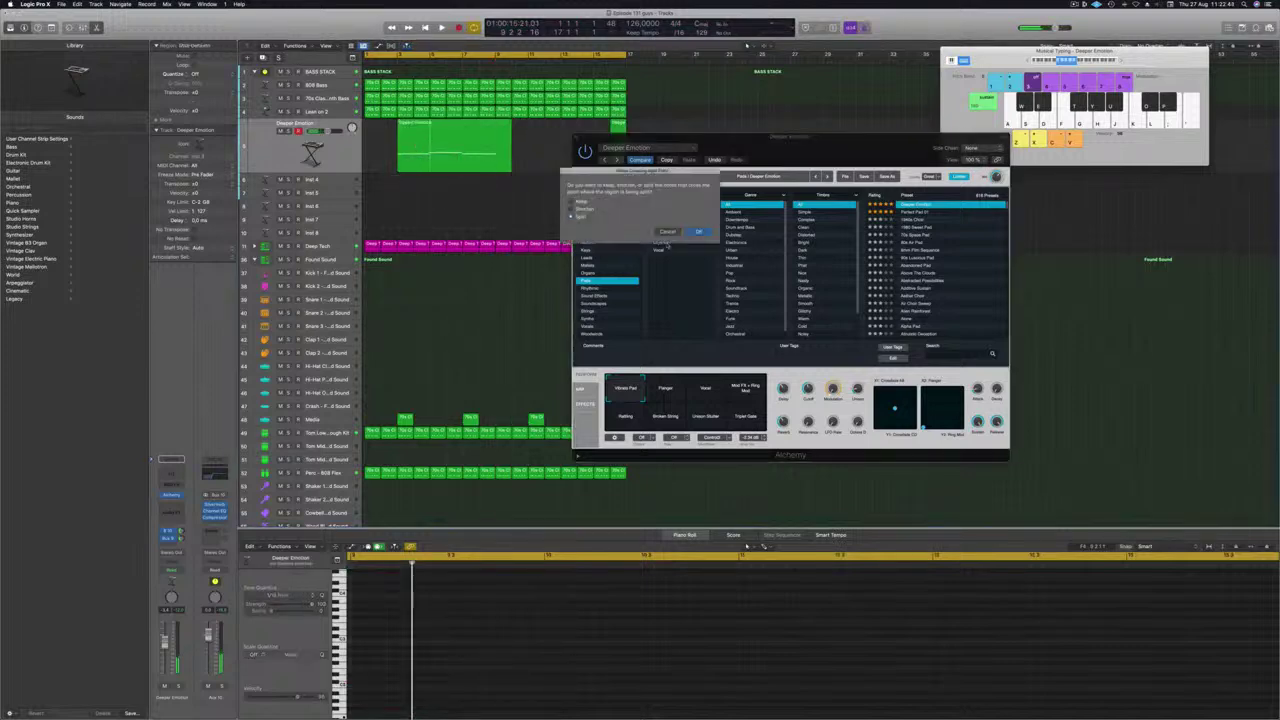
left_click(698, 232)
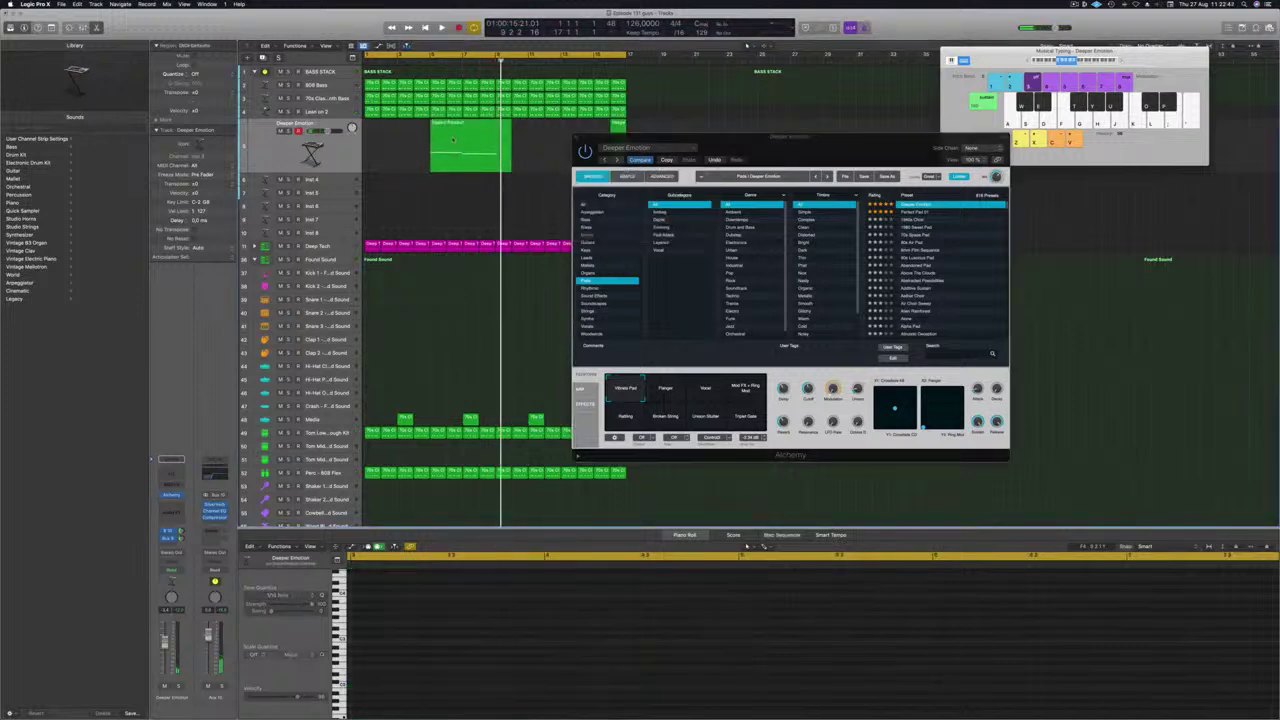
left_click_drag(465, 139, 429, 141)
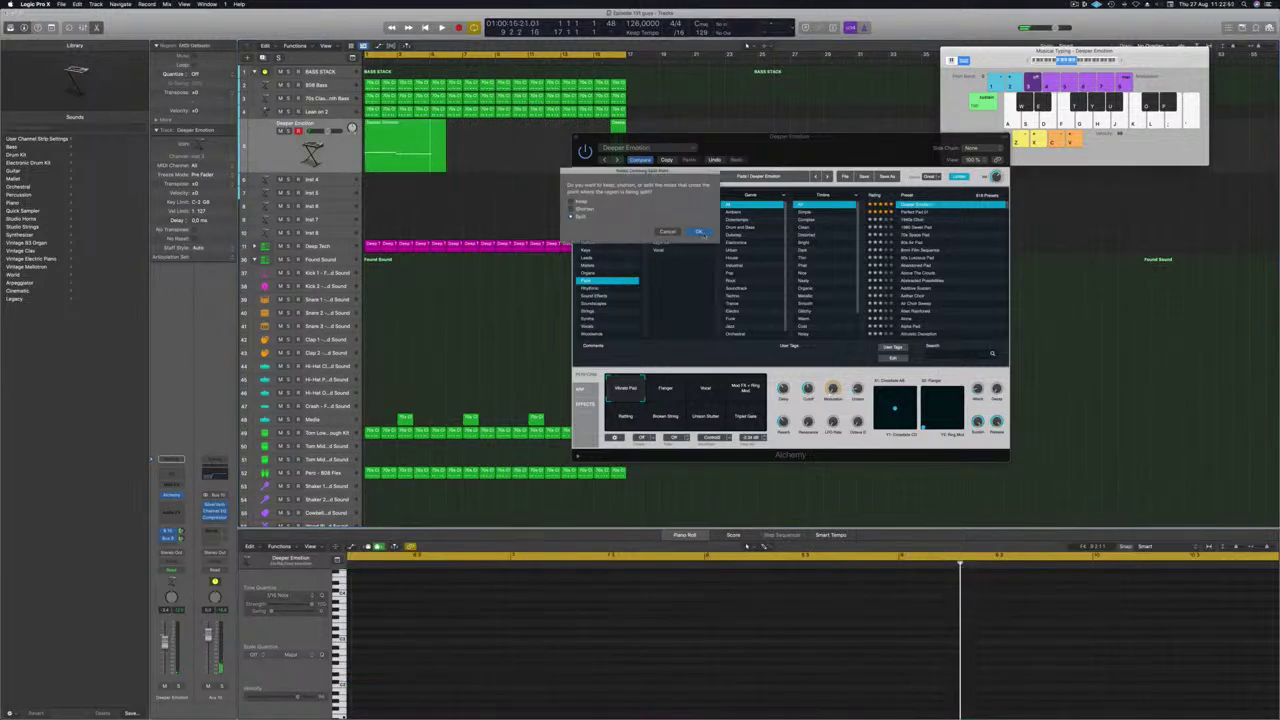
left_click(698, 232)
key("Return")
key("space")
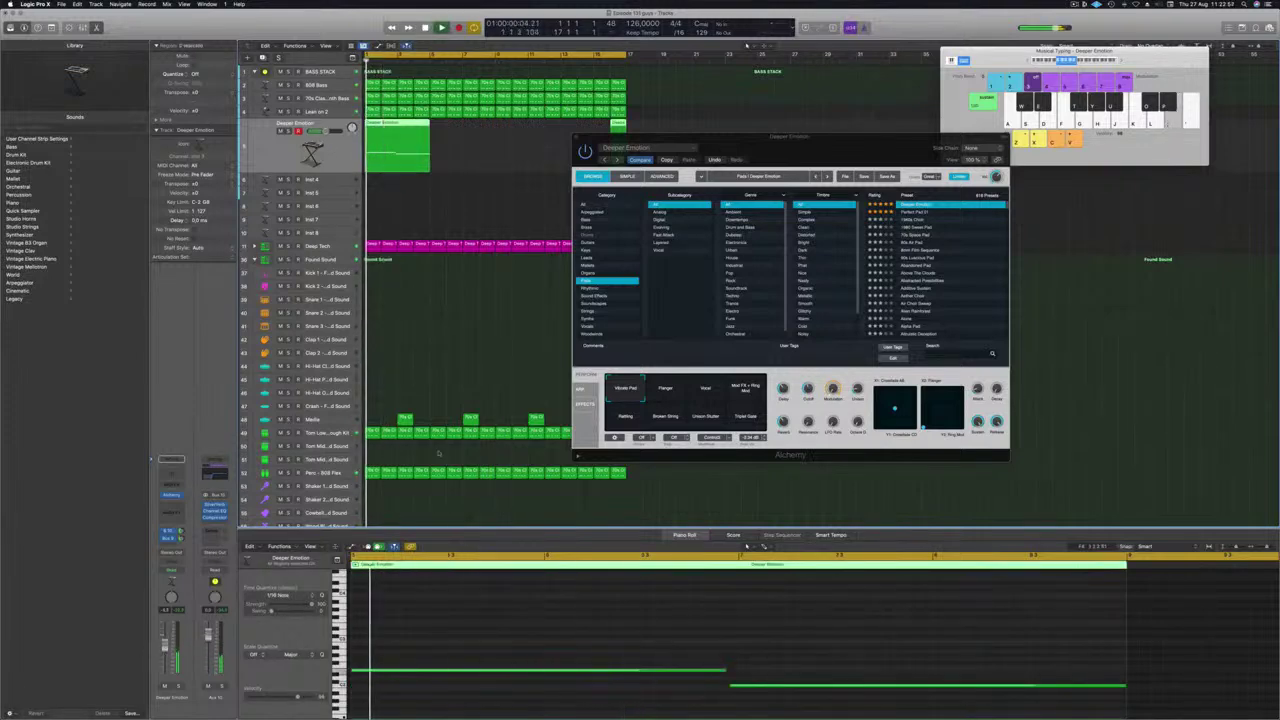
Switch Deeper Emotion to its Flanger snapshot and slightly lower the track's volume while playing from the start
left_click(665, 389)
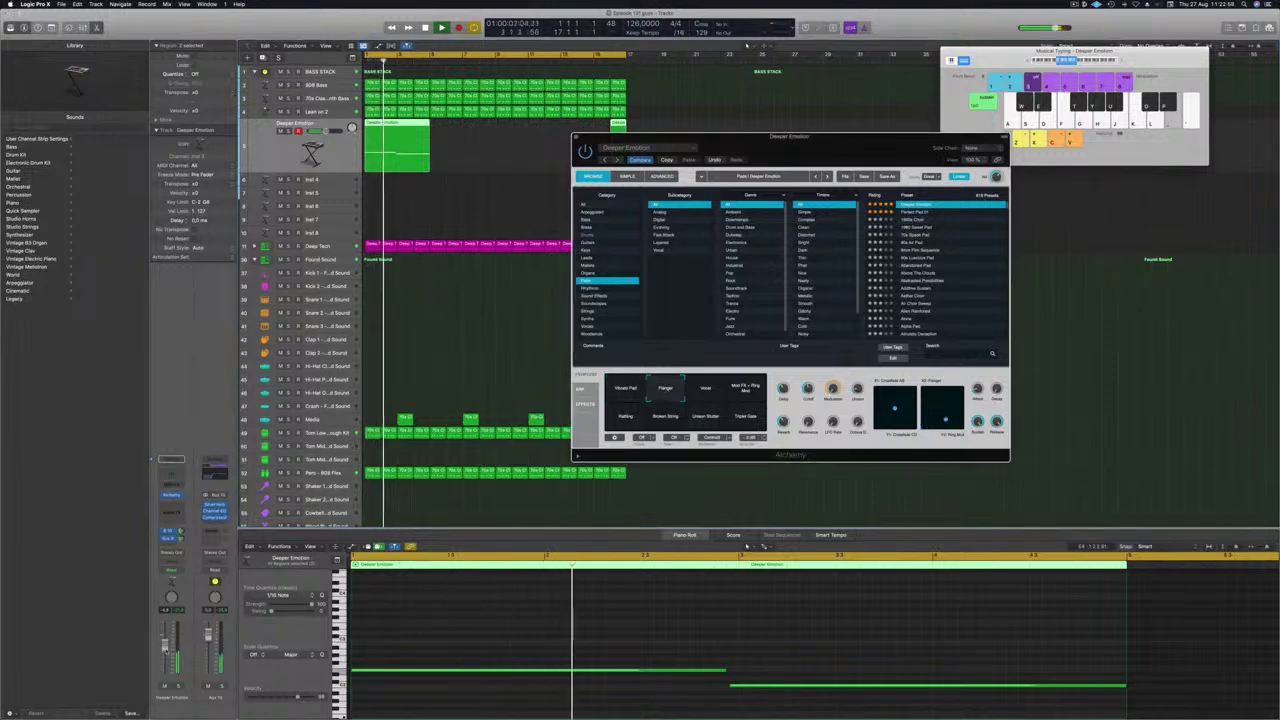
left_click_drag(165, 645, 165, 650)
key("Return")
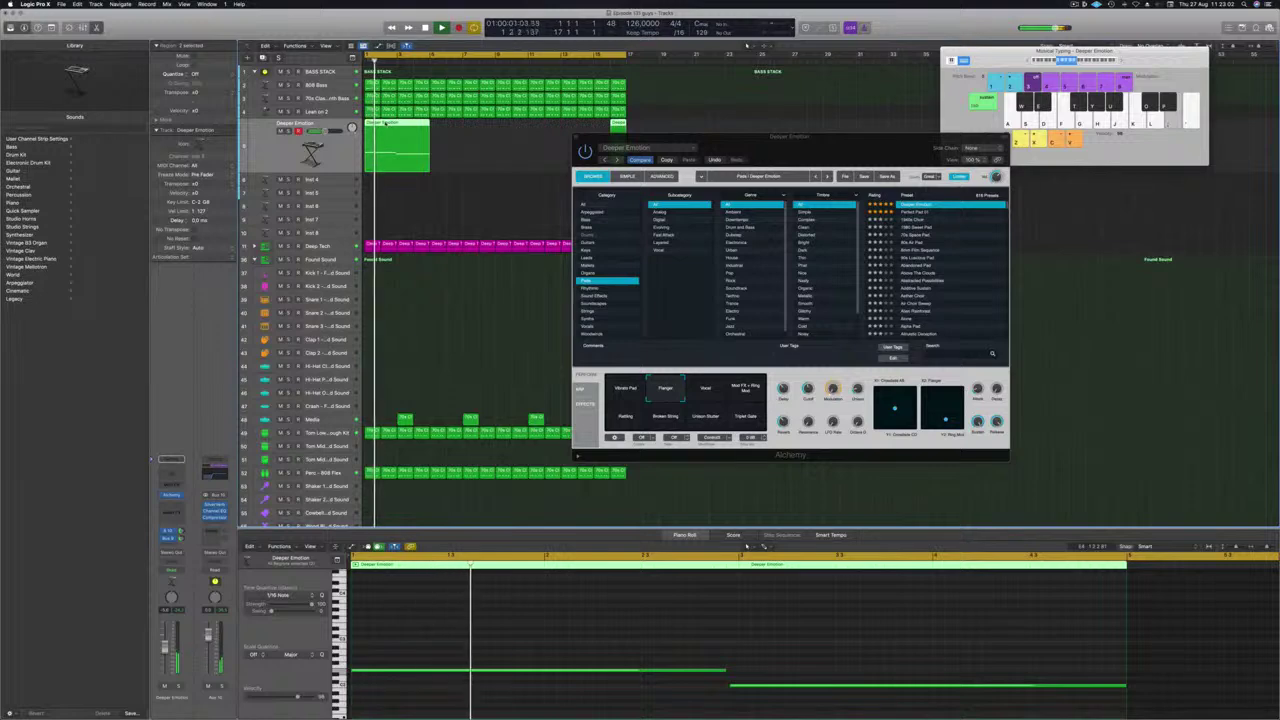
Delete the stray short pad region at bar 16 and copy the four-bar region to fill the arrangement up to bar 17
left_click_drag(682, 138, 851, 161)
left_click(617, 147)
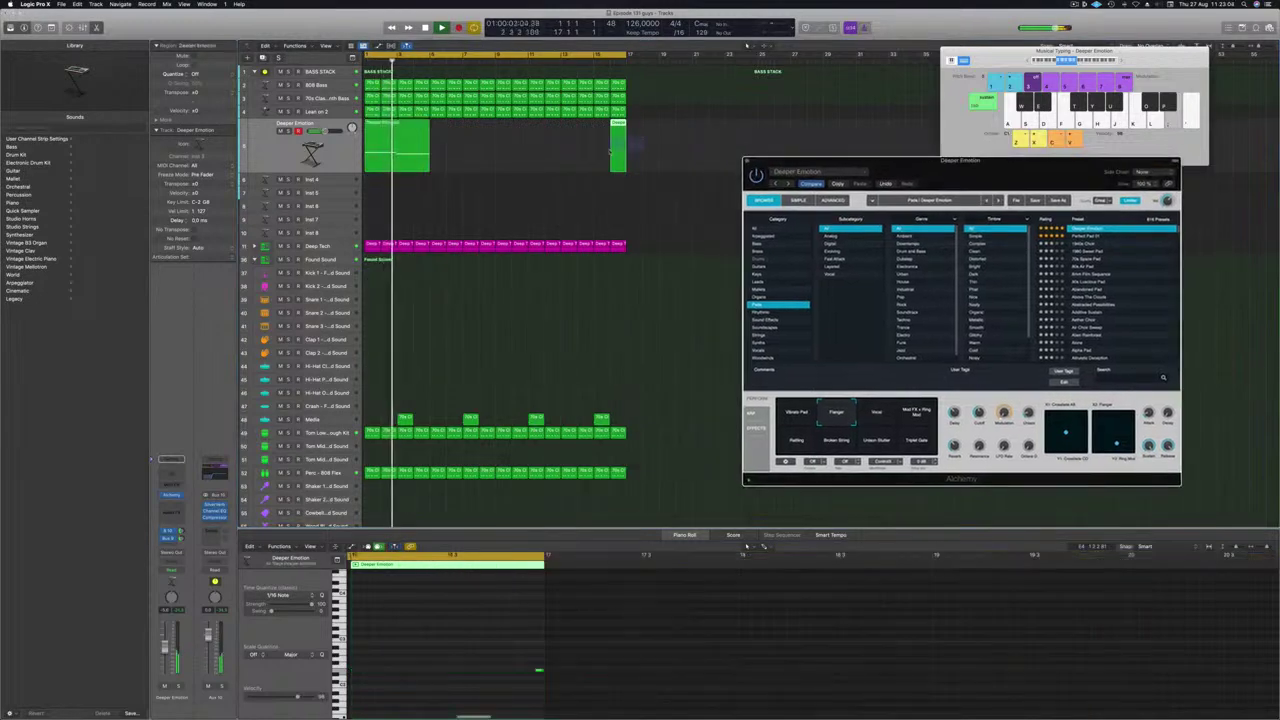
key("Delete")
left_click(378, 125)
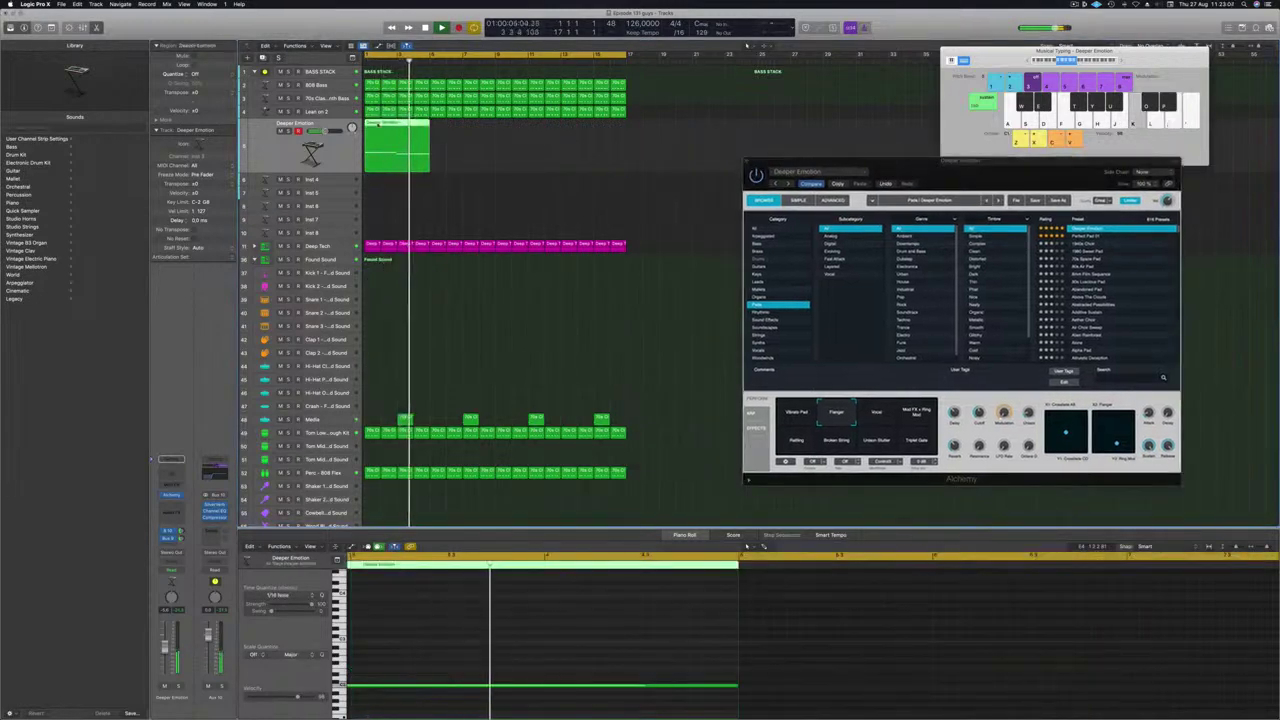
left_click_drag(378, 125, 546, 133)
left_click_drag(670, 138, 376, 146)
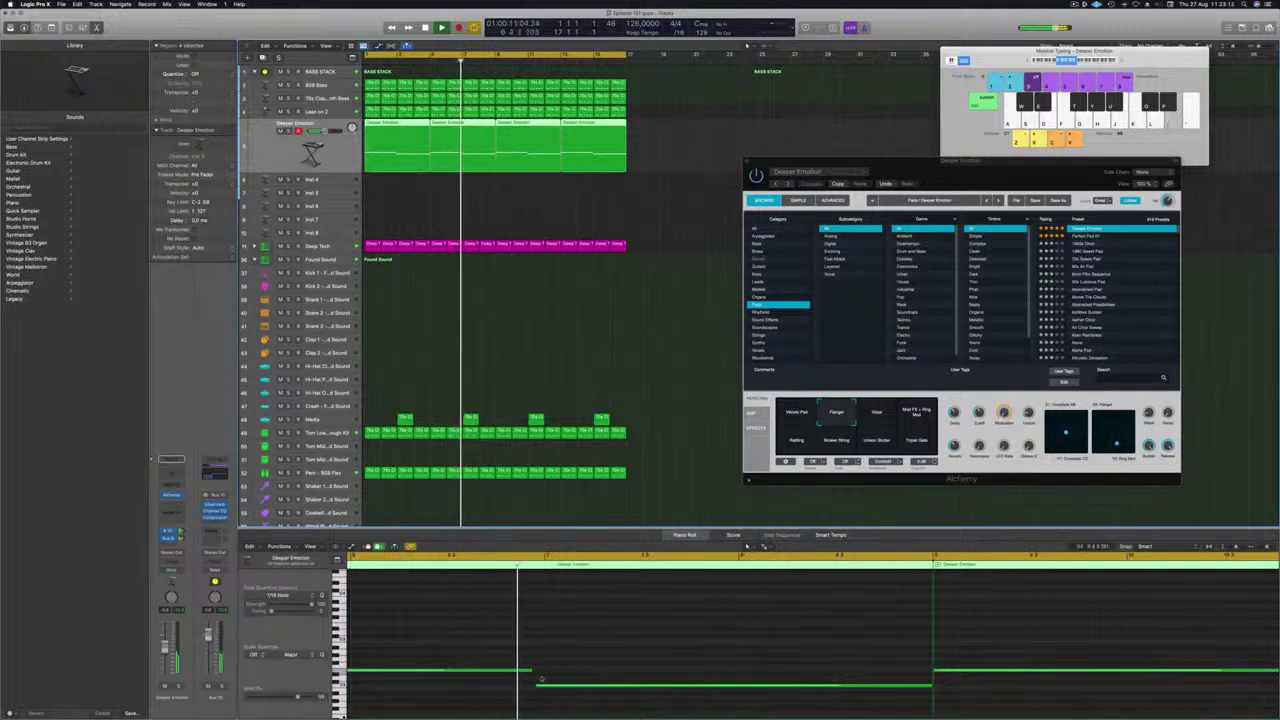
Select all the notes in the four pad regions and duplicate them an octave higher in the Piano Roll
scroll(534, 670, "down", 5)
left_click(523, 632)
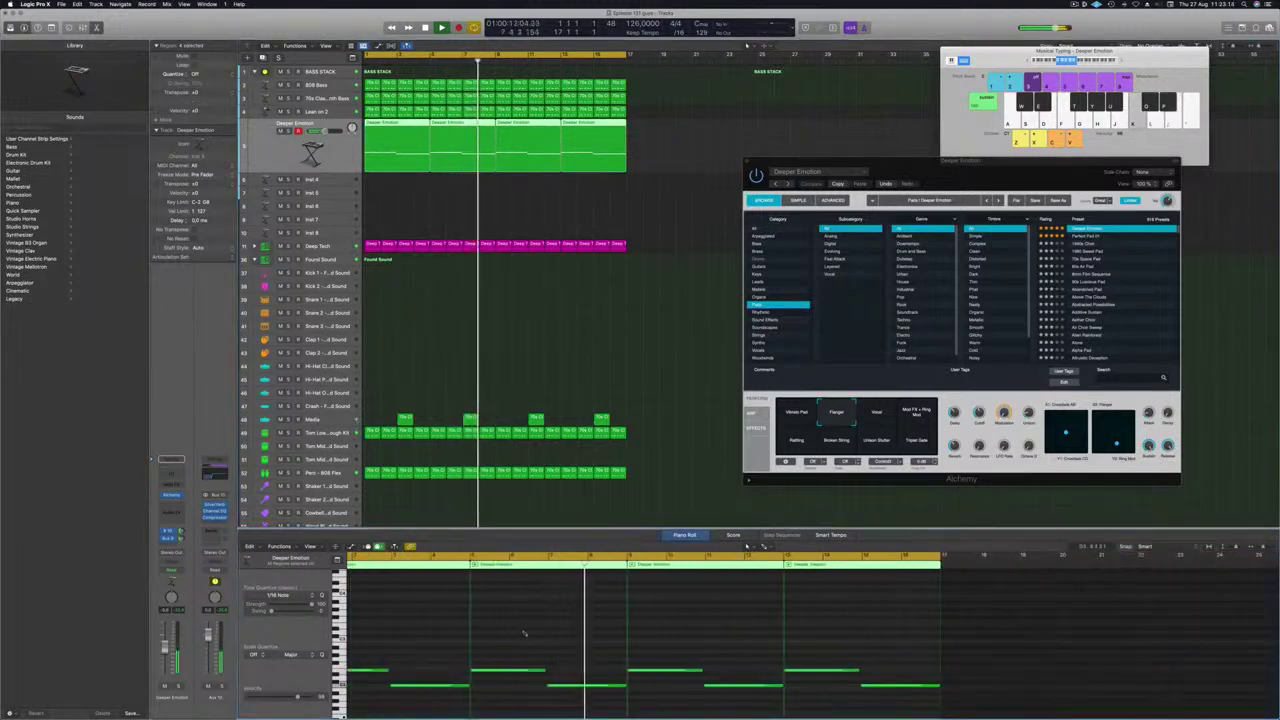
scroll(523, 633, "left", 3)
key("super+a")
left_click_drag(398, 668, 398, 634)
left_click_drag(966, 167, 873, 179)
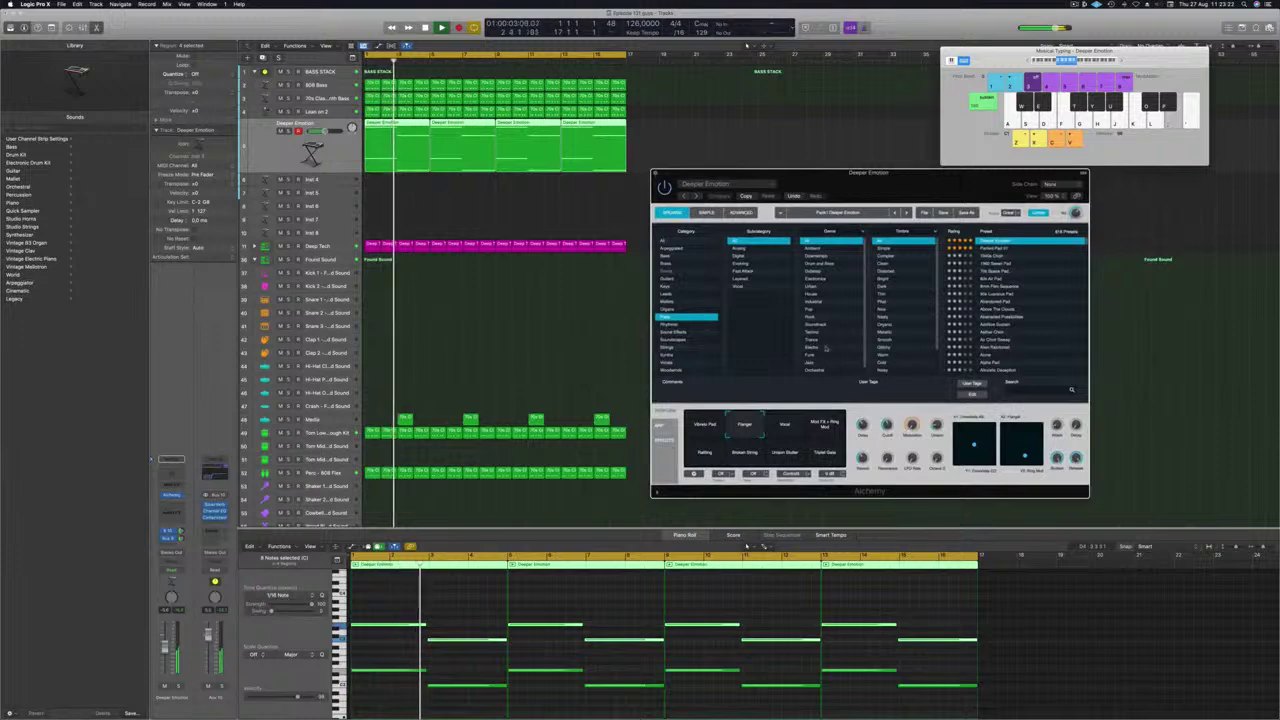
Audition other Deeper Emotion snapshots, including Vocal, Rattling and Broken String, against the doubled pad part
left_click(786, 424)
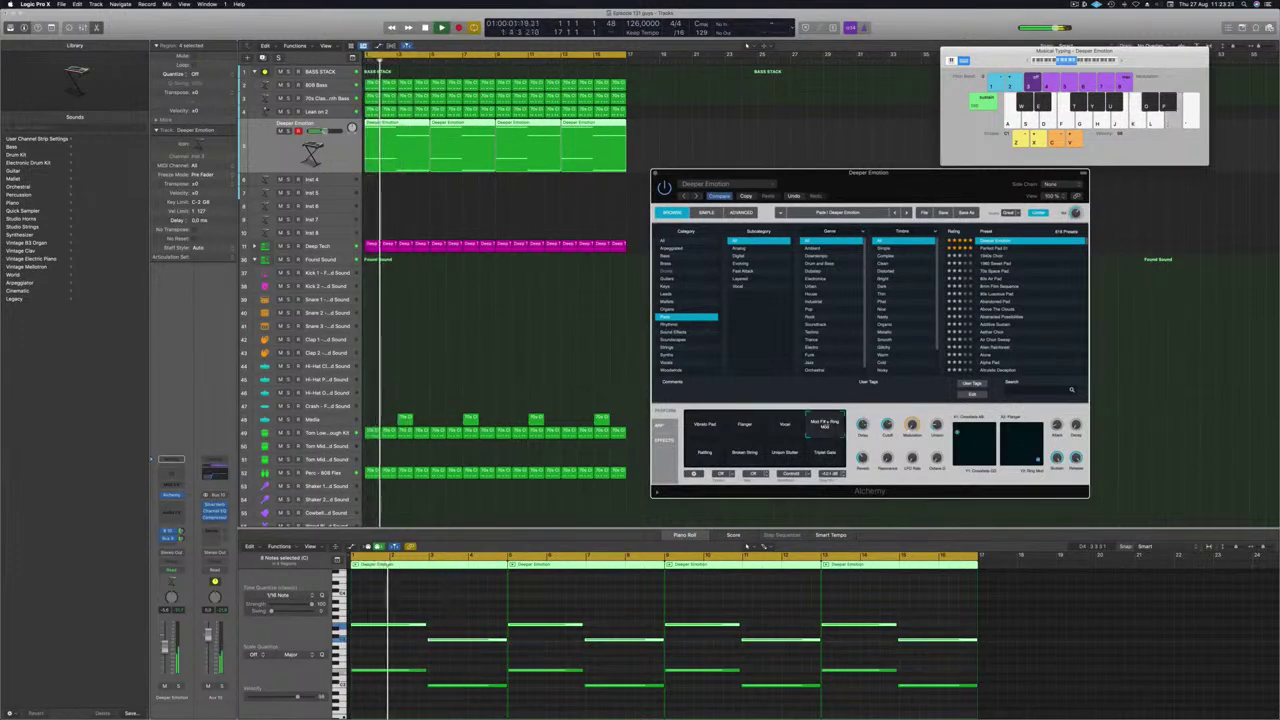
left_click(698, 453)
left_click(744, 456)
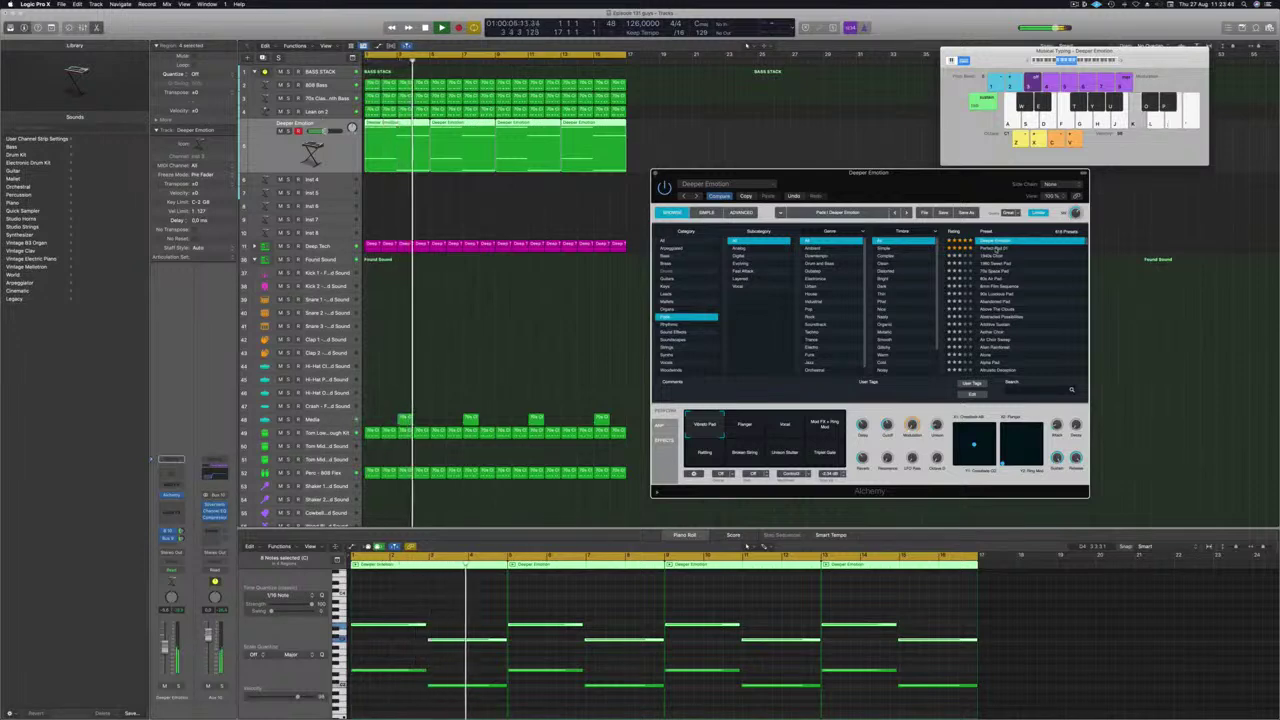
Audition Perfect Pad 01, its neighbouring Perfect Pad variants and Phaser Pad on the pad track
left_click(996, 249)
key("Return")
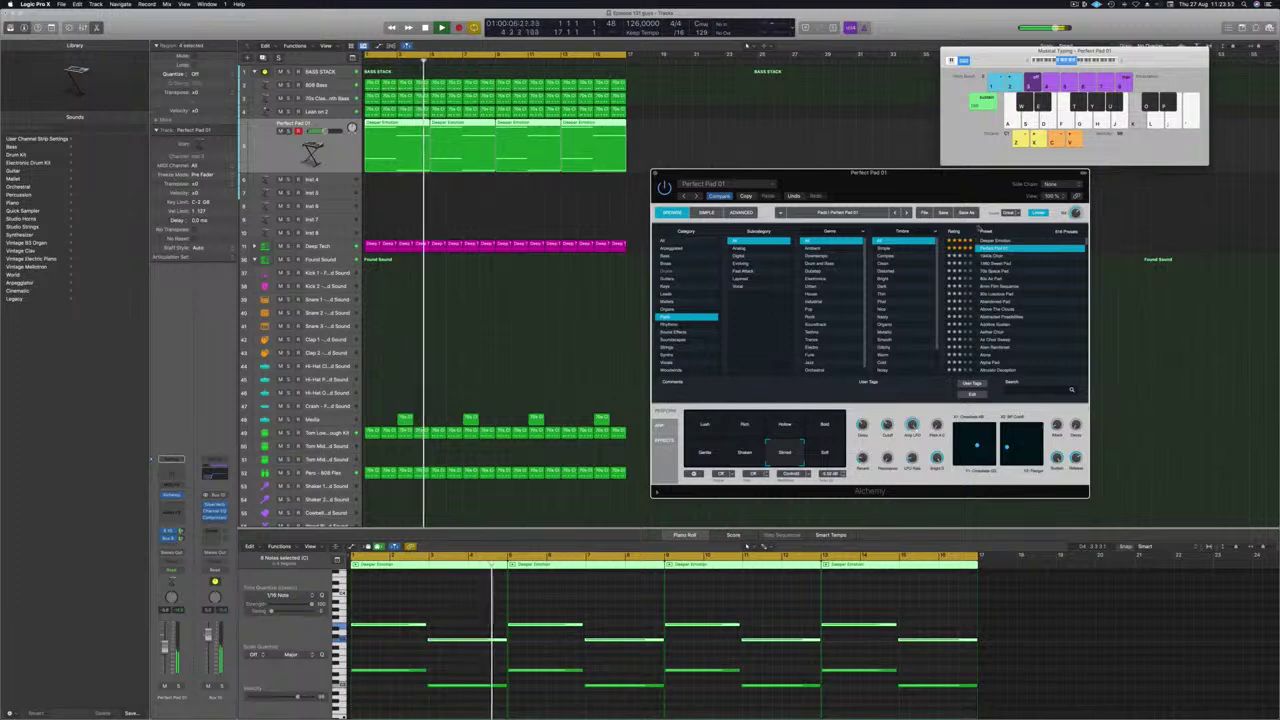
scroll(1025, 279, "down", 3)
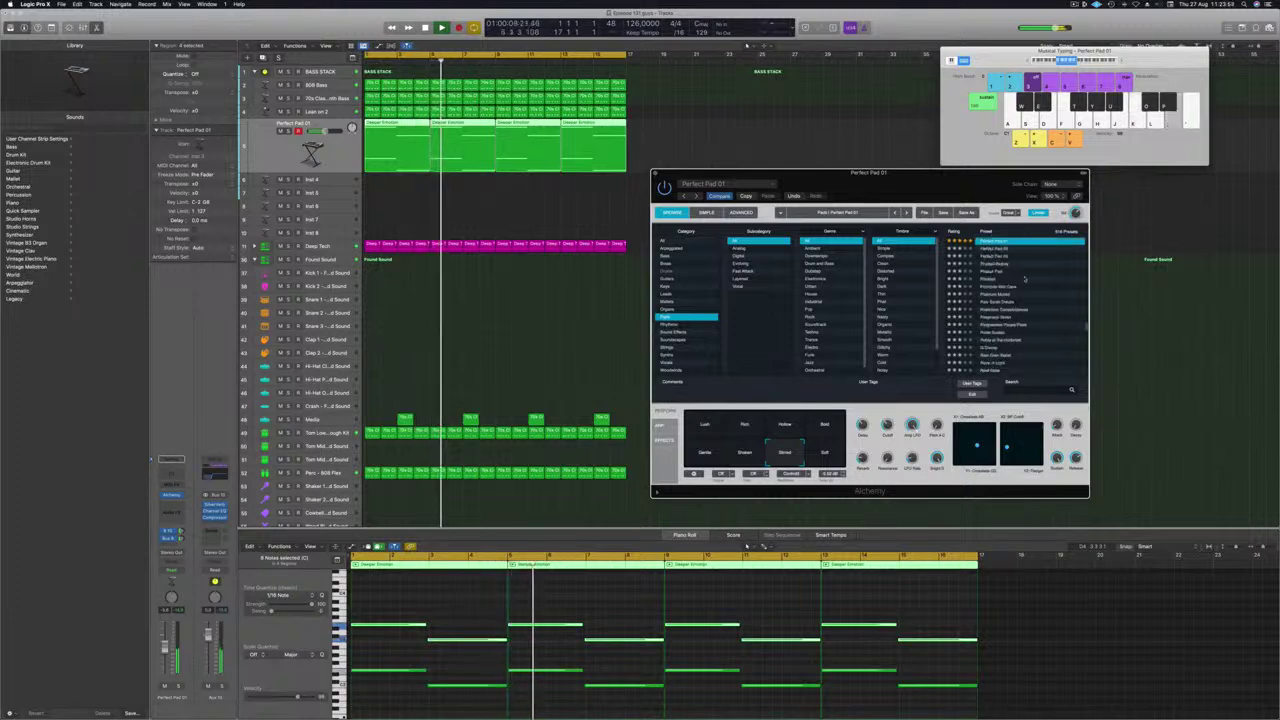
scroll(1025, 279, "up", 3)
left_click(995, 315)
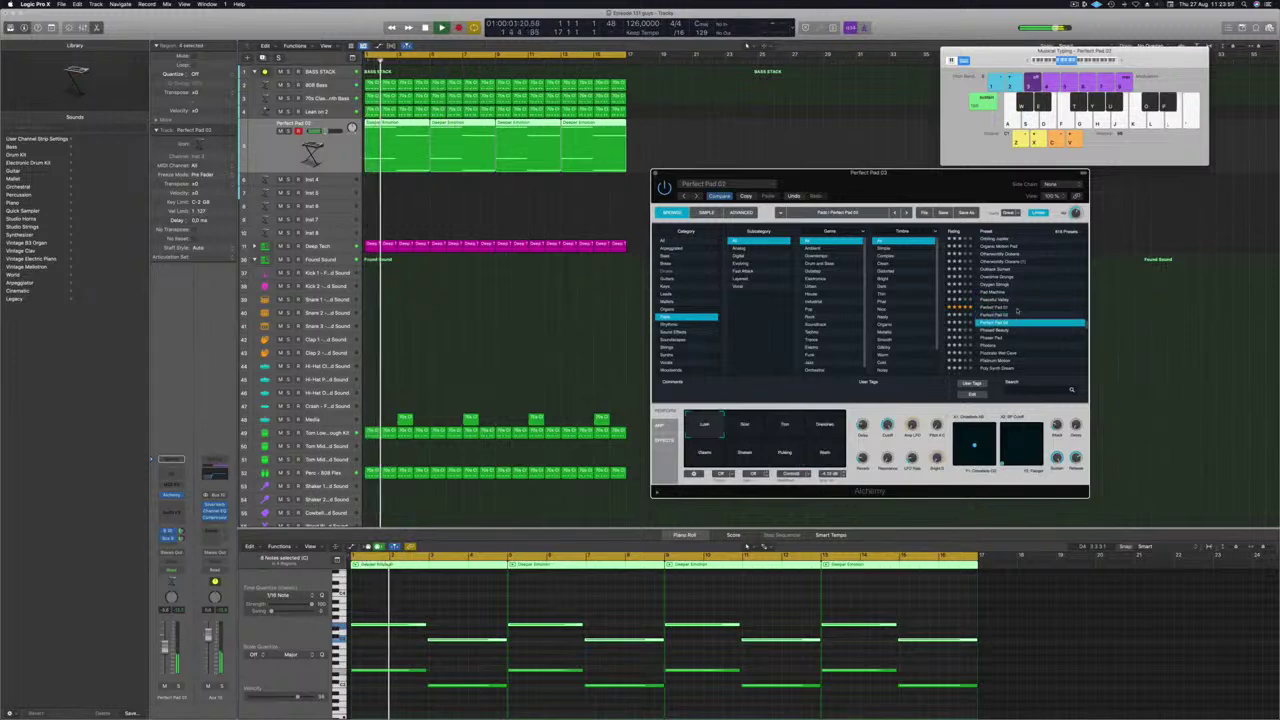
left_click(986, 339)
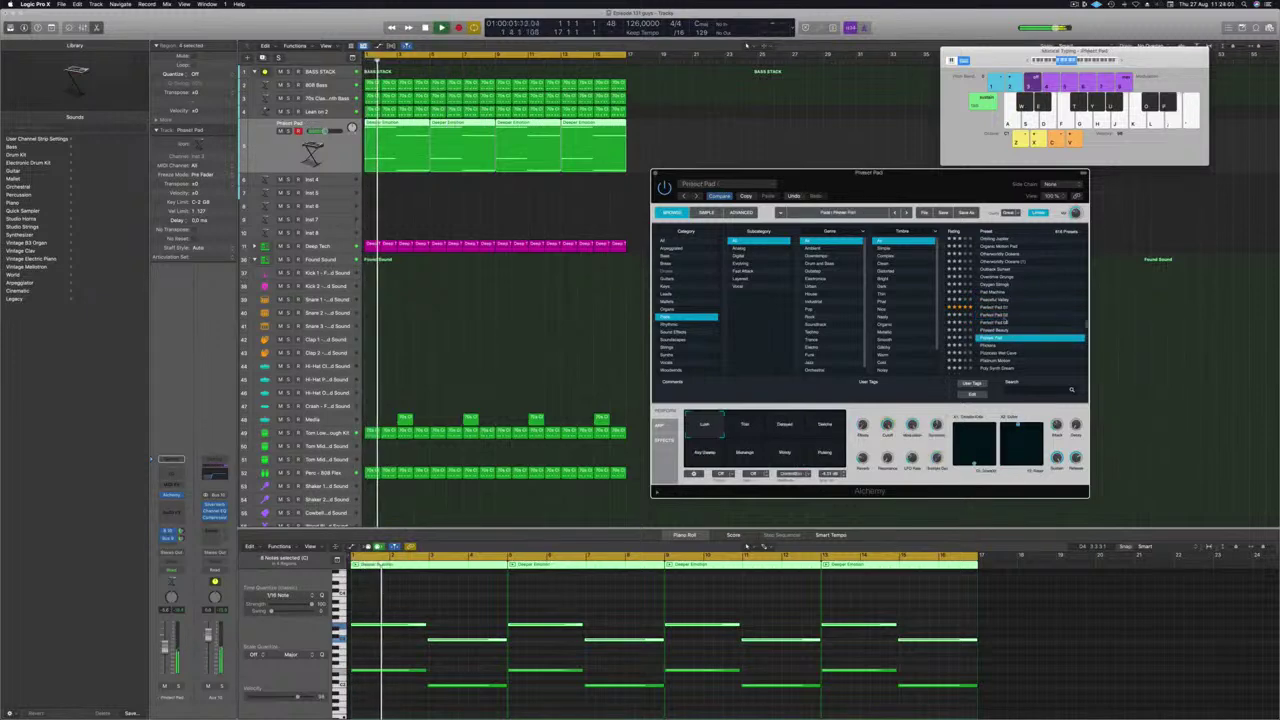
Try the Pizzicato Wet Cave and Positronic Consciousness presets on the pad track
scroll(1026, 304, "down", 2)
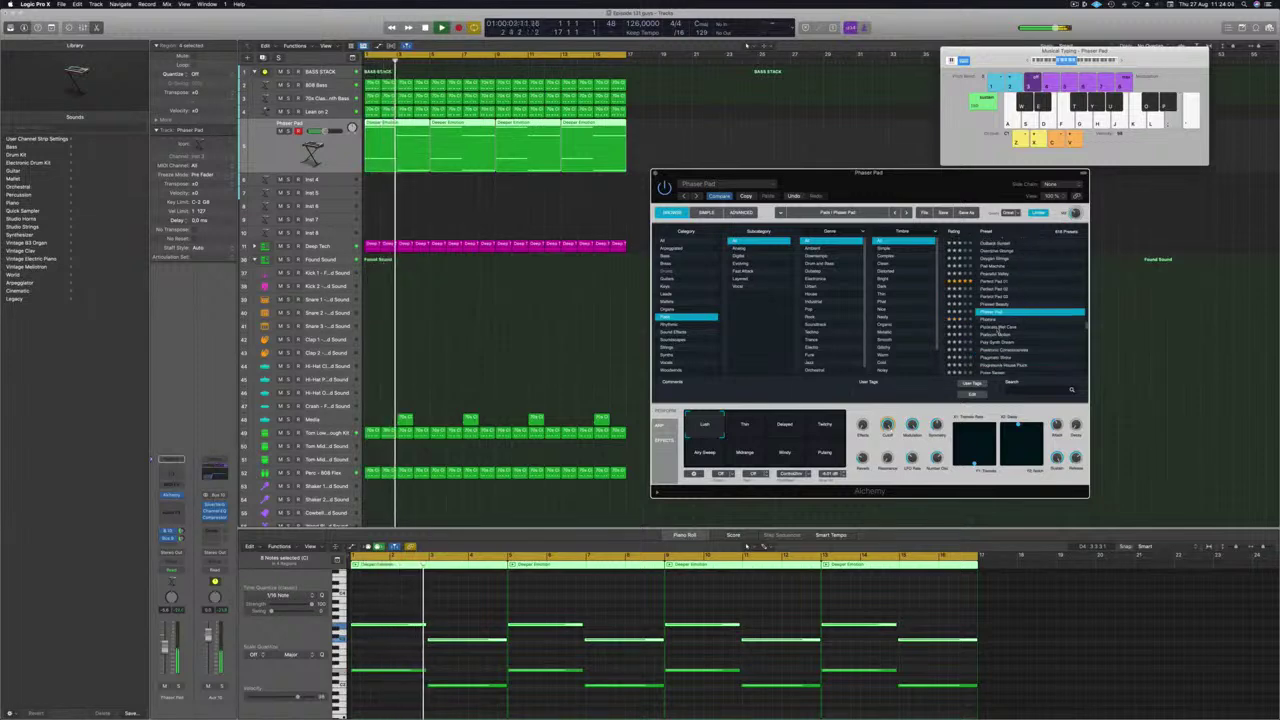
left_click(1000, 327)
scroll(1028, 309, "down", 2)
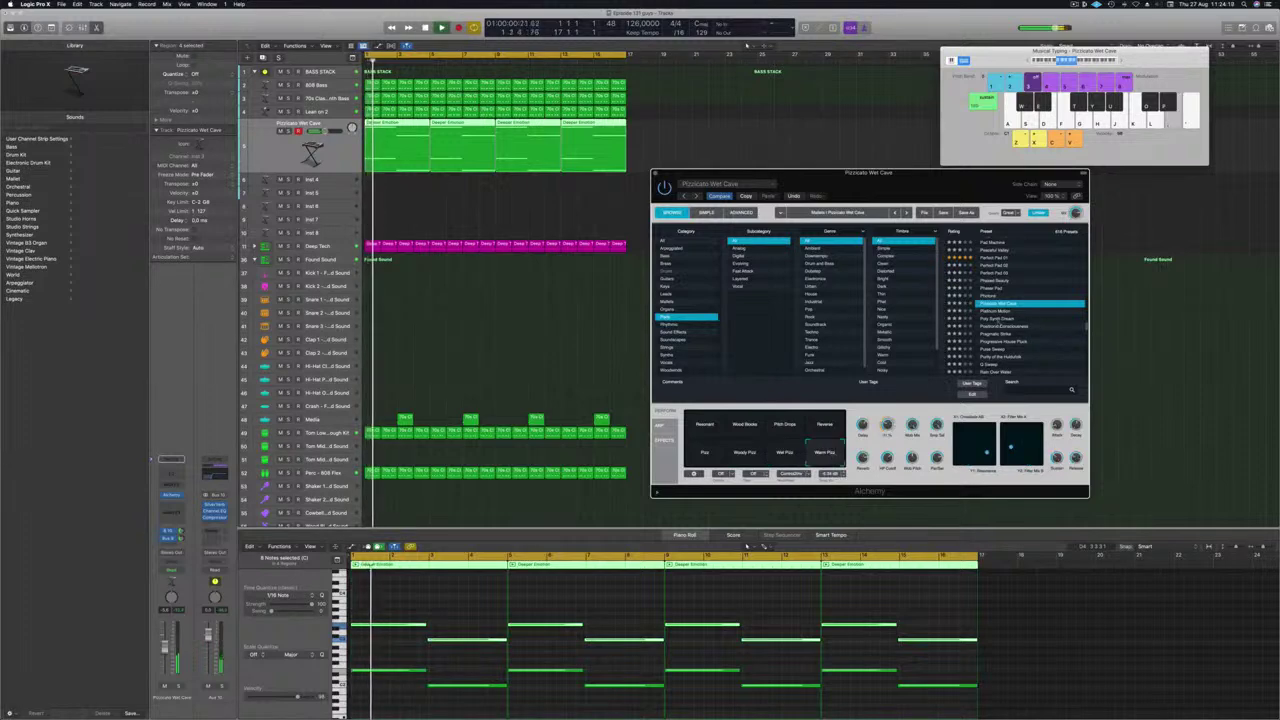
scroll(1043, 294, "down", 3)
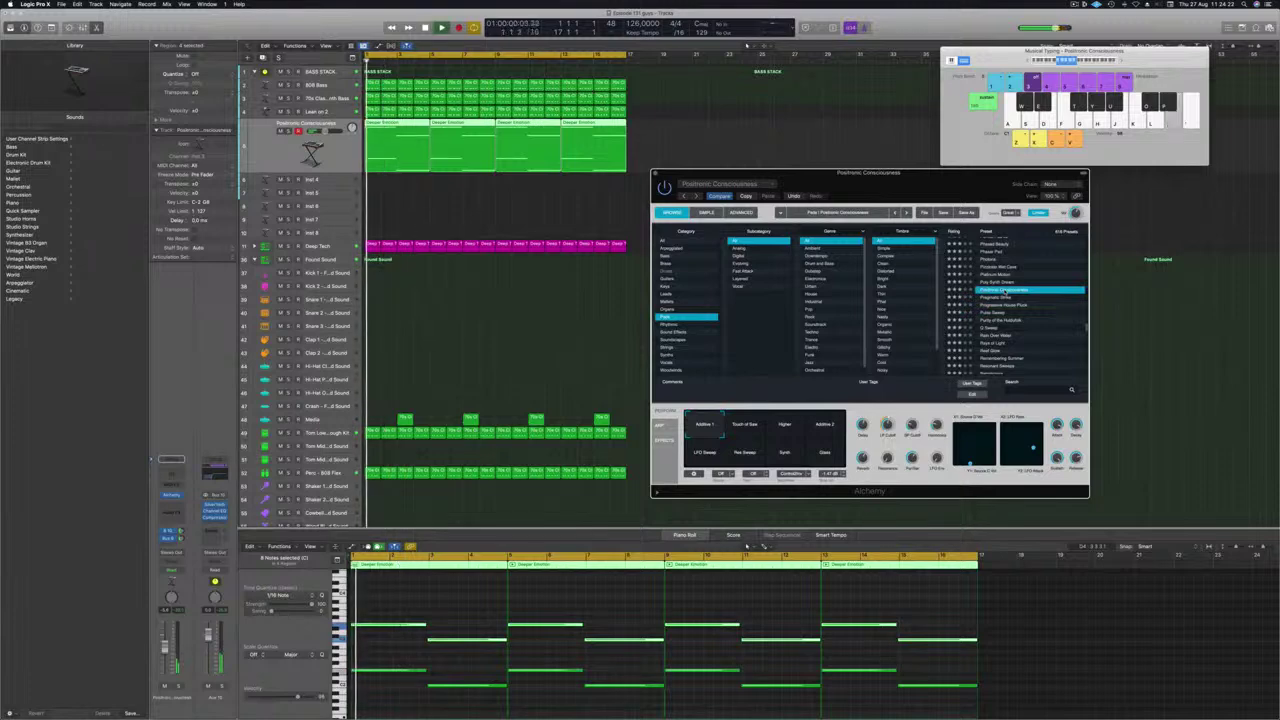
Move the Alchemy window aside and audition Positronic Consciousness snapshots, including Higher, Additive 2, LFO Sweep and Synth
left_click_drag(928, 183, 1023, 160)
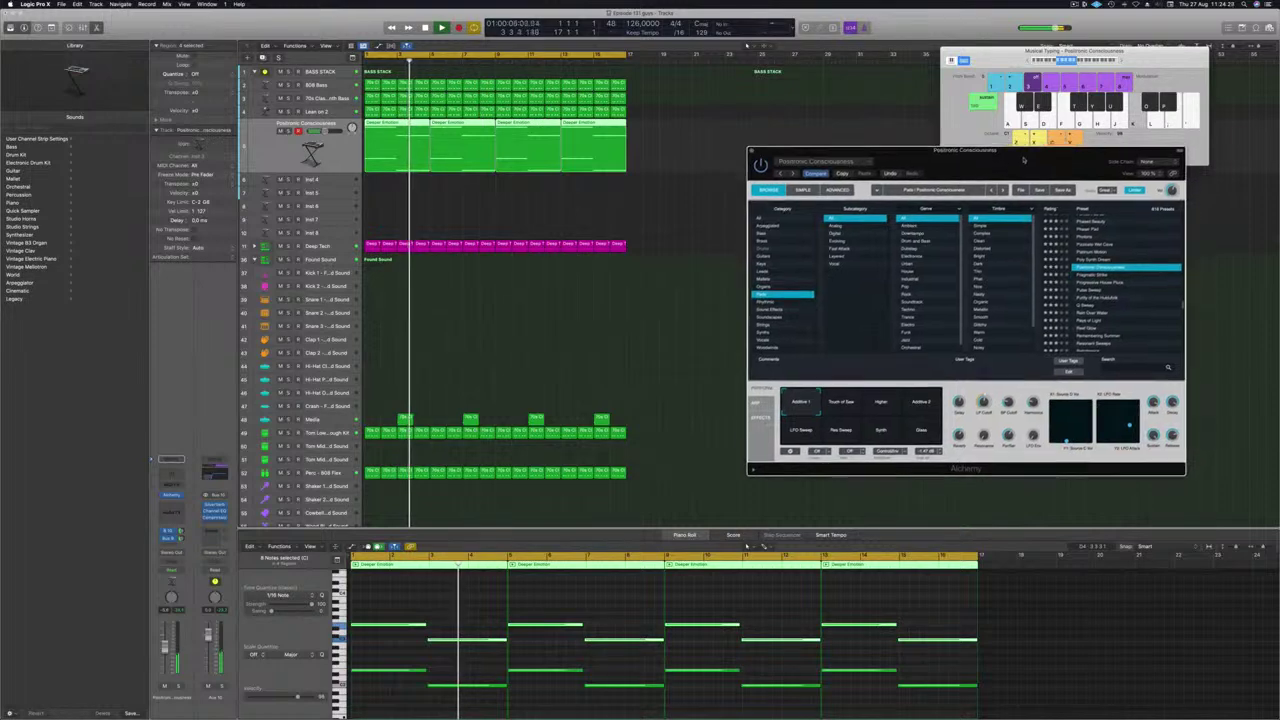
left_click(882, 402)
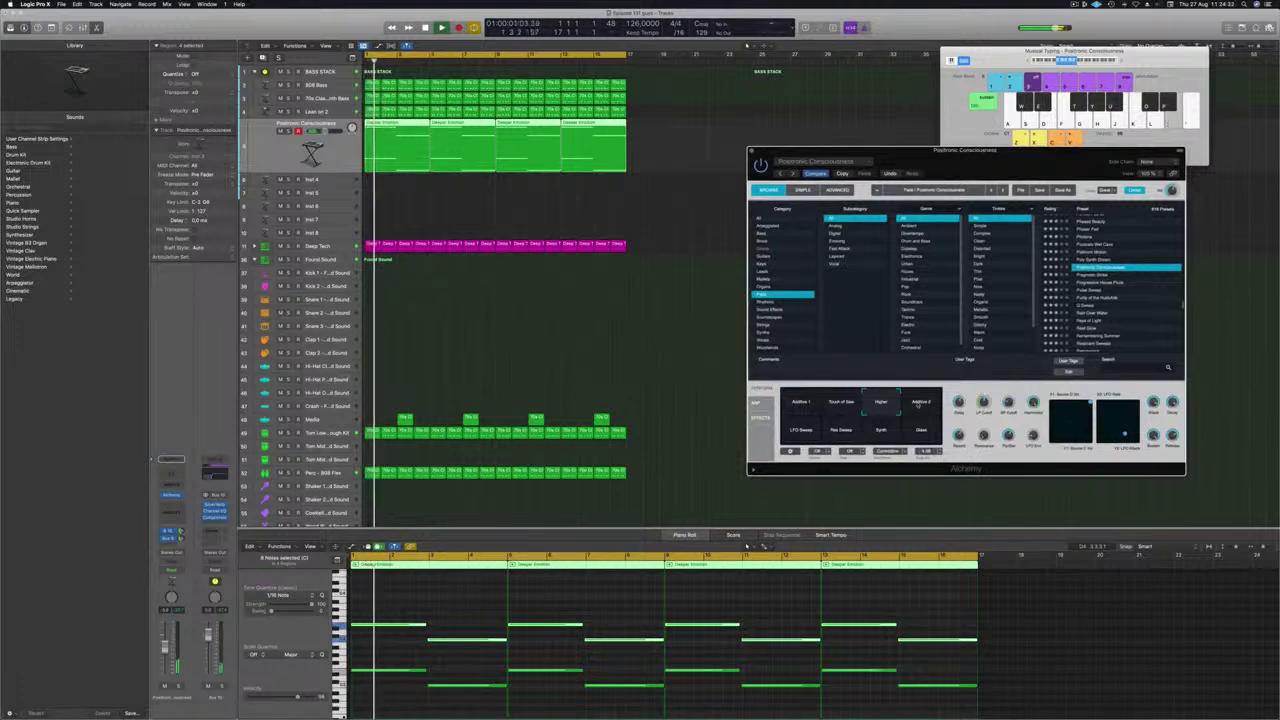
left_click(918, 404)
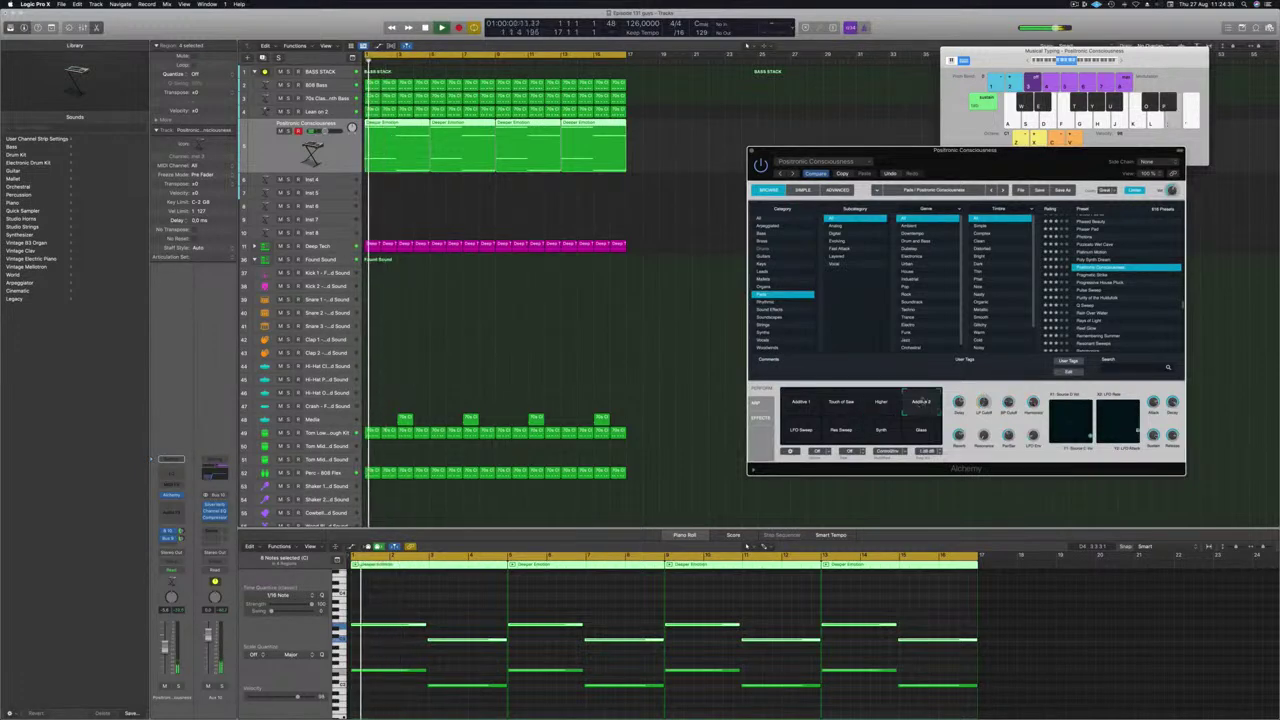
left_click(798, 435)
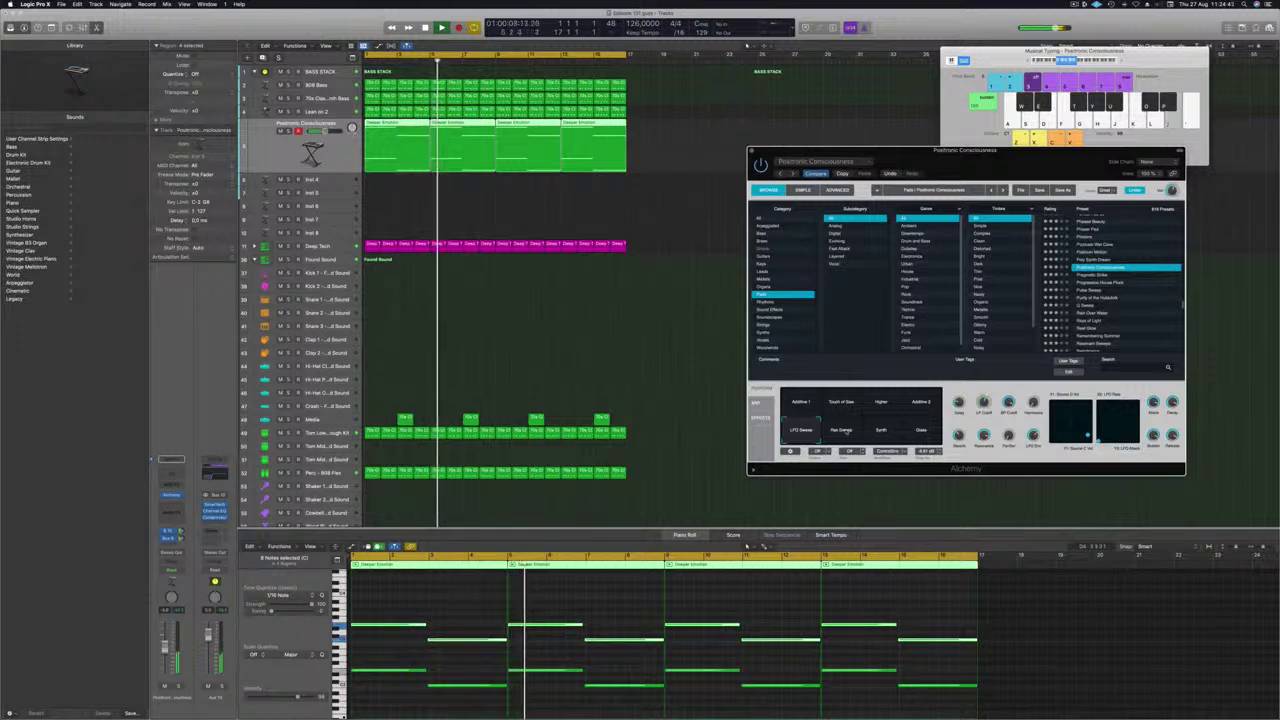
left_click(843, 431)
left_click(881, 431)
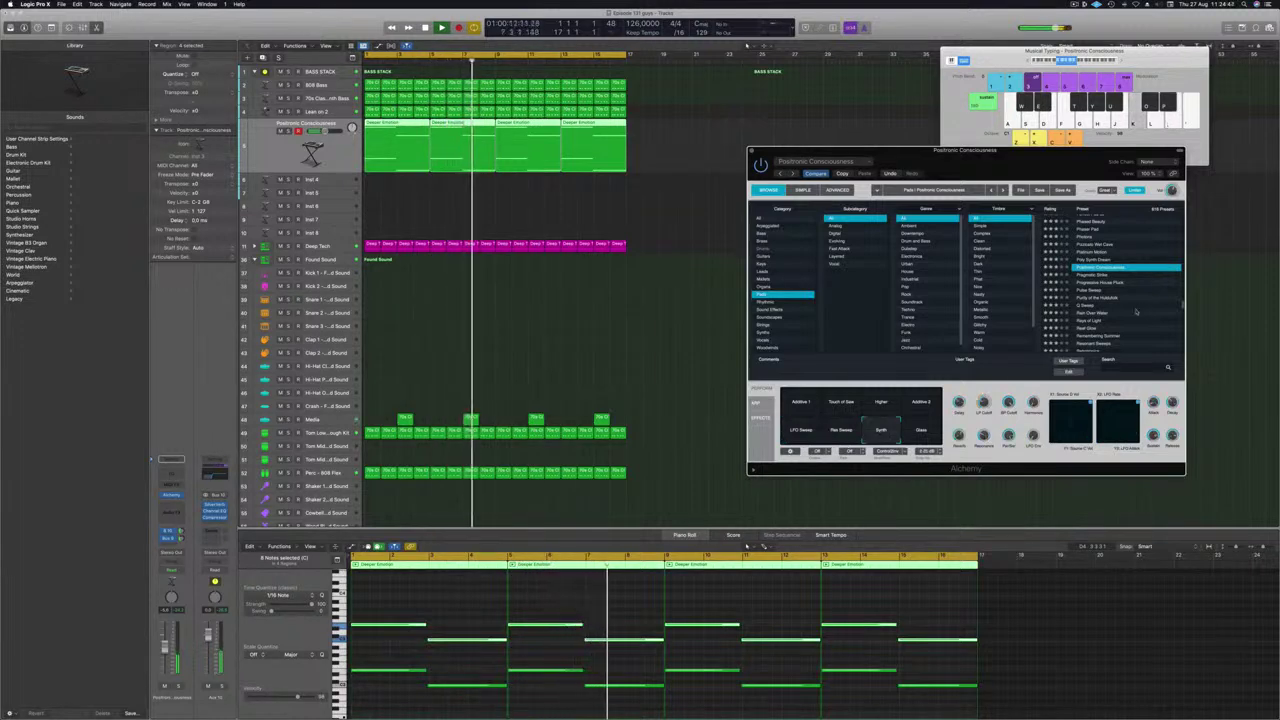
Load the Rain Over Water preset on the pad track and play it from the start
left_click(1096, 314)
key("Return")
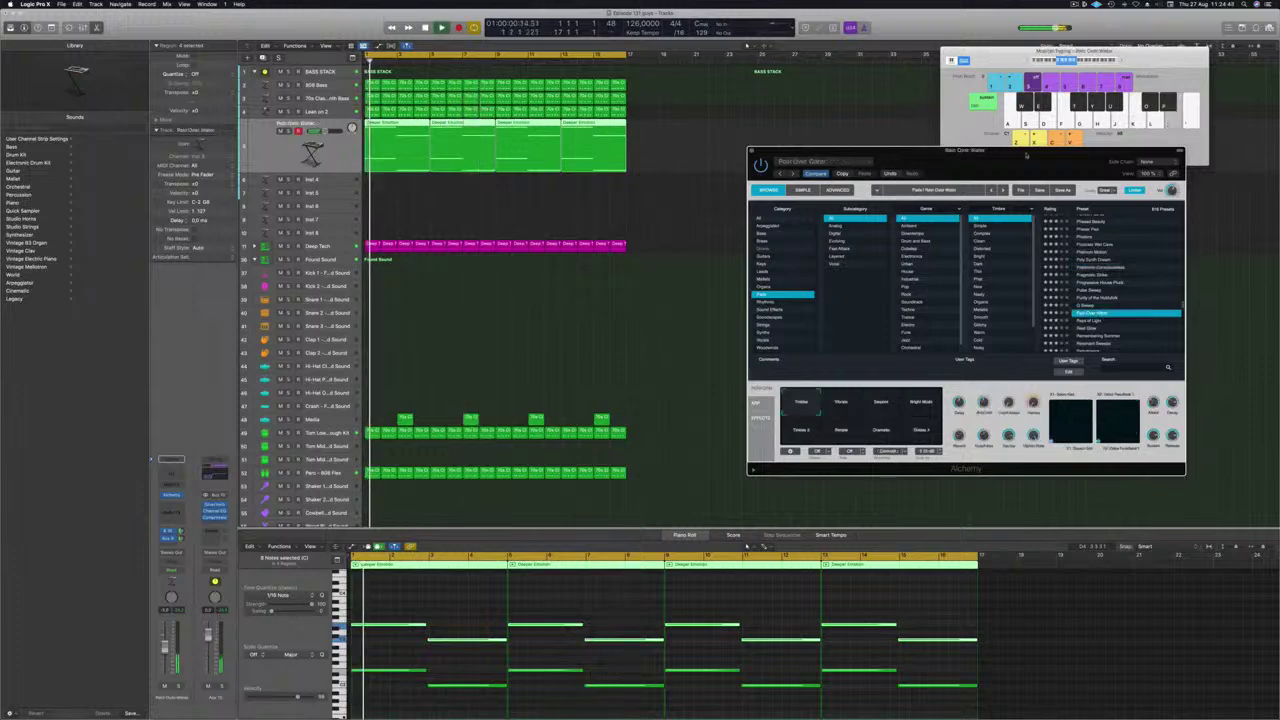
Reposition the Alchemy window, load the Rays of Light preset on the pad track and play it from the start
left_click_drag(965, 150, 893, 90)
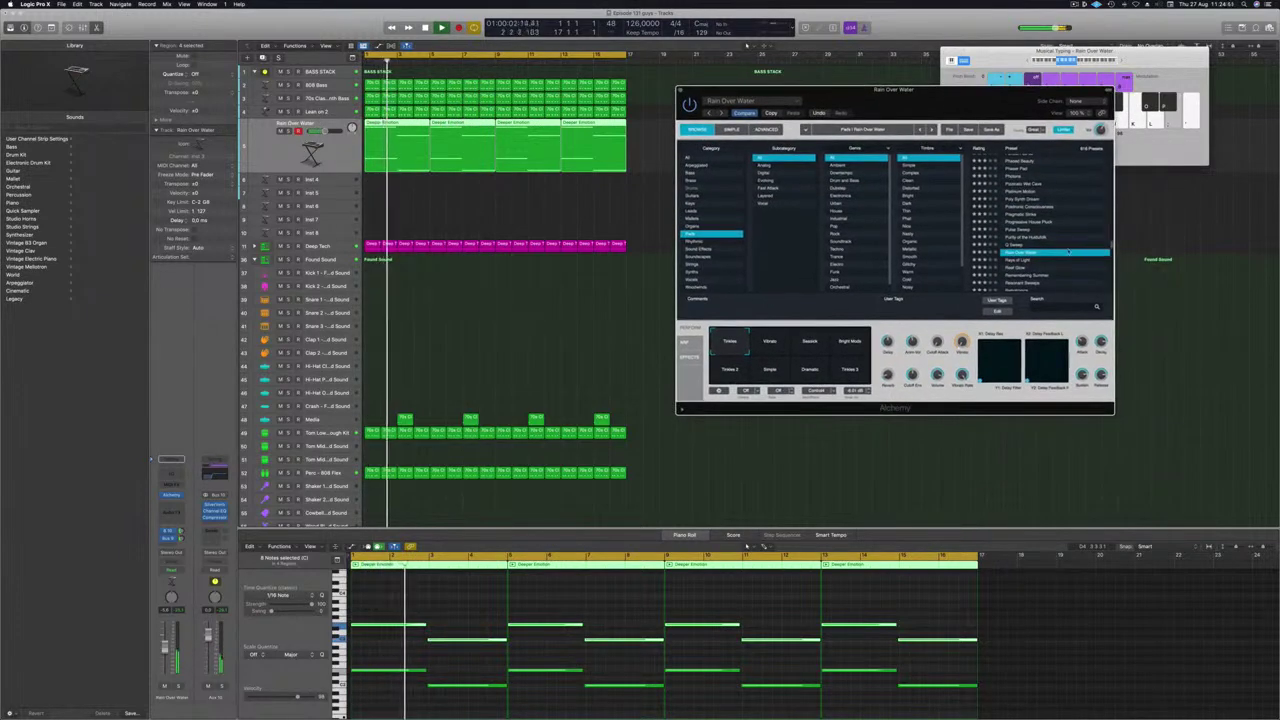
scroll(1028, 254, "down", 1)
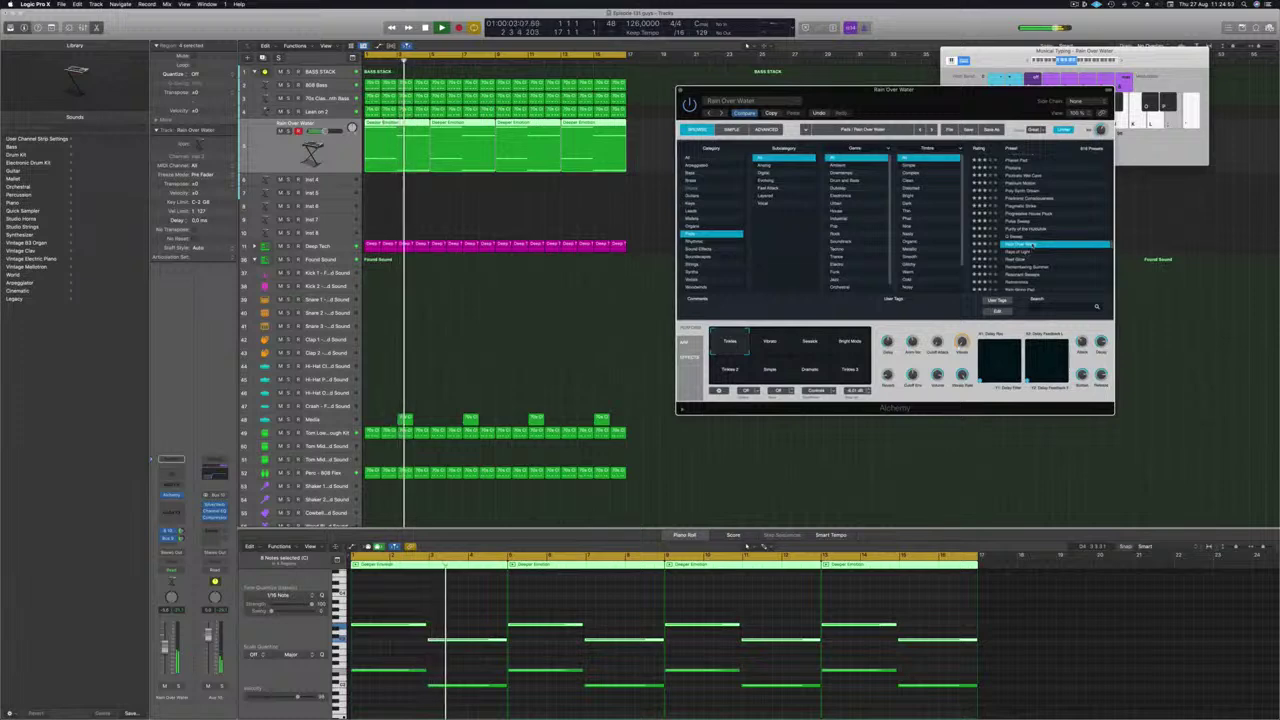
left_click(1030, 251)
key("Return")
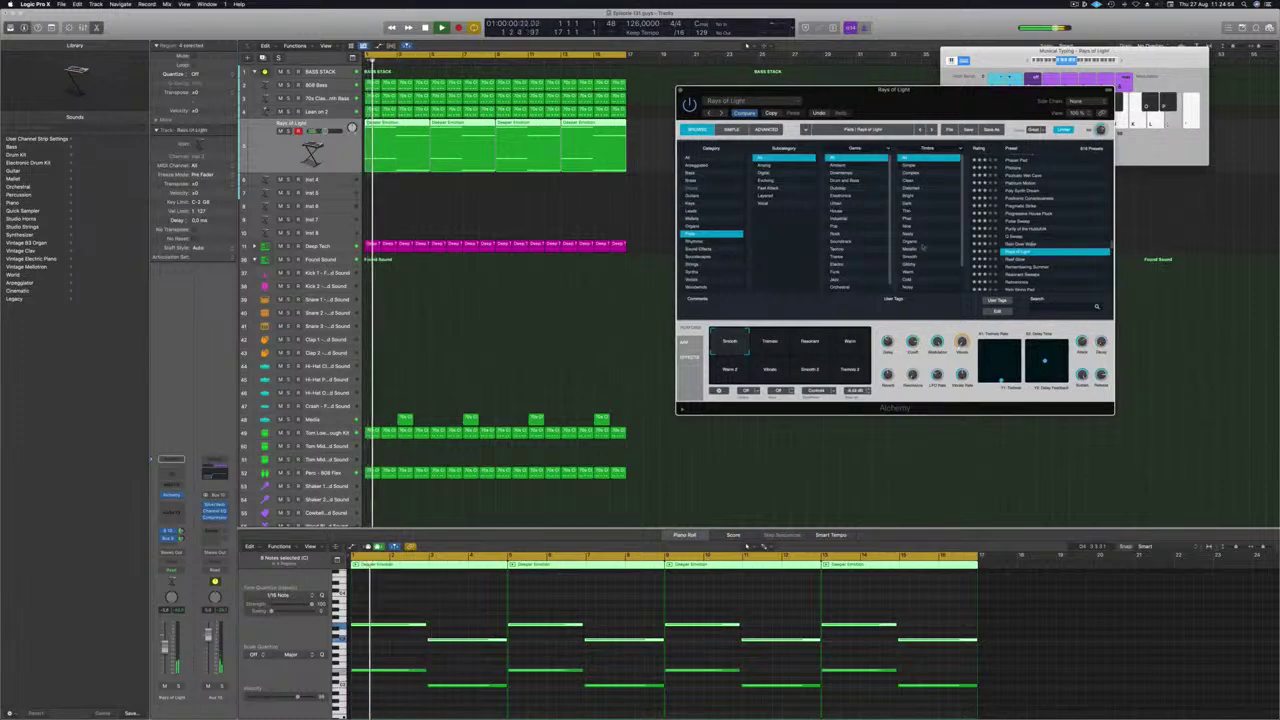
scroll(1041, 207, "up", 15)
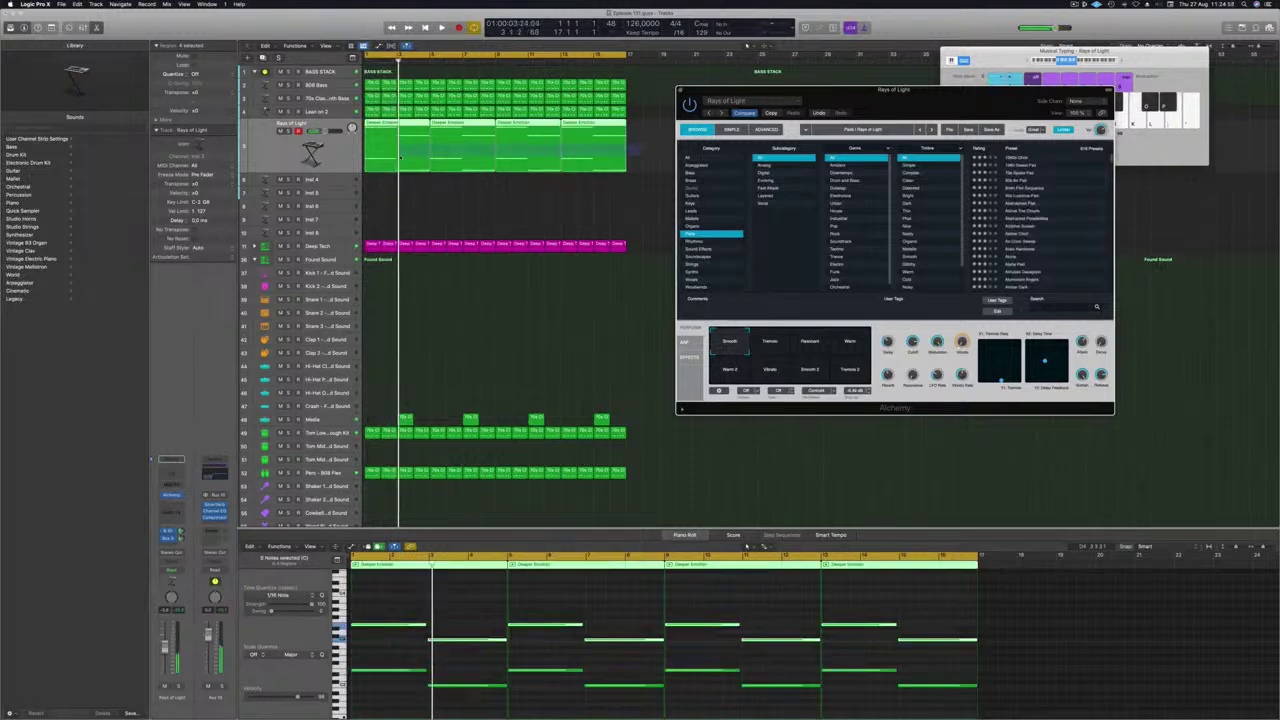
Delete all the regions on the Rays of Light track and move the Alchemy window off the arrangement
key("Delete")
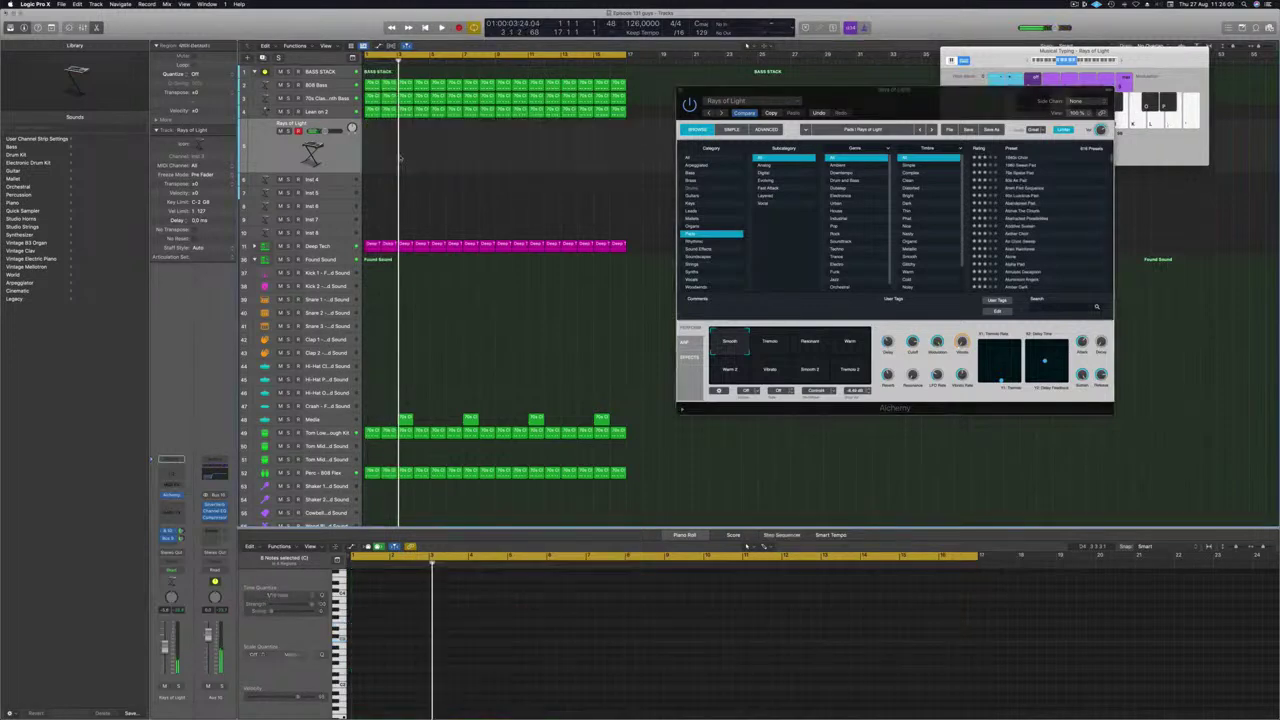
left_click_drag(906, 103, 880, 97)
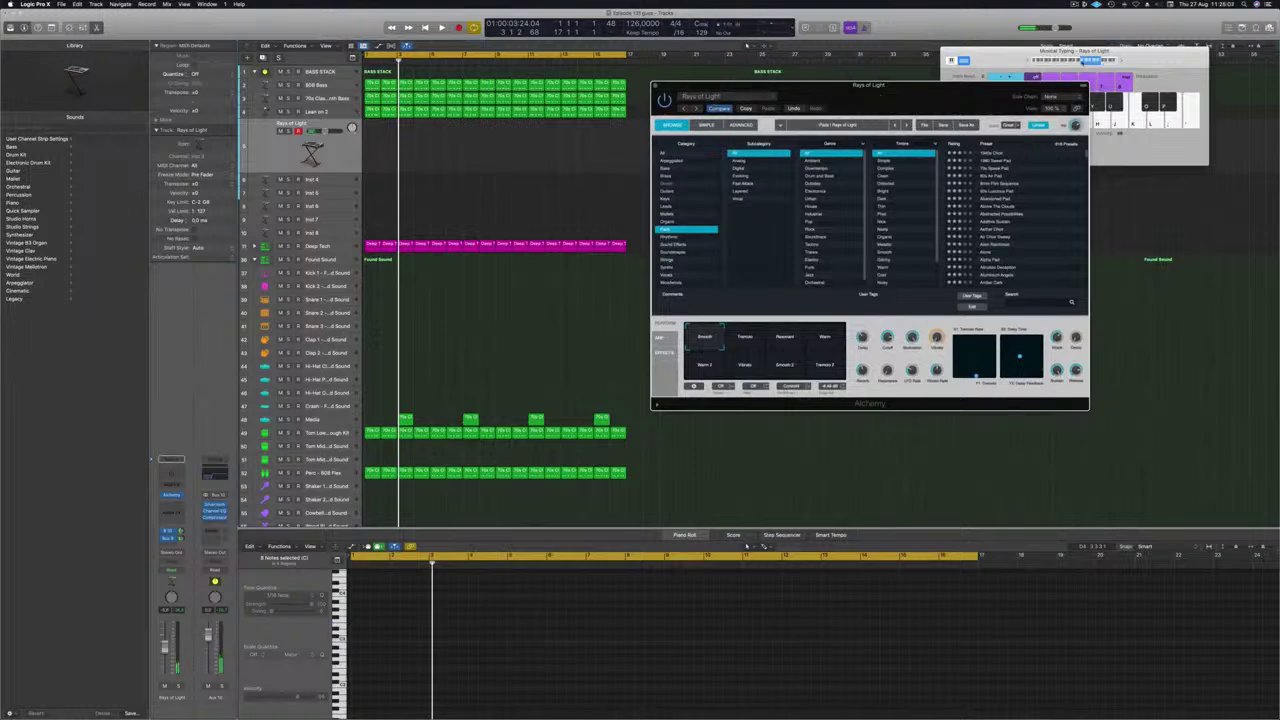
left_click(1082, 60)
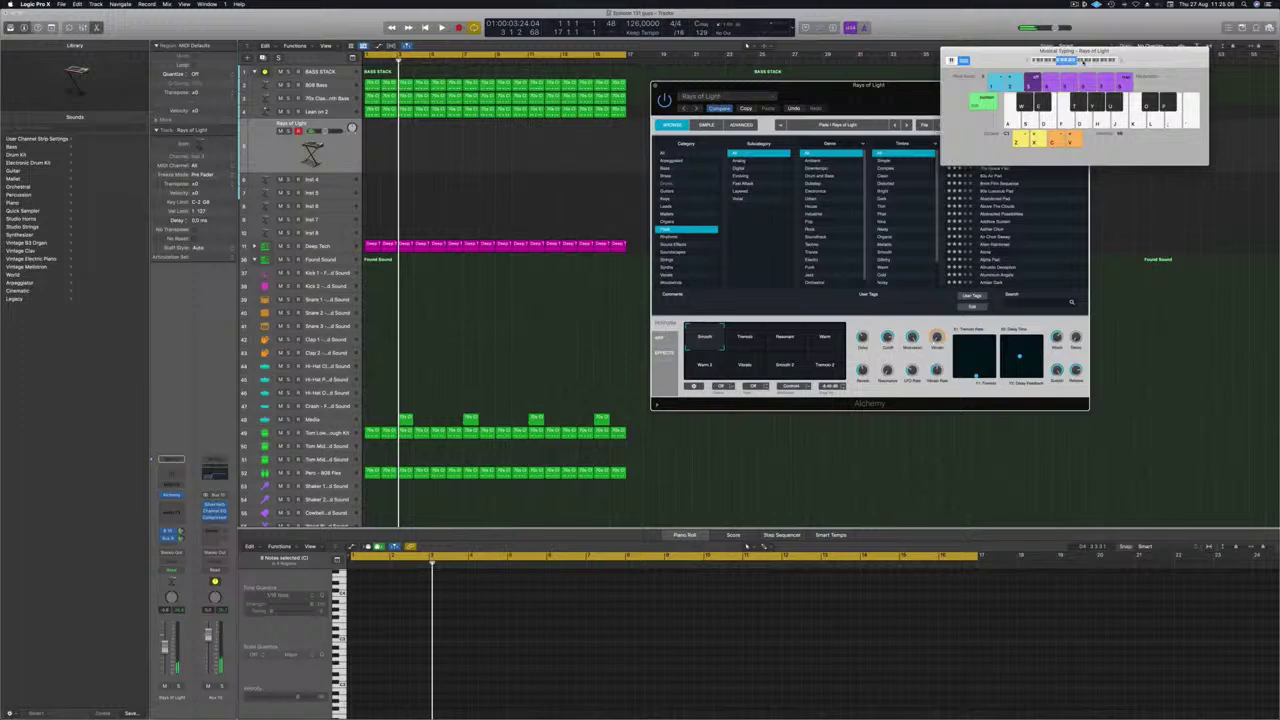
left_click_drag(905, 90, 1043, 104)
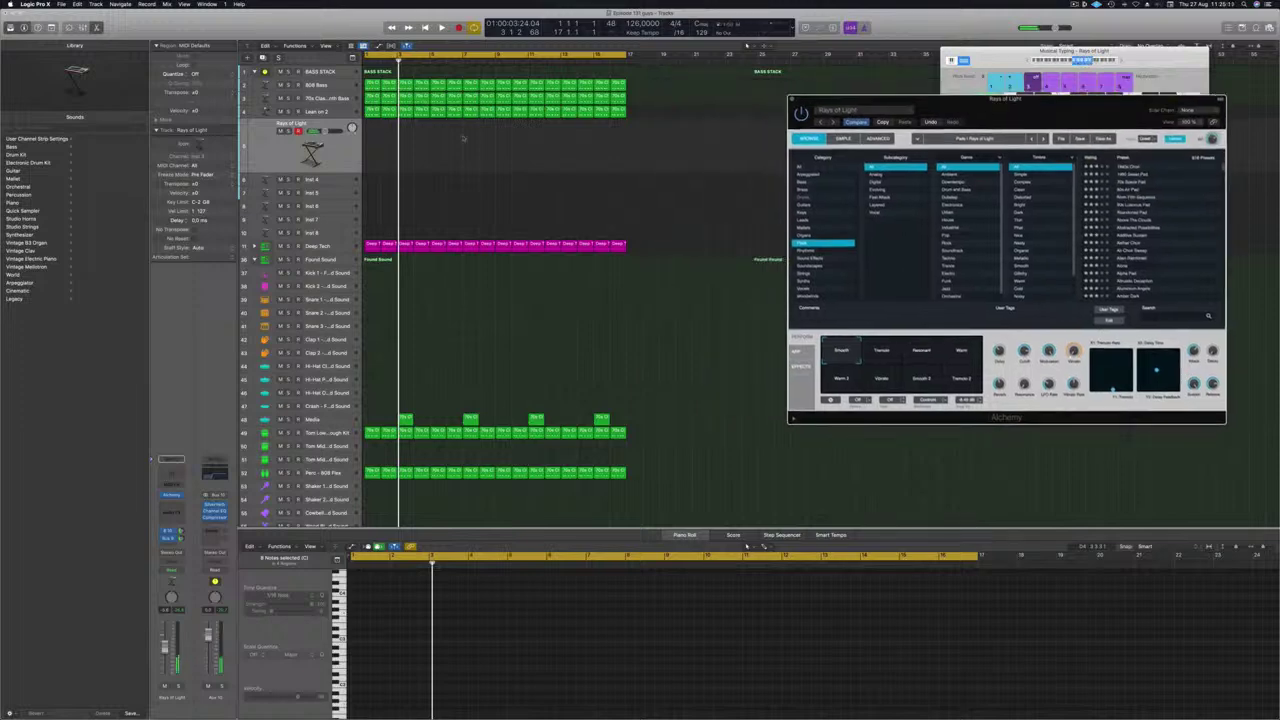
Open Alchemy on the Inst 4 track with the Chill Organ preset, play the loop and move the synth window clear of the arrangement
left_click(268, 155)
left_click(334, 183)
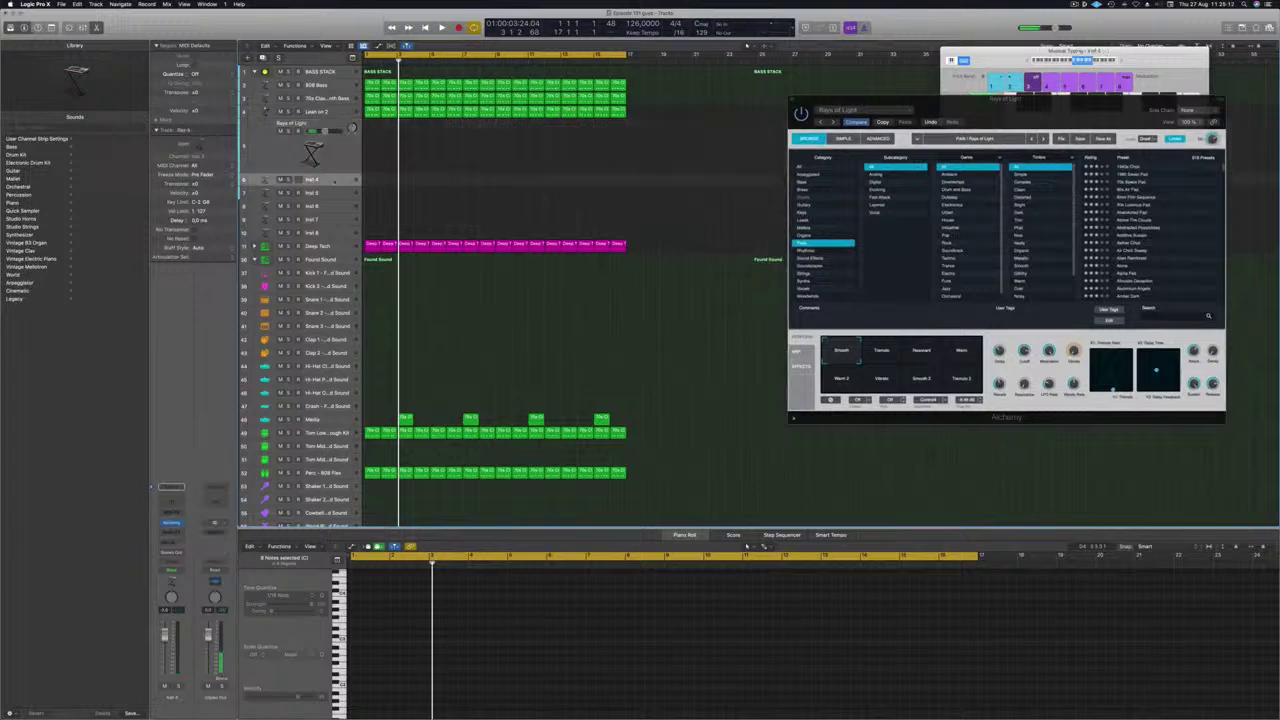
left_click(172, 523)
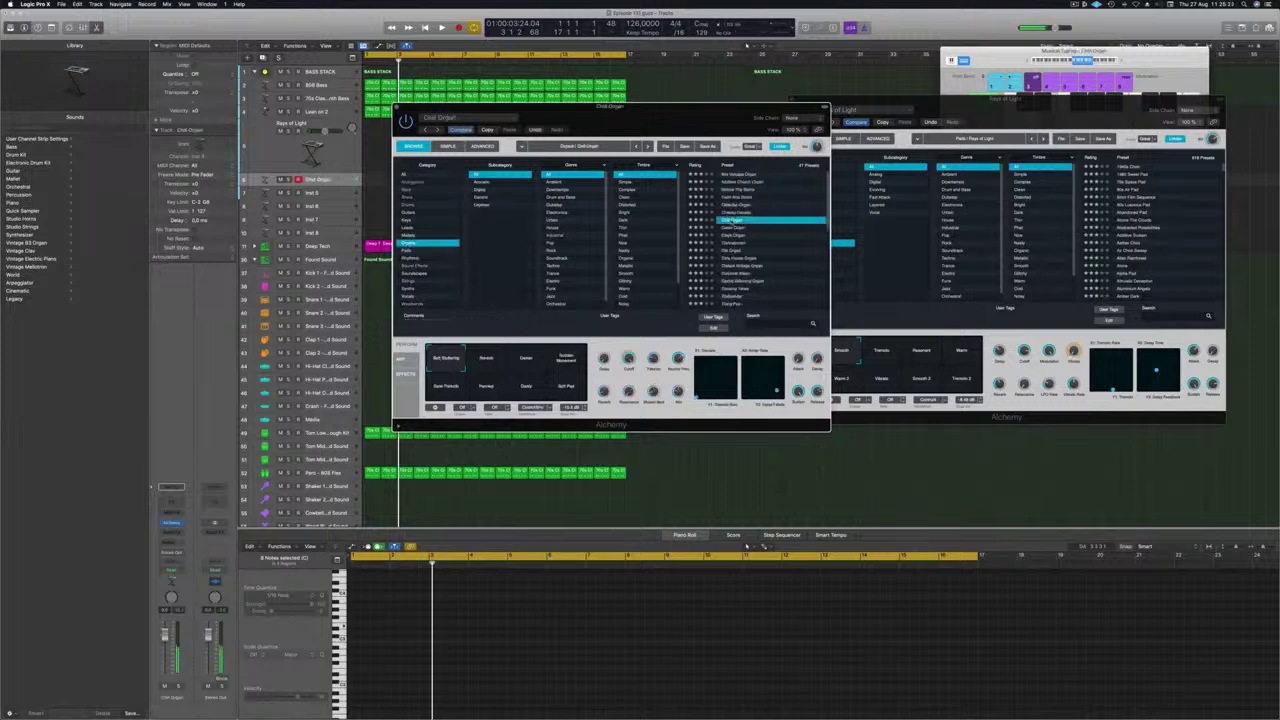
key("space")
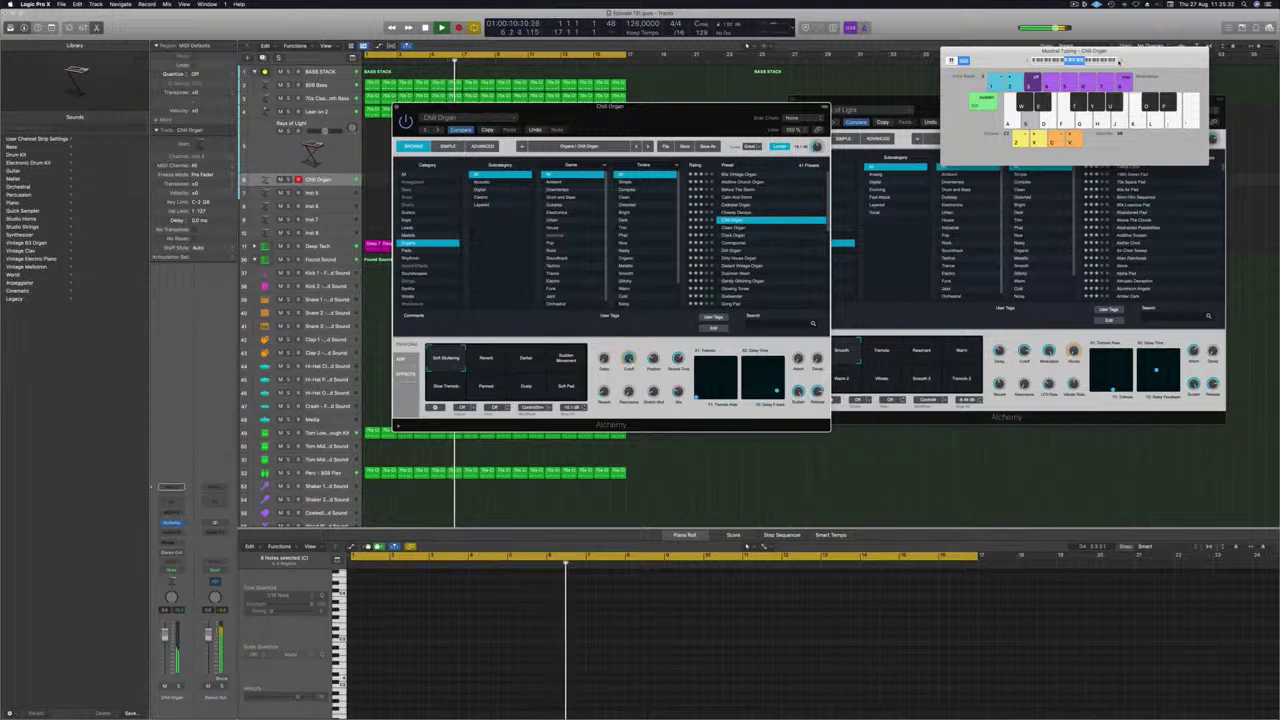
left_click_drag(653, 121, 904, 187)
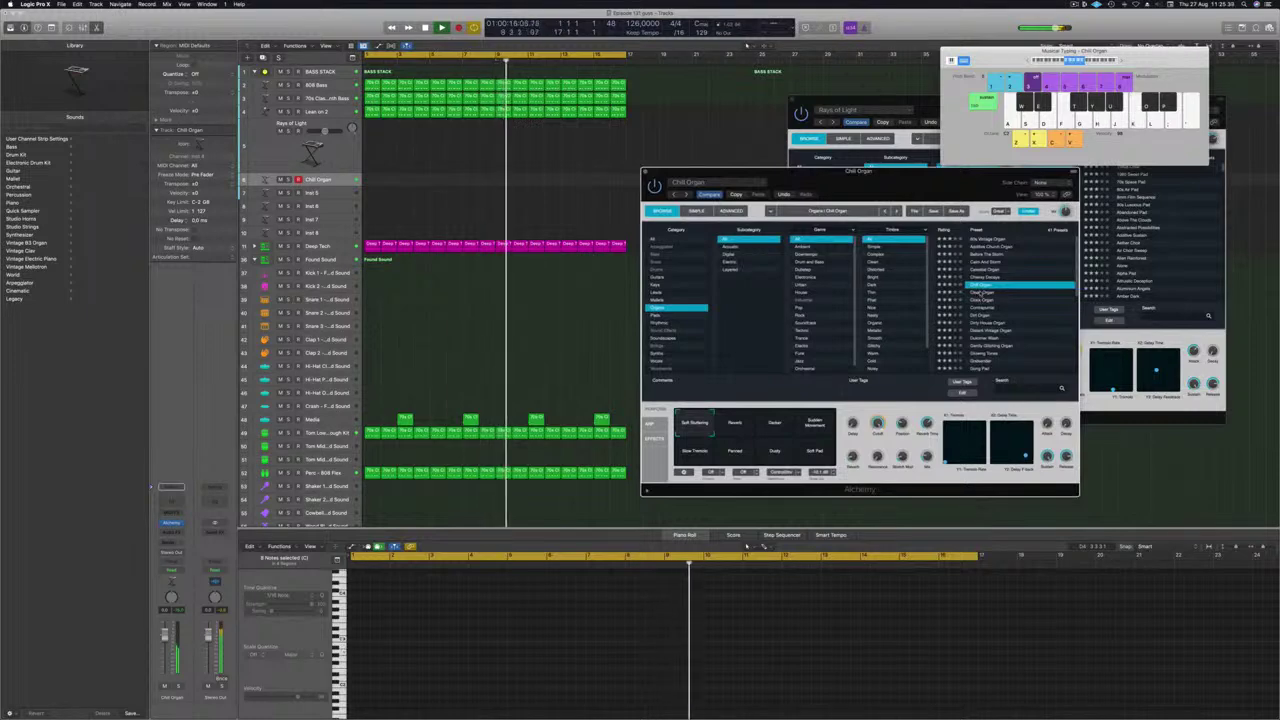
Audition the Clean Organ, Clock Organ and Distant Vintage Organ presets, plus the one listed after Clock Organ, while the loop plays
left_click(981, 293)
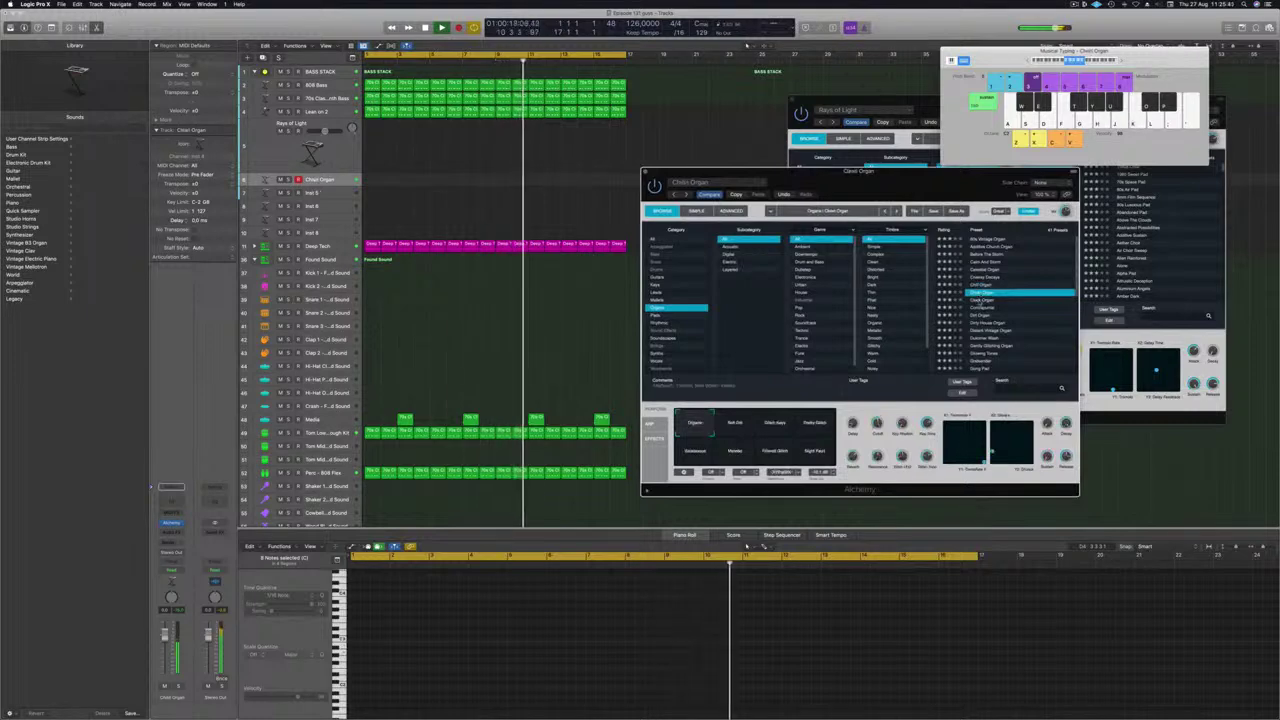
left_click(981, 300)
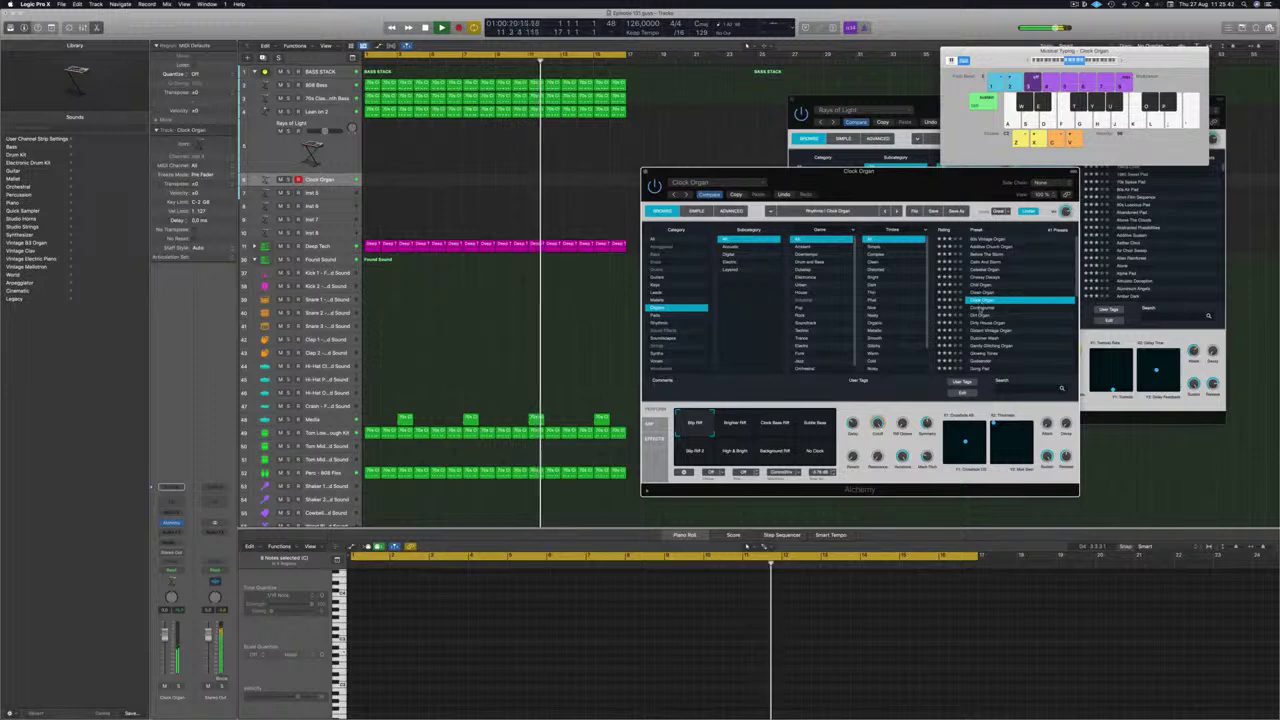
left_click(981, 307)
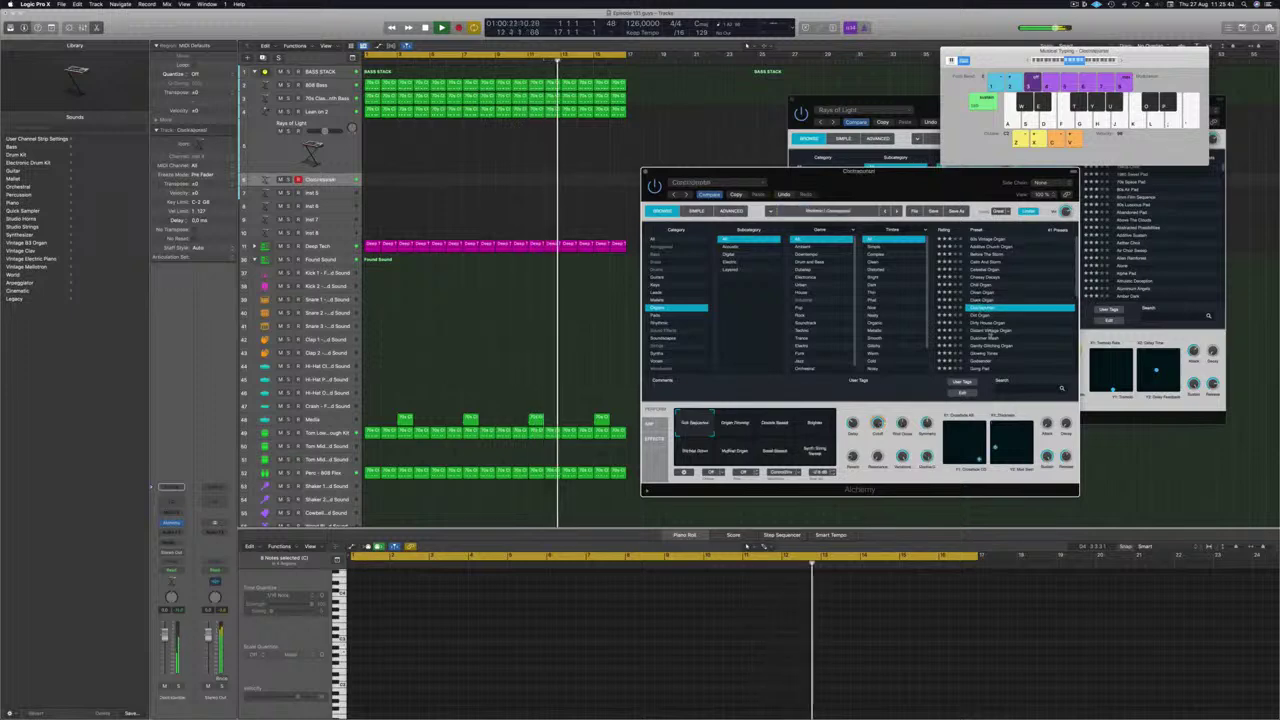
left_click(991, 331)
scroll(1000, 320, "down", 3)
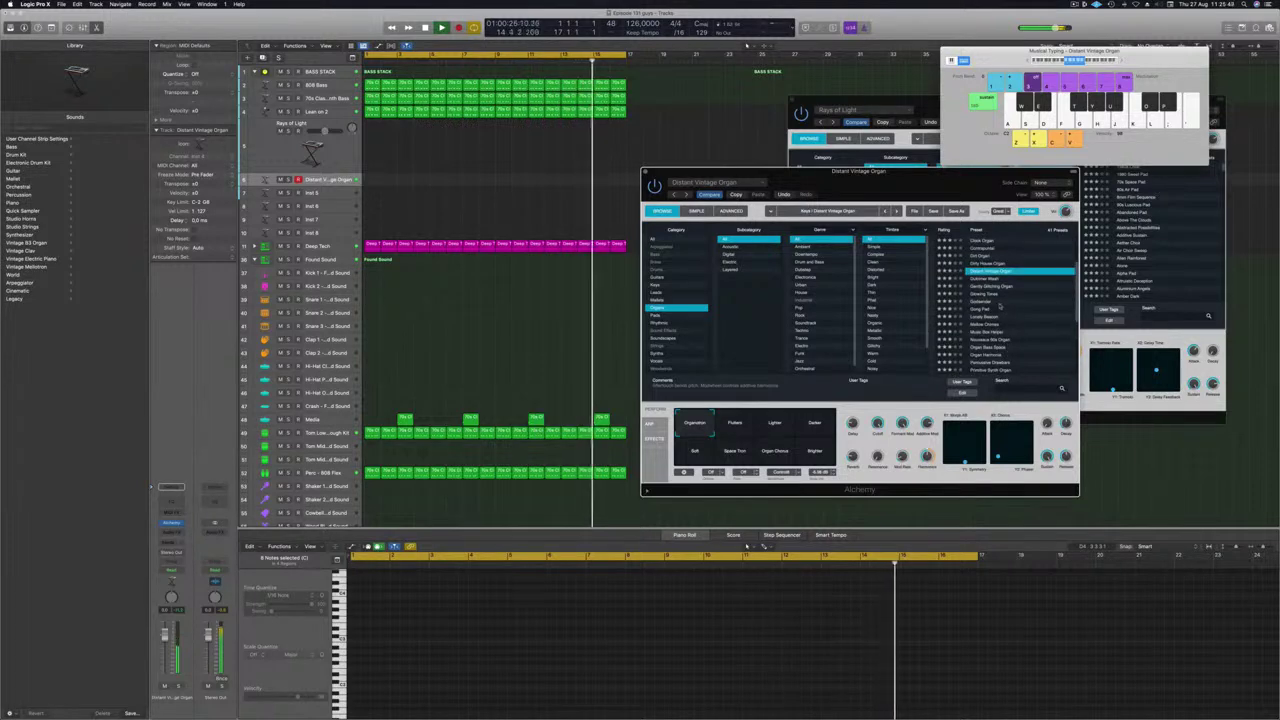
Add a bus send to the organ track's channel strip
left_click(170, 542)
left_click(170, 542)
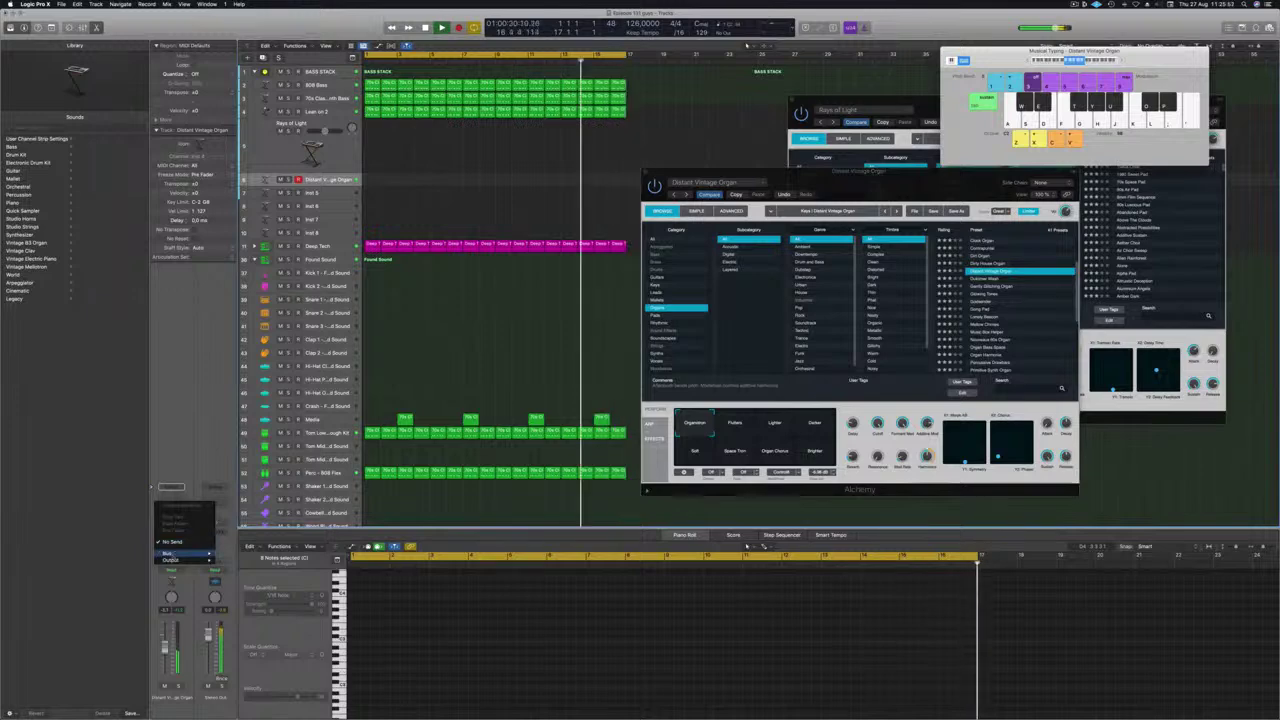
mouse_move(170, 553)
left_click(243, 510)
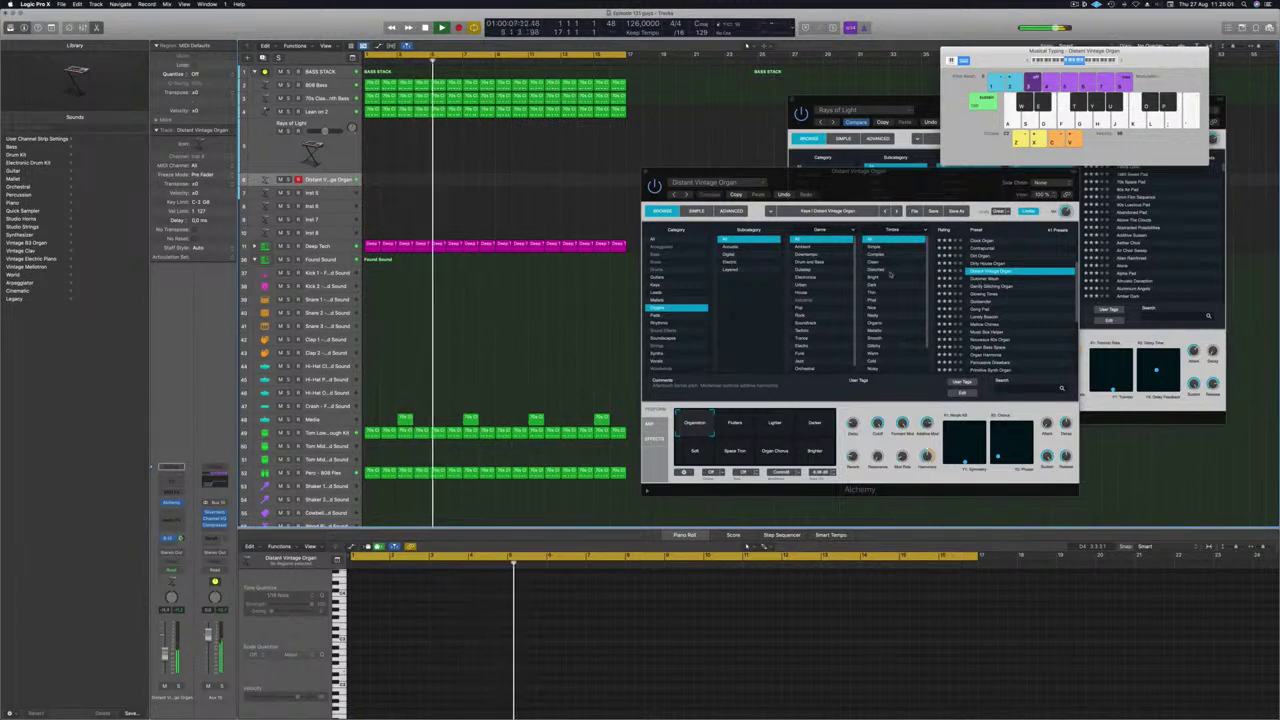
Audition further organ presets after Distant Vintage Organ, including Gently Glitching Organ, Glowing Tones, Gong Pad and Organ Harmonia
left_click(992, 280)
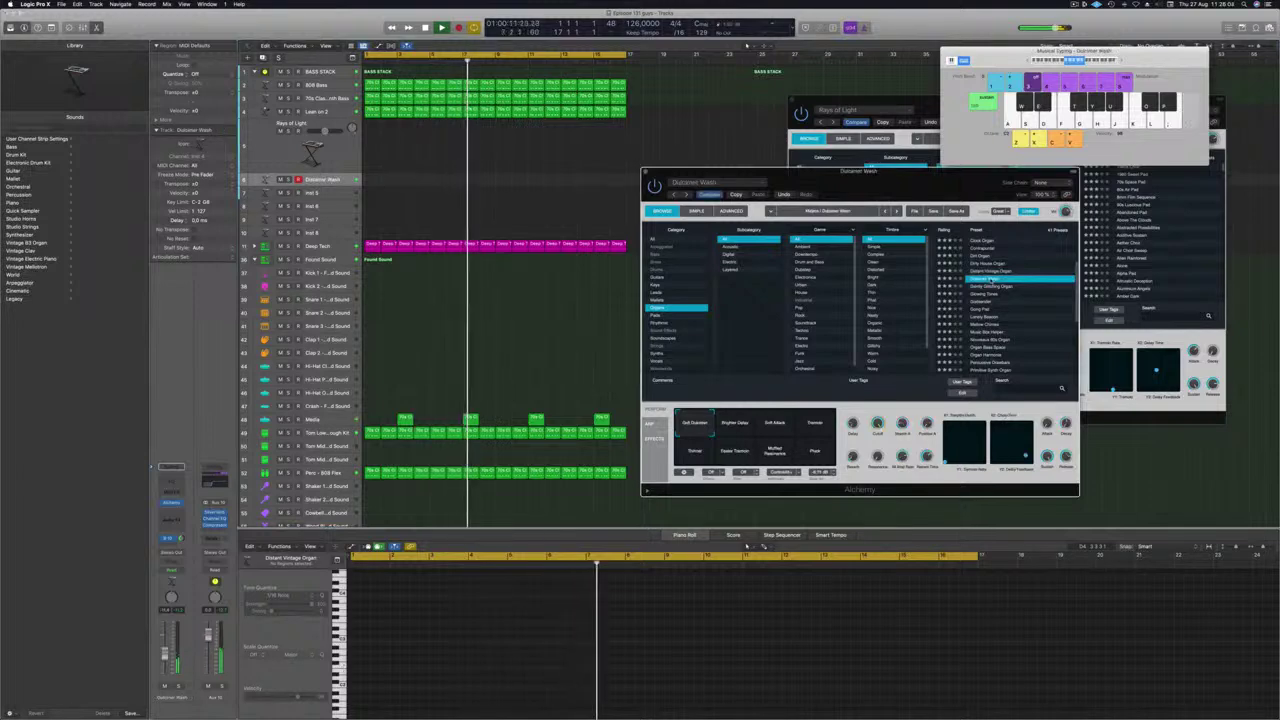
left_click(997, 287)
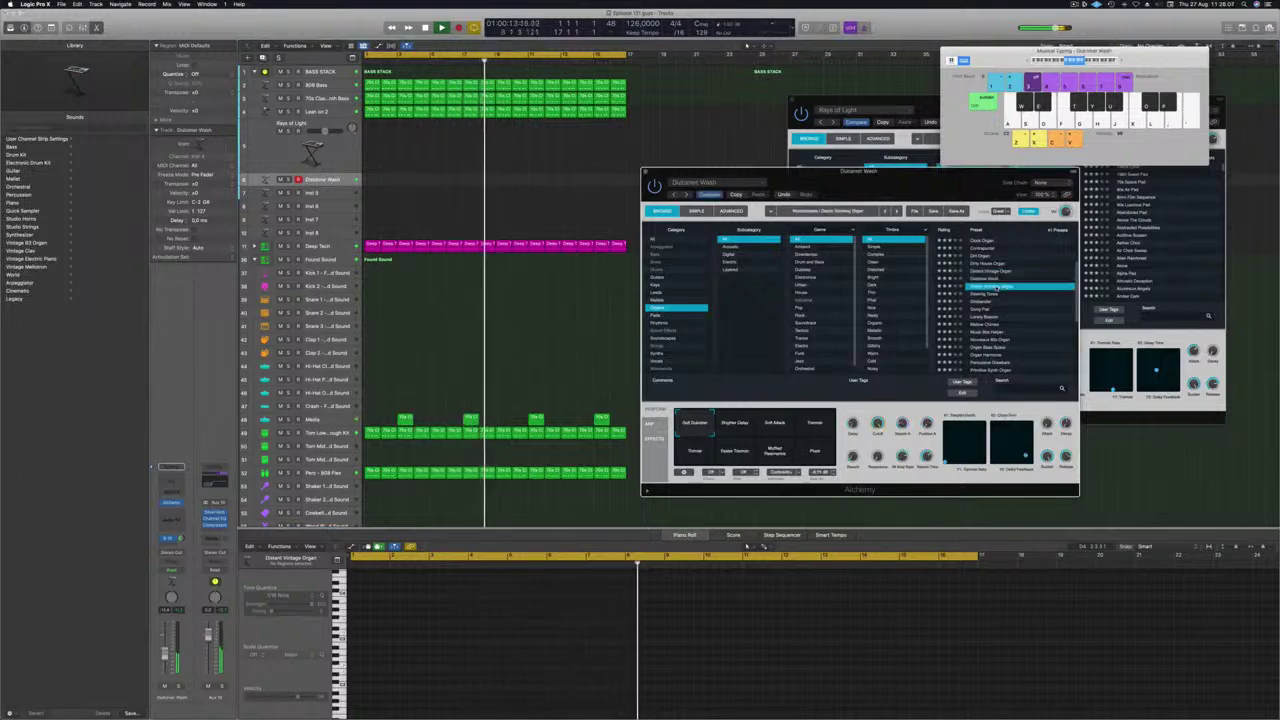
left_click(994, 294)
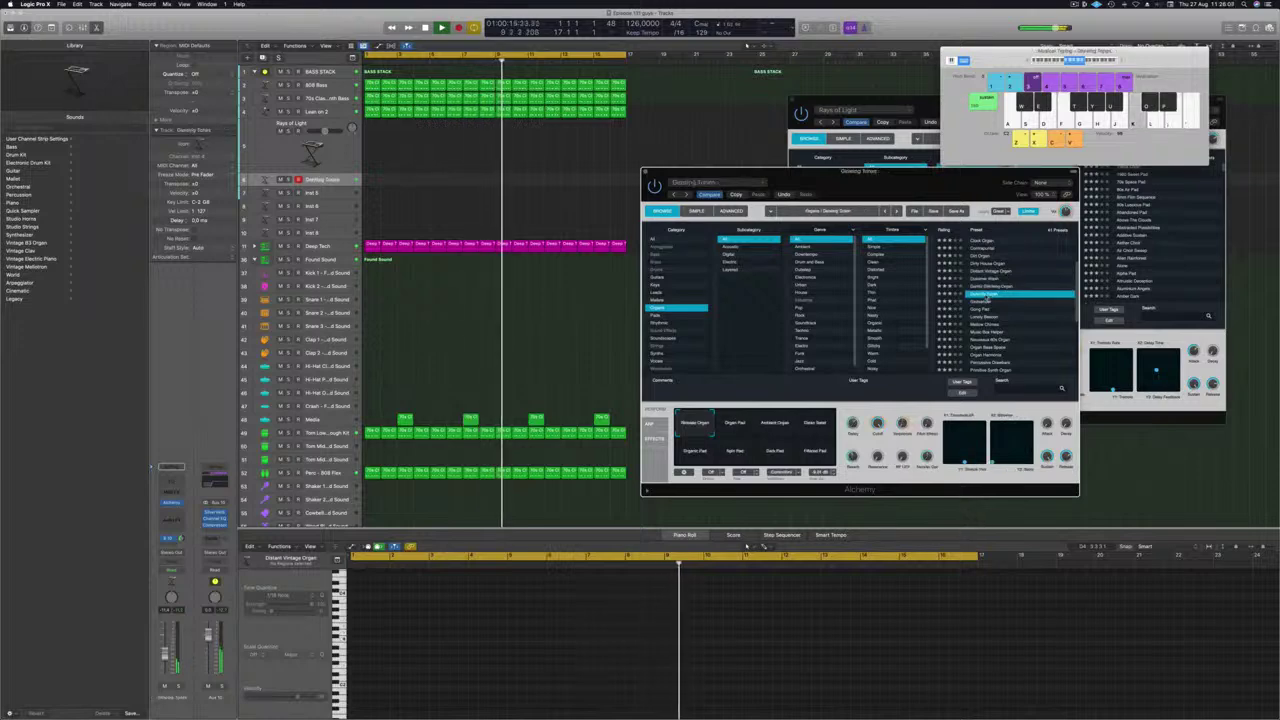
left_click(985, 309)
left_click(985, 316)
scroll(1000, 300, "down", 2)
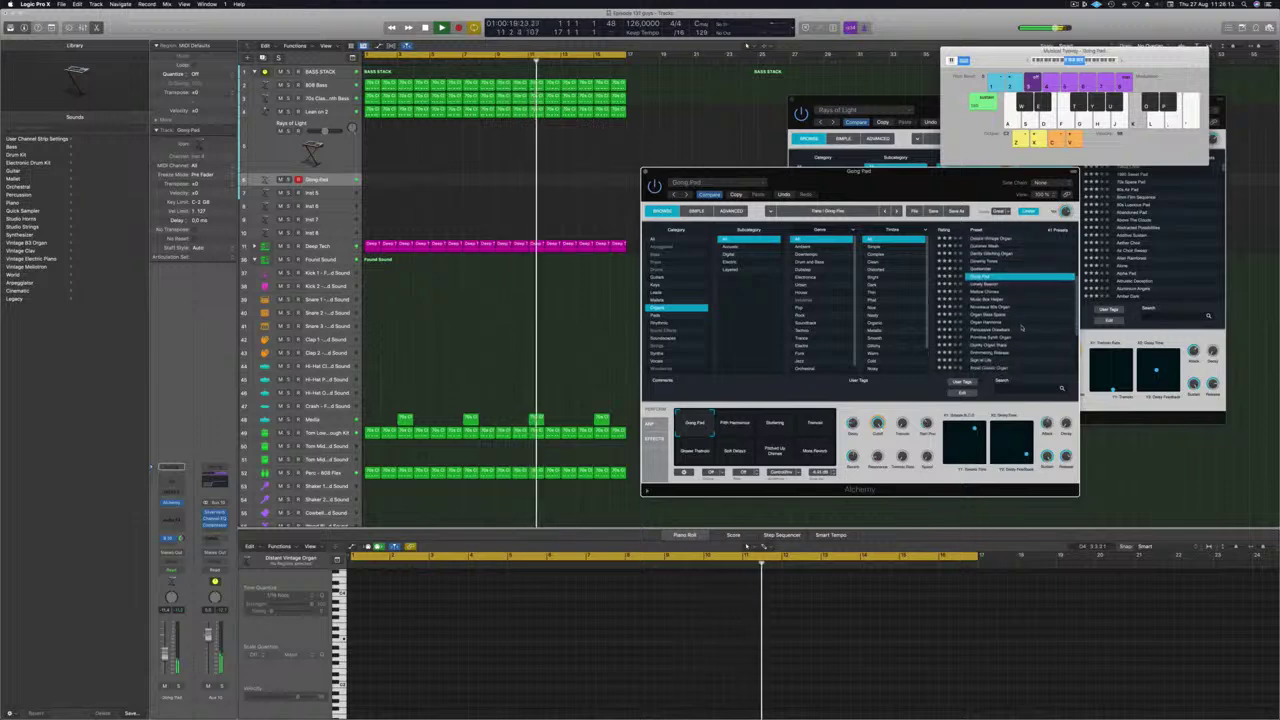
left_click(1020, 321)
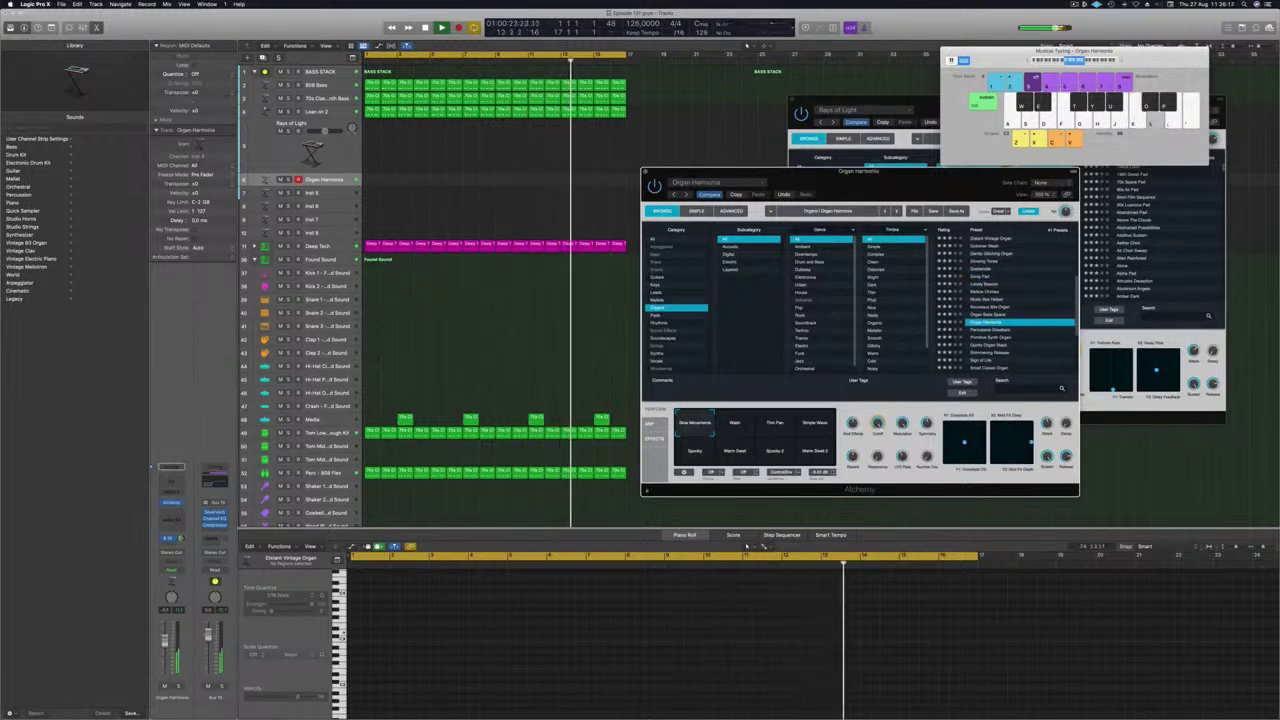
Load the Percussive Drawbars preset with its Perc Only snapshot and move the Musical Typing keyboard clear of the synth
left_click(890, 82)
left_click(986, 310)
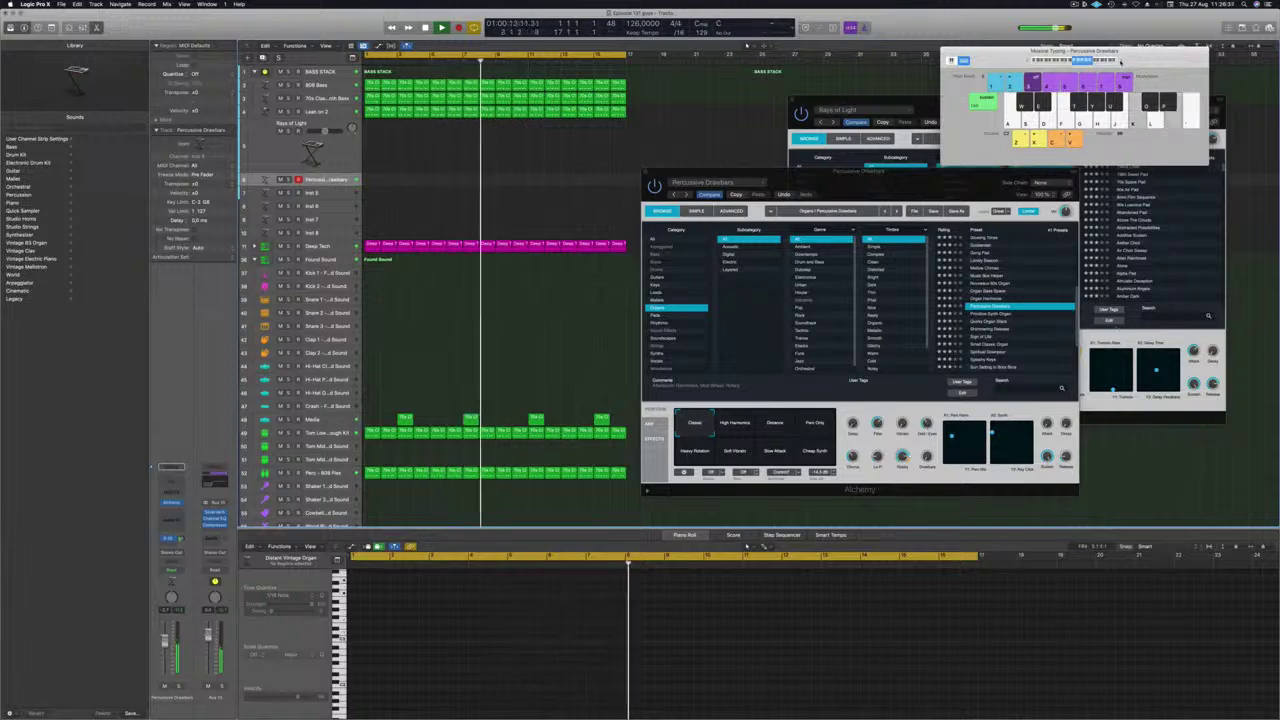
left_click_drag(1130, 62, 1067, 50)
left_click(762, 432)
left_click(812, 423)
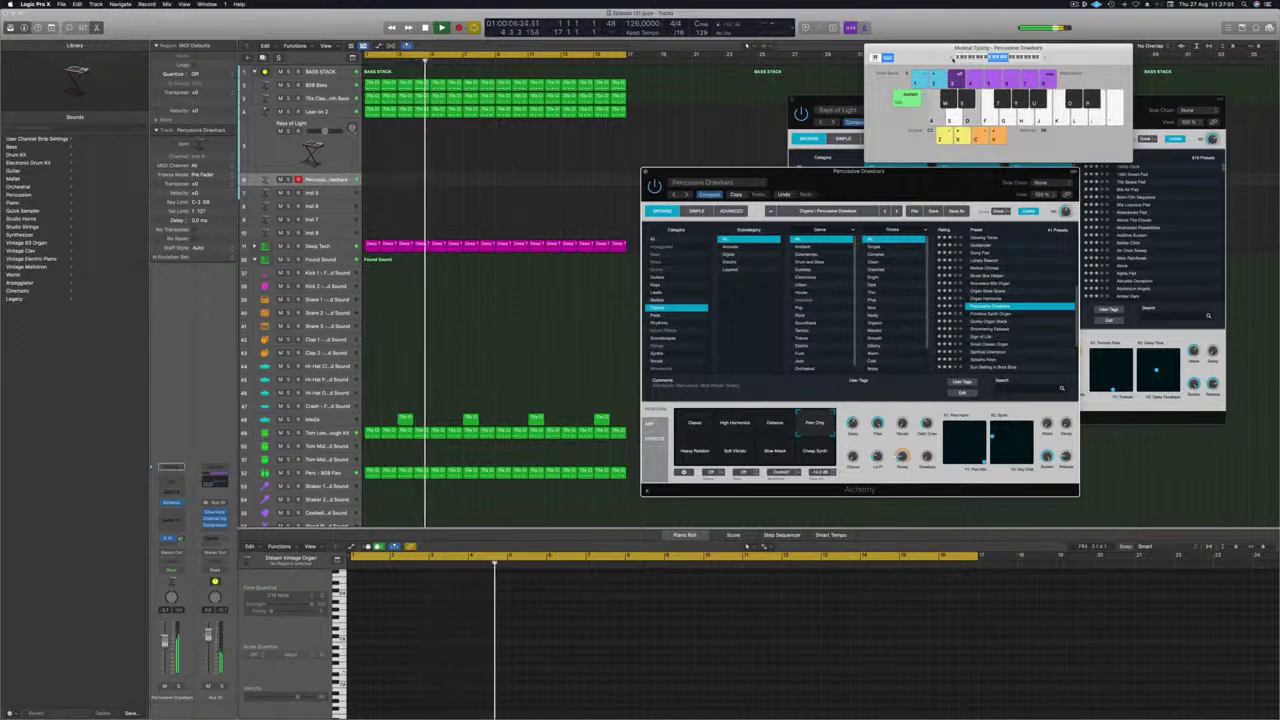
Record a four-bar rhythmic organ part in octaves on the Percussive Drawbars track
key("r")
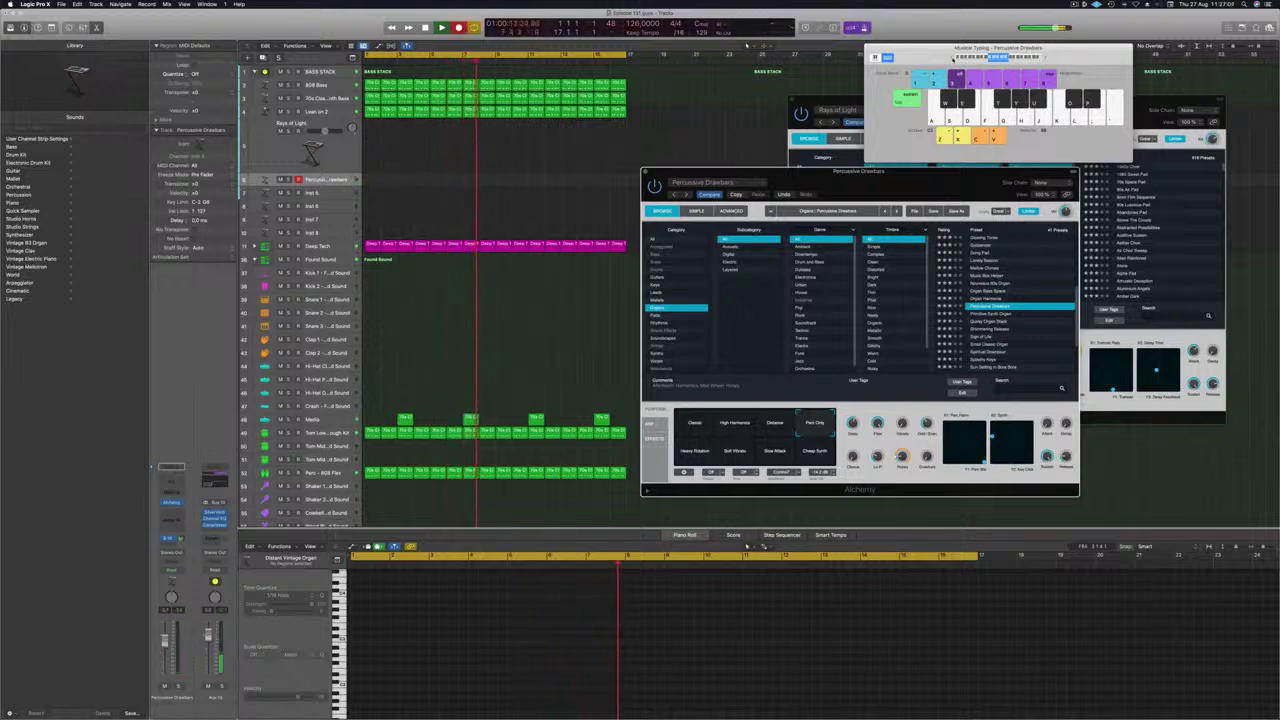
key("a+d")
key("a+d")
key("a+d")
key("a+d")
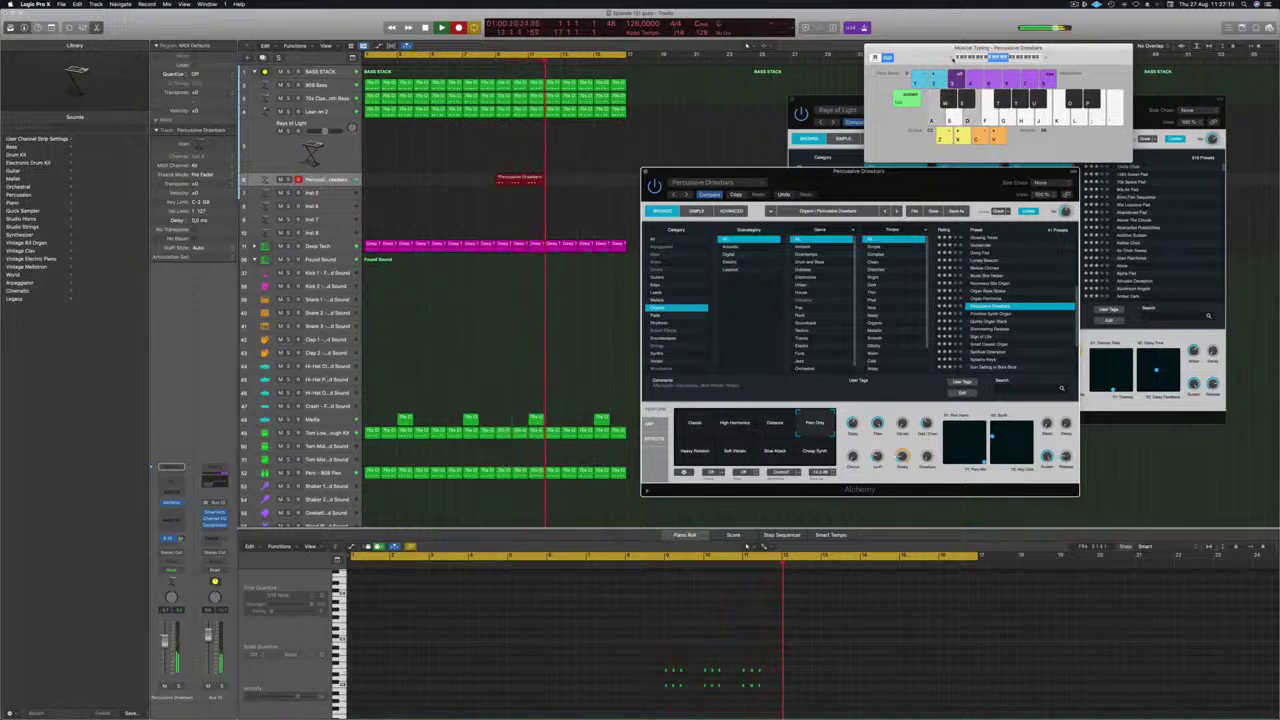
key("space")
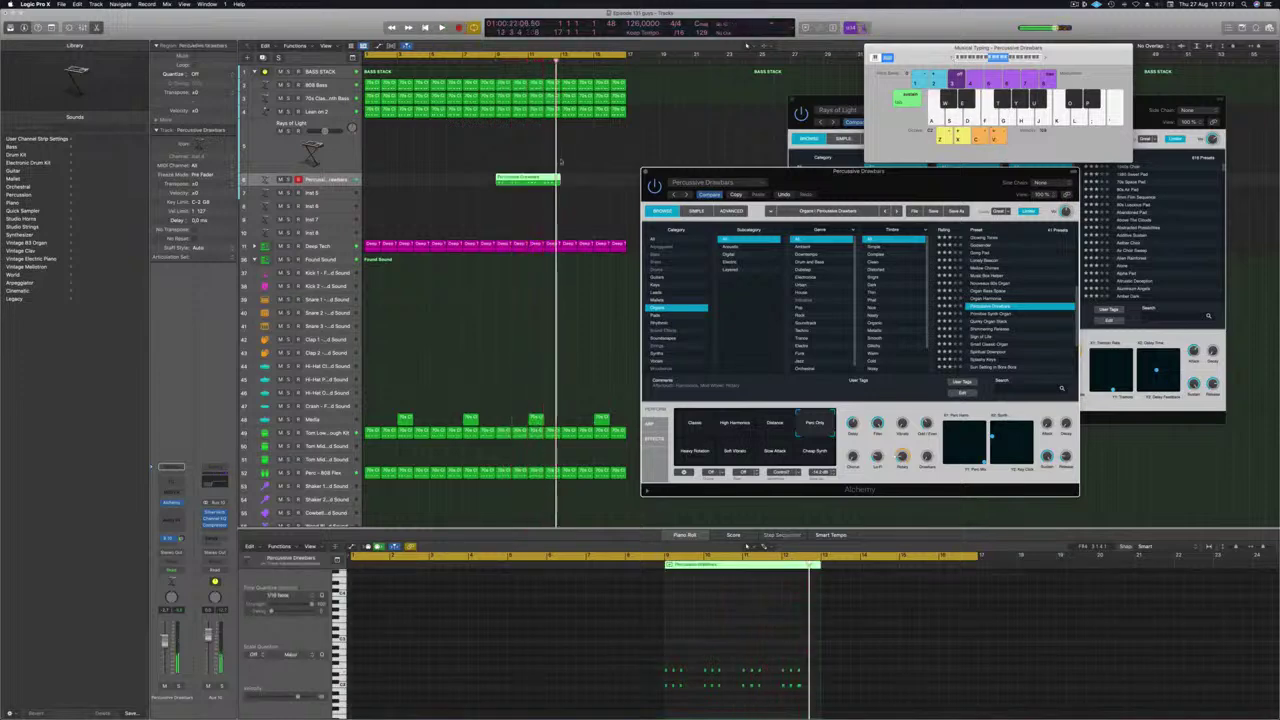
Move the recorded Percussive Drawbars region to bar 1 and enlarge its notes in the piano roll
left_click_drag(528, 179, 398, 179)
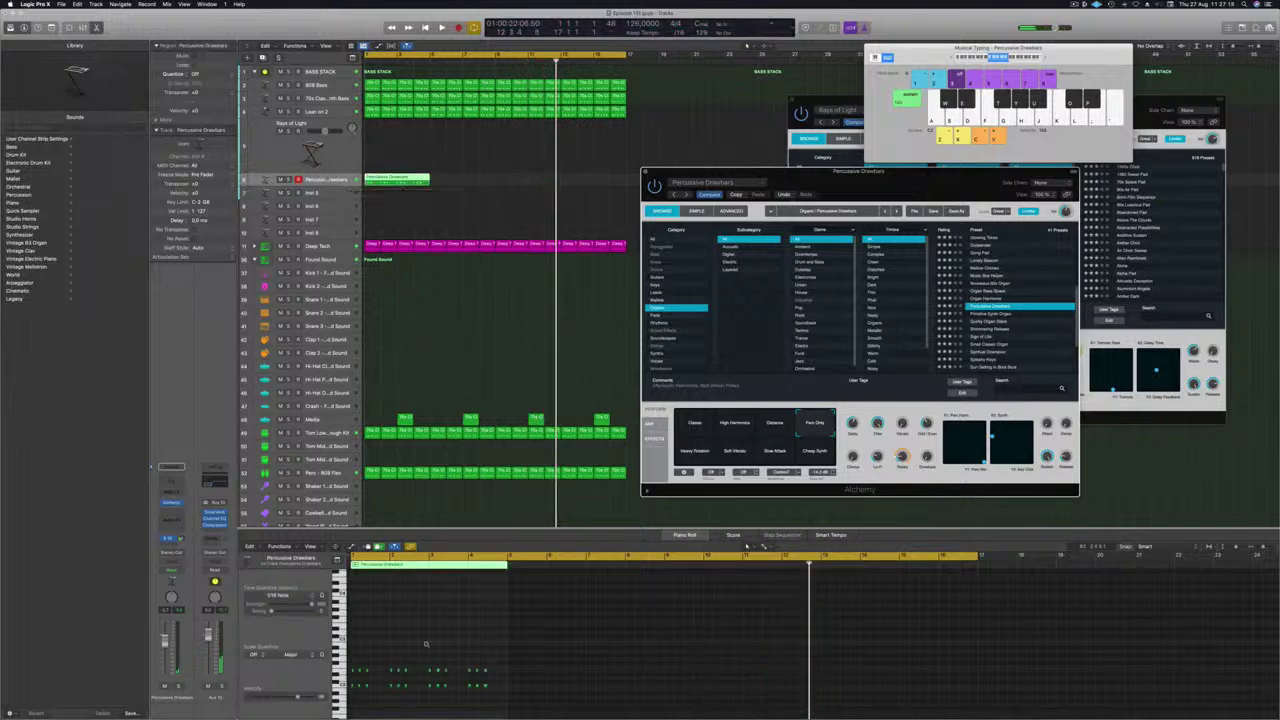
key("super+Right")
key("super+Right")
key("super+Right")
key("super+Left")
key("super+Left")
key("super+Left")
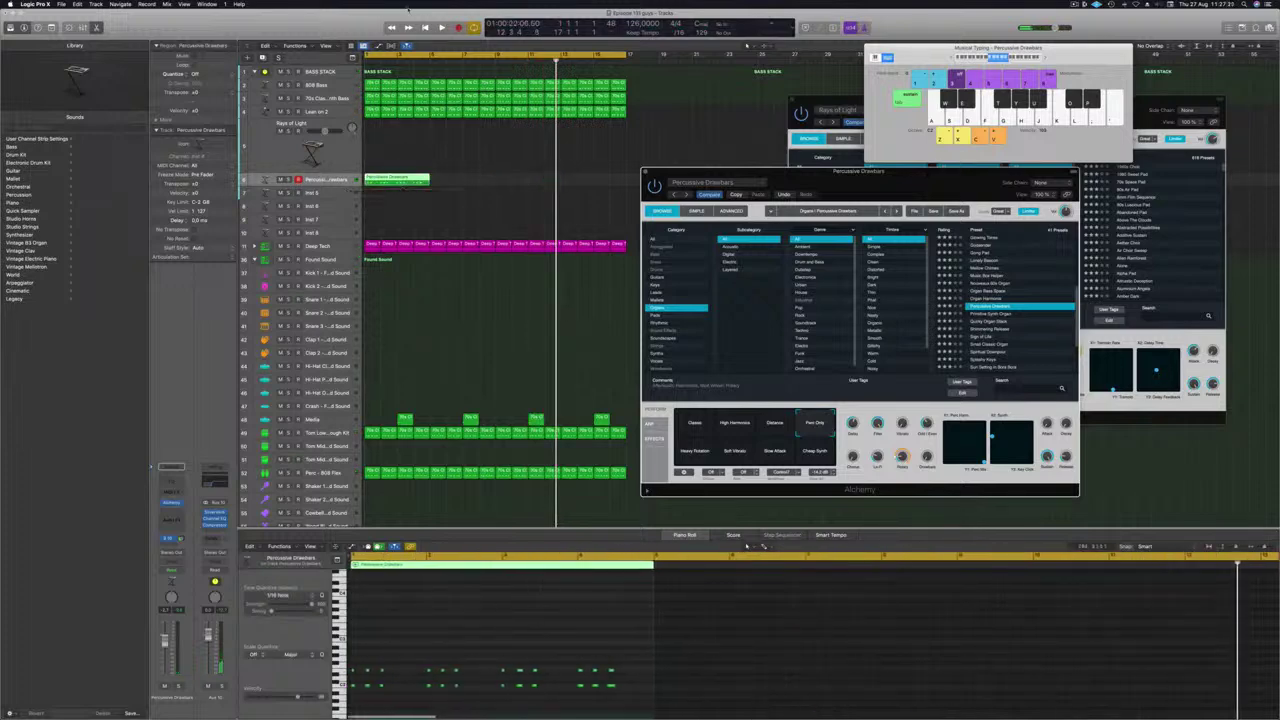
Play the Percussive Drawbars region from the start and examine its note timing in the piano roll
left_click(398, 178)
key("super+Right")
key("super+Right")
key("super+Right")
left_click(395, 634)
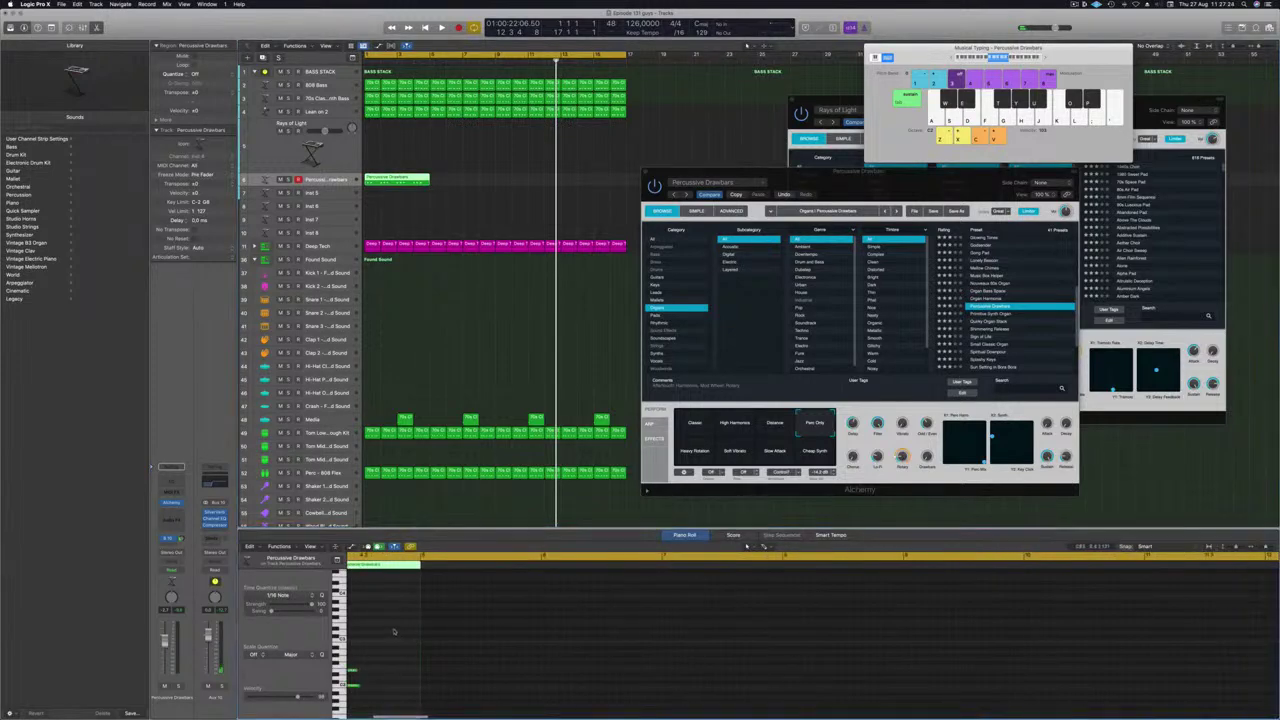
scroll(446, 633, "left", 7)
key("space")
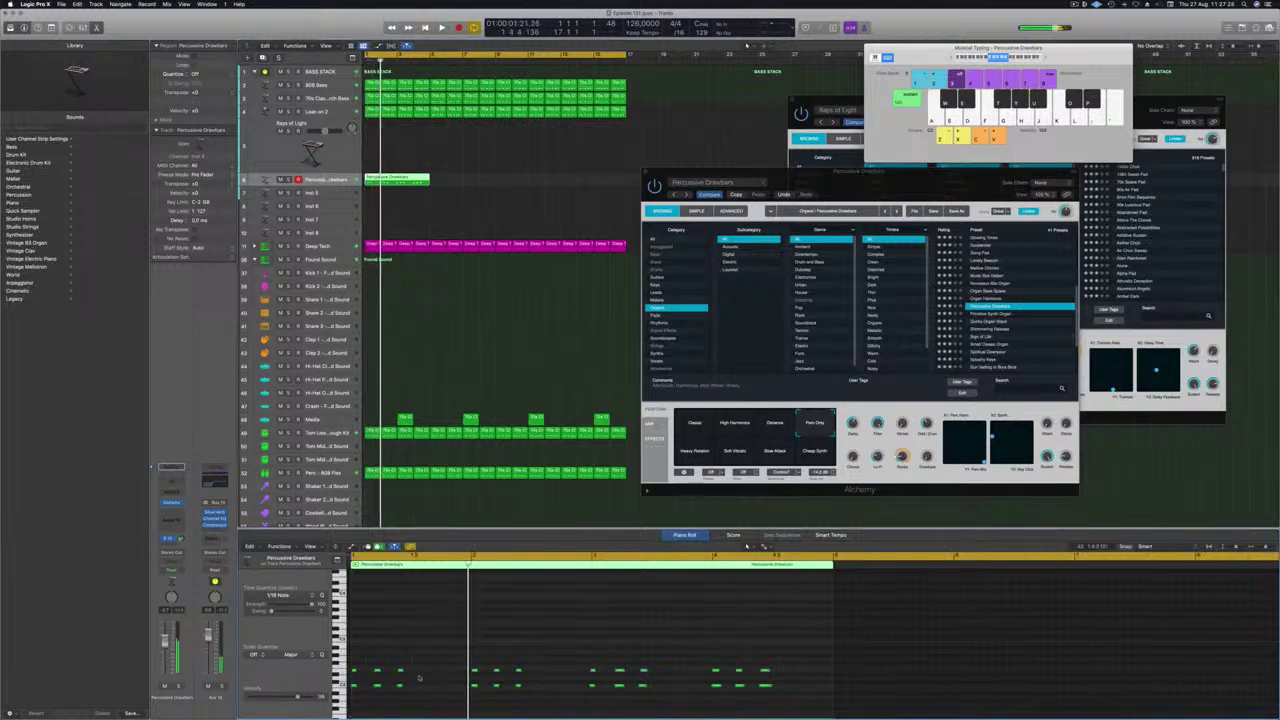
scroll(420, 680, "down", 3)
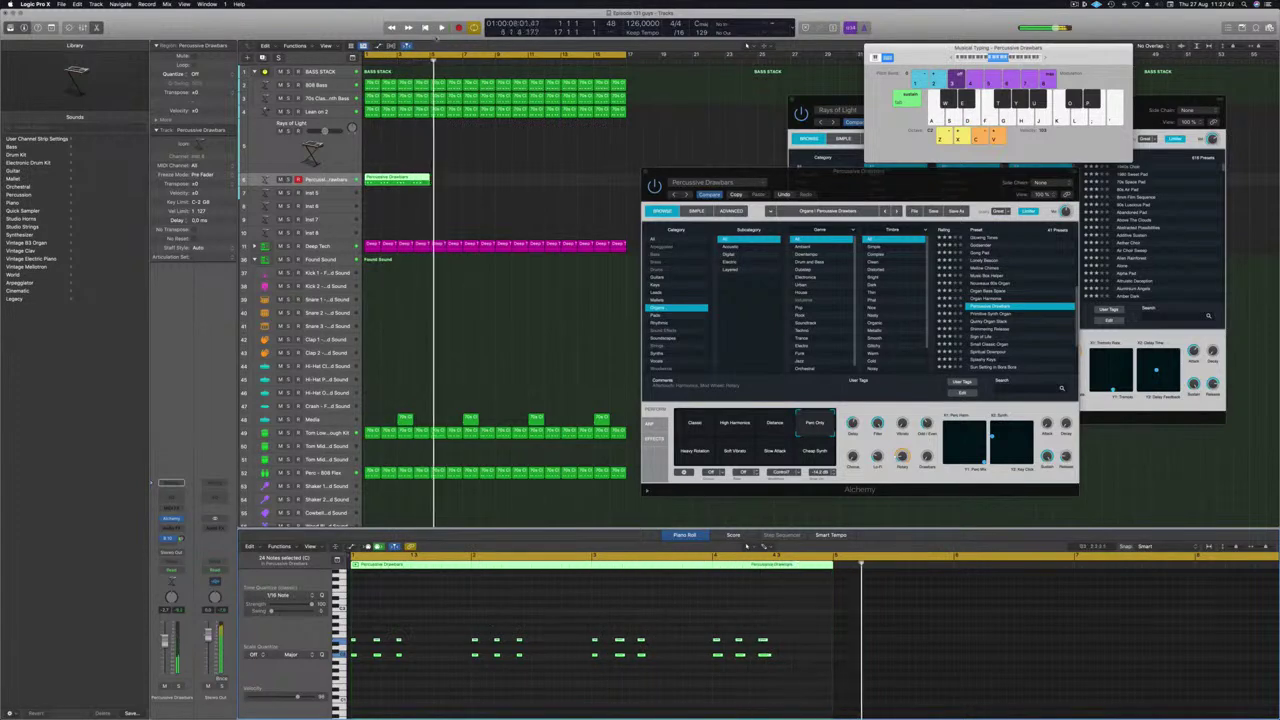
Repeat the Percussive Drawbars region along its track up to bar 17 and reposition the Alchemy window
left_click_drag(425, 180, 547, 187)
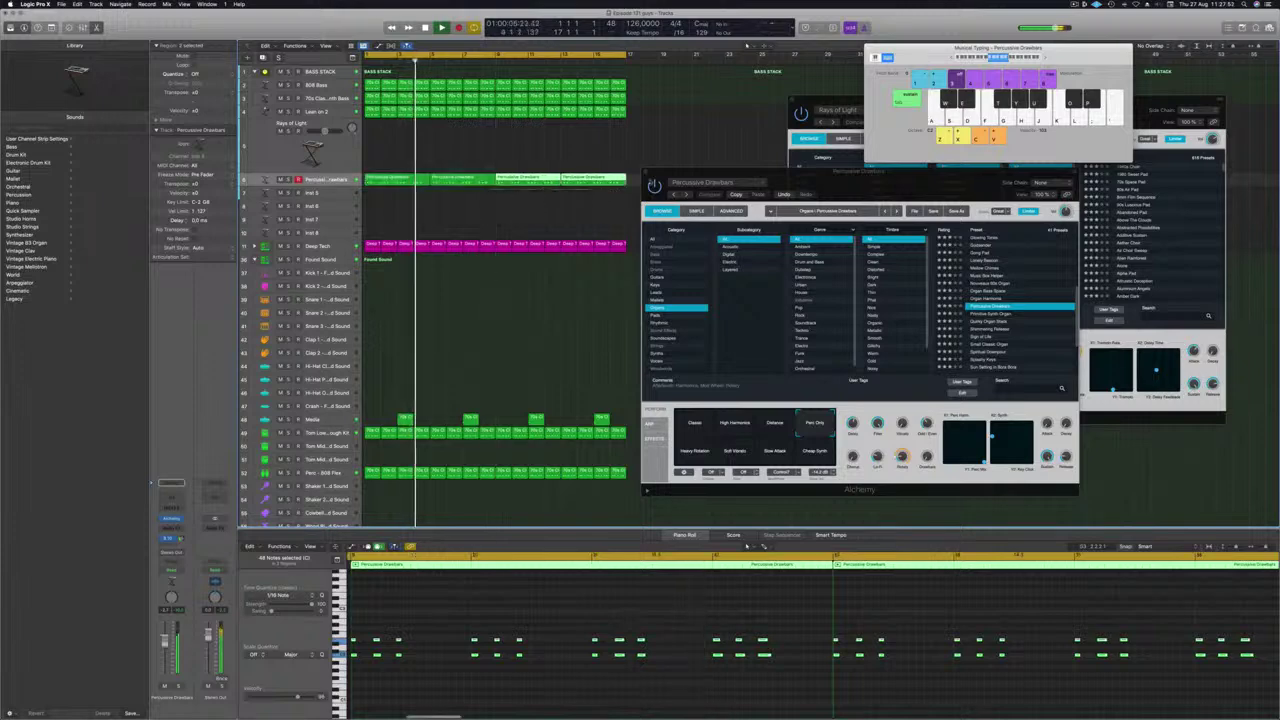
left_click_drag(805, 191, 848, 137)
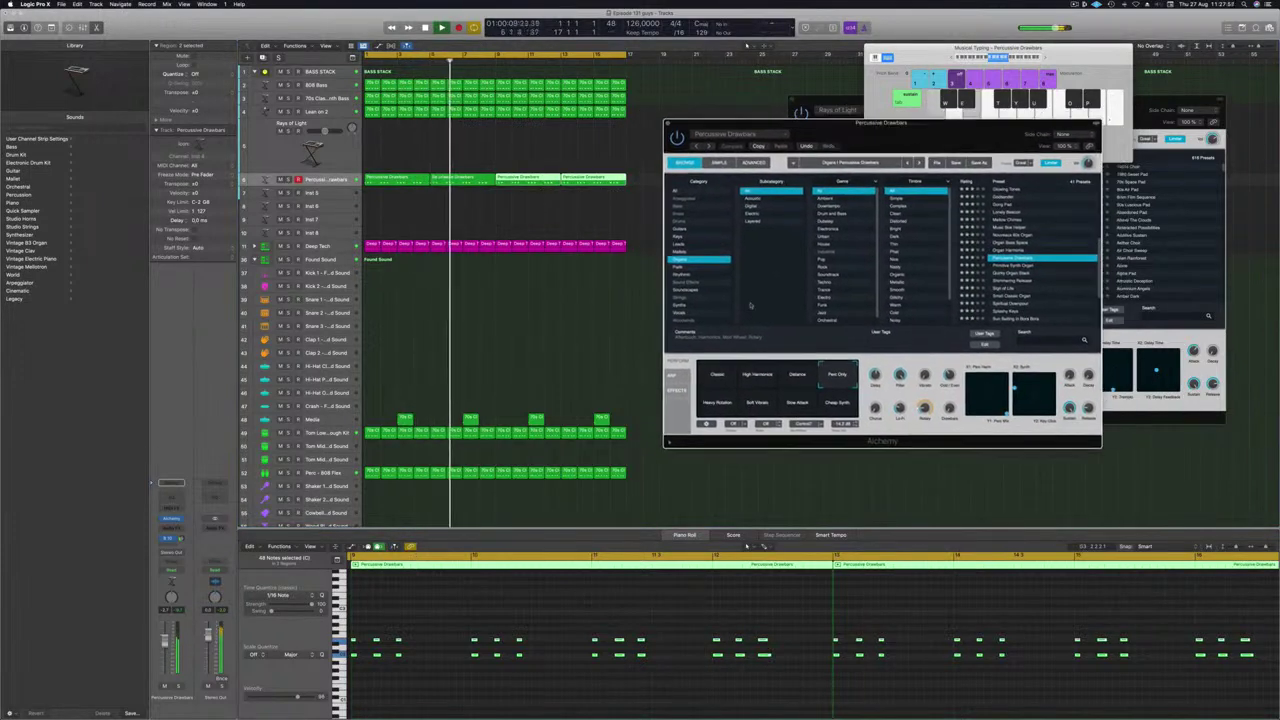
Audition the Cheap Synth, Slow Attack, Soft Vibrato and Heavy Rotation variations of the Percussive Drawbars sound and return to Perc Only
key("Return")
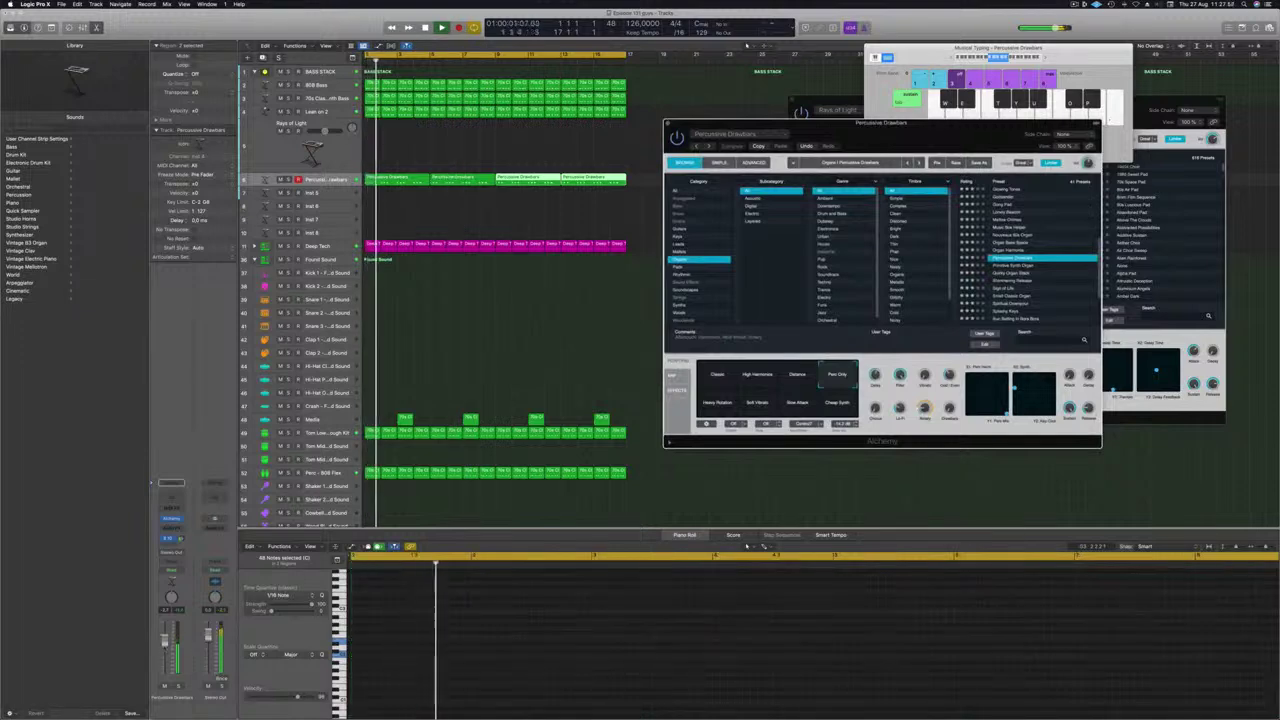
left_click(758, 484)
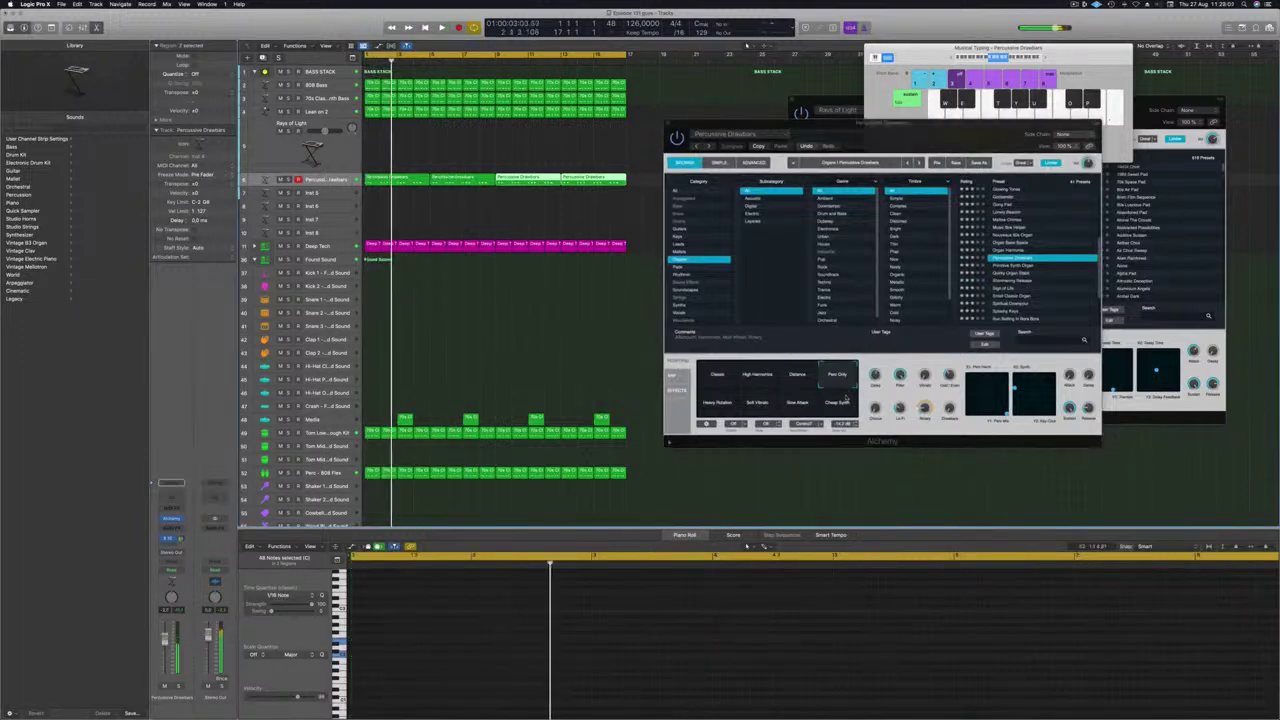
key("space")
left_click(843, 404)
left_click(798, 405)
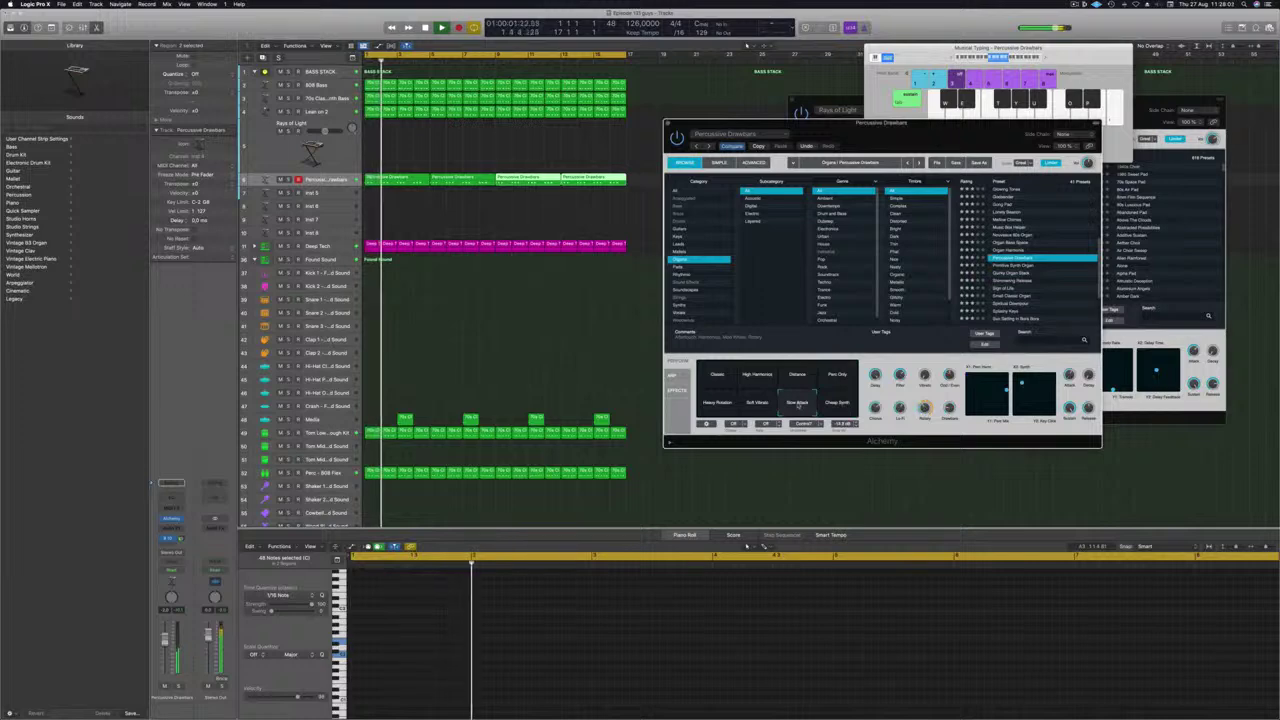
left_click(760, 407)
left_click(720, 405)
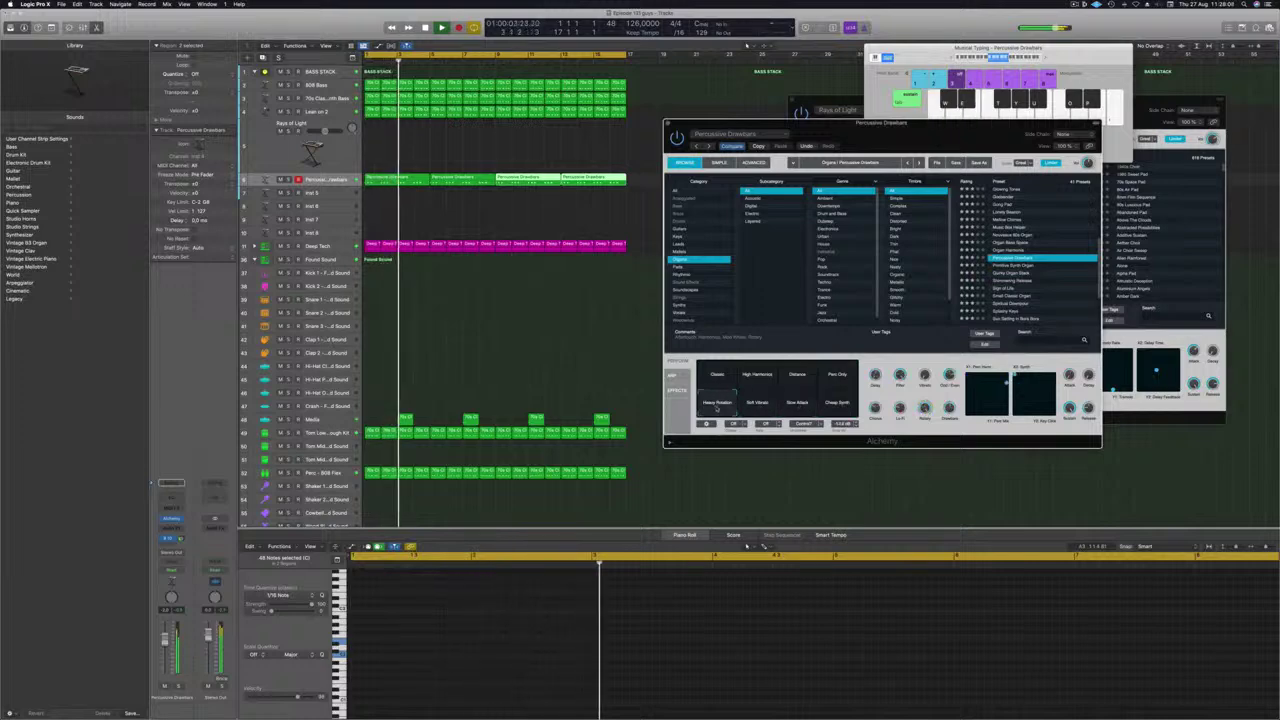
left_click(840, 379)
key("Return")
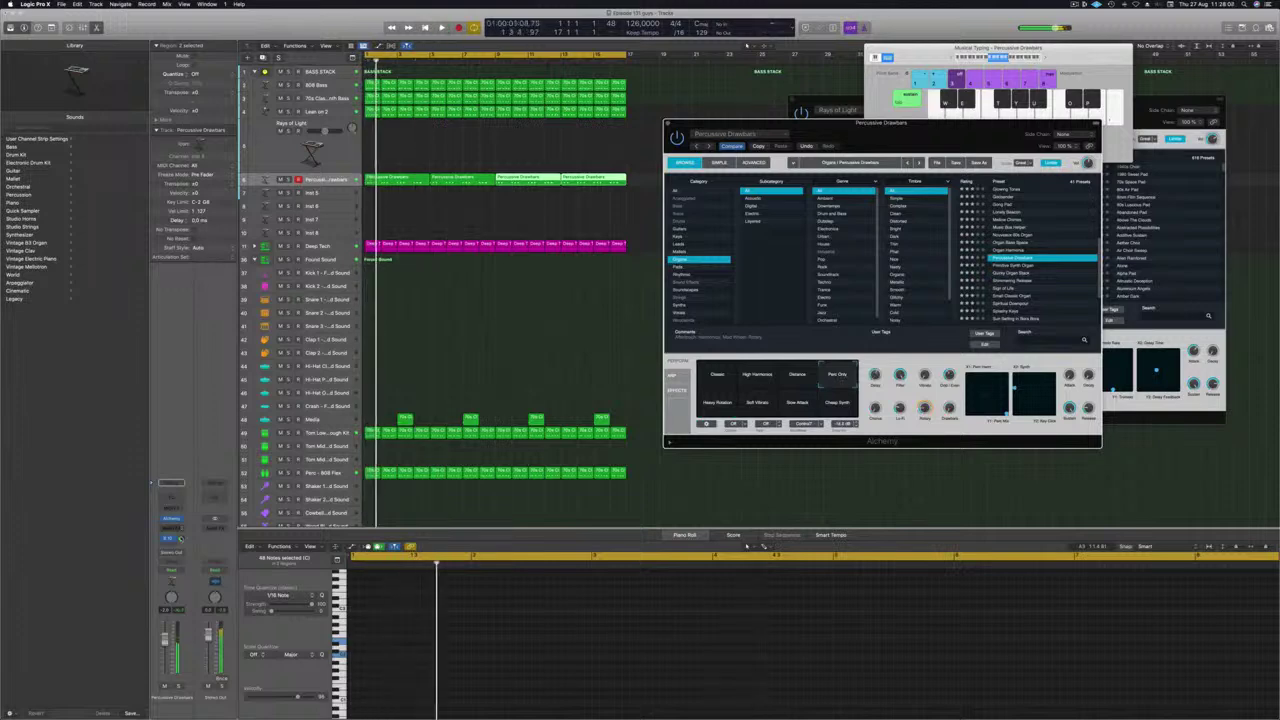
Adjust the B 10 send level on the Percussive Drawbars channel during playback and close its Alchemy window
left_click_drag(182, 539, 181, 541)
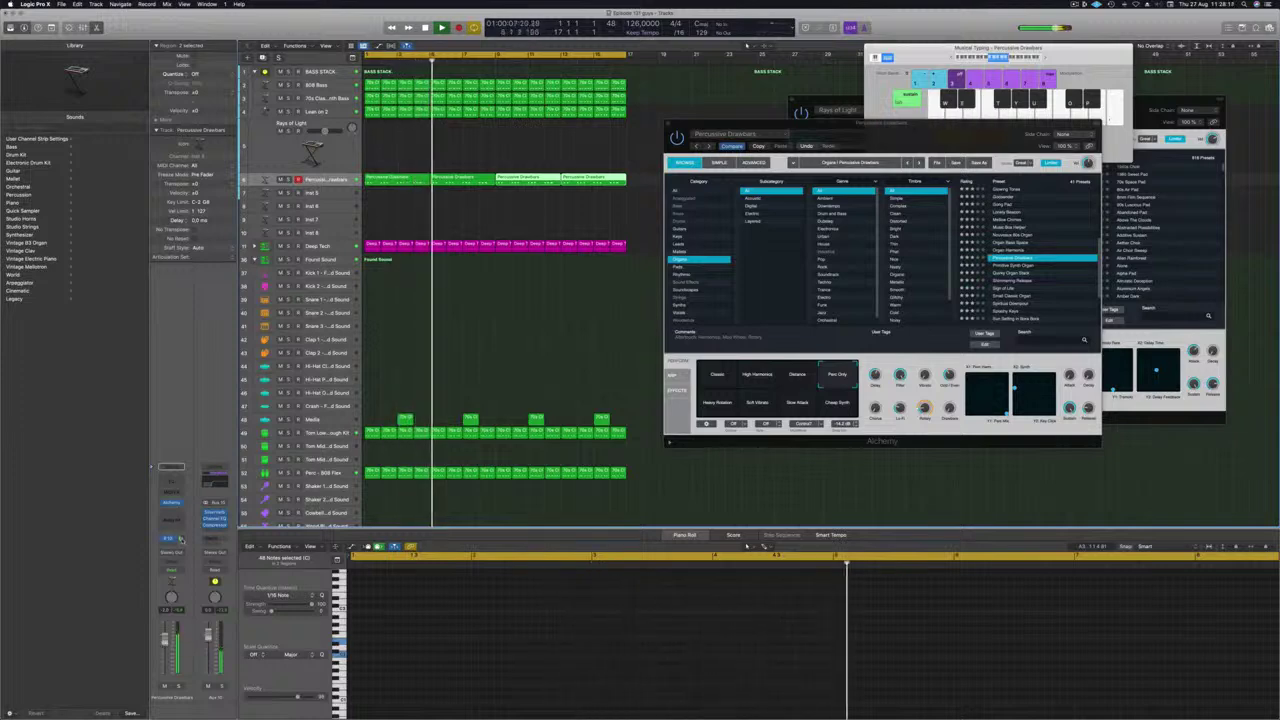
left_click_drag(958, 127, 942, 134)
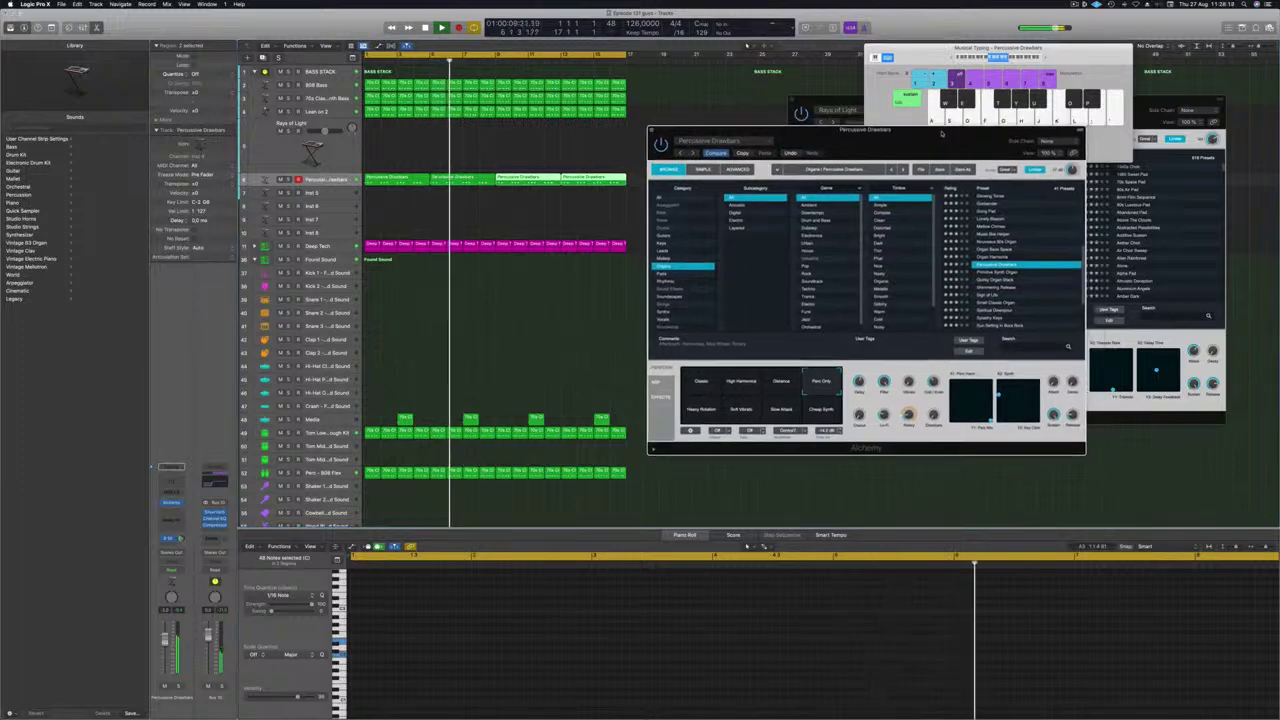
left_click(651, 130)
left_click(554, 141)
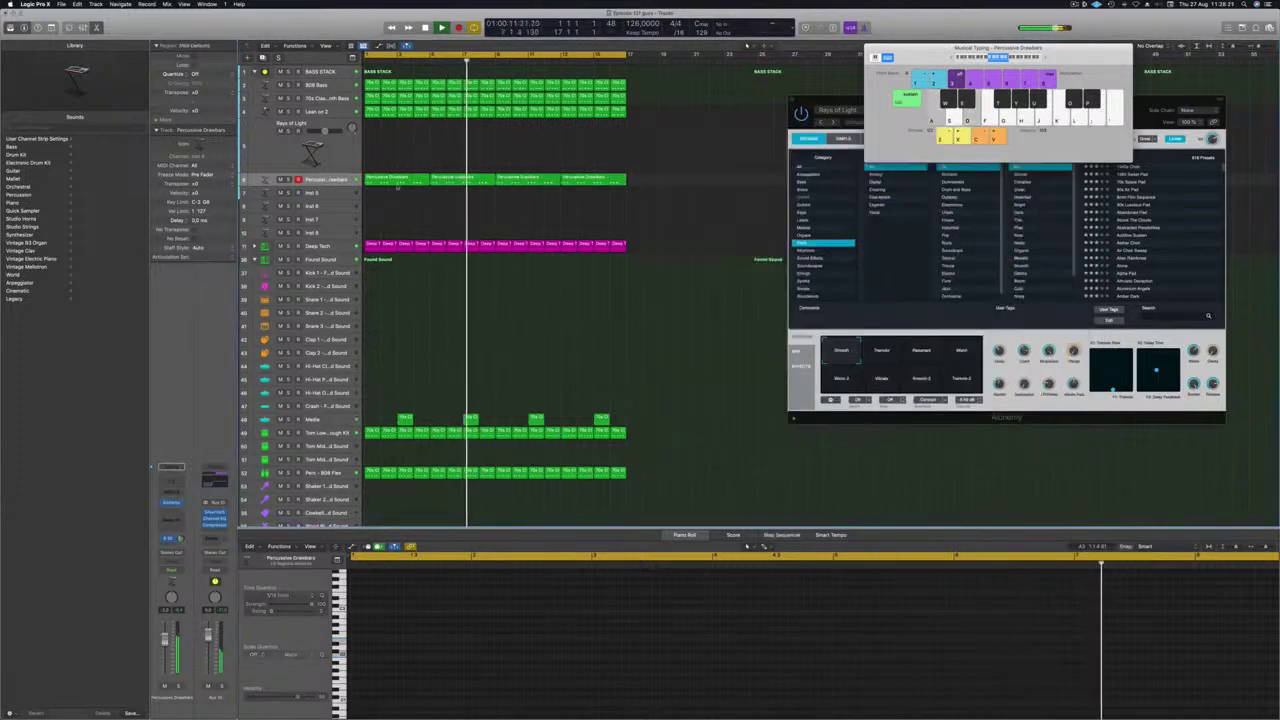
Copy the first Percussive Drawbars region to bar 1 of the Inst 5 track, stop playback and select that track
left_click(404, 184)
left_click_drag(390, 183, 385, 196)
key("space")
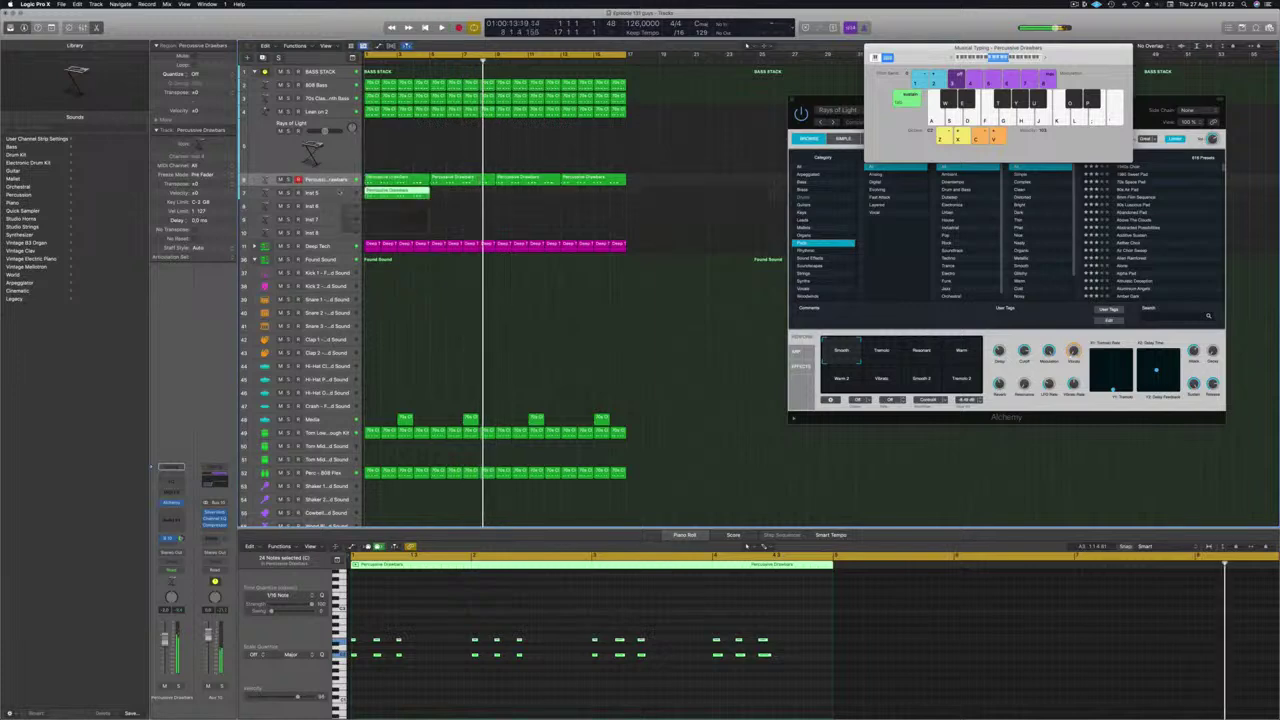
left_click(341, 192)
Delete all but the first octave hit in each bar of the copied region and shift the remaining notes to beat 4
left_click_drag(425, 620, 350, 688)
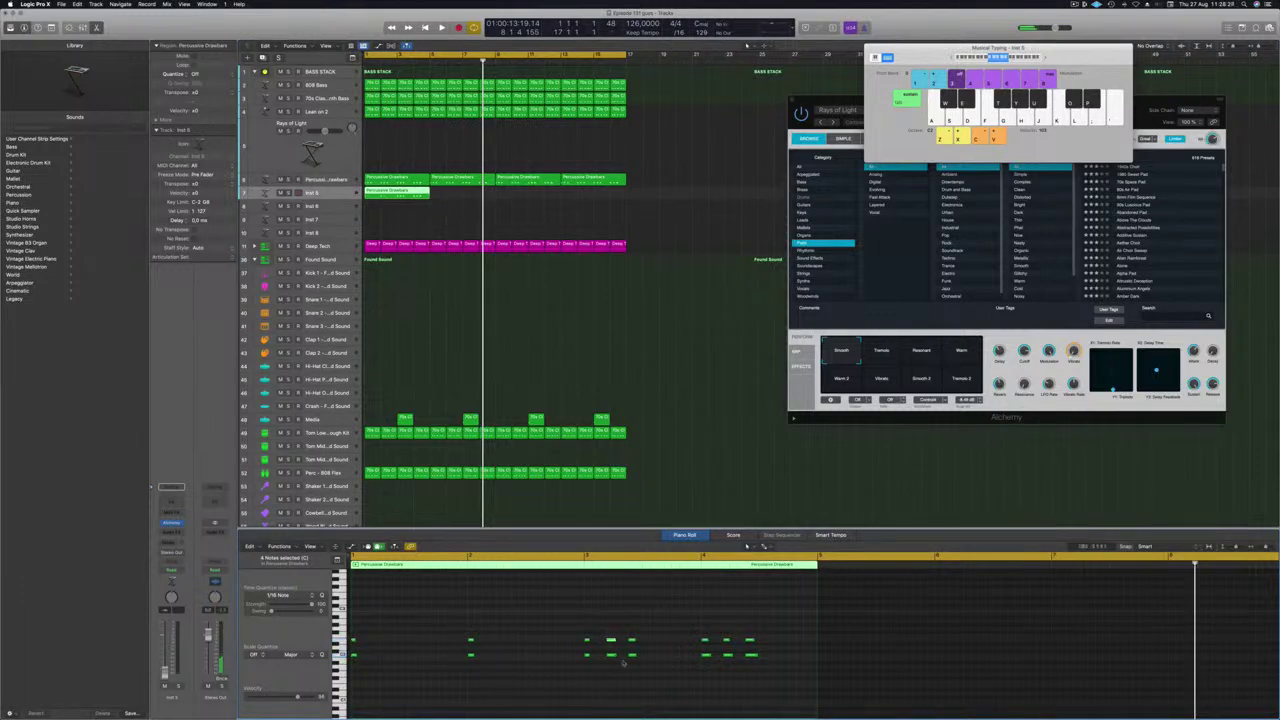
key("Delete")
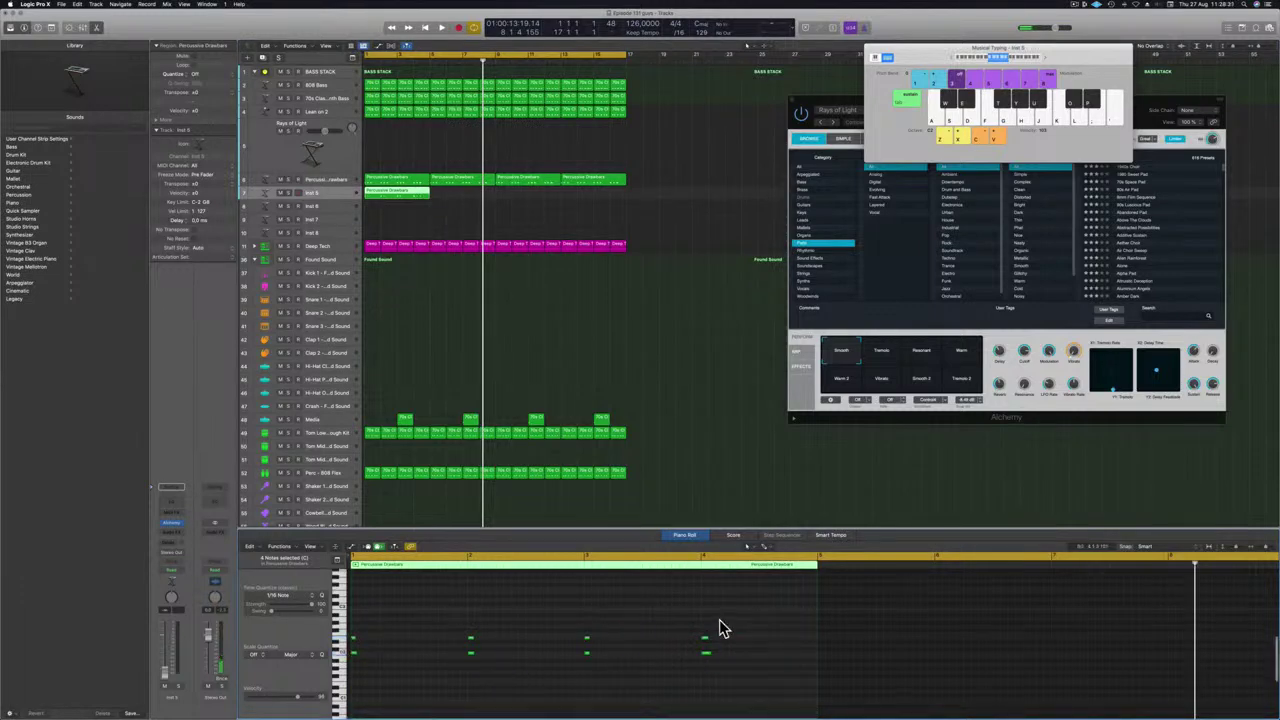
left_click_drag(671, 691, 390, 687)
left_click_drag(348, 620, 441, 641)
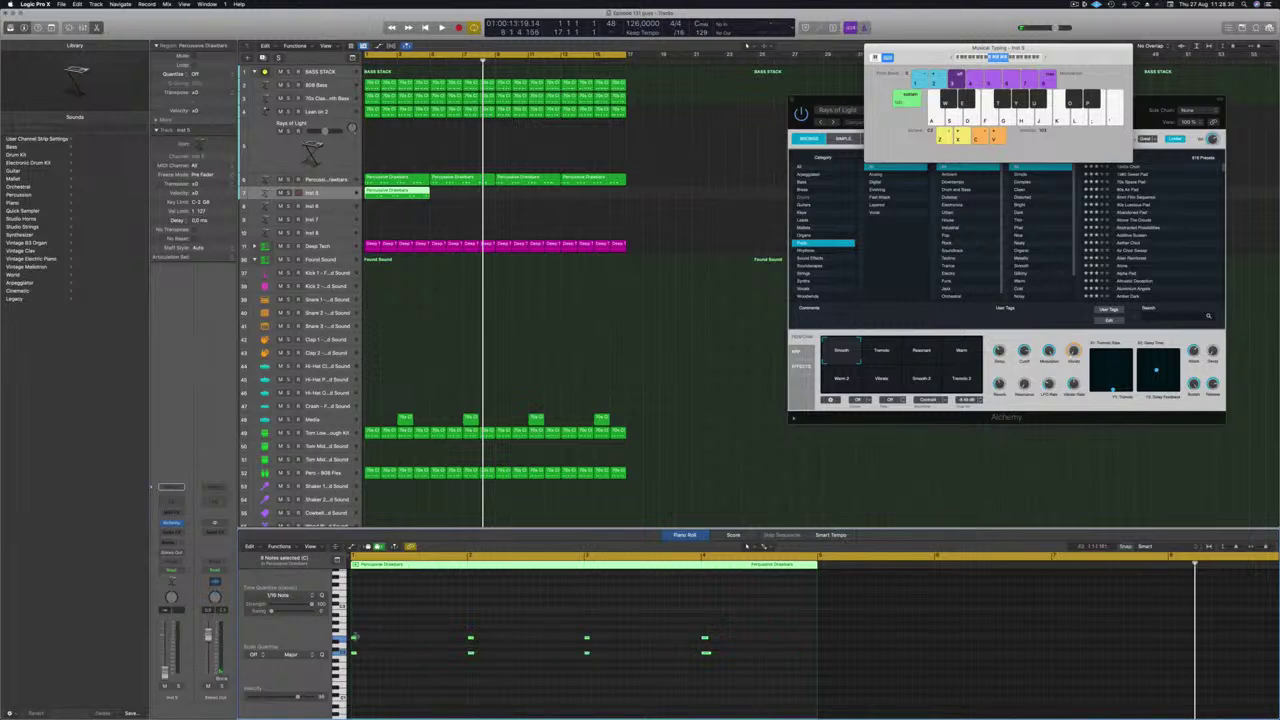
left_click_drag(364, 640, 442, 639)
Play the Inst 5 region from the start and audition Alchemy's Synth Pluck, Minimal Arp and Motion Pad variations
key("Return")
key("space")
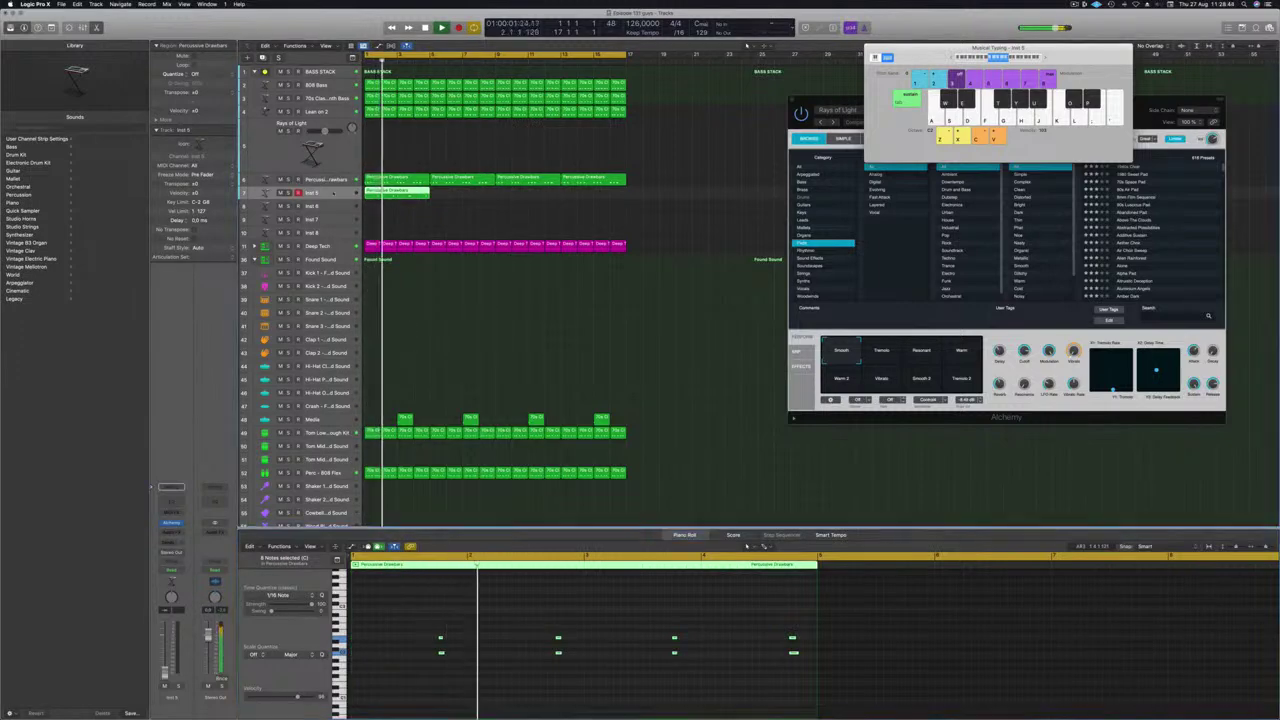
key("Return")
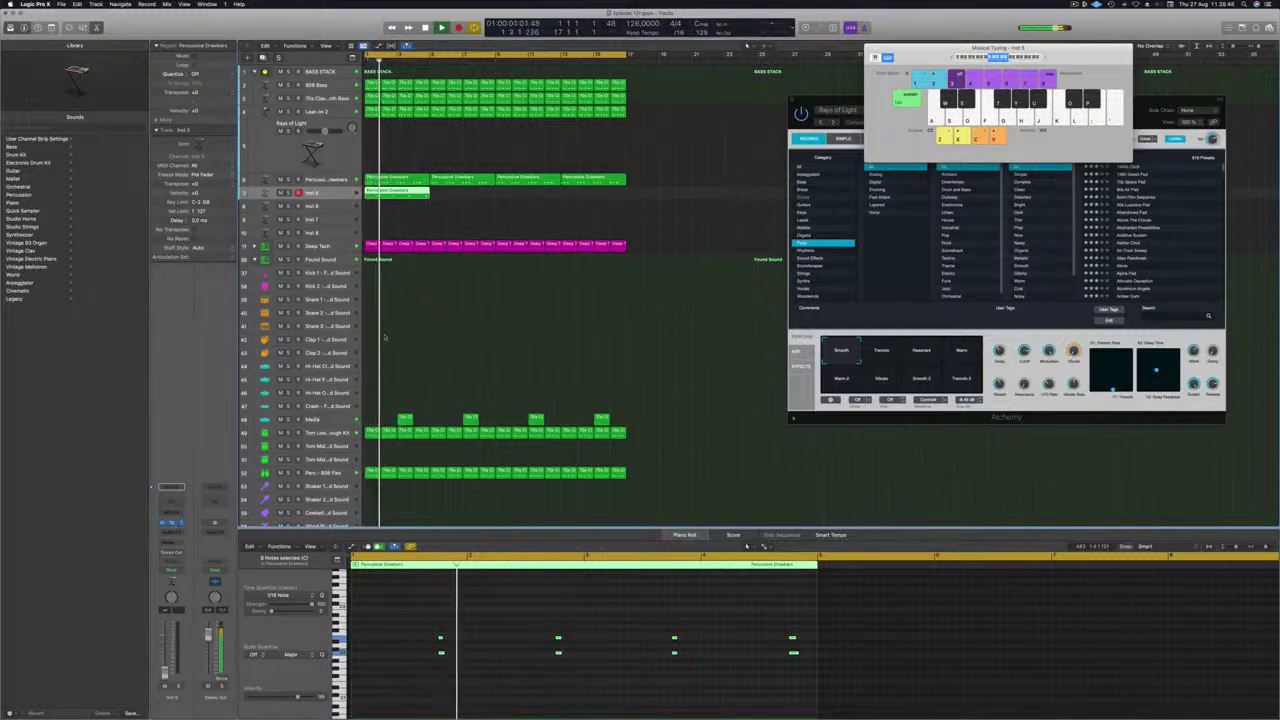
key("space")
left_click_drag(697, 121, 791, 130)
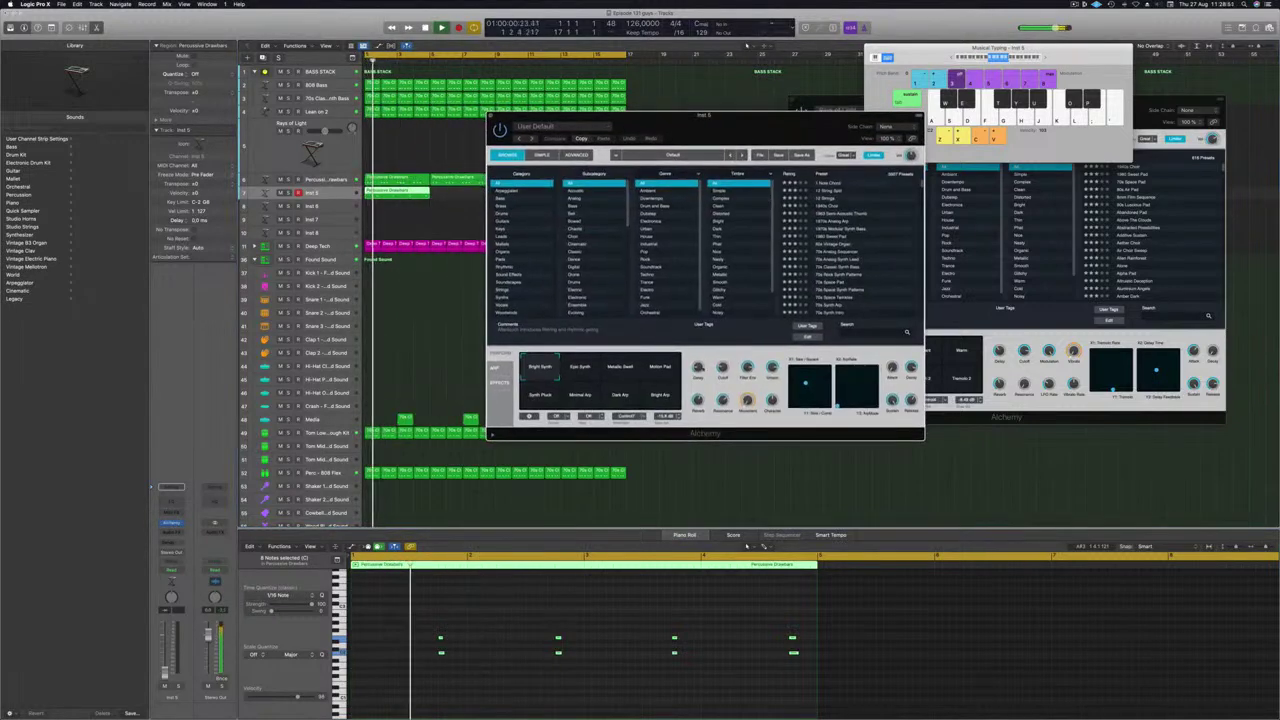
left_click(540, 395)
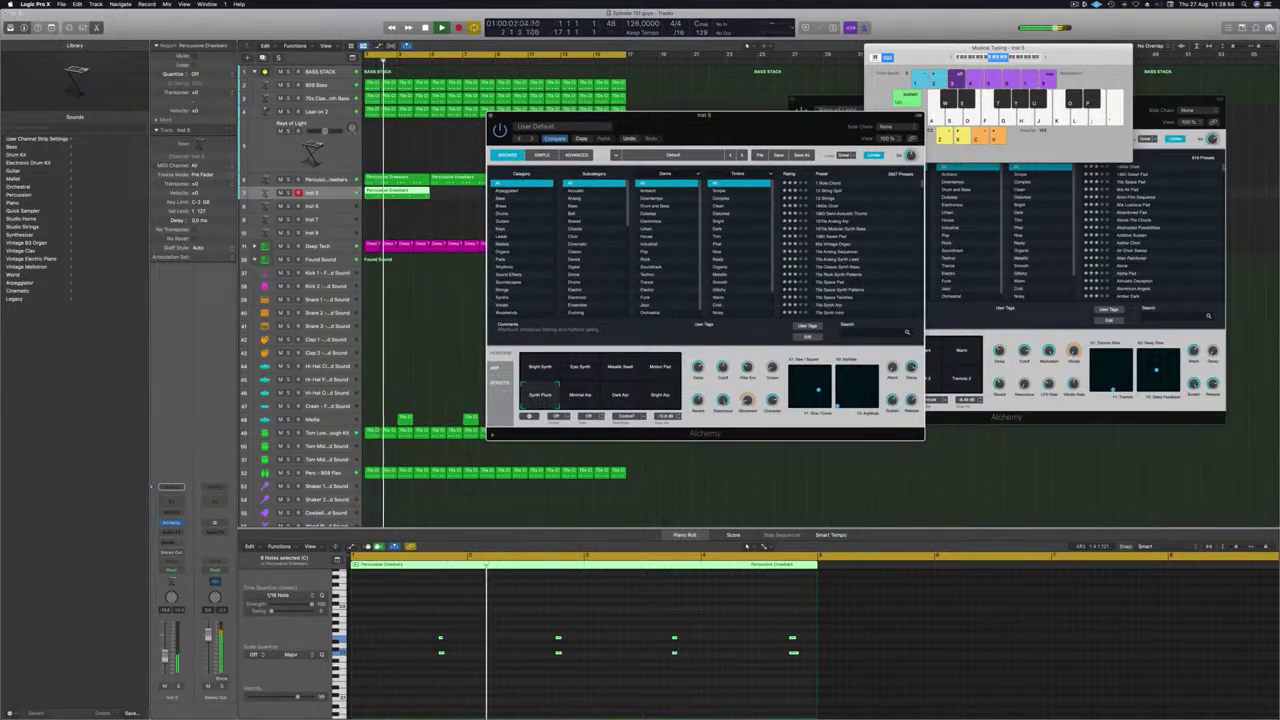
key("Return")
left_click(580, 396)
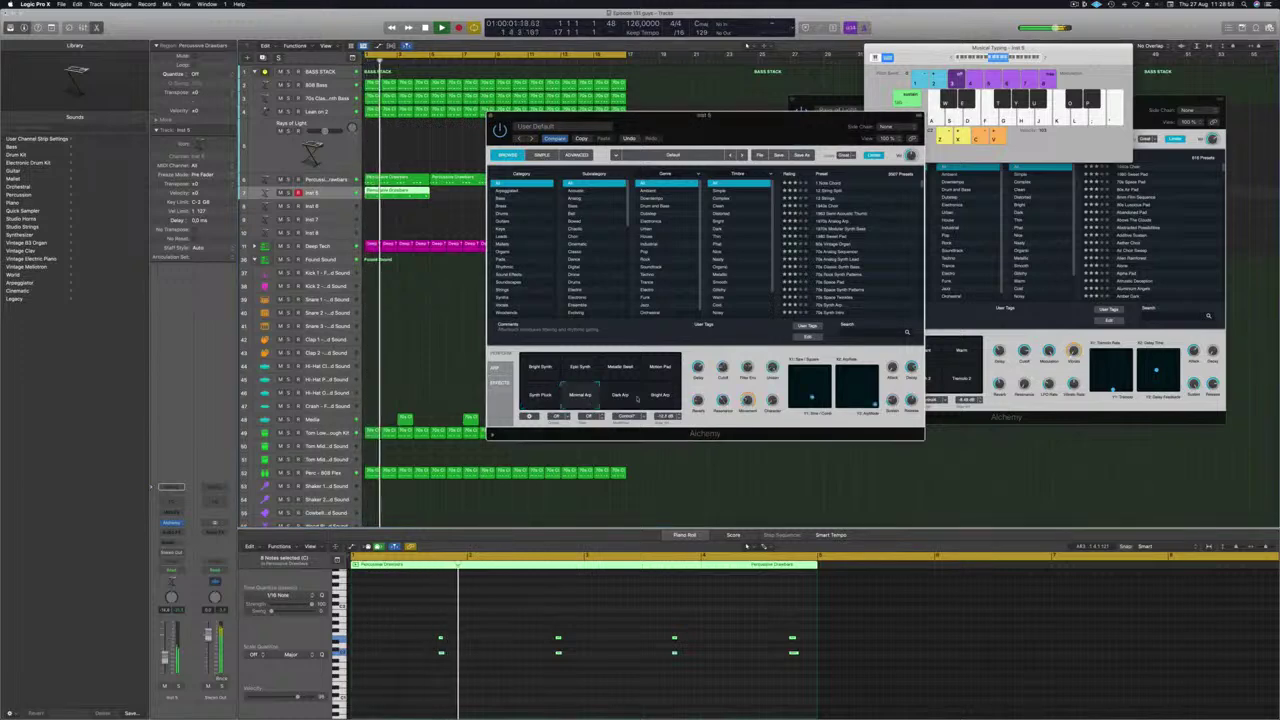
left_click(660, 368)
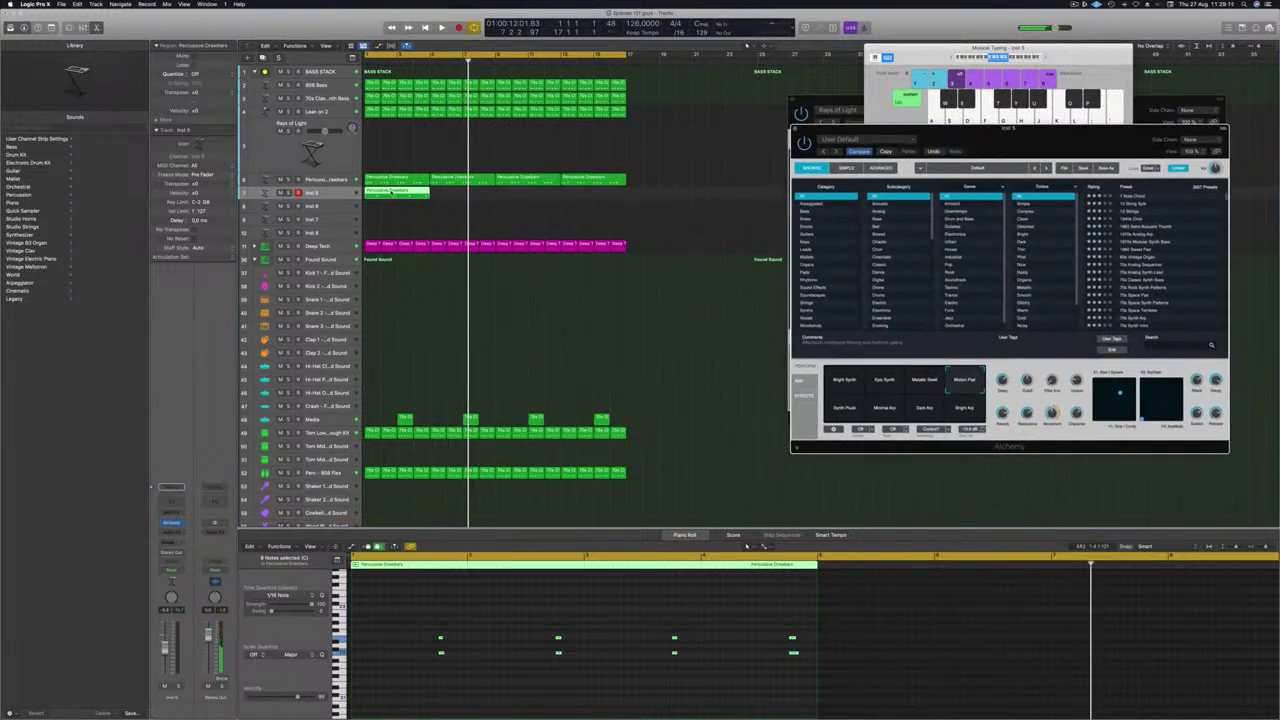
Repeat the trimmed region along the Inst 5 track up to bar 17 and play the arrangement from the start
left_click_drag(393, 192, 575, 200)
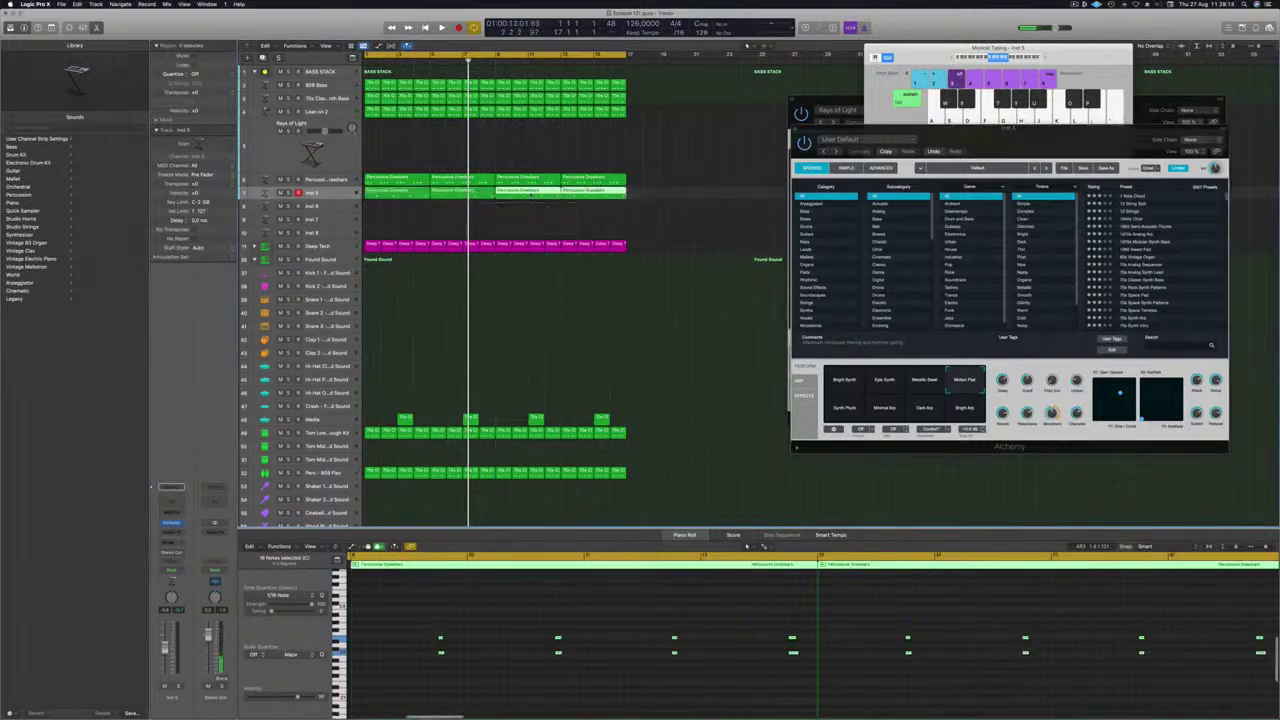
key("space")
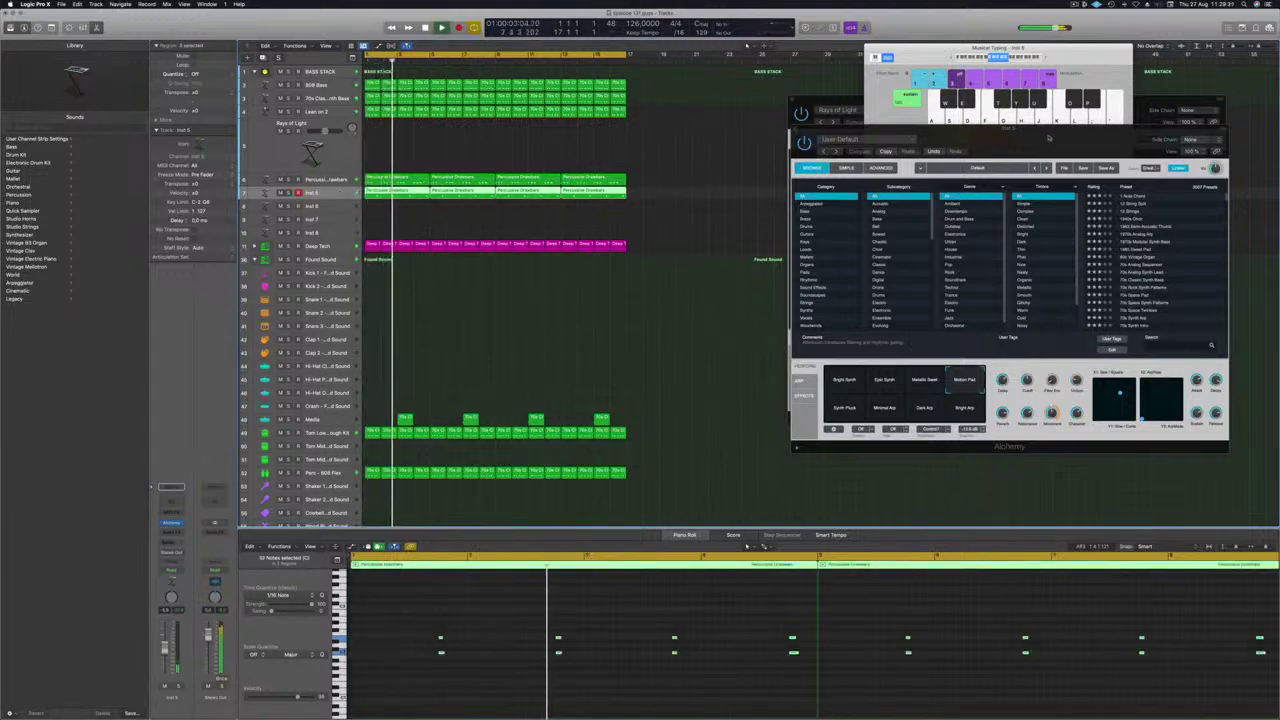
left_click_drag(1049, 138, 852, 136)
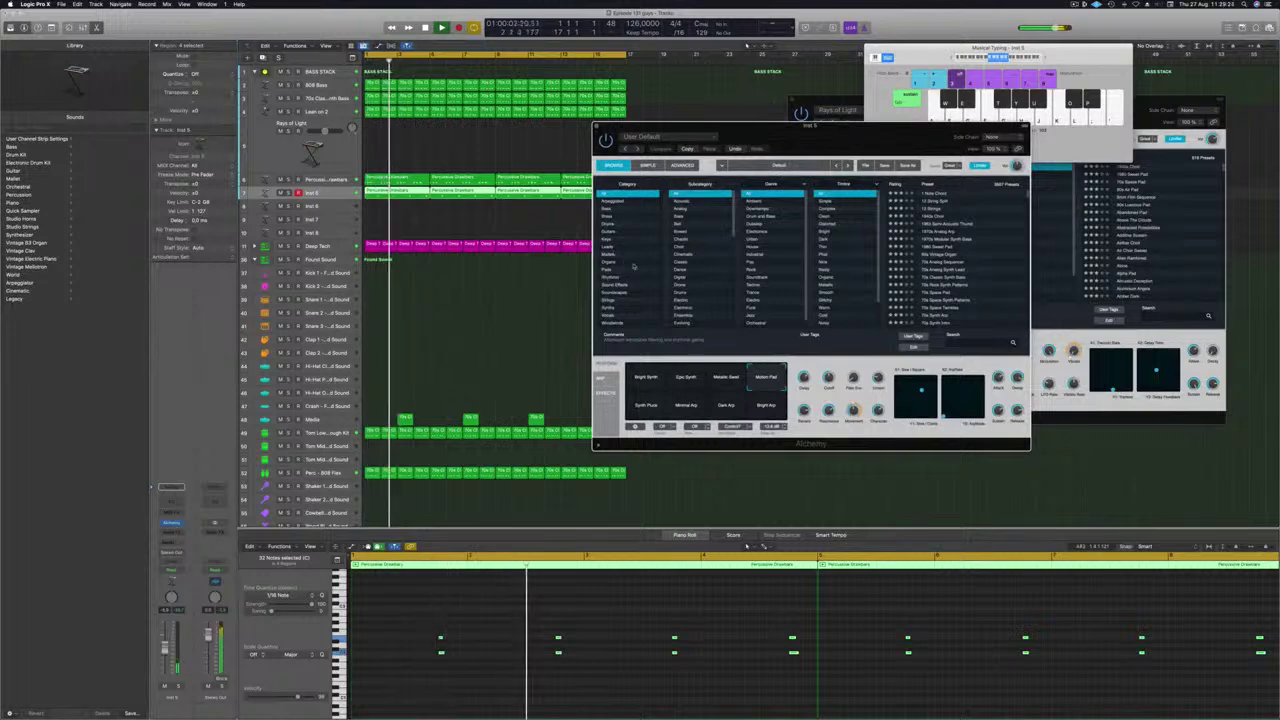
Audition the 80s Synth Pop Lead, 90s Drama Keys, Alien Harp and Analog Osmosis synth presets on the Inst 5 track
left_click(632, 307)
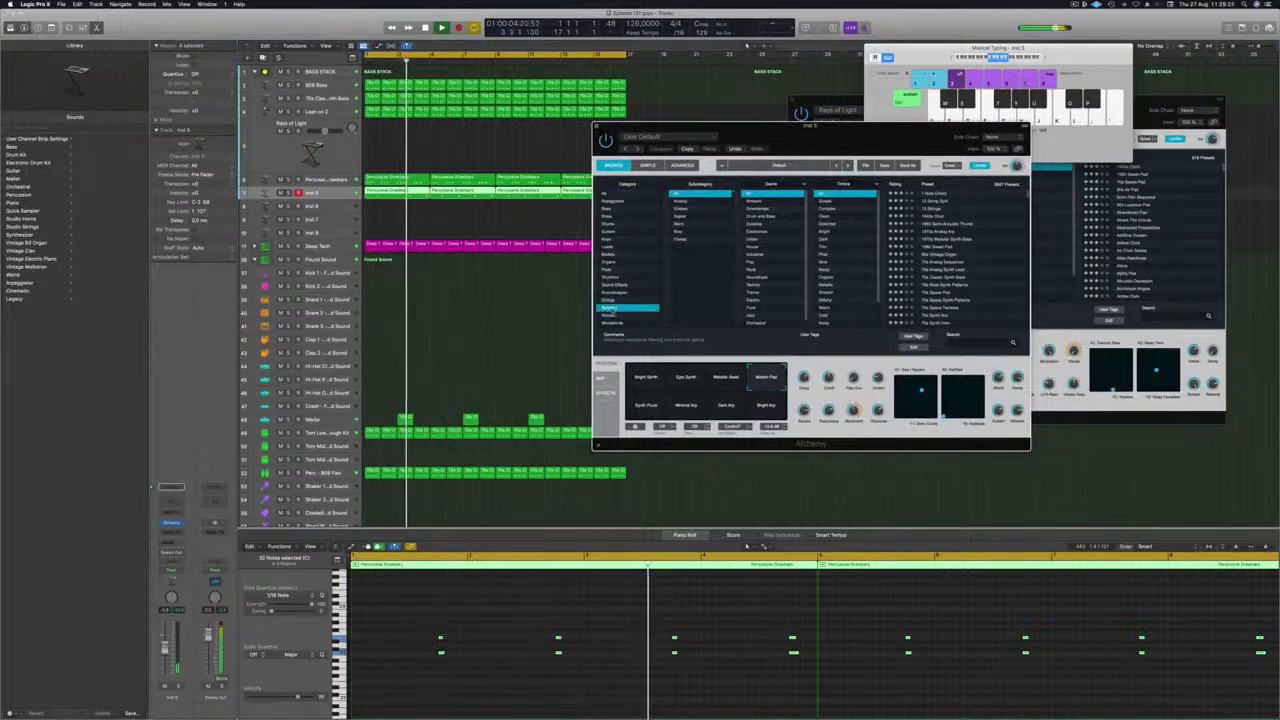
left_click(950, 231)
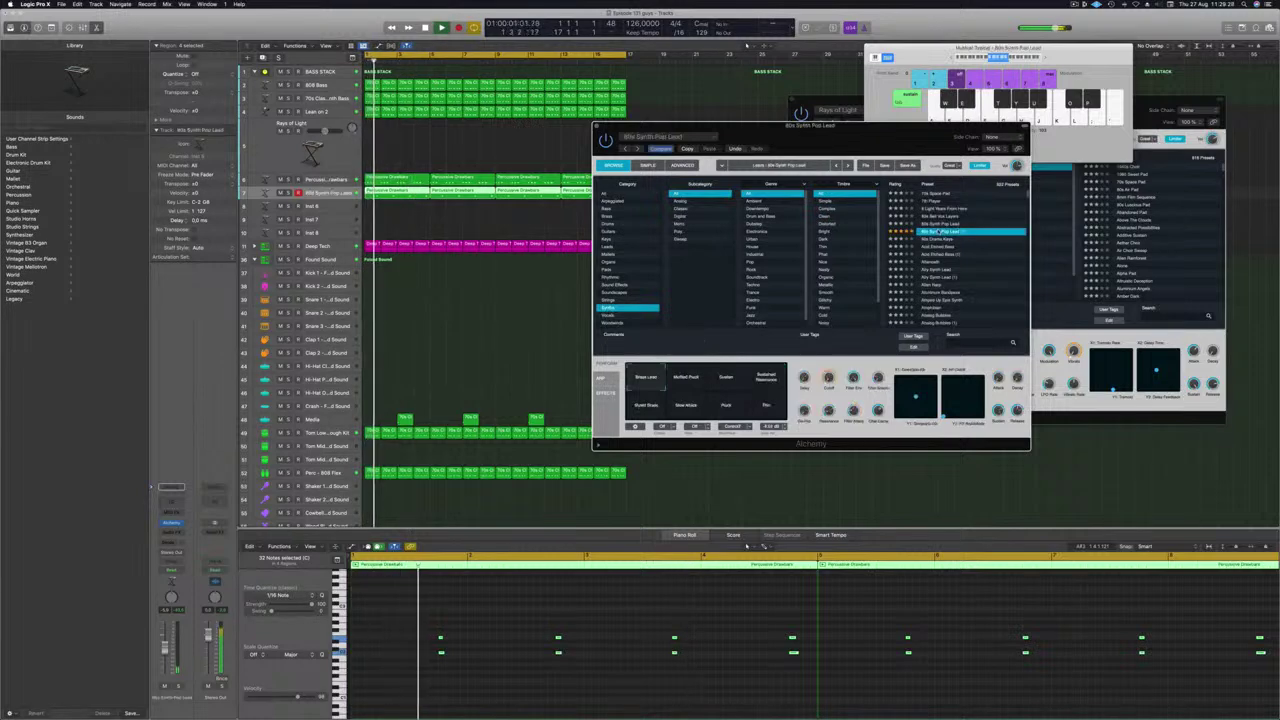
left_click(944, 240)
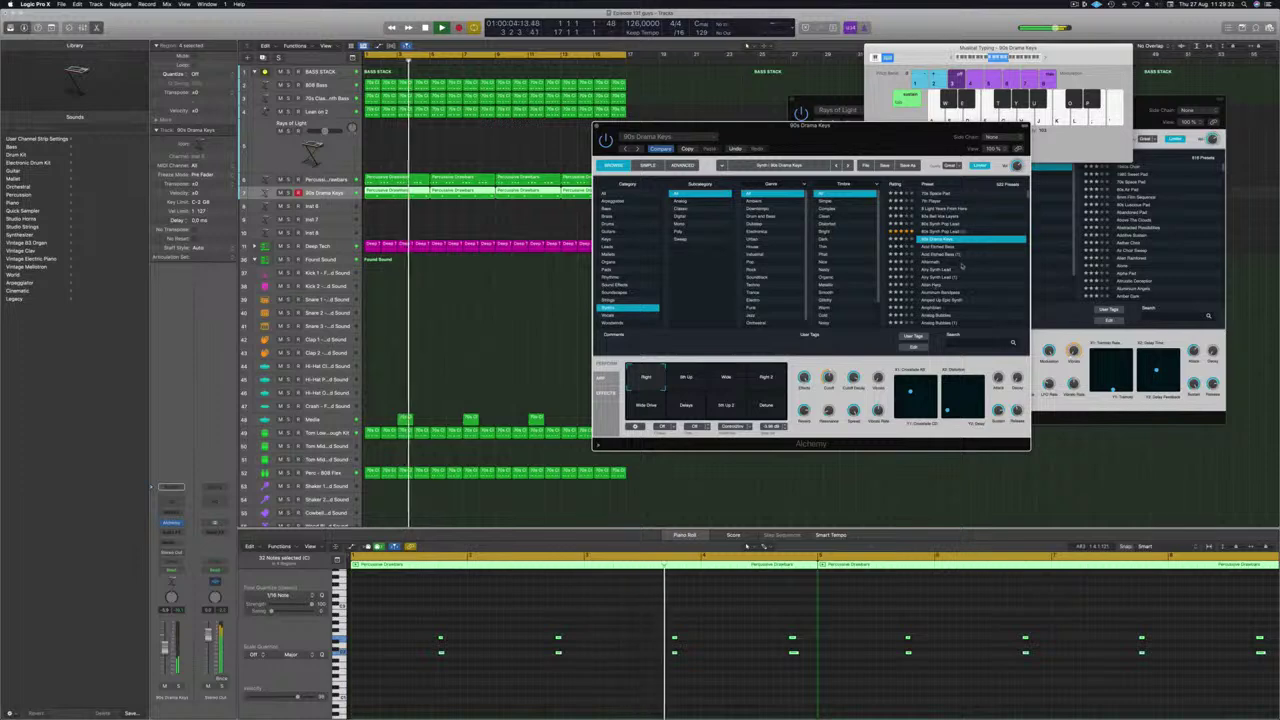
left_click(954, 285)
scroll(964, 263, "down", 5)
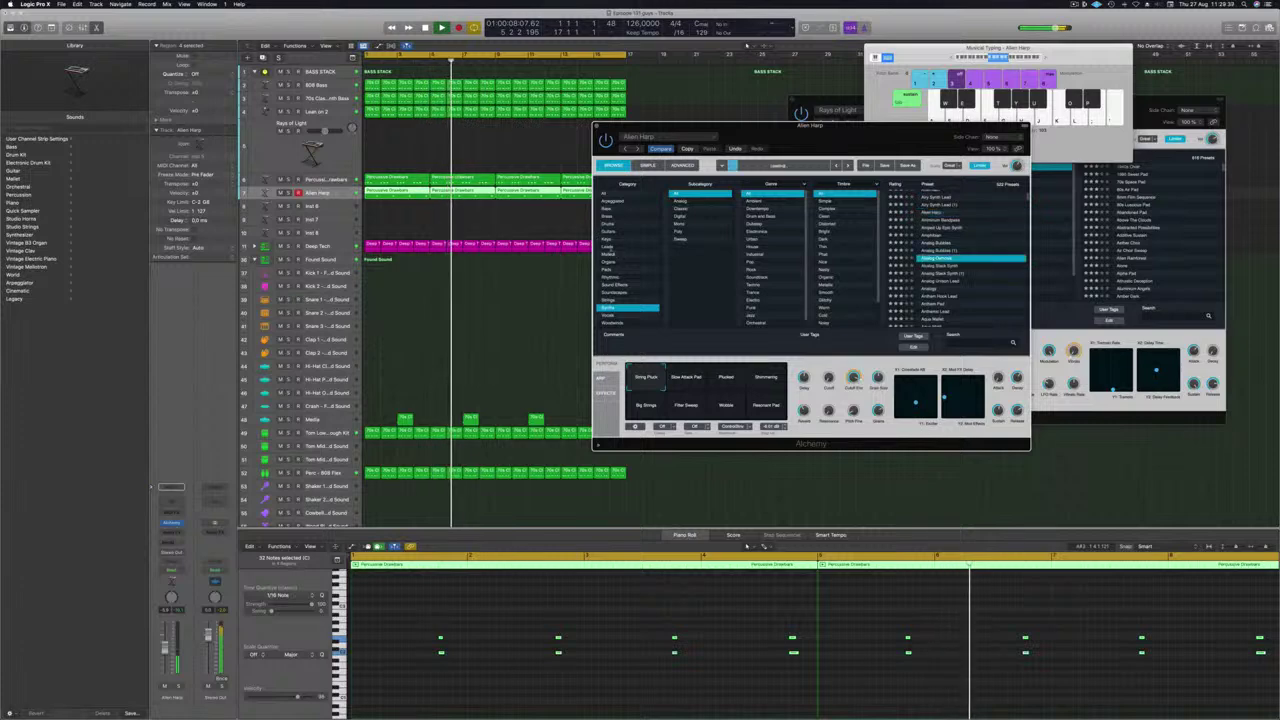
Load the Epic Synth String Ensemble pad preset on the Inst 5 track and reposition the Alchemy window
left_click(628, 269)
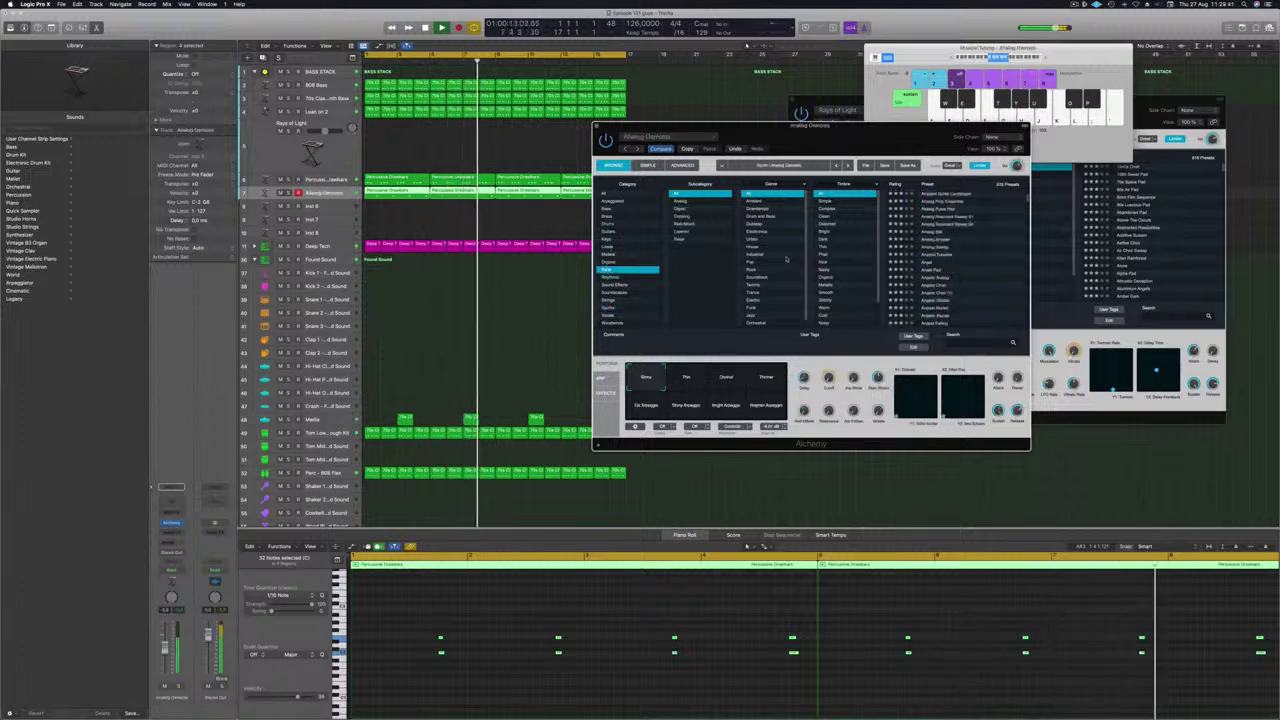
scroll(843, 271, "down", 3)
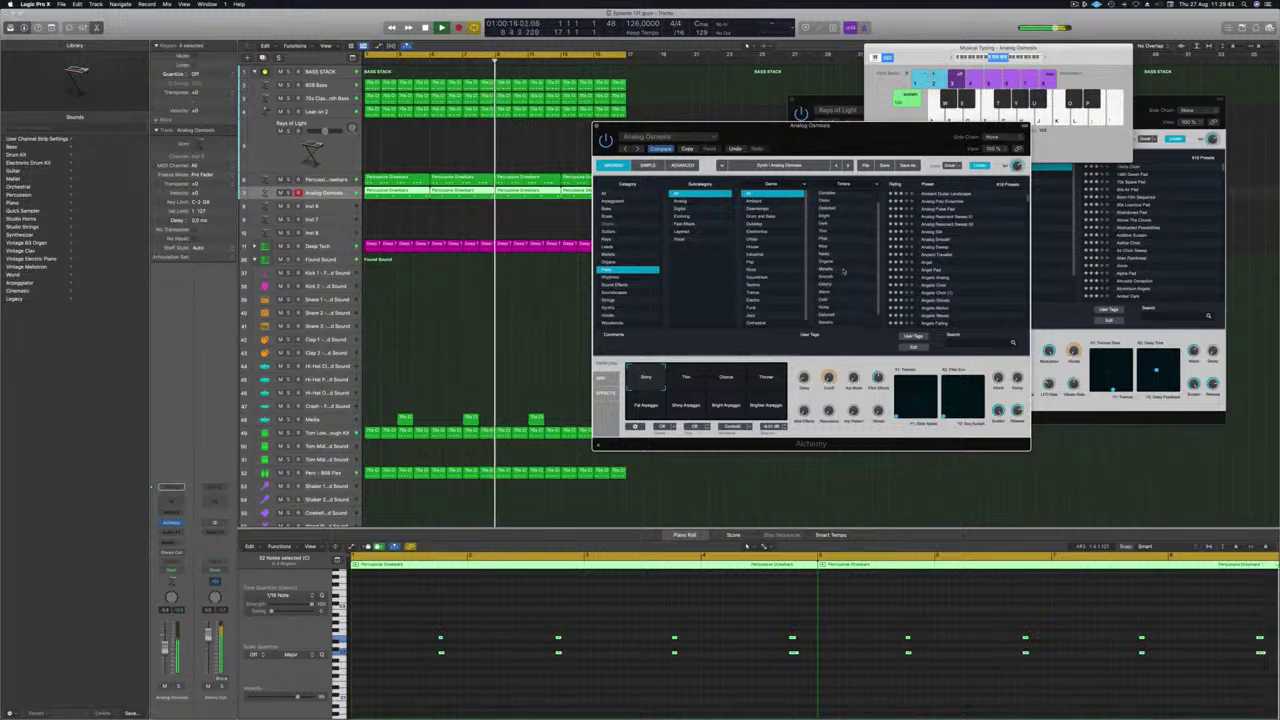
scroll(767, 283, "down", 1)
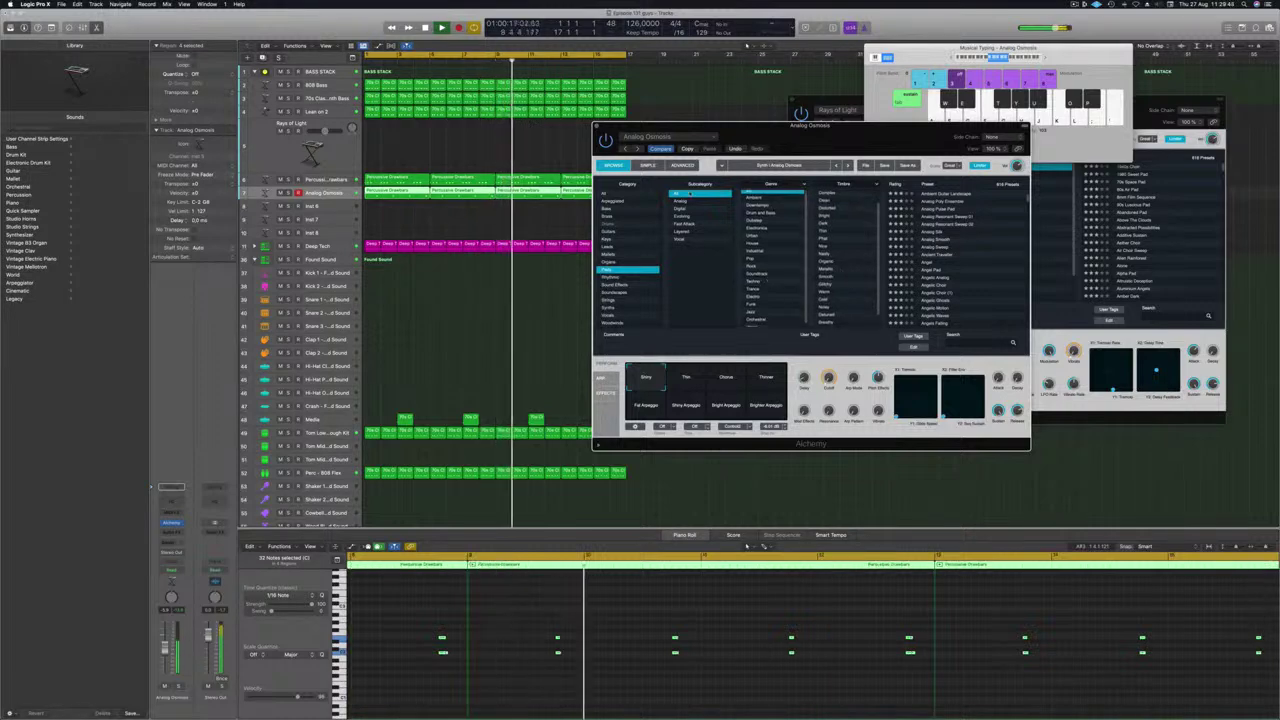
left_click(686, 224)
left_click(965, 225)
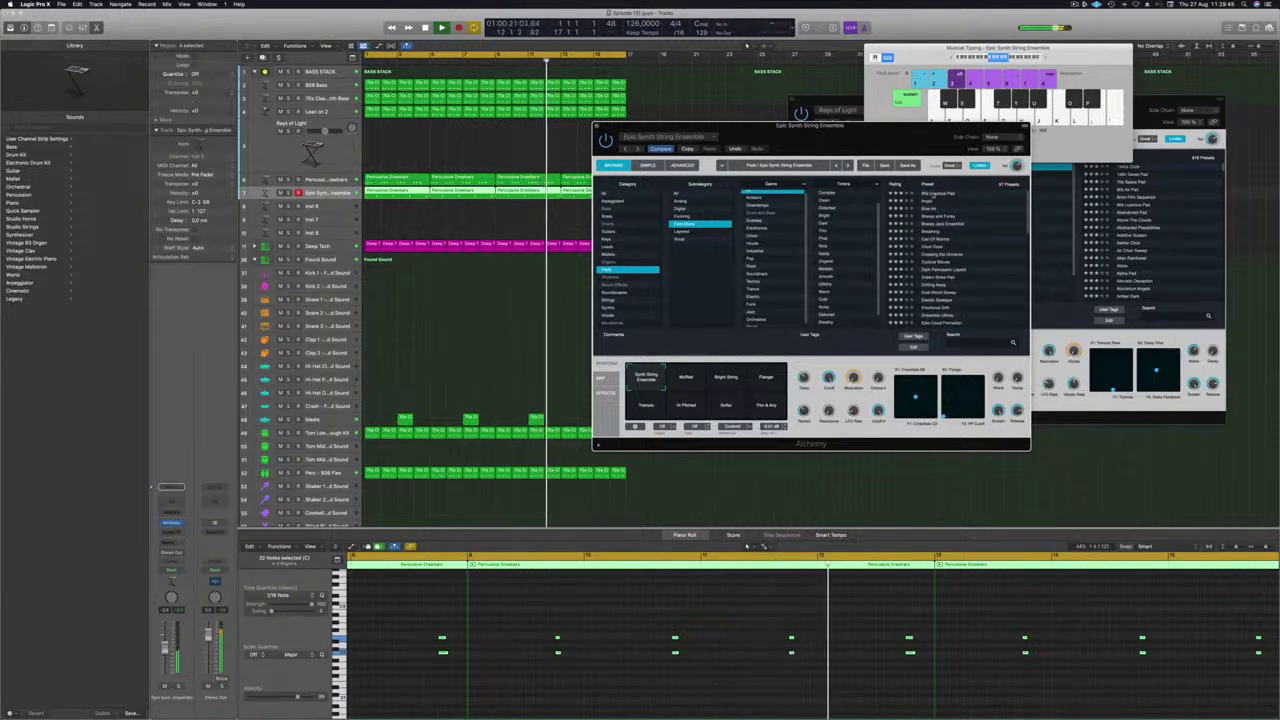
left_click_drag(860, 142, 885, 108)
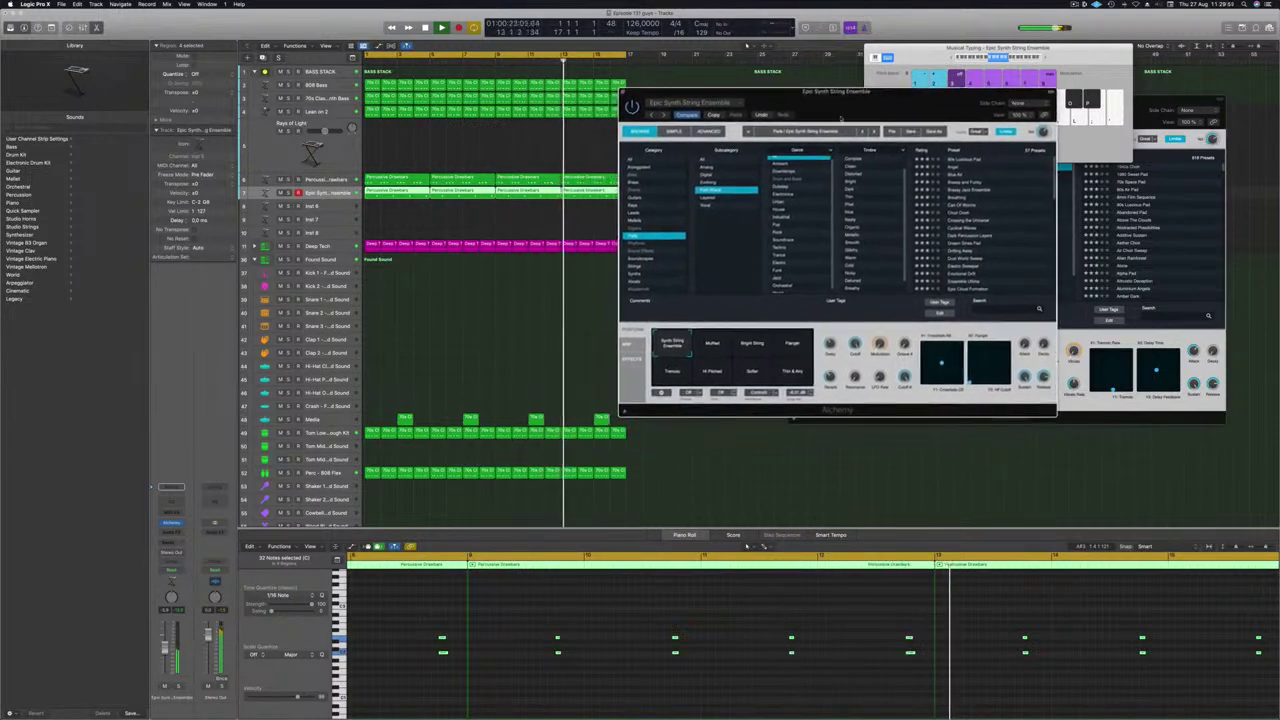
Adjust the Epic Synth String Ensemble channel's volume while playing from the start and choose its Muffled variation
key("Return")
left_click_drag(165, 648, 166, 655)
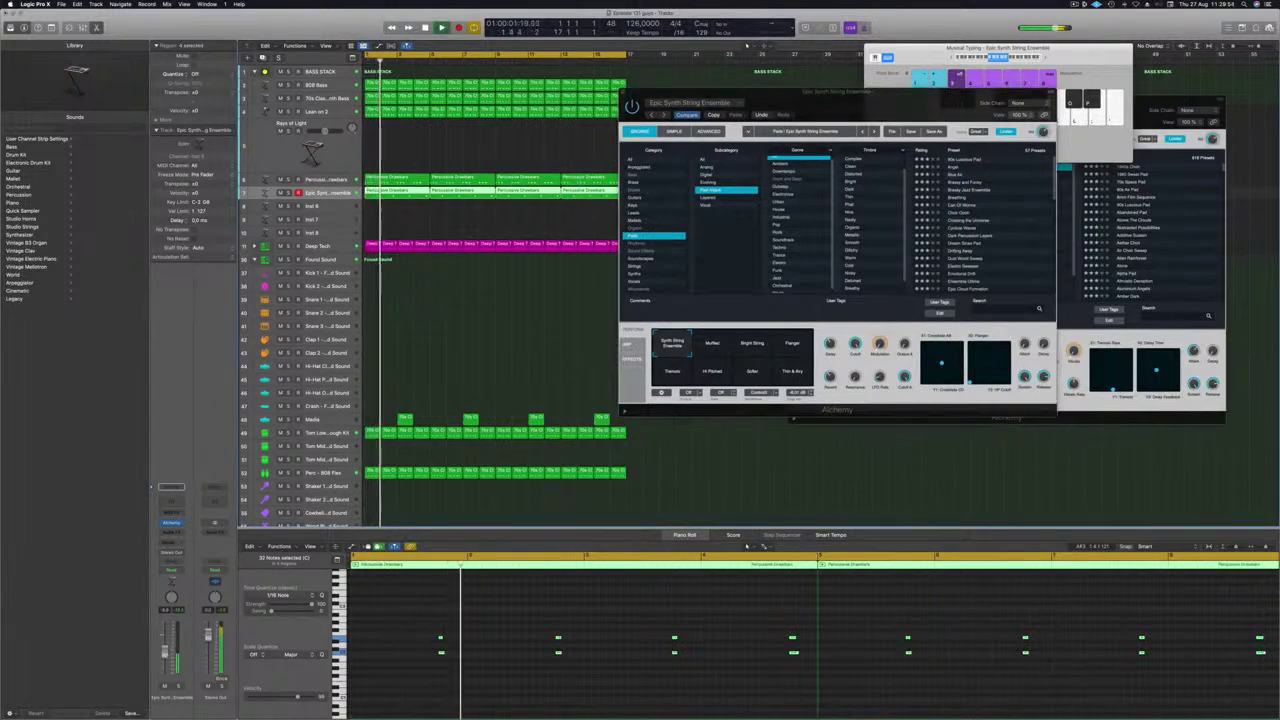
left_click(712, 348)
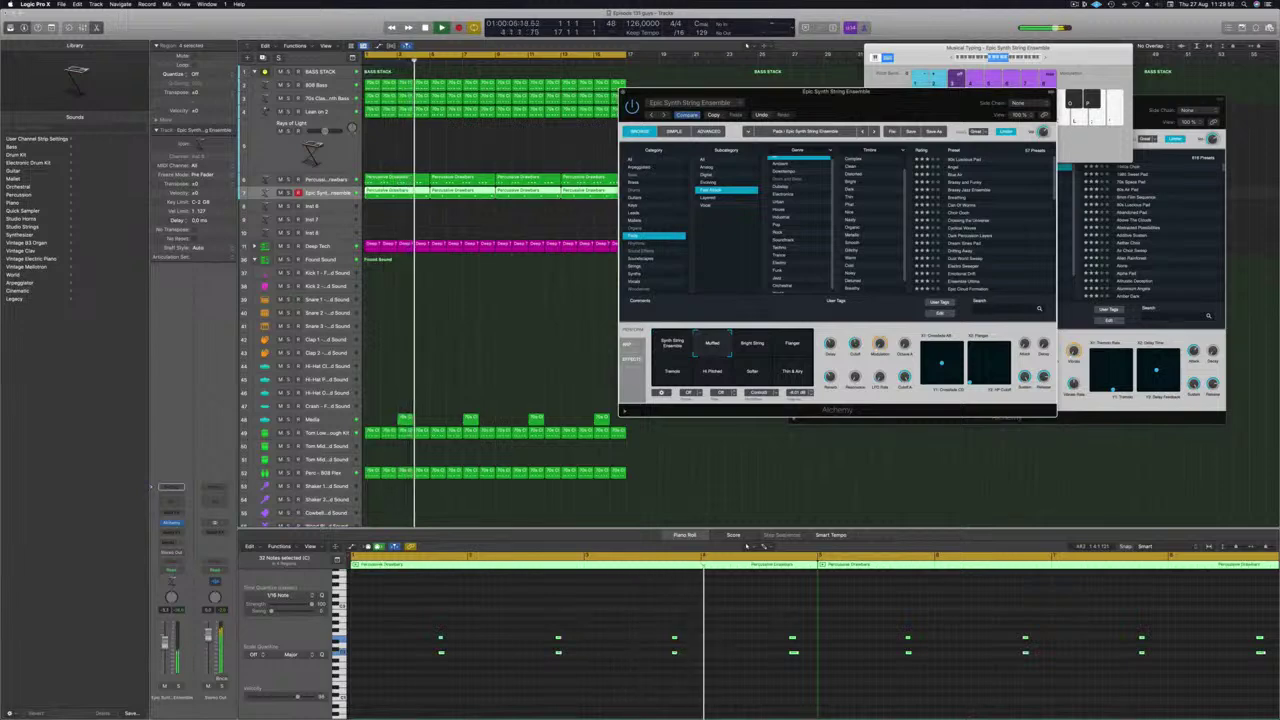
left_click(747, 46)
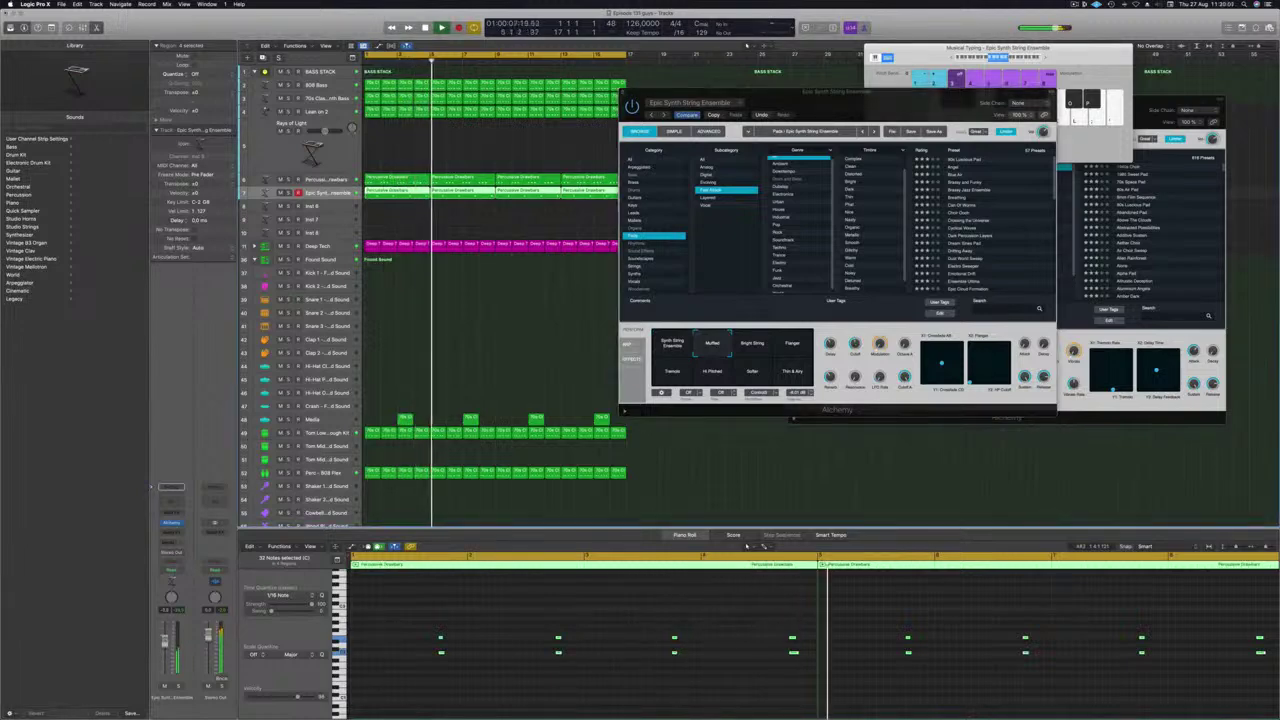
left_click(399, 617)
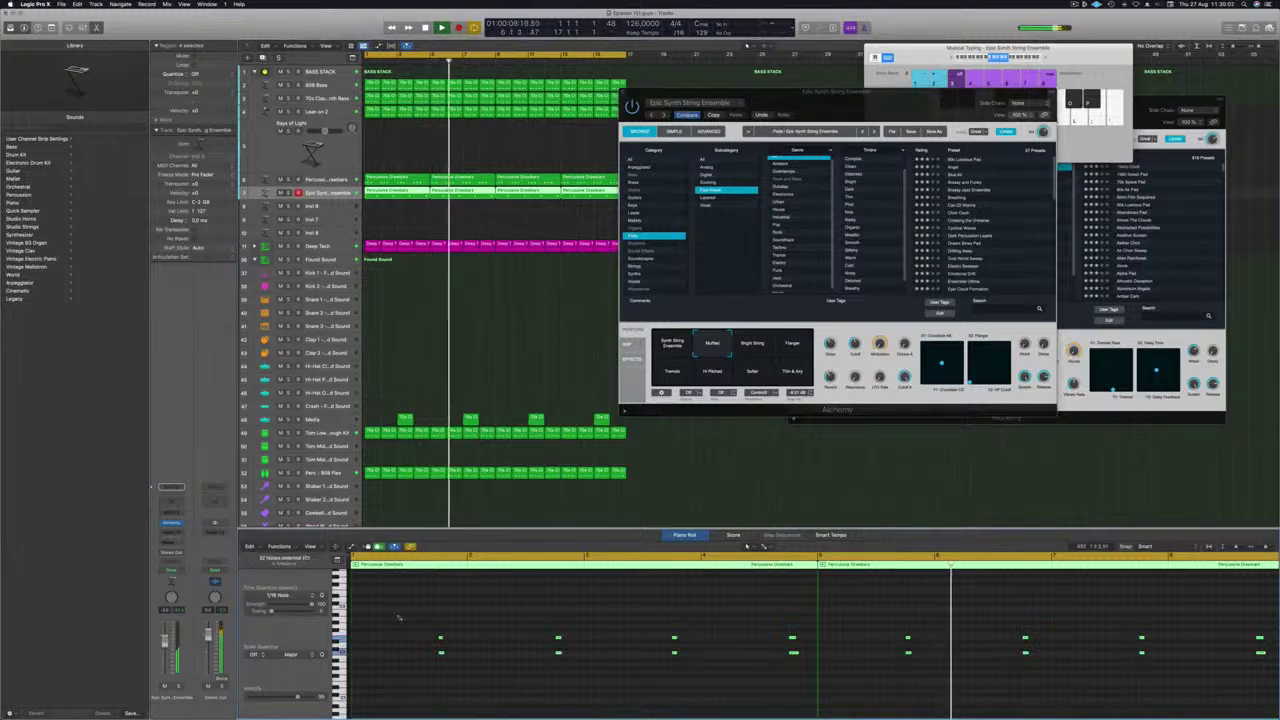
scroll(397, 617, "up", 3)
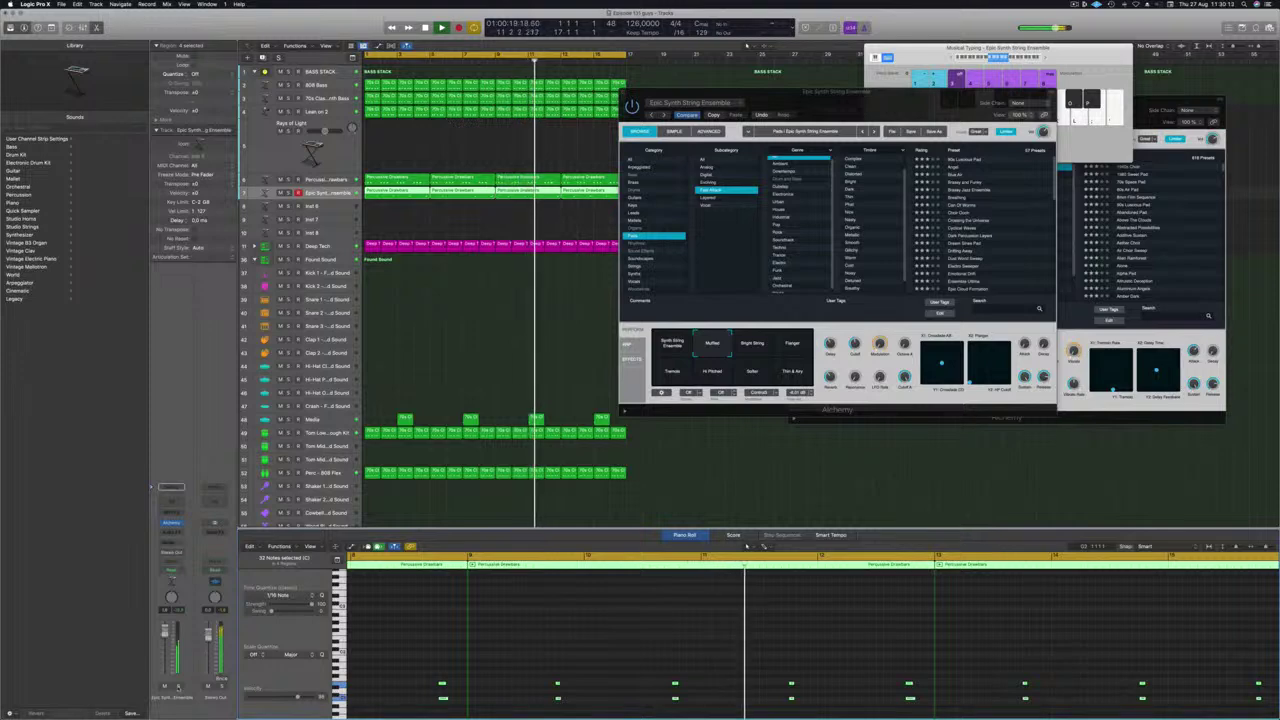
Compare the Bright String, Thin & Airy and Softer variations of the Epic Synth String Ensemble, then return to Muffled
key("ctrl+s")
key("ctrl+s")
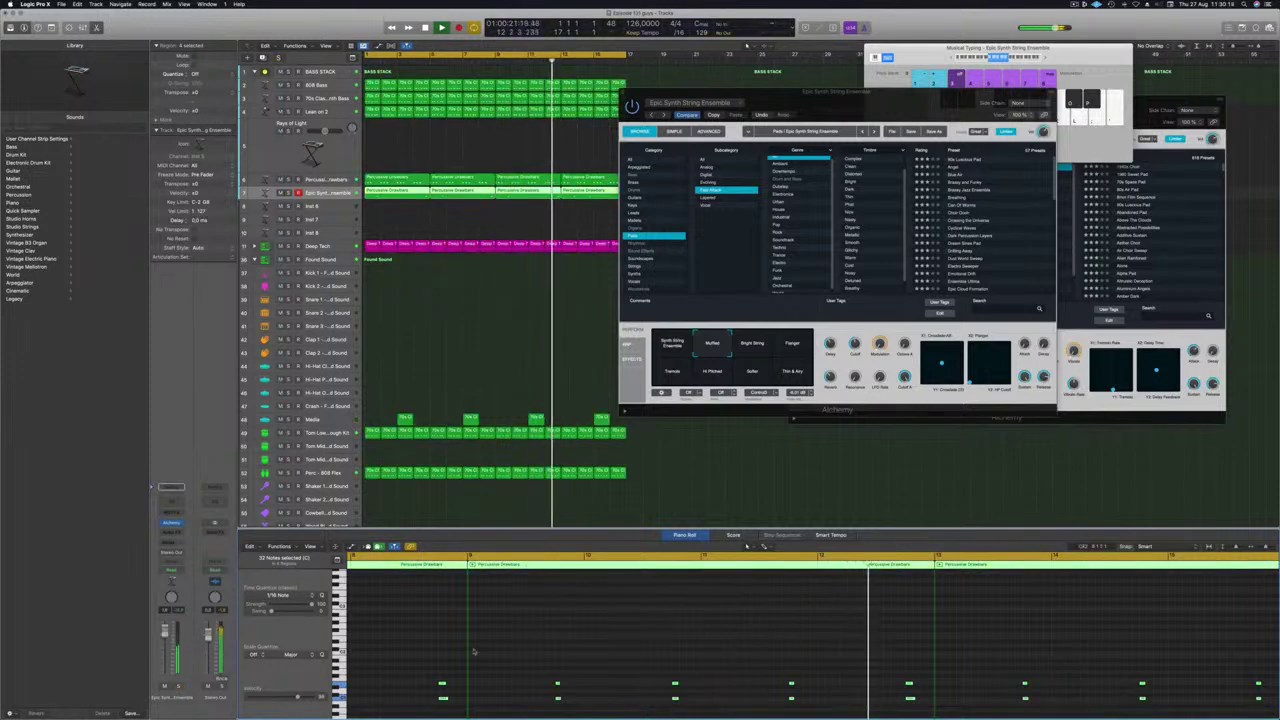
scroll(474, 652, "down", 3)
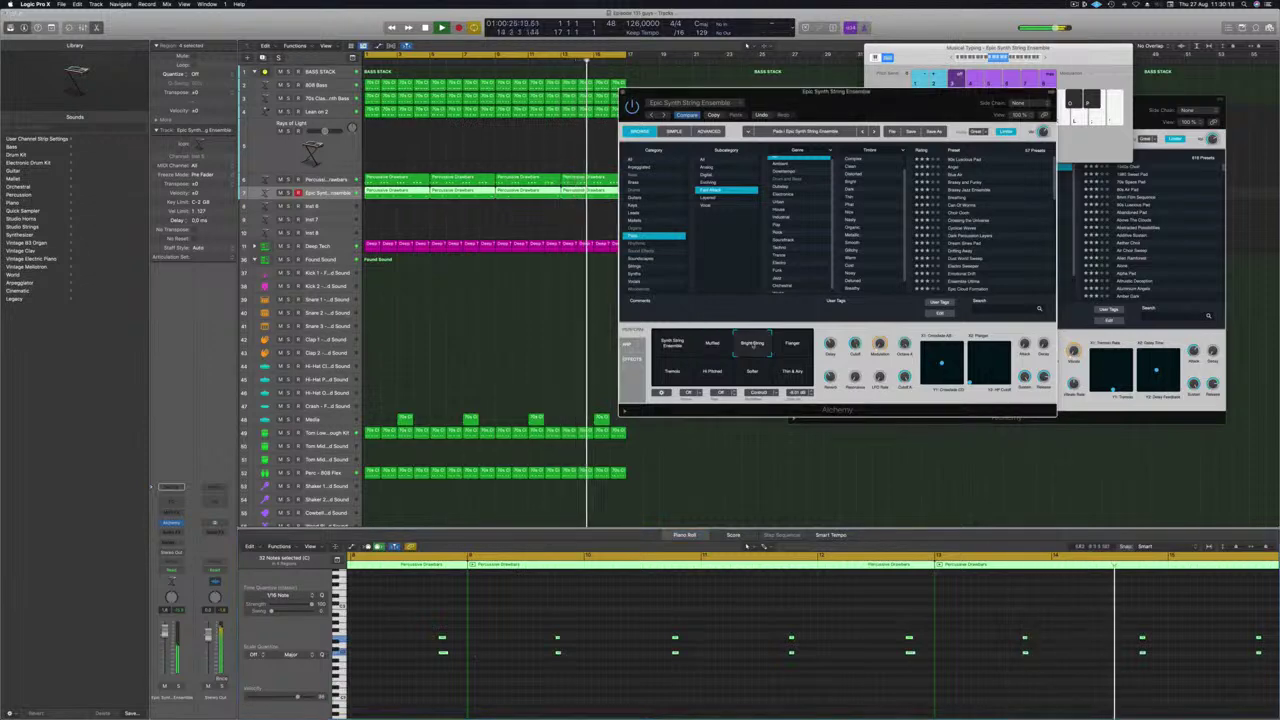
left_click(790, 371)
left_click(751, 372)
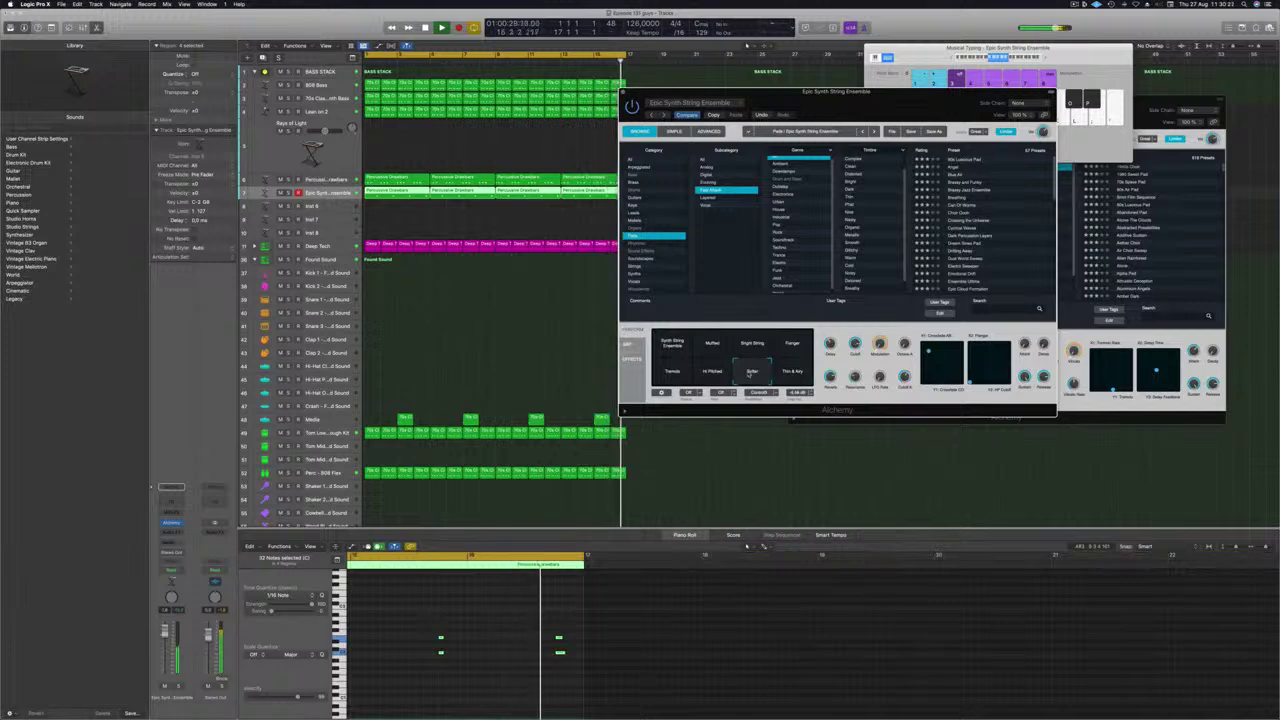
left_click(712, 344)
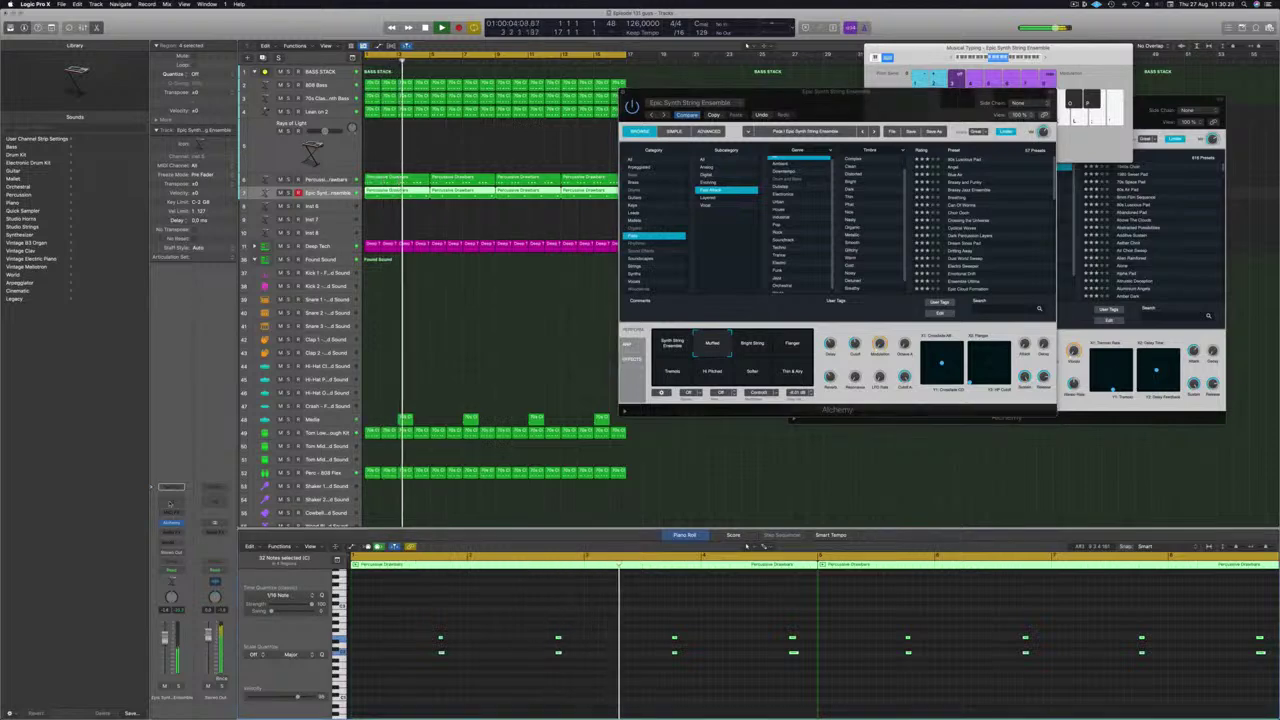
Add a Channel EQ to the Epic Synth String Ensemble channel with a 12 dB/Oct low cut at 238 Hz
left_click(171, 504)
left_click(447, 148)
left_click_drag(434, 280, 647, 238)
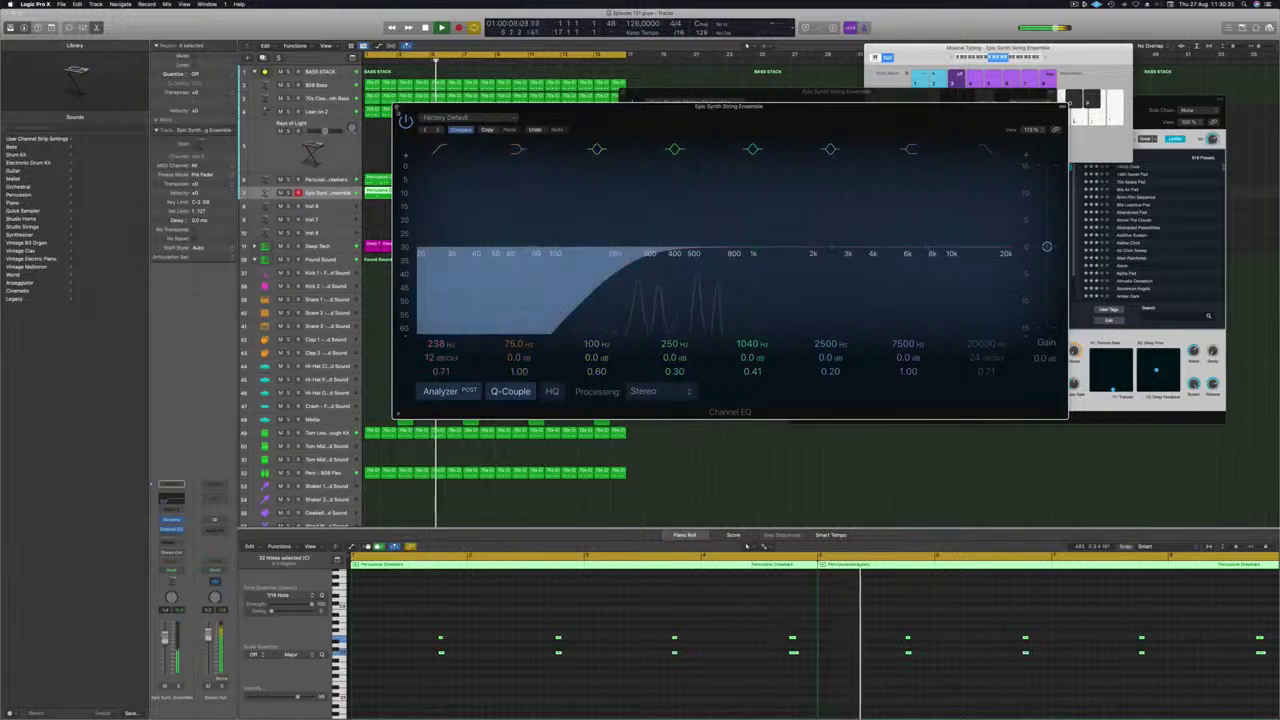
left_click(397, 107)
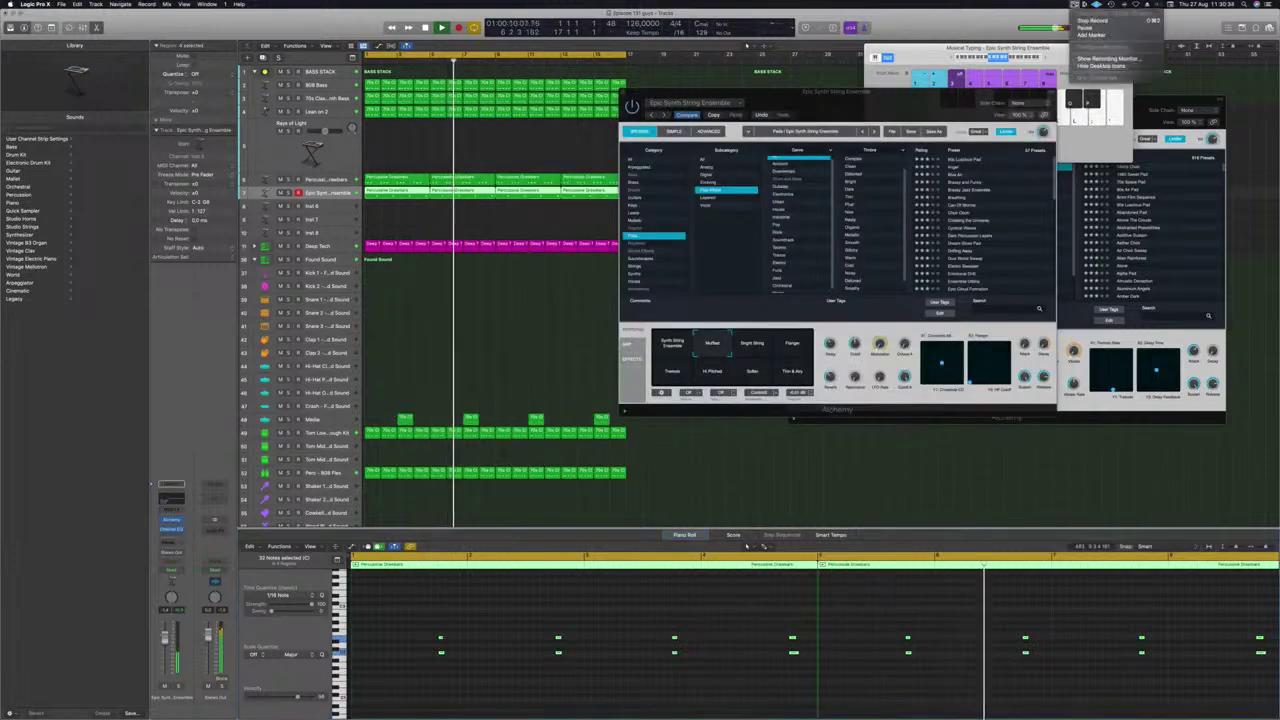
Close the Epic Synth String Ensemble's Alchemy window, deselect the regions and play the arrangement from the start
left_click_drag(844, 112, 783, 119)
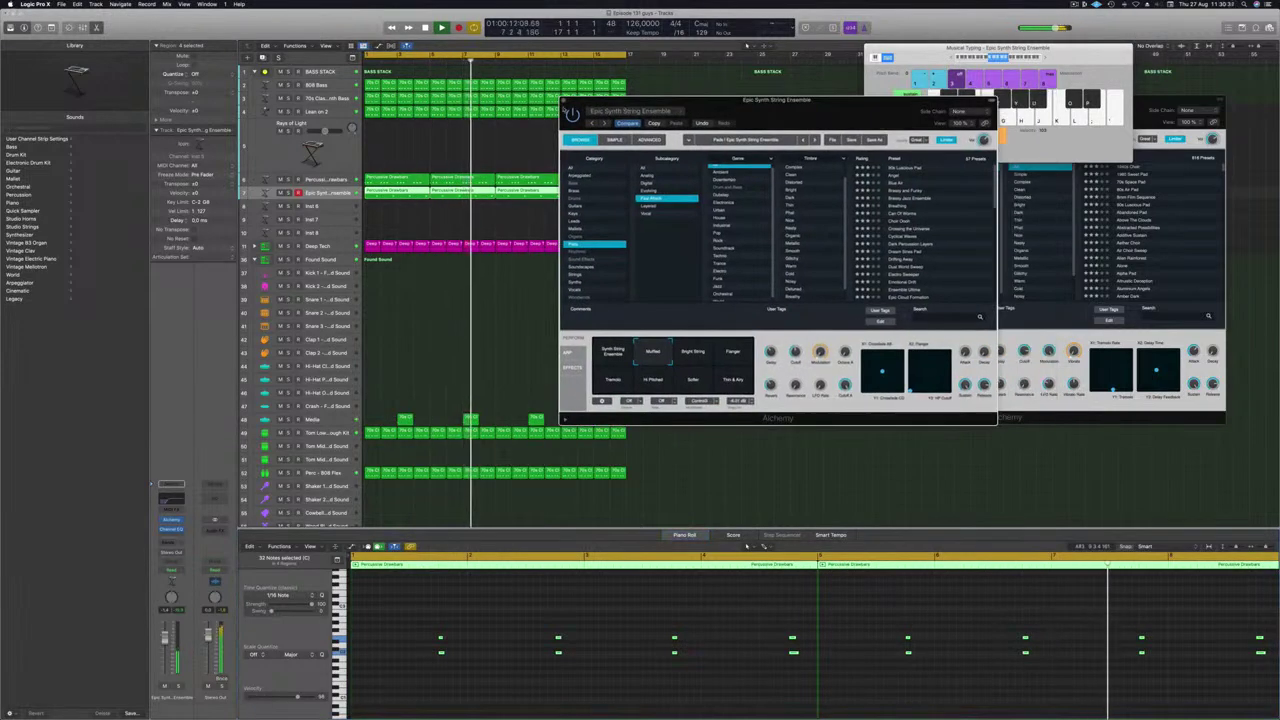
left_click(563, 102)
left_click(446, 371)
key("Return")
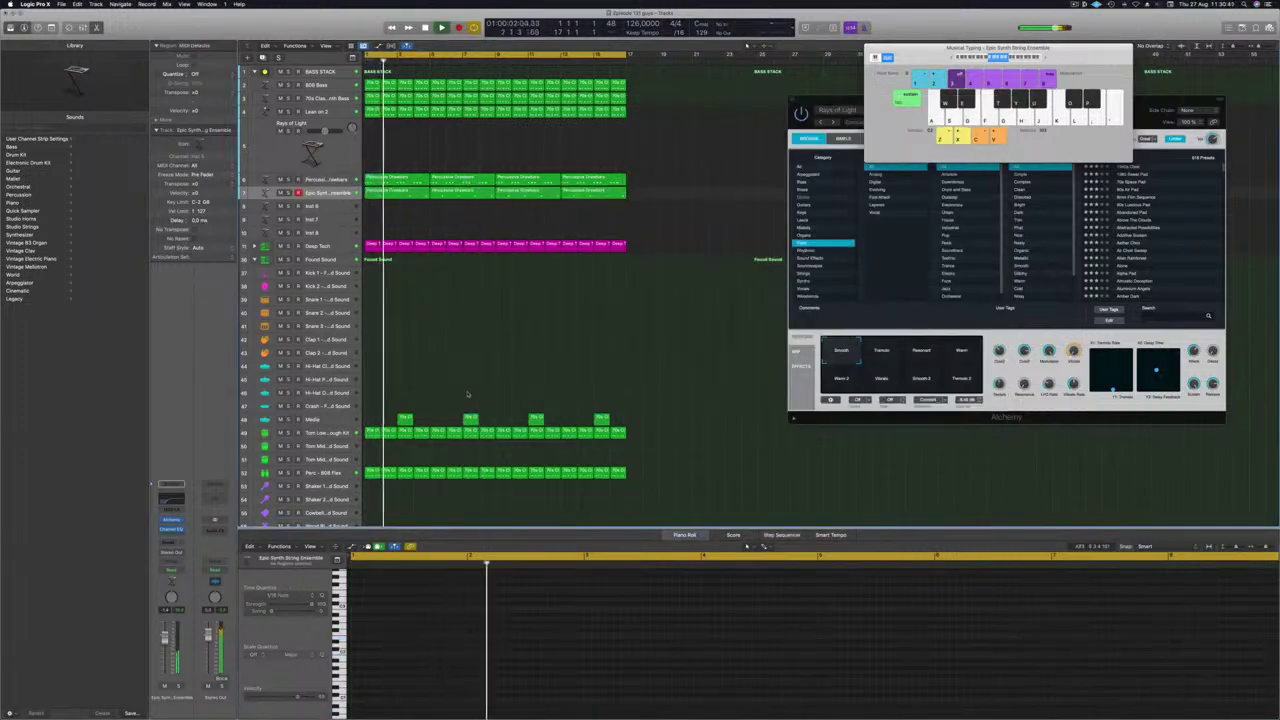
Delete the regions at bars 7 and 15 on the Media track inside the Found Sound stack
left_click_drag(476, 416, 480, 420)
key("Delete")
left_click_drag(583, 390, 627, 421)
key("Delete")
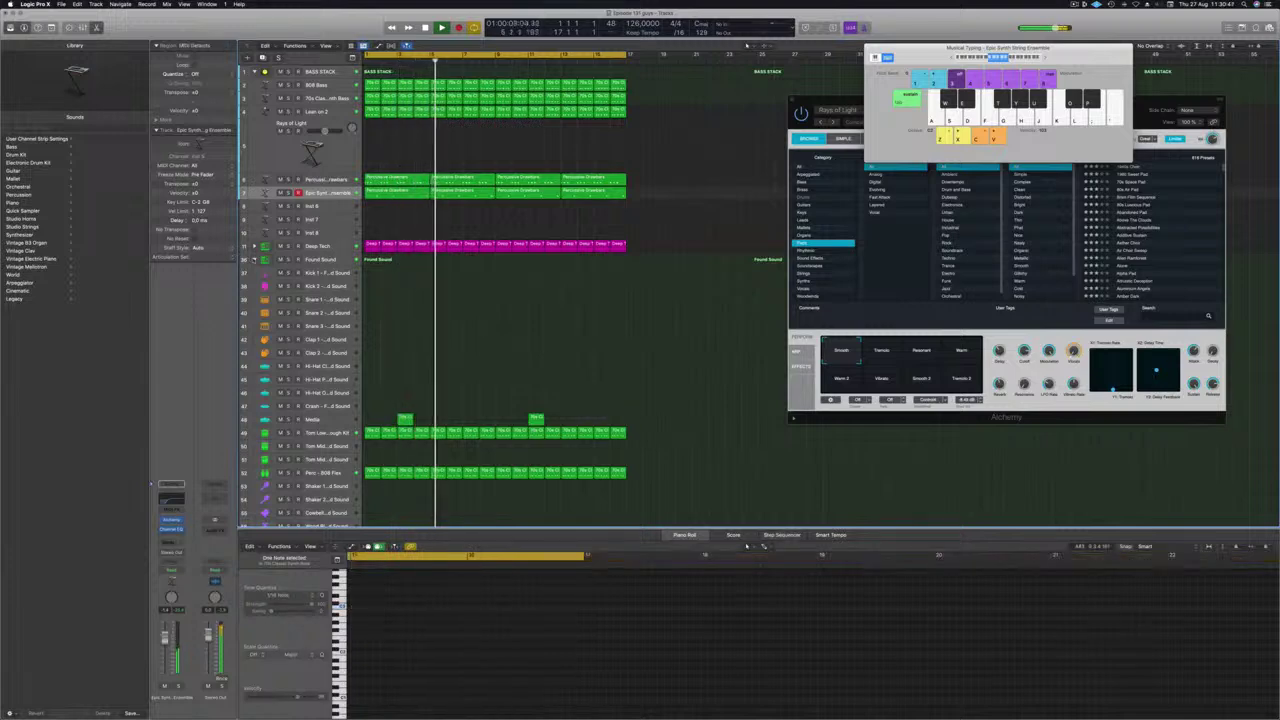
Collapse the Found Sound stack and enlarge the track rows vertically
left_click(255, 260)
key("super+Down")
key("super+Down")
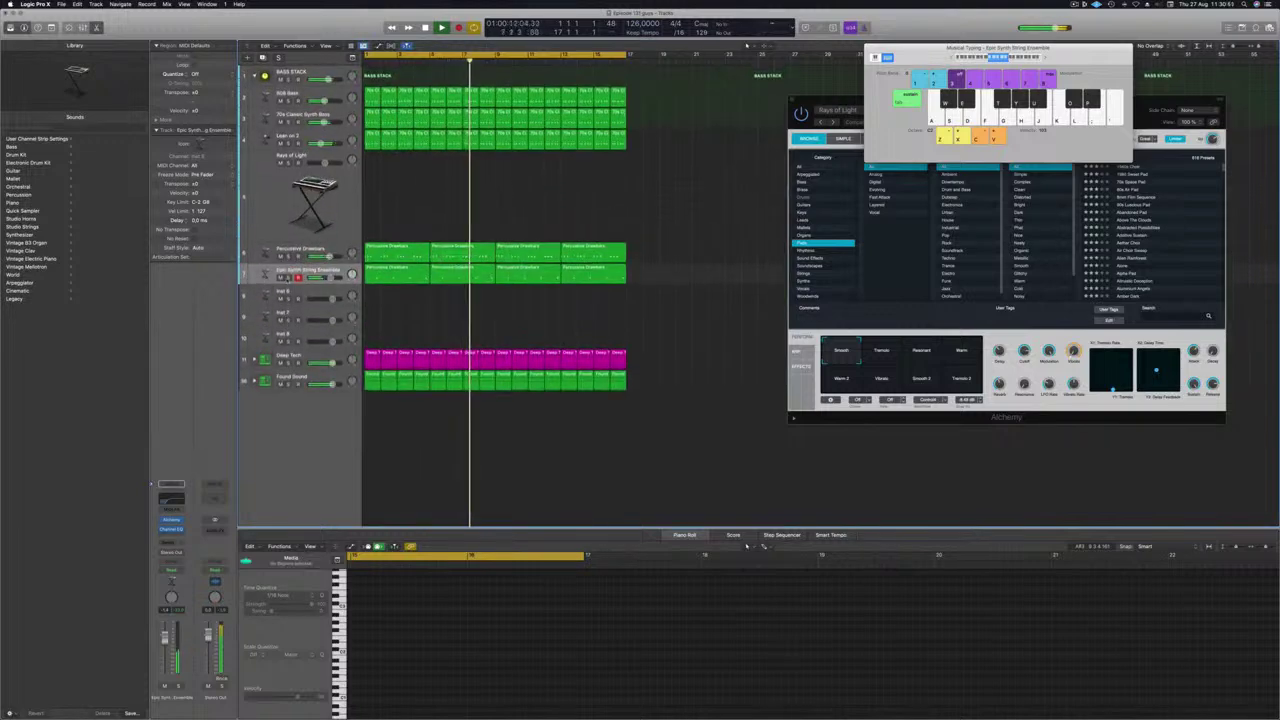
Check the Epic Synth String Ensemble track by toggling its solo and viewing its Alchemy preset during playback
key("s")
left_click(289, 278)
left_click(270, 274)
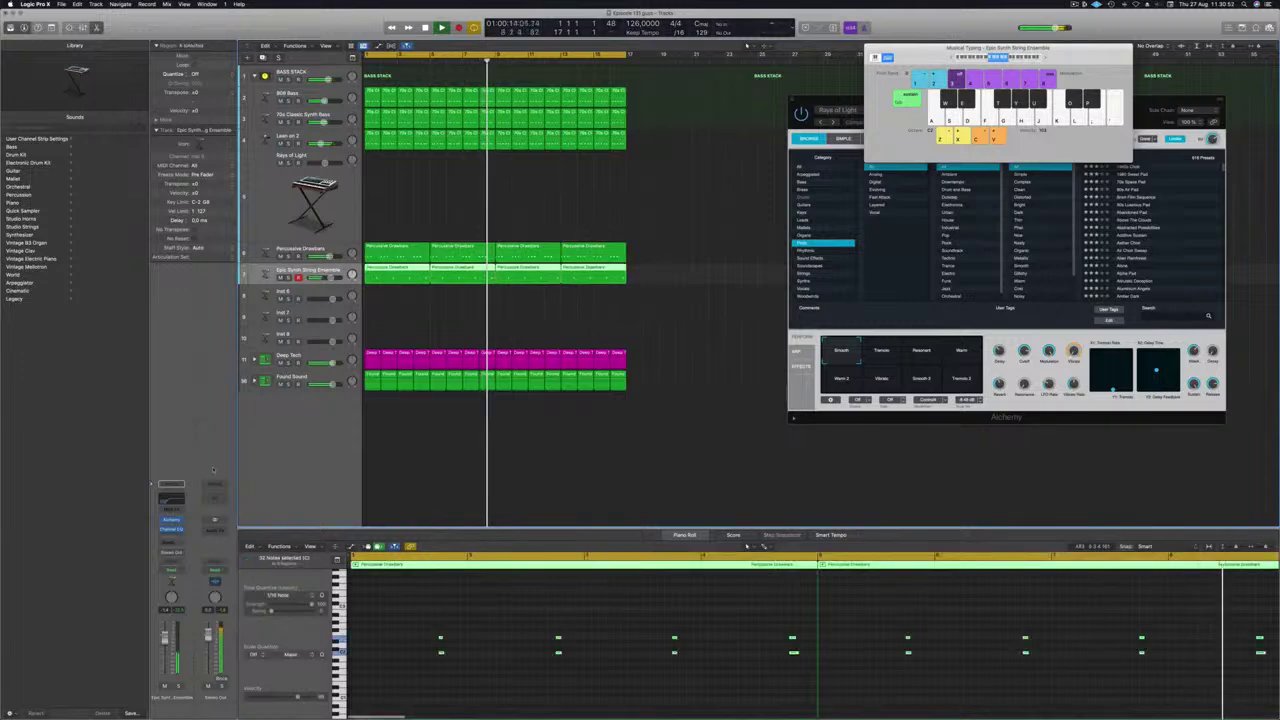
left_click(171, 520)
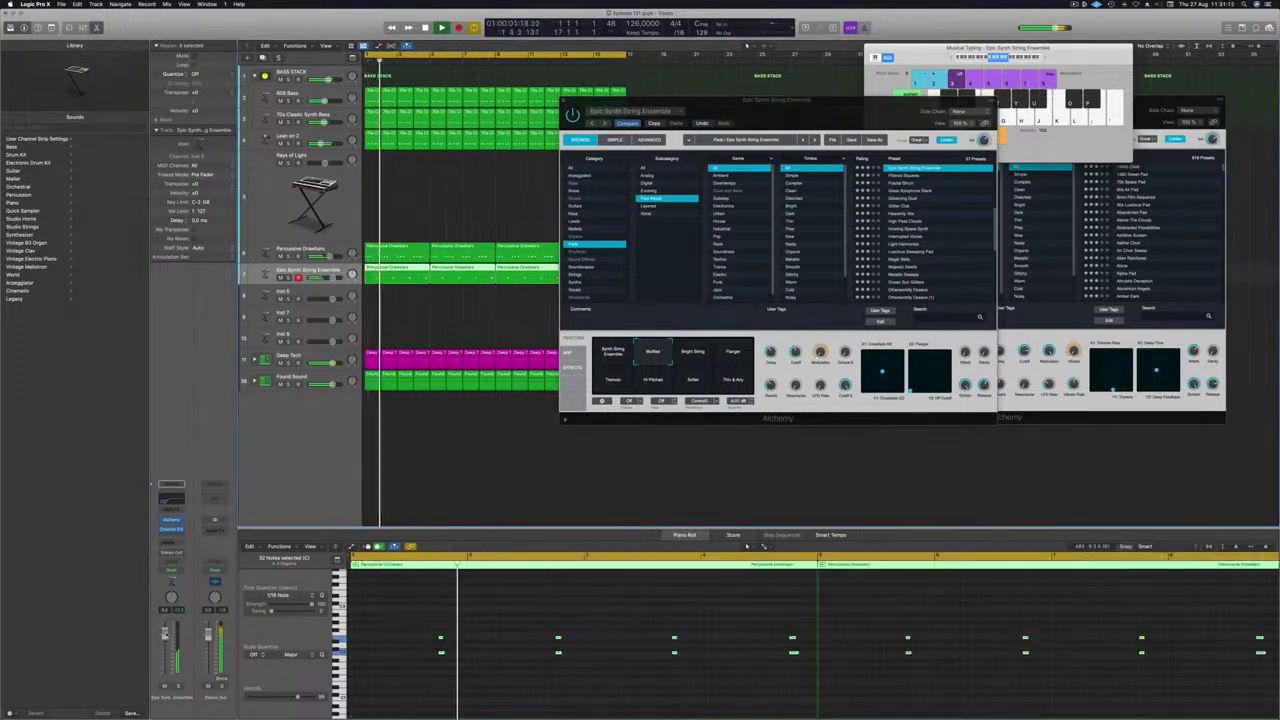
left_click(564, 100)
Play the arrangement from the start and inspect the Channel EQ curve on the Percussive Drawbars track
scroll(470, 207, "left", 3)
scroll(452, 202, "down", 3)
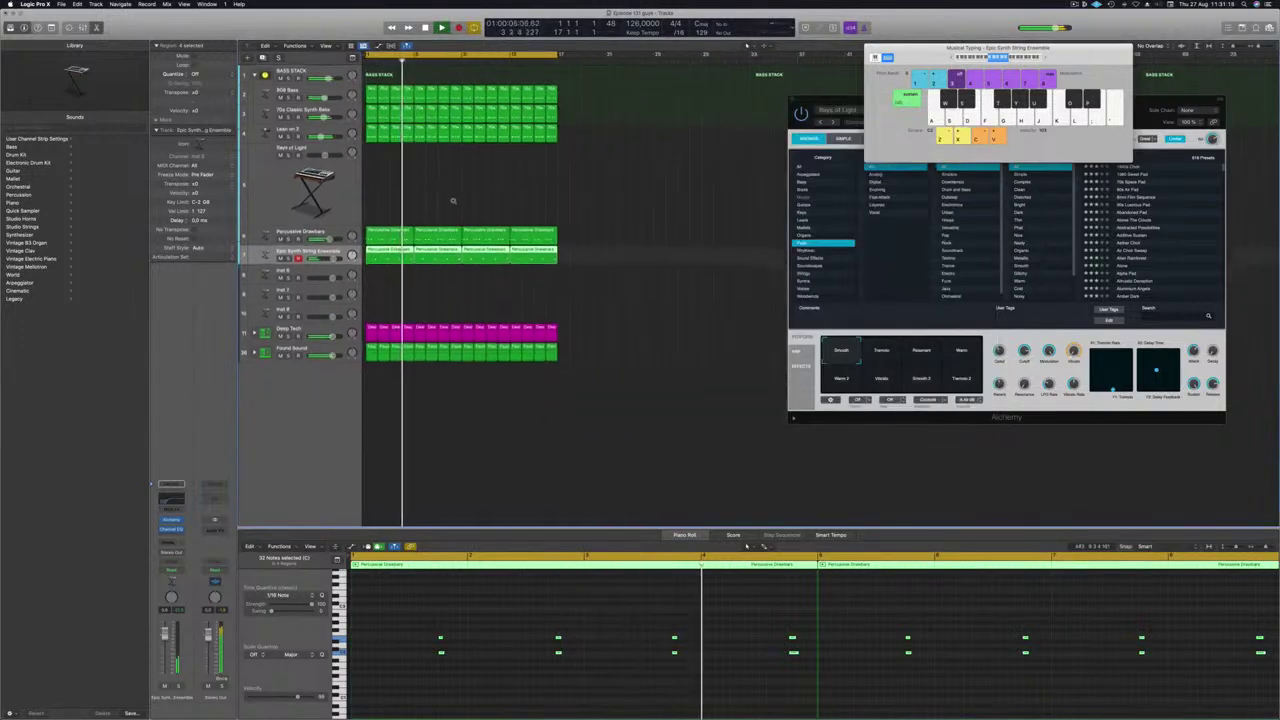
scroll(453, 200, "down", 5)
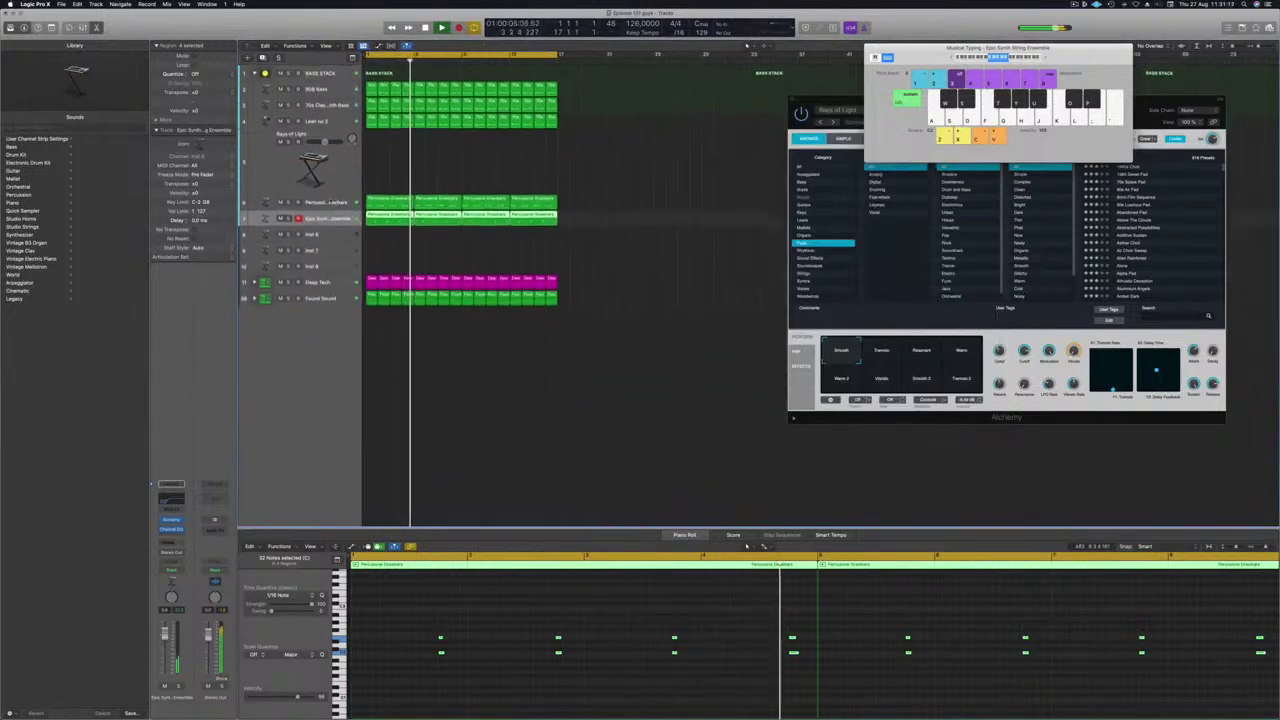
left_click(325, 200)
key("Return")
left_click(171, 498)
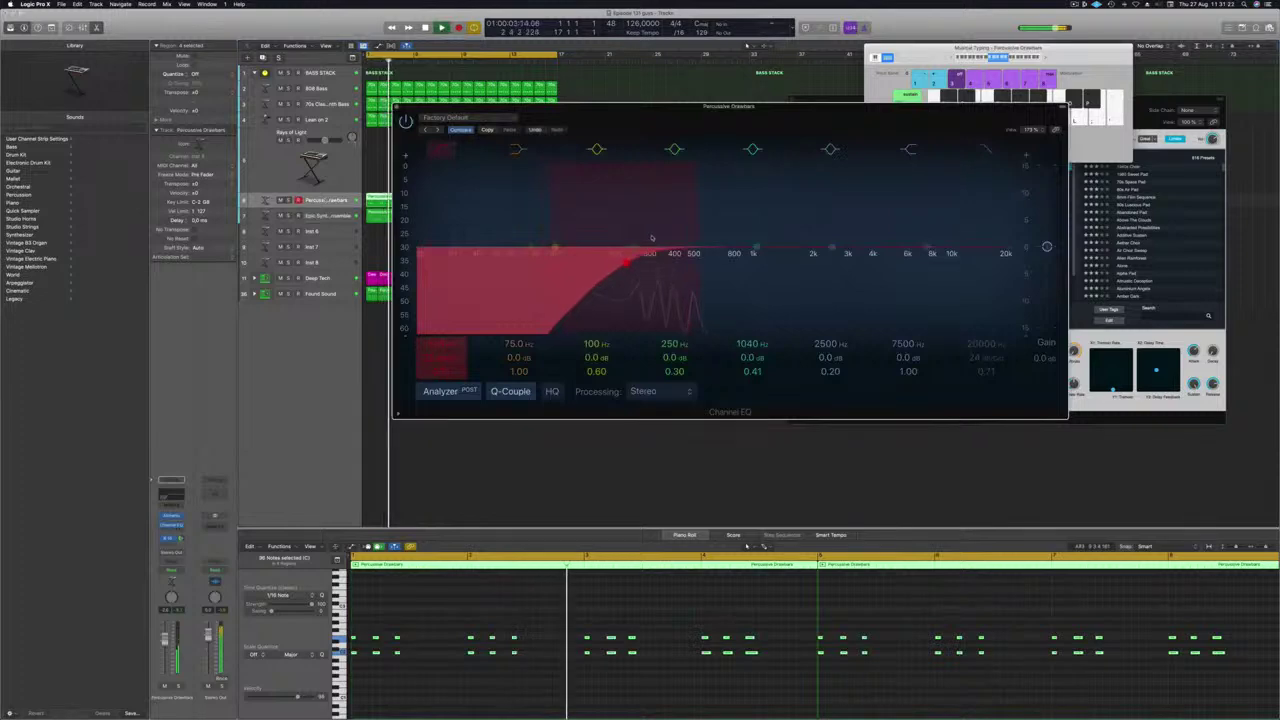
key("super+w")
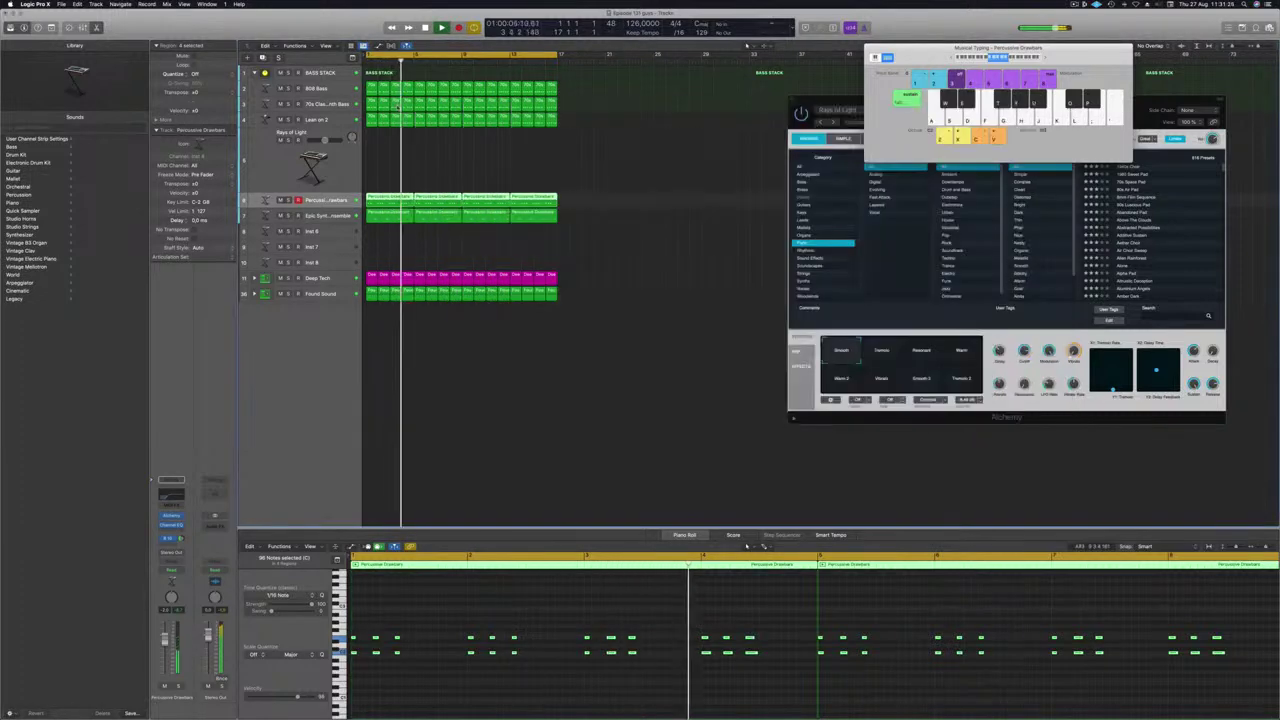
Select the Rays of Light track and reposition its Alchemy window over the empty arrange area
left_click(480, 177)
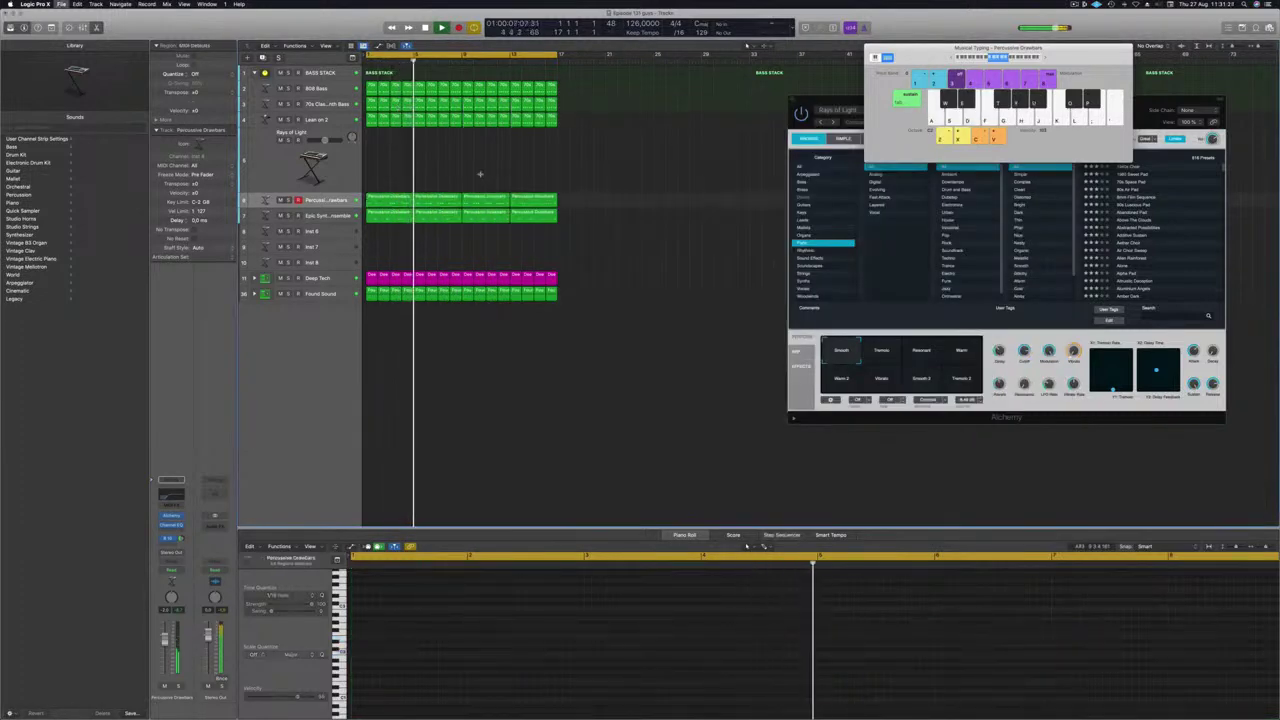
scroll(481, 178, "up", 5)
scroll(450, 181, "up", 2)
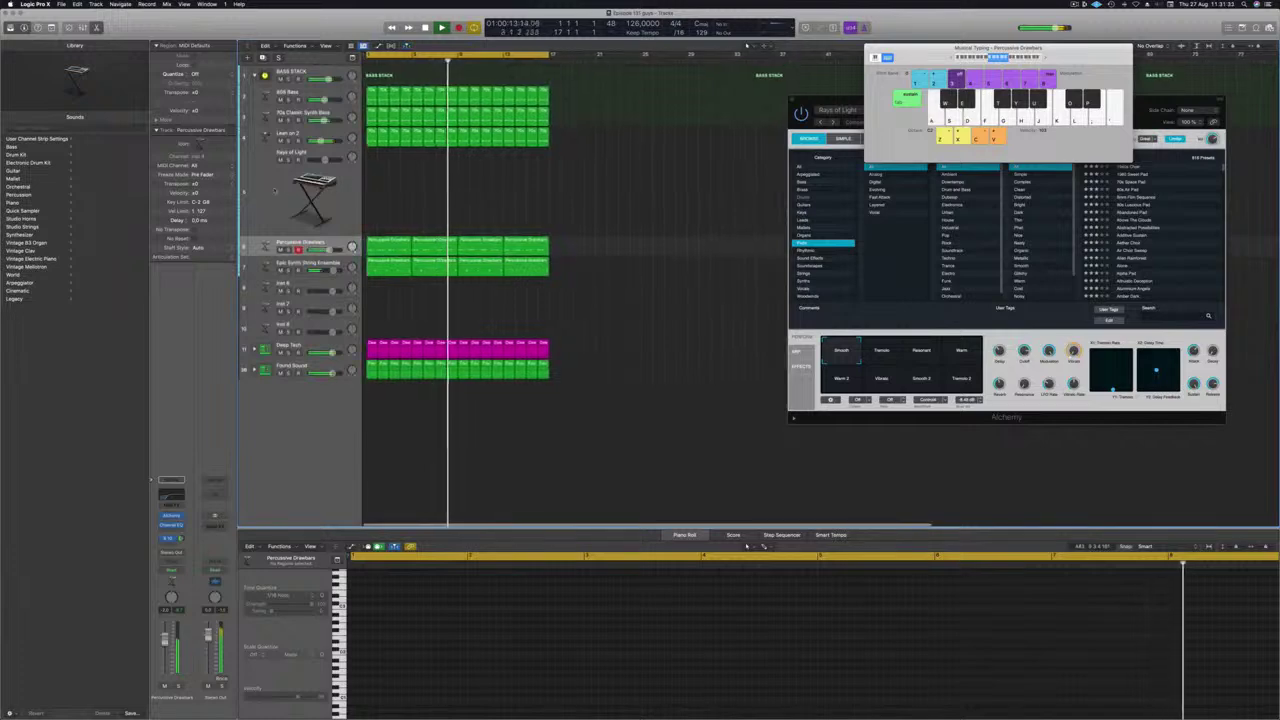
left_click(287, 185)
left_click_drag(829, 103, 689, 178)
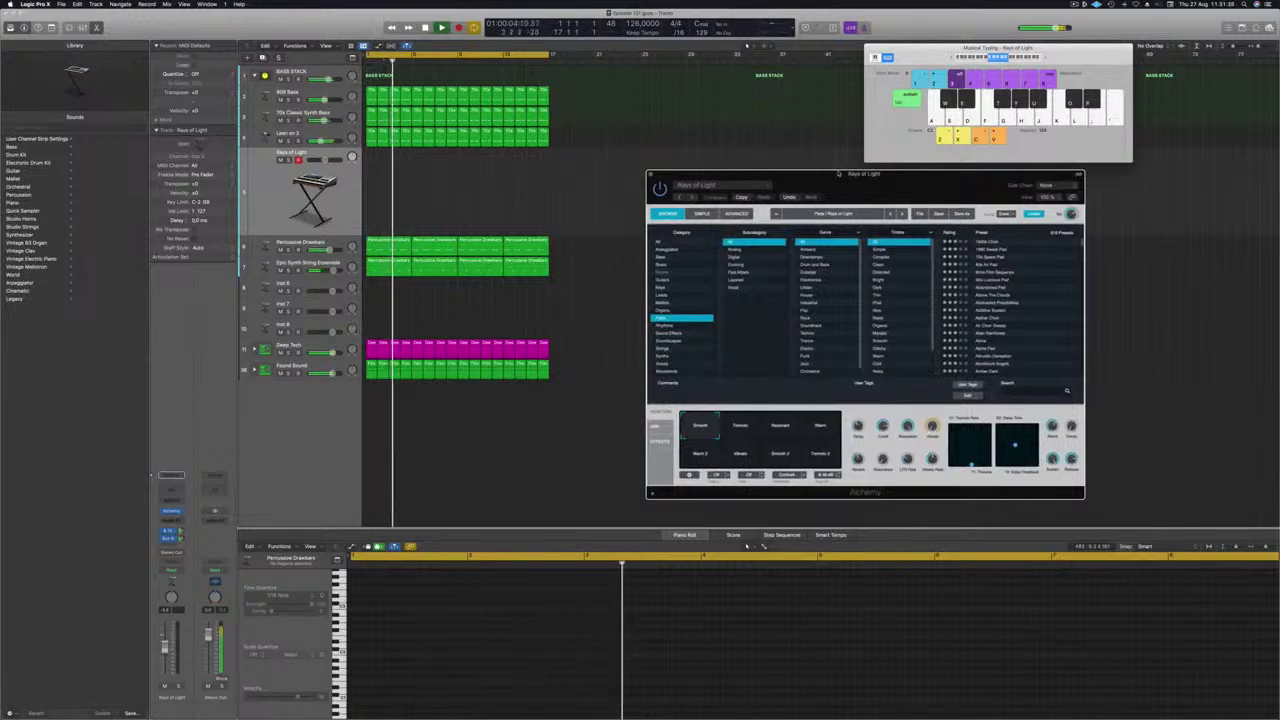
left_click_drag(838, 173, 781, 178)
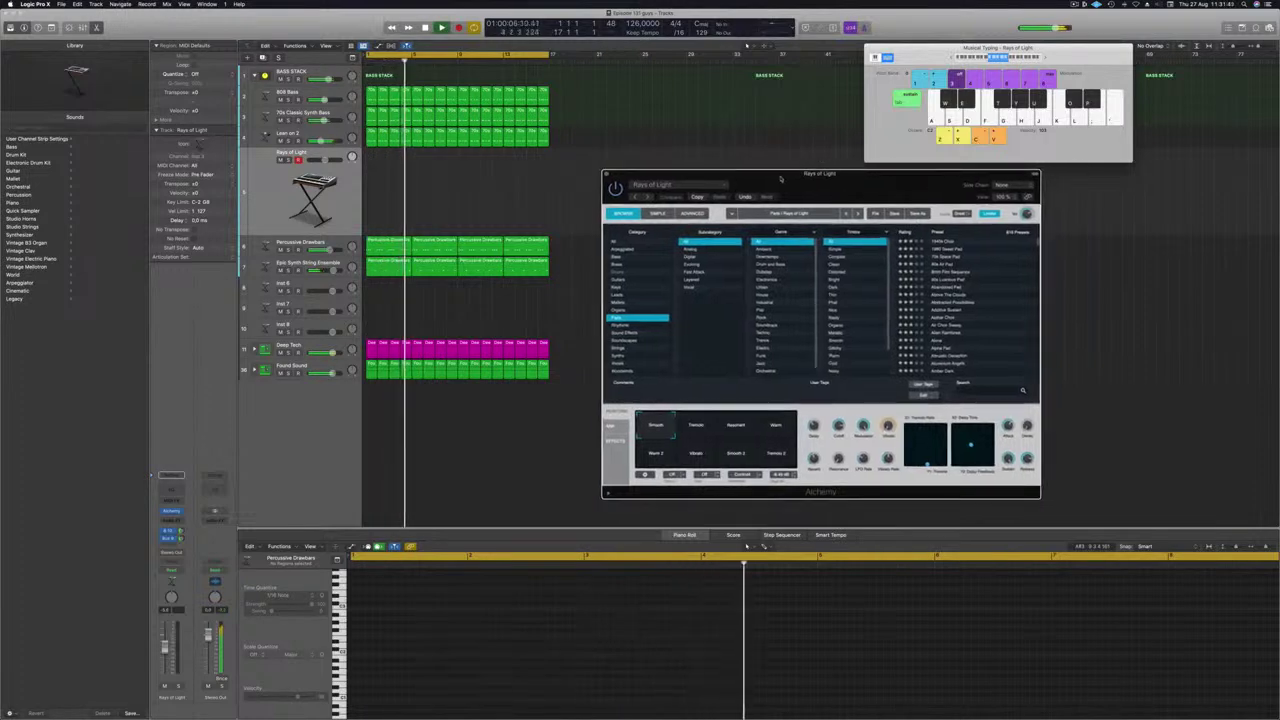
Load the 80s Synth Pop Lead preset from the Leads category on the Rays of Light track and adjust its bus send level
left_click(622, 296)
left_click(950, 280)
left_click(1090, 310)
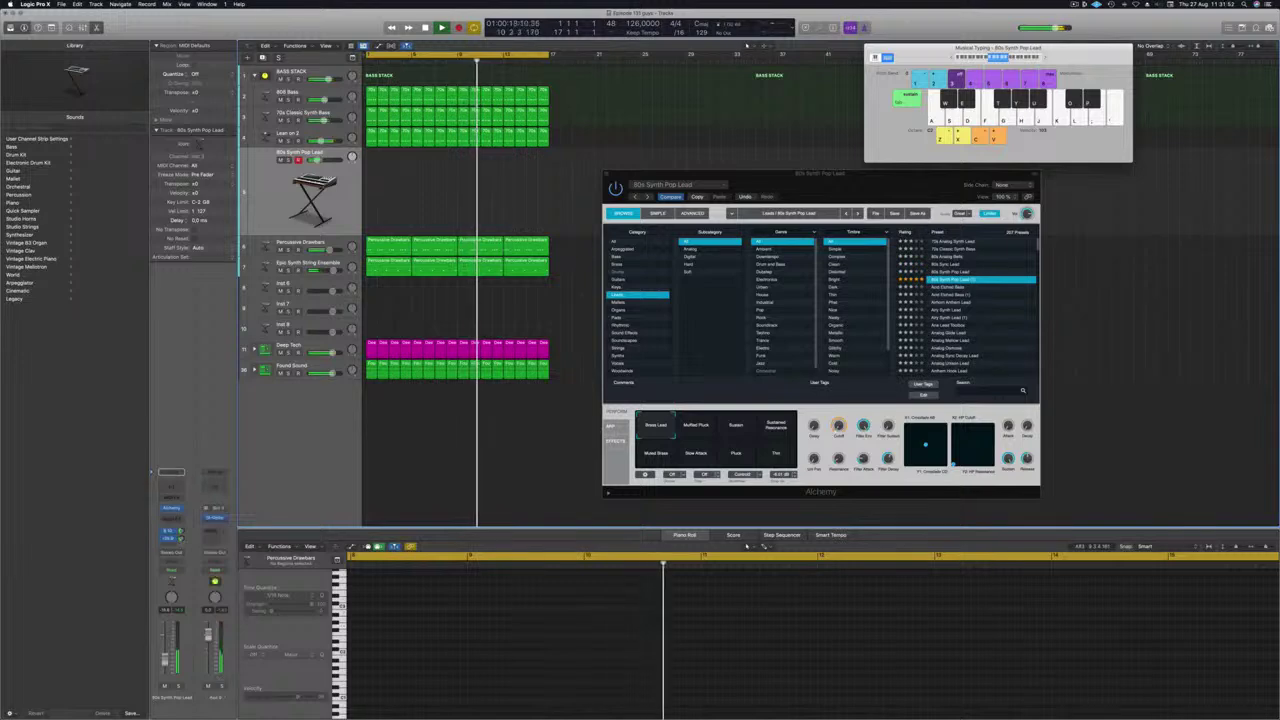
left_click_drag(181, 531, 182, 540)
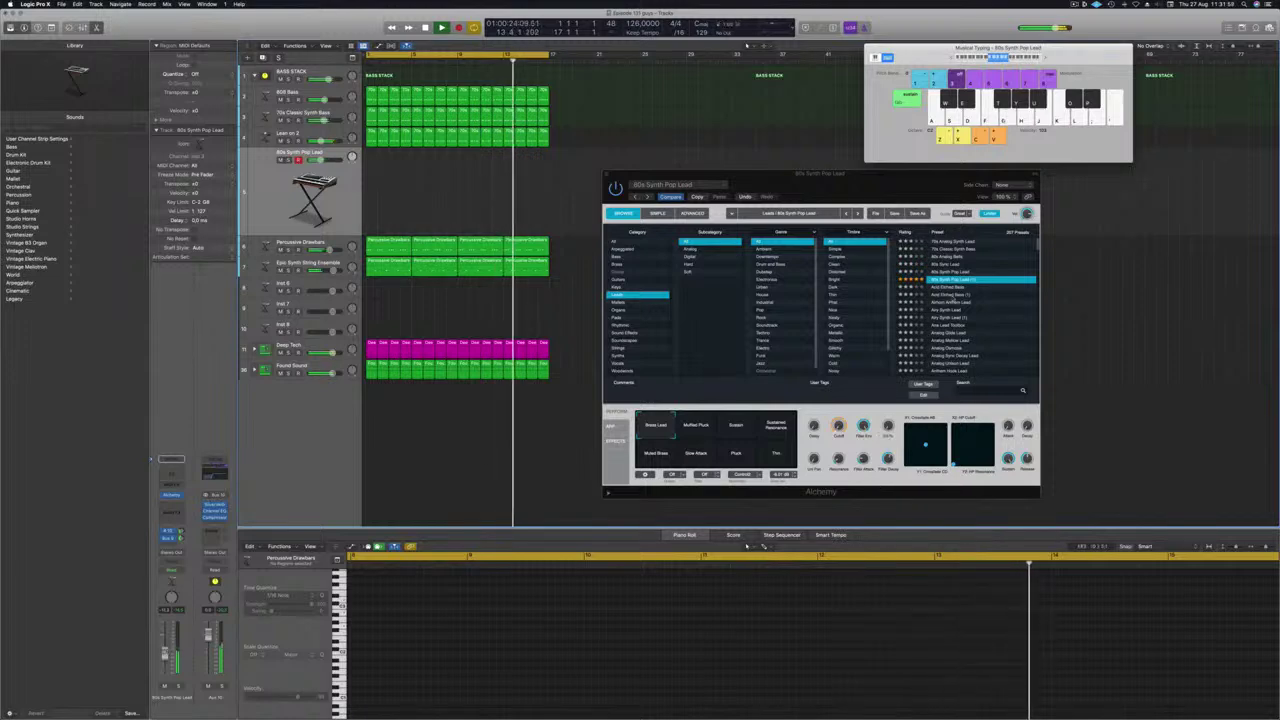
Reposition the Alchemy and Musical Typing windows clear of the track regions
left_click_drag(899, 194, 918, 191)
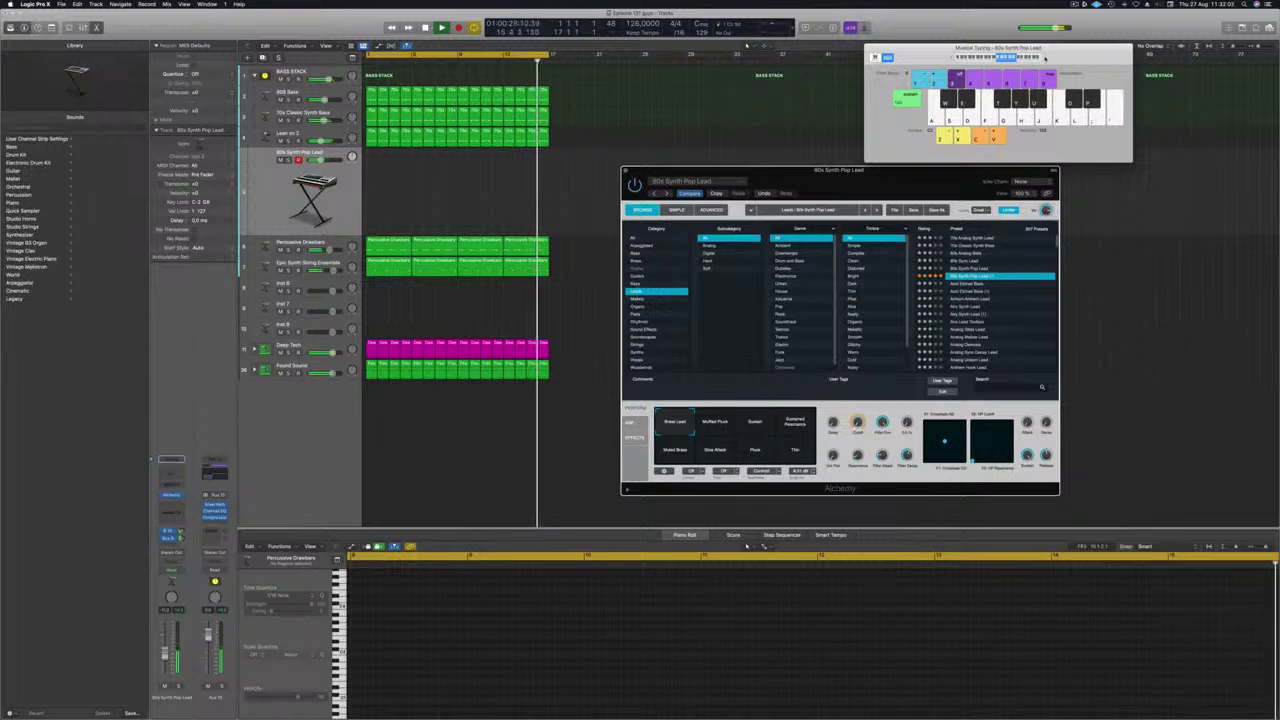
left_click_drag(1046, 57, 1086, 60)
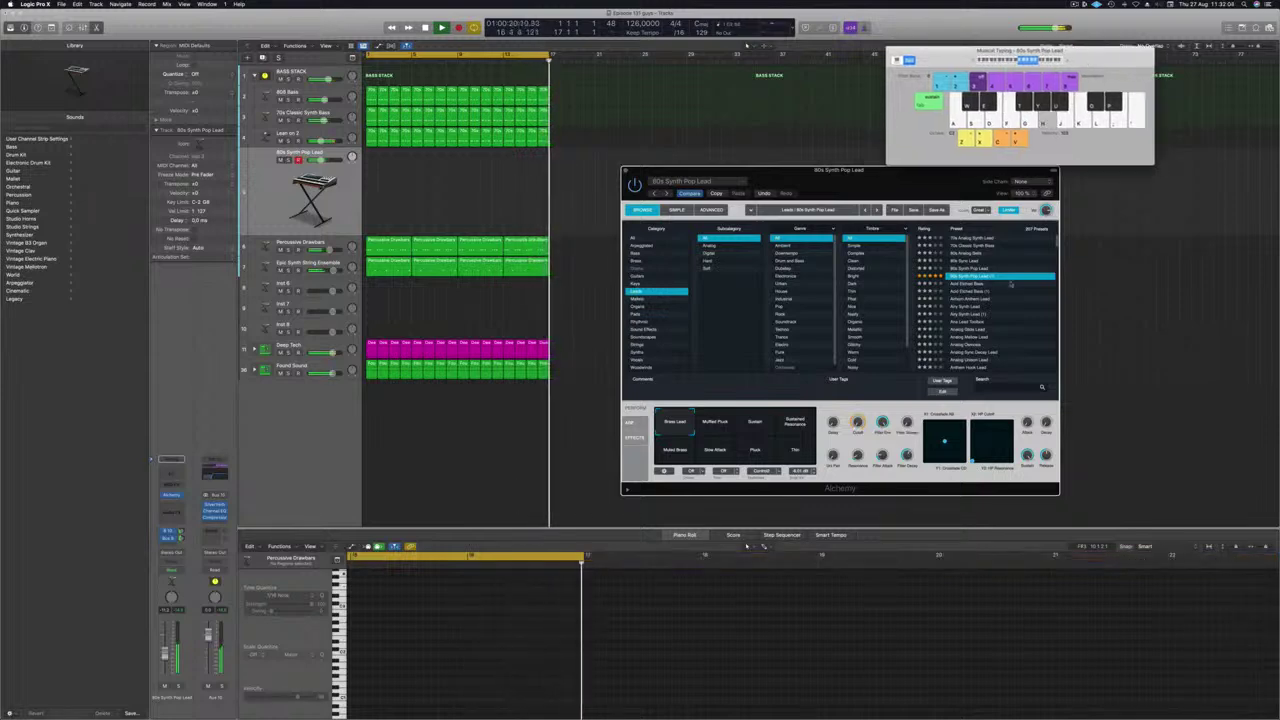
left_click_drag(1050, 171, 1062, 100)
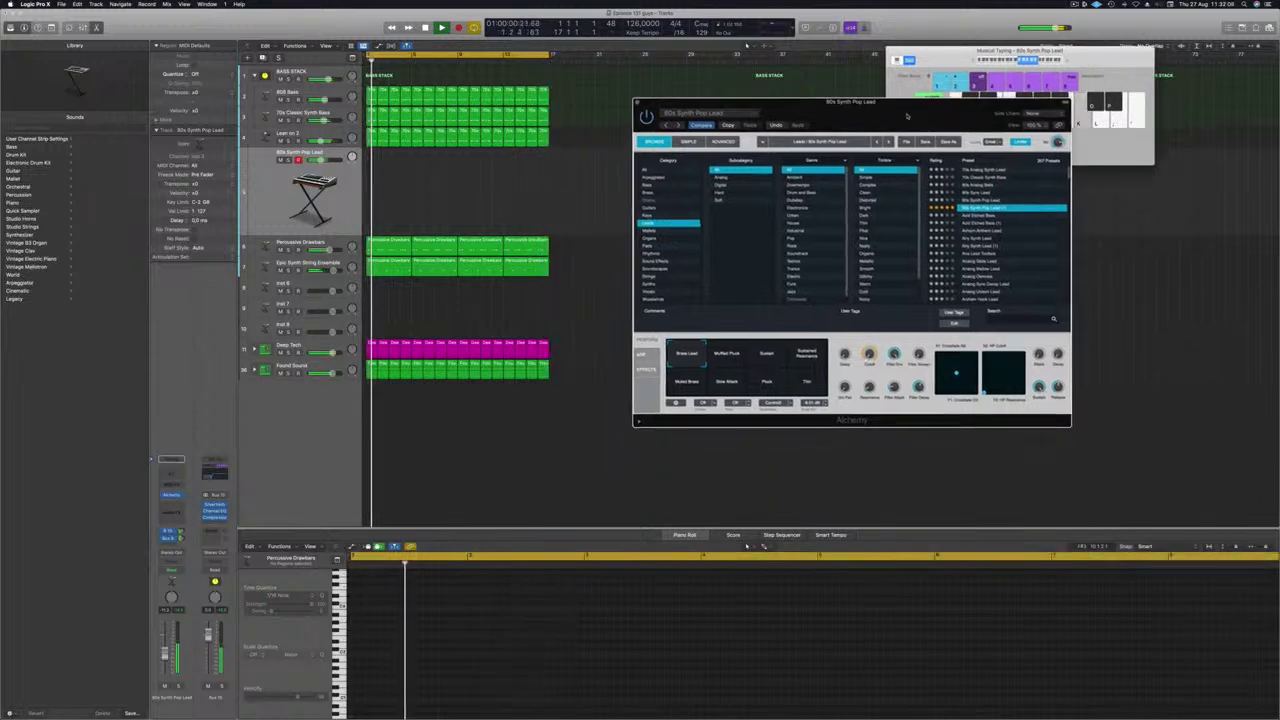
Audition the Acid Etched Bass, Airy Synth Lead and Analog Sync Decay Lead presets on the lead track
left_click(972, 216)
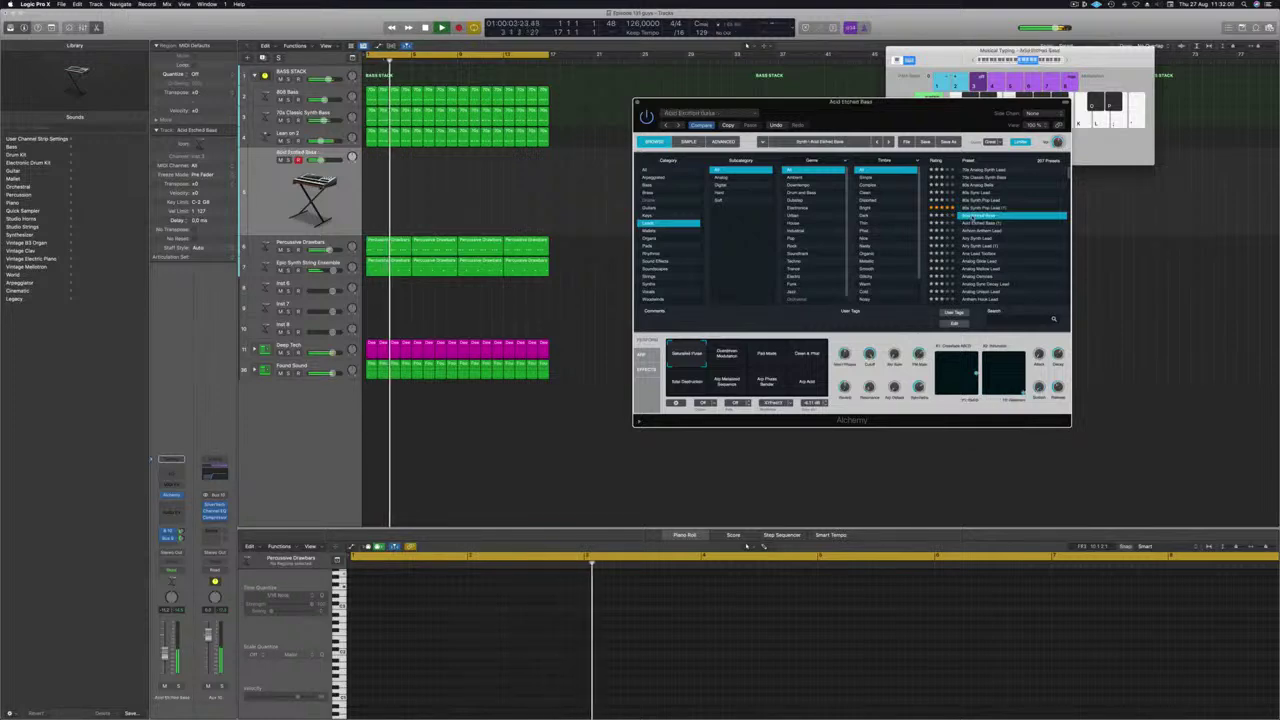
left_click(972, 239)
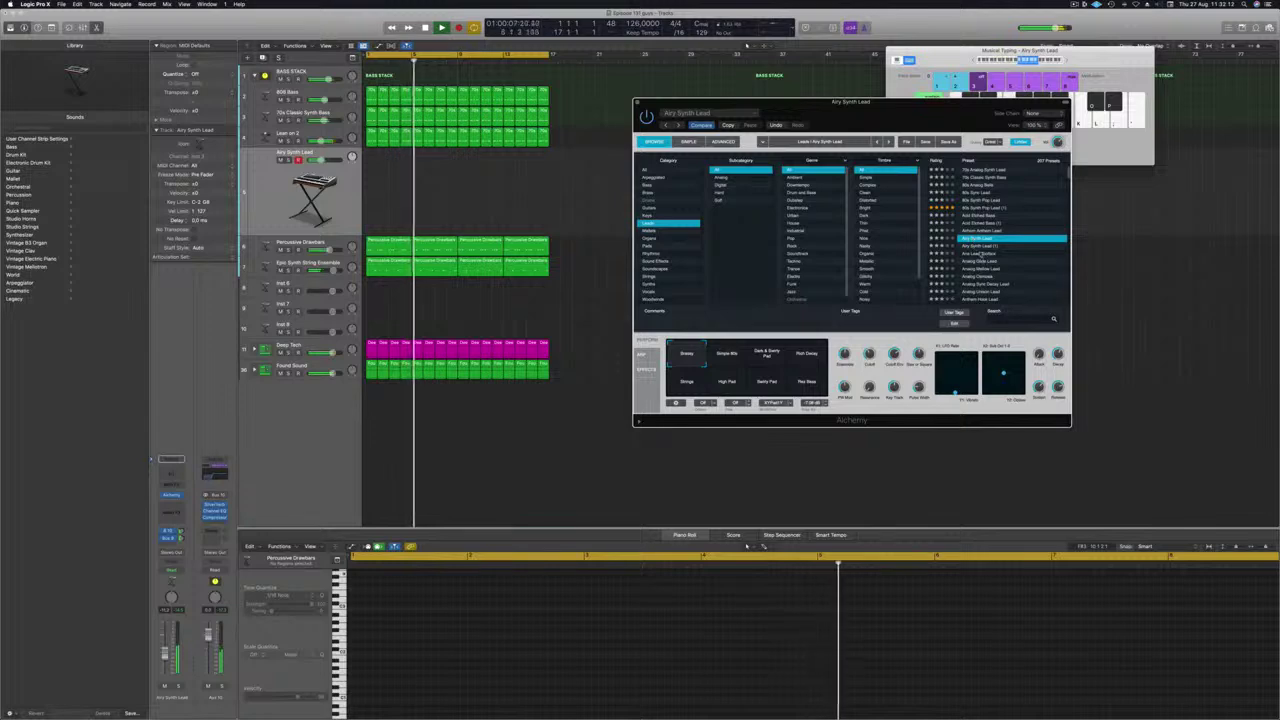
scroll(976, 248, "down", 2)
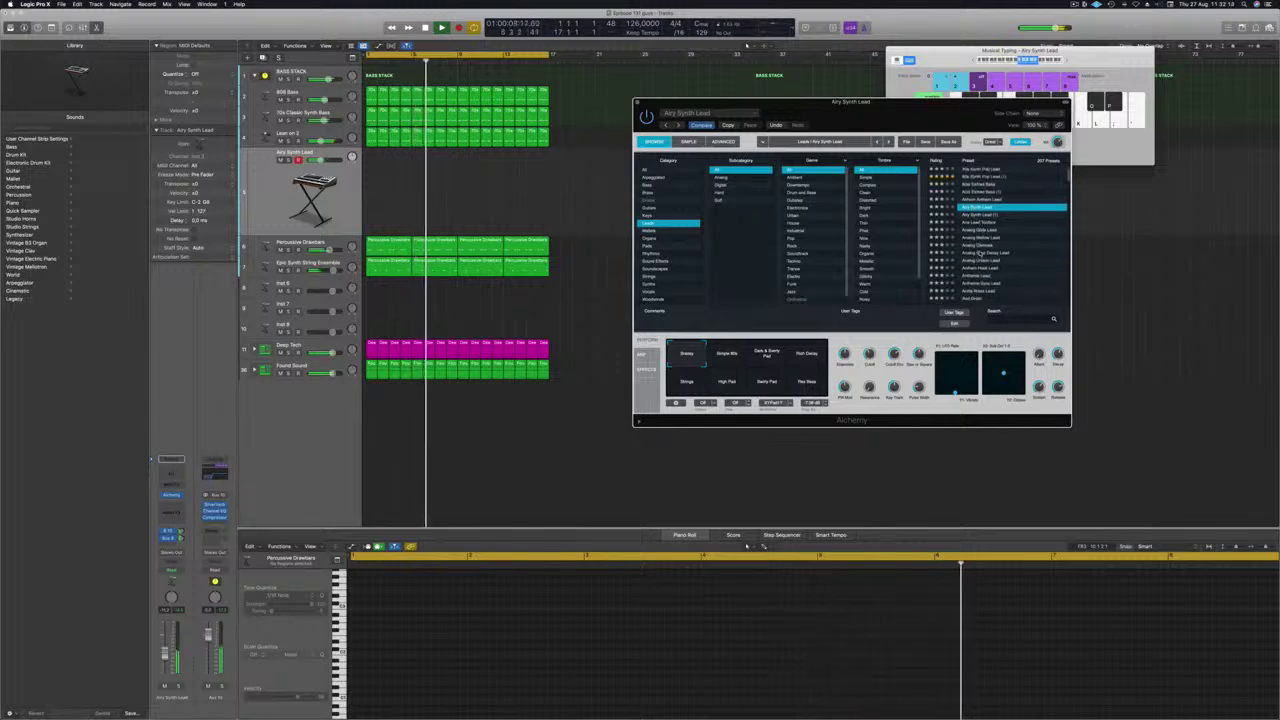
left_click(978, 253)
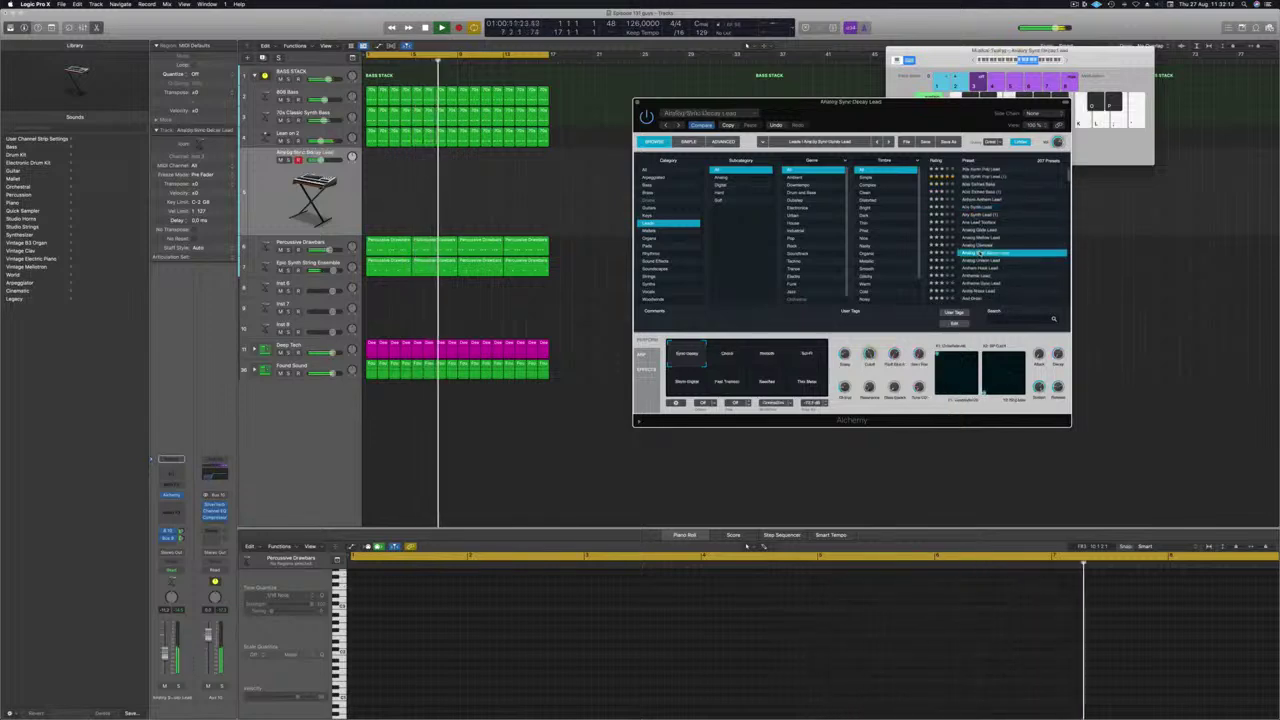
Audition the Les Inferno and Luminous Chaos lead presets, raising the track's volume slightly
left_click_drag(1067, 175, 1068, 231)
scroll(1036, 241, "up", 1)
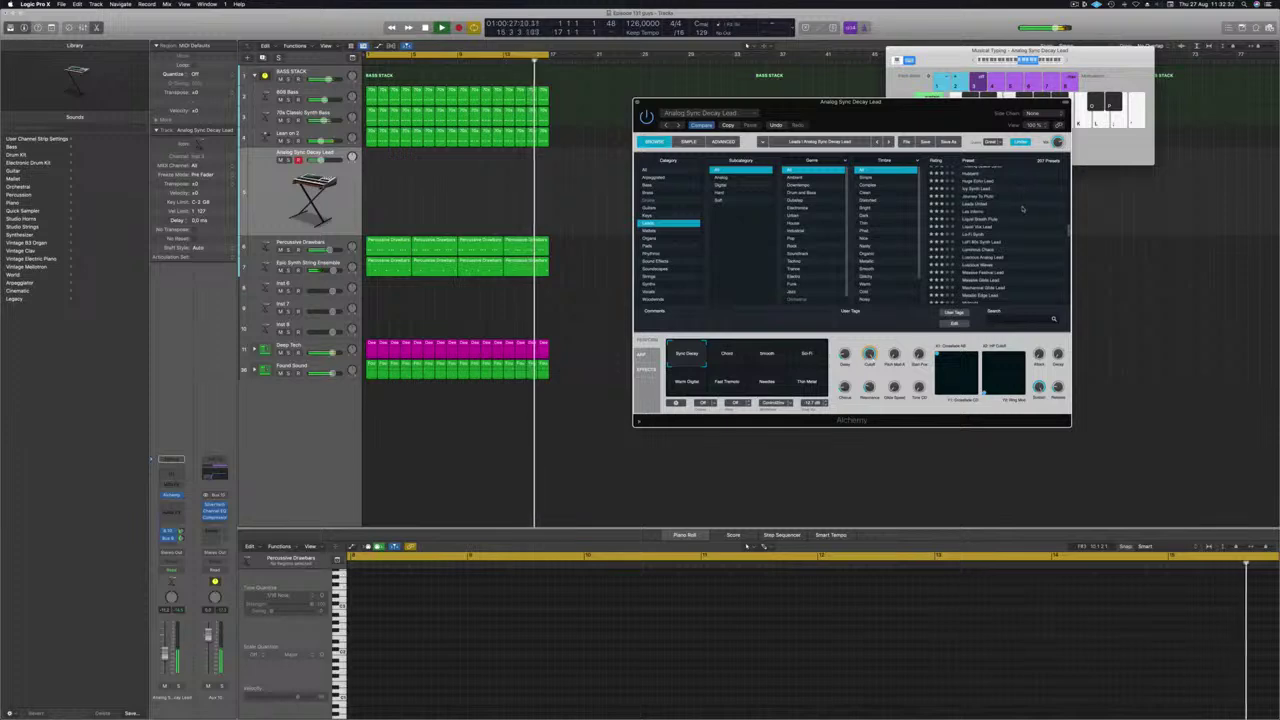
left_click(972, 213)
scroll(980, 222, "down", 2)
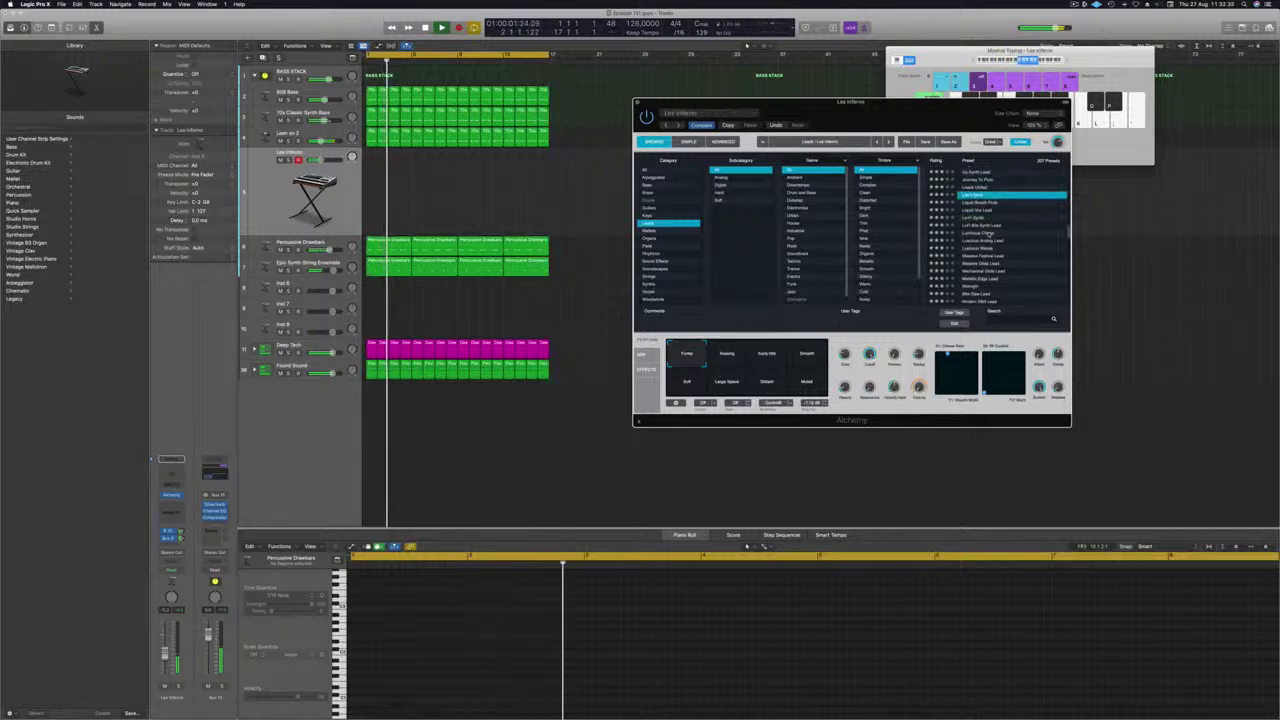
left_click(988, 233)
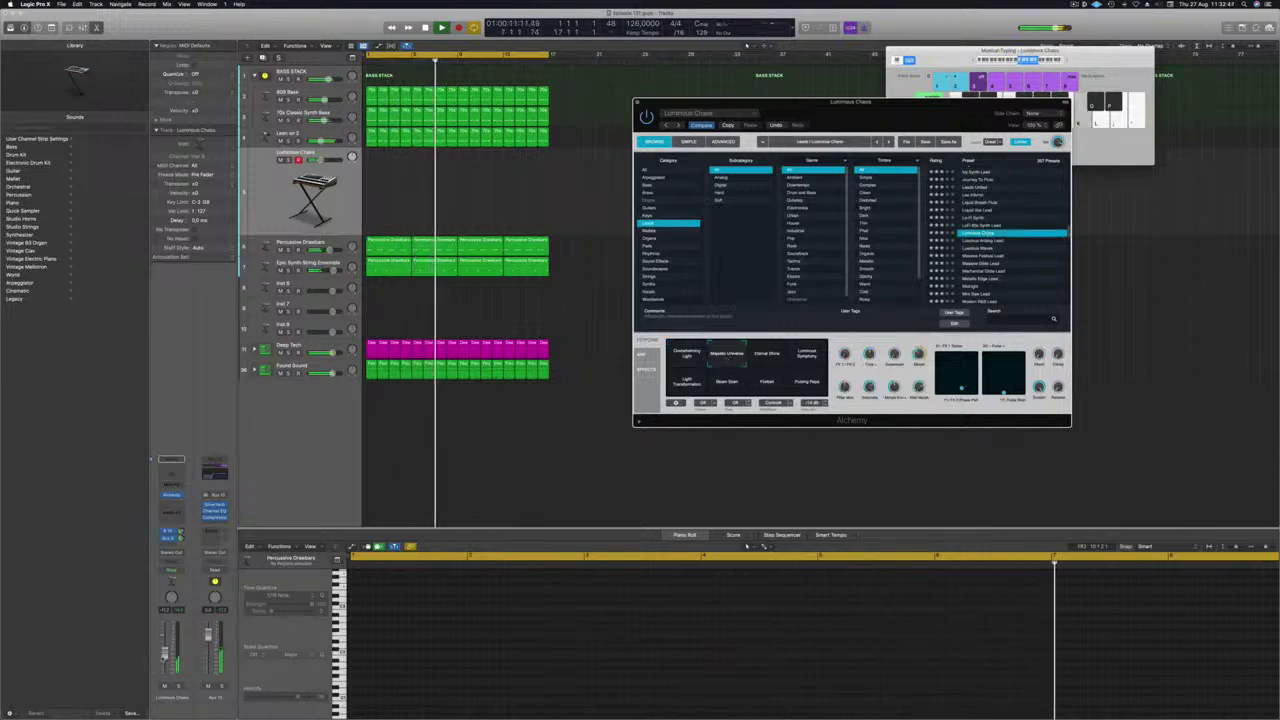
left_click_drag(165, 653, 165, 650)
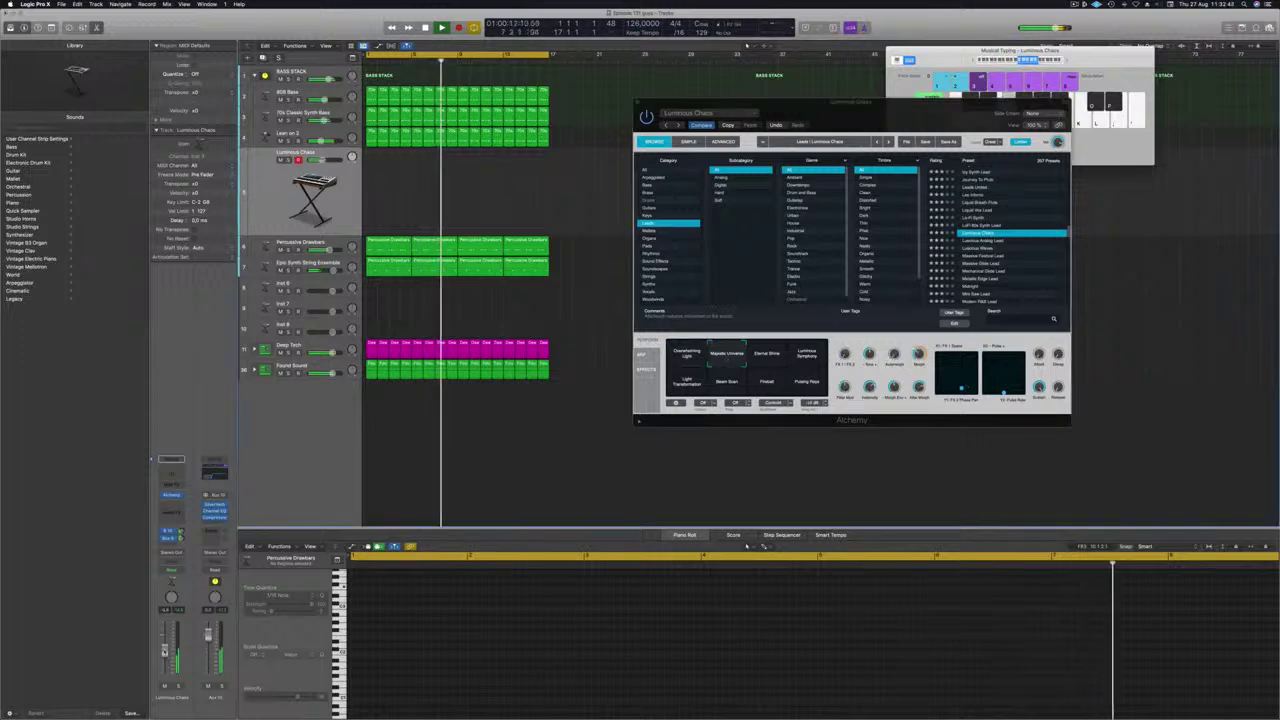
Audition the Luminous Analog Lead and Midnight presets, adjusting the Musical Typing octave range for Midnight
left_click(985, 241)
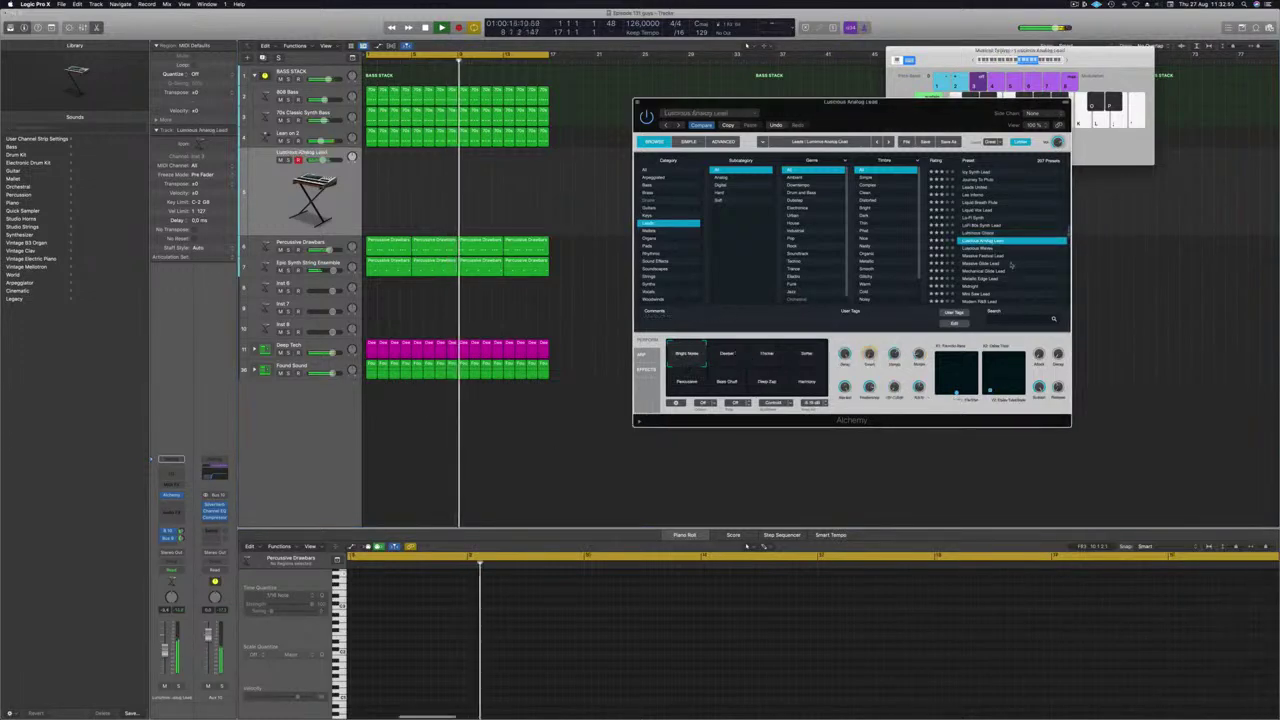
scroll(1005, 255, "down", 3)
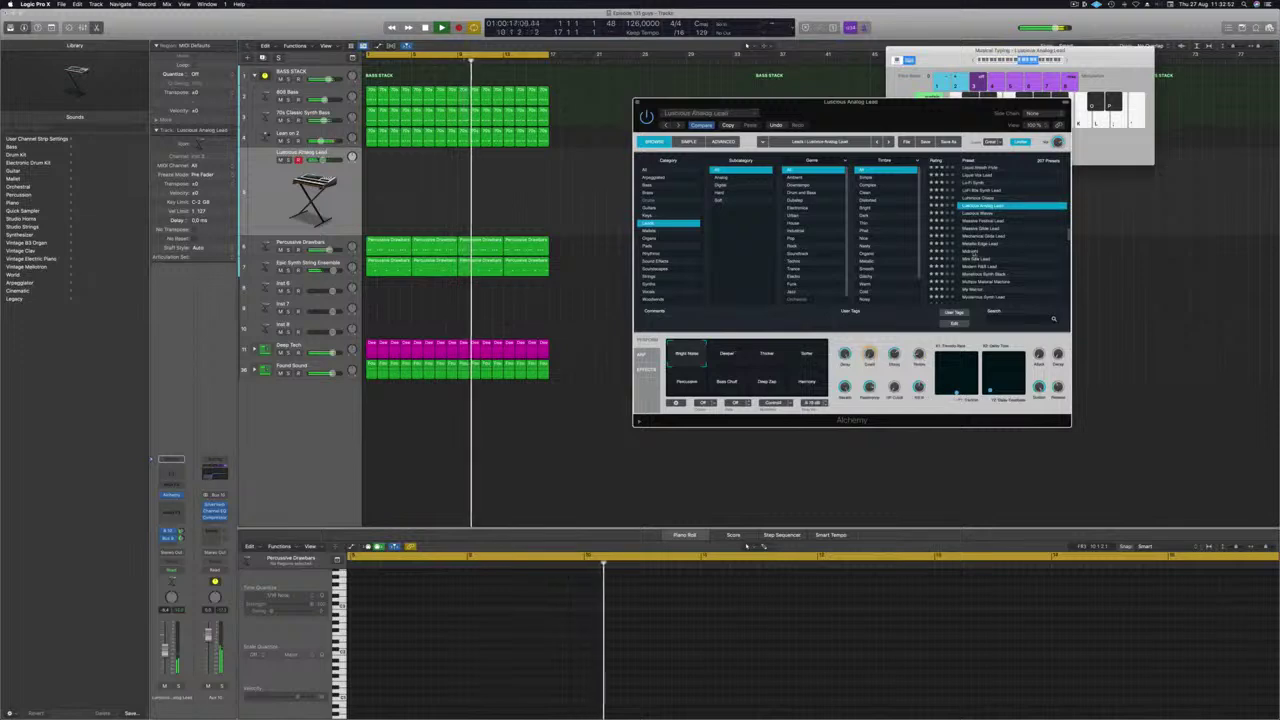
left_click(1000, 251)
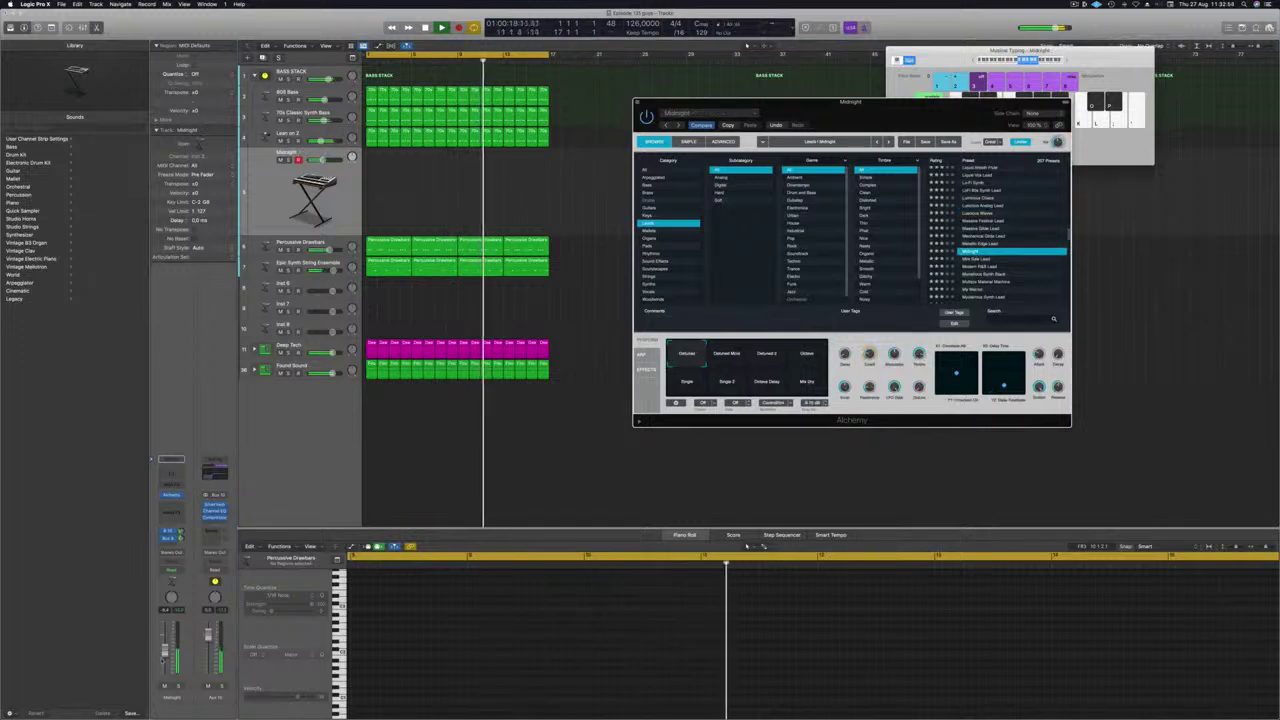
left_click(746, 45)
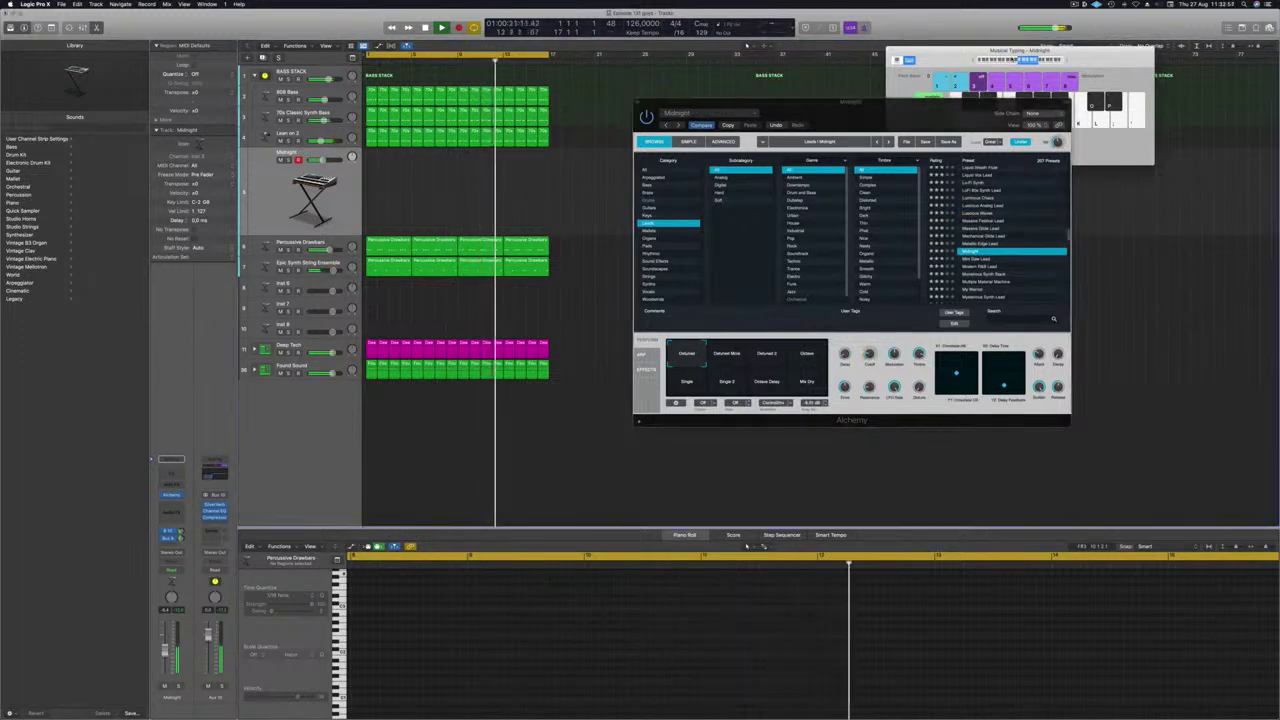
left_click(1018, 60)
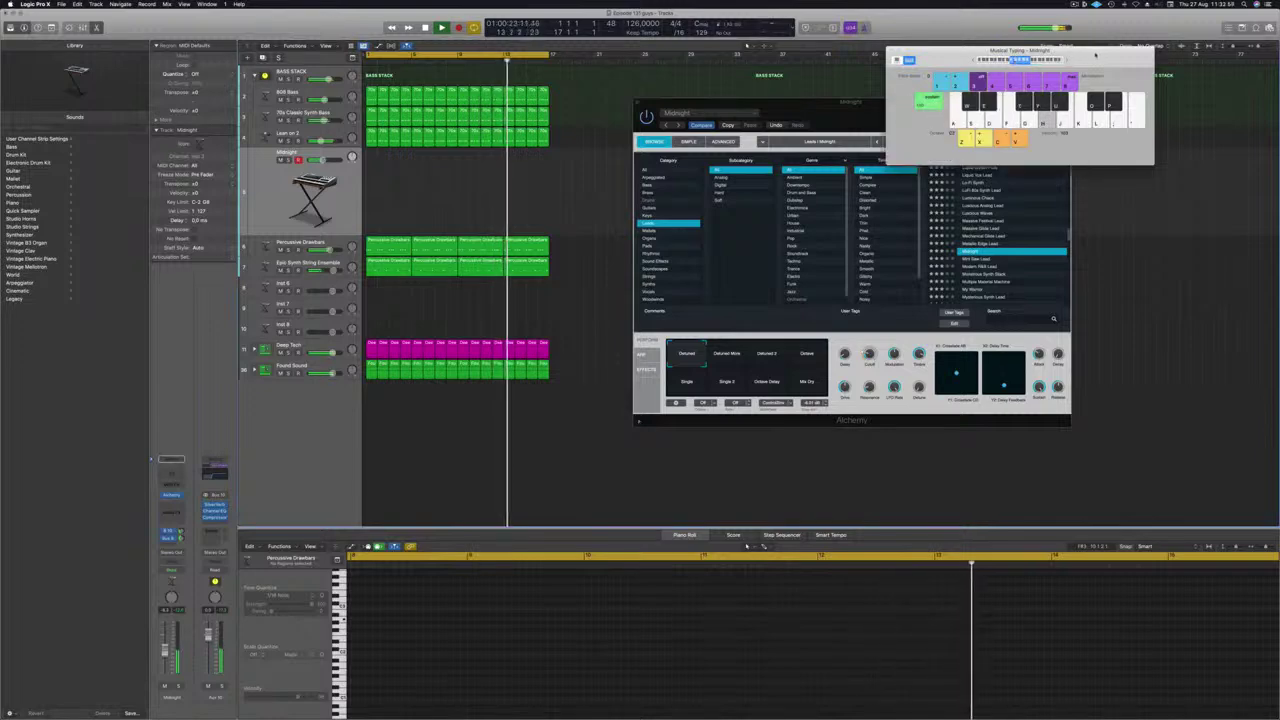
Audition the Monstrous Synth Stack preset with its Thick Melange snapshot, and the Multiple Material Machine preset
scroll(988, 249, "down", 3)
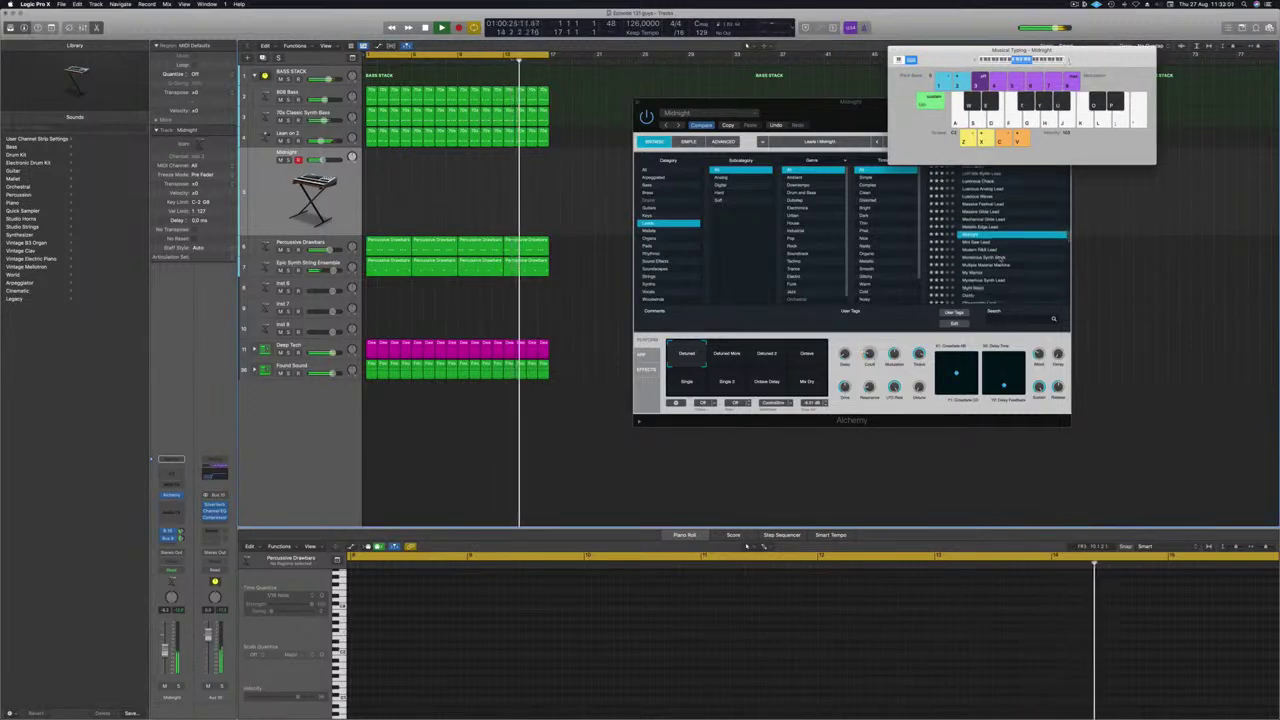
left_click(986, 248)
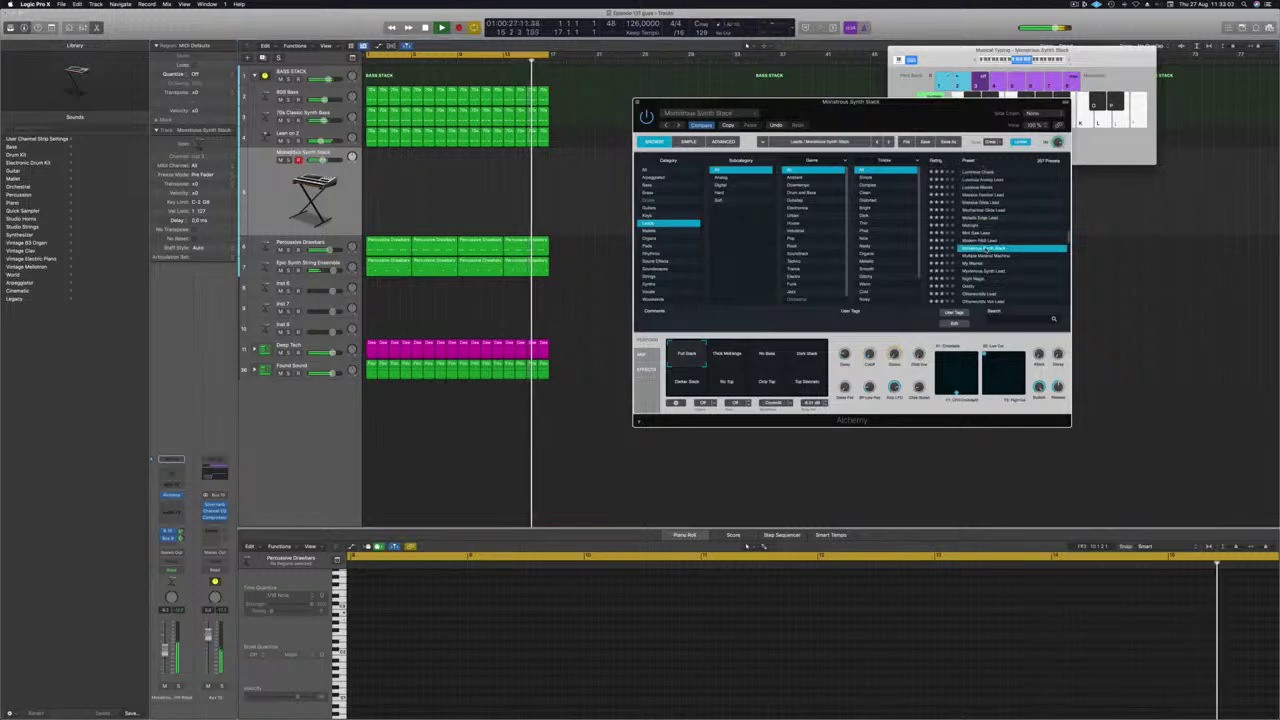
left_click(727, 358)
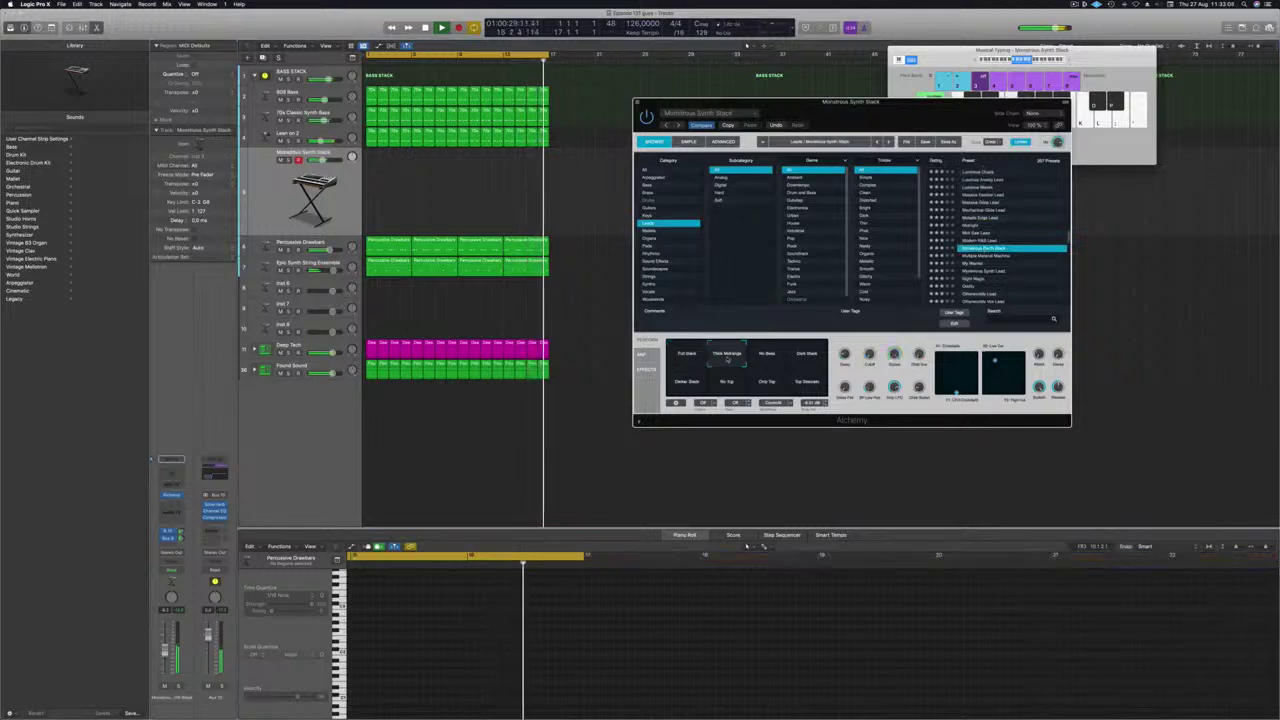
left_click(993, 256)
scroll(985, 240, "down", 2)
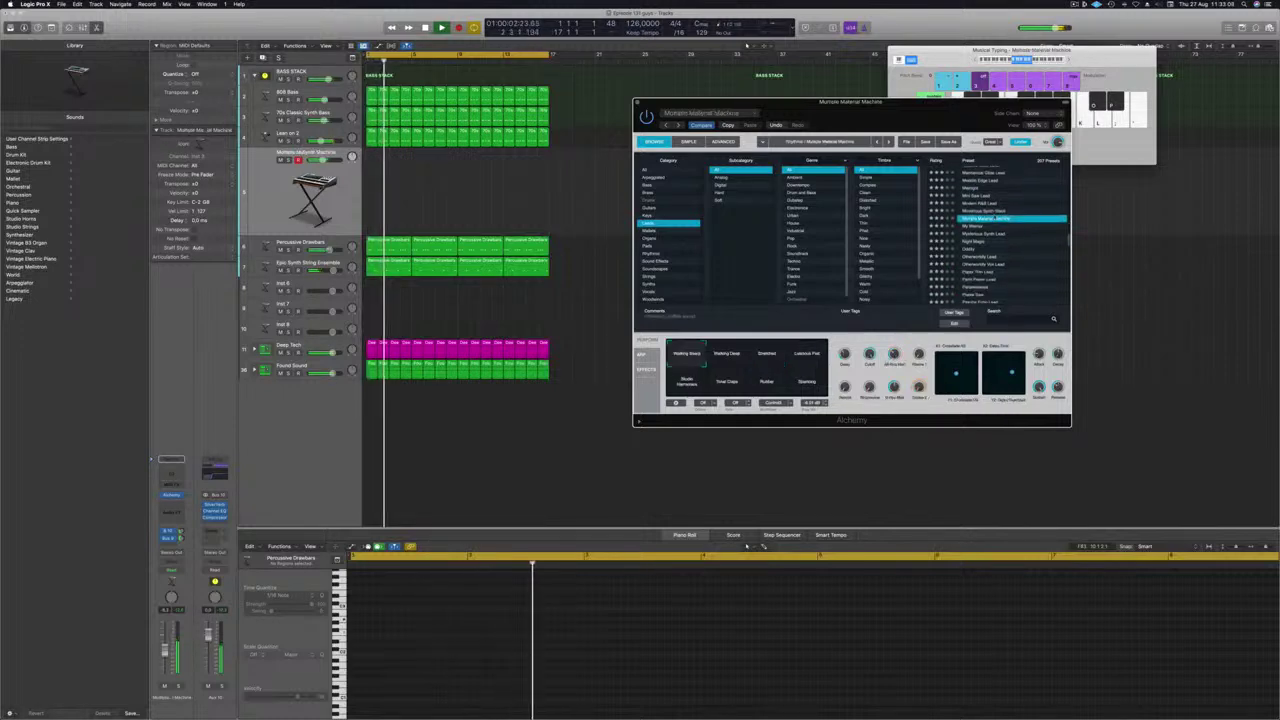
Audition the My Warrior, Night Magic and Oddity presets on the lead track
left_click(975, 227)
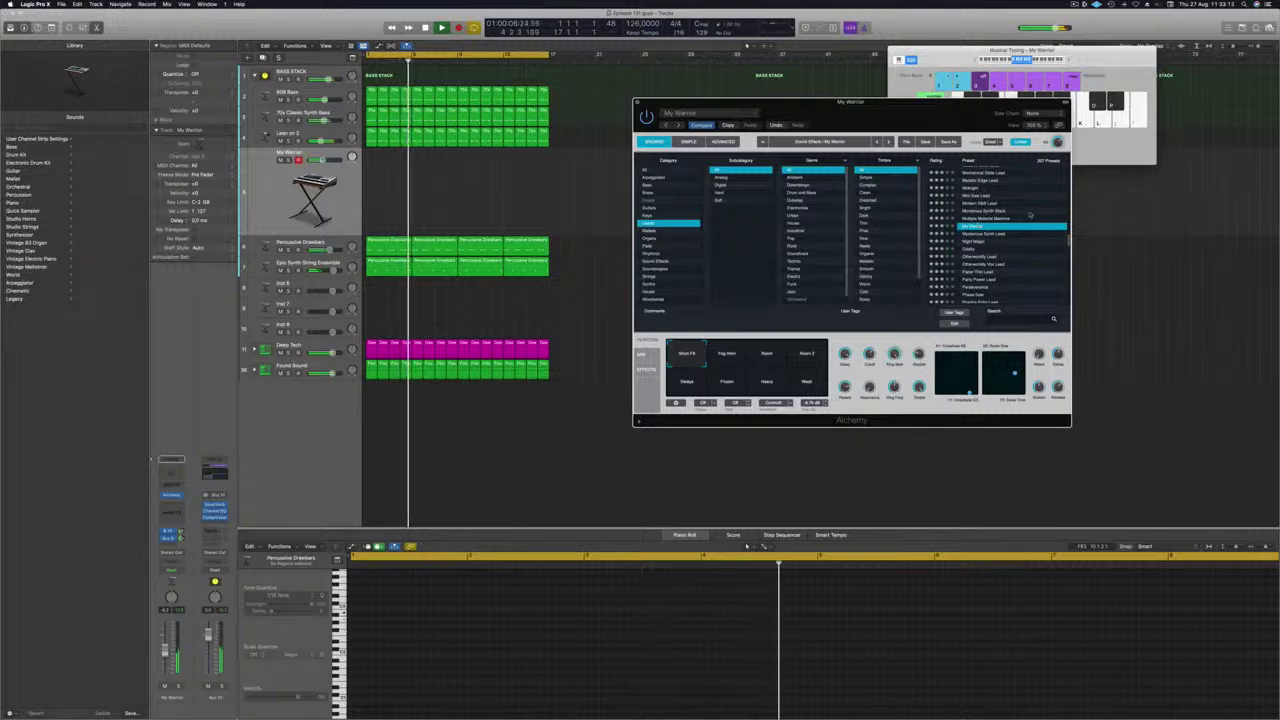
left_click(969, 244)
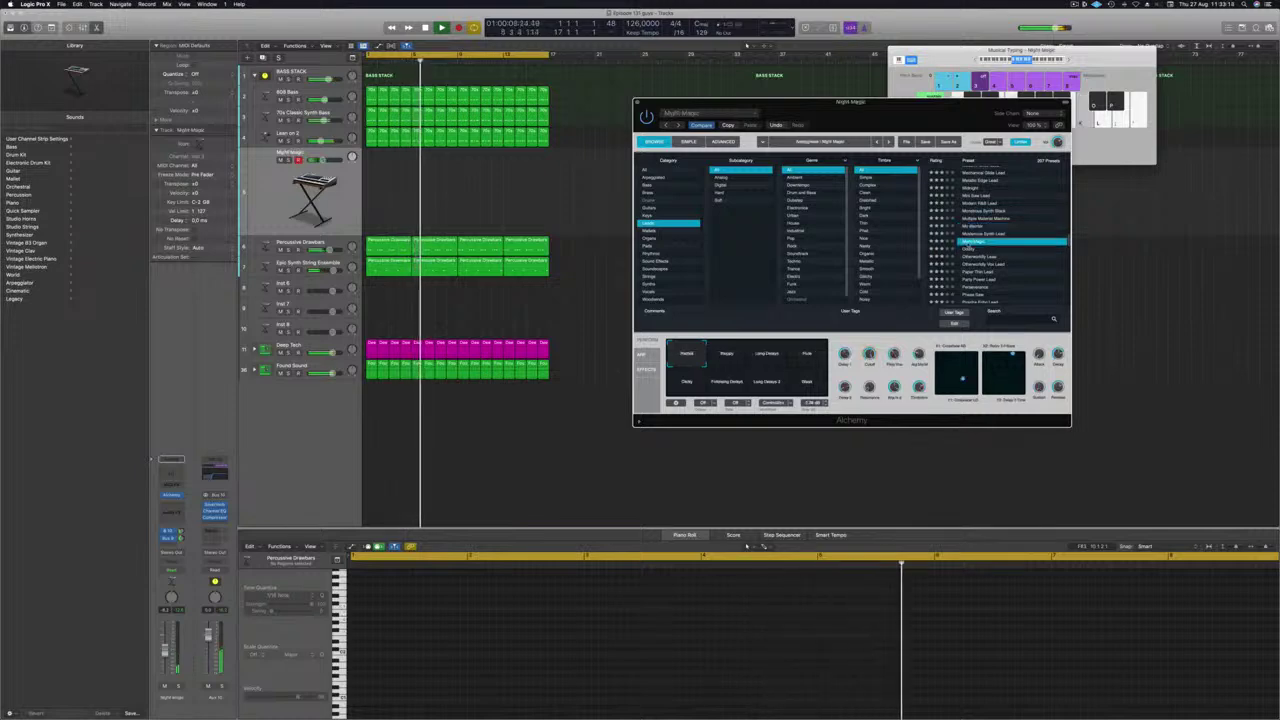
left_click(969, 249)
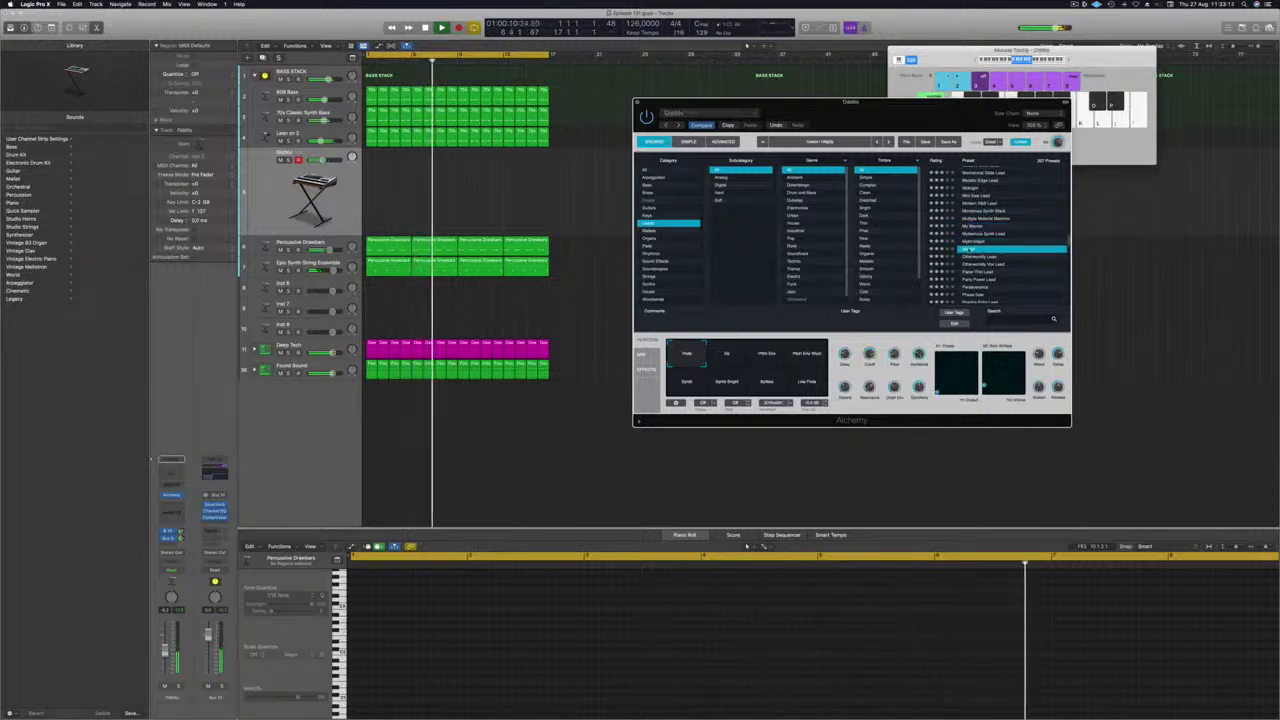
scroll(1030, 229, "down", 1)
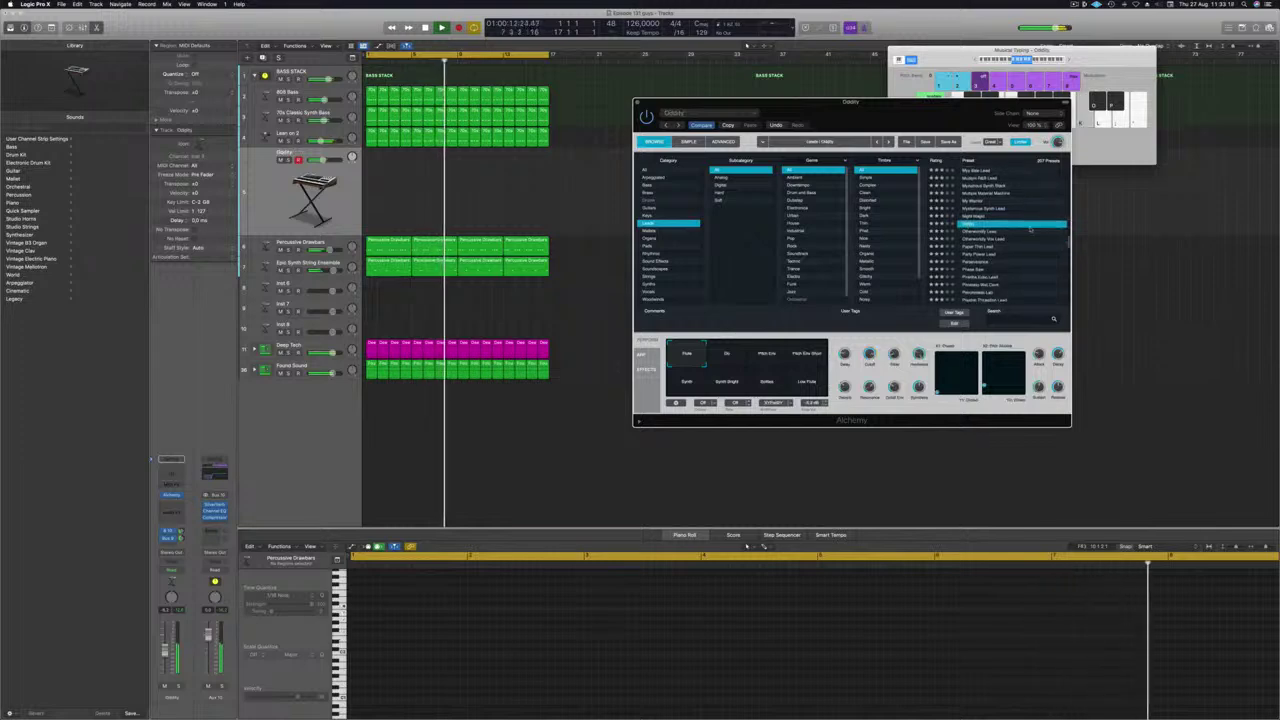
Audition the Otherworldly Lead preset in a higher and a lower Musical Typing octave
left_click(978, 232)
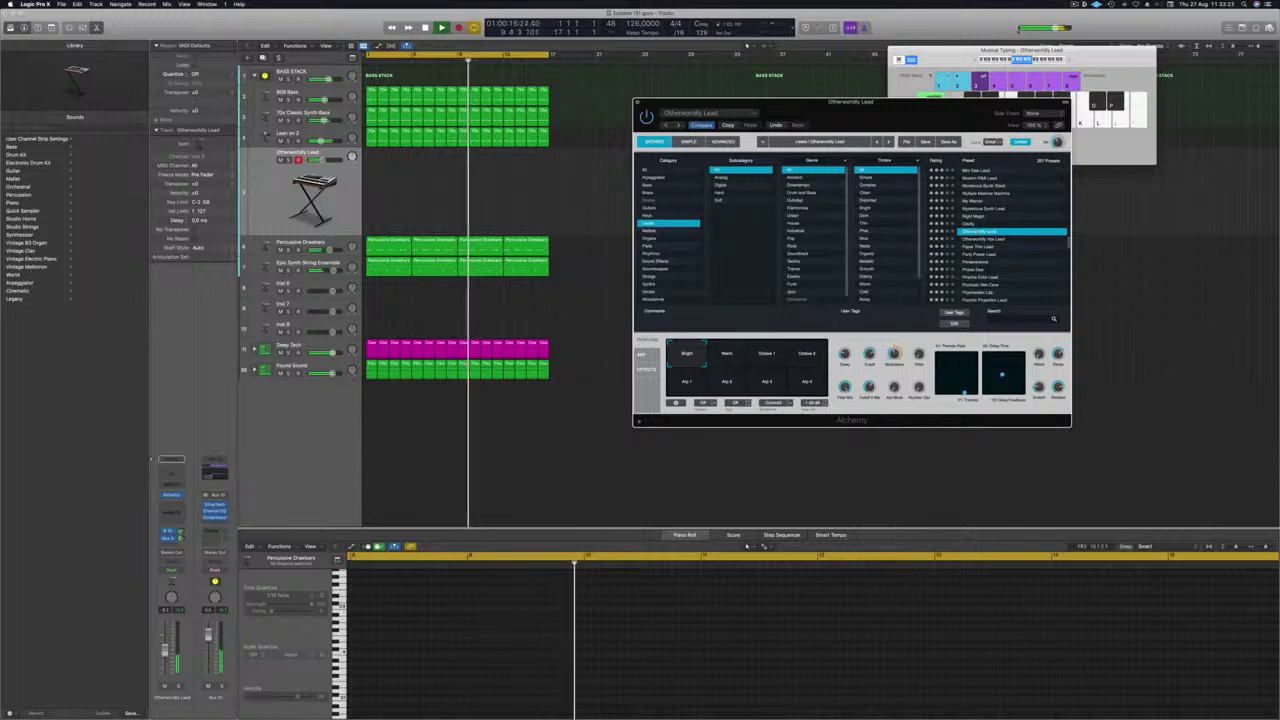
left_click(1046, 62)
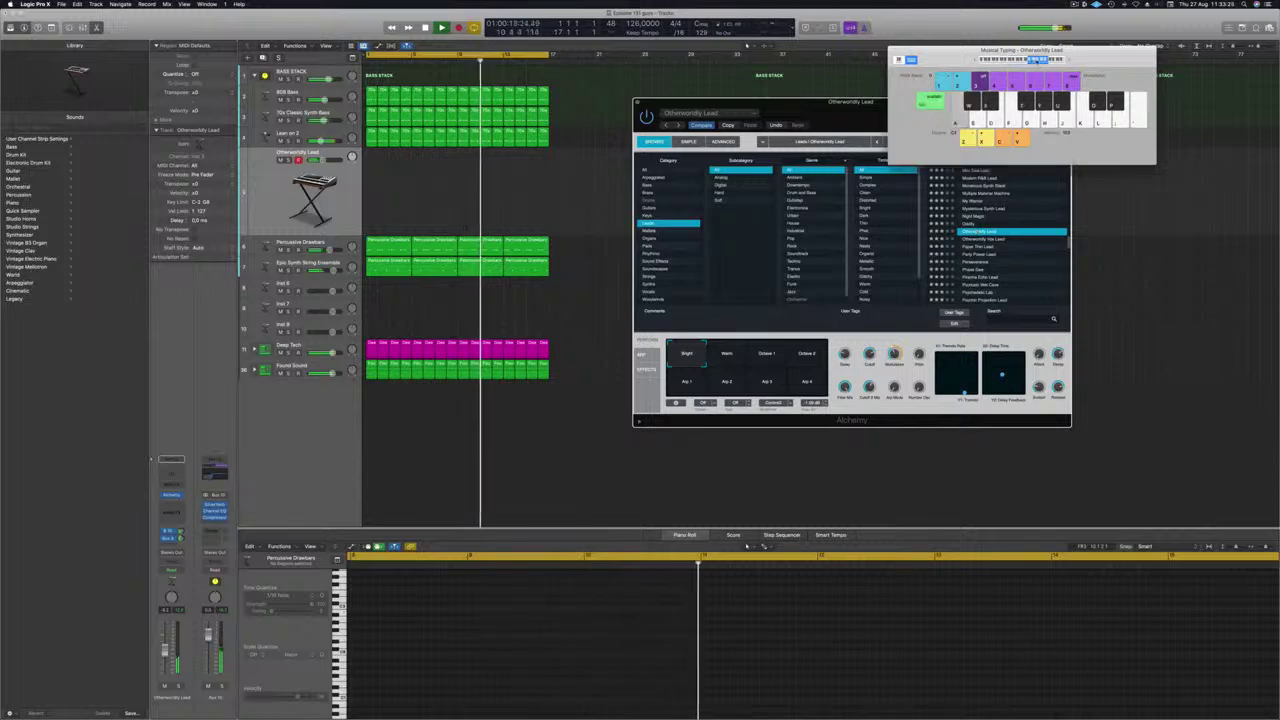
key("f")
left_click(1017, 61)
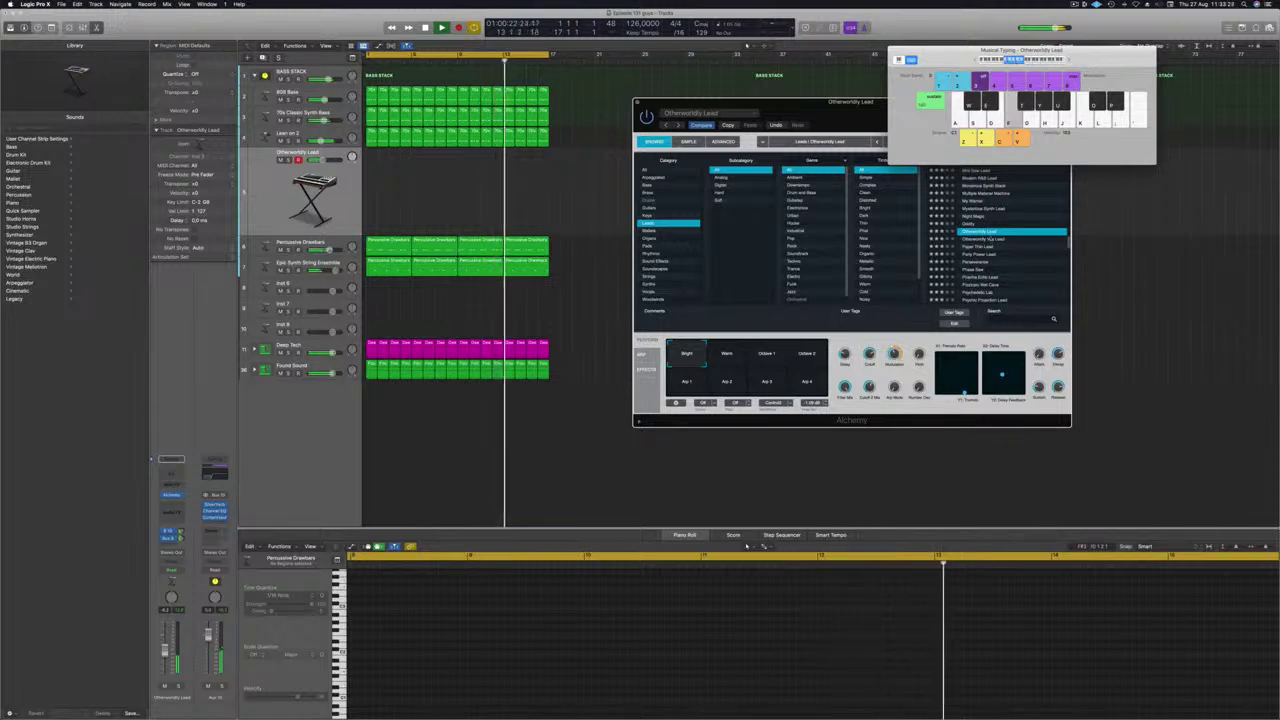
Audition the Otherworldly Vox Lead, Paper Thin Lead, Party Power Lead and Perseverance presets
left_click(990, 238)
left_click(990, 240)
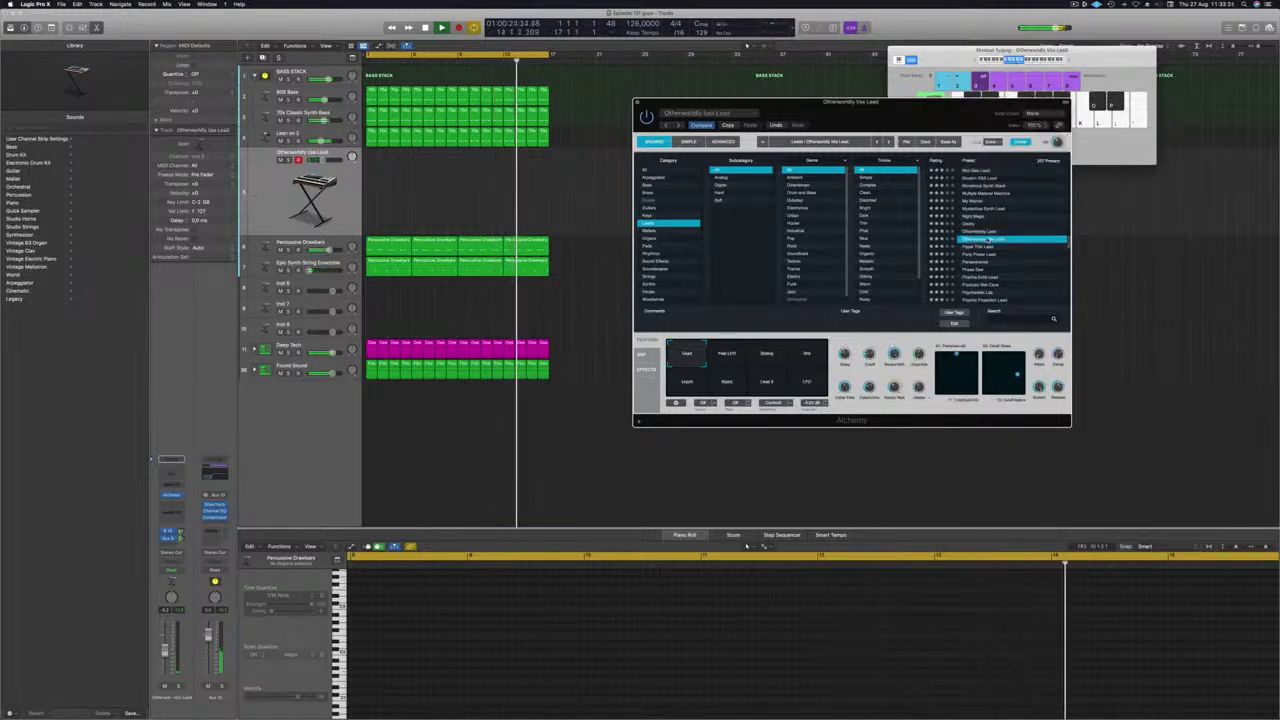
left_click(976, 248)
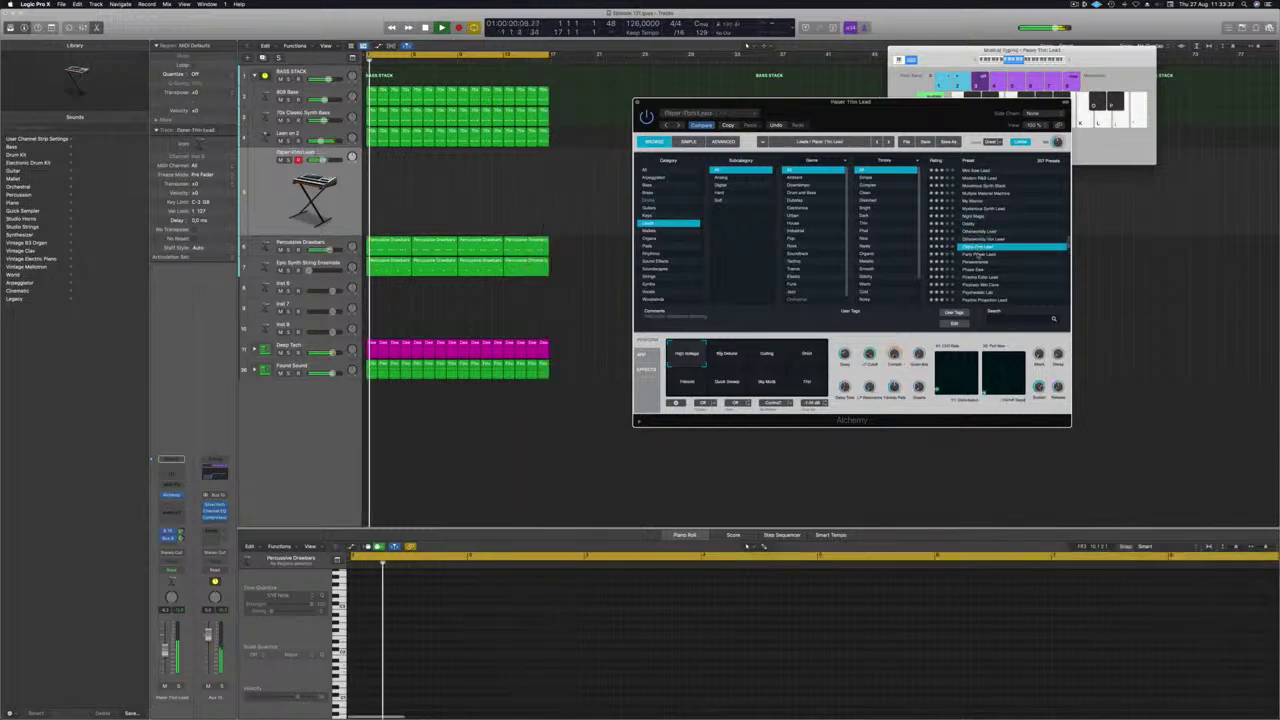
left_click(975, 255)
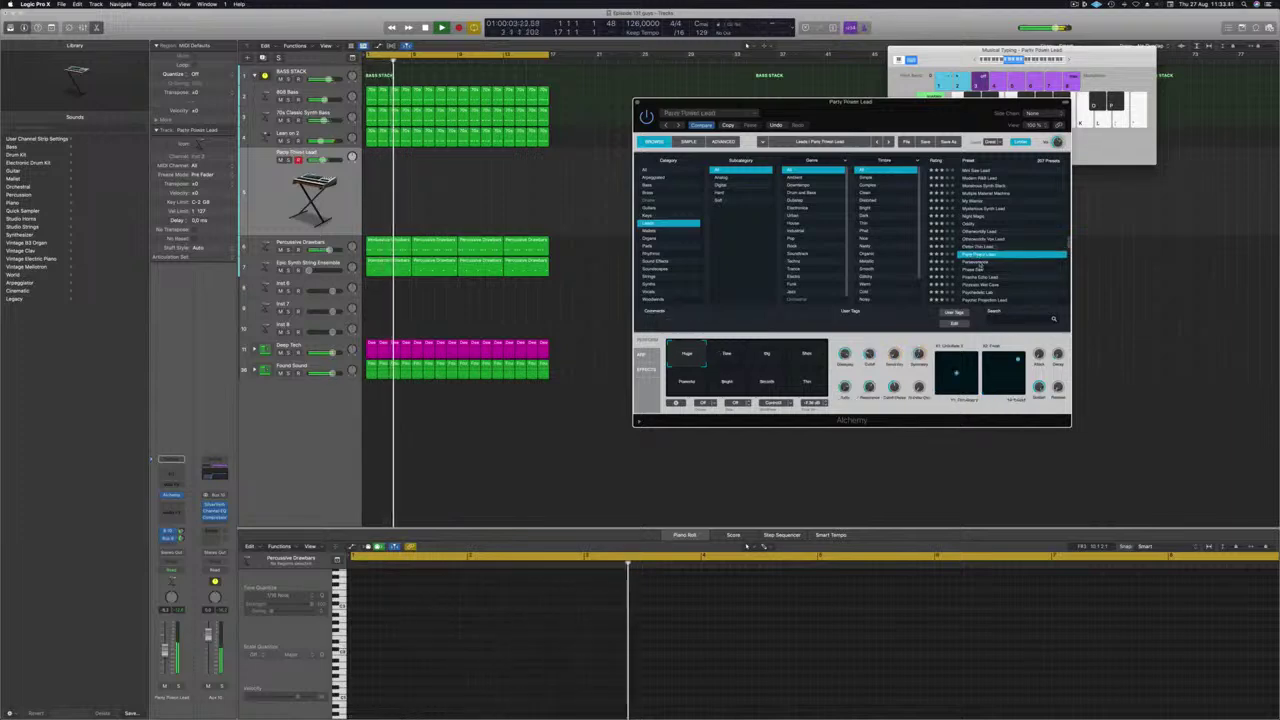
left_click(976, 262)
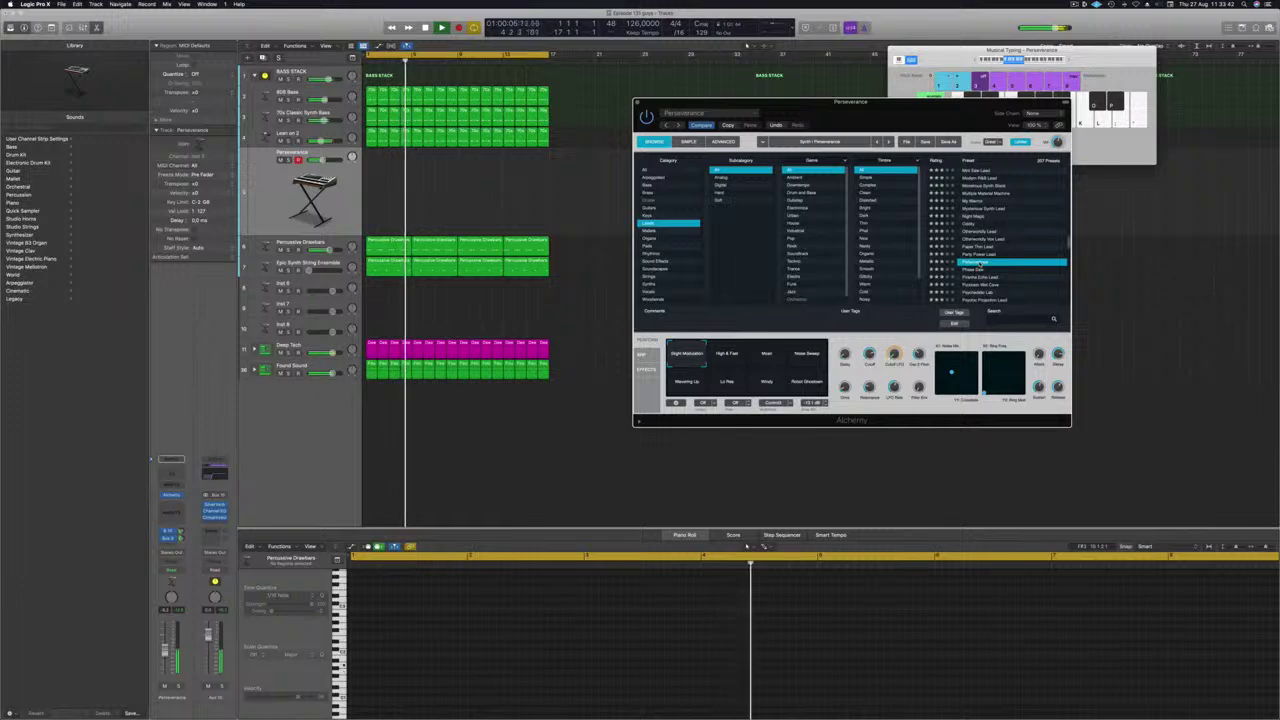
Load the Phase Saw preset at a slightly higher track volume and play test notes, shifting the Musical Typing octave up
left_click(976, 270)
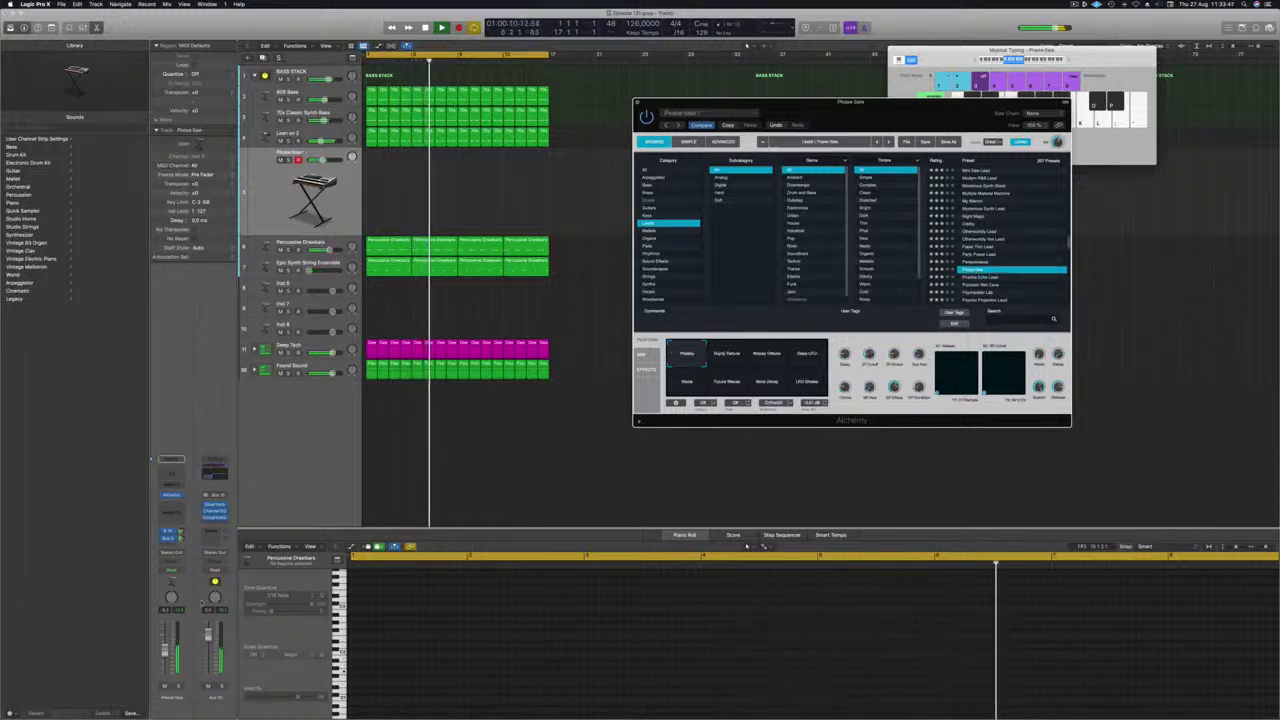
left_click(1100, 289)
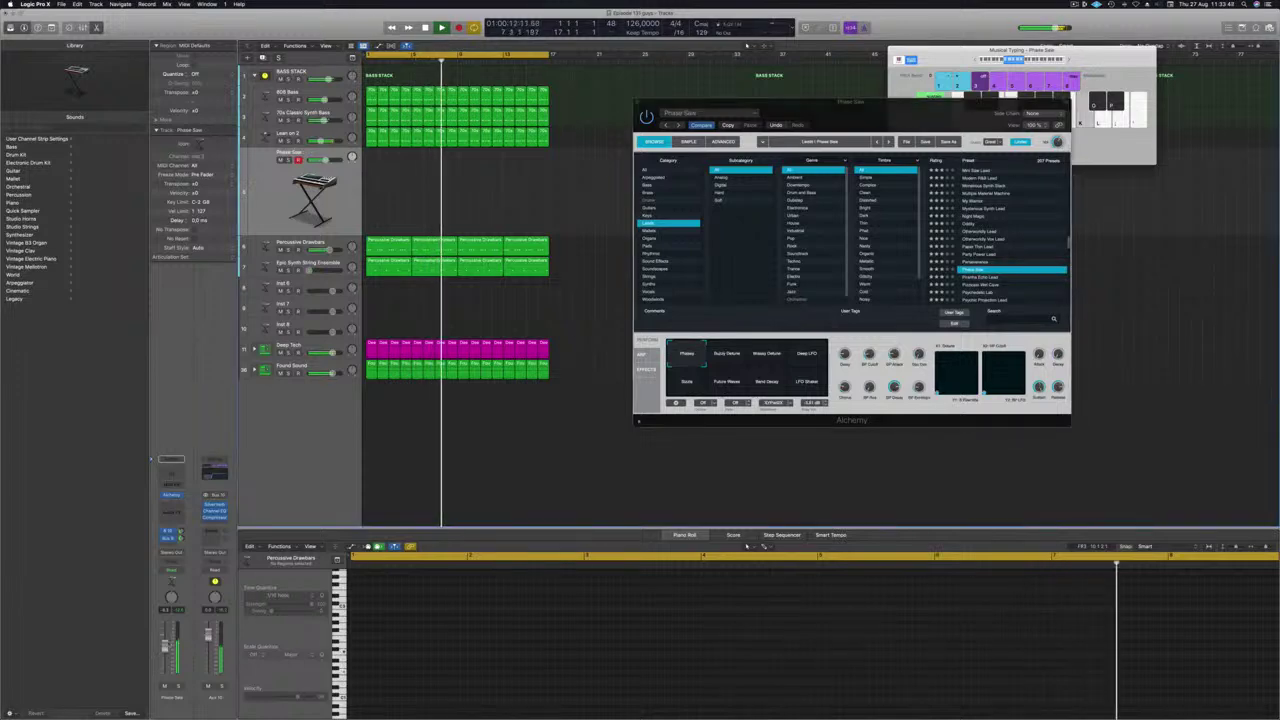
key("l")
key("k")
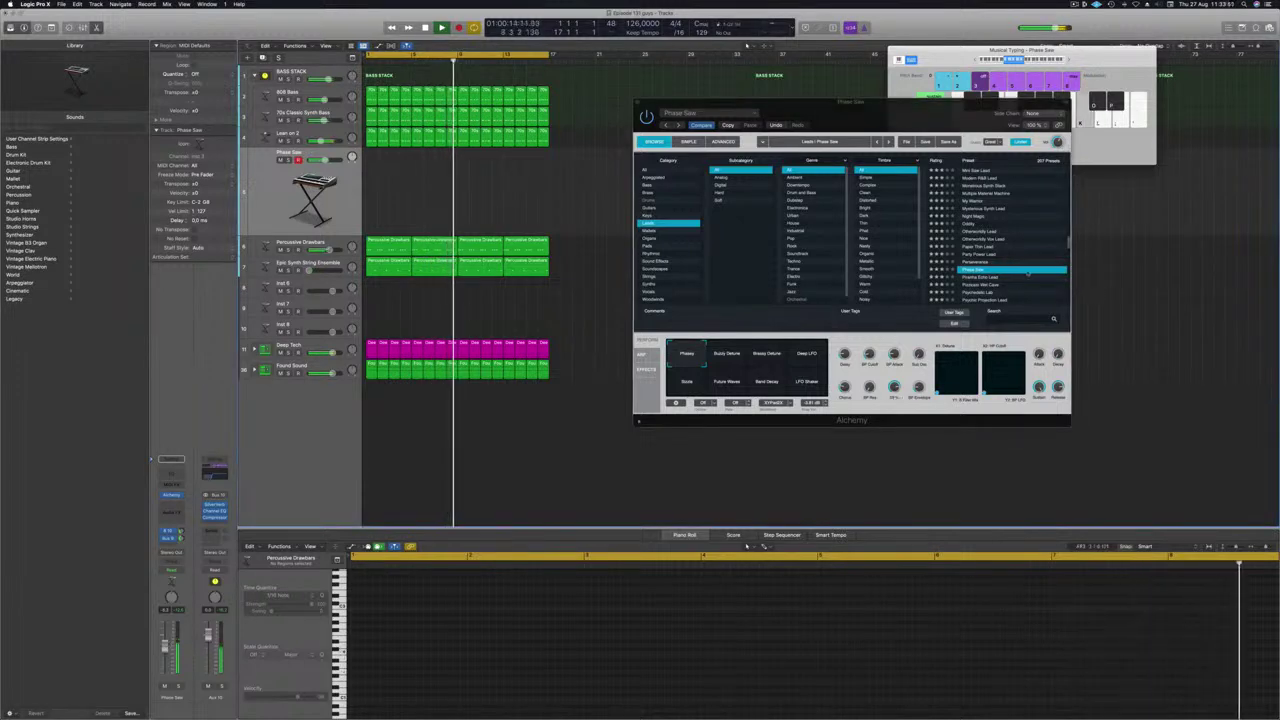
left_click(1066, 57)
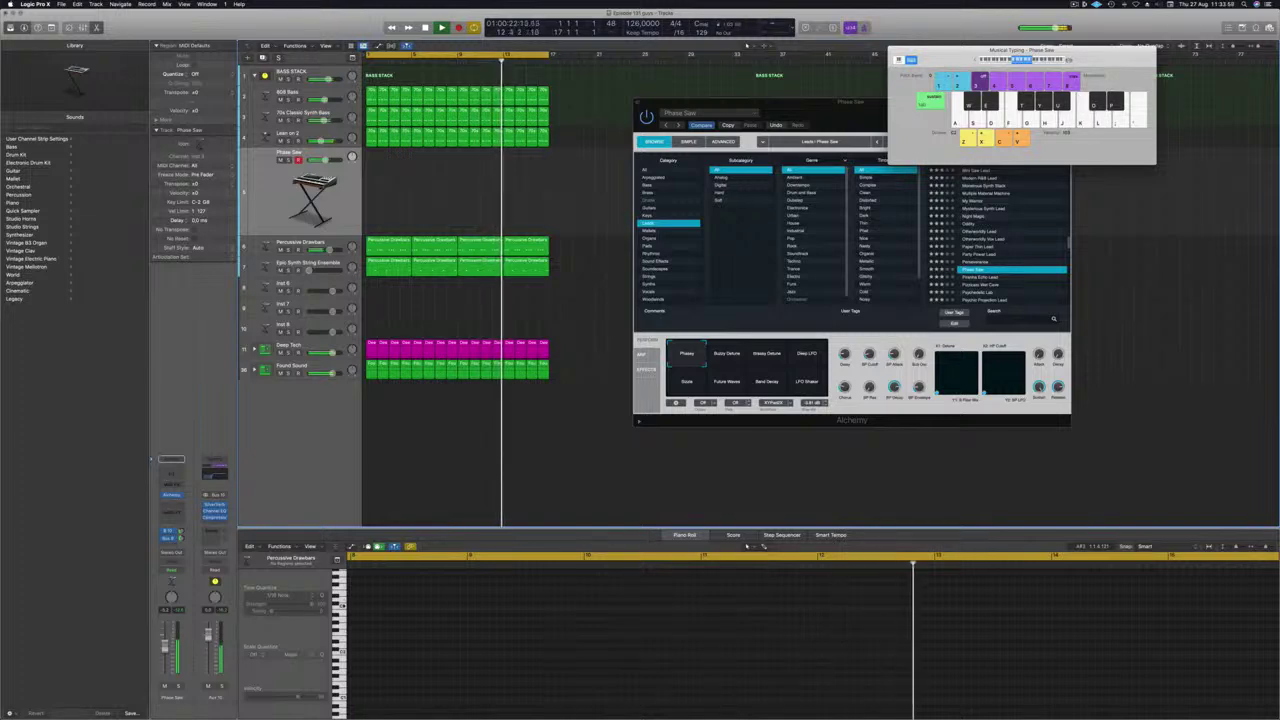
Audition Phase Saw's other performance snapshots, including Deep LFO and Future Waves, and return to the first snapshot
left_click(727, 358)
left_click(766, 358)
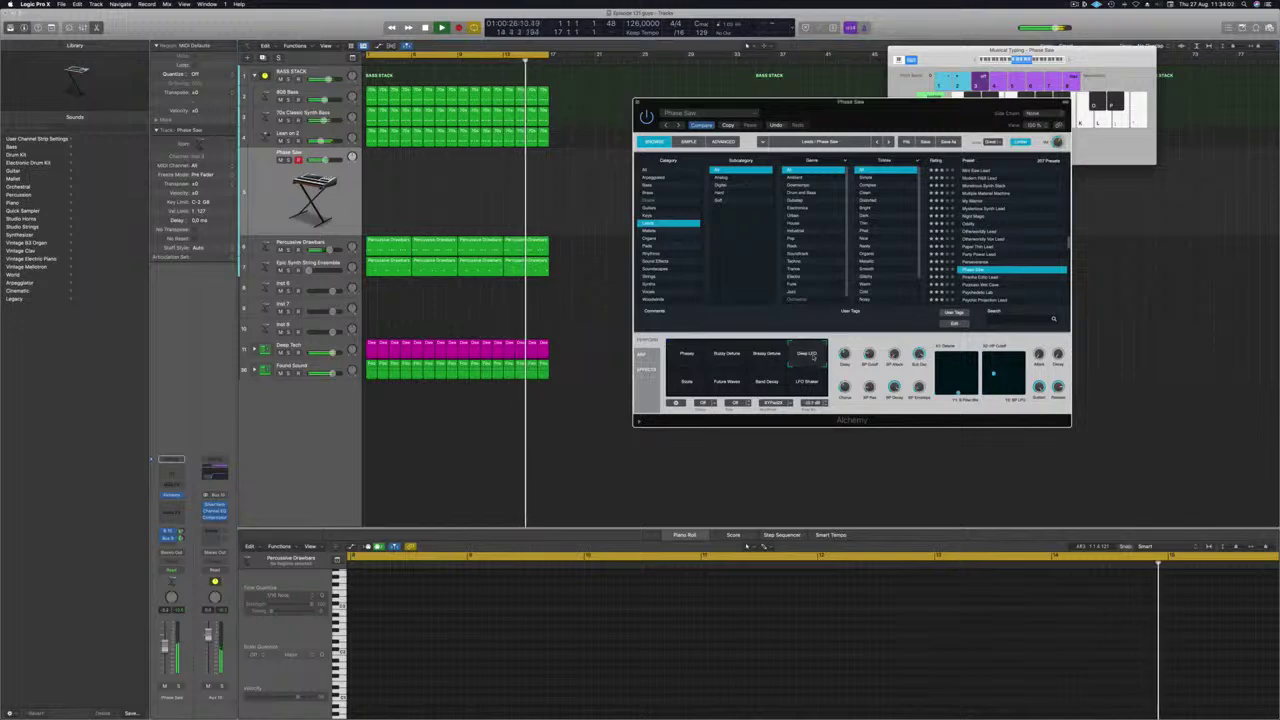
left_click(705, 386)
left_click(730, 388)
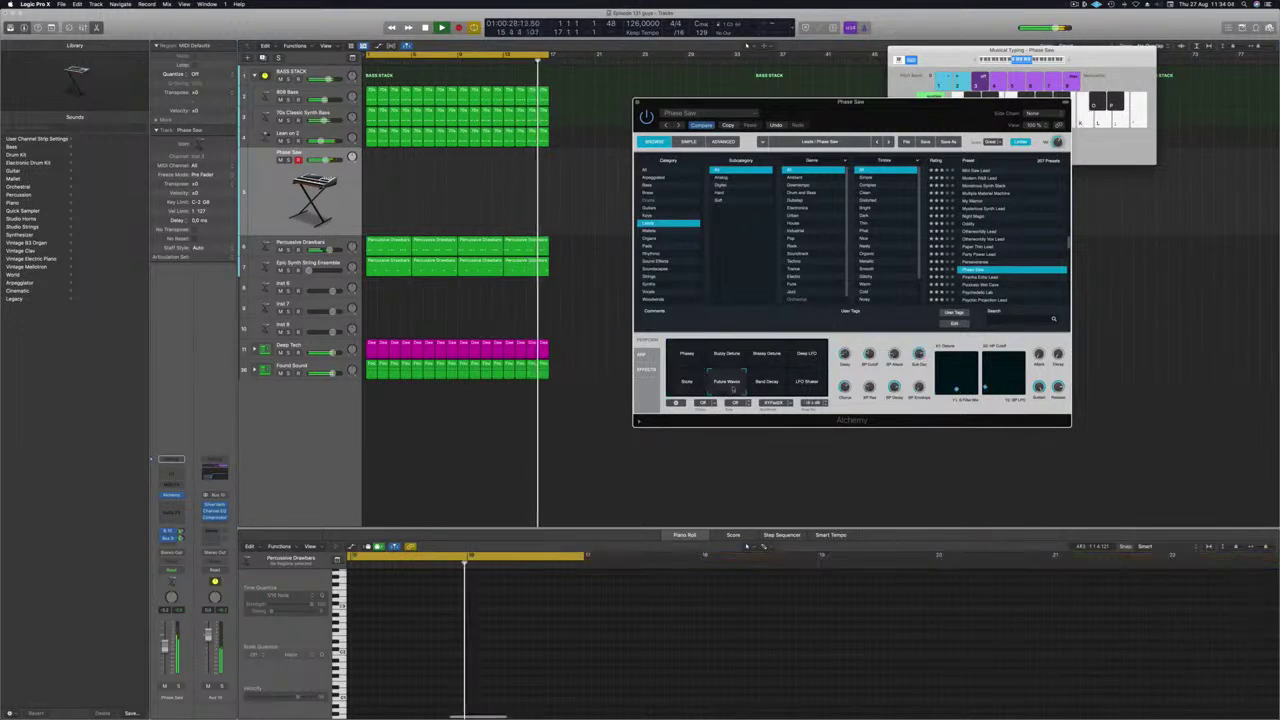
left_click(685, 357)
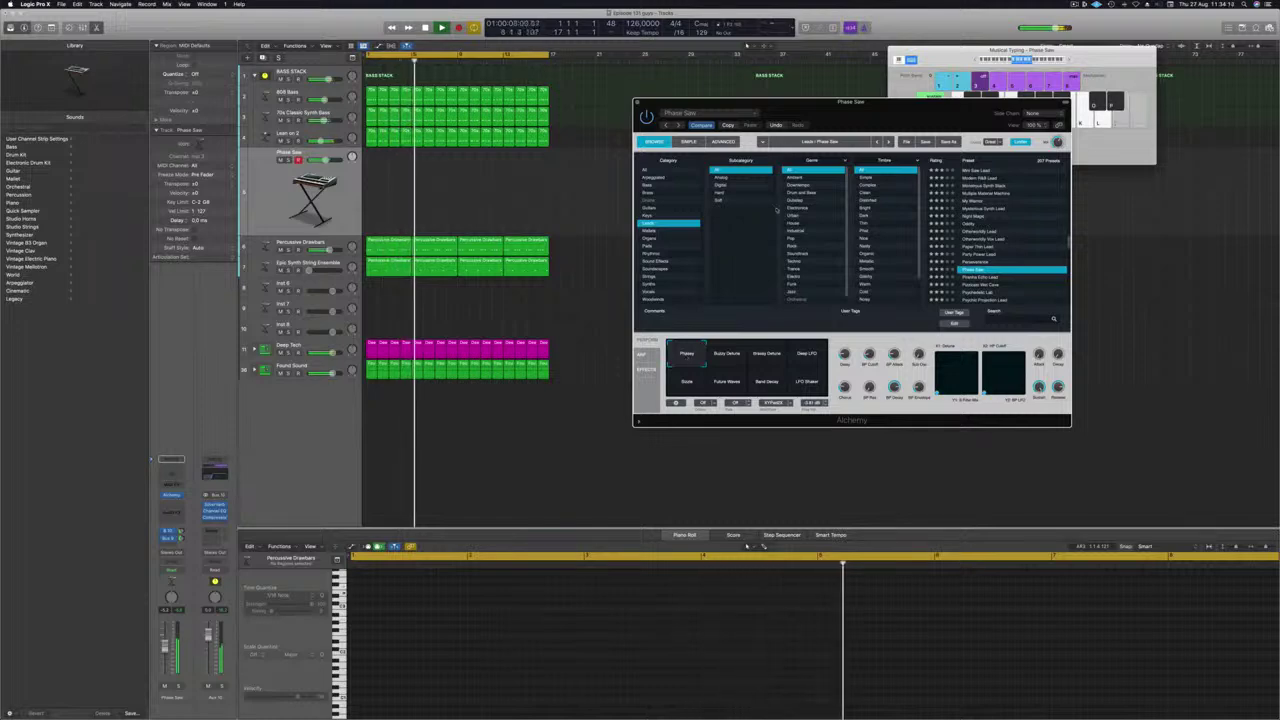
Raise the Musical Typing octave and record a lead melody on the Phase Saw track up to about bar 16
left_click(1068, 60)
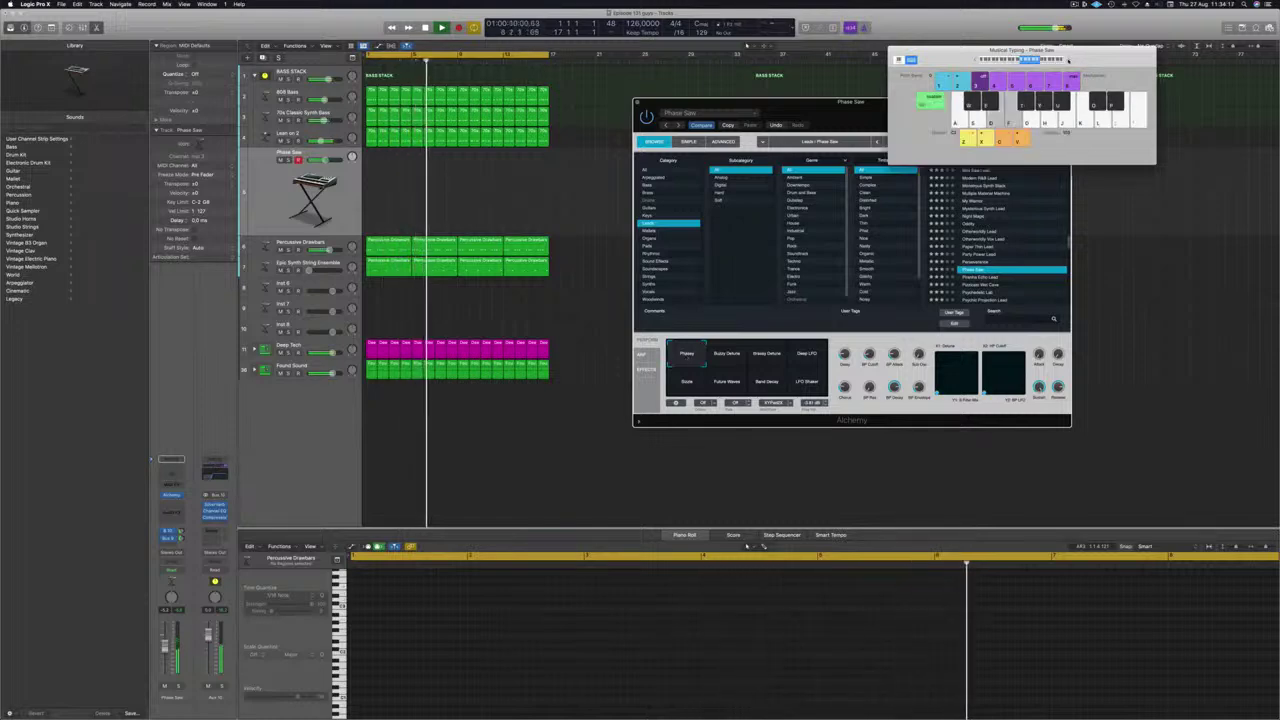
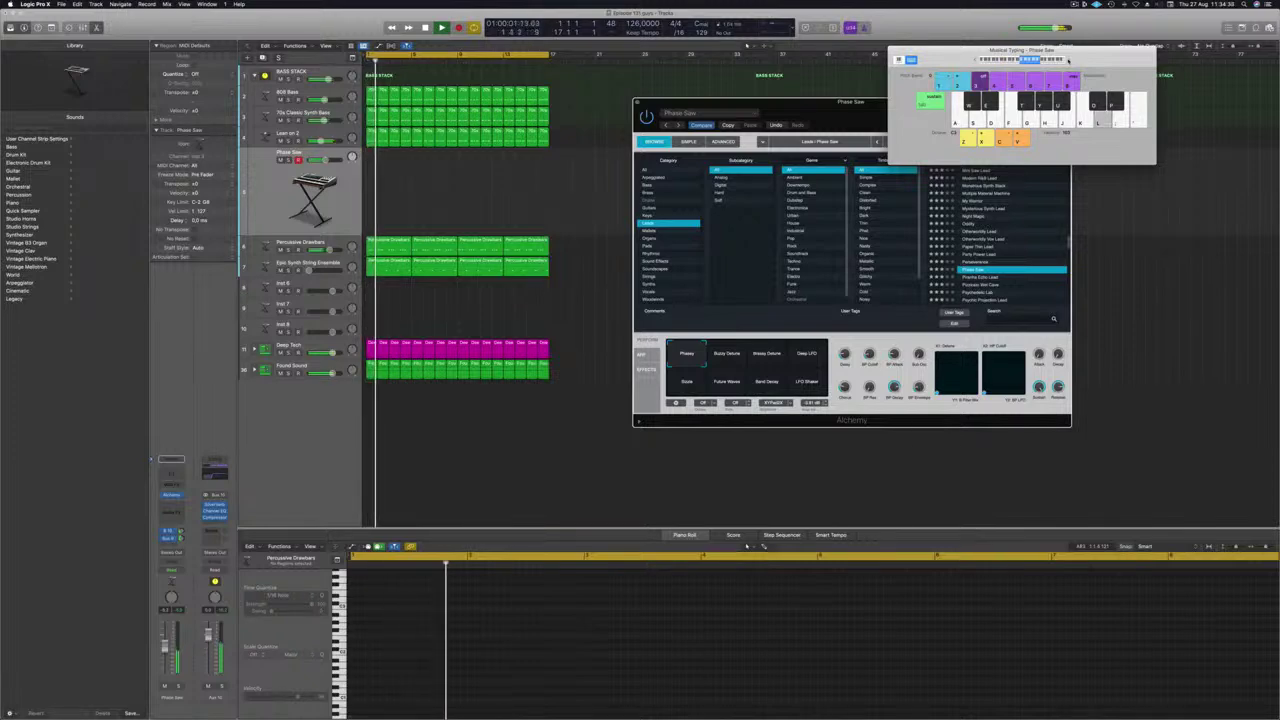
key("r")
key("l")
key("semicolon")
key("l")
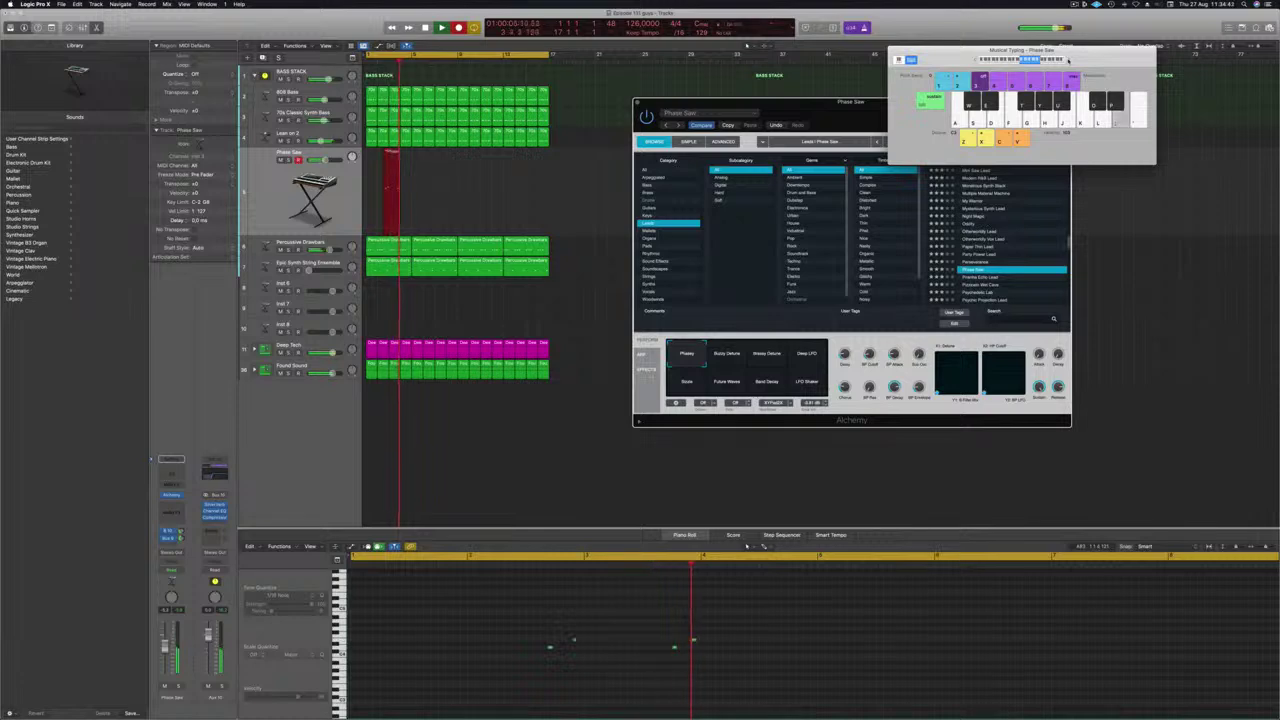
key("l")
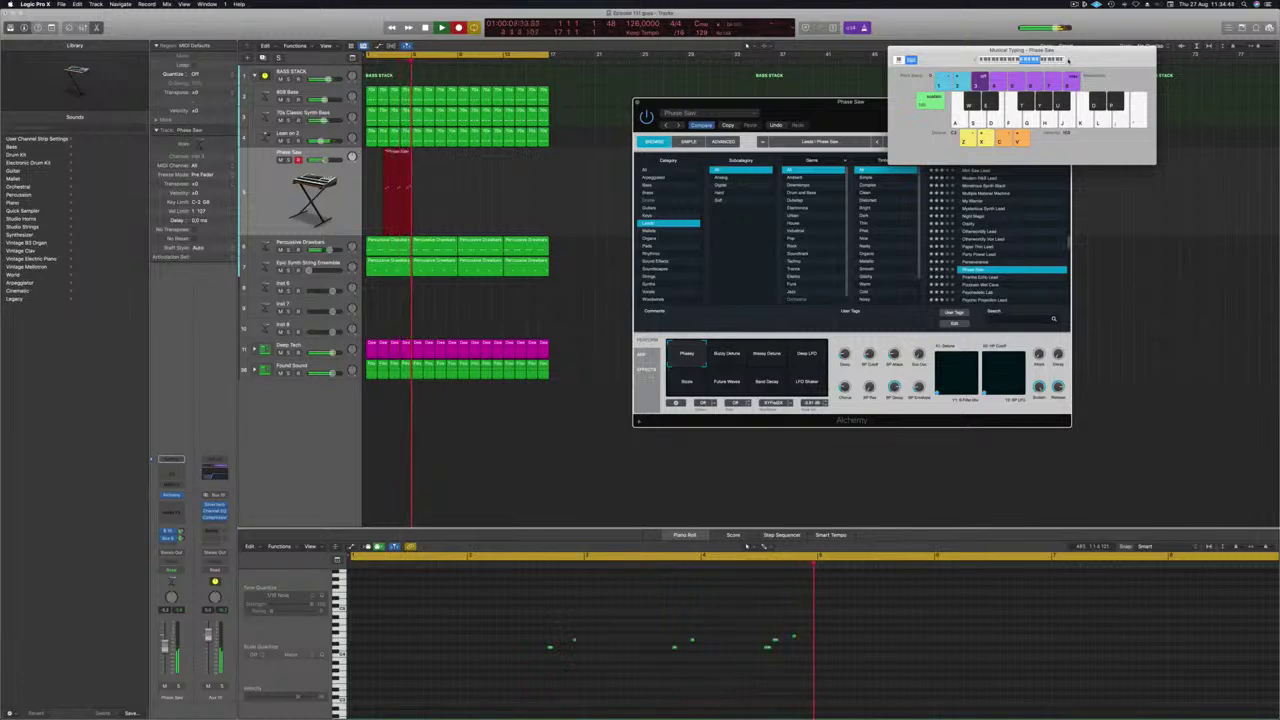
key("semicolon")
key("l")
key("semicolon")
key("l")
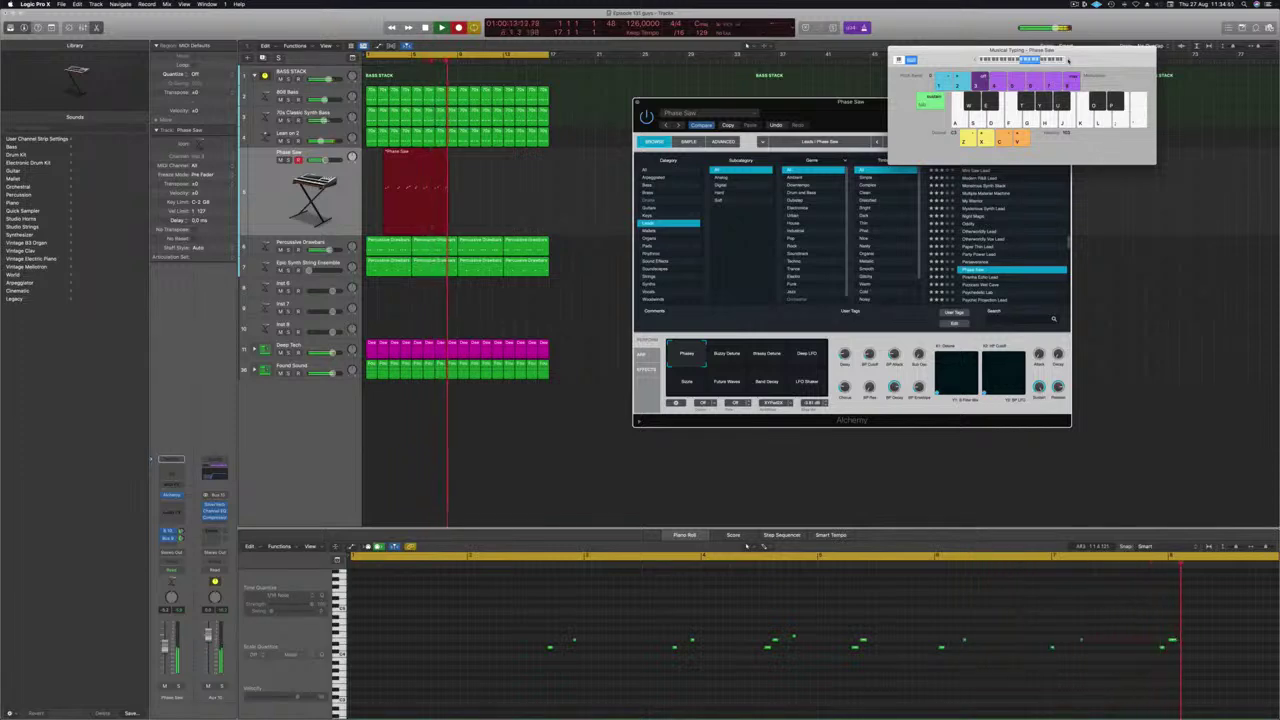
key("h")
key("g")
key("f")
key("d")
key("l")
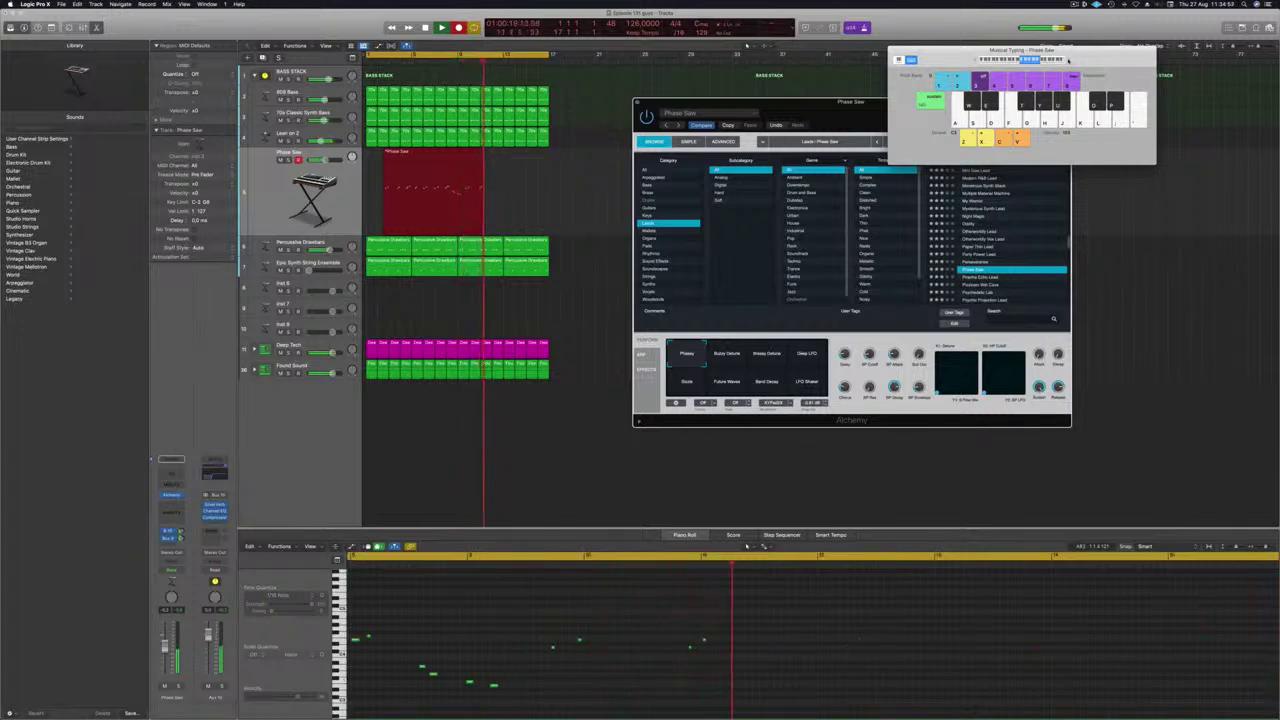
key("apostrophe")
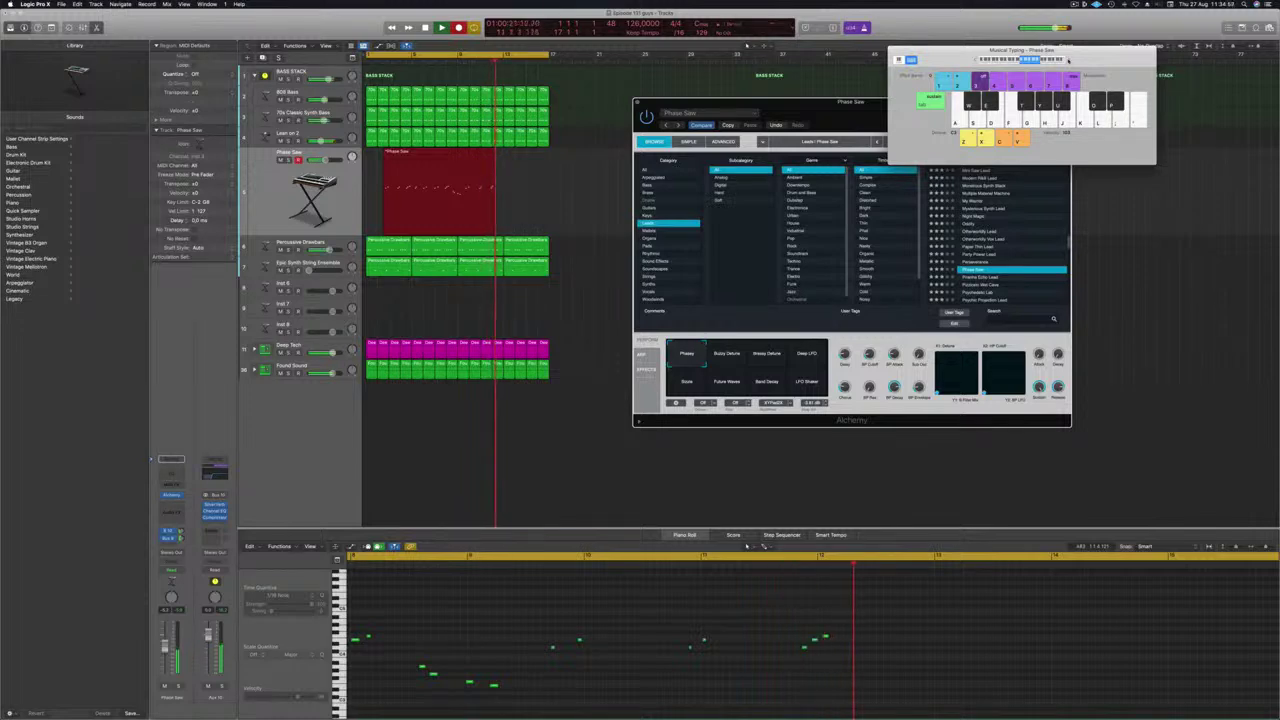
key("apostrophe")
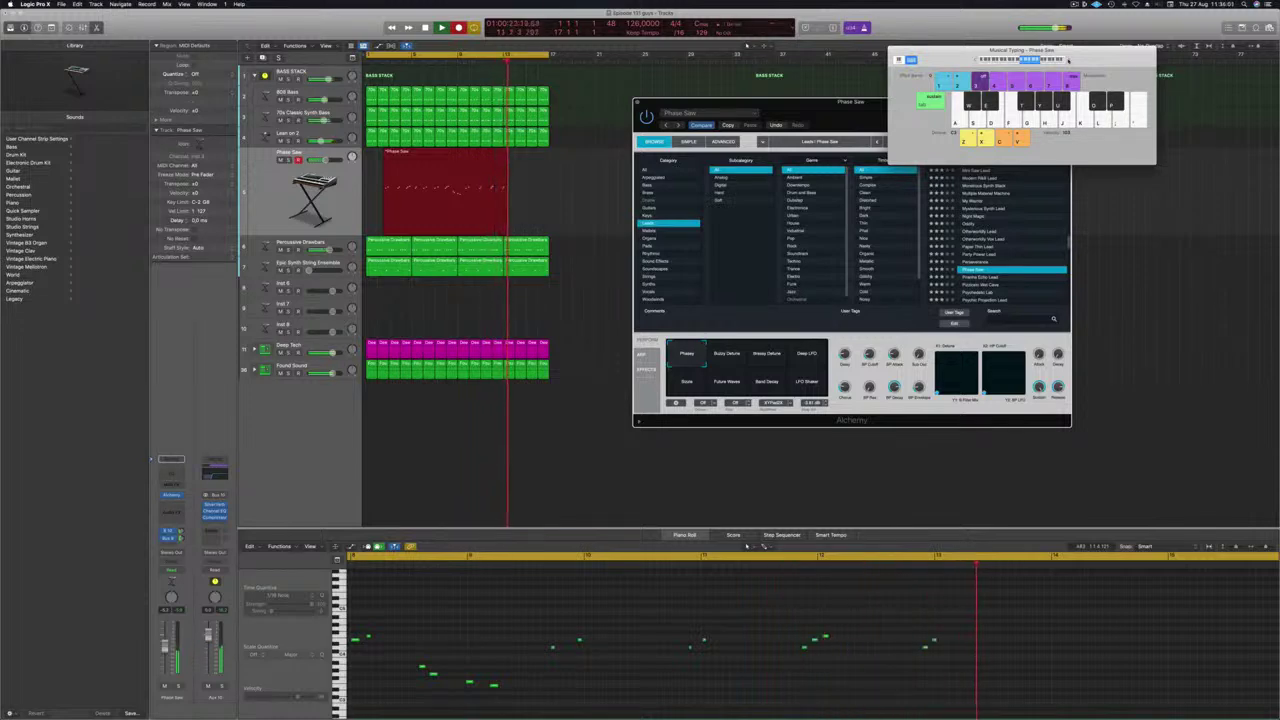
key("apostrophe")
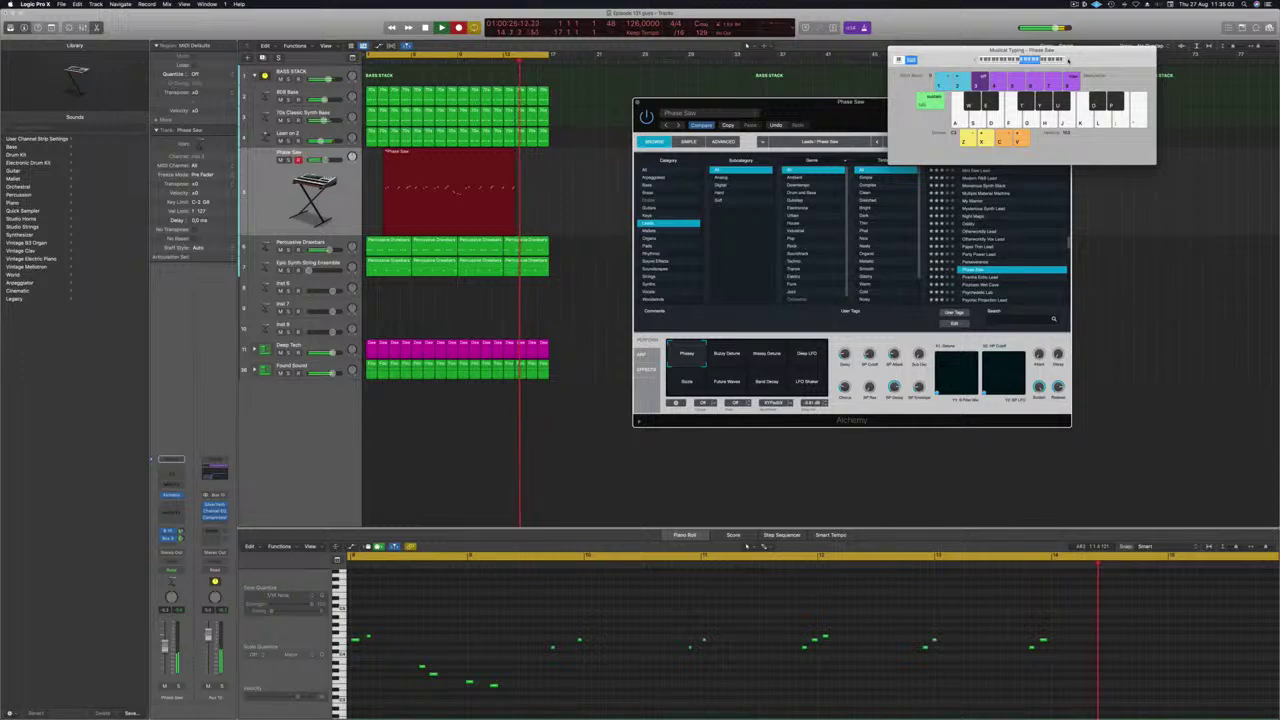
key("apostrophe")
key("l")
key("semicolon")
key("apostrophe")
key("space")
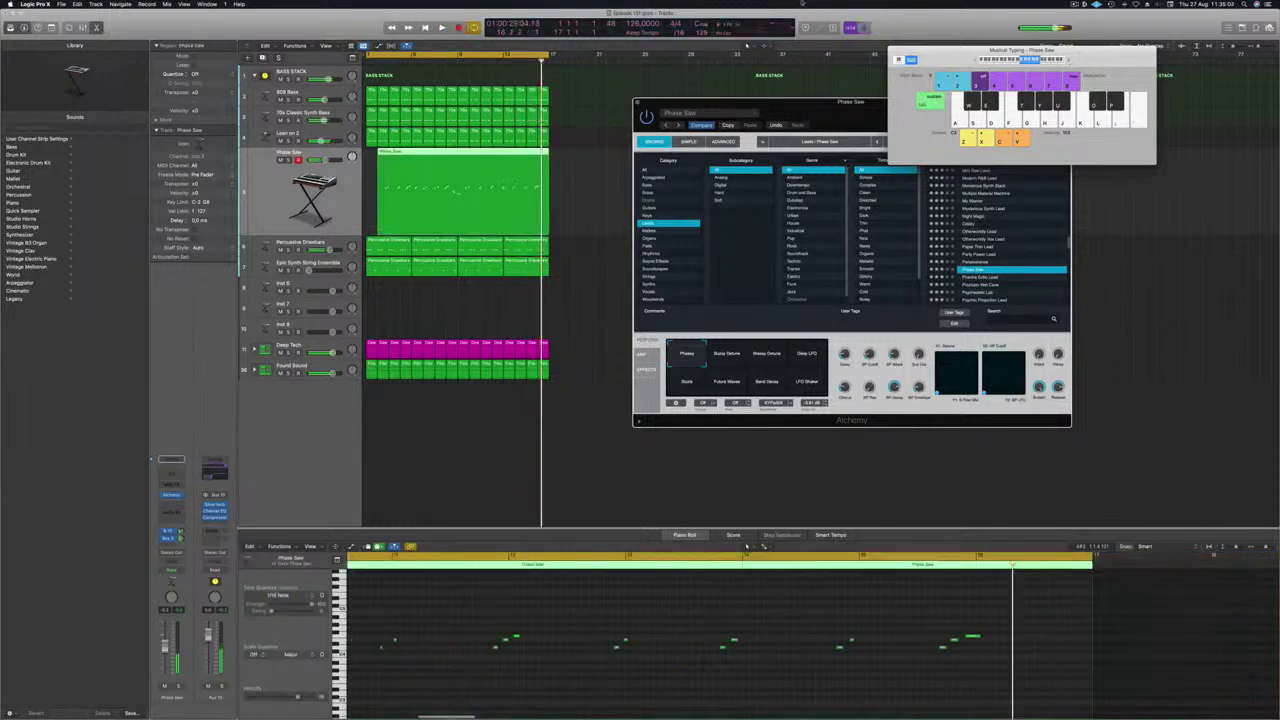
Cut the first part off the recorded Phase Saw region, delete it, and move the remaining part to bar 1
key("Return")
key("space")
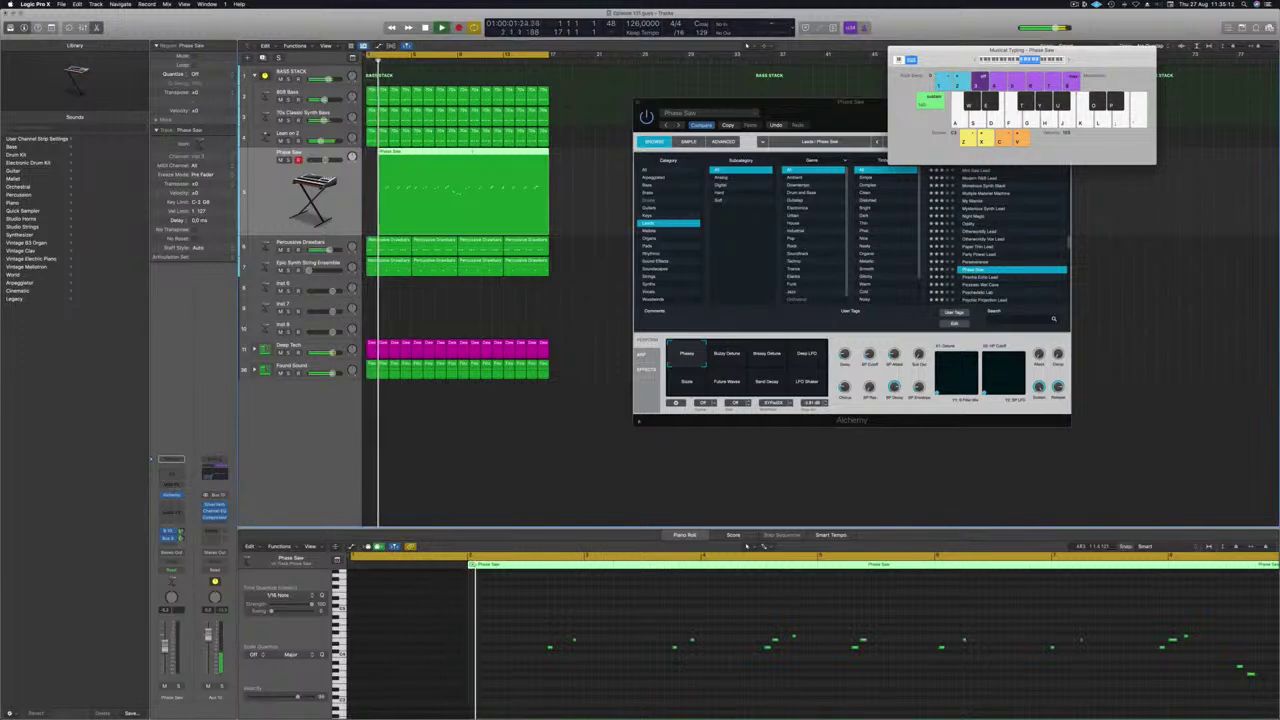
left_click(471, 152, "super")
key("Left")
key("BackSpace")
key("super+BackSpace")
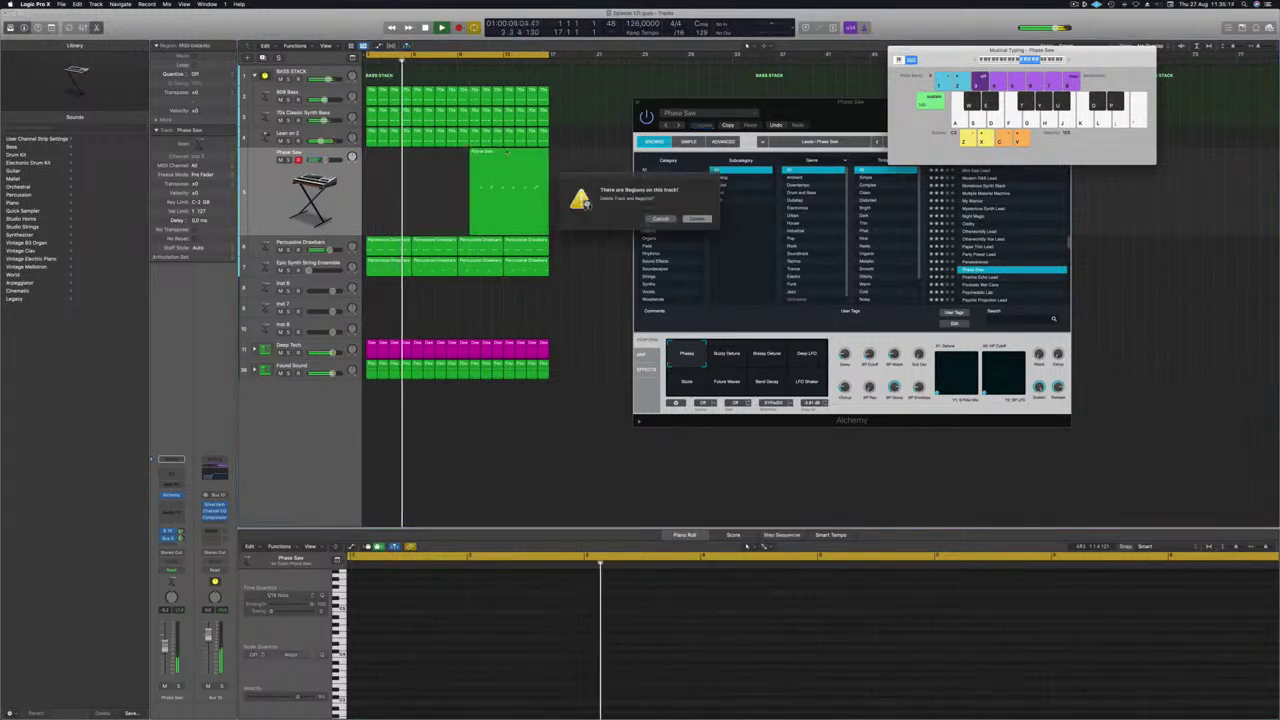
key("Escape")
left_click_drag(519, 153, 430, 155)
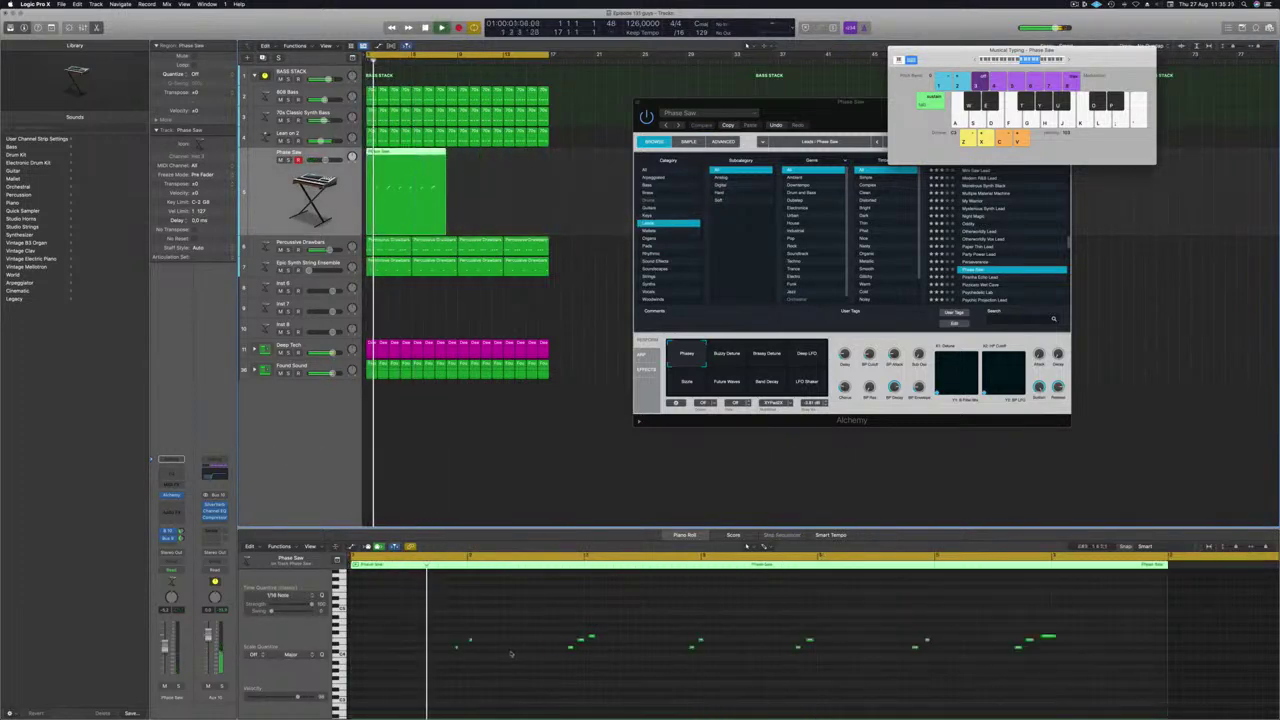
Select all notes in the trimmed Phase Saw region and shift them later so the first note starts on bar 2
key("super+a")
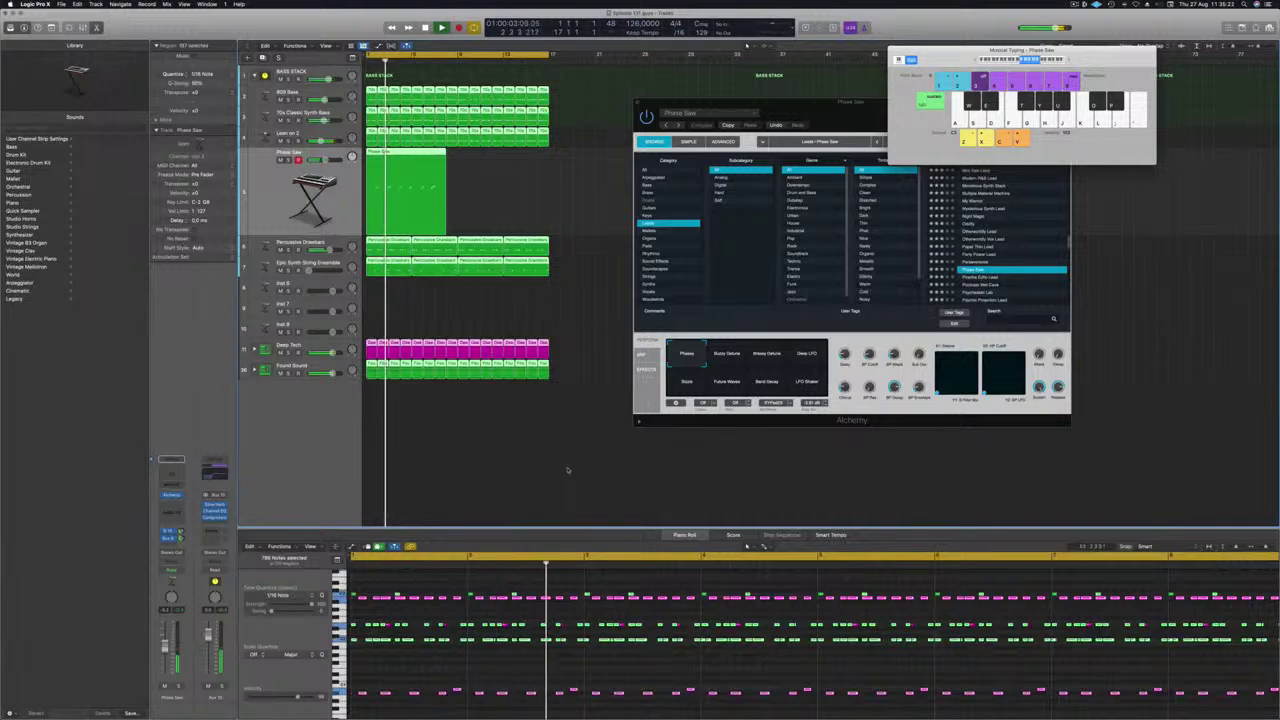
left_click(610, 283)
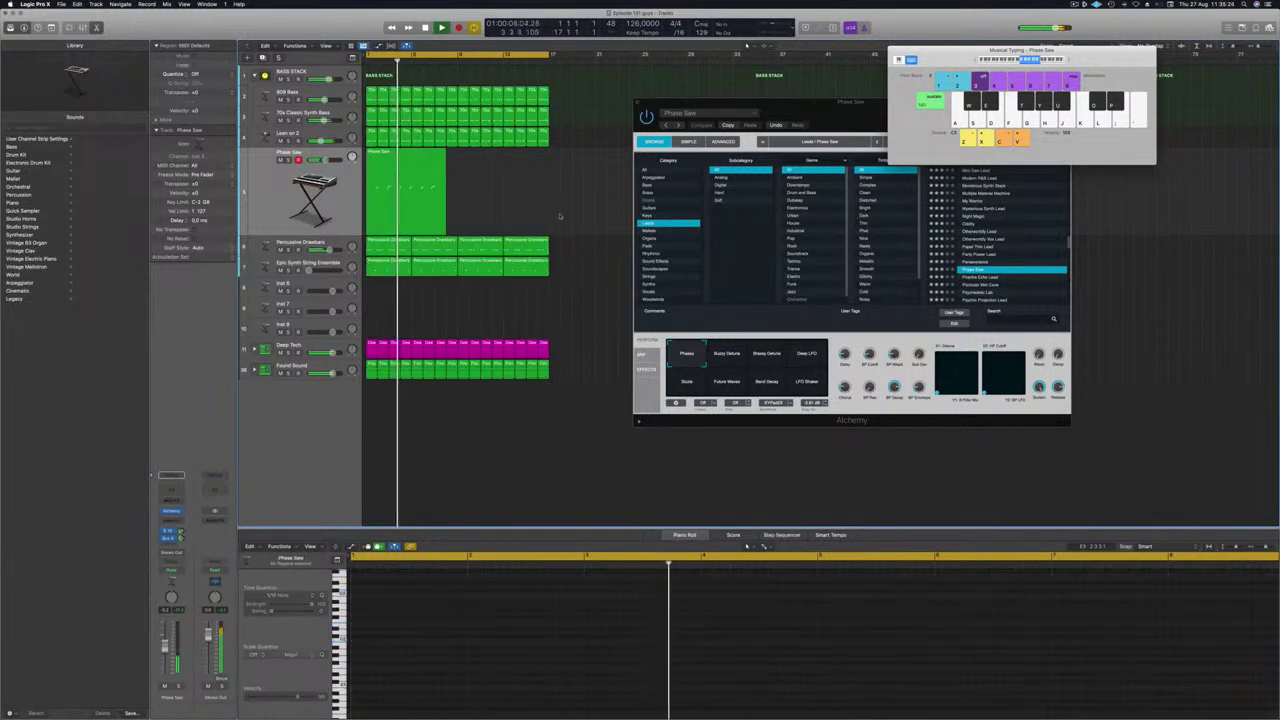
left_click(407, 163)
left_click(477, 707)
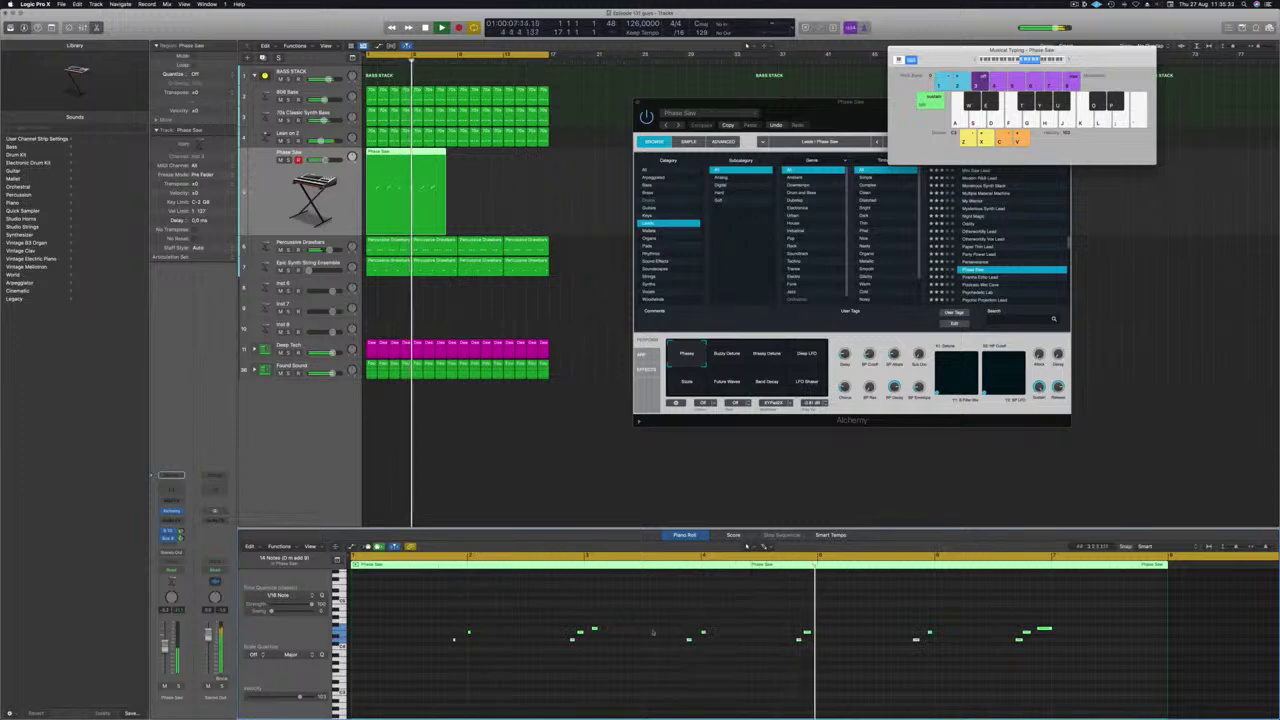
left_click(465, 615)
left_click_drag(455, 612, 1183, 656)
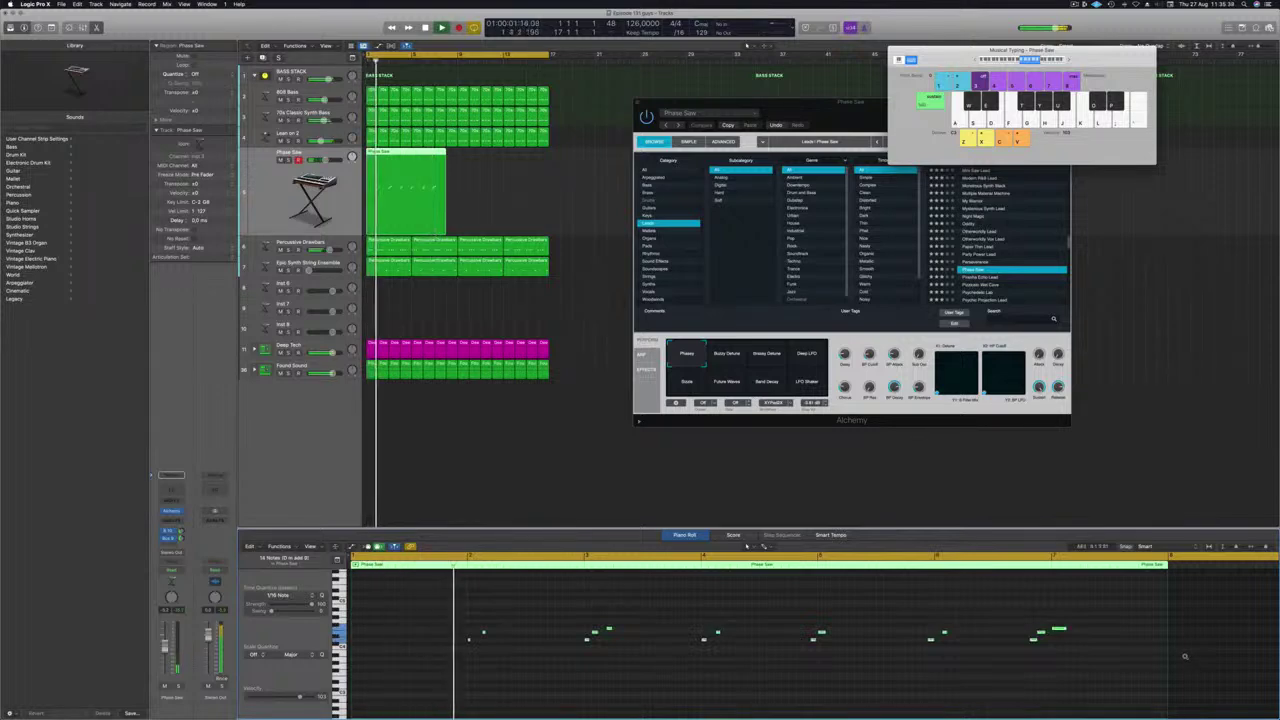
key("Return")
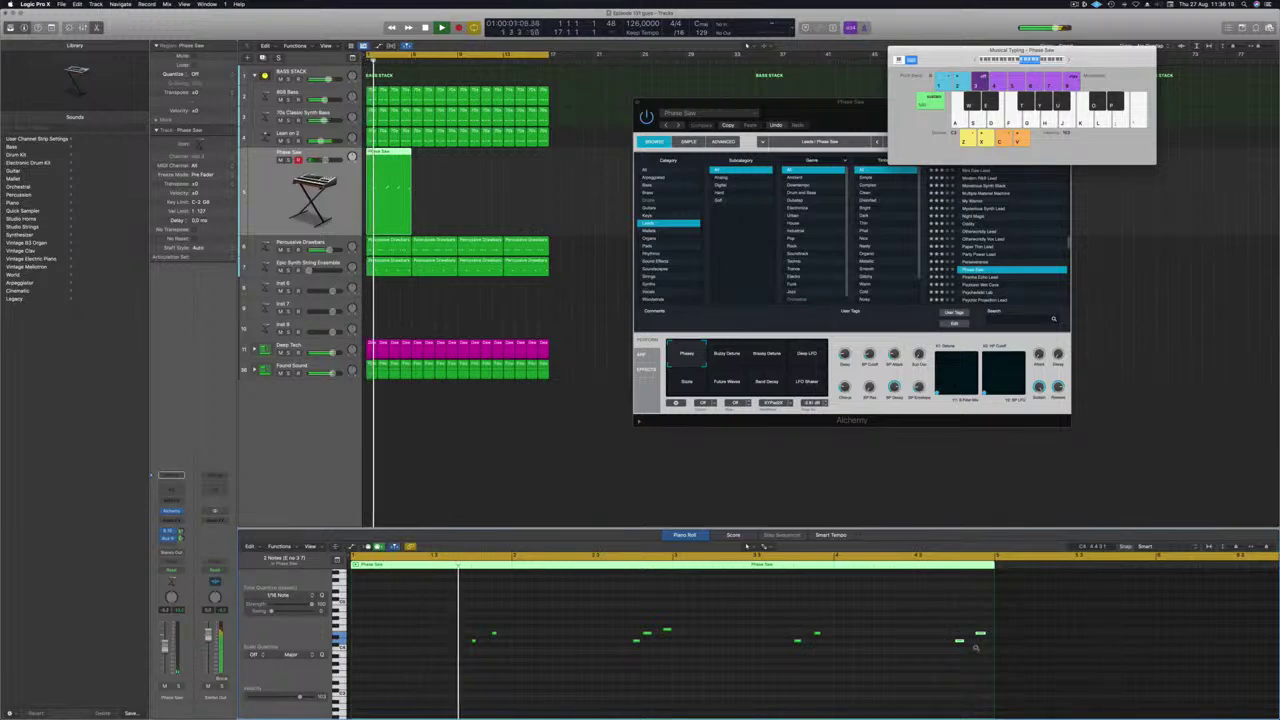
Repeat the four-bar Phase Saw region up to bar 17 and transpose all of its notes down an octave
scroll(691, 598, "down", 2)
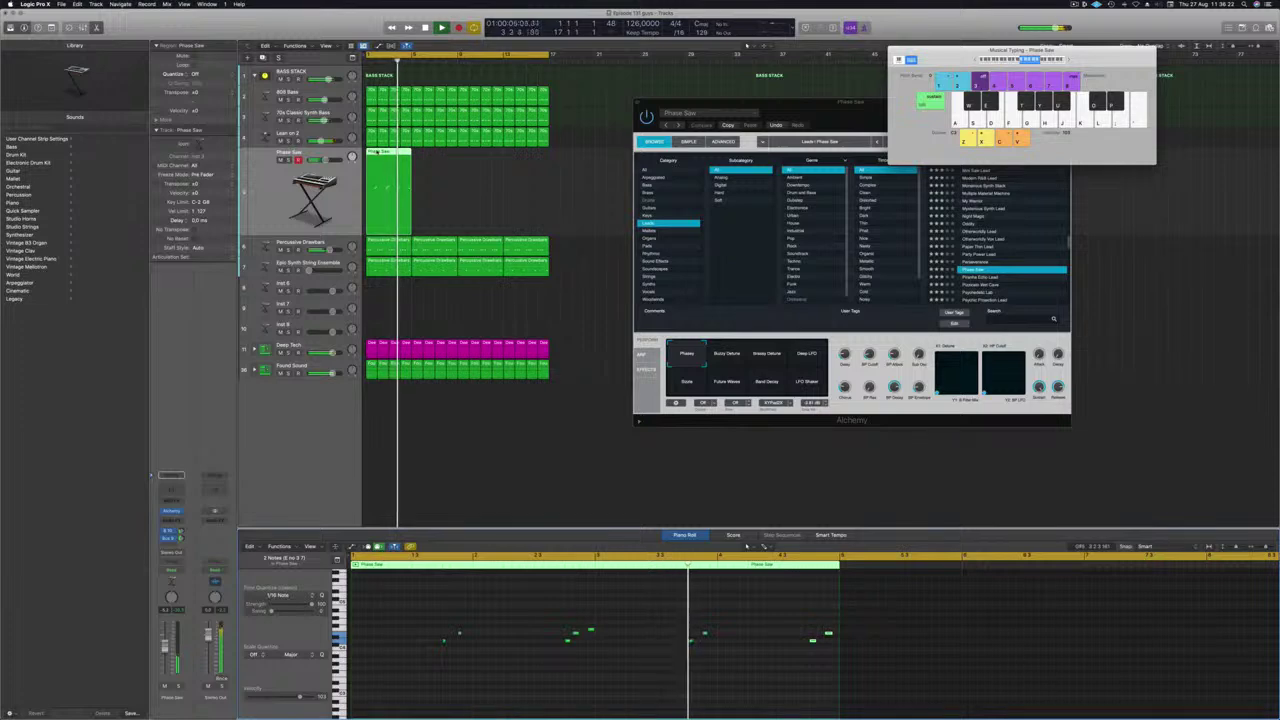
left_click_drag(378, 160, 486, 163)
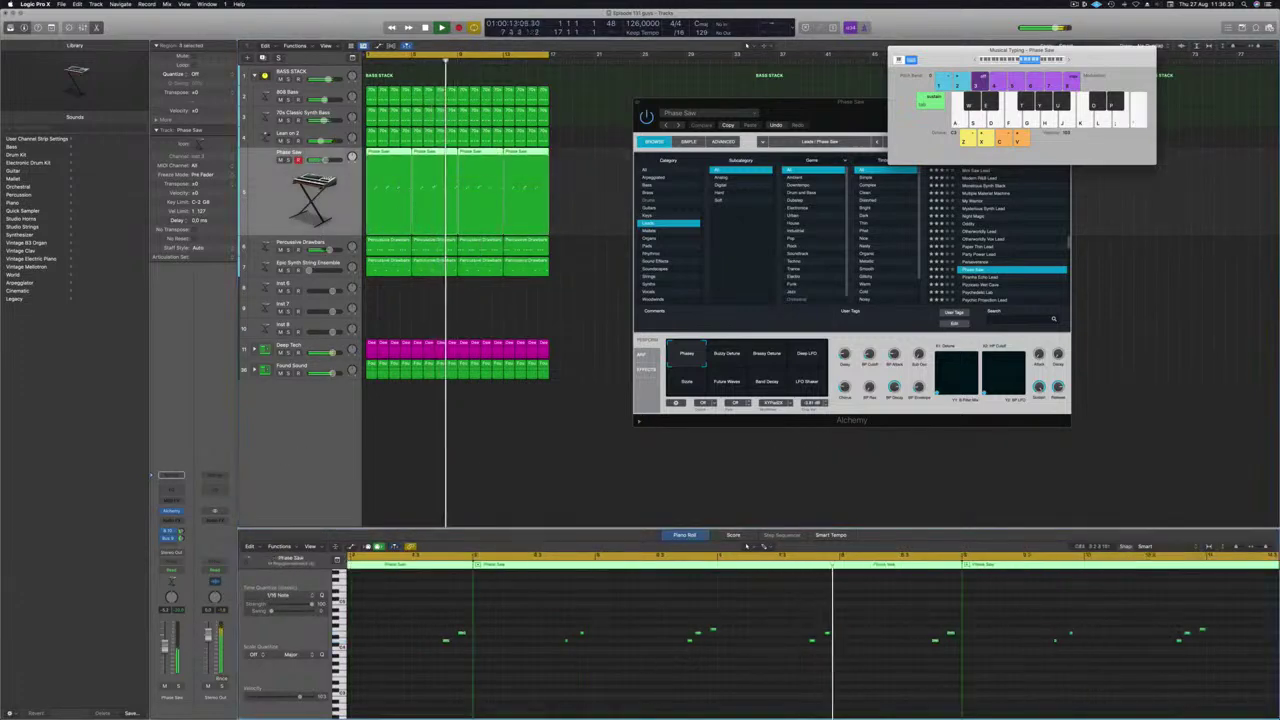
scroll(646, 667, "up", 2)
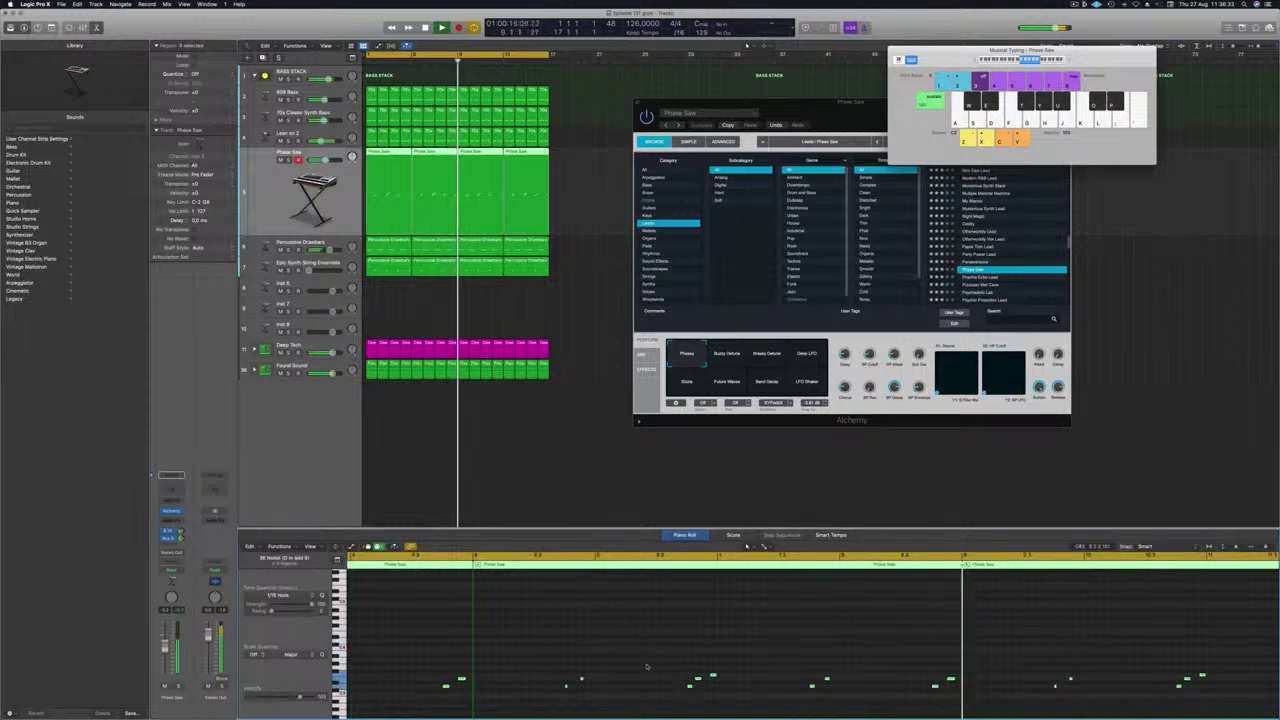
scroll(646, 667, "up", 2)
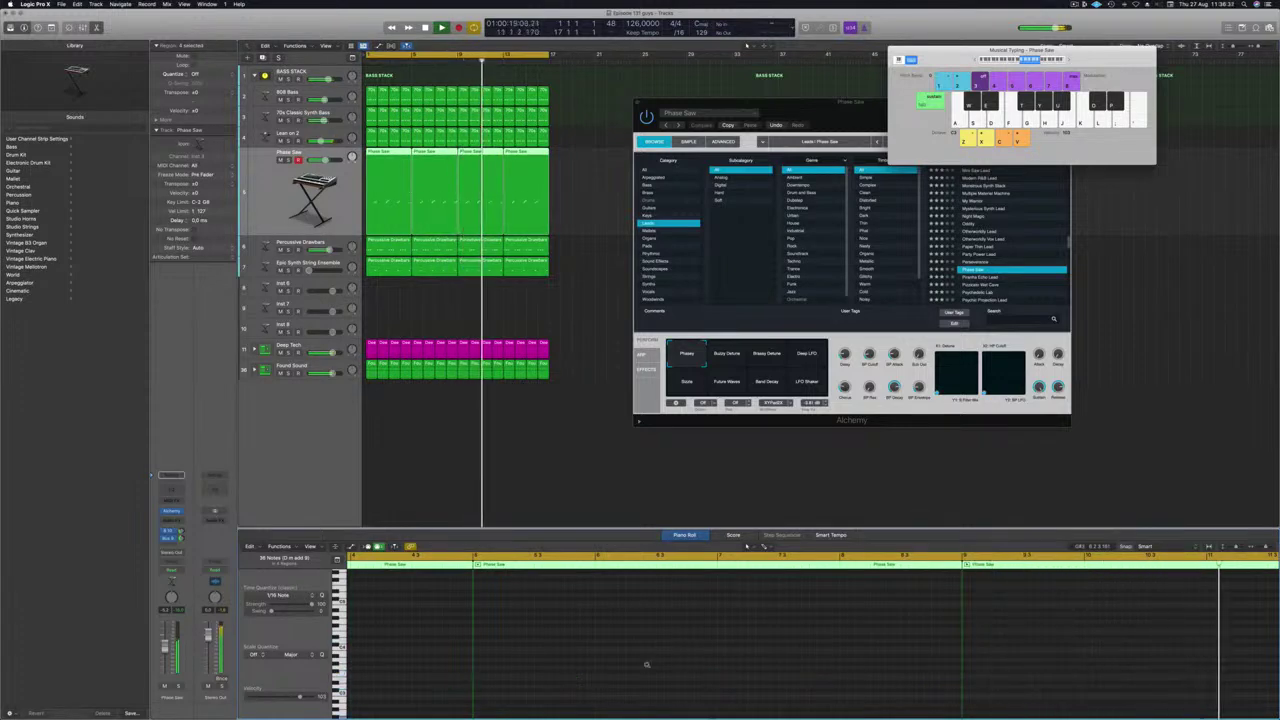
scroll(646, 665, "down", 2)
key("space")
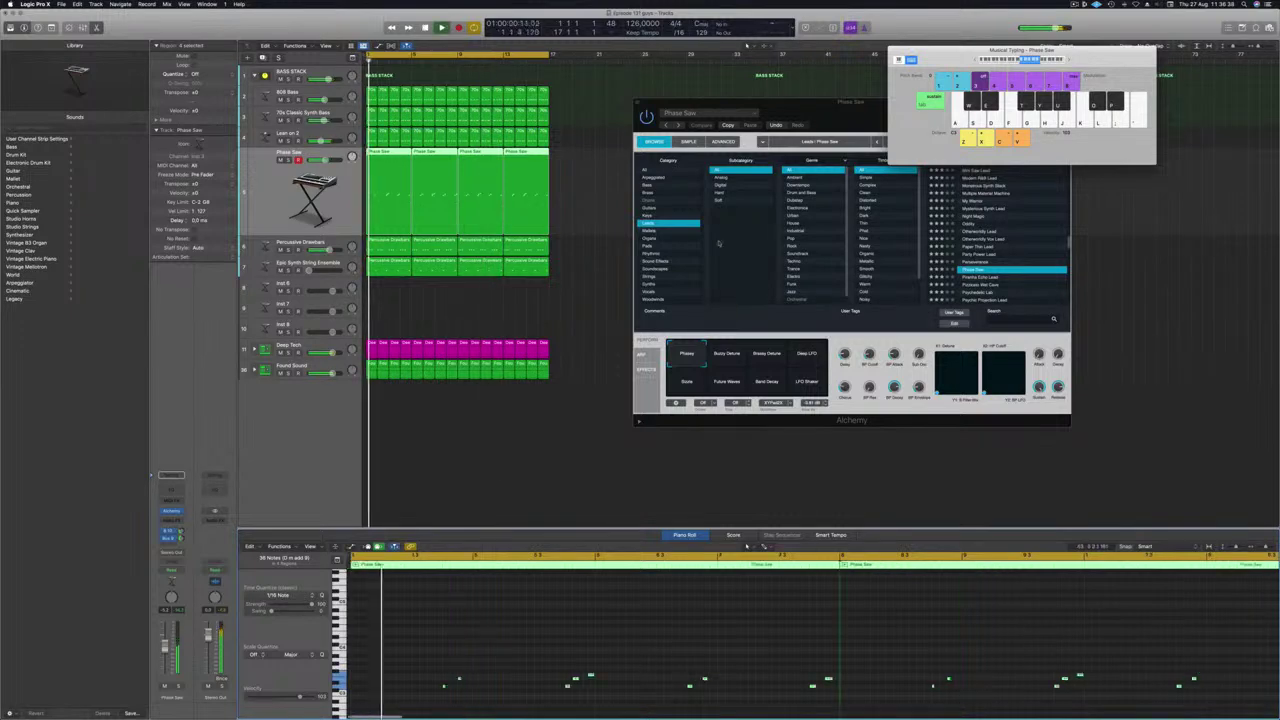
Audition the Piranha Echo Lead preset against the looped melody and load Pizzicato Wet Cave instead
left_click_drag(819, 104, 675, 104)
left_click(583, 126)
key("Return")
scroll(822, 231, "down", 2)
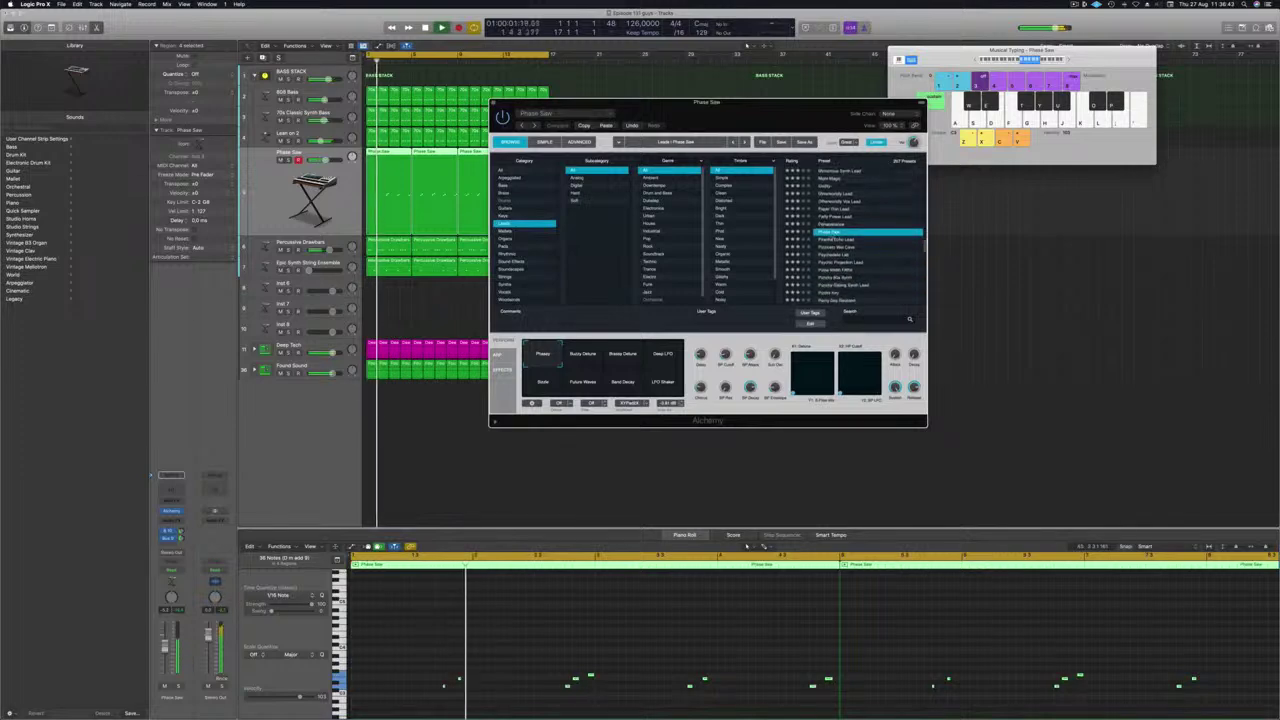
left_click(836, 241)
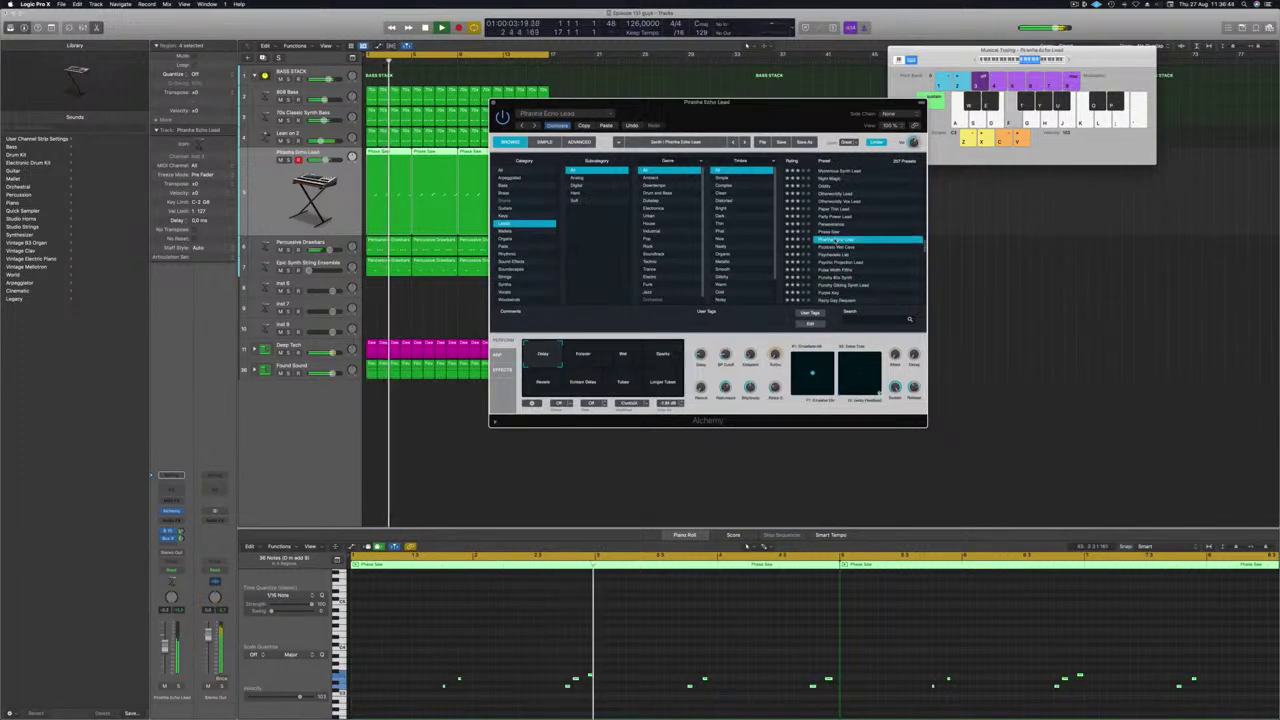
left_click(836, 248)
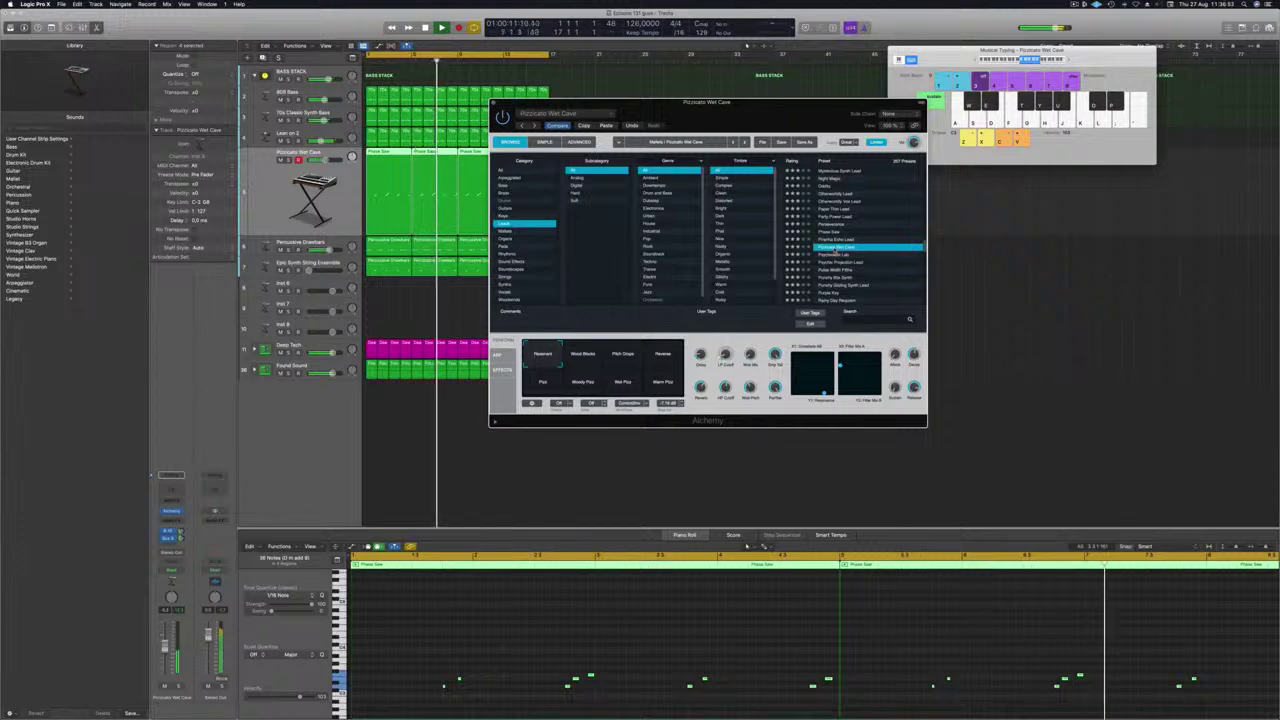
Audition Pizzicato Wet Cave's other snapshots, including Wood Blocks, Pitch Drops and Reverse, with the track slightly louder, and close the instrument on Resonant
scroll(834, 250, "down", 1)
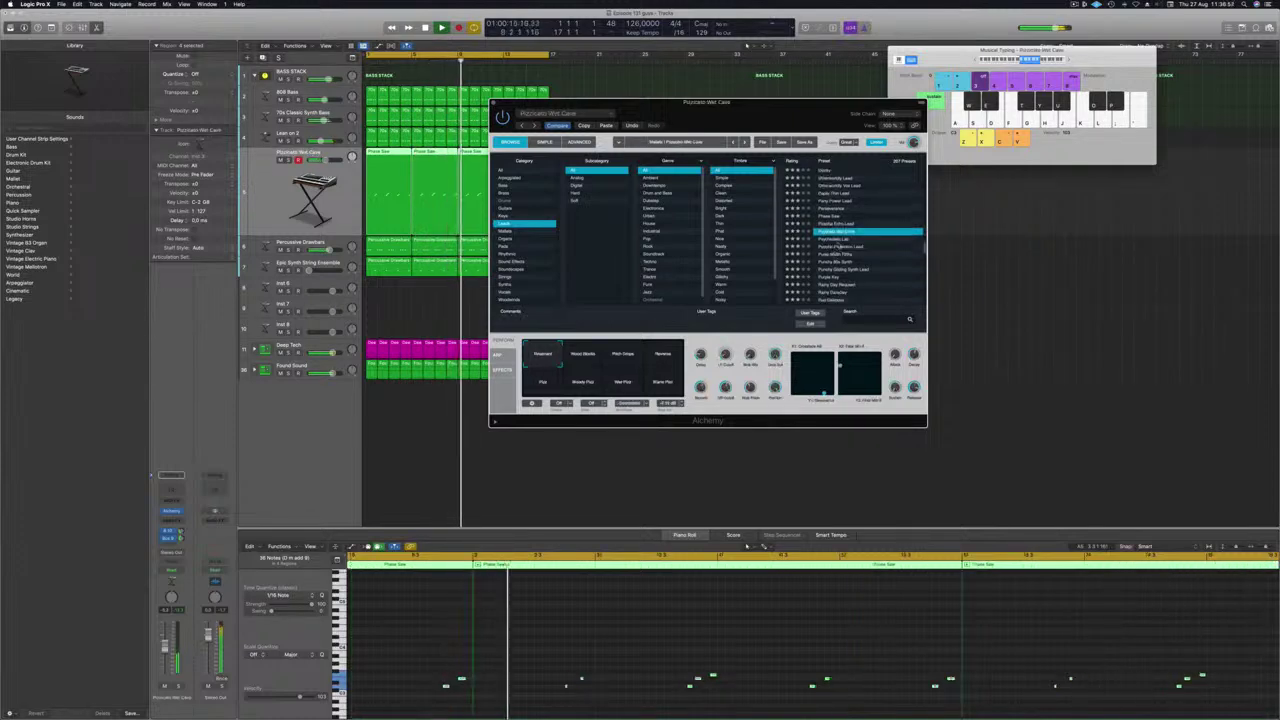
left_click(583, 355)
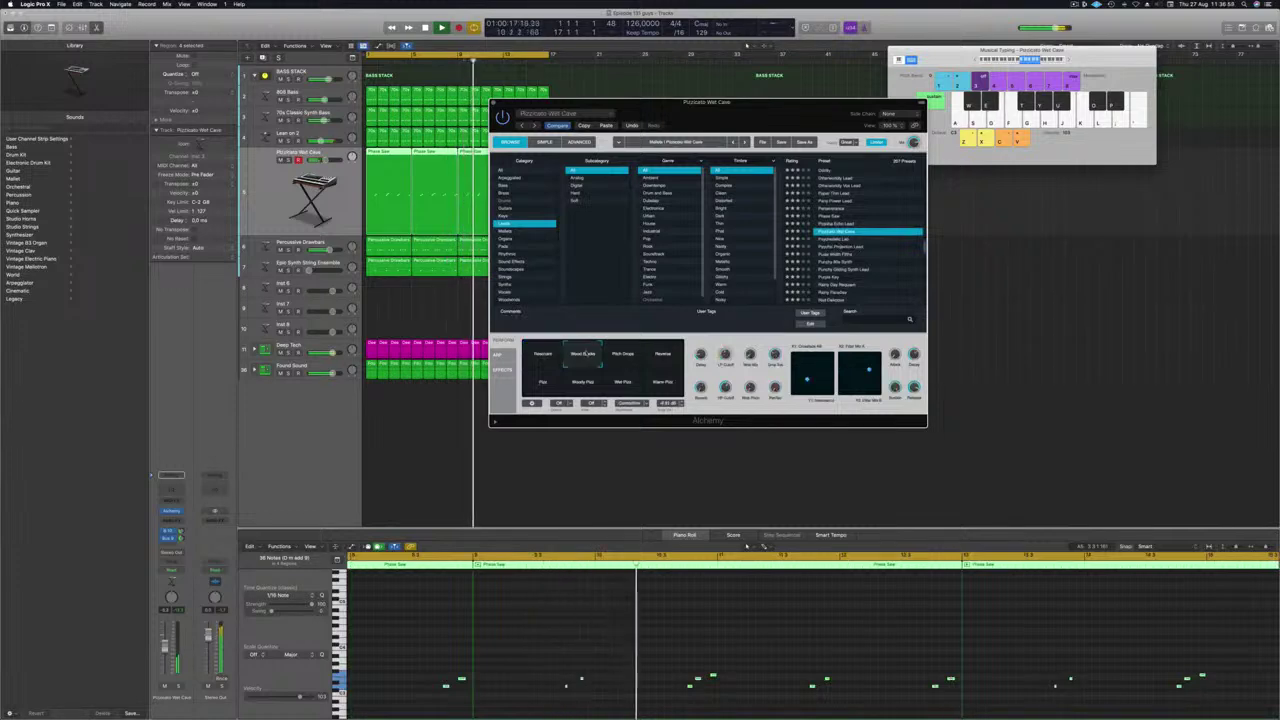
left_click(622, 355)
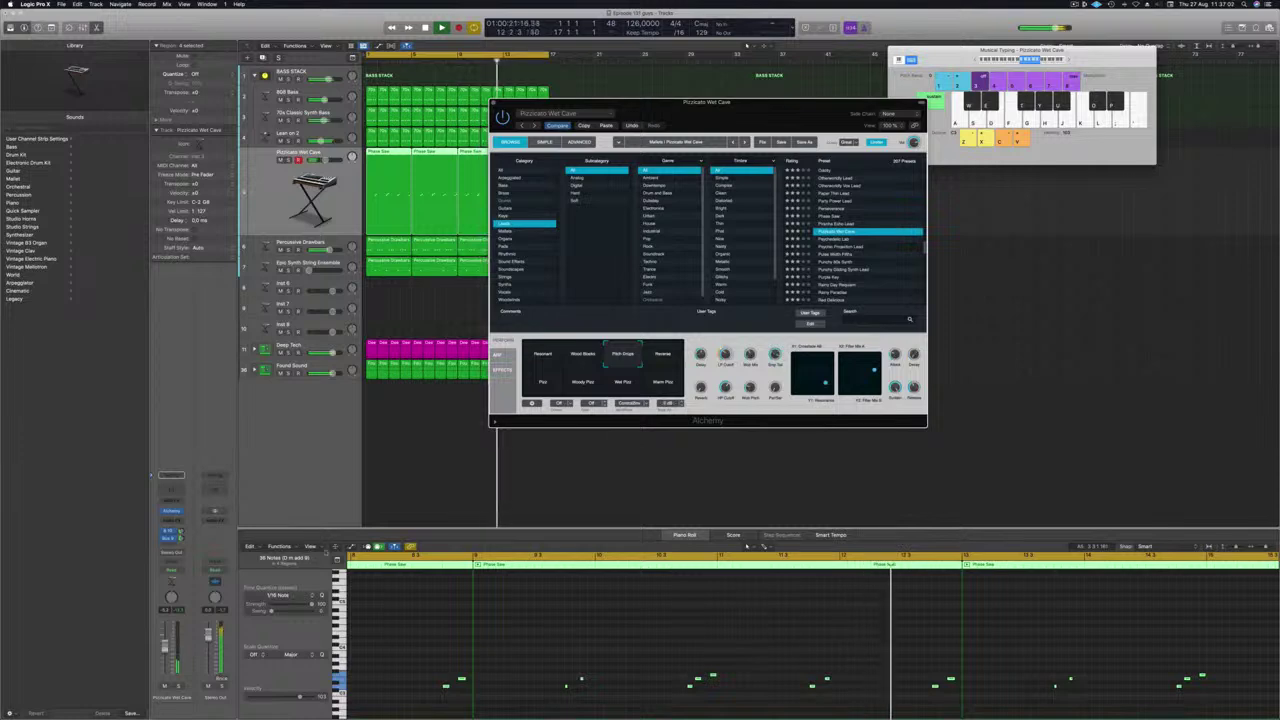
left_click(165, 640)
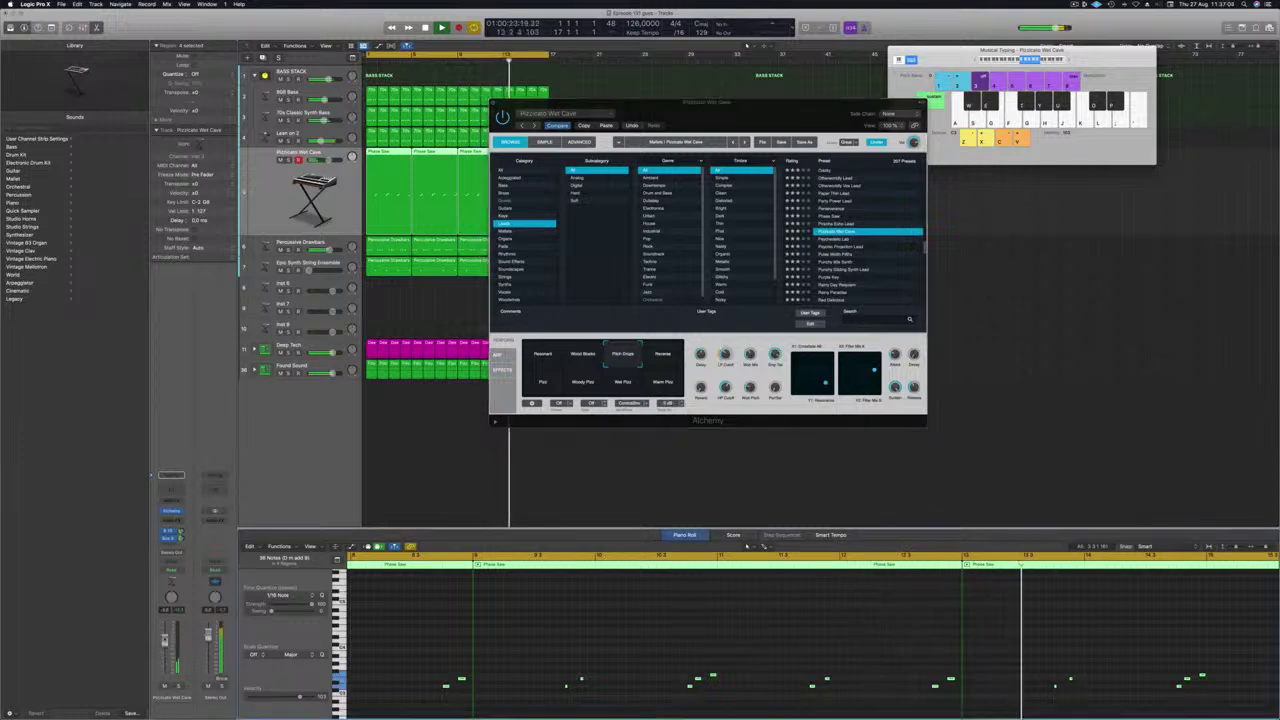
left_click(663, 355)
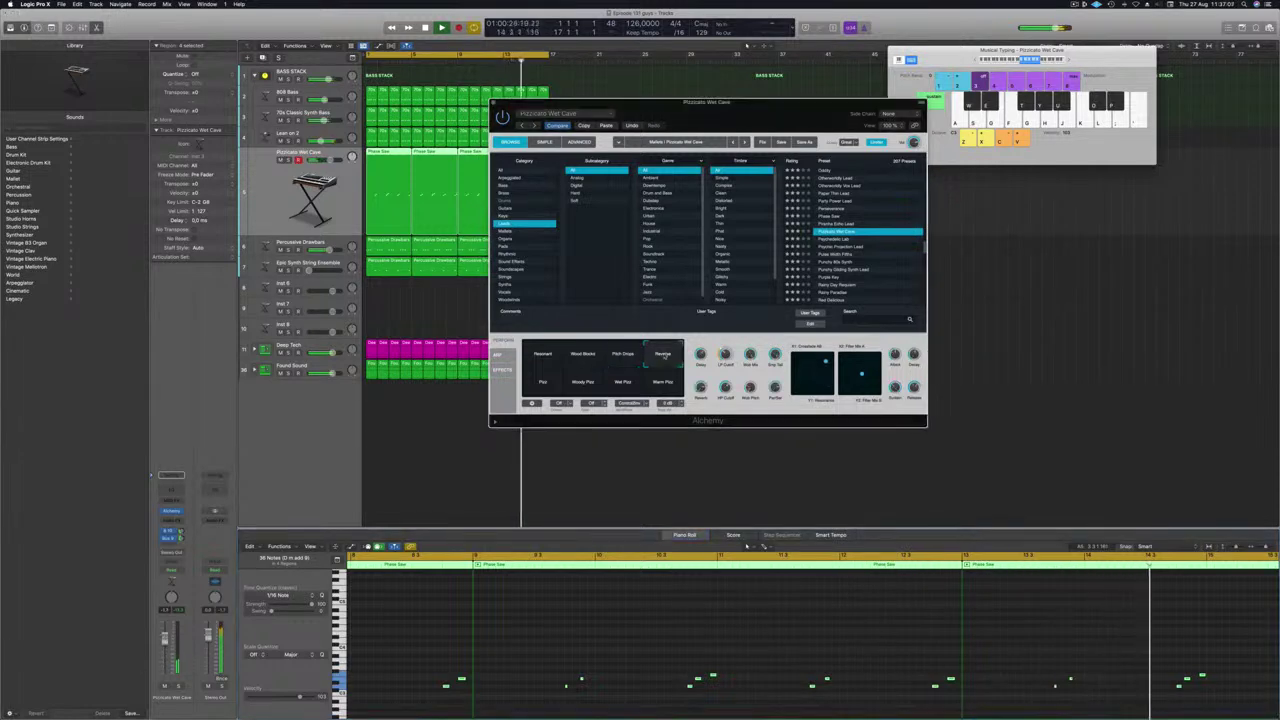
left_click(538, 389)
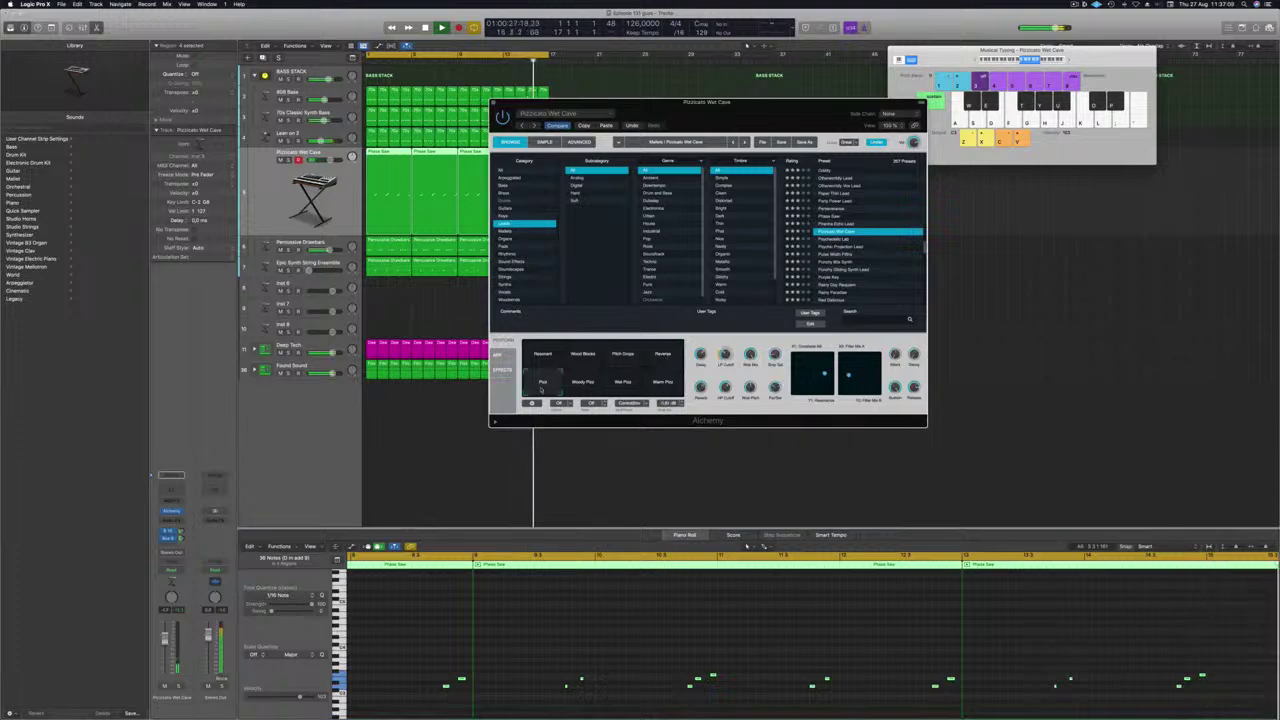
left_click(576, 388)
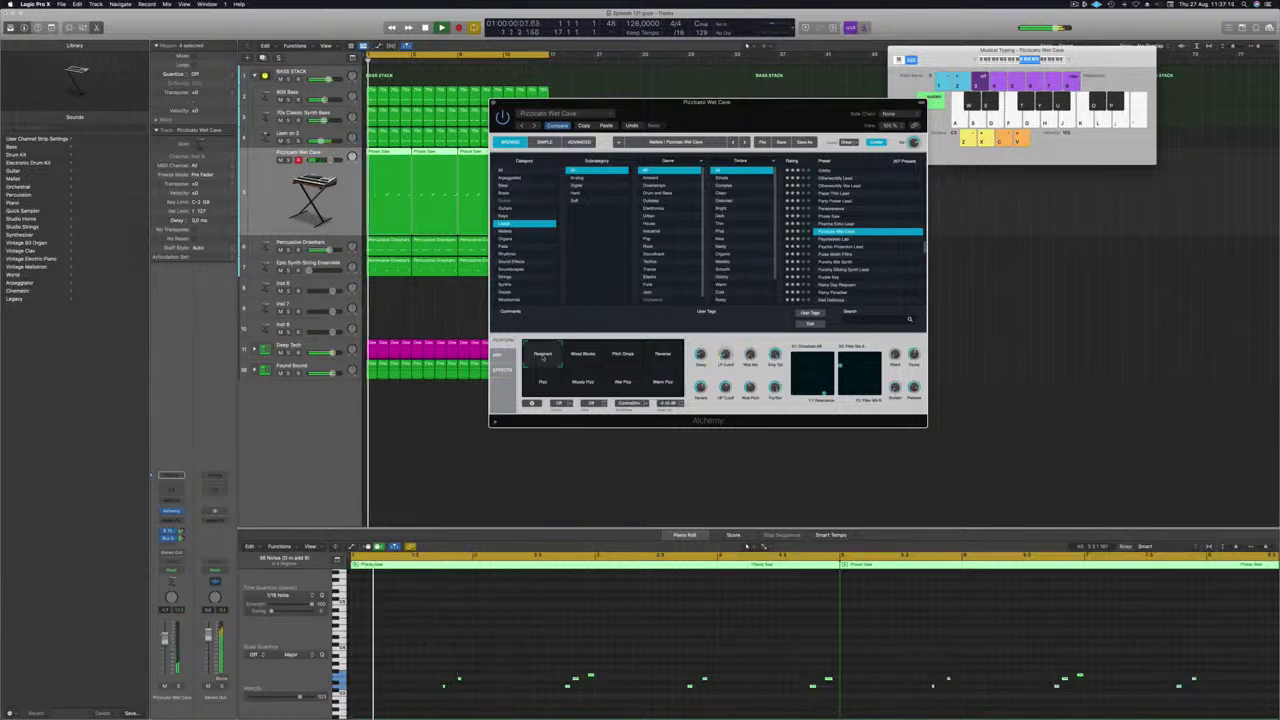
left_click_drag(498, 103, 610, 146)
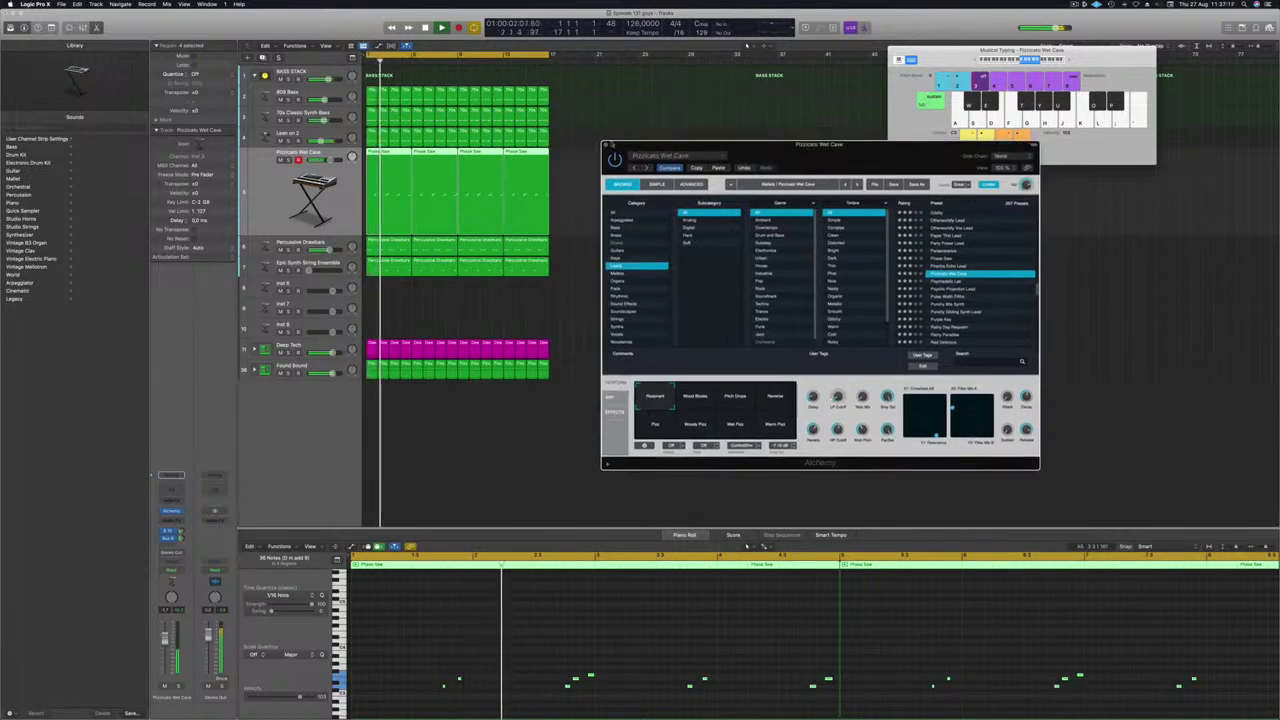
key("super+w")
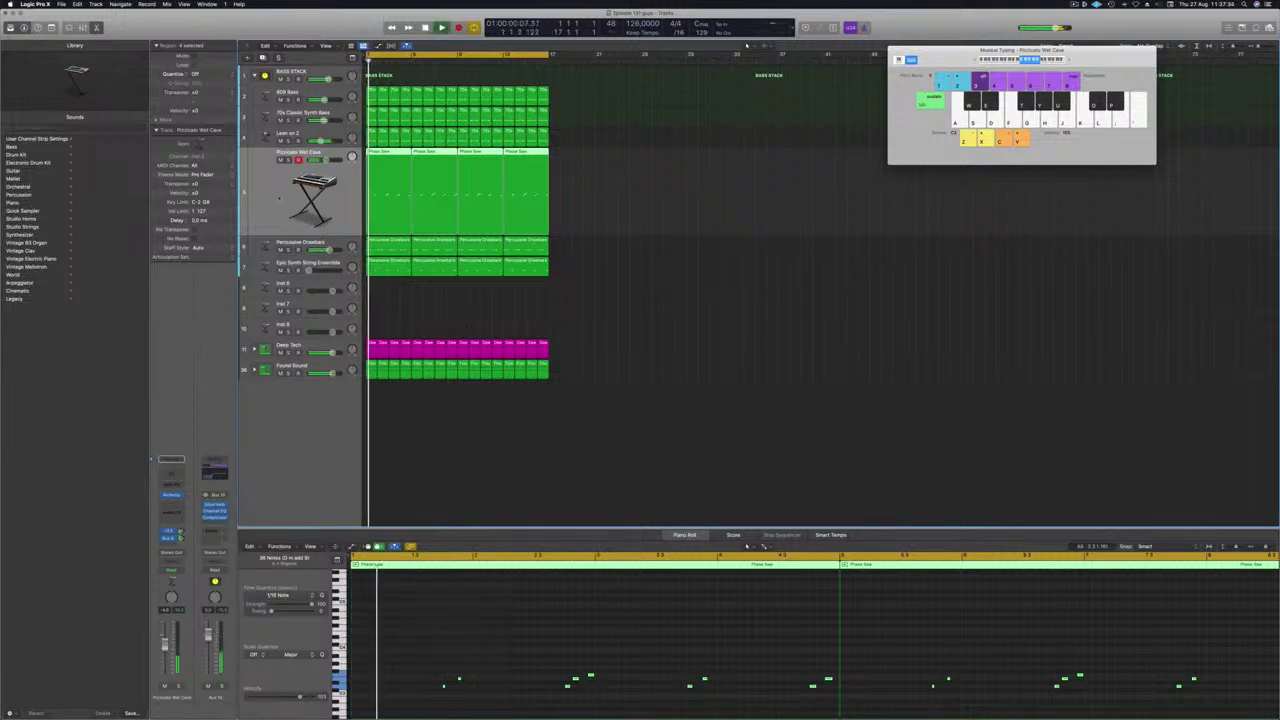
Set the Pizzicato Wet Cave track's automation mode to Touch for a playback pass and return the playhead to the start
left_click(174, 570)
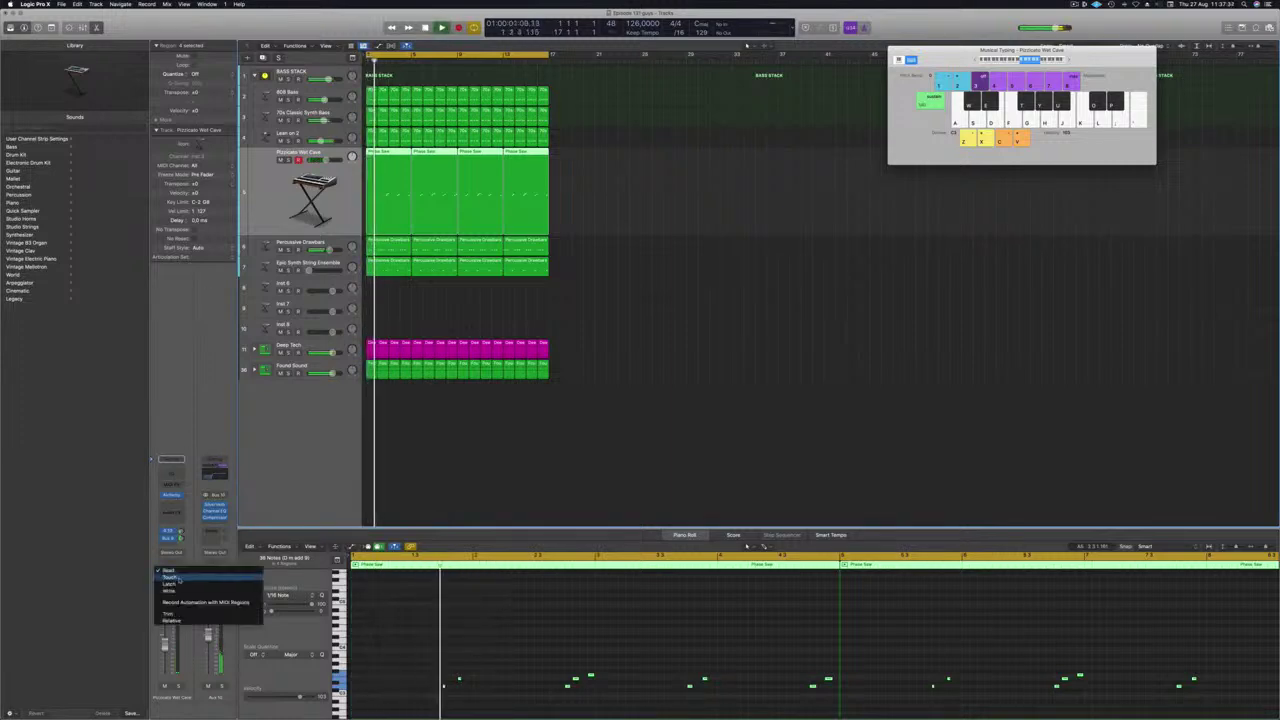
left_click(172, 578)
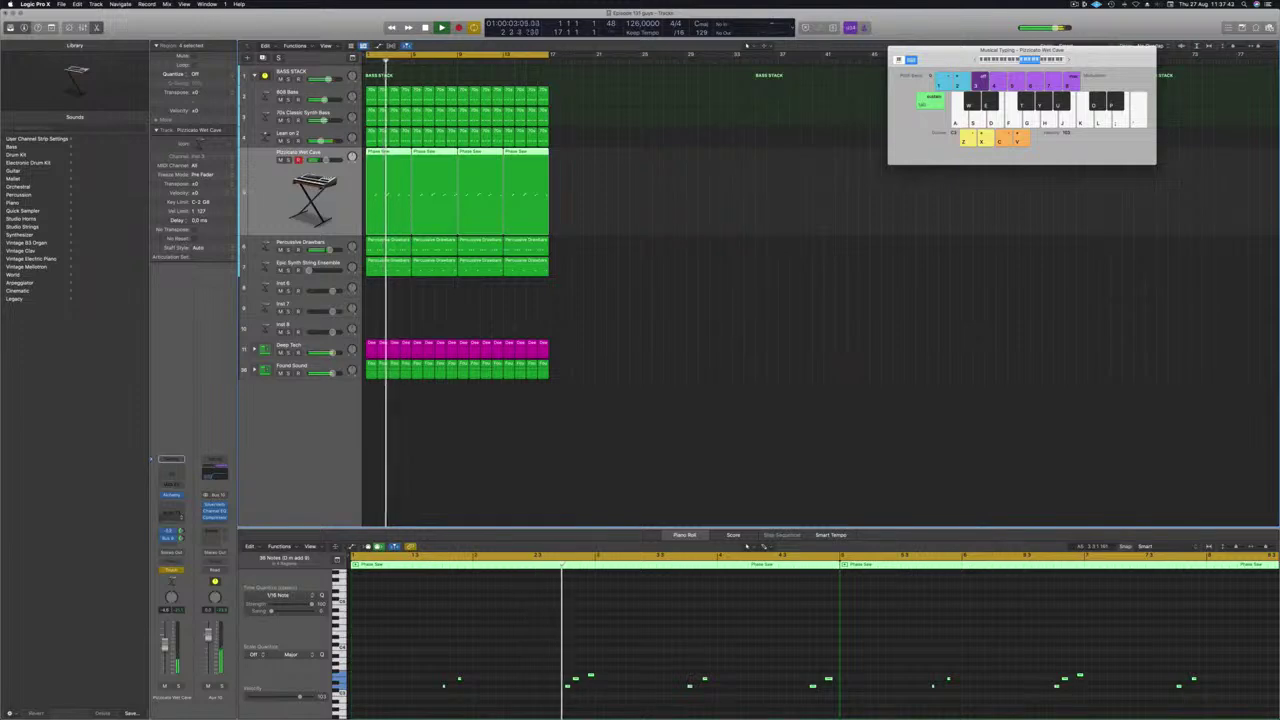
key("Return")
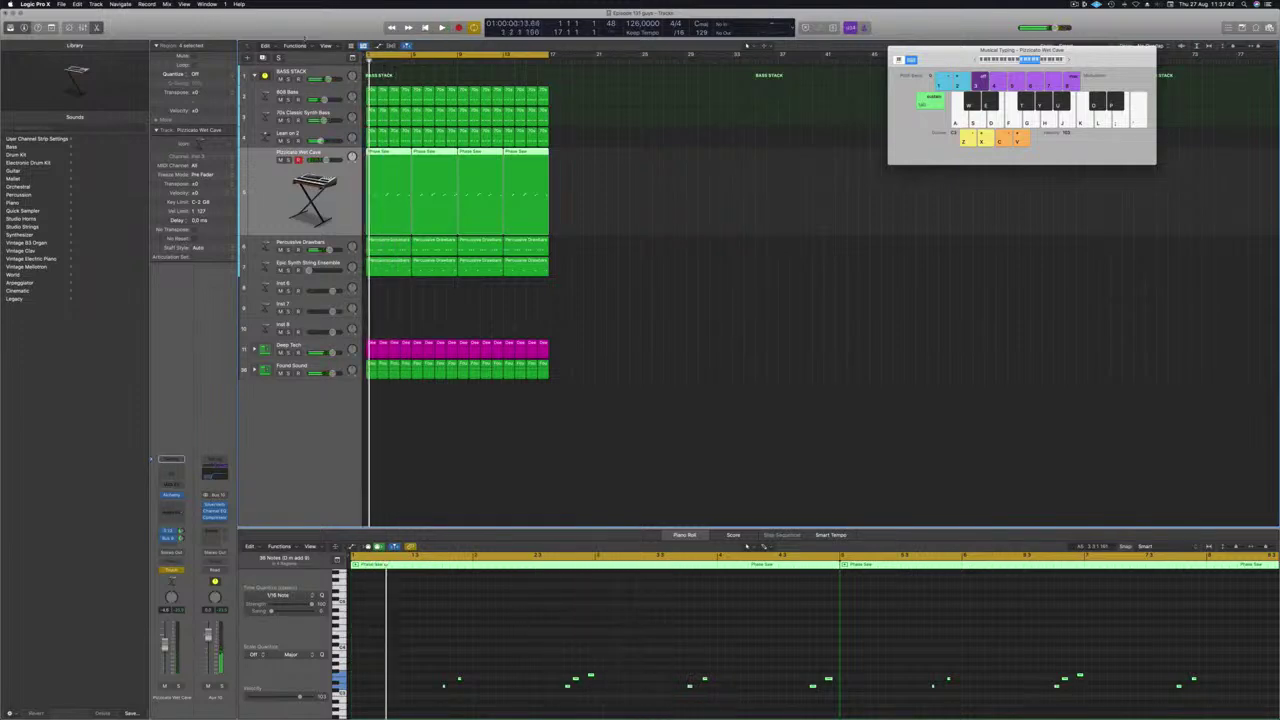
Close Musical Typing, show the Pizzicato Wet Cave track's send-level automation and set its automation mode to Read
key("ctrl+alt+super+t")
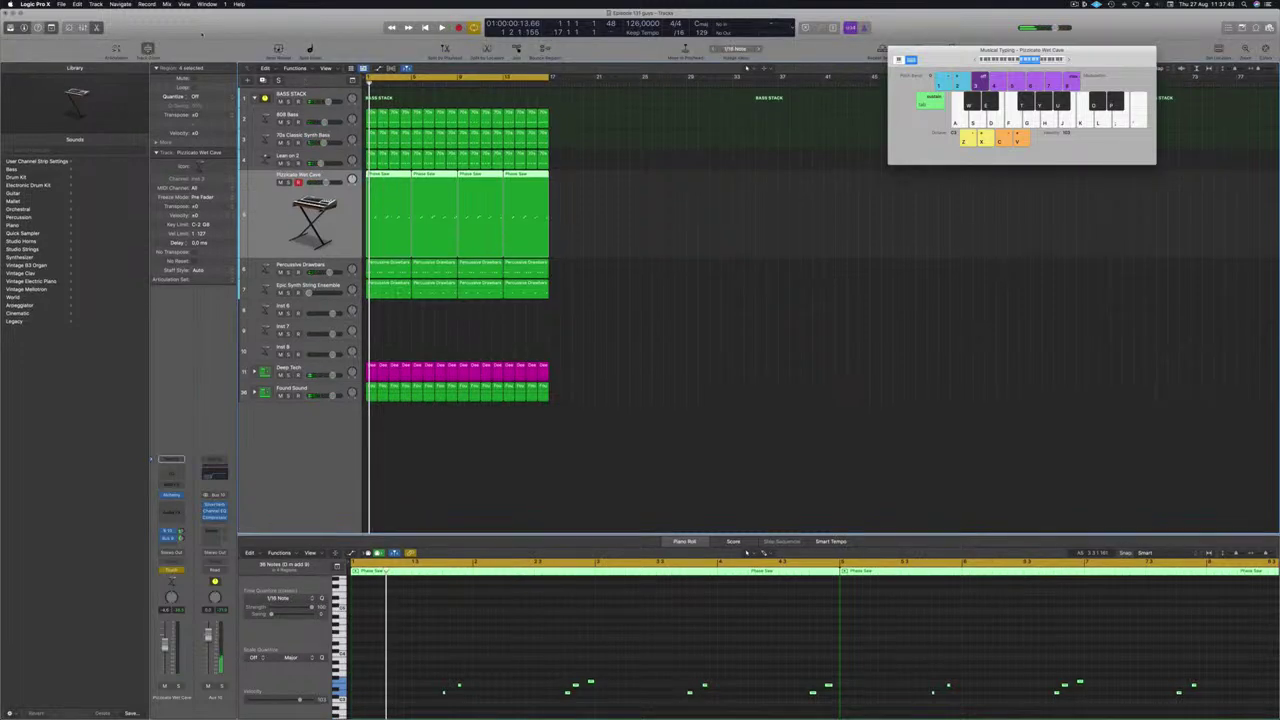
left_click(646, 278)
key("super+k")
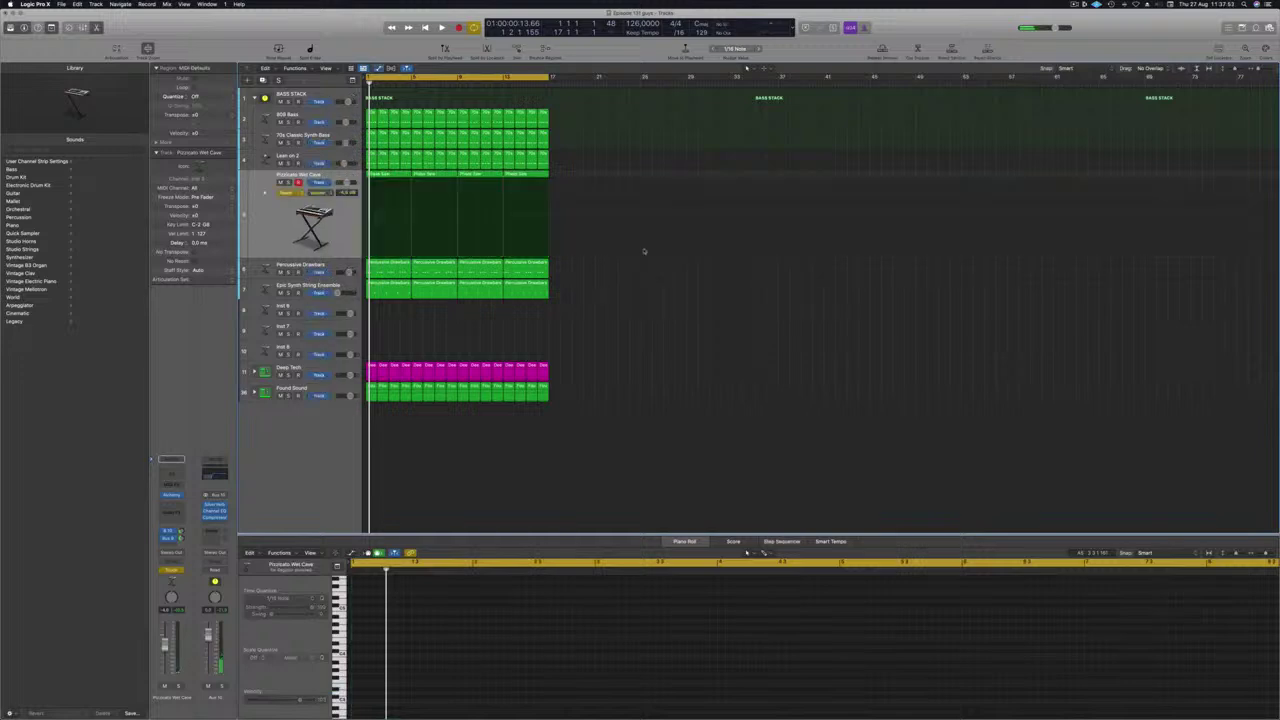
left_click(322, 193)
left_click(335, 268)
left_click(290, 193)
left_click(286, 186)
Draw Pizzicato Wet Cave send-level ramps rising from bar 1 to 5 and bar 5 to 9, each dropping sharply at its end
mouse_move(395, 237)
left_mouse_down()
mouse_move(411, 240)
mouse_move(410, 217)
left_mouse_up()
key("space")
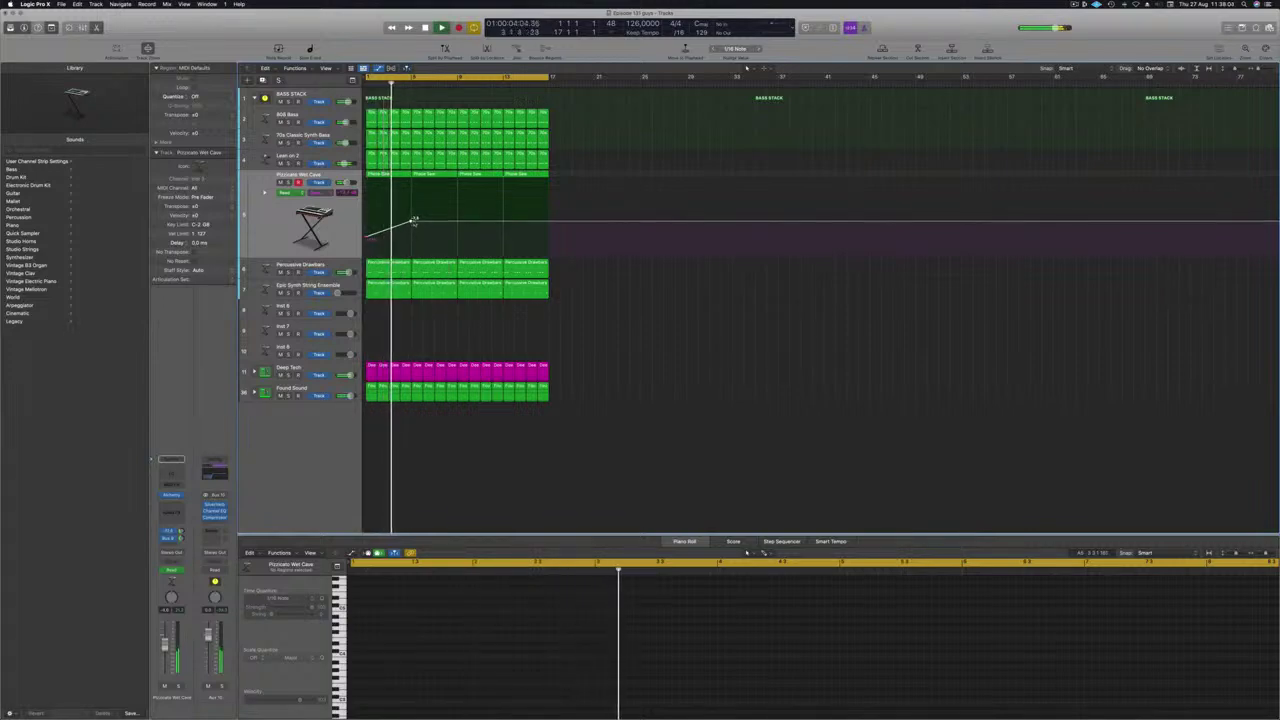
left_click_drag(413, 220, 413, 240)
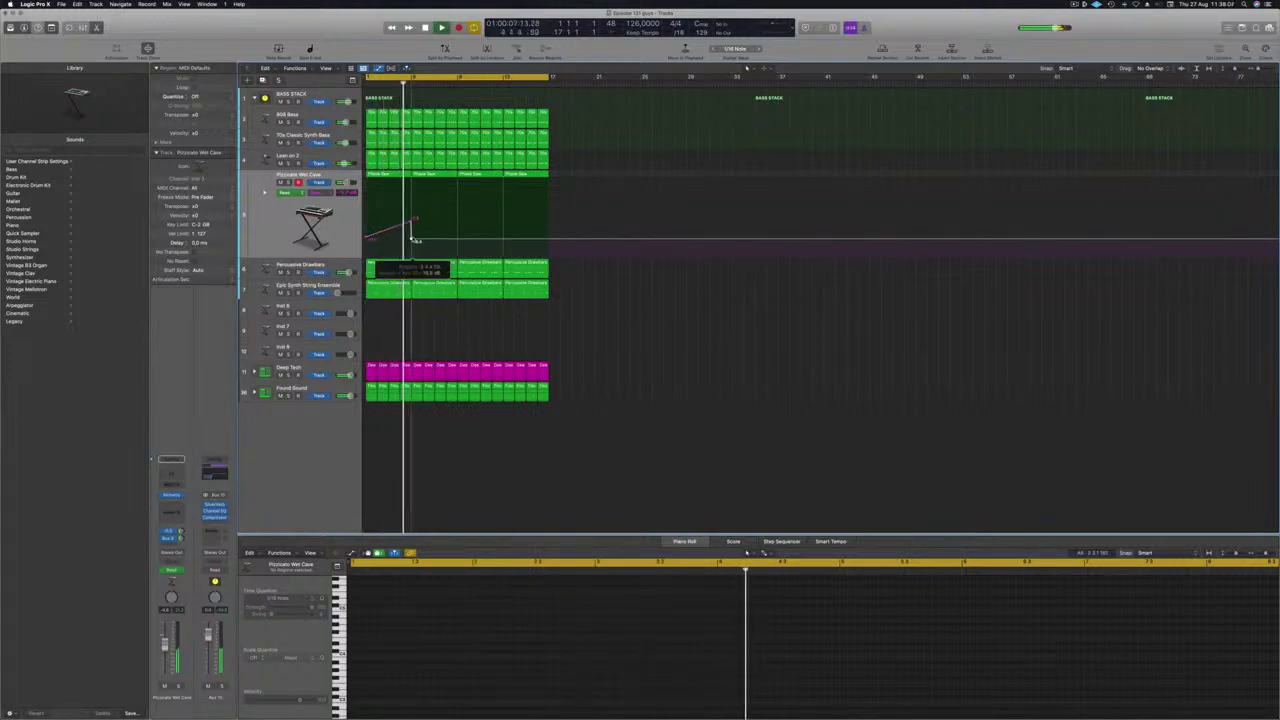
left_click_drag(412, 223, 412, 220)
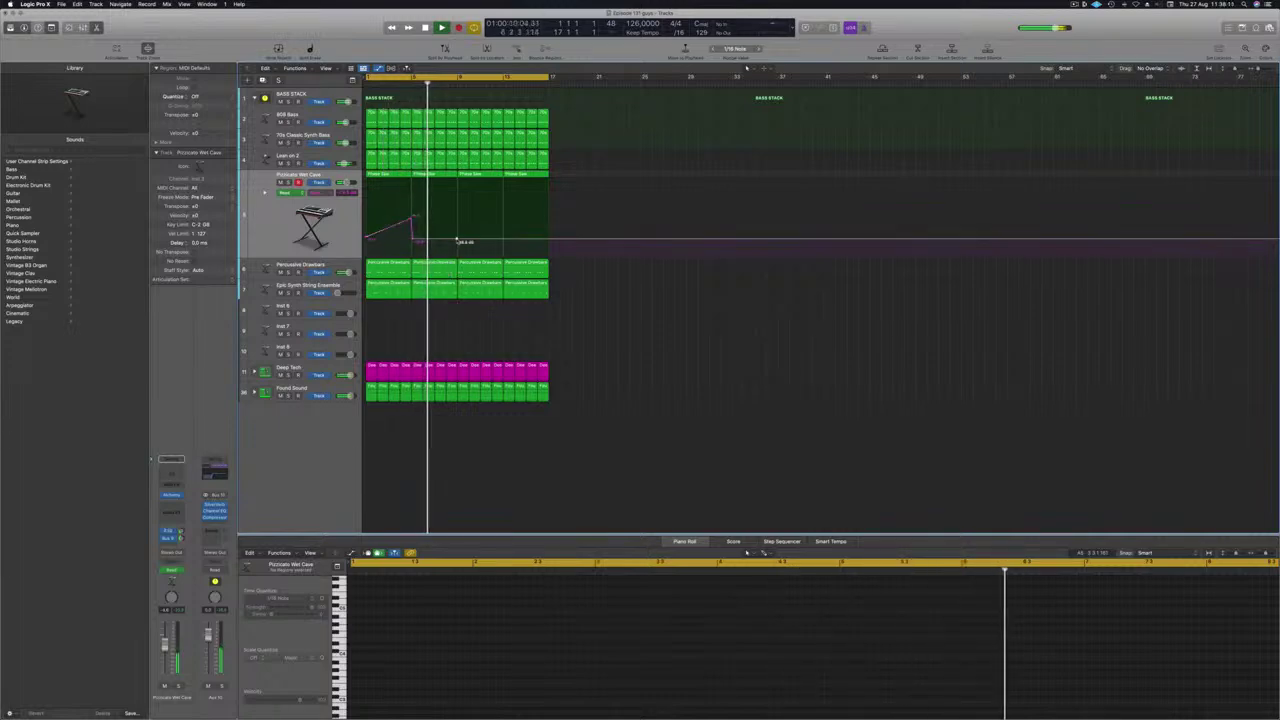
left_click(459, 212)
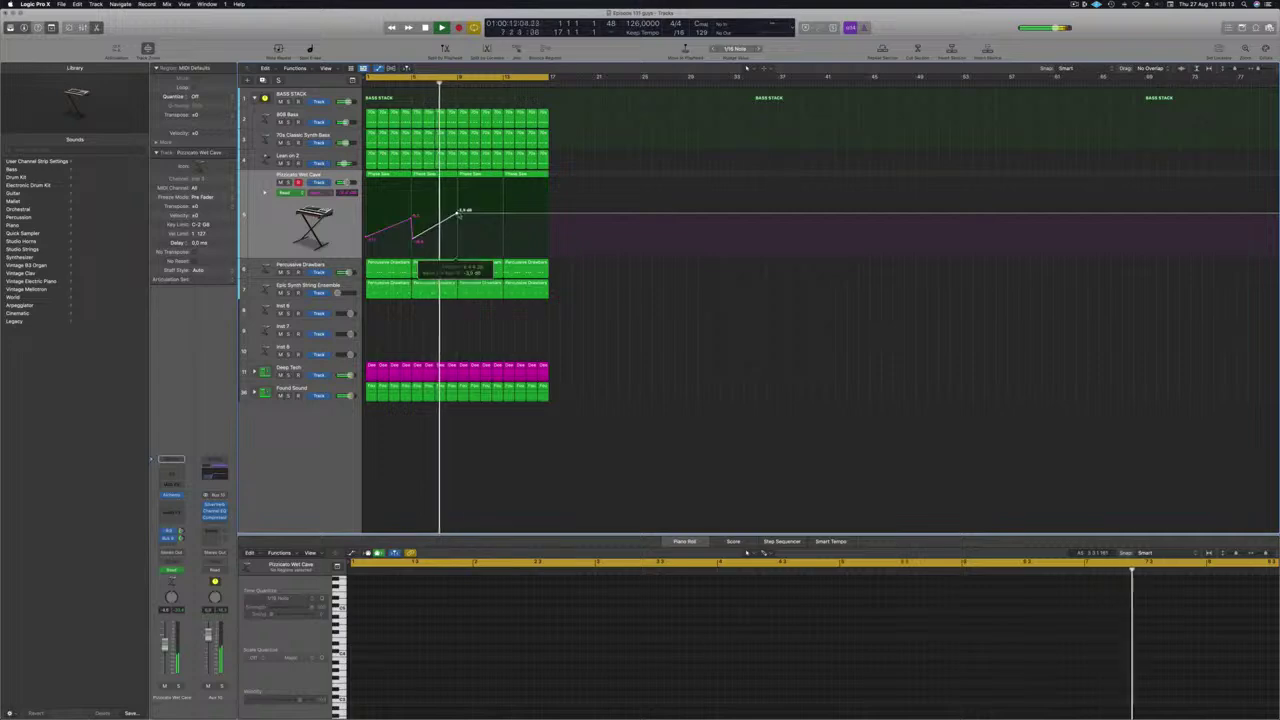
left_click_drag(459, 212, 460, 242)
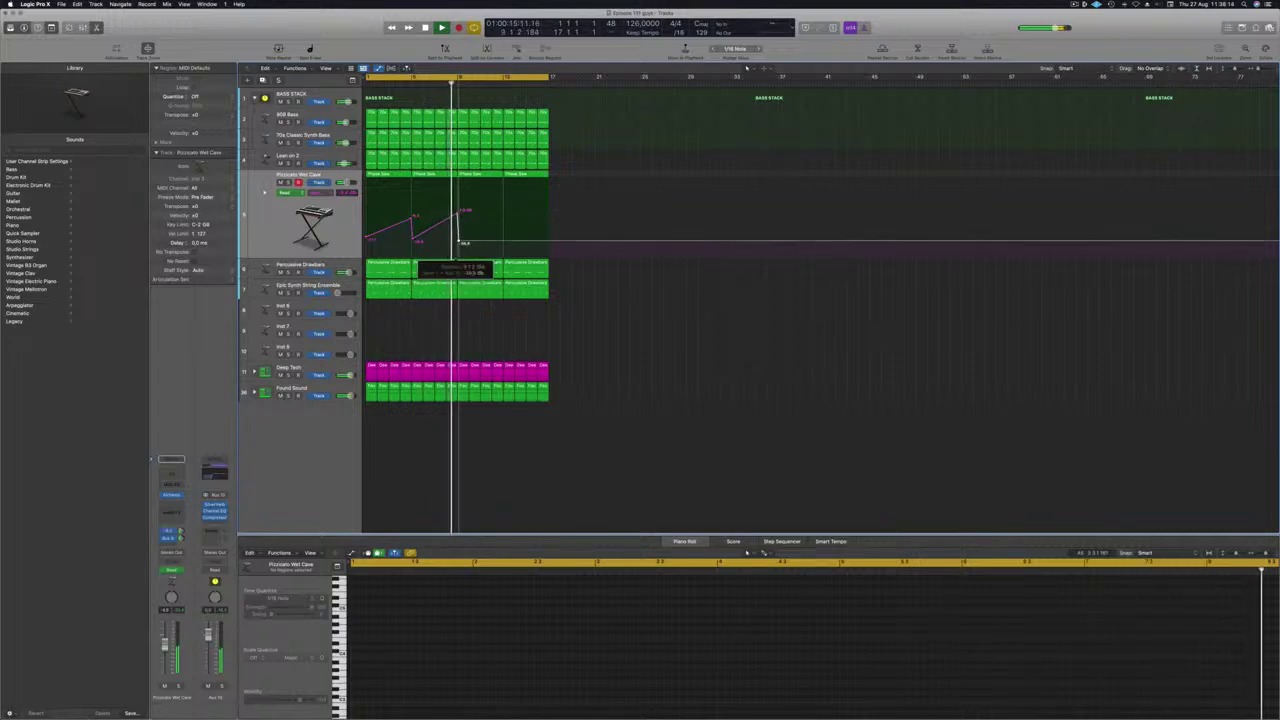
Play the arrangement from the start to check the send automation and examine the notes in the Phase Saw regions
left_click(404, 192)
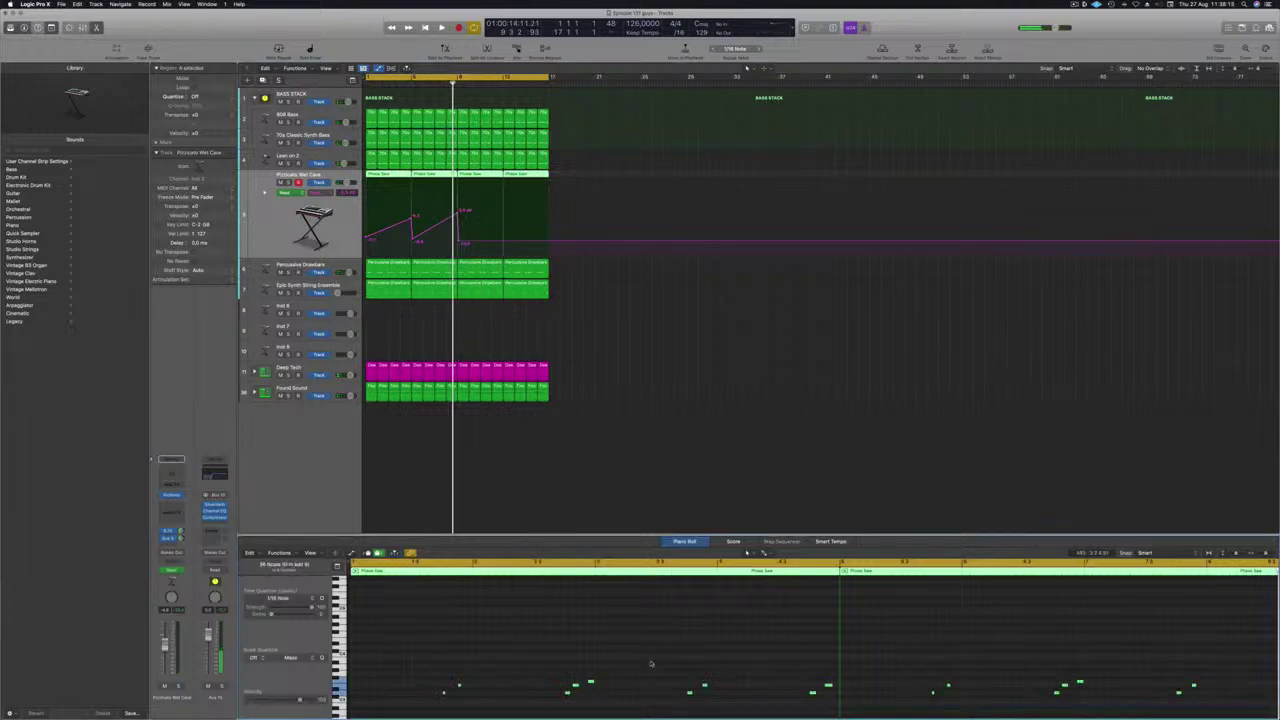
key("Return")
key("space")
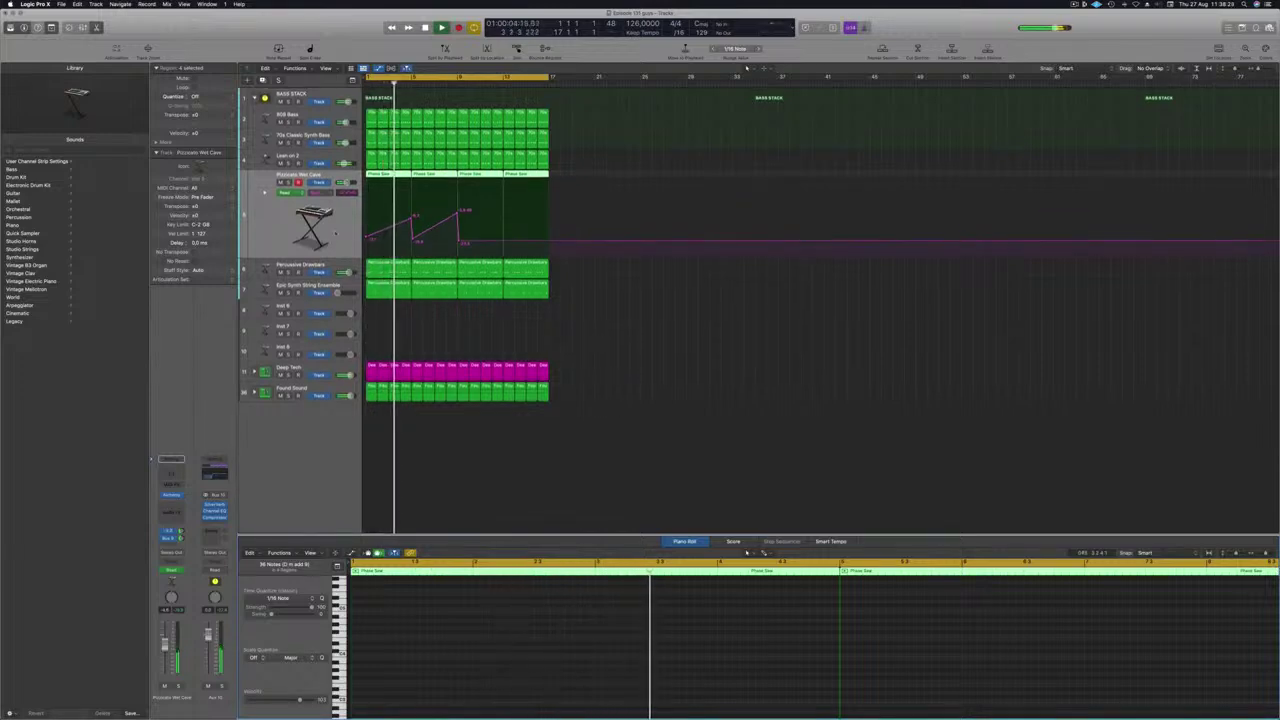
left_click_drag(404, 182, 393, 182)
scroll(512, 661, "down", 2)
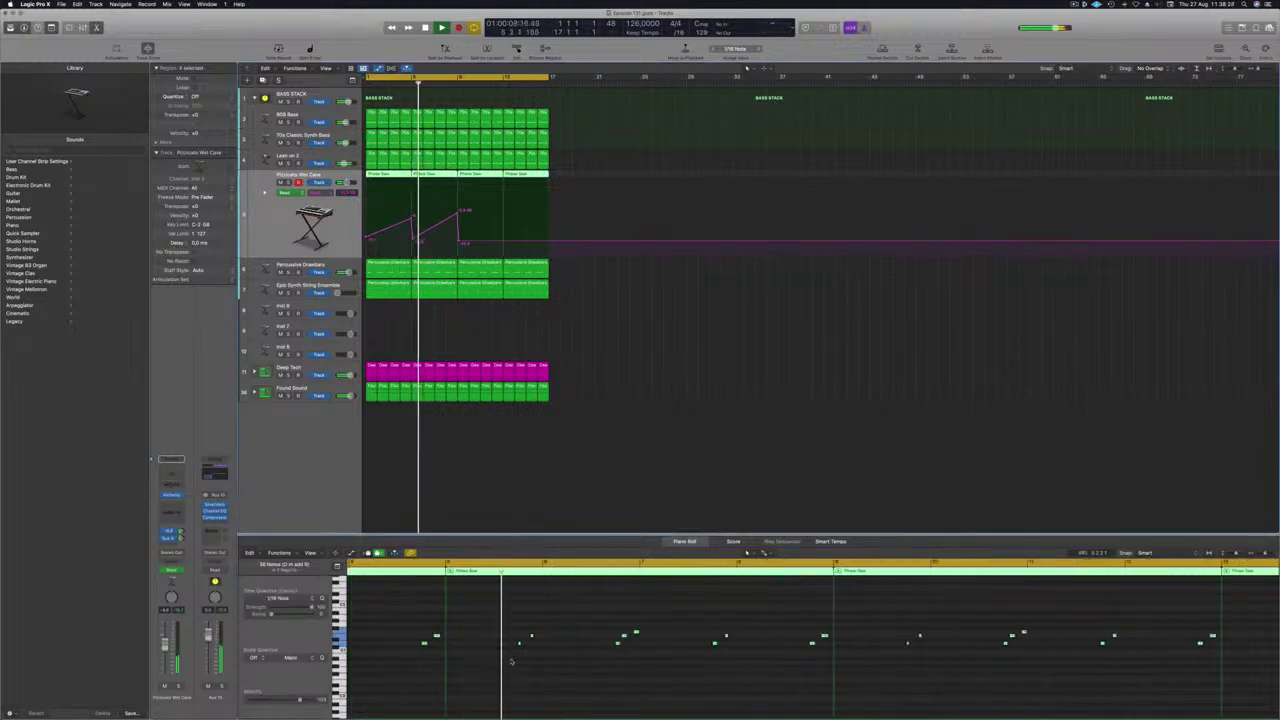
key("super+a")
left_click(590, 190)
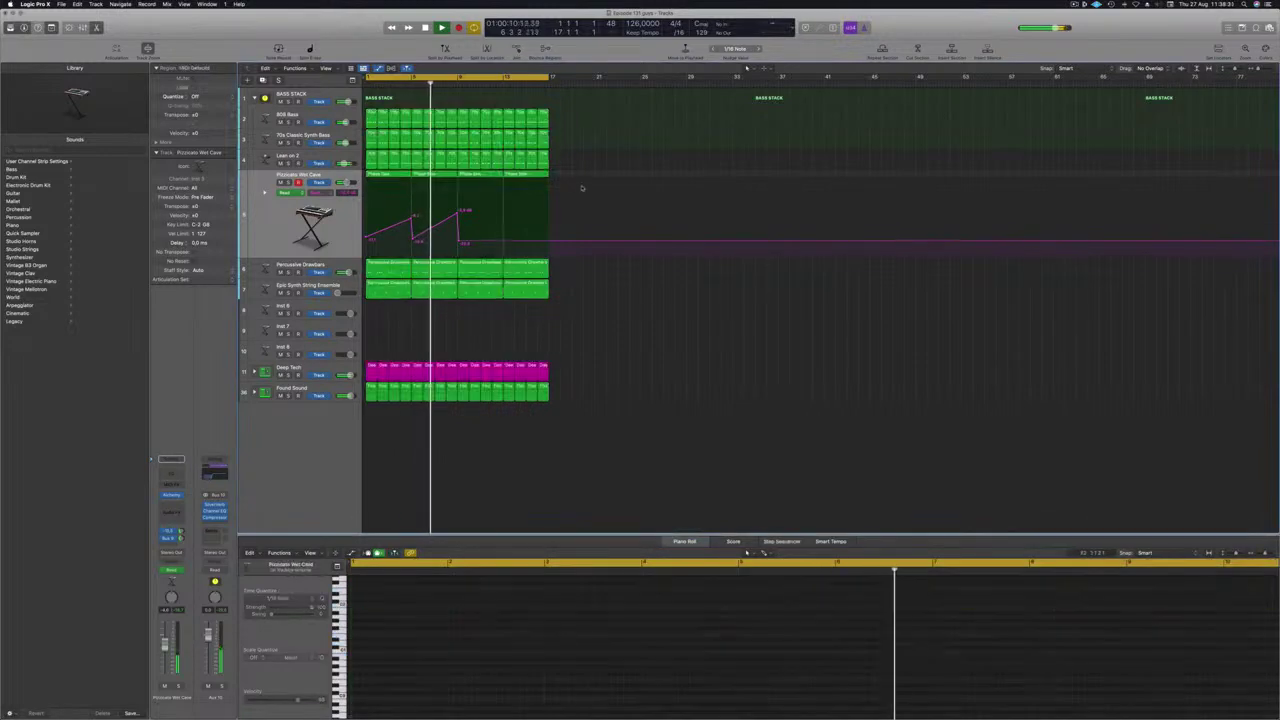
left_click_drag(569, 172, 394, 182)
left_click(531, 606)
scroll(534, 603, "down", 3)
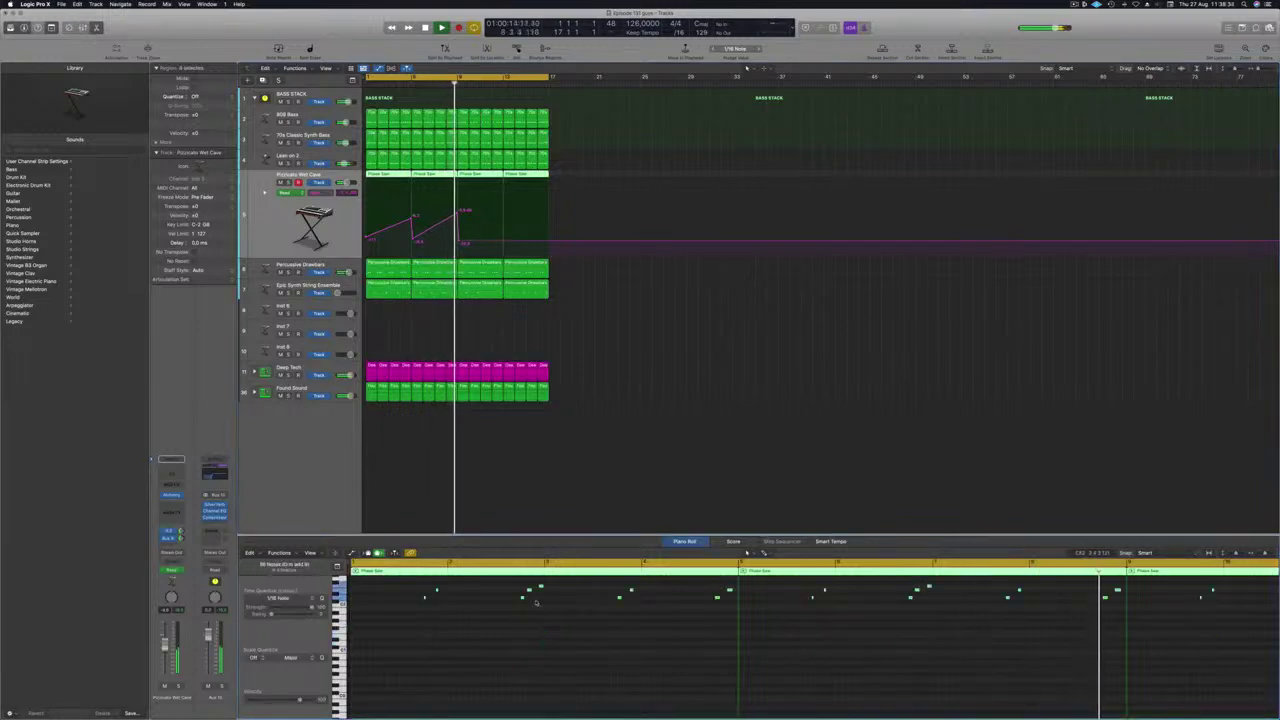
key("space")
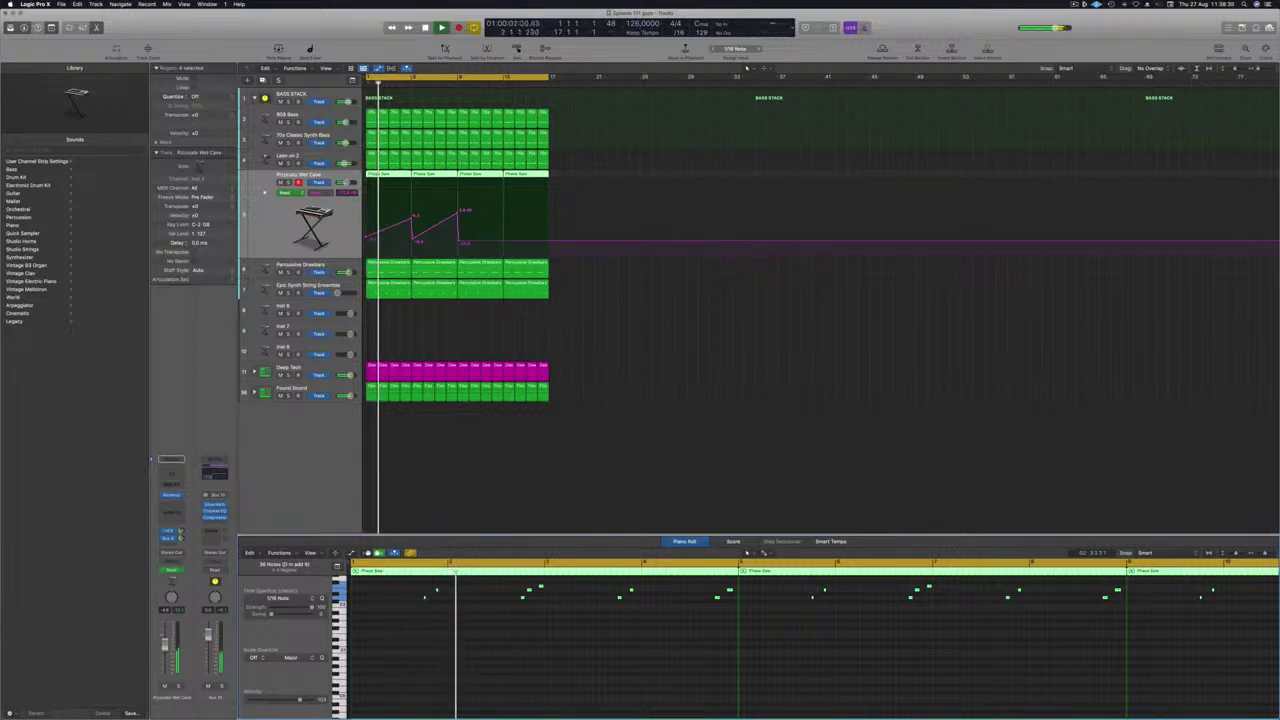
scroll(420, 260, "up", 1)
scroll(420, 260, "down", 1)
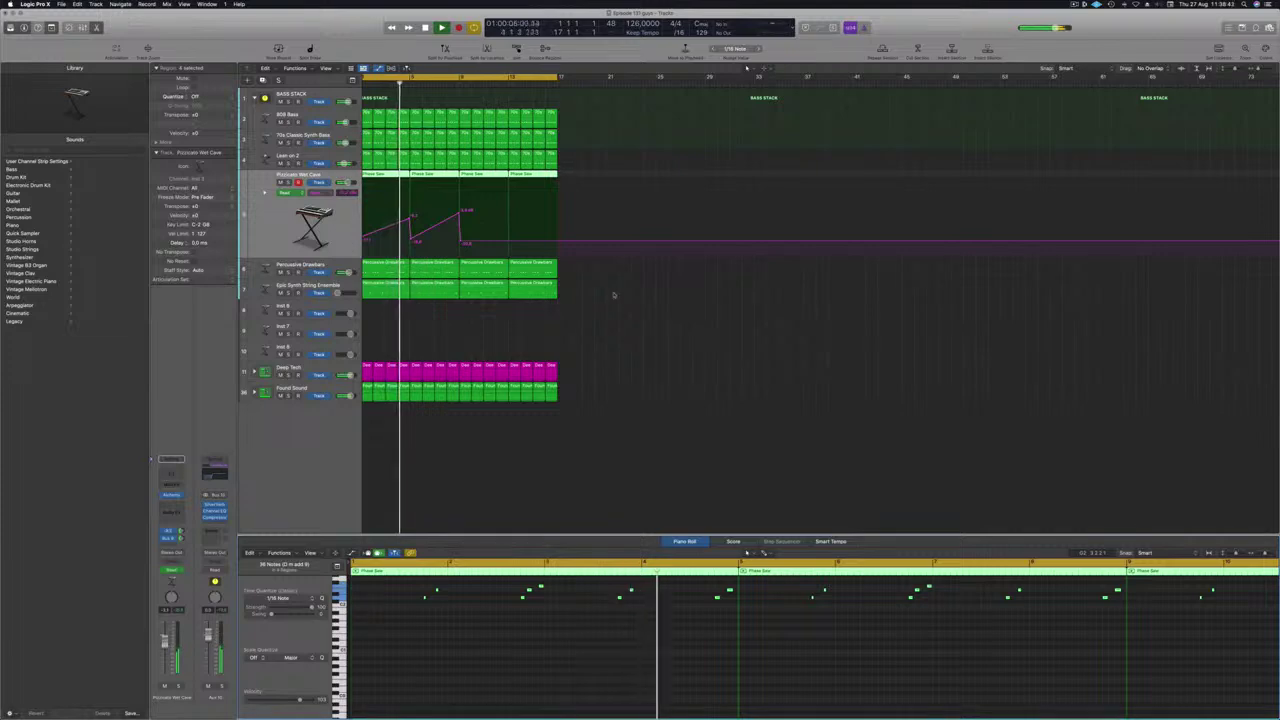
scroll(594, 349, "down", 1)
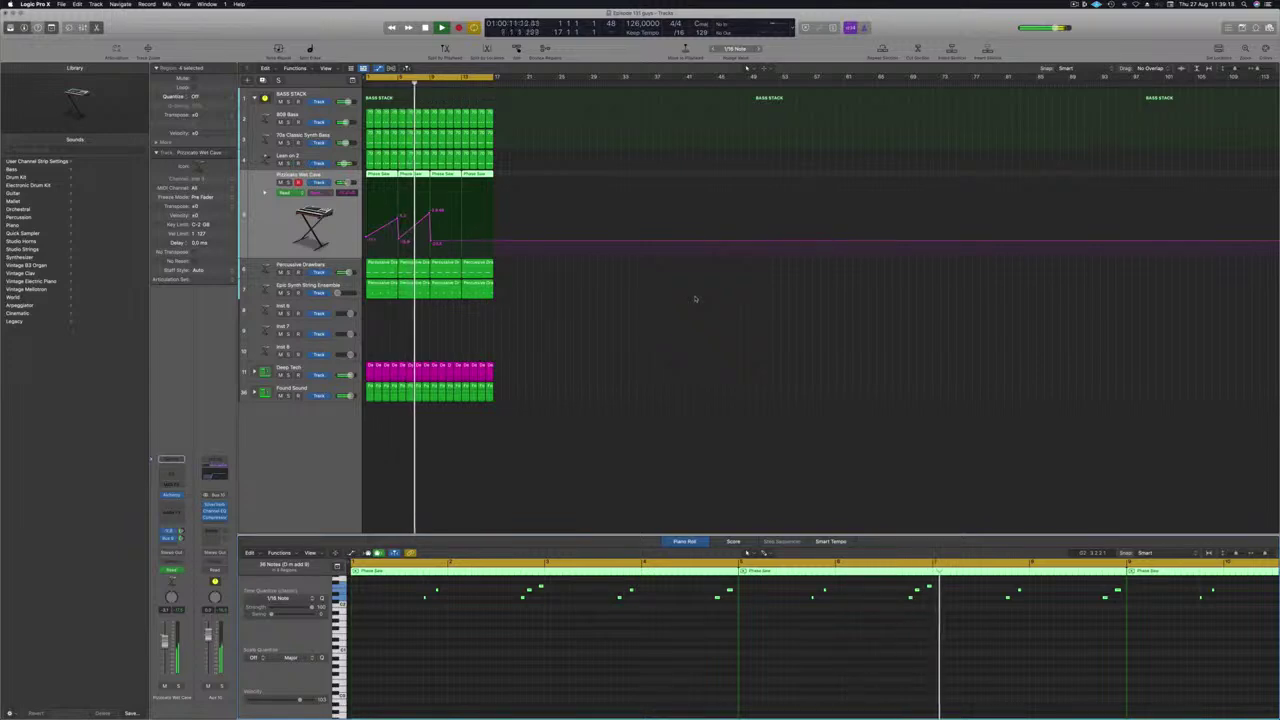
left_click(629, 343)
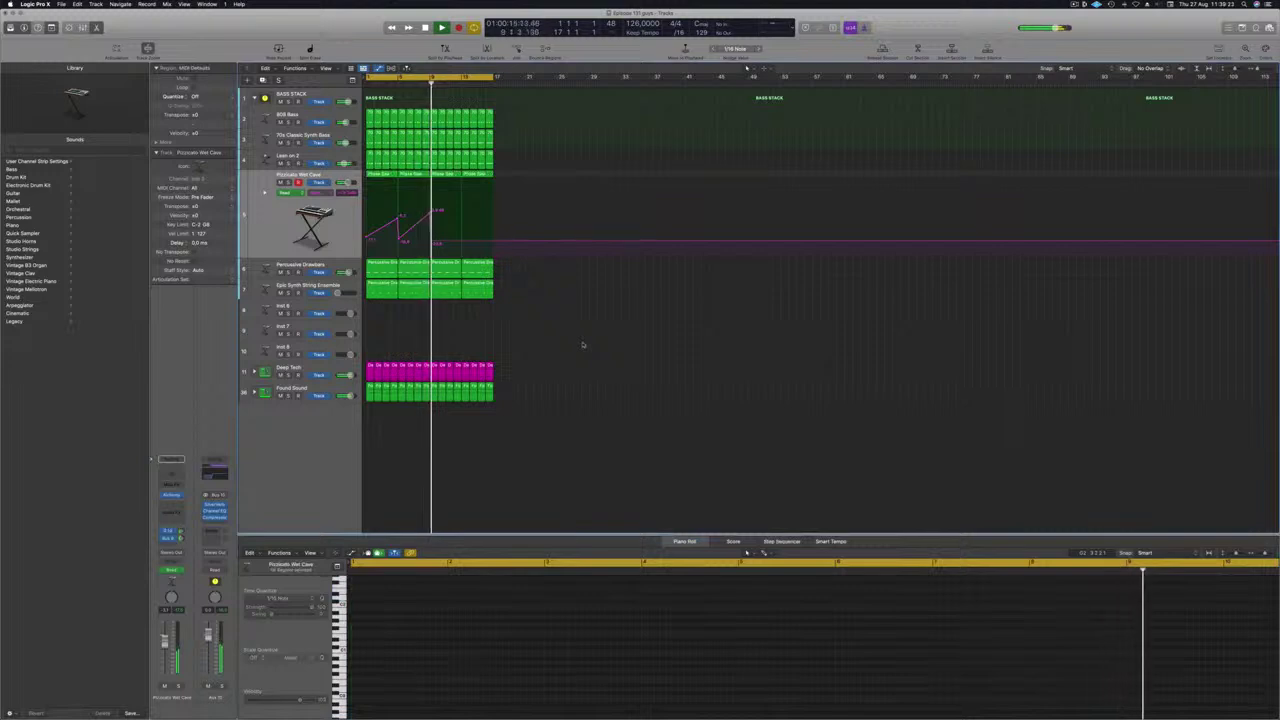
left_click(1073, 4)
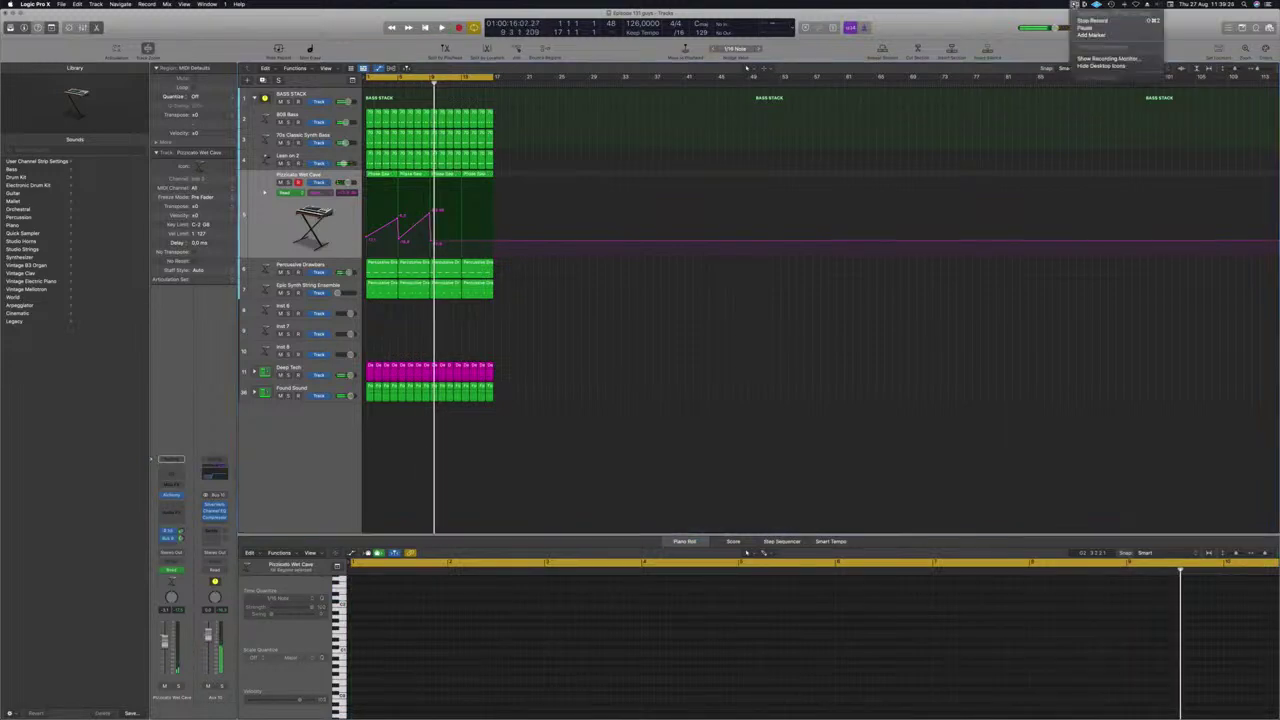
left_click(1090, 20)
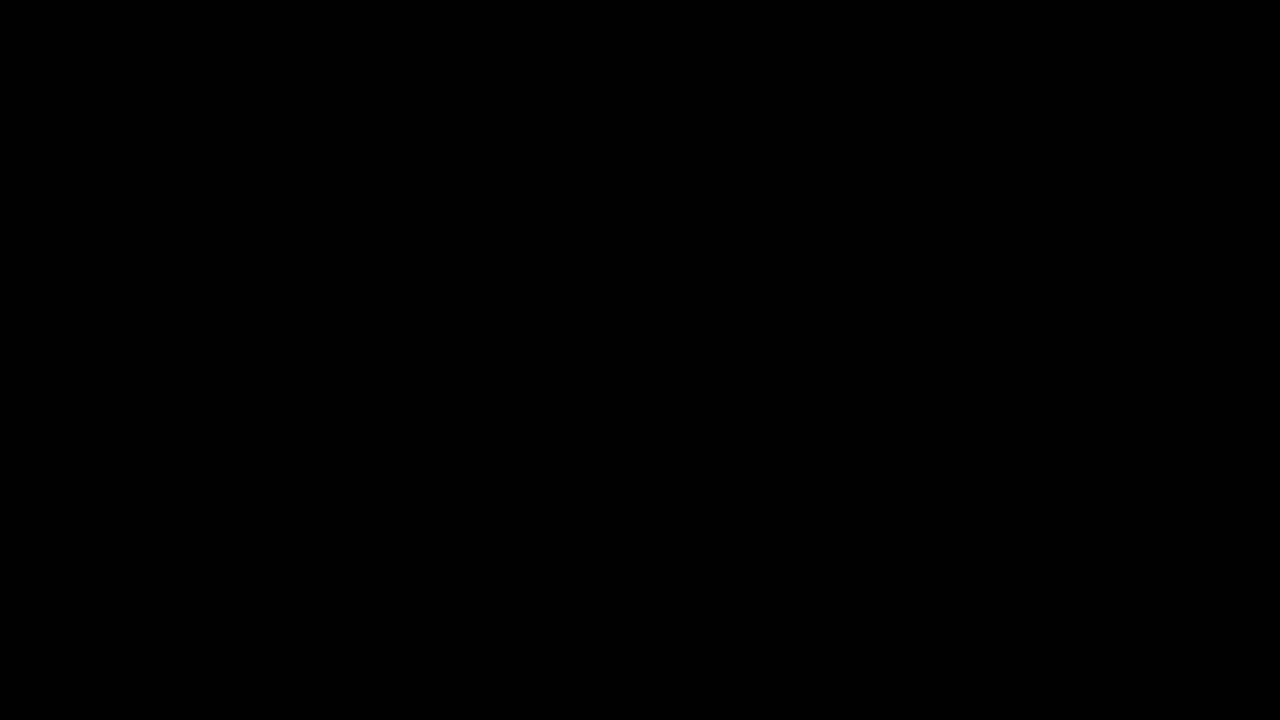